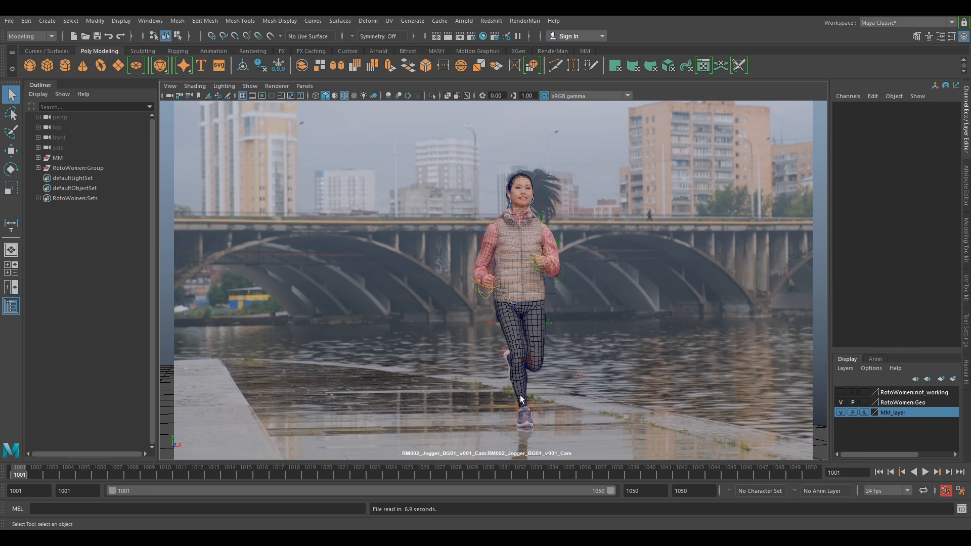
# Play and scrub through the shot to compare the static rig with the jogger's movement, stopping at frame 1020.
pyautogui.hotkey('alt', 'v')
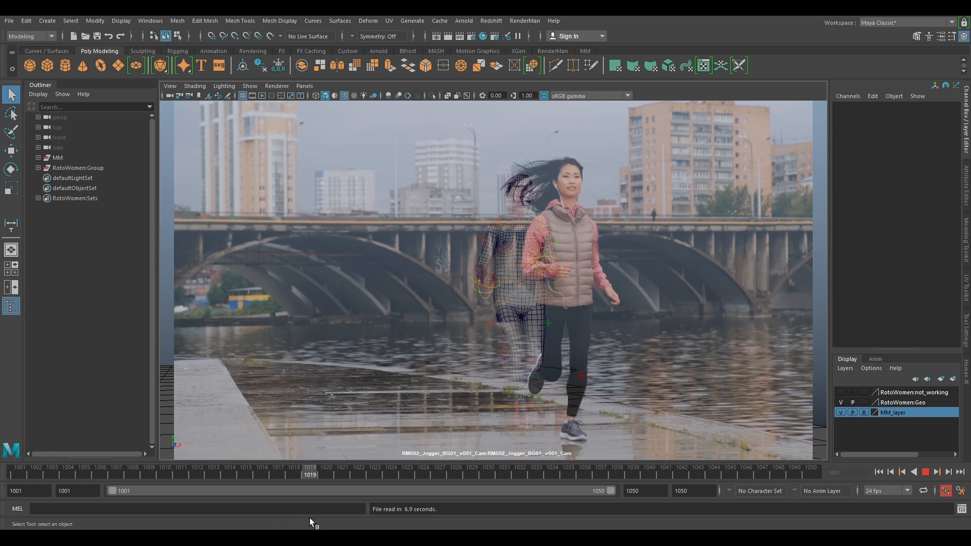
pyautogui.hotkey('alt', 'v')
pyautogui.moveTo(314, 471)
pyautogui.mouseDown()
pyautogui.moveTo(815, 484)
pyautogui.moveTo(799, 470)
pyautogui.moveTo(301, 470)
pyautogui.moveTo(329, 476)
pyautogui.mouseUp()
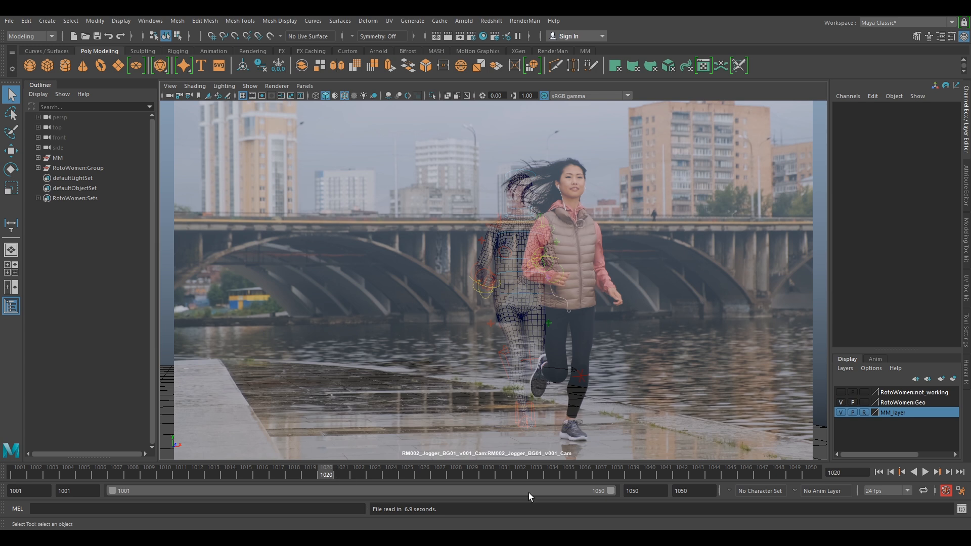
pyautogui.moveTo(329, 469); pyautogui.dragTo(812, 474)
pyautogui.moveTo(66, 476); pyautogui.dragTo(326, 476)
# Tear off a copy of the shot camera view as a floating window and return to frame 1001.
pyautogui.click(305, 86)
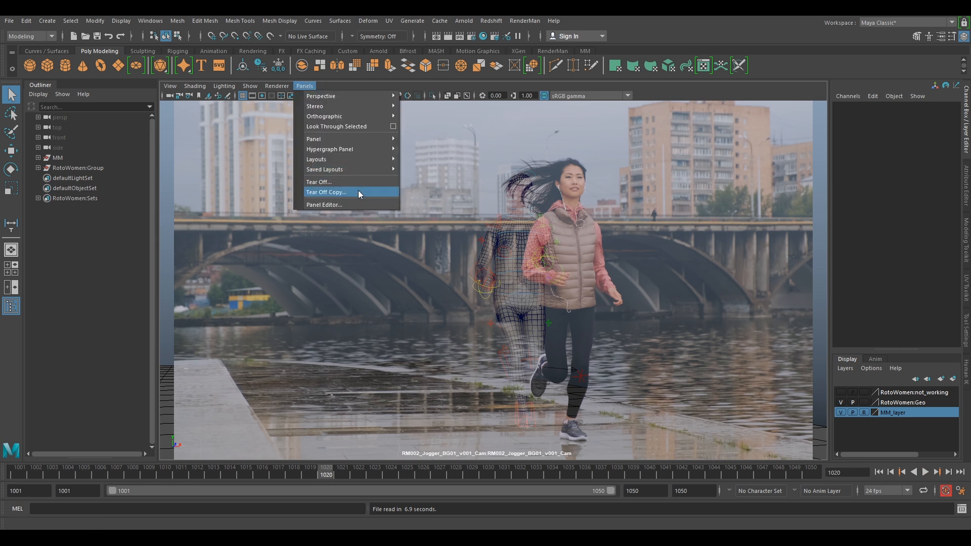
pyautogui.click(358, 191)
pyautogui.moveTo(582, 71); pyautogui.dragTo(554, 123)
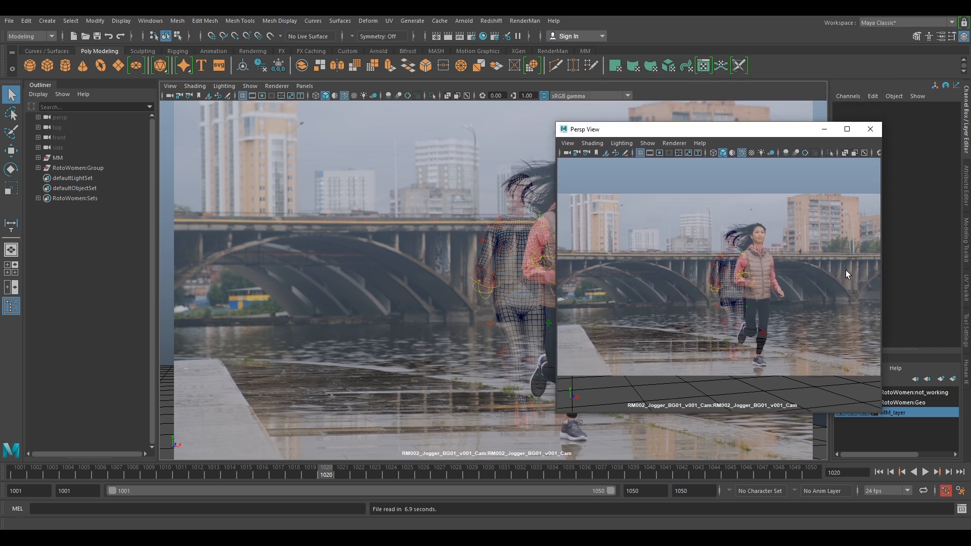
pyautogui.moveTo(144, 475); pyautogui.dragTo(20, 474)
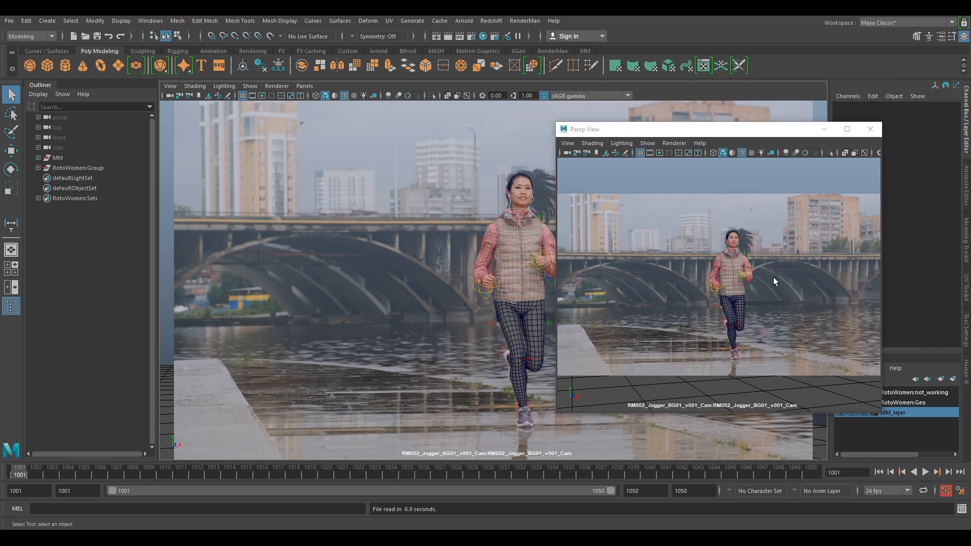
# Frame the jogger's whole body closely in the floating camera view with 2D Pan/Zoom.
pyautogui.click(849, 259)
pyautogui.press('\\')
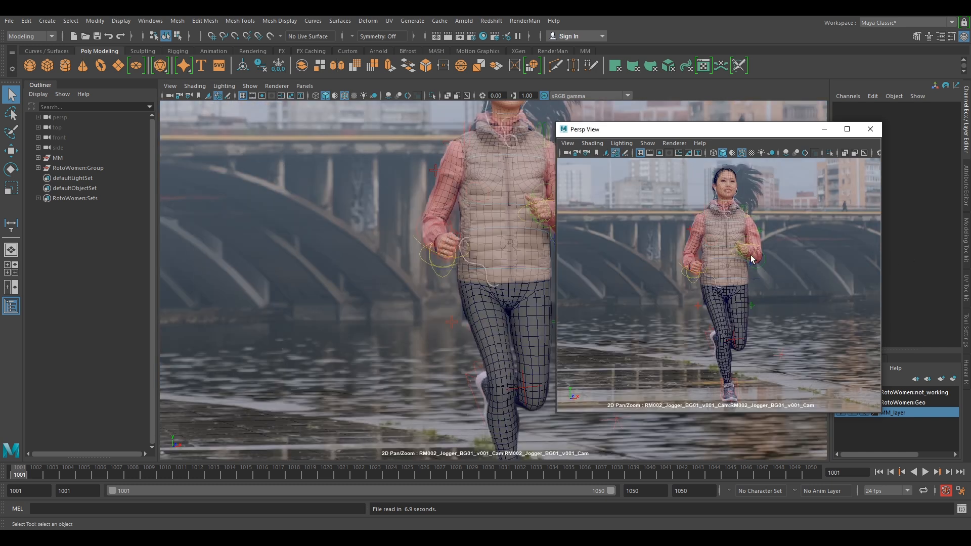
pyautogui.moveTo(747, 247); pyautogui.dragTo(734, 235, button='right')
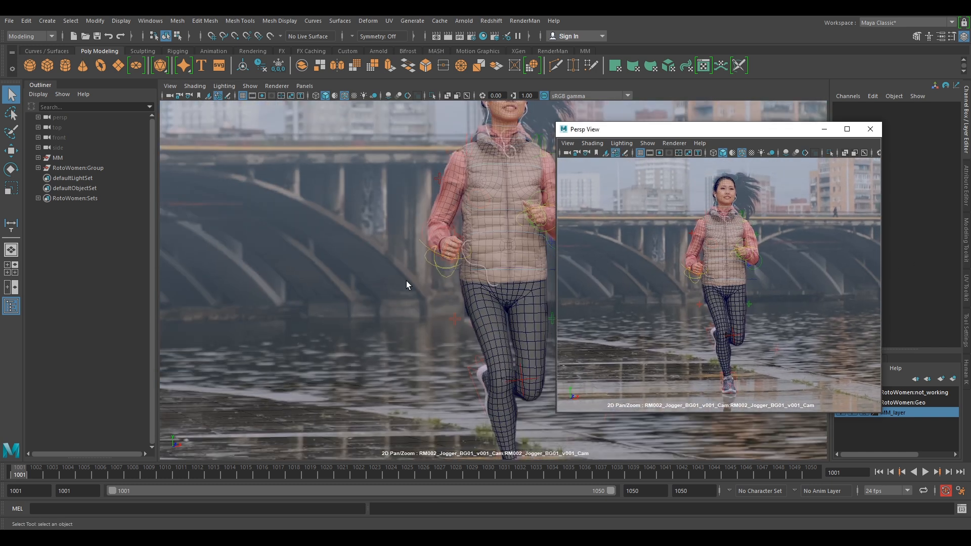
# Scrub to frame 1018 and switch the main viewport from the shot camera to the persp camera.
pyautogui.moveTo(38, 471); pyautogui.dragTo(294, 475)
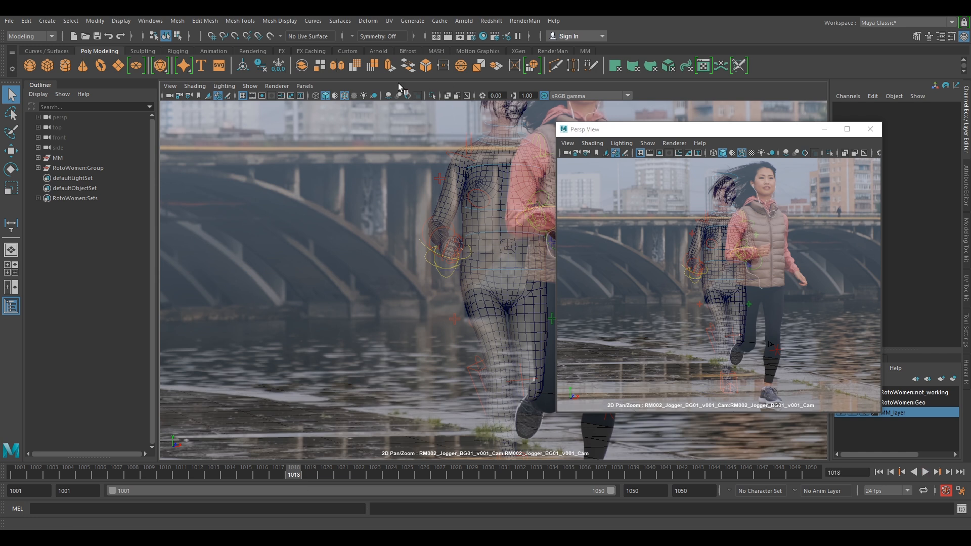
pyautogui.click(299, 87)
pyautogui.moveTo(317, 96)
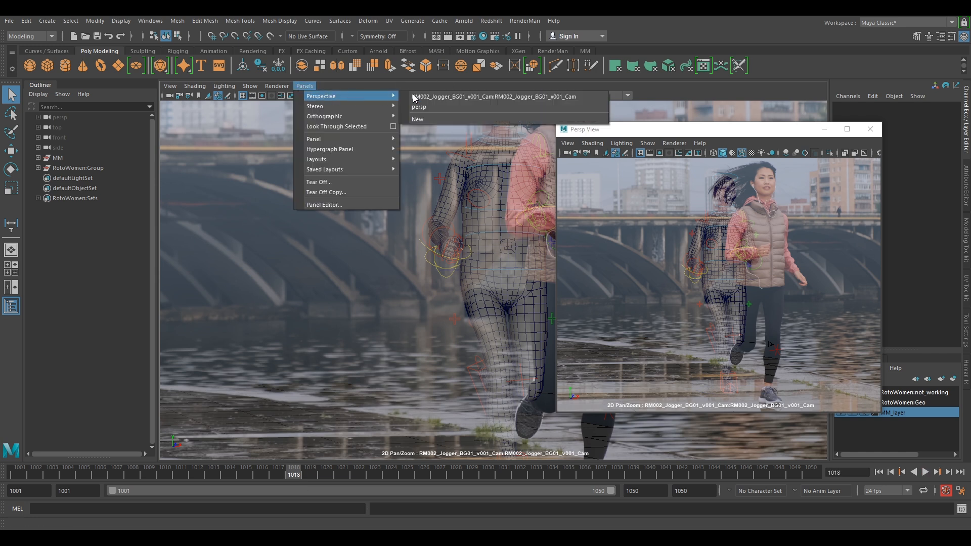
pyautogui.click(434, 112)
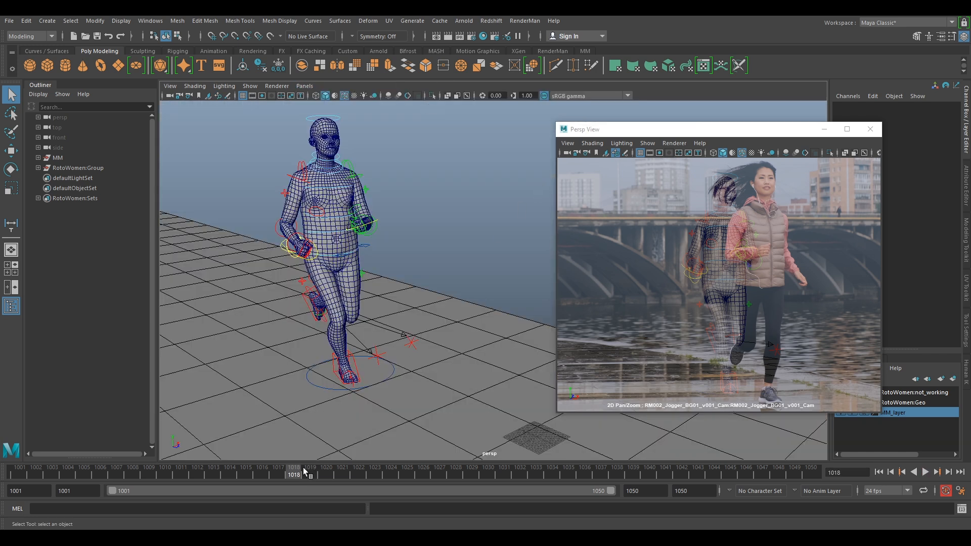
# Go to frame 1020, show the rig from its side in the perspective view, and select its Main control.
pyautogui.moveTo(305, 472); pyautogui.dragTo(327, 479)
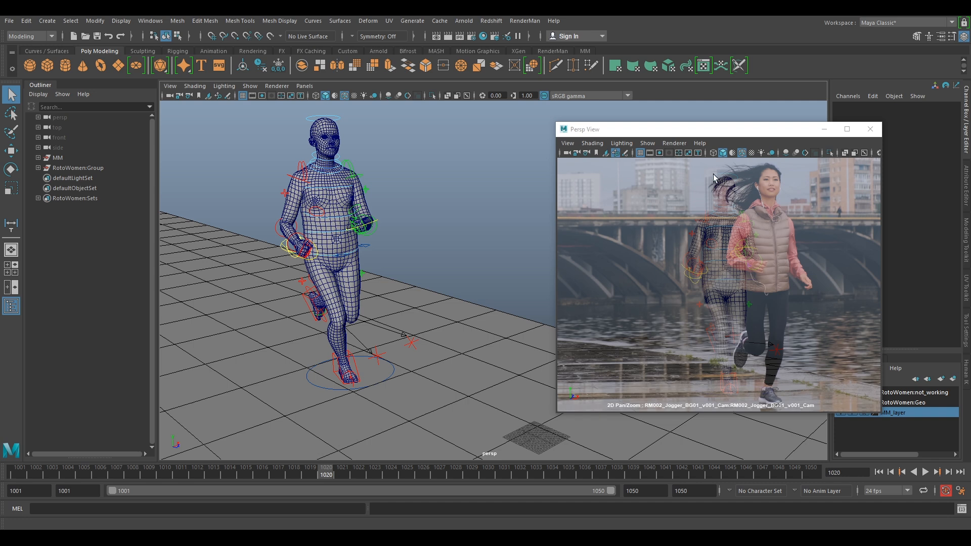
pyautogui.keyDown('alt'); pyautogui.moveTo(378, 232); pyautogui.dragTo(461, 235); pyautogui.keyUp('alt')
pyautogui.keyDown('alt'); pyautogui.moveTo(428, 268); pyautogui.dragTo(434, 190, button='middle'); pyautogui.keyUp('alt')
pyautogui.keyDown('alt'); pyautogui.moveTo(399, 228); pyautogui.dragTo(382, 263); pyautogui.keyUp('alt')
pyautogui.keyDown('alt'); pyautogui.moveTo(381, 263); pyautogui.dragTo(429, 229, button='middle'); pyautogui.keyUp('alt')
pyautogui.keyDown('alt'); pyautogui.moveTo(429, 230); pyautogui.dragTo(433, 203); pyautogui.keyUp('alt')
pyautogui.keyDown('alt'); pyautogui.moveTo(434, 202); pyautogui.dragTo(475, 302, button='middle'); pyautogui.keyUp('alt')
pyautogui.click(452, 386)
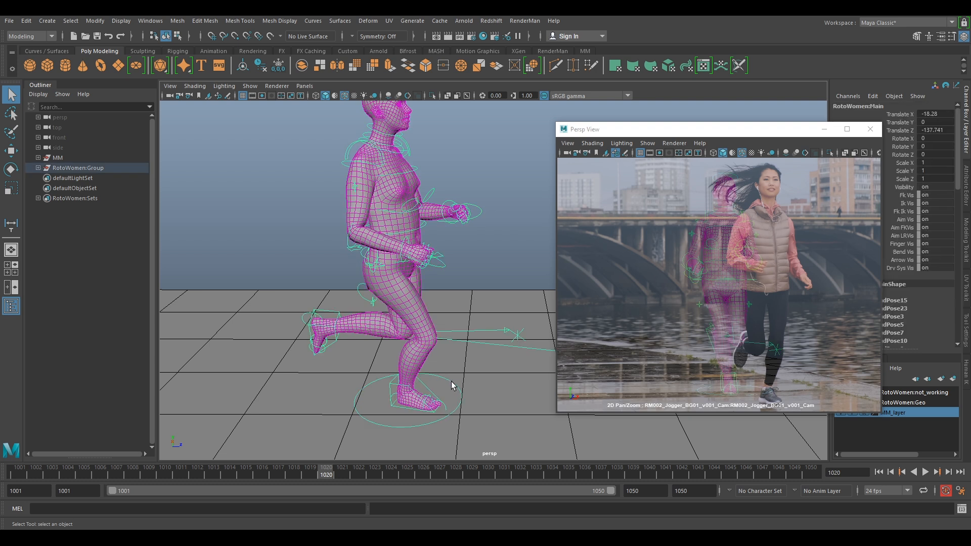
# Review the footage from frame 1001, then set a key on the Main control at frame 1001.
pyautogui.moveTo(313, 474); pyautogui.dragTo(2, 473)
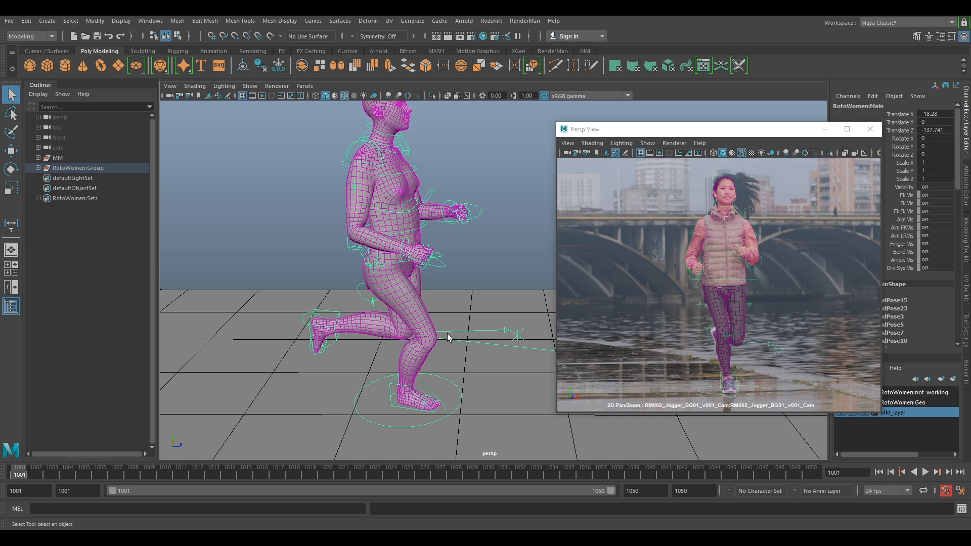
pyautogui.hotkey('alt', 'v')
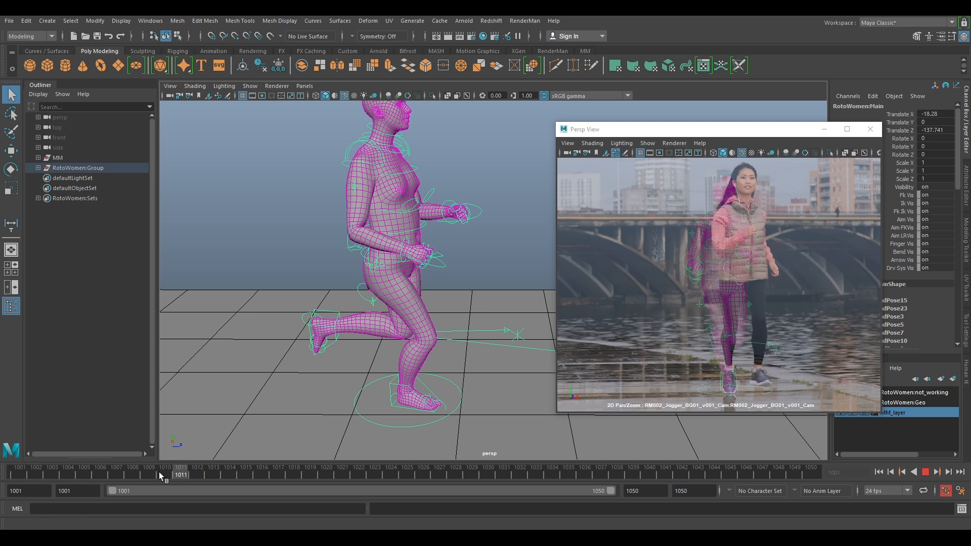
pyautogui.moveTo(193, 475); pyautogui.dragTo(2, 480)
pyautogui.click(21, 475)
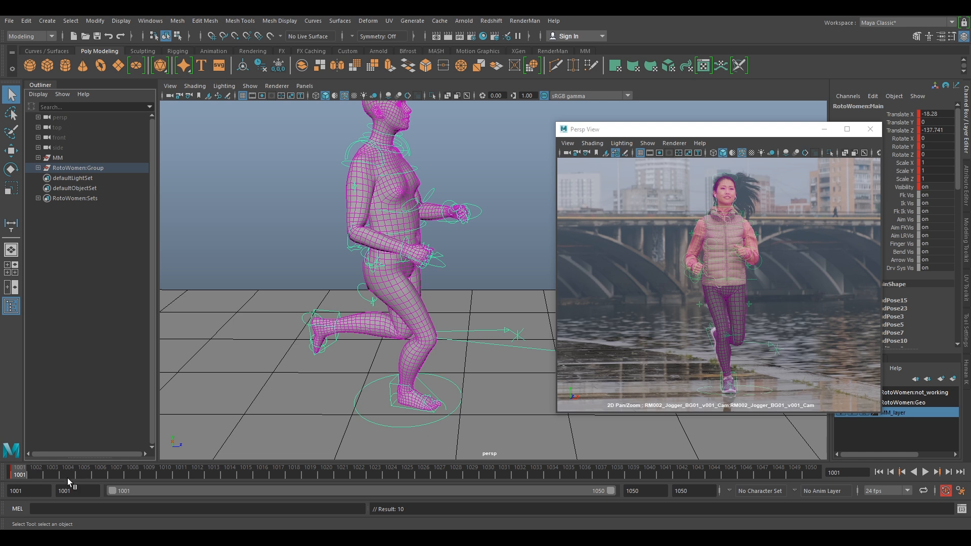
# At frame 1005, examine the rig's right foot IK control and reselect the Main control.
pyautogui.moveTo(45, 472); pyautogui.dragTo(84, 473)
pyautogui.click(262, 203)
pyautogui.moveTo(410, 436); pyautogui.dragTo(395, 440)
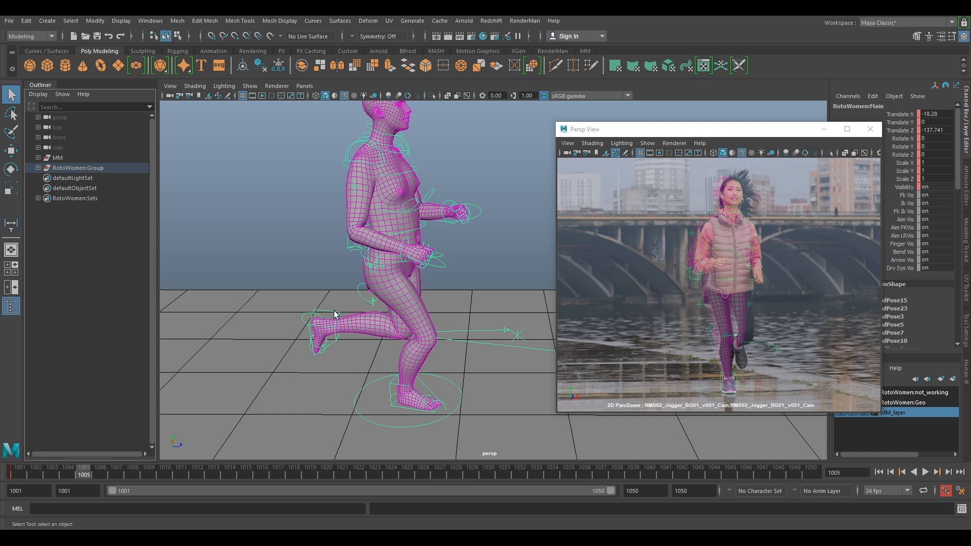
pyautogui.click(283, 263)
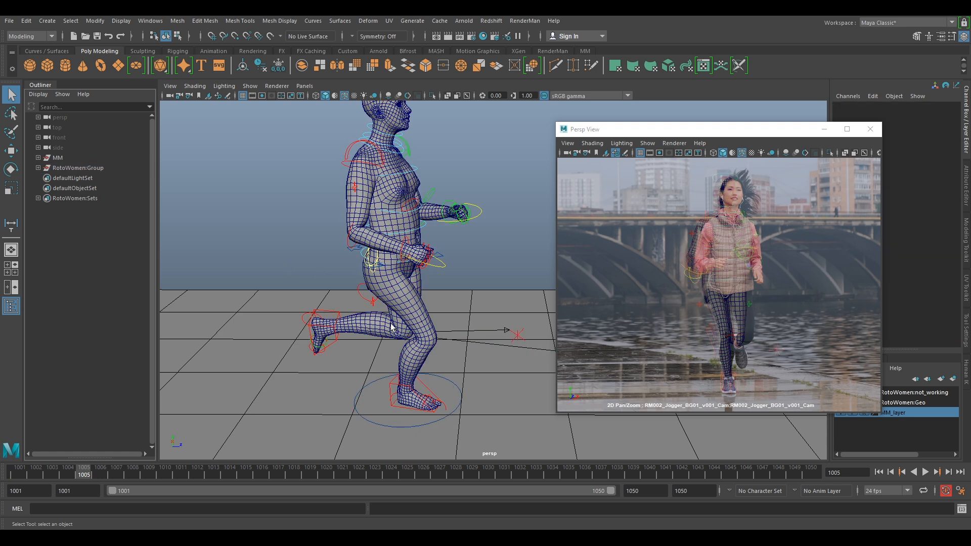
pyautogui.click(420, 401)
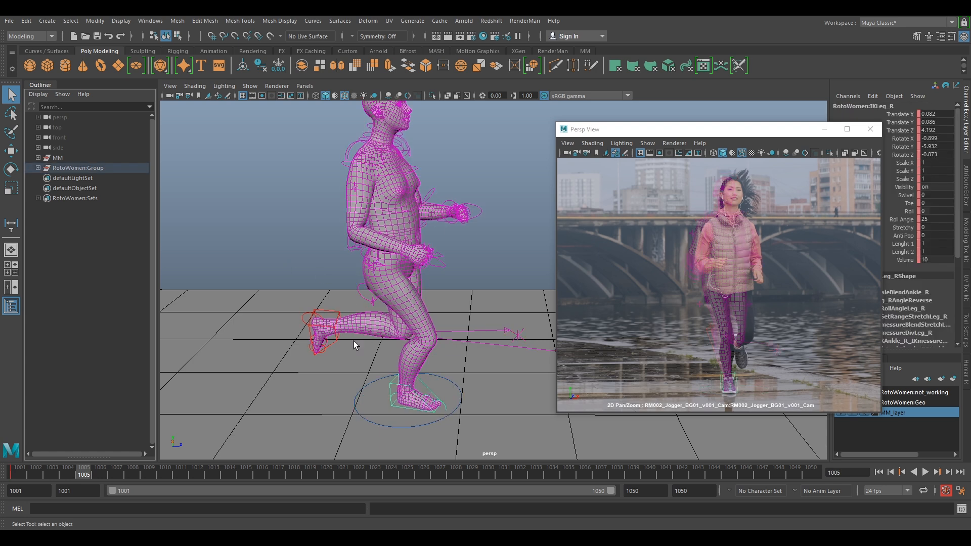
pyautogui.click(306, 244)
pyautogui.click(380, 424)
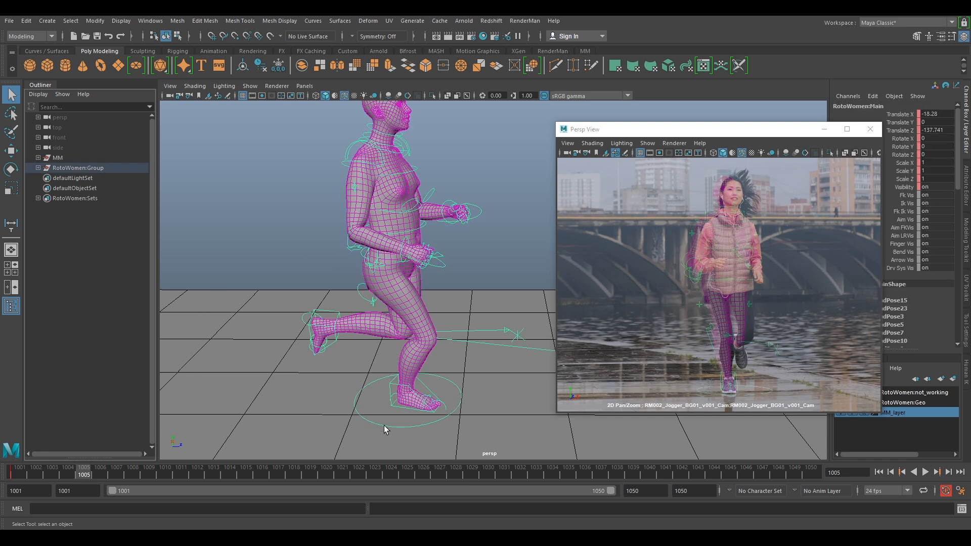
# Try moving the Main control forward to Translate Z 7.035 at frame 1021.
pyautogui.moveTo(94, 473); pyautogui.dragTo(342, 474)
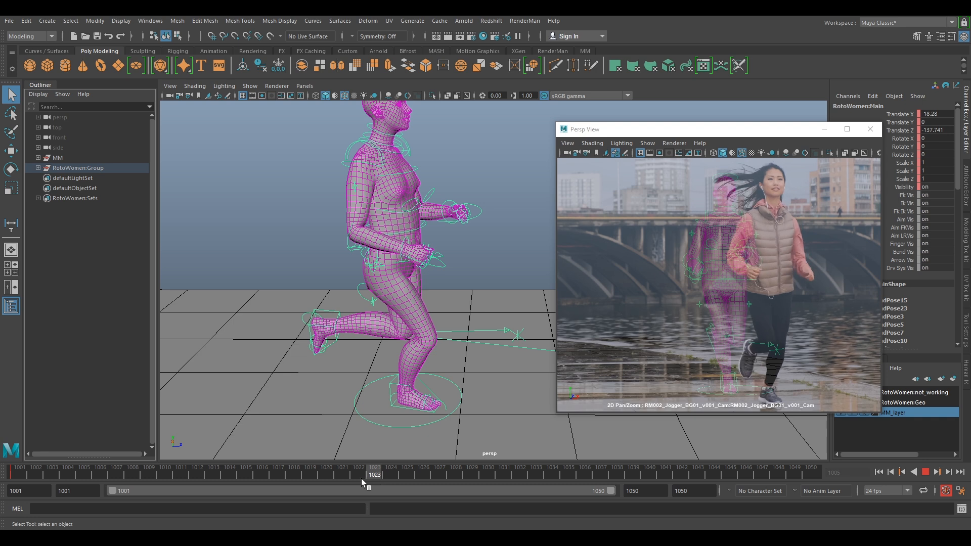
pyautogui.press('w')
pyautogui.moveTo(408, 400); pyautogui.dragTo(368, 407)
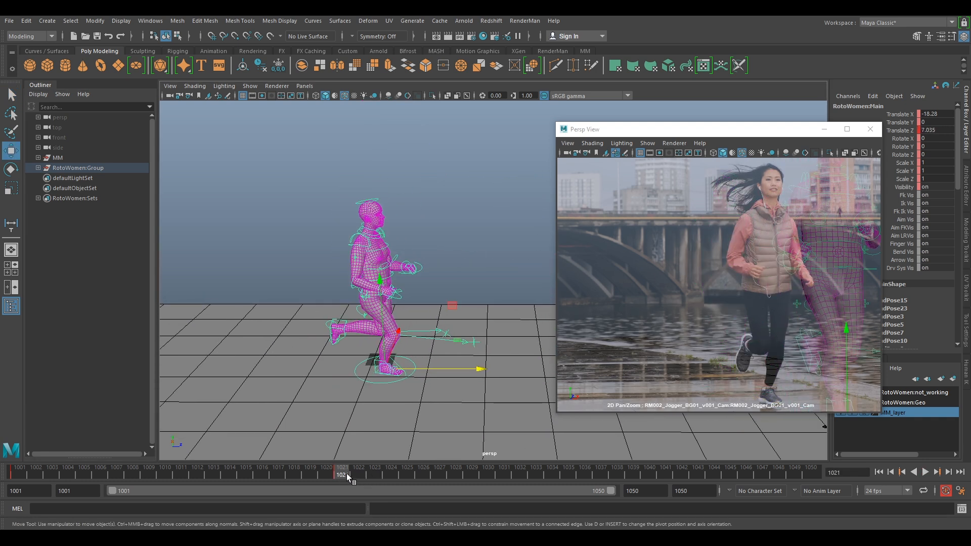
# Try moving the Main control to Translate Z 129.127 at frame 1039 and scrub back to frame 1003.
pyautogui.moveTo(392, 477); pyautogui.dragTo(632, 483)
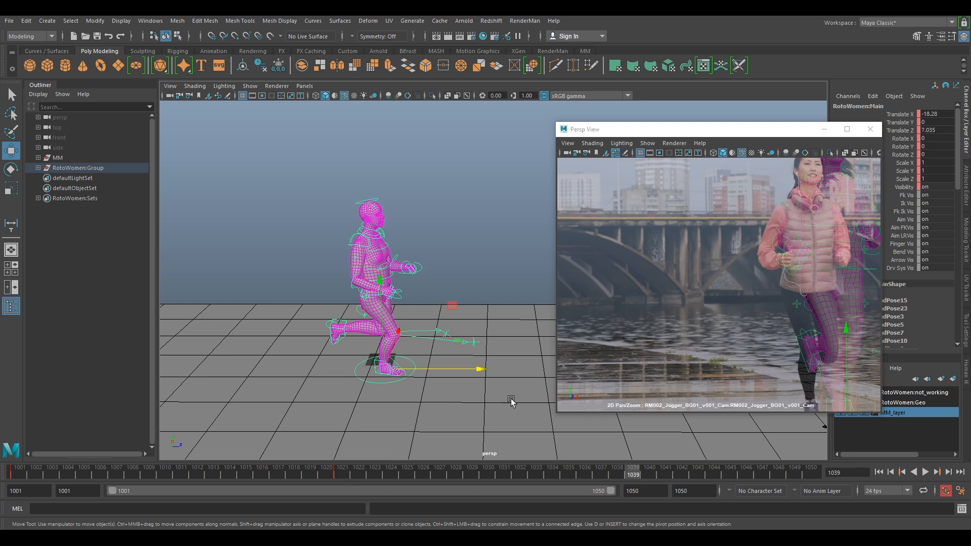
pyautogui.moveTo(476, 369); pyautogui.dragTo(589, 386)
pyautogui.moveTo(621, 476); pyautogui.dragTo(51, 460)
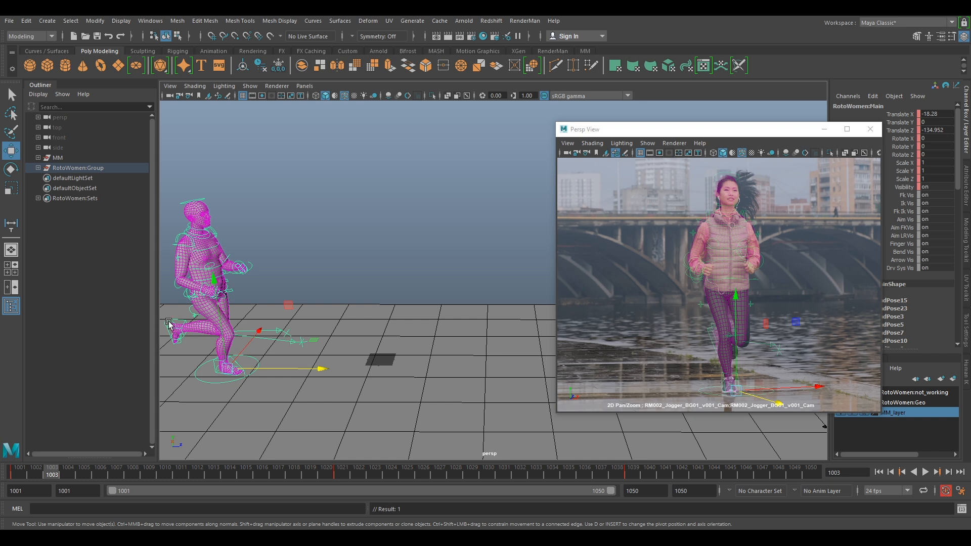
# Undo the trial forward moves of the Main control and return to frame 1001.
pyautogui.hotkey('ctrl', 'z')
pyautogui.hotkey('ctrl', 'z')
pyautogui.hotkey('ctrl', 'z')
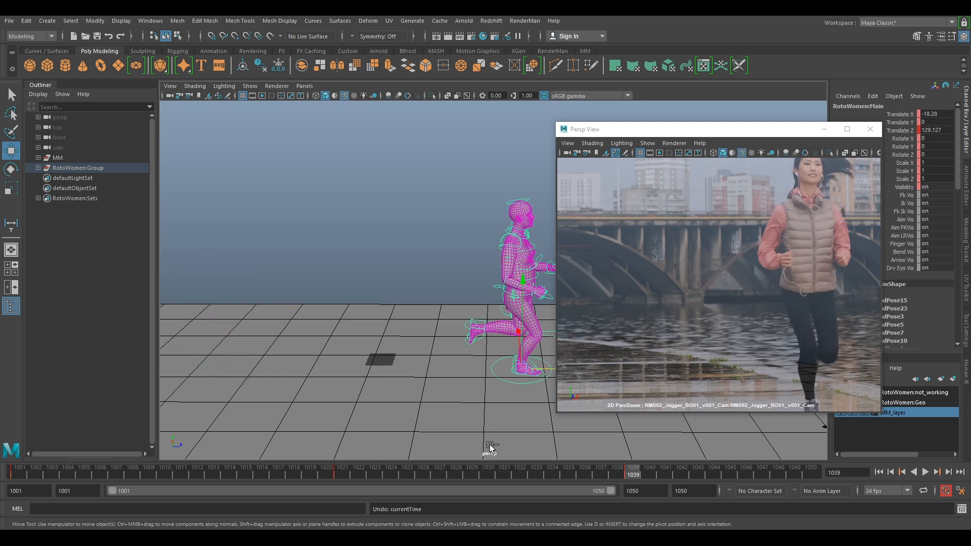
pyautogui.moveTo(308, 471); pyautogui.dragTo(16, 471)
# Highlight the rig's Main control at frame 1001 and clear the selection.
pyautogui.keyDown('alt'); pyautogui.moveTo(347, 333); pyautogui.dragTo(374, 329, button='middle'); pyautogui.keyUp('alt')
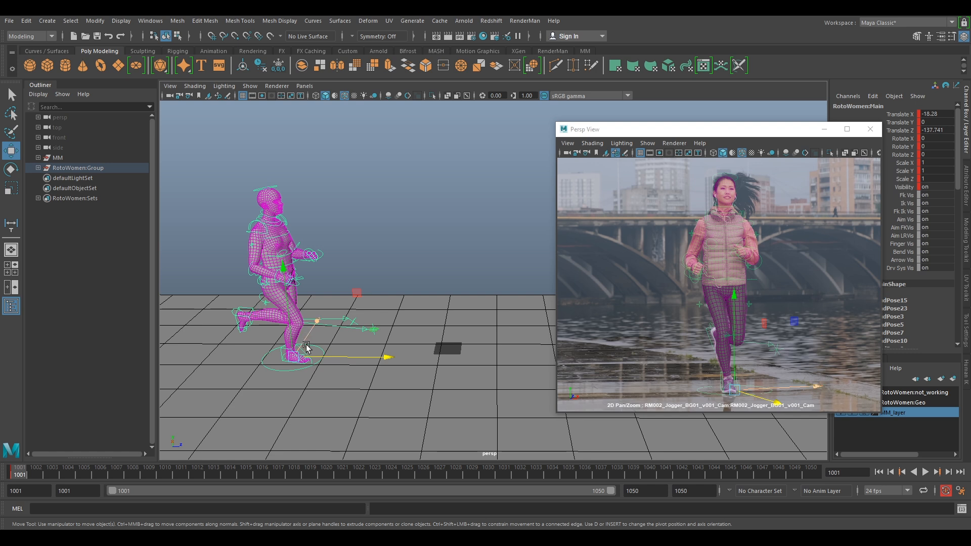
pyautogui.click(399, 249)
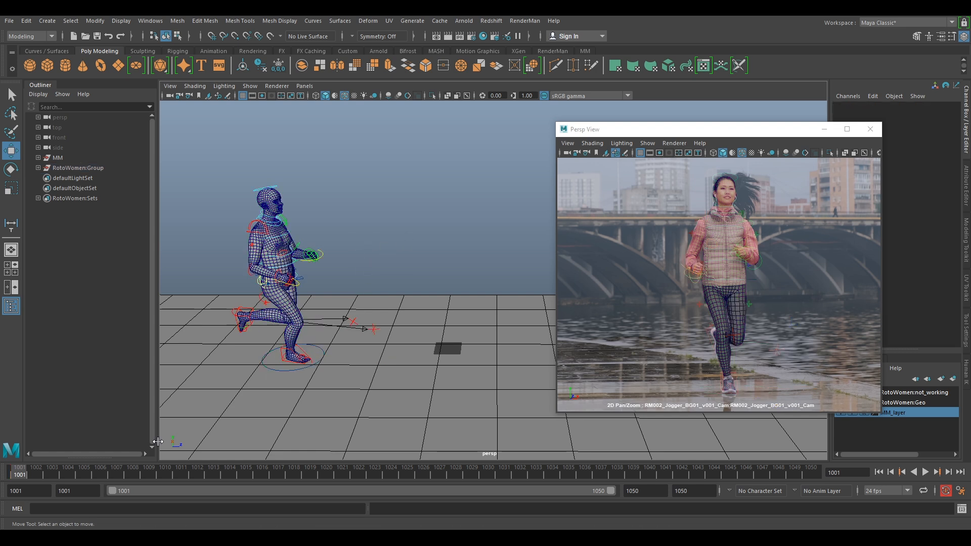
pyautogui.click(272, 370)
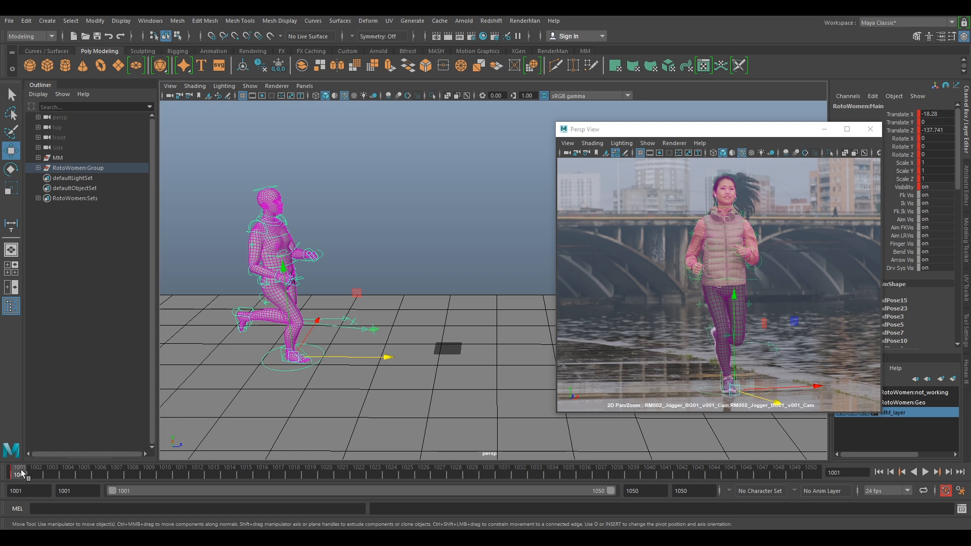
pyautogui.click(353, 240)
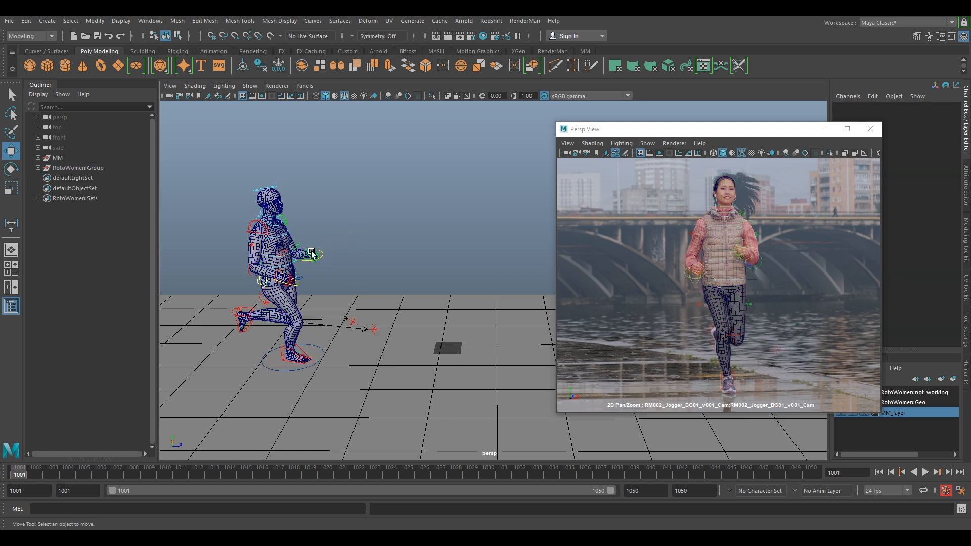
# Try shifting the RootX_M control backward to Translate Z -14.613 at frame 1001, then undo the move.
pyautogui.keyDown('alt'); pyautogui.moveTo(349, 274); pyautogui.dragTo(472, 240); pyautogui.keyUp('alt')
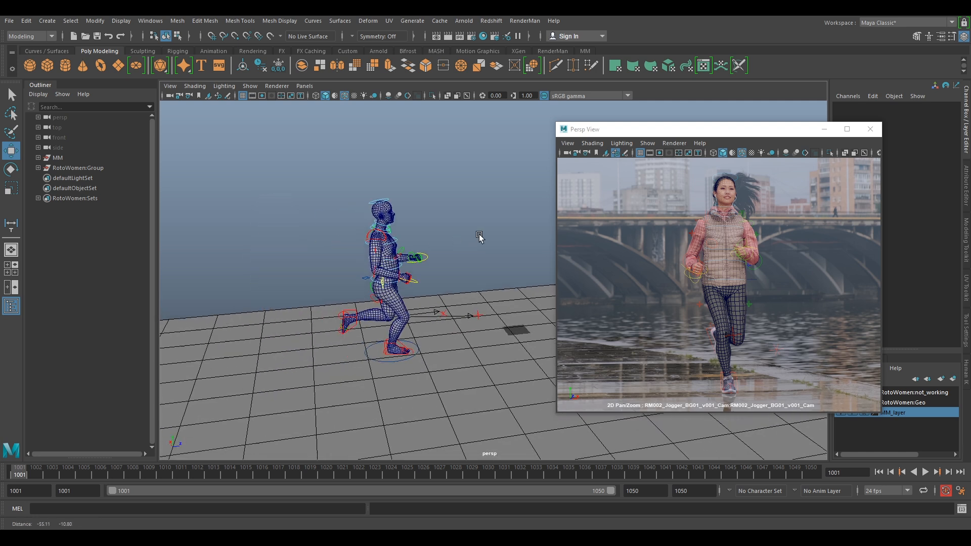
pyautogui.click(298, 276)
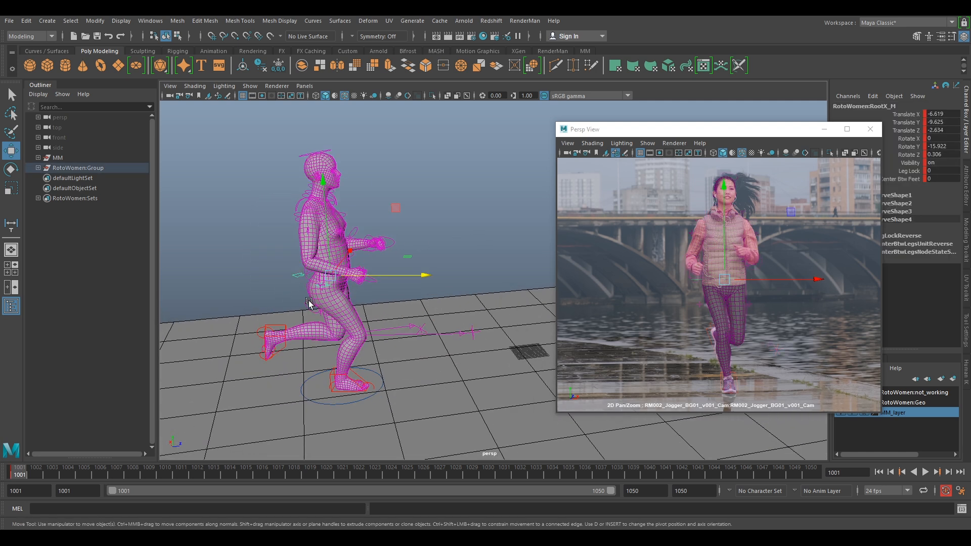
pyautogui.moveTo(365, 276); pyautogui.dragTo(347, 379)
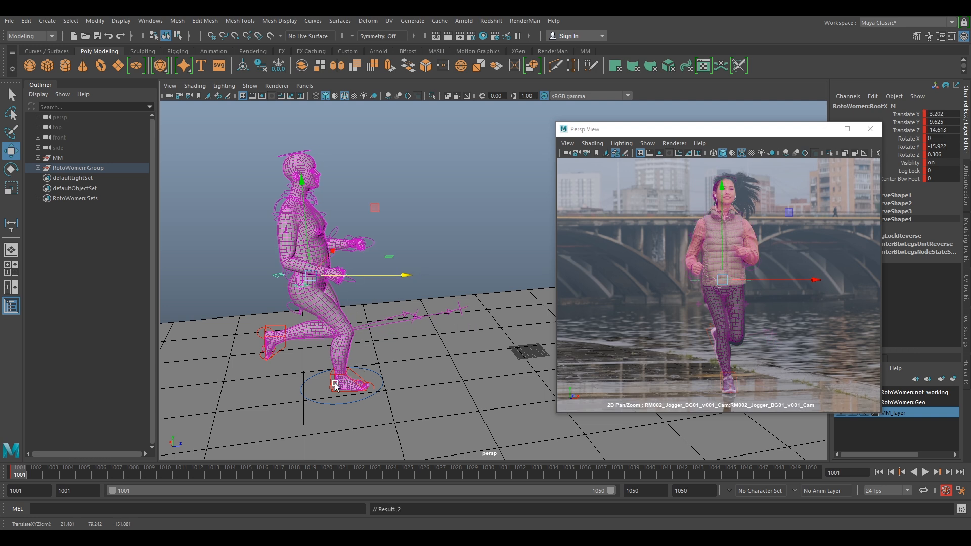
pyautogui.hotkey('ctrl', 'z')
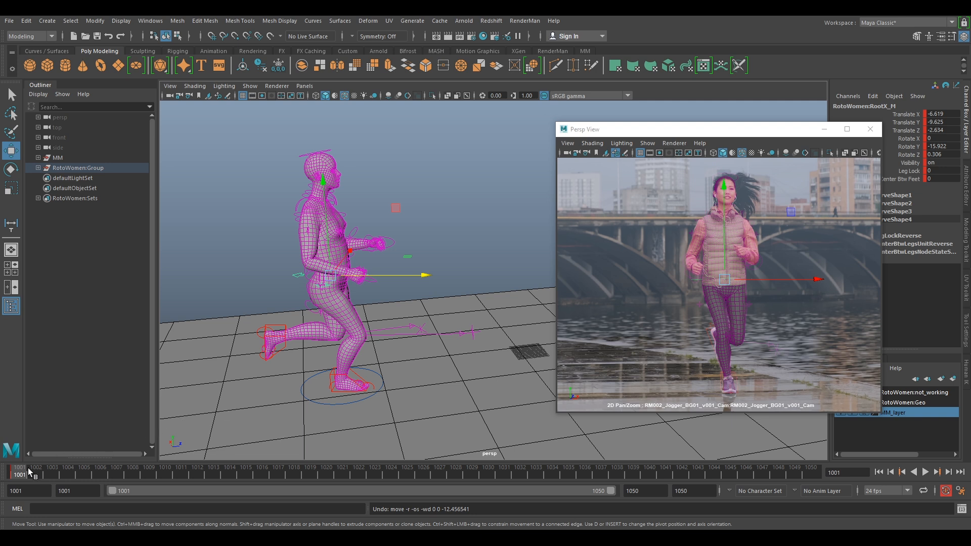
# Play the footage to frame 1008, select the Main control, and review the opening frames again.
pyautogui.hotkey('alt', 'v')
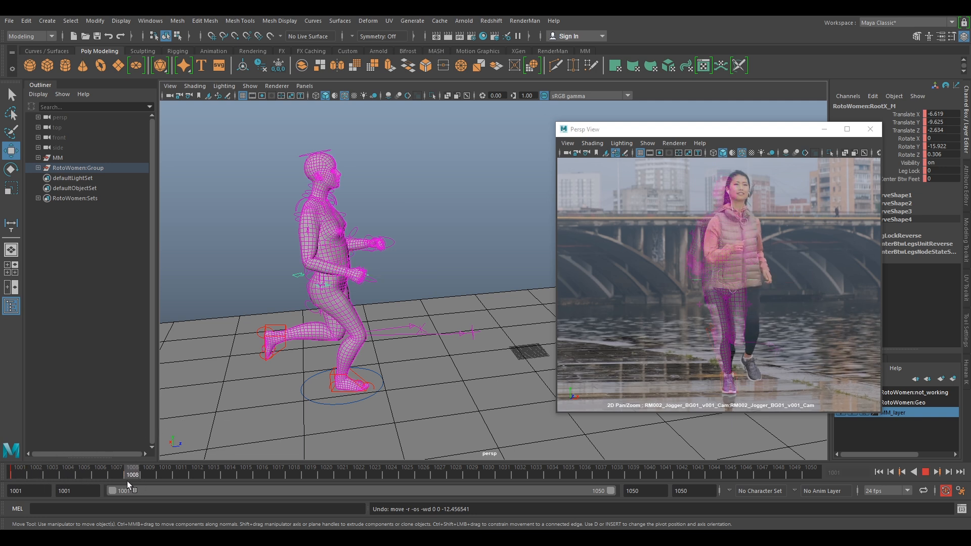
pyautogui.hotkey('alt', 'v')
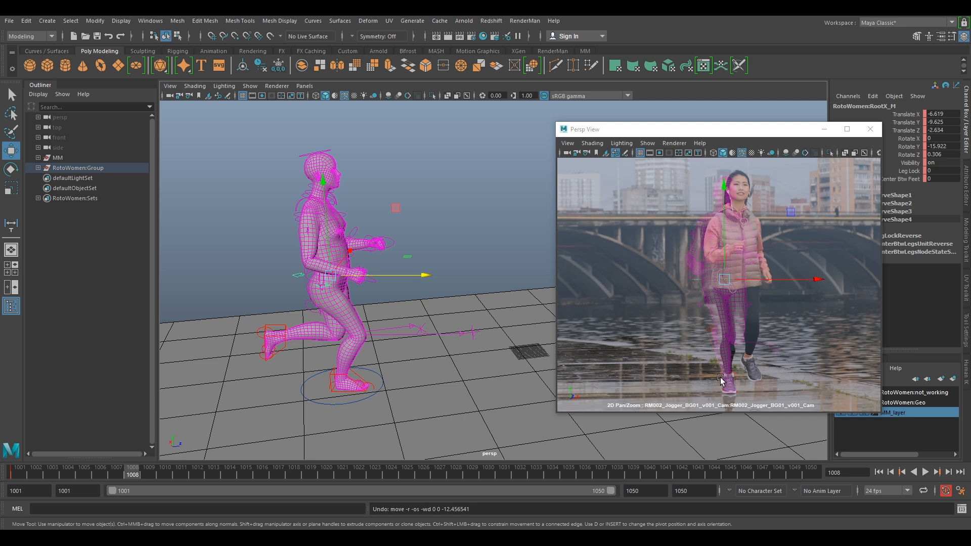
pyautogui.click(349, 403)
pyautogui.hotkey('alt', '.')
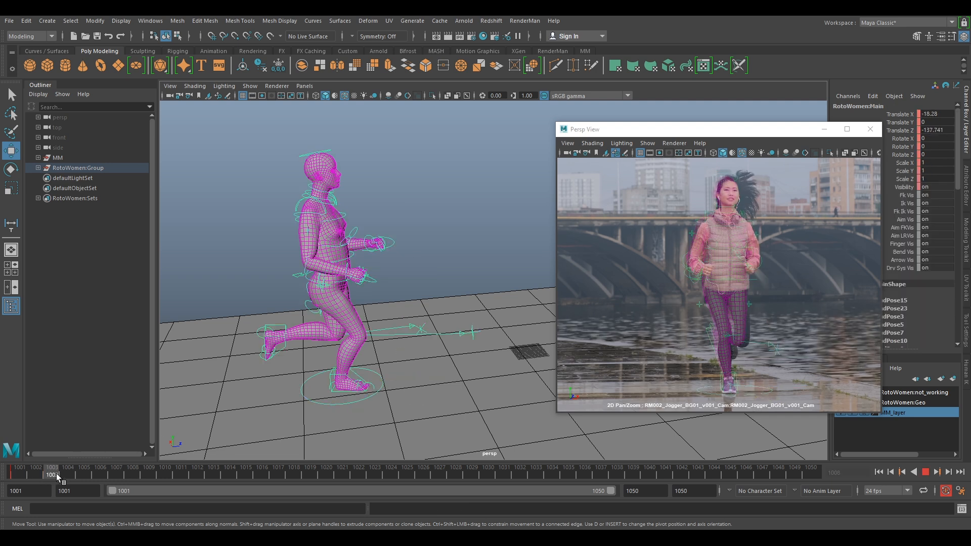
# Try moving the Main control forward to Translate Z -110.238 at frame 1009, then undo the move.
pyautogui.moveTo(401, 378); pyautogui.dragTo(448, 375)
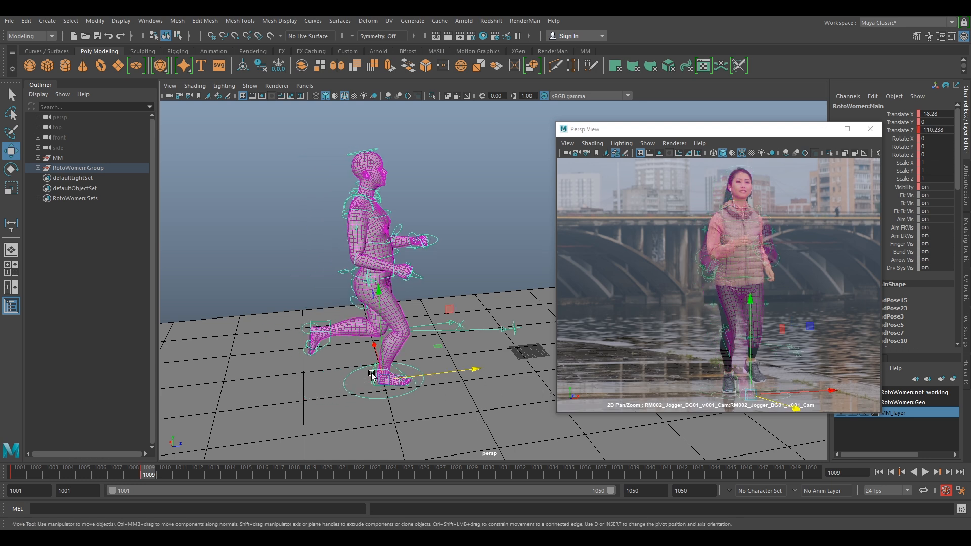
pyautogui.click(386, 380)
pyautogui.moveTo(385, 378); pyautogui.dragTo(384, 372)
pyautogui.hotkey('ctrl', 'z')
pyautogui.hotkey('ctrl', 'z')
pyautogui.hotkey('ctrl', 'z')
pyautogui.hotkey('ctrl', 'z')
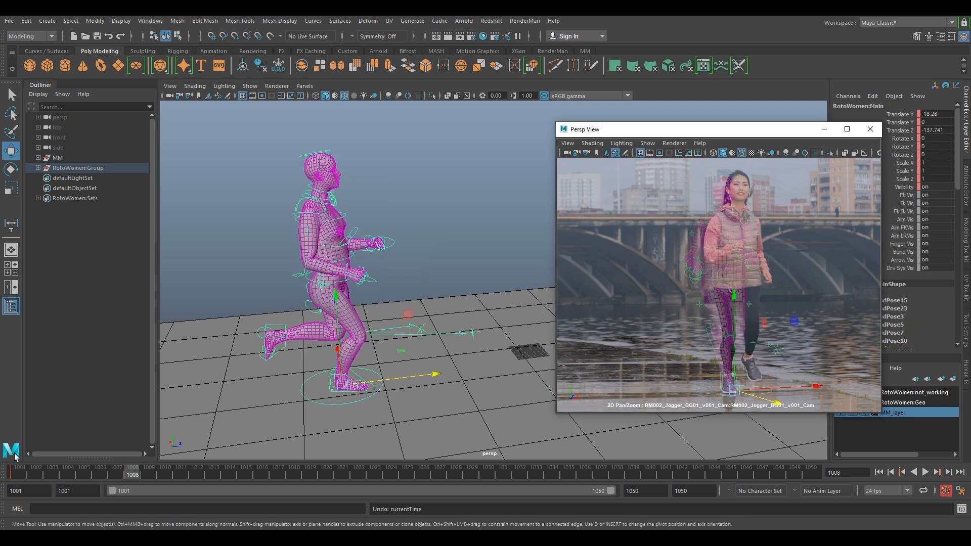
# Review the opening frames against the footage, clear the selection and return to frame 1001.
pyautogui.moveTo(118, 479); pyautogui.dragTo(14, 464)
pyautogui.hotkey('alt', 'v')
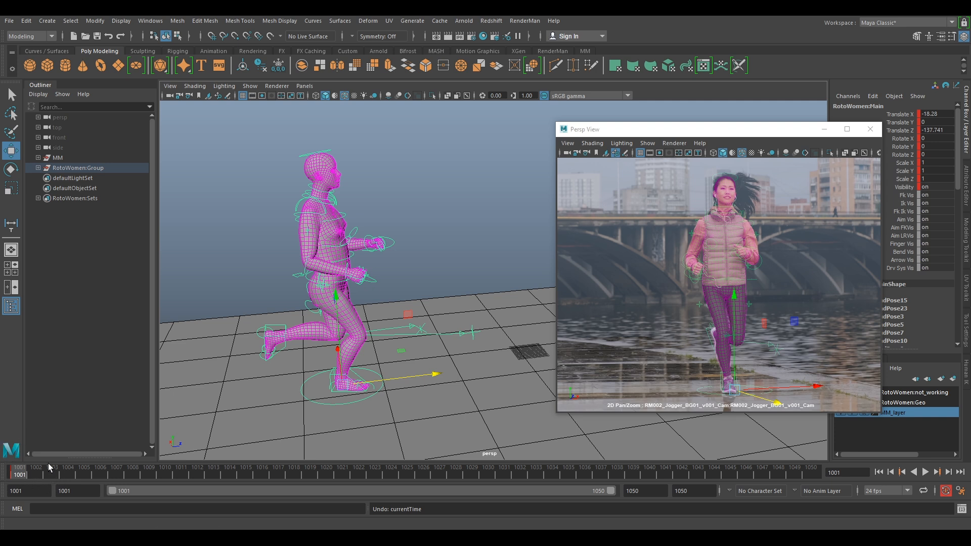
pyautogui.moveTo(32, 471); pyautogui.dragTo(53, 472)
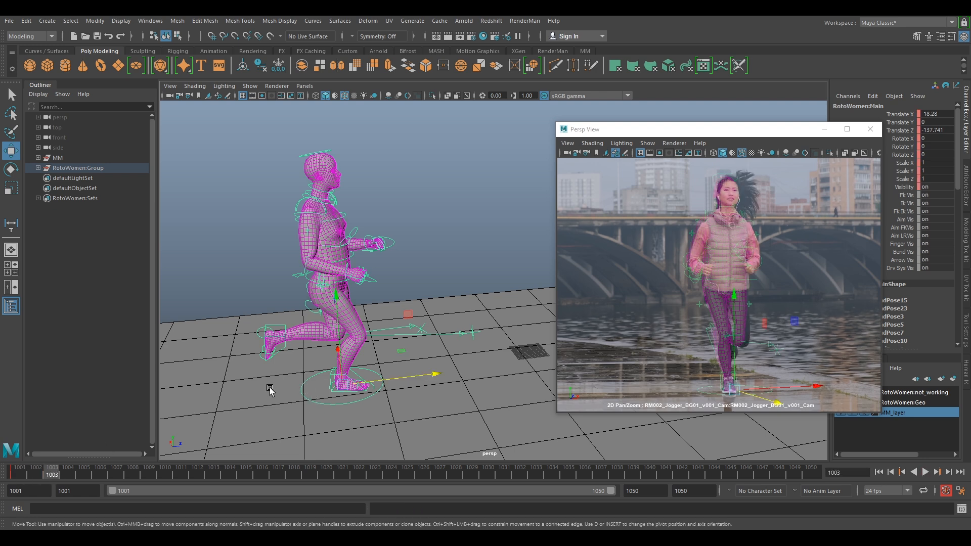
pyautogui.click(244, 277)
pyautogui.moveTo(31, 474); pyautogui.dragTo(0, 475)
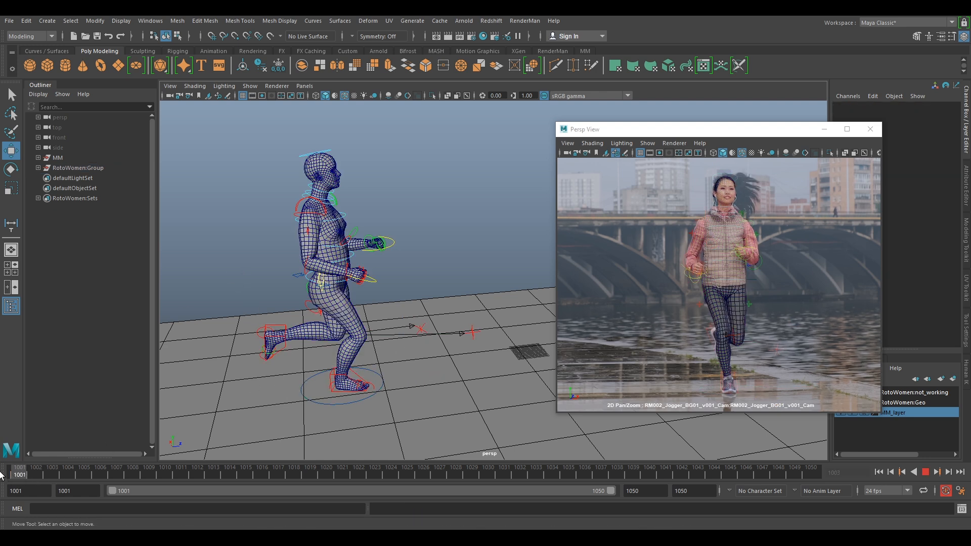
# Select the RootX_M control together with both IK foot controls and go to frame 1020.
pyautogui.click(297, 279)
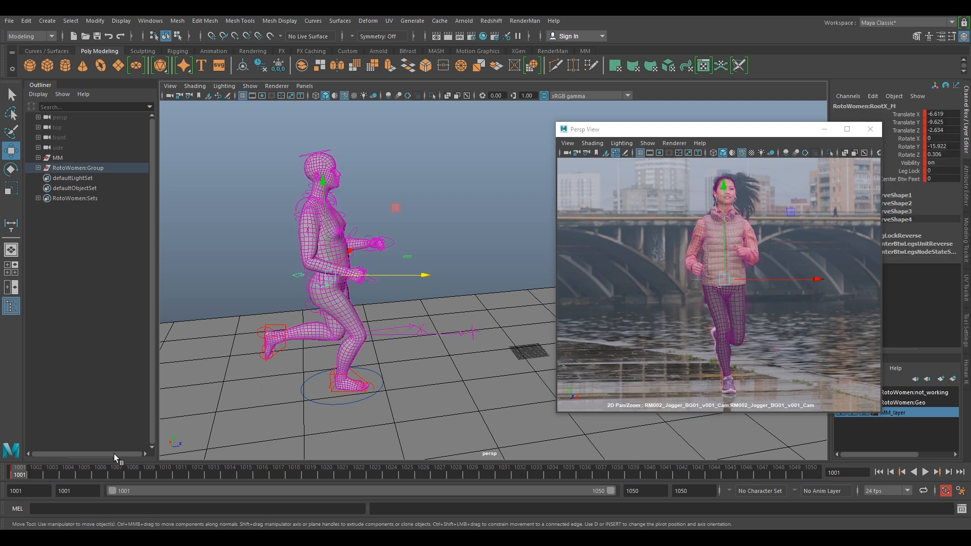
pyautogui.moveTo(29, 472); pyautogui.dragTo(321, 477)
pyautogui.moveTo(432, 283)
pyautogui.keyDown('alt'); pyautogui.mouseDown()
pyautogui.moveTo(420, 288)
pyautogui.moveTo(438, 290)
pyautogui.moveTo(438, 282)
pyautogui.mouseUp(); pyautogui.keyUp('alt')
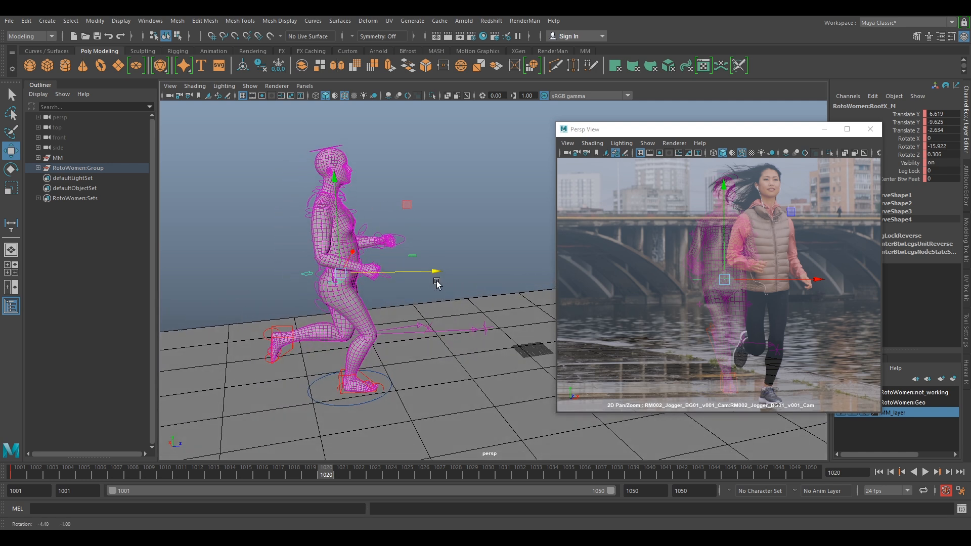
pyautogui.click(340, 374)
pyautogui.click(287, 326)
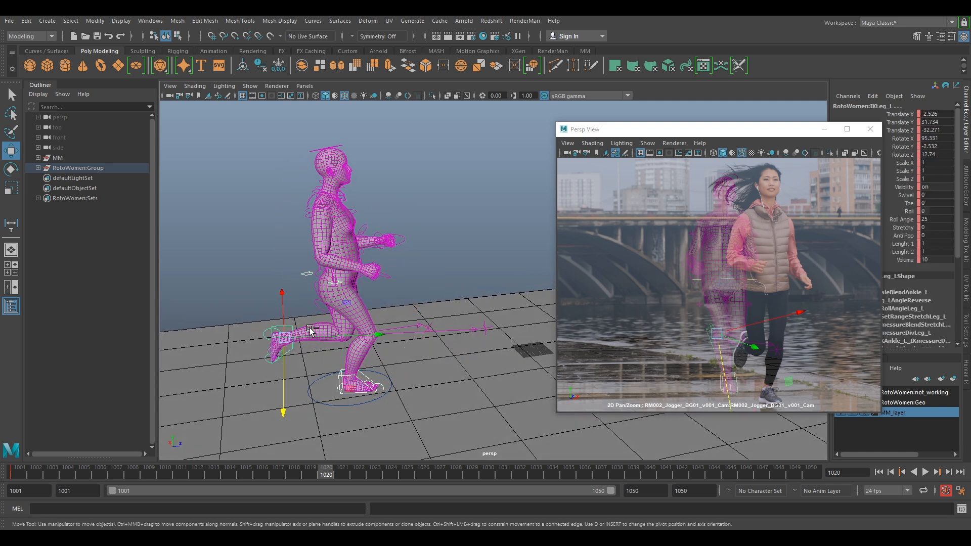
pyautogui.moveTo(347, 330); pyautogui.dragTo(345, 329)
pyautogui.hotkey('ctrl', 'z')
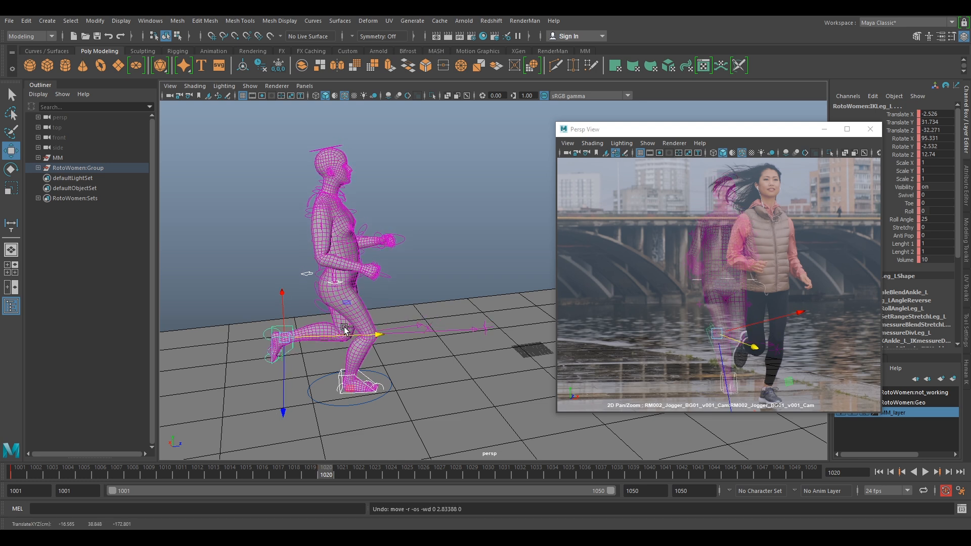
# Set the Move tool's axis orientation to World, shifting the floating camera view clear of the tool settings.
pyautogui.keyDown('alt'); pyautogui.moveTo(457, 240); pyautogui.dragTo(378, 248); pyautogui.keyUp('alt')
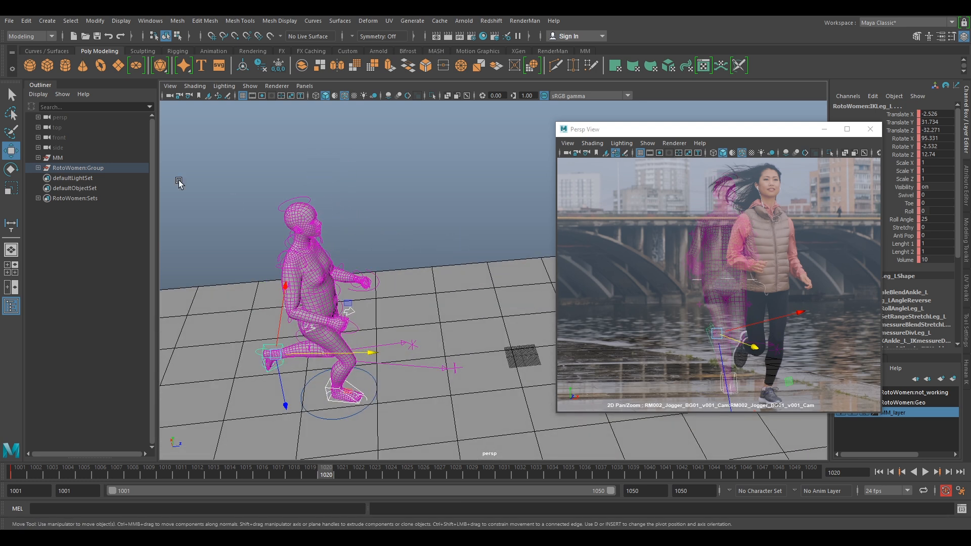
pyautogui.doubleClick(11, 150)
pyautogui.moveTo(703, 138); pyautogui.dragTo(555, 123)
pyautogui.click(808, 116)
pyautogui.click(829, 130)
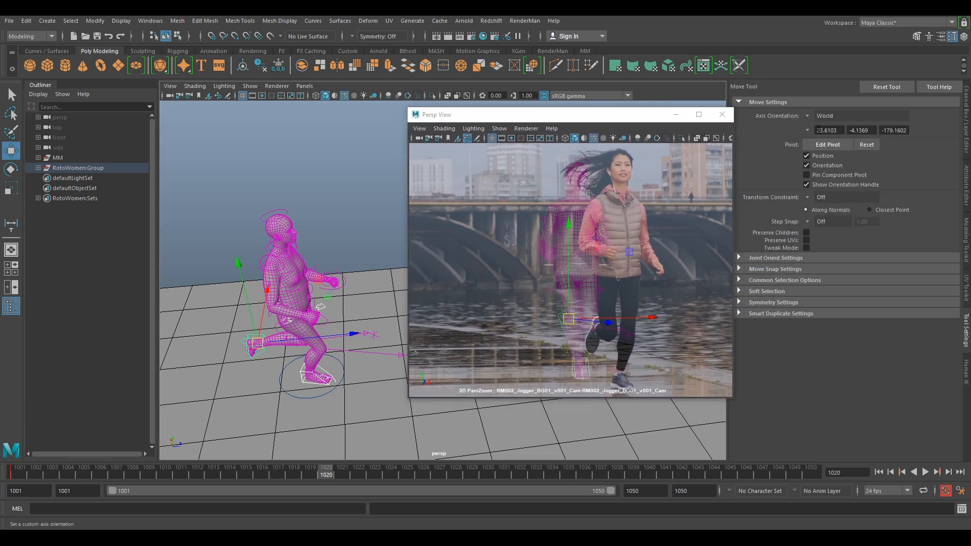
# Move the selected root and foot controls forward at frame 1020 to line the body up with the jogger.
pyautogui.keyDown('alt'); pyautogui.moveTo(365, 329); pyautogui.dragTo(324, 249); pyautogui.keyUp('alt')
pyautogui.moveTo(320, 283); pyautogui.dragTo(368, 285)
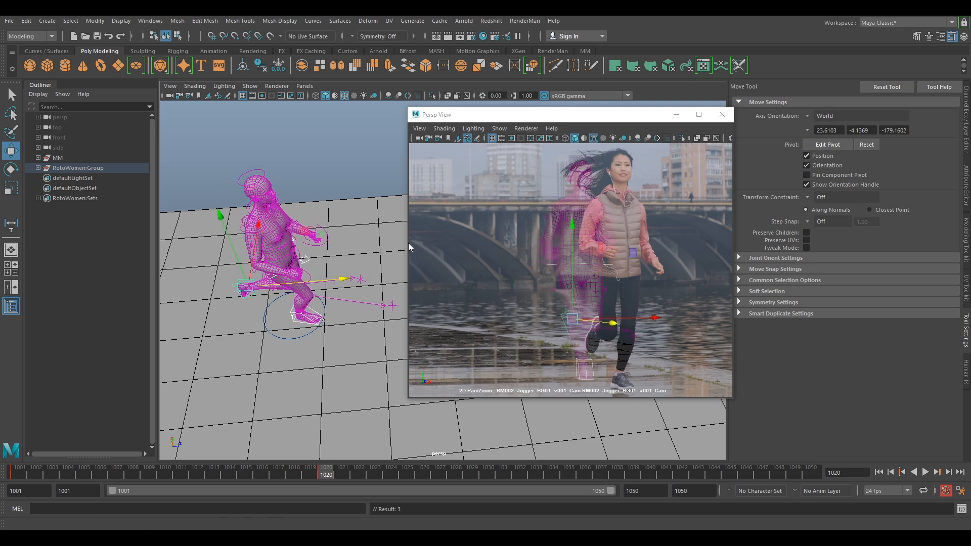
pyautogui.moveTo(322, 283); pyautogui.dragTo(386, 294)
# Examine in the camera view how the rig's torso, legs and feet line up with the jogger at frame 1020.
pyautogui.moveTo(665, 312); pyautogui.dragTo(642, 275, button='middle')
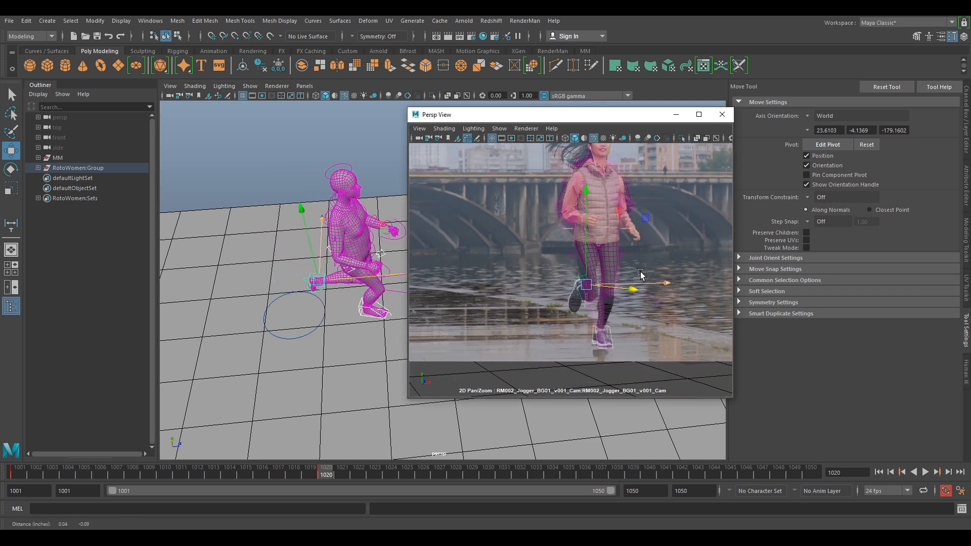
pyautogui.moveTo(642, 275); pyautogui.dragTo(678, 349, button='right')
pyautogui.moveTo(659, 320); pyautogui.dragTo(625, 303, button='middle')
pyautogui.moveTo(611, 303); pyautogui.dragTo(651, 338, button='right')
pyautogui.moveTo(603, 335); pyautogui.dragTo(601, 304, button='middle')
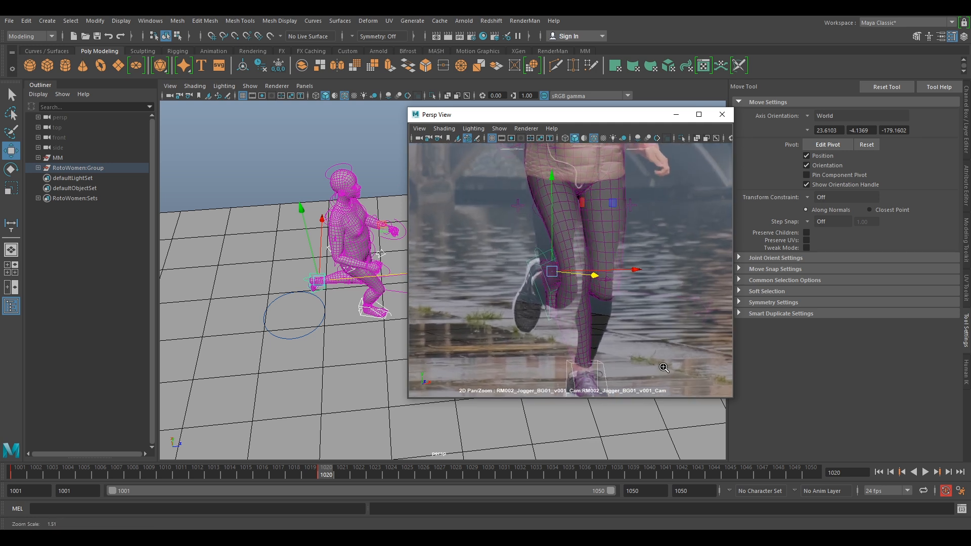
pyautogui.moveTo(601, 306); pyautogui.dragTo(581, 374, button='right')
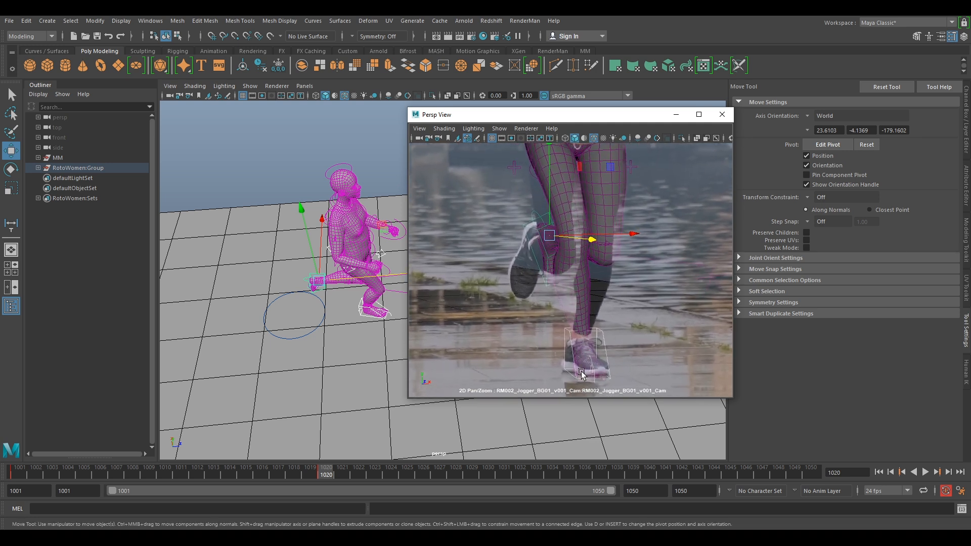
pyautogui.moveTo(601, 322); pyautogui.dragTo(554, 254, button='right')
pyautogui.moveTo(553, 254); pyautogui.dragTo(549, 359, button='middle')
pyautogui.moveTo(604, 266)
pyautogui.mouseDown(button='middle')
pyautogui.moveTo(605, 314)
pyautogui.moveTo(611, 251)
pyautogui.mouseUp(button='middle')
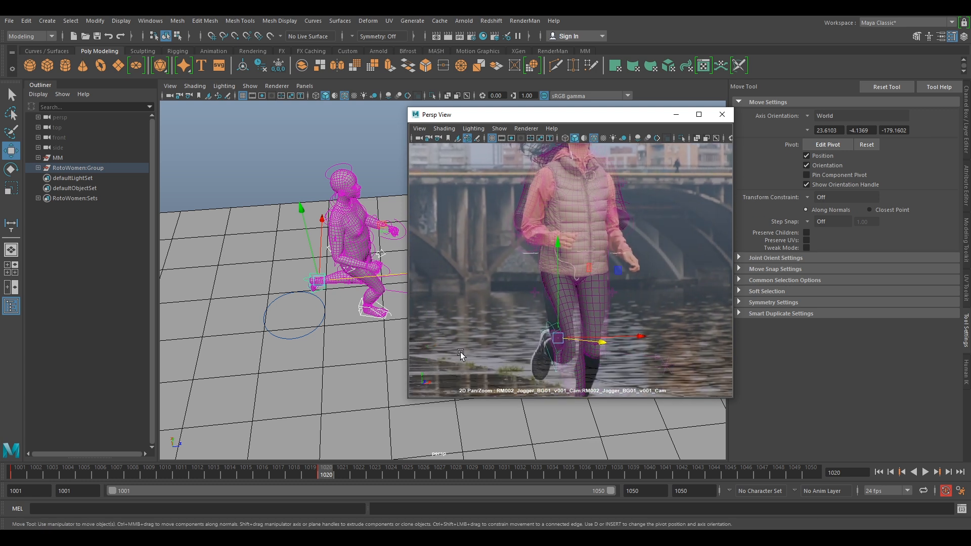
pyautogui.moveTo(542, 314); pyautogui.dragTo(517, 284, button='right')
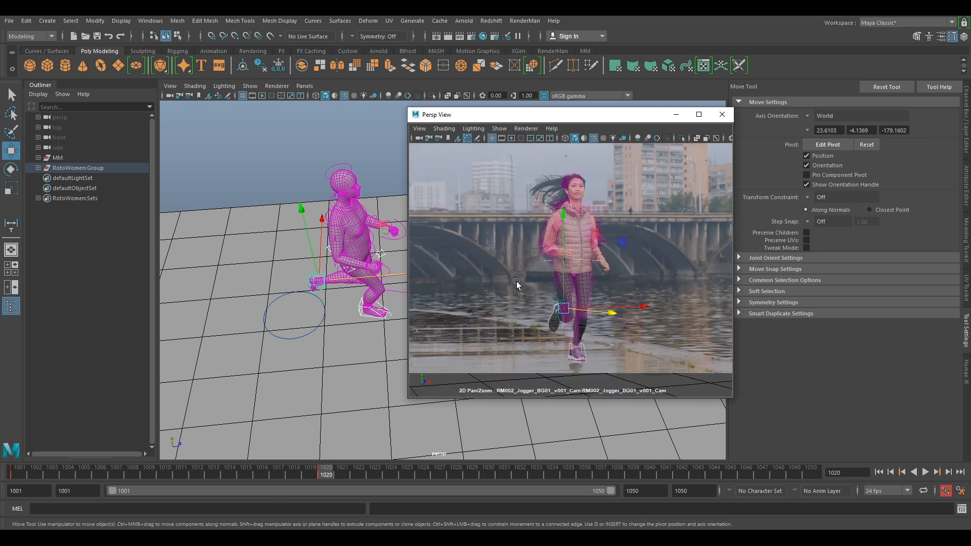
# Review the body's travel between frames 1001 and 1021 against the footage and return to the key at frame 1020.
pyautogui.moveTo(309, 472); pyautogui.dragTo(246, 486)
pyautogui.moveTo(173, 488); pyautogui.dragTo(339, 478)
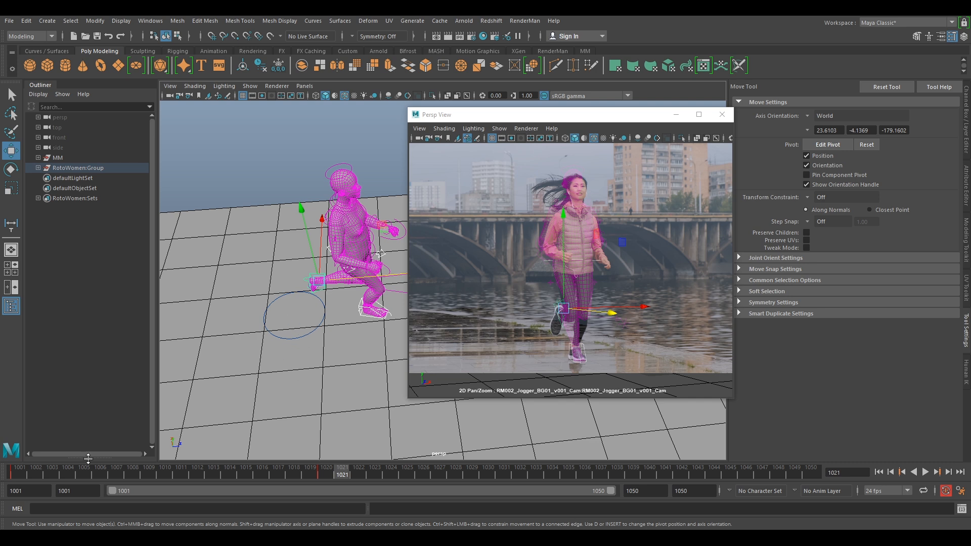
pyautogui.moveTo(297, 476); pyautogui.dragTo(79, 473)
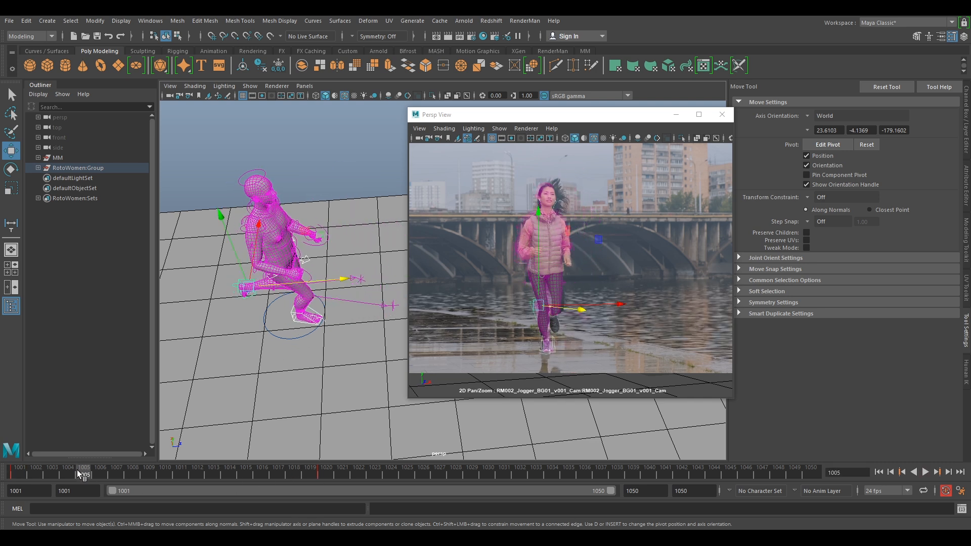
pyautogui.moveTo(9, 474); pyautogui.dragTo(15, 473)
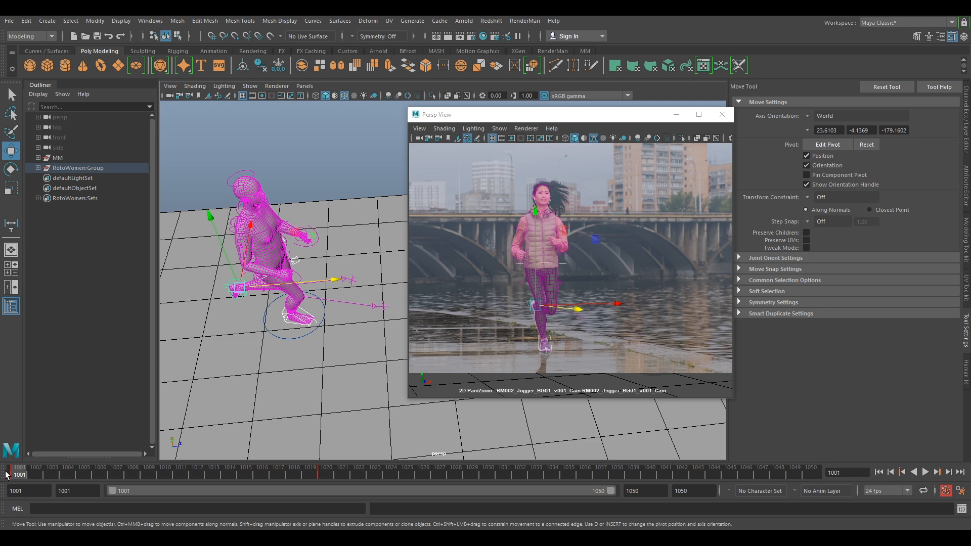
pyautogui.hotkey('alt', 'v')
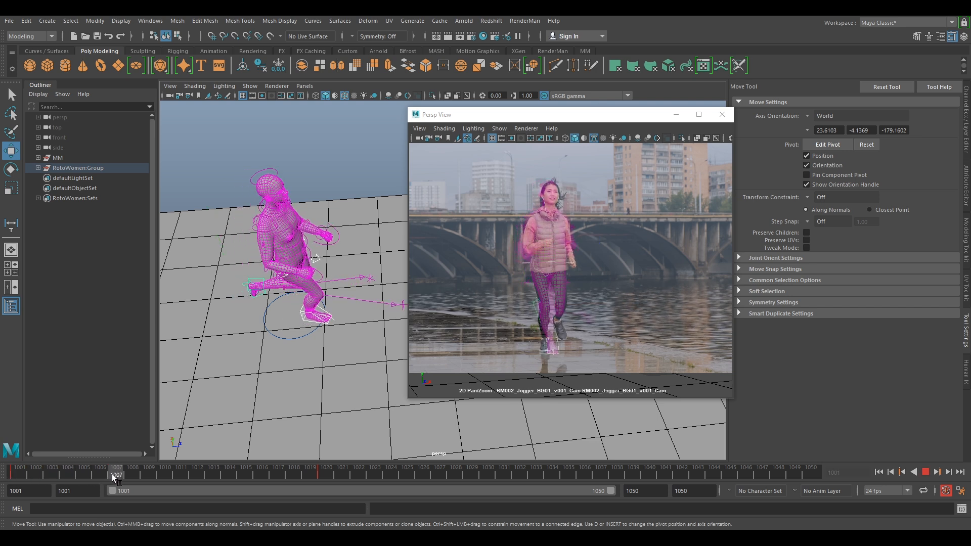
pyautogui.moveTo(134, 472); pyautogui.dragTo(180, 475)
pyautogui.press('.')
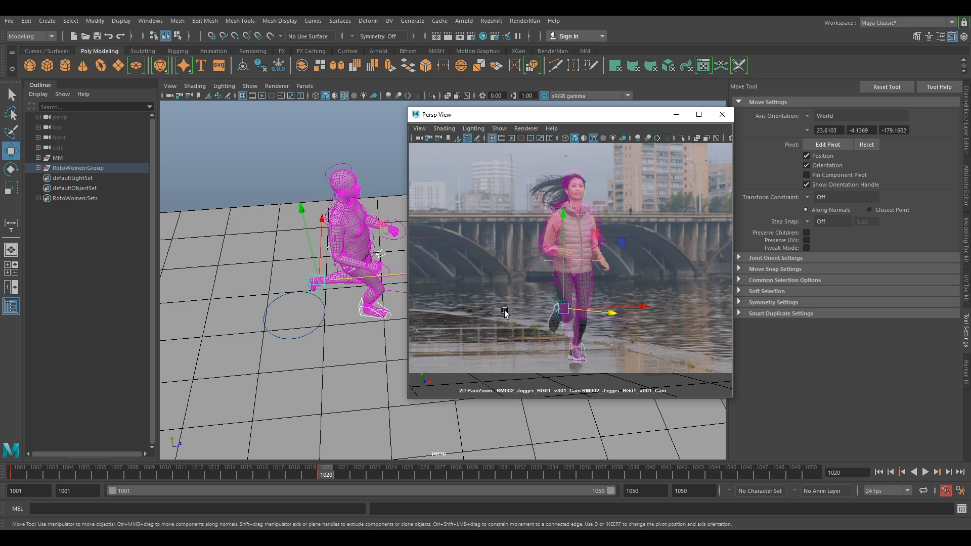
# Nudge the selected root and foot controls slightly backward along Z at frame 1020.
pyautogui.moveTo(373, 298)
pyautogui.keyDown('alt'); pyautogui.mouseDown()
pyautogui.moveTo(311, 275)
pyautogui.moveTo(356, 303)
pyautogui.mouseUp(); pyautogui.keyUp('alt')
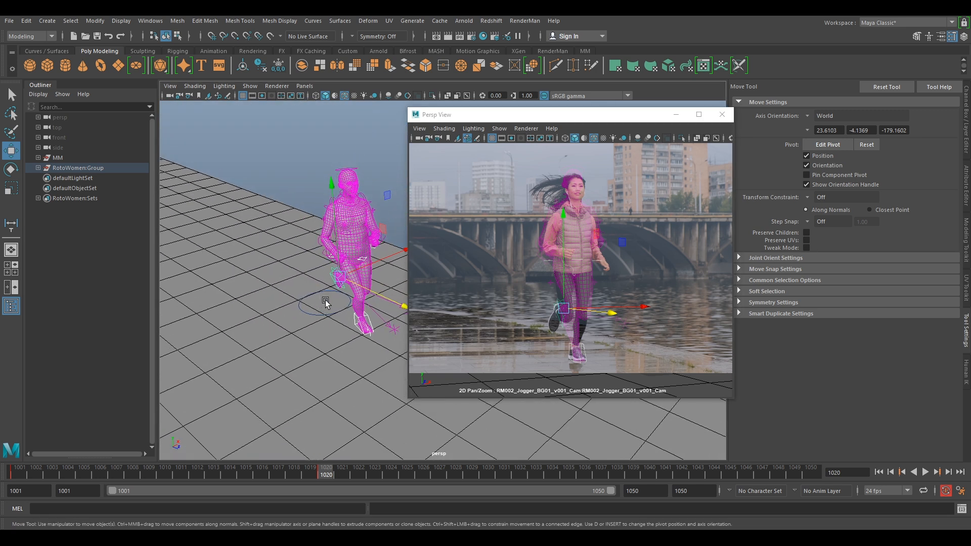
pyautogui.scroll(4, 568, 248)
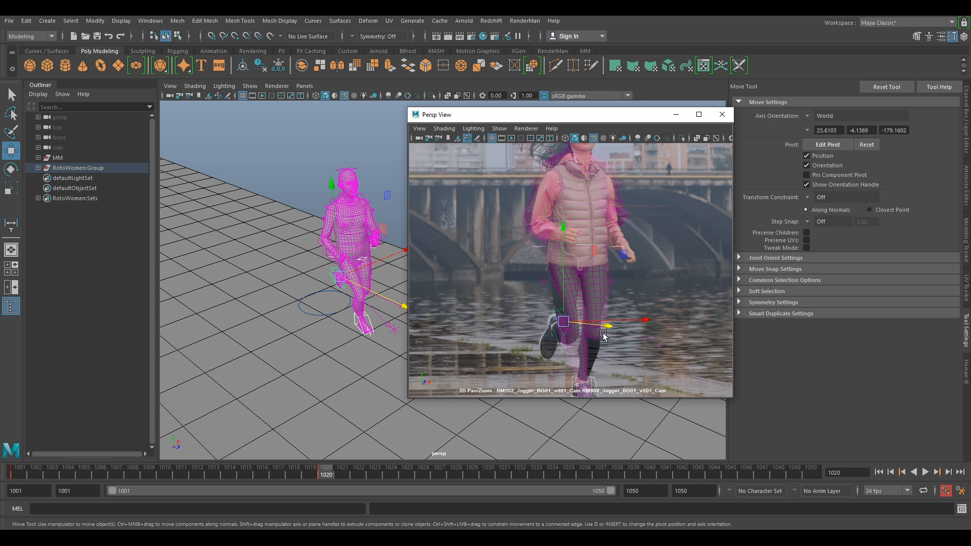
pyautogui.moveTo(601, 327); pyautogui.dragTo(595, 326)
pyautogui.moveTo(594, 326); pyautogui.dragTo(614, 278, button='right')
pyautogui.moveTo(613, 277); pyautogui.dragTo(621, 286, button='middle')
pyautogui.scroll(2, 622, 287)
pyautogui.scroll(1, 674, 344)
pyautogui.moveTo(638, 257); pyautogui.dragTo(639, 258)
pyautogui.hotkey('ctrl', 'z')
# Fine-tune the position of the root and foot controls against the jogger's planted shoe at frame 1020.
pyautogui.moveTo(629, 287); pyautogui.dragTo(613, 205, button='middle')
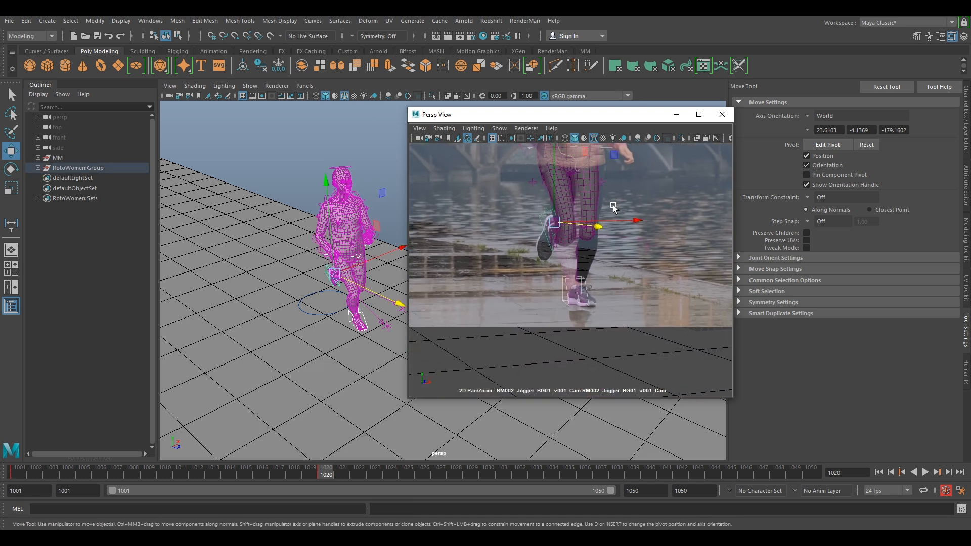
pyautogui.scroll(3, 668, 308)
pyautogui.scroll(3, 571, 307)
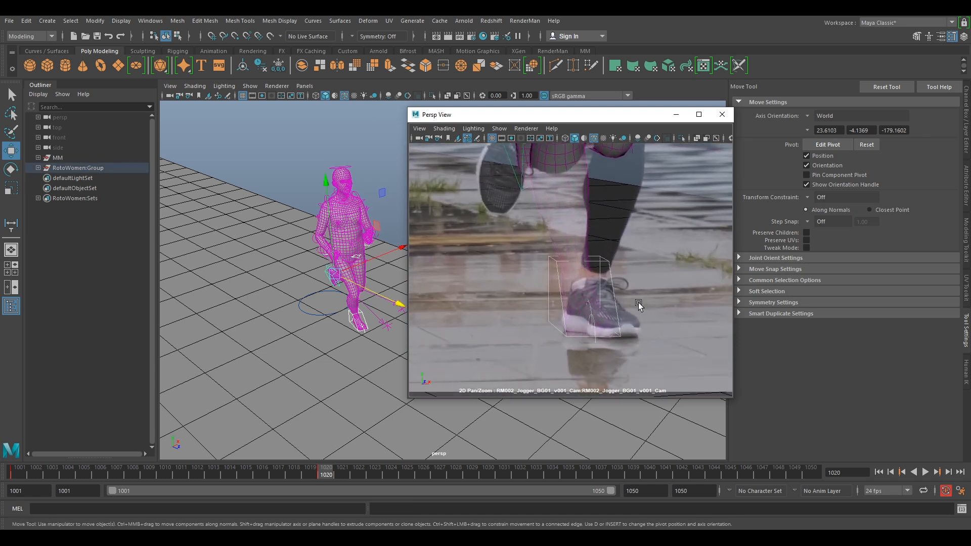
pyautogui.scroll(-3, 613, 274)
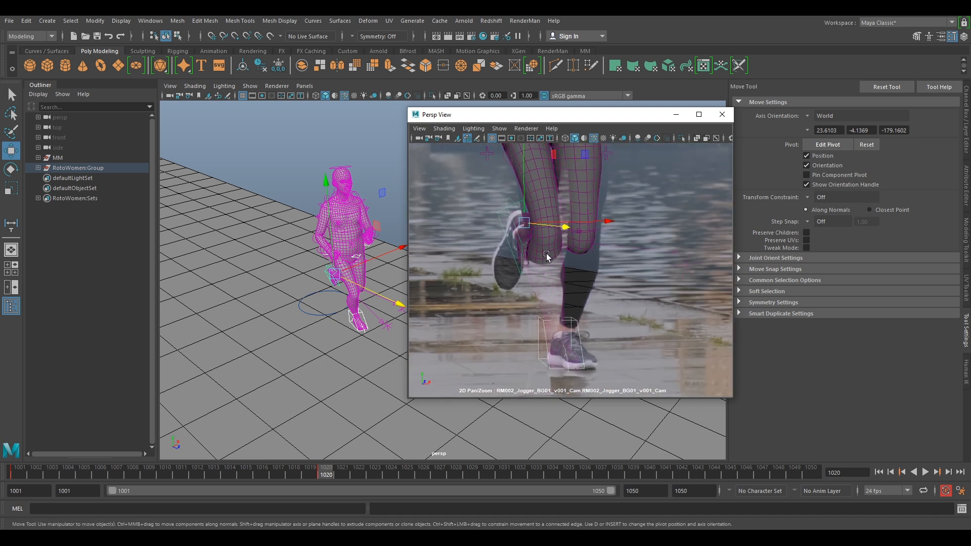
pyautogui.moveTo(584, 221); pyautogui.dragTo(561, 239)
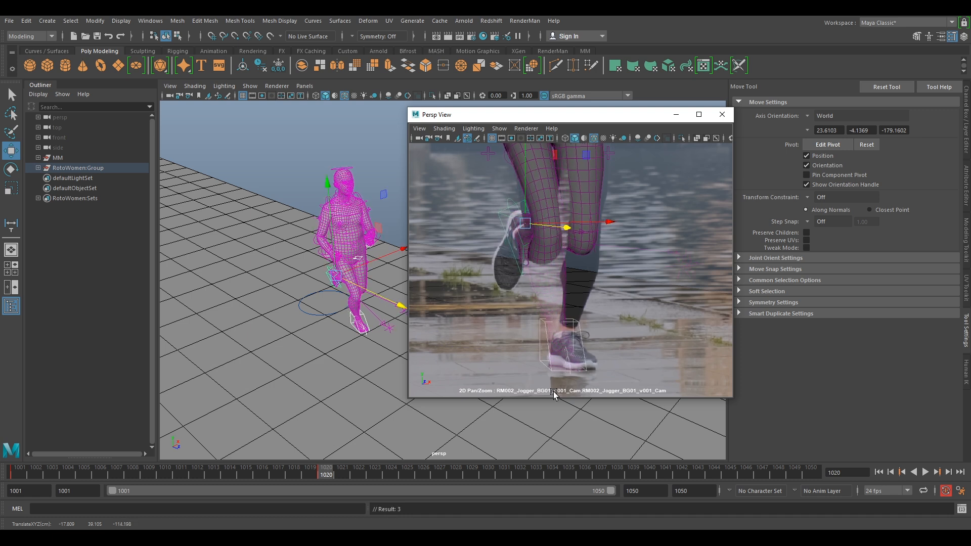
pyautogui.scroll(-4, 610, 323)
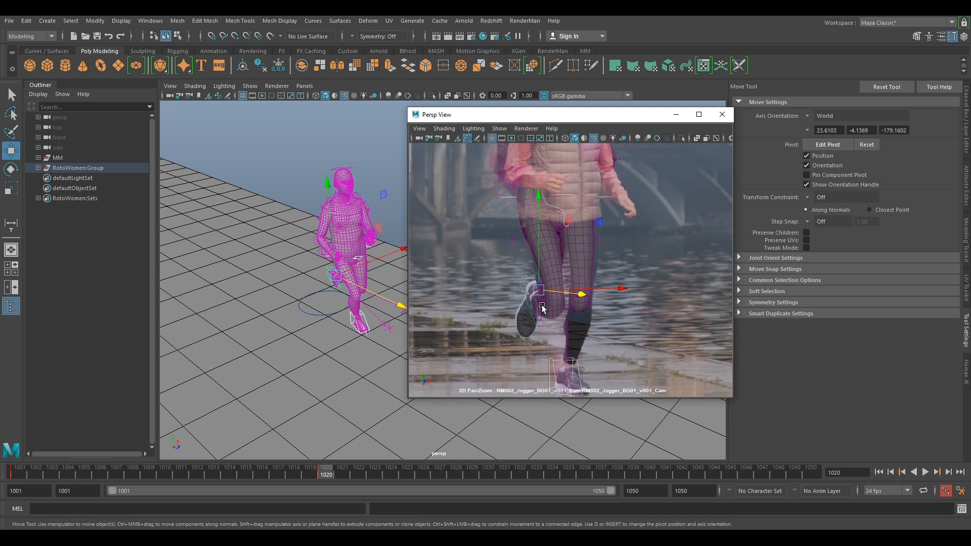
# Select the right foot's IK control and move it sideways along X toward the jogger's raised foot.
pyautogui.keyDown('alt'); pyautogui.moveTo(324, 331); pyautogui.dragTo(316, 324); pyautogui.keyUp('alt')
pyautogui.keyDown('alt'); pyautogui.moveTo(317, 324); pyautogui.dragTo(352, 327, button='right'); pyautogui.keyUp('alt')
pyautogui.click(342, 311)
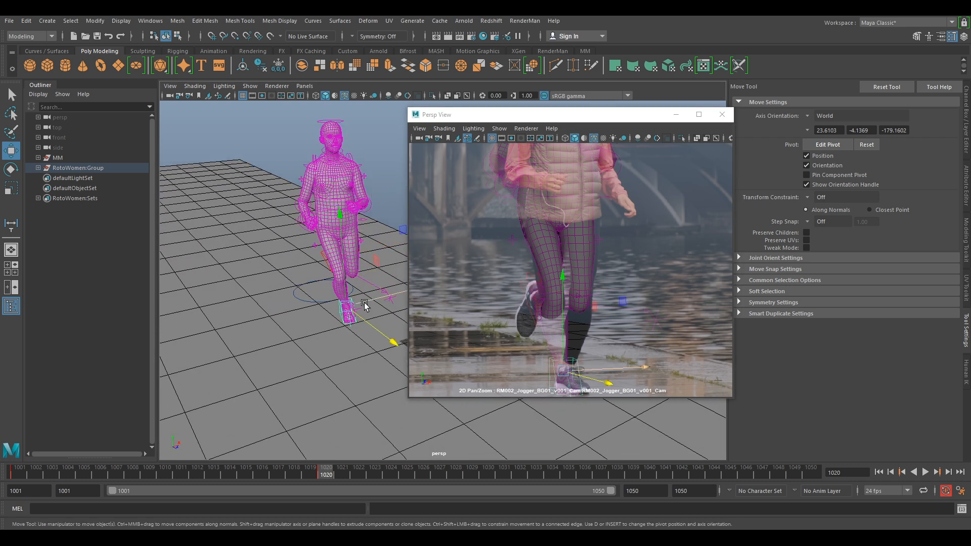
pyautogui.moveTo(372, 303); pyautogui.dragTo(353, 304)
pyautogui.keyDown('alt'); pyautogui.moveTo(329, 265); pyautogui.dragTo(371, 261); pyautogui.keyUp('alt')
pyautogui.keyDown('alt'); pyautogui.moveTo(263, 298); pyautogui.dragTo(282, 298, button='right'); pyautogui.keyUp('alt')
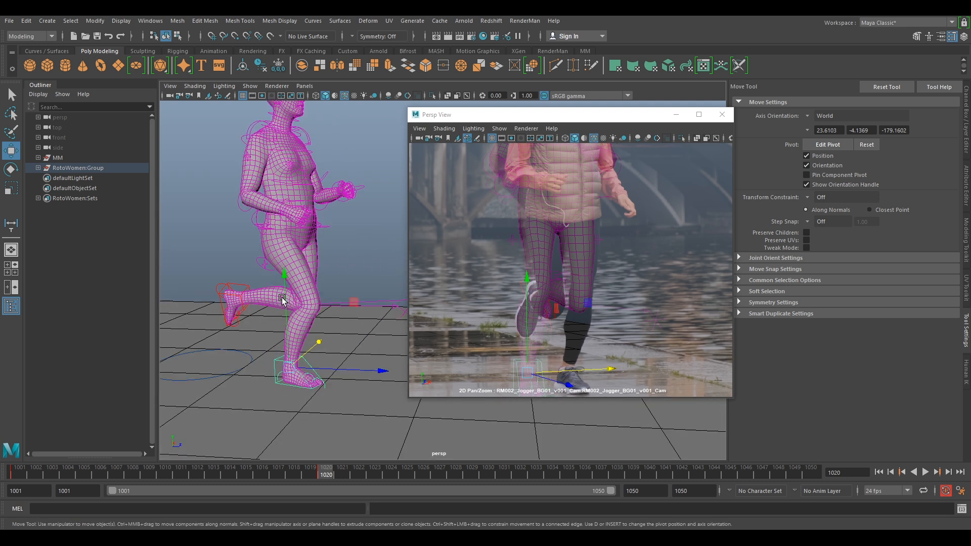
# Move the left foot's IK control forward and down toward the ground, switching the Move tool's axis orientation to Object.
pyautogui.click(251, 287)
pyautogui.moveTo(240, 302); pyautogui.dragTo(261, 315)
pyautogui.click(808, 116)
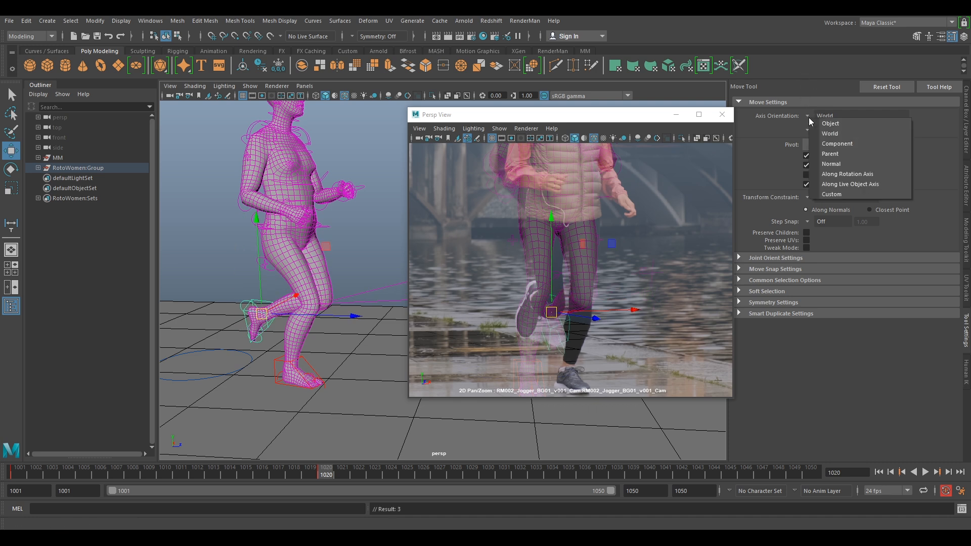
pyautogui.click(830, 123)
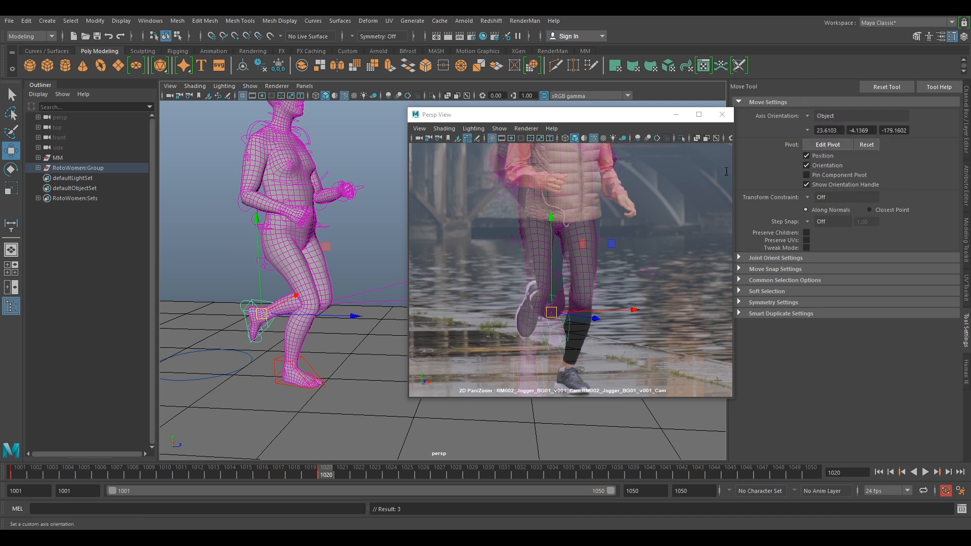
pyautogui.moveTo(262, 330); pyautogui.dragTo(318, 344)
# Rotate the left foot's IK control out of its raised angle to match the jogger's planted foot at frame 1020.
pyautogui.press('e')
pyautogui.moveTo(378, 325); pyautogui.dragTo(308, 277)
pyautogui.keyDown('alt'); pyautogui.moveTo(374, 320); pyautogui.dragTo(266, 313); pyautogui.keyUp('alt')
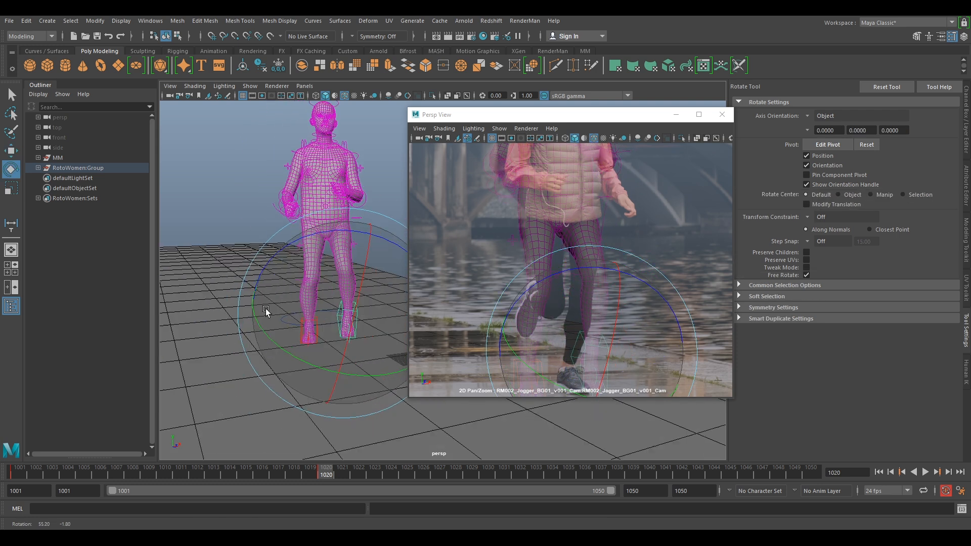
pyautogui.keyDown('alt'); pyautogui.moveTo(267, 312); pyautogui.dragTo(331, 312, button='right'); pyautogui.keyUp('alt')
pyautogui.keyDown('alt'); pyautogui.moveTo(334, 312); pyautogui.dragTo(389, 296, button='middle'); pyautogui.keyUp('alt')
pyautogui.moveTo(392, 275); pyautogui.dragTo(383, 261)
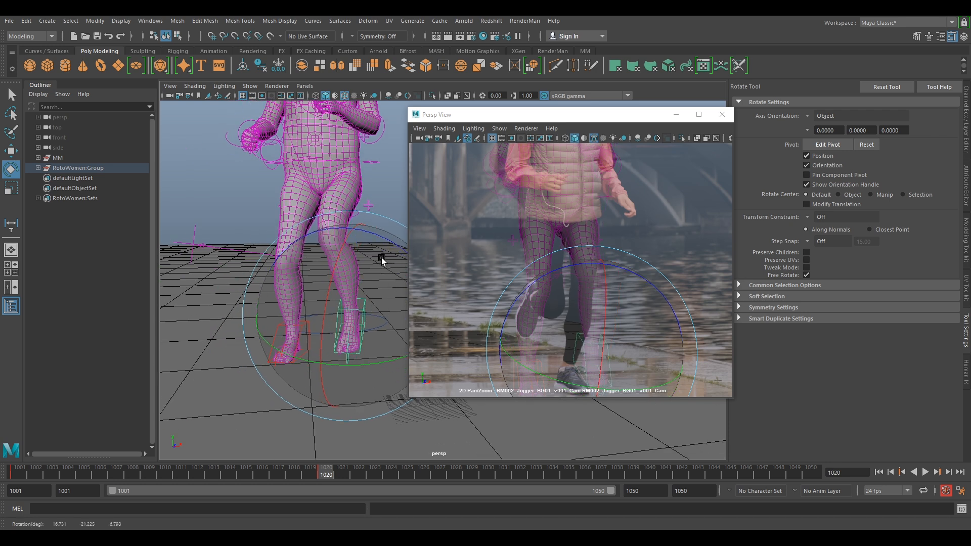
# Rotate the left foot's IK control and move it down and sideways onto the jogger's planted shoe at frame 1020.
pyautogui.moveTo(355, 291); pyautogui.dragTo(351, 291)
pyautogui.moveTo(591, 305); pyautogui.dragTo(674, 349, button='right')
pyautogui.moveTo(675, 349); pyautogui.dragTo(661, 249, button='middle')
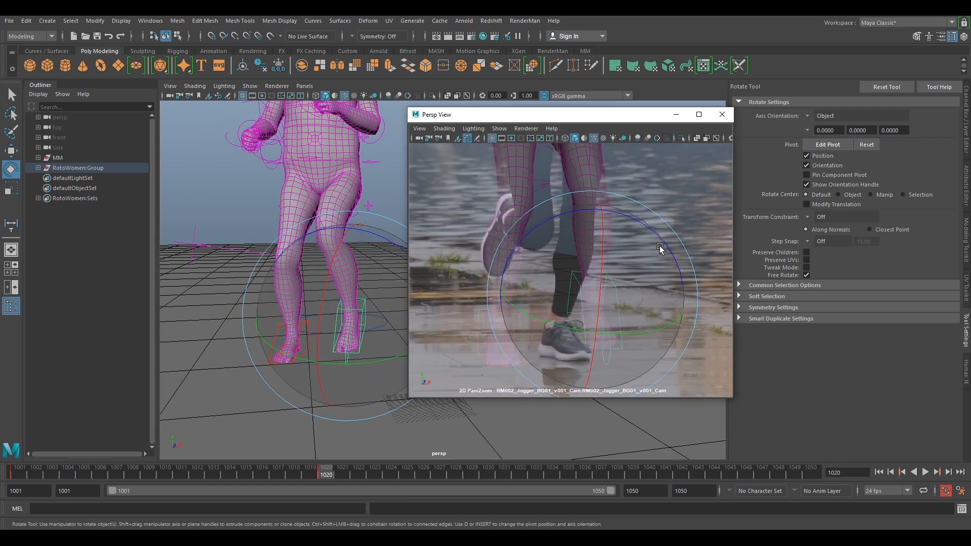
pyautogui.moveTo(595, 353); pyautogui.dragTo(632, 333)
pyautogui.press('w')
pyautogui.moveTo(592, 301); pyautogui.dragTo(557, 325)
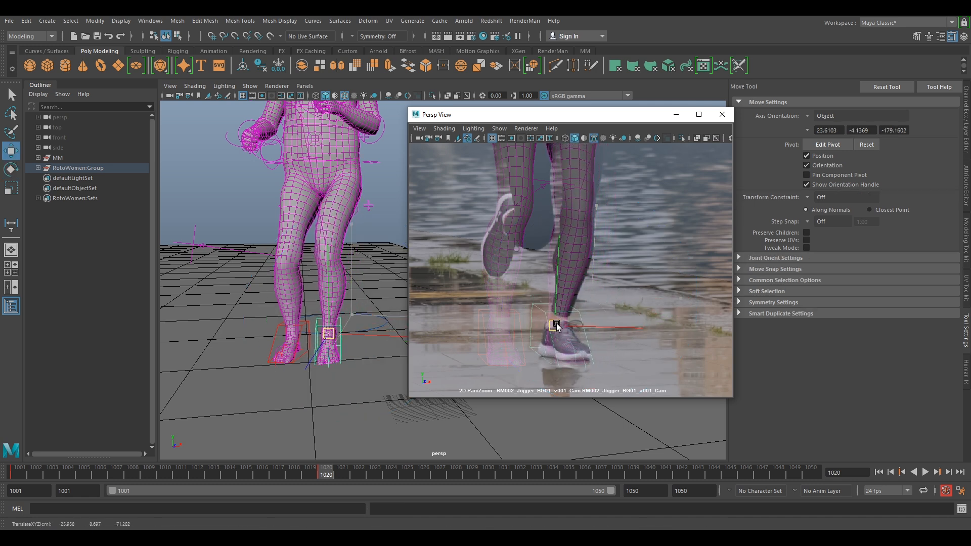
# Adjust the left foot's IK control along its vertical Y axis so the foot sits closer to the ground.
pyautogui.keyDown('alt'); pyautogui.moveTo(290, 344); pyautogui.dragTo(340, 347); pyautogui.keyUp('alt')
pyautogui.keyDown('alt'); pyautogui.moveTo(287, 361); pyautogui.dragTo(319, 343, button='middle'); pyautogui.keyUp('alt')
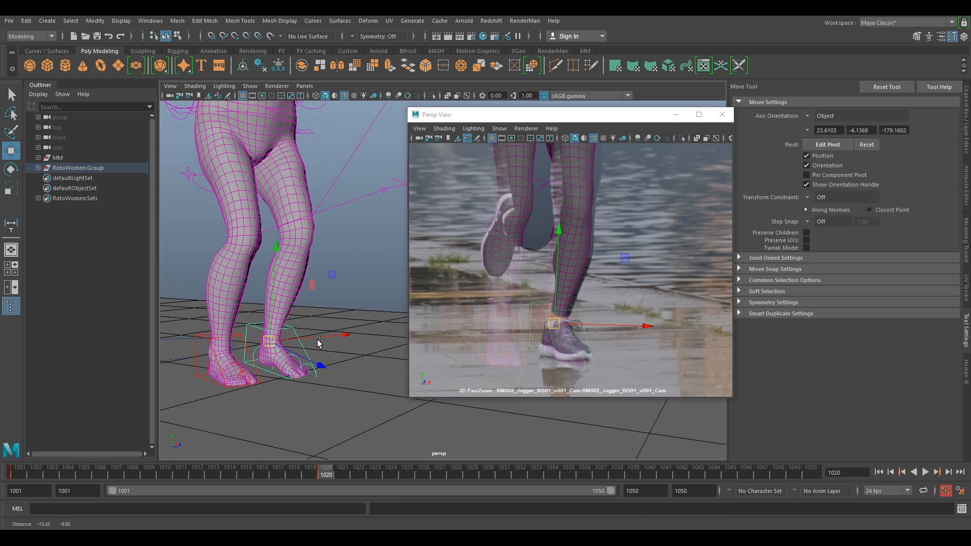
pyautogui.keyDown('alt'); pyautogui.moveTo(319, 343); pyautogui.dragTo(357, 321); pyautogui.keyUp('alt')
pyautogui.keyDown('alt'); pyautogui.moveTo(250, 332); pyautogui.dragTo(307, 303, button='middle'); pyautogui.keyUp('alt')
pyautogui.keyDown('alt'); pyautogui.moveTo(306, 304); pyautogui.dragTo(354, 271); pyautogui.keyUp('alt')
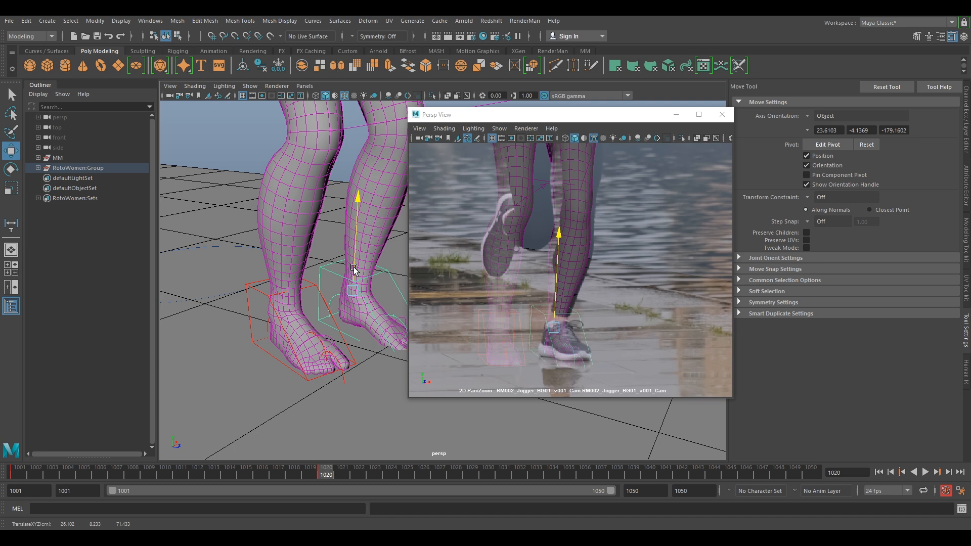
# Fine-tune the left foot's rotation, height and sideways position against the jogger's planted shoe.
pyautogui.press('e')
pyautogui.moveTo(564, 308); pyautogui.dragTo(510, 279)
pyautogui.press('w')
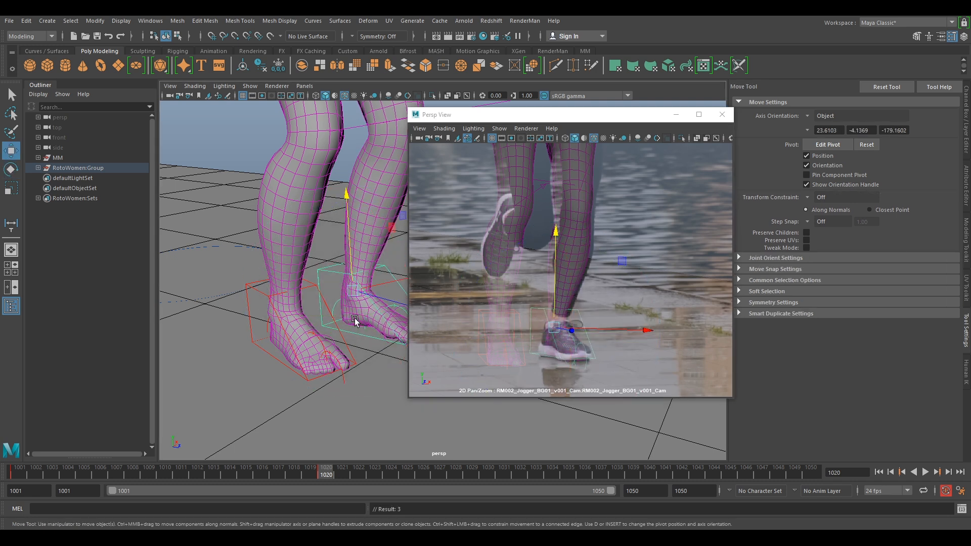
pyautogui.press('e')
pyautogui.moveTo(584, 303); pyautogui.dragTo(586, 310)
pyautogui.press('w')
pyautogui.moveTo(356, 279); pyautogui.dragTo(354, 276)
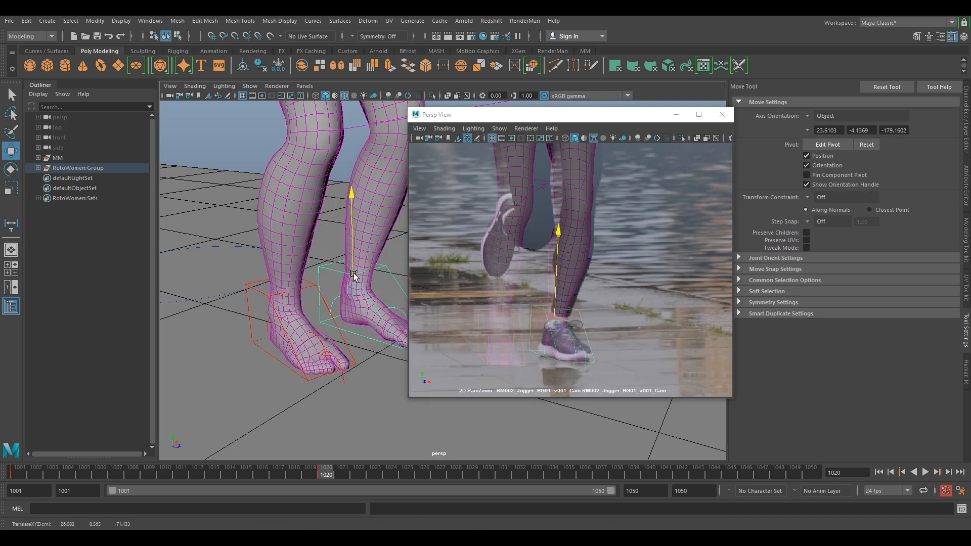
pyautogui.moveTo(554, 326); pyautogui.dragTo(558, 325)
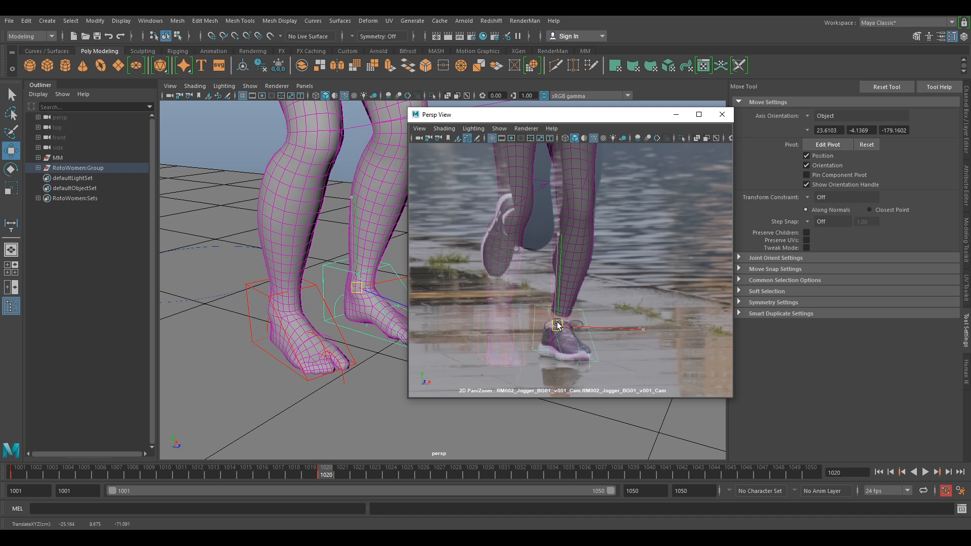
pyautogui.press('e')
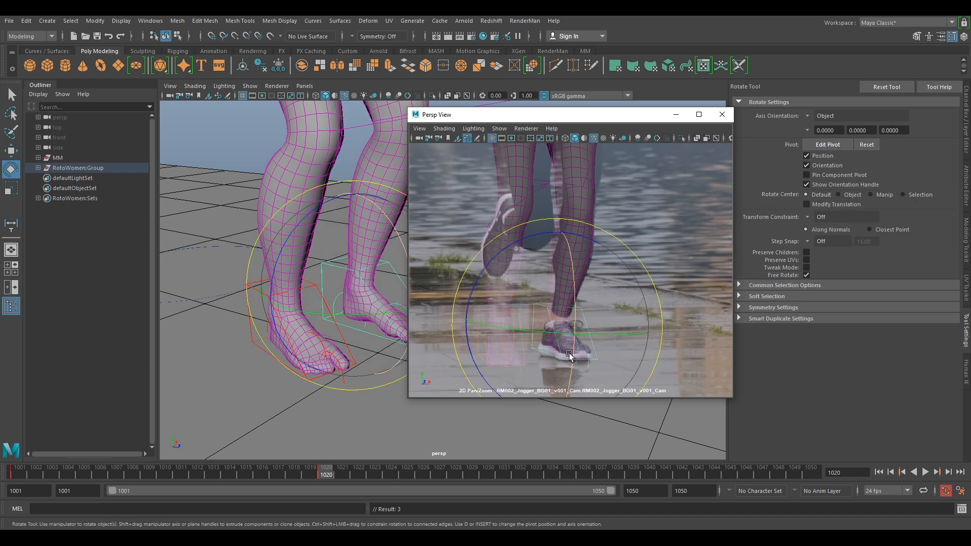
# Select the right foot's IK control and reposition the floating camera view away from the figure in the perspective view.
pyautogui.moveTo(666, 356); pyautogui.dragTo(536, 262, button='right')
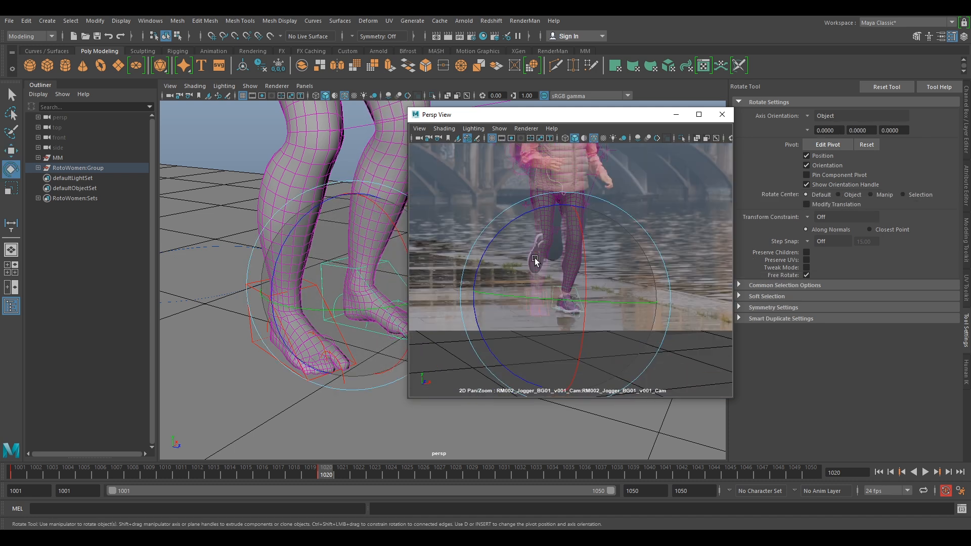
pyautogui.moveTo(609, 246); pyautogui.dragTo(596, 305, button='middle')
pyautogui.moveTo(596, 306); pyautogui.dragTo(639, 259, button='right')
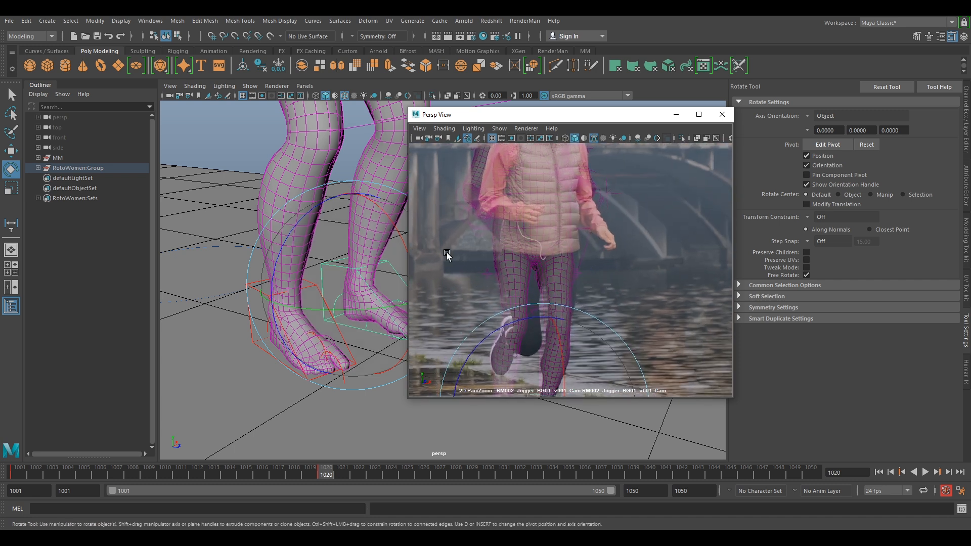
pyautogui.click(248, 332)
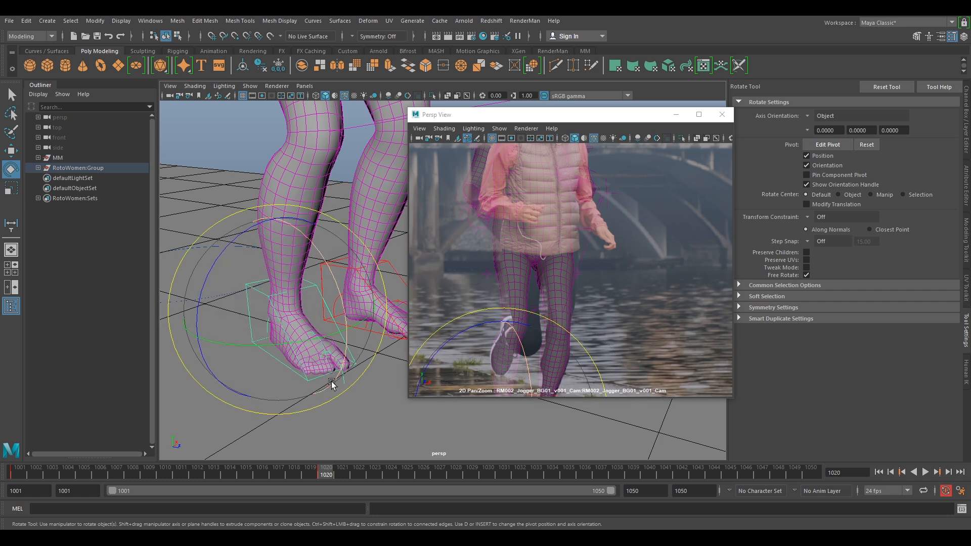
pyautogui.moveTo(332, 384); pyautogui.dragTo(308, 319, button='right')
pyautogui.moveTo(625, 304); pyautogui.dragTo(587, 309, button='right')
pyautogui.keyDown('alt'); pyautogui.moveTo(314, 268); pyautogui.dragTo(314, 298); pyautogui.keyUp('alt')
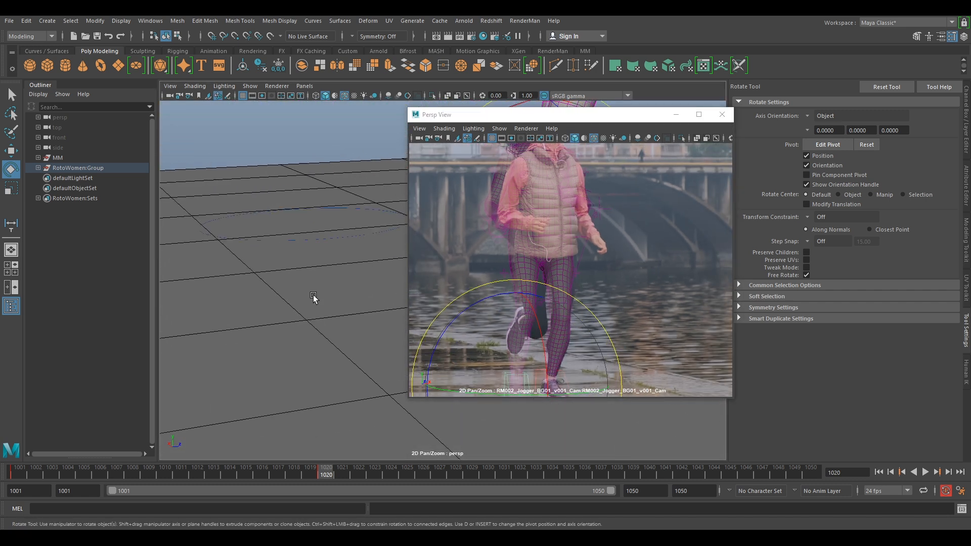
pyautogui.press('\\')
pyautogui.keyDown('alt'); pyautogui.moveTo(315, 290); pyautogui.dragTo(235, 299, button='middle'); pyautogui.keyUp('alt')
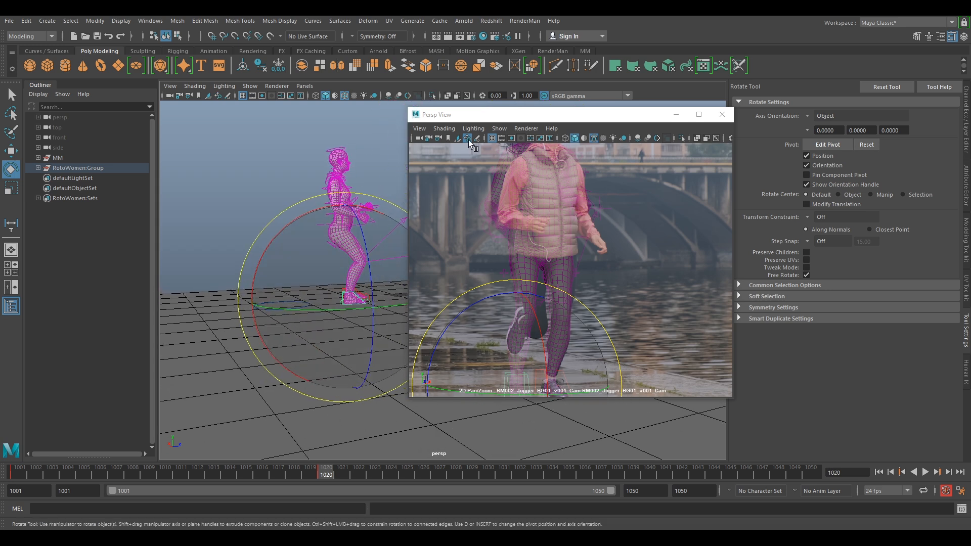
pyautogui.moveTo(510, 120); pyautogui.dragTo(694, 197)
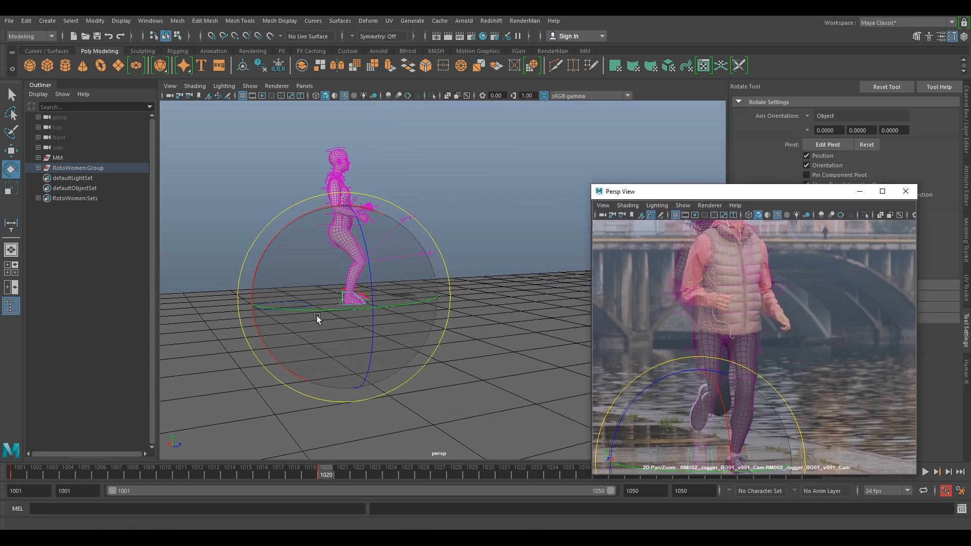
# Move the right foot's IK control up and back behind the body to bend the knee.
pyautogui.keyDown('alt'); pyautogui.moveTo(317, 317); pyautogui.dragTo(332, 306); pyautogui.keyUp('alt')
pyautogui.press('f')
pyautogui.scroll(-8, 345, 293)
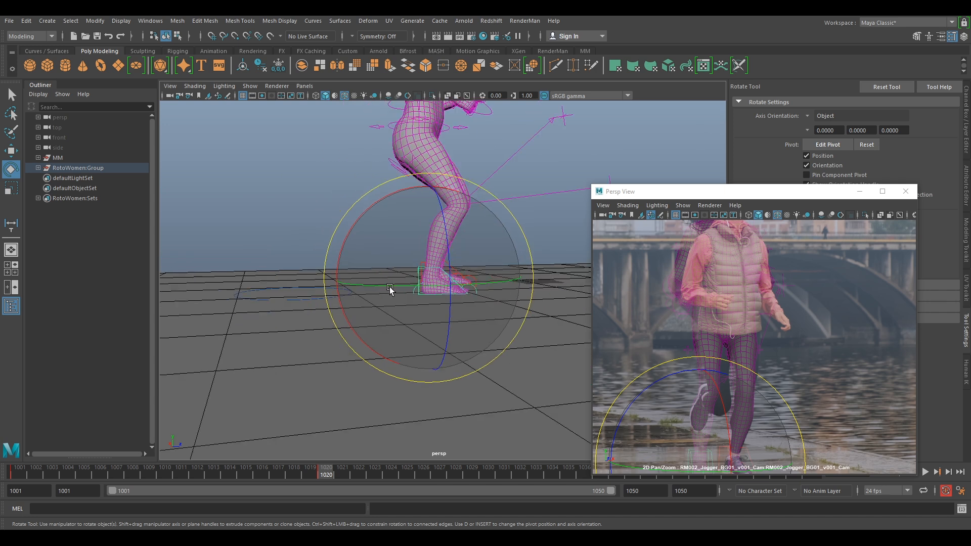
pyautogui.keyDown('alt'); pyautogui.moveTo(390, 289); pyautogui.dragTo(382, 303); pyautogui.keyUp('alt')
pyautogui.keyDown('alt'); pyautogui.moveTo(435, 260); pyautogui.dragTo(436, 295, button='middle'); pyautogui.keyUp('alt')
pyautogui.press('w')
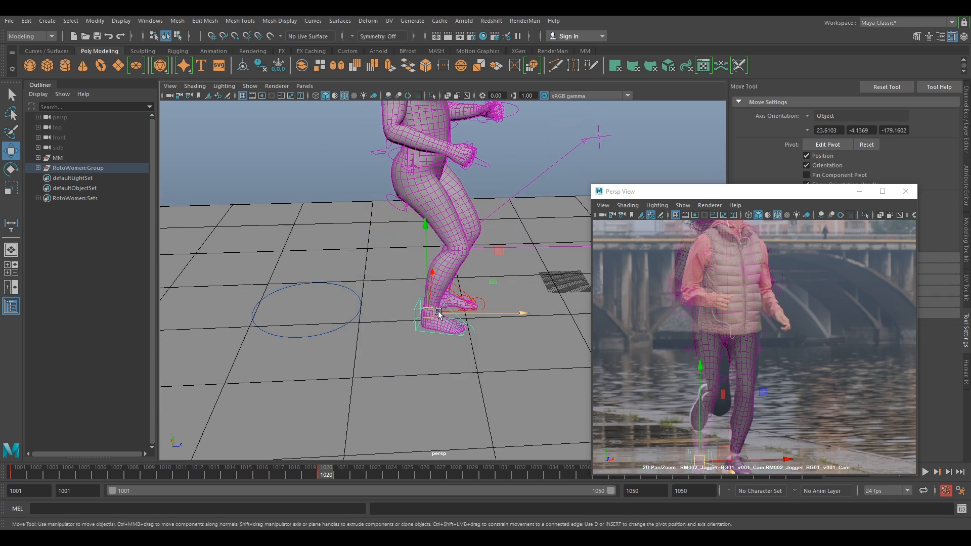
pyautogui.moveTo(435, 294); pyautogui.dragTo(359, 259)
# Rotate the right foot's IK control about 70° around X, toes down, and raise it toward the jogger's lifted shoe.
pyautogui.press('e')
pyautogui.moveTo(375, 211); pyautogui.dragTo(372, 179)
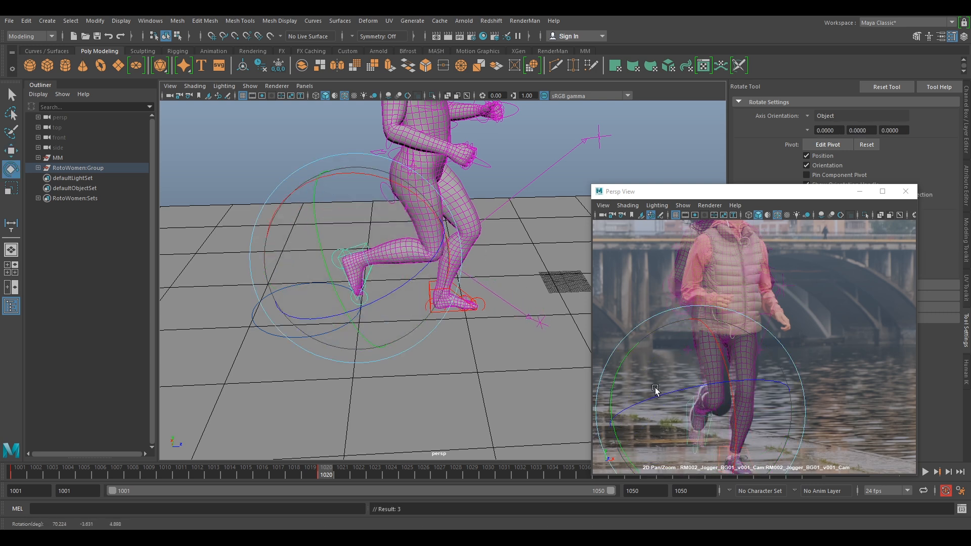
pyautogui.press('w')
pyautogui.moveTo(700, 408); pyautogui.dragTo(704, 391)
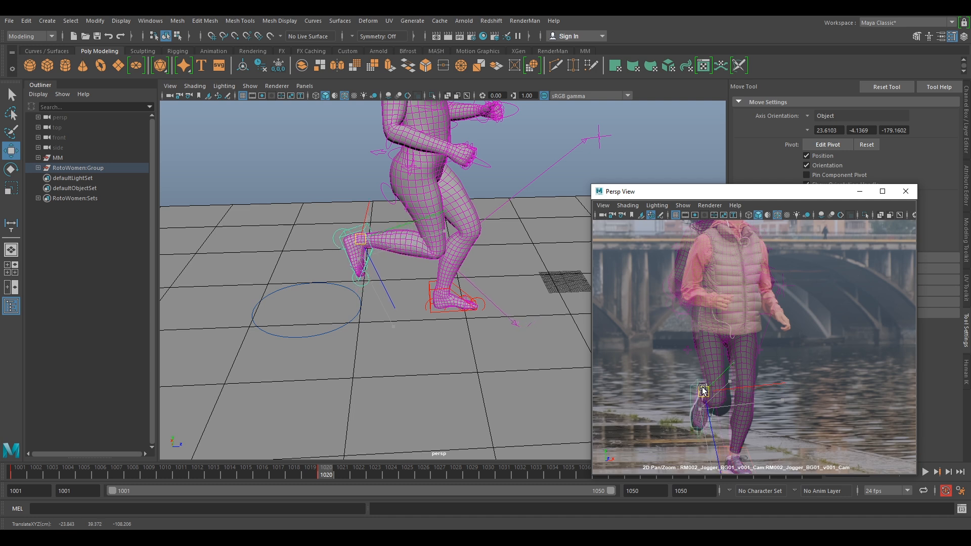
# Refine the right foot's X rotation and nudge the control onto the jogger's raised shoe.
pyautogui.keyDown('alt'); pyautogui.moveTo(450, 302); pyautogui.dragTo(451, 276); pyautogui.keyUp('alt')
pyautogui.press('e')
pyautogui.moveTo(417, 174); pyautogui.dragTo(439, 208)
pyautogui.moveTo(713, 343); pyautogui.dragTo(748, 344, button='right')
pyautogui.moveTo(749, 345); pyautogui.dragTo(773, 244, button='middle')
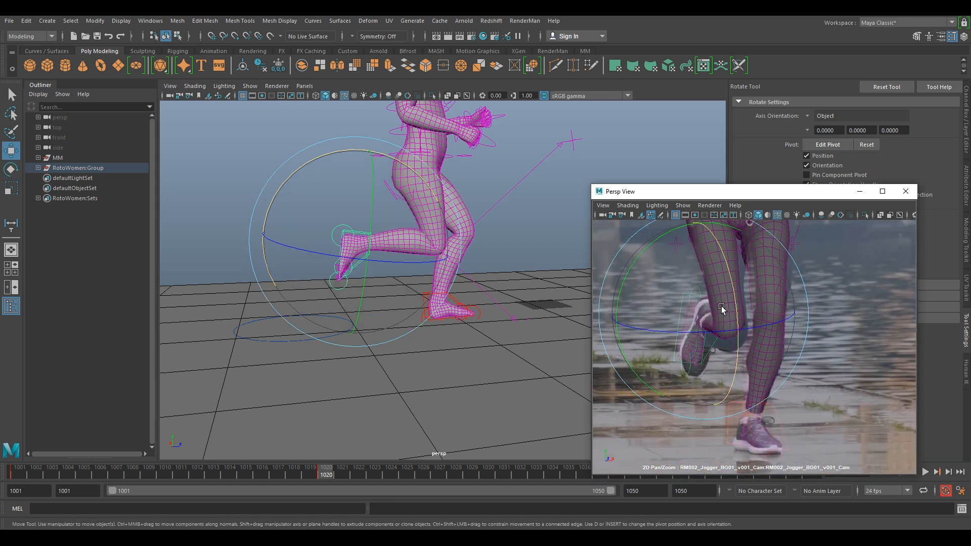
pyautogui.press('w')
pyautogui.moveTo(709, 317); pyautogui.dragTo(711, 320)
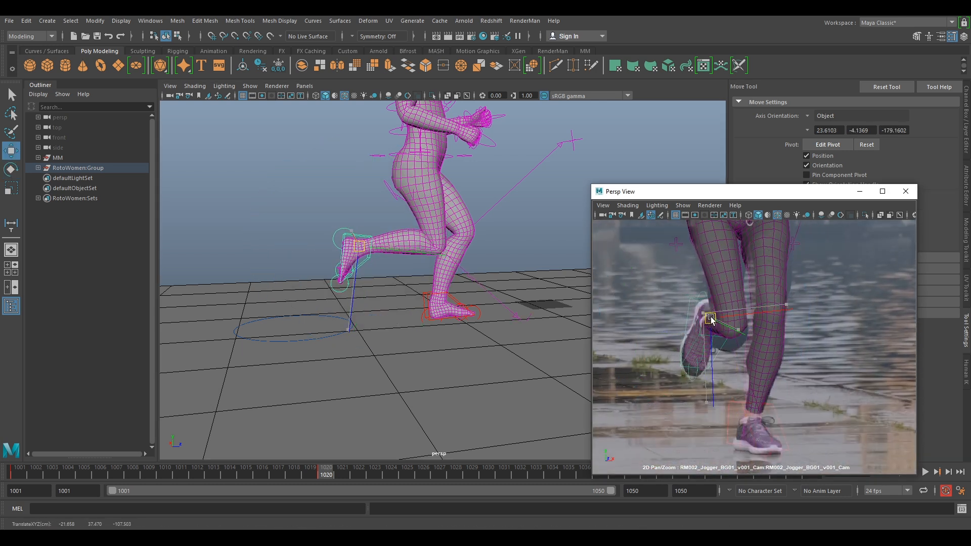
# Push the right foot's IK control farther back along its Y axis and realign it with the raised shoe.
pyautogui.keyDown('alt'); pyautogui.moveTo(565, 326); pyautogui.dragTo(457, 296); pyautogui.keyUp('alt')
pyautogui.moveTo(428, 252); pyautogui.dragTo(407, 248)
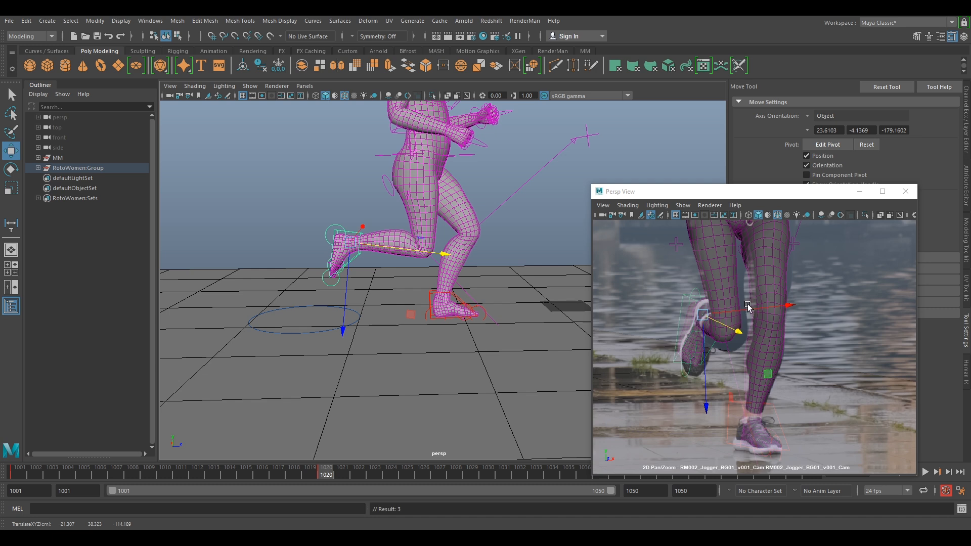
pyautogui.moveTo(701, 314); pyautogui.dragTo(707, 315)
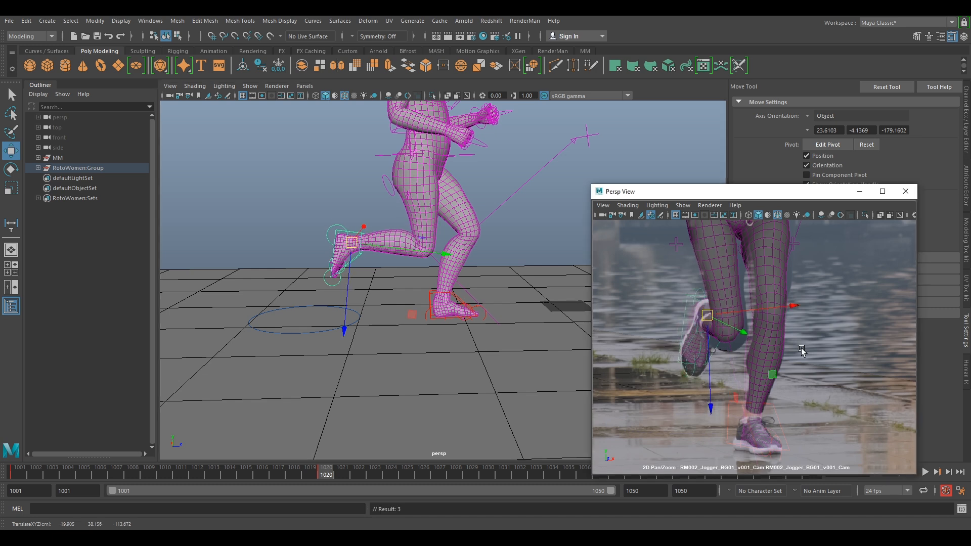
# Select the root control at the hips and nudge it slightly down to match the jogger's hips and legs.
pyautogui.keyDown('alt'); pyautogui.moveTo(520, 210); pyautogui.dragTo(430, 220); pyautogui.keyUp('alt')
pyautogui.click(452, 230)
pyautogui.scroll(-2, 793, 284)
pyautogui.moveTo(793, 285); pyautogui.dragTo(784, 342, button='middle')
pyautogui.scroll(-2, 801, 386)
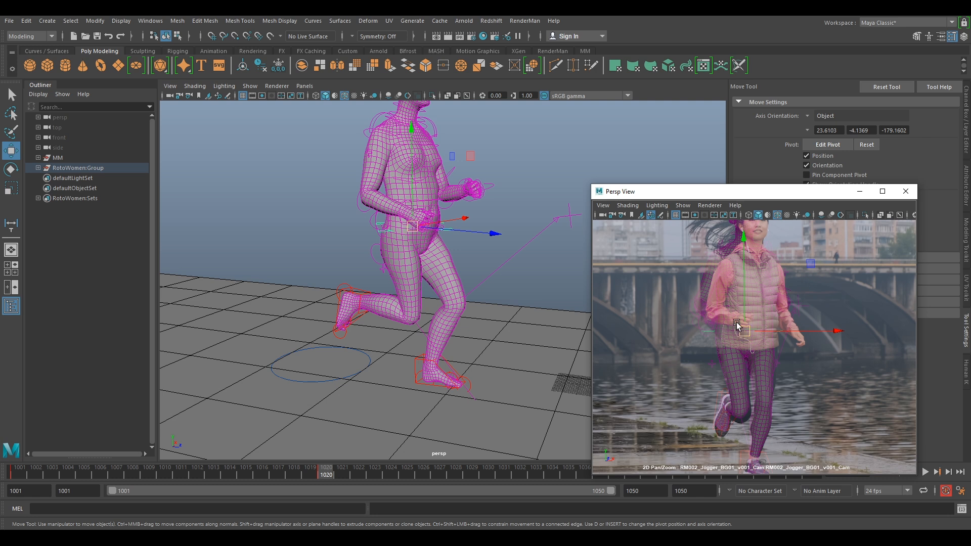
pyautogui.moveTo(806, 310); pyautogui.dragTo(769, 291, button='right')
pyautogui.moveTo(770, 291); pyautogui.dragTo(778, 276, button='middle')
pyautogui.moveTo(778, 276); pyautogui.dragTo(852, 343, button='right')
pyautogui.moveTo(799, 257); pyautogui.dragTo(769, 328, button='middle')
pyautogui.moveTo(725, 383); pyautogui.dragTo(733, 389)
pyautogui.moveTo(837, 449); pyautogui.dragTo(806, 404, button='right')
pyautogui.moveTo(806, 405); pyautogui.dragTo(804, 327, button='middle')
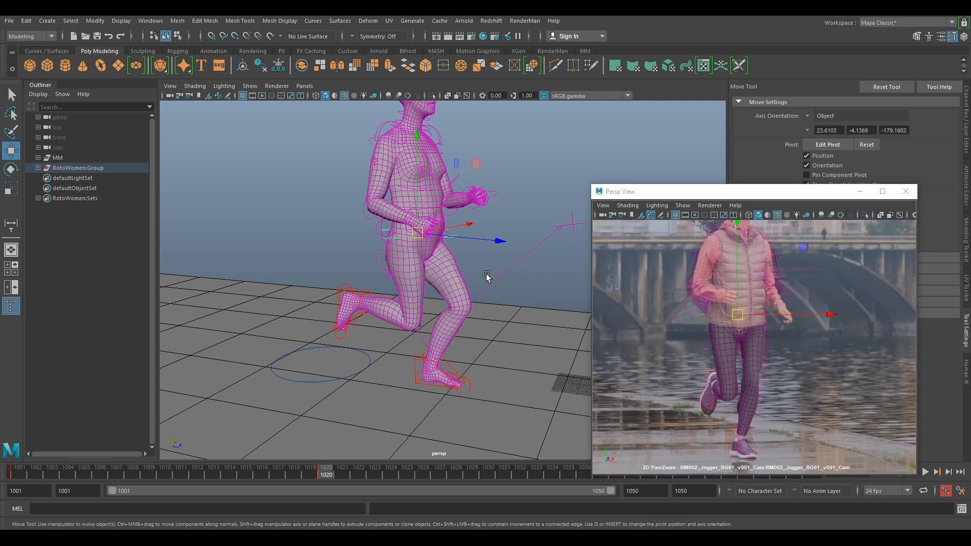
# Rotate the root control around its vertical Y axis to match the turn of the jogger's hips.
pyautogui.keyDown('alt'); pyautogui.moveTo(490, 275); pyautogui.dragTo(533, 271); pyautogui.keyUp('alt')
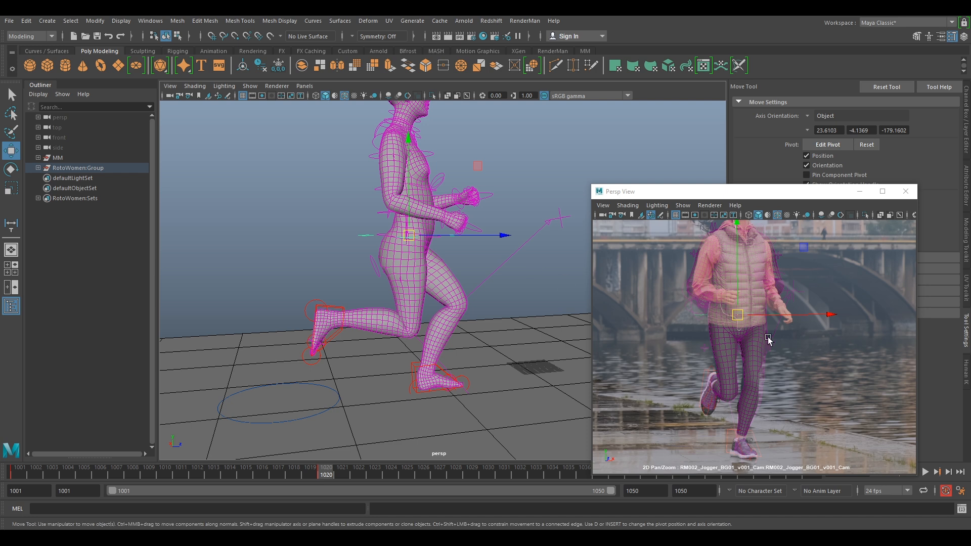
pyautogui.keyDown('alt'); pyautogui.moveTo(482, 257); pyautogui.dragTo(462, 276); pyautogui.keyUp('alt')
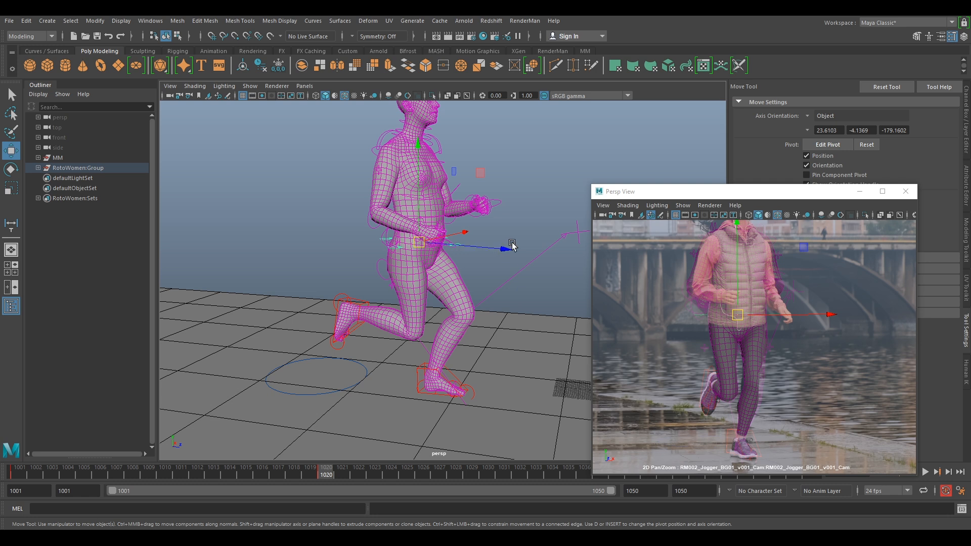
pyautogui.press('e')
pyautogui.moveTo(456, 259); pyautogui.dragTo(447, 260)
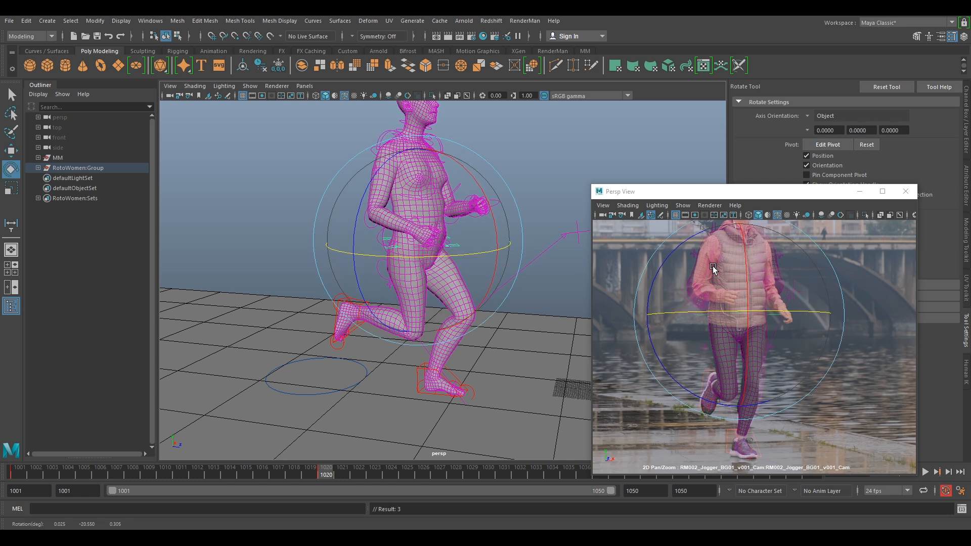
# Scrub the frames leading up to 1020 and examine how the rig's torso and arms line up with the jogger.
pyautogui.moveTo(299, 472); pyautogui.dragTo(327, 475)
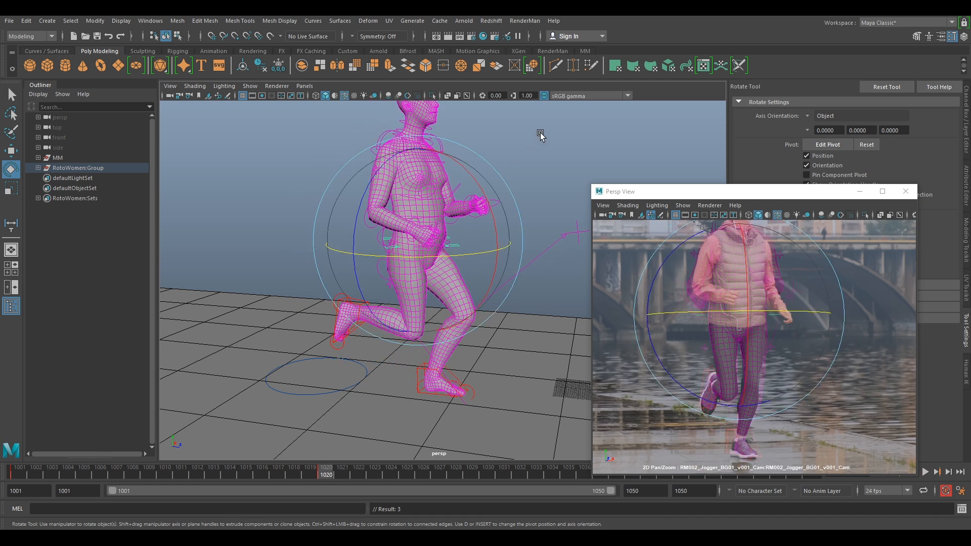
pyautogui.moveTo(832, 374); pyautogui.dragTo(843, 368, button='right')
pyautogui.moveTo(840, 317)
pyautogui.mouseDown(button='middle')
pyautogui.moveTo(845, 394)
pyautogui.moveTo(831, 281)
pyautogui.moveTo(851, 360)
pyautogui.moveTo(848, 326)
pyautogui.mouseUp(button='middle')
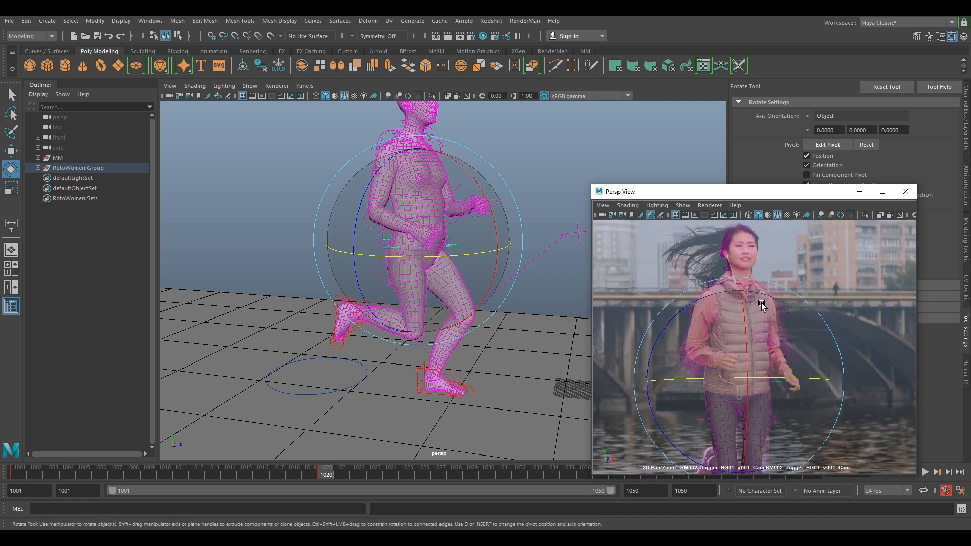
pyautogui.press('w')
pyautogui.keyDown('alt'); pyautogui.moveTo(525, 261); pyautogui.dragTo(508, 219); pyautogui.keyUp('alt')
pyautogui.keyDown('alt'); pyautogui.moveTo(508, 219); pyautogui.dragTo(649, 289, button='right'); pyautogui.keyUp('alt')
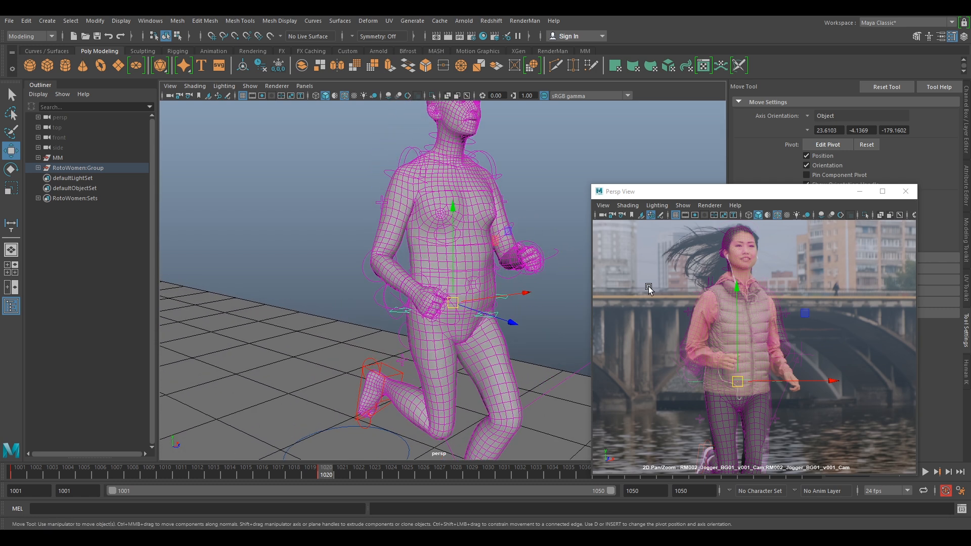
pyautogui.keyDown('alt'); pyautogui.moveTo(496, 328); pyautogui.dragTo(482, 342); pyautogui.keyUp('alt')
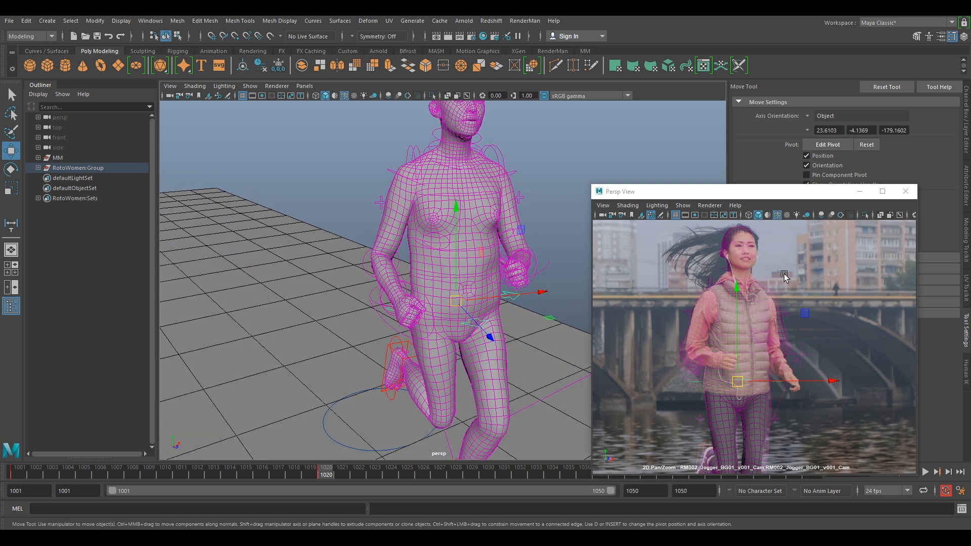
pyautogui.keyDown('alt'); pyautogui.moveTo(787, 302); pyautogui.dragTo(837, 359, button='right'); pyautogui.keyUp('alt')
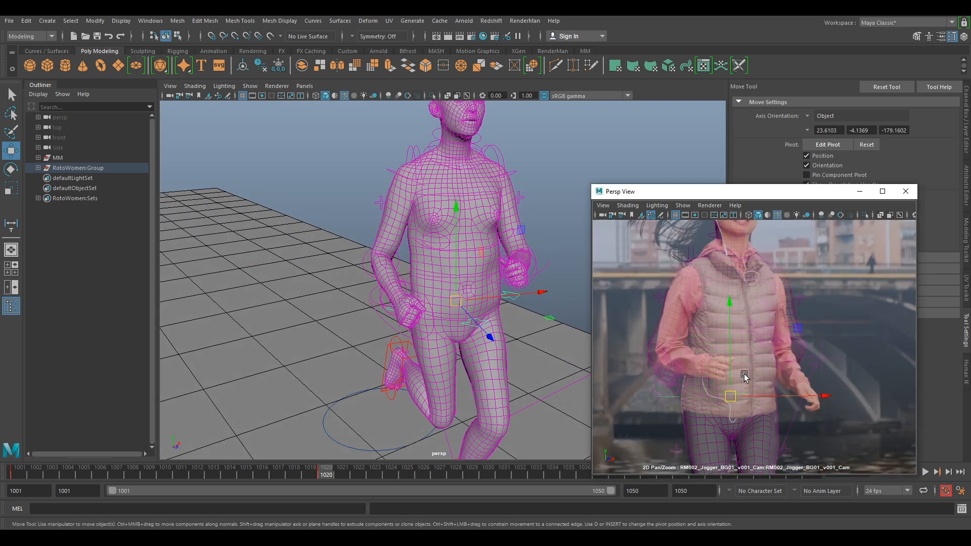
pyautogui.moveTo(564, 271)
pyautogui.keyDown('alt'); pyautogui.mouseDown()
pyautogui.moveTo(632, 269)
pyautogui.moveTo(559, 276)
pyautogui.mouseUp(); pyautogui.keyUp('alt')
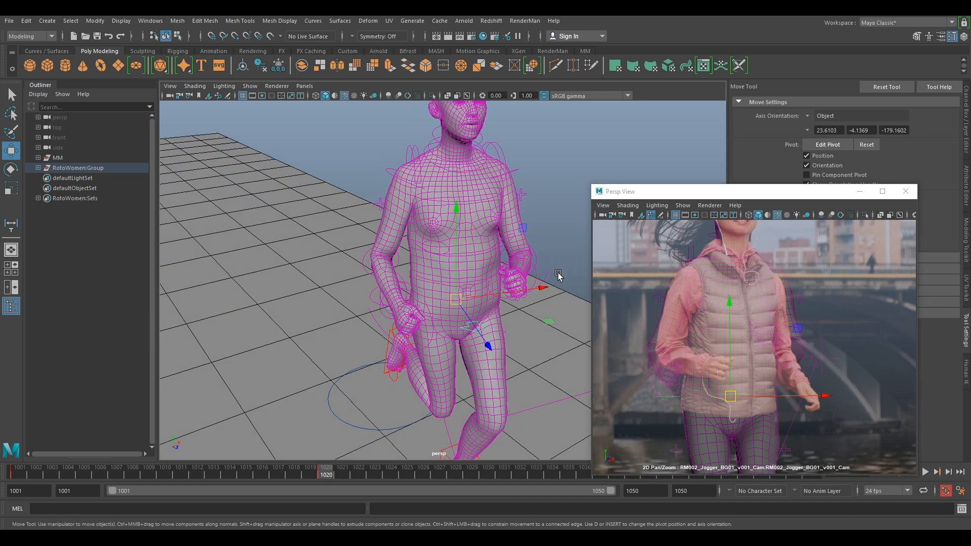
# Set the RotoWomen:Geo display layer to reference so the body mesh cannot be selected, and clear the current selection.
pyautogui.click(471, 253)
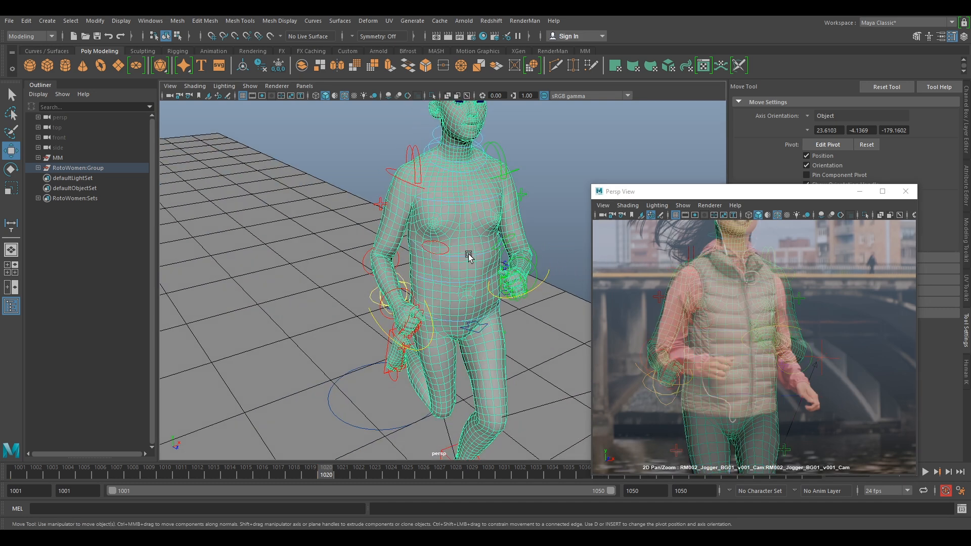
pyautogui.click(469, 257)
pyautogui.moveTo(760, 195); pyautogui.dragTo(669, 174)
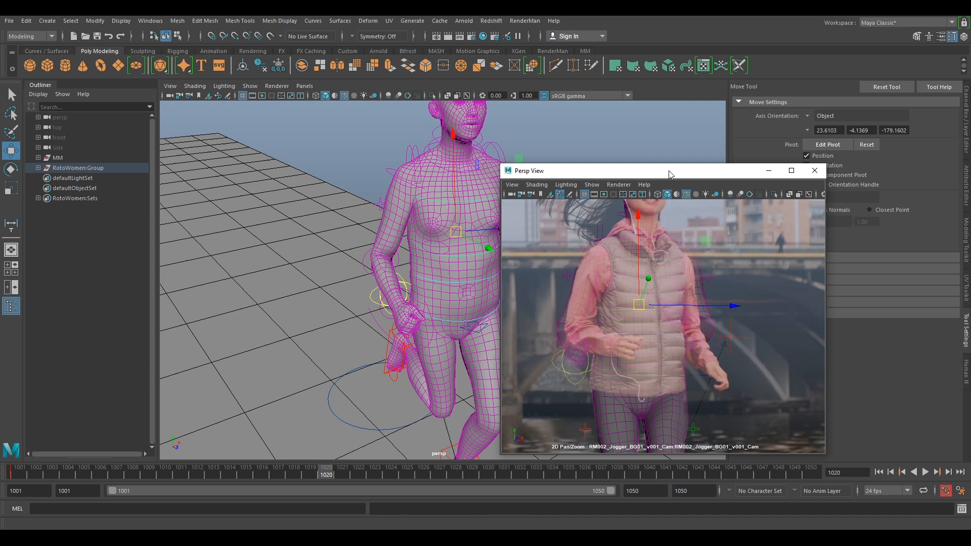
pyautogui.click(469, 186)
pyautogui.click(963, 149)
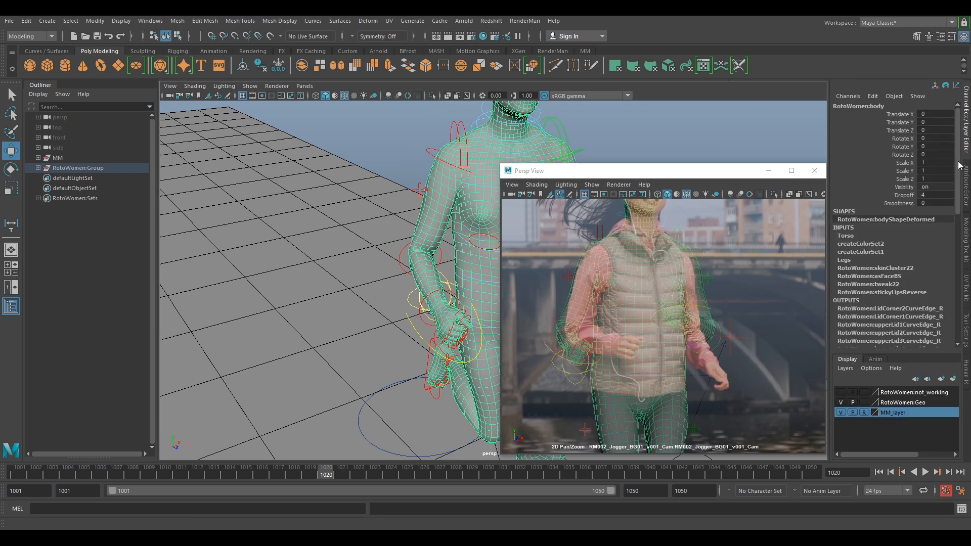
pyautogui.click(866, 402)
pyautogui.moveTo(669, 172); pyautogui.dragTo(742, 193)
pyautogui.click(678, 154)
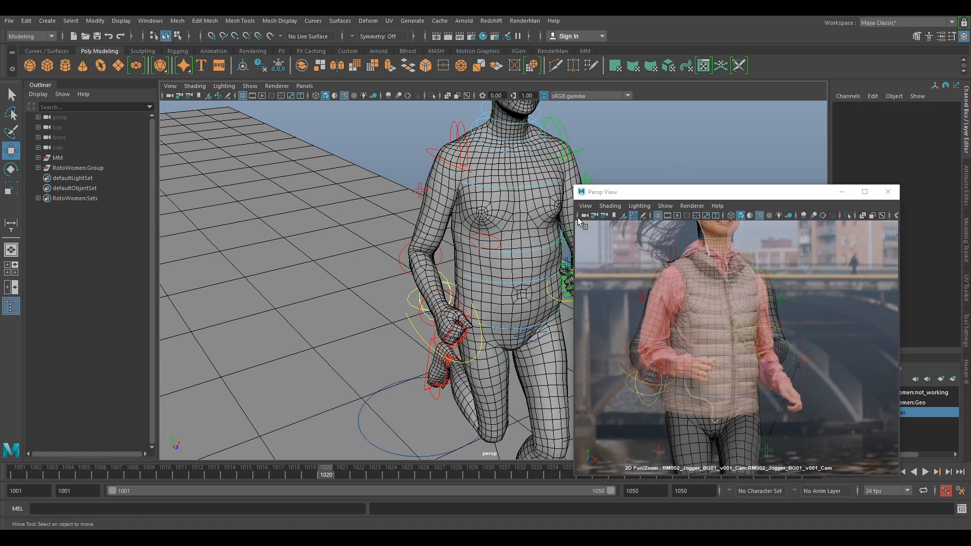
# Rotate the FKSpine2_M control to about X 16.2, Y 1.6, Z 3.2 to match the jogger's upper torso.
pyautogui.click(534, 254)
pyautogui.press('e')
pyautogui.moveTo(697, 304); pyautogui.dragTo(715, 307)
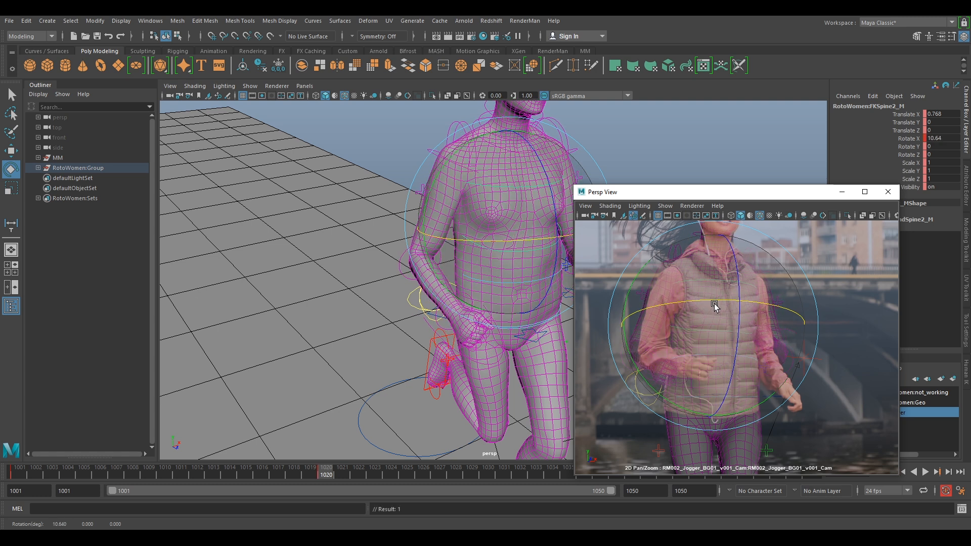
pyautogui.moveTo(663, 354); pyautogui.dragTo(675, 360)
pyautogui.moveTo(737, 292); pyautogui.dragTo(743, 299)
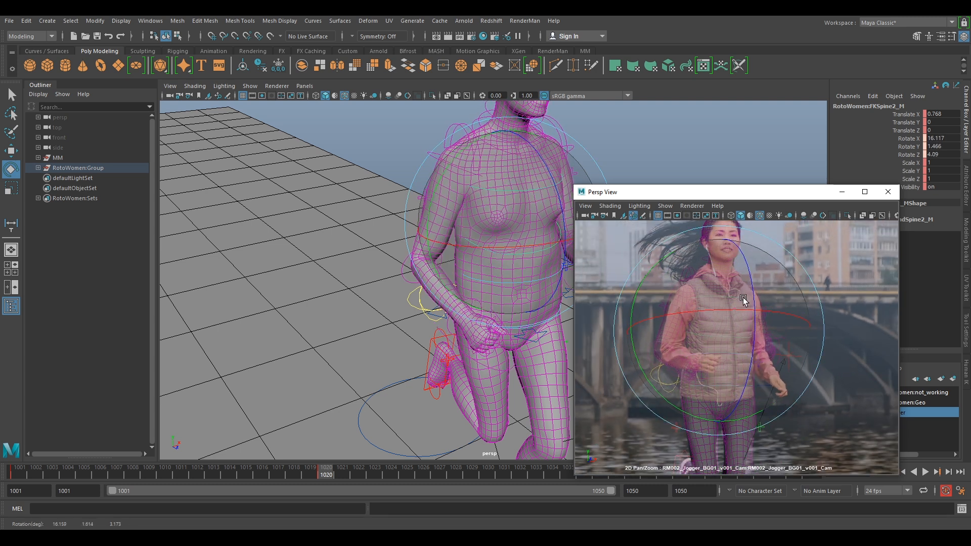
# Rotate the FKRoot_M control at the hips to about 1.1 degrees around its Z axis.
pyautogui.click(396, 145)
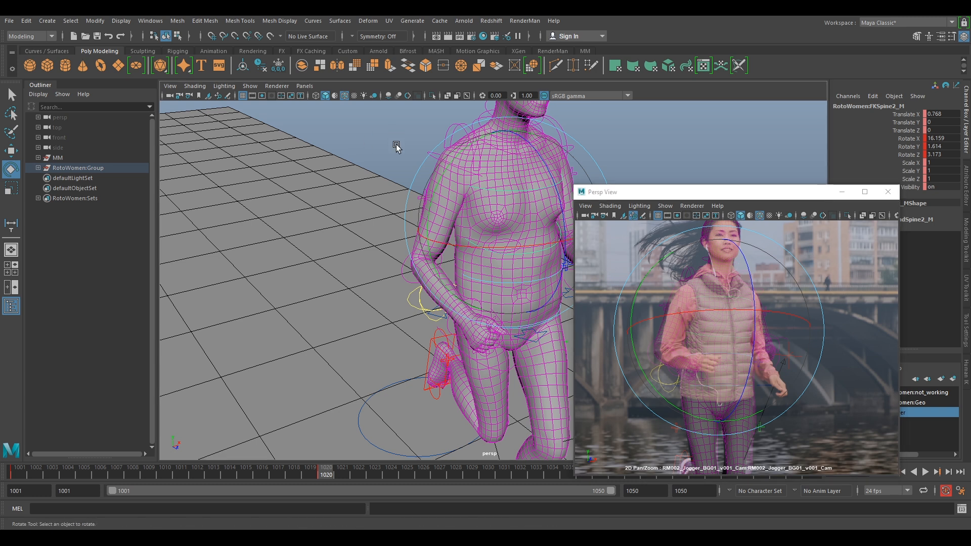
pyautogui.click(532, 326)
pyautogui.moveTo(538, 304); pyautogui.dragTo(538, 309)
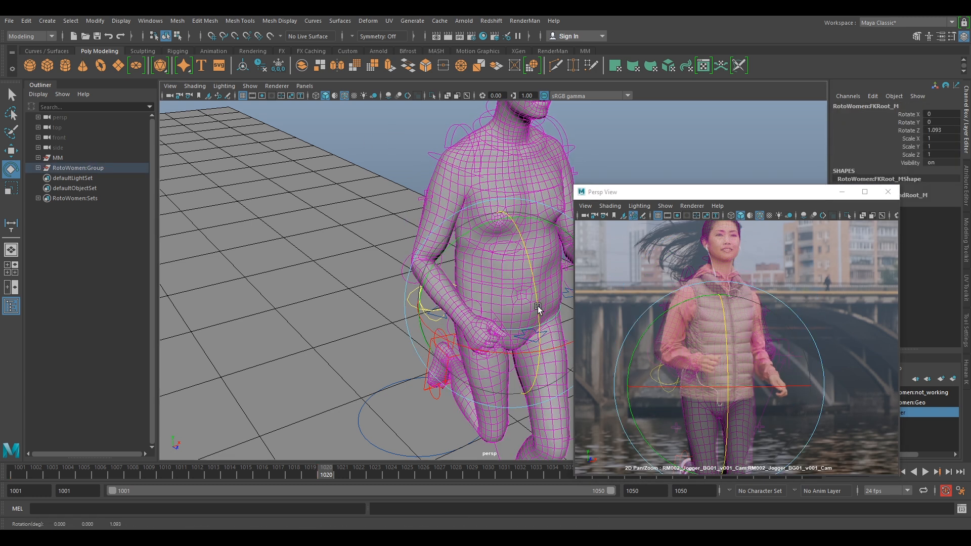
# Rotate the FKSpine1_M control to about Y -1.6 and Z 1.1 to match the bend of the jogger's lower torso.
pyautogui.click(498, 260)
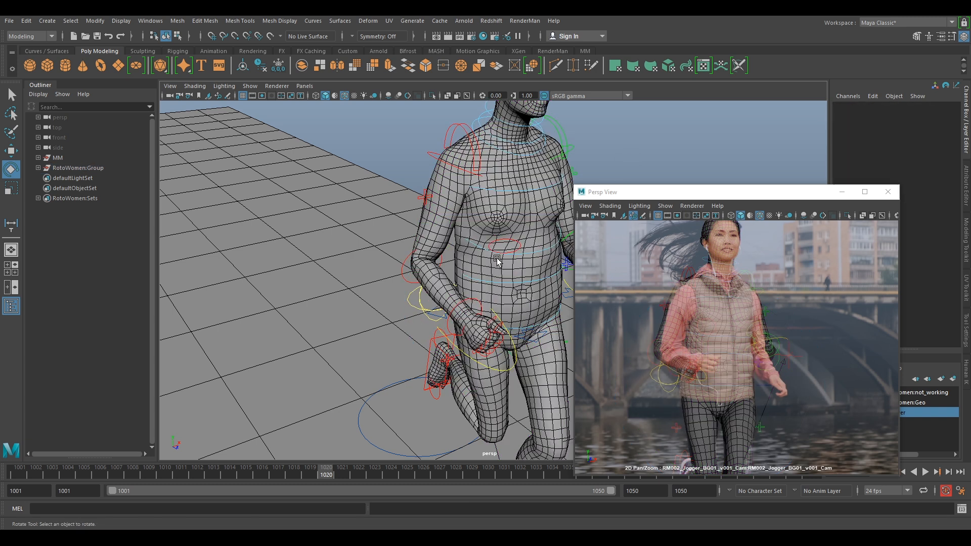
pyautogui.click(496, 286)
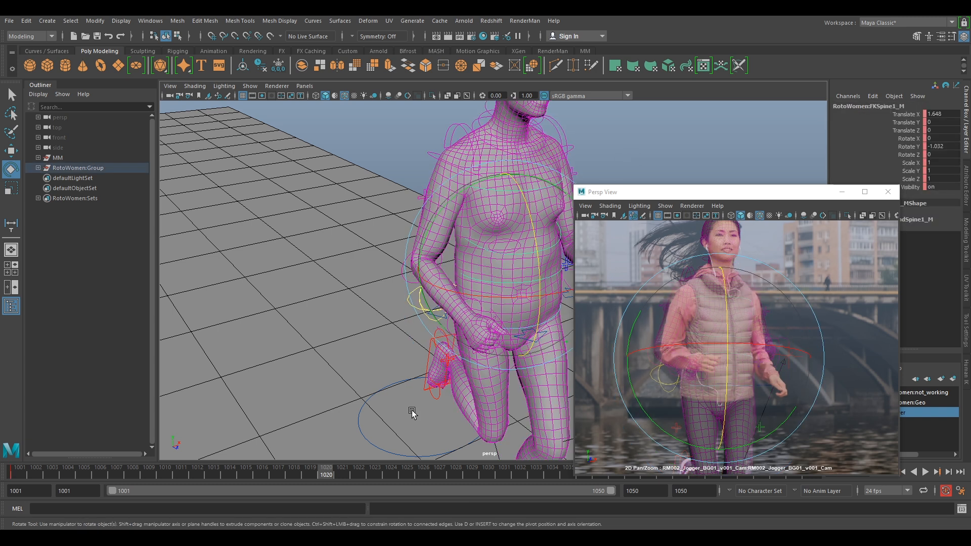
pyautogui.moveTo(534, 239); pyautogui.dragTo(534, 241)
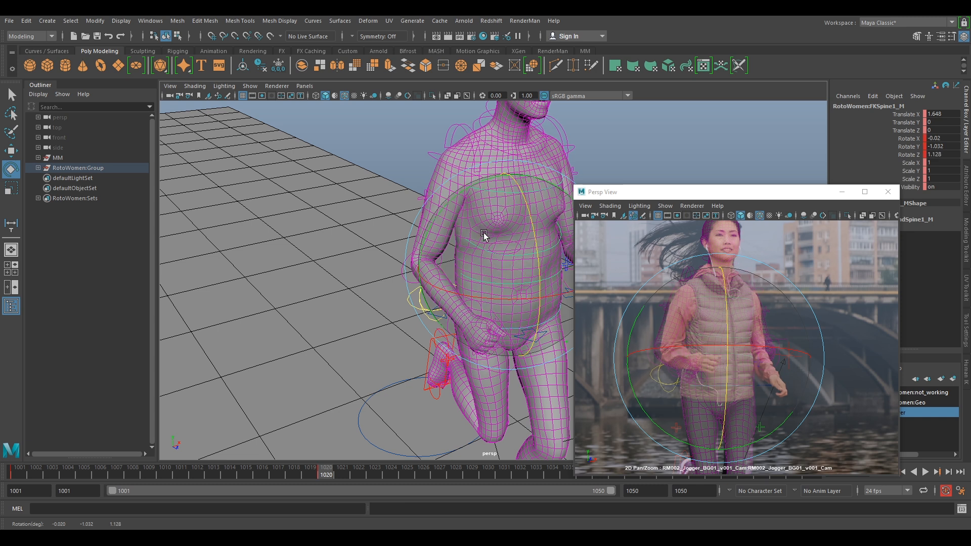
pyautogui.moveTo(650, 305); pyautogui.dragTo(650, 306)
pyautogui.moveTo(860, 310)
pyautogui.mouseDown(button='right')
pyautogui.moveTo(820, 284)
pyautogui.moveTo(851, 321)
pyautogui.mouseUp(button='right')
pyautogui.moveTo(648, 314); pyautogui.dragTo(653, 315)
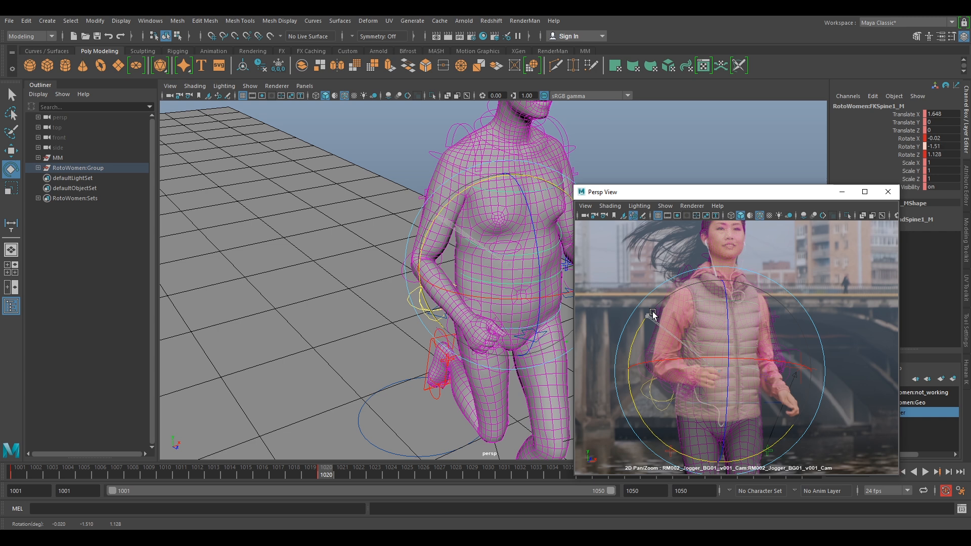
# Move the RootX_M control to about X -3.86, Y -14.41, Z 58.92, aligning the rig's hips with the jogger.
pyautogui.keyDown('alt'); pyautogui.moveTo(399, 381); pyautogui.dragTo(503, 343); pyautogui.keyUp('alt')
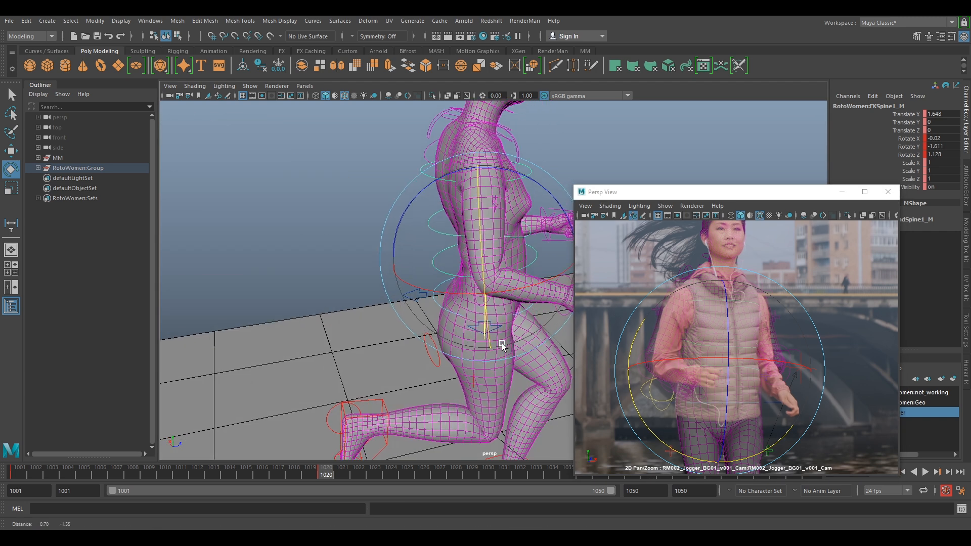
pyautogui.keyDown('alt'); pyautogui.moveTo(503, 343); pyautogui.dragTo(447, 267, button='middle'); pyautogui.keyUp('alt')
pyautogui.click(254, 203)
pyautogui.click(361, 224)
pyautogui.press('w')
pyautogui.moveTo(482, 221); pyautogui.dragTo(477, 220)
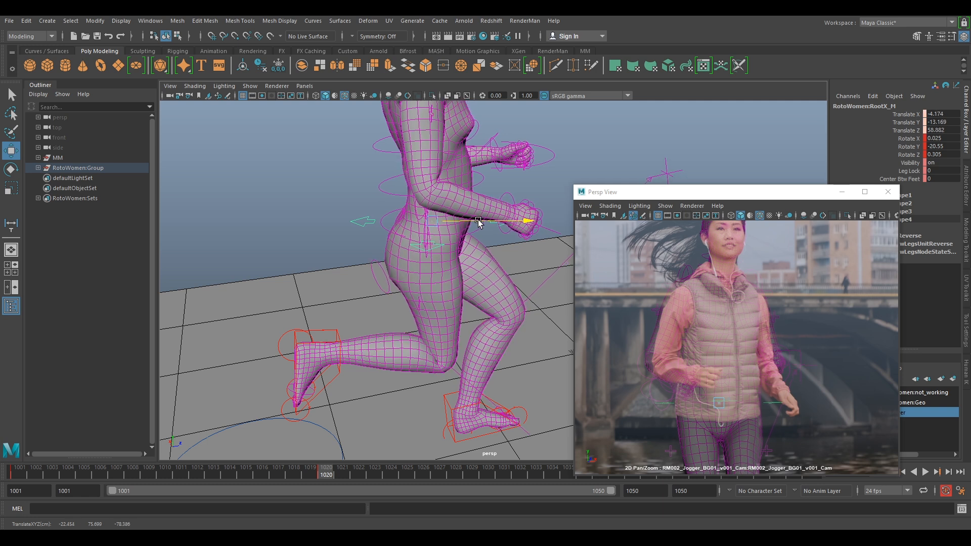
pyautogui.moveTo(800, 325); pyautogui.dragTo(730, 317, button='right')
pyautogui.moveTo(744, 346); pyautogui.dragTo(743, 321, button='middle')
pyautogui.moveTo(727, 359); pyautogui.dragTo(725, 358)
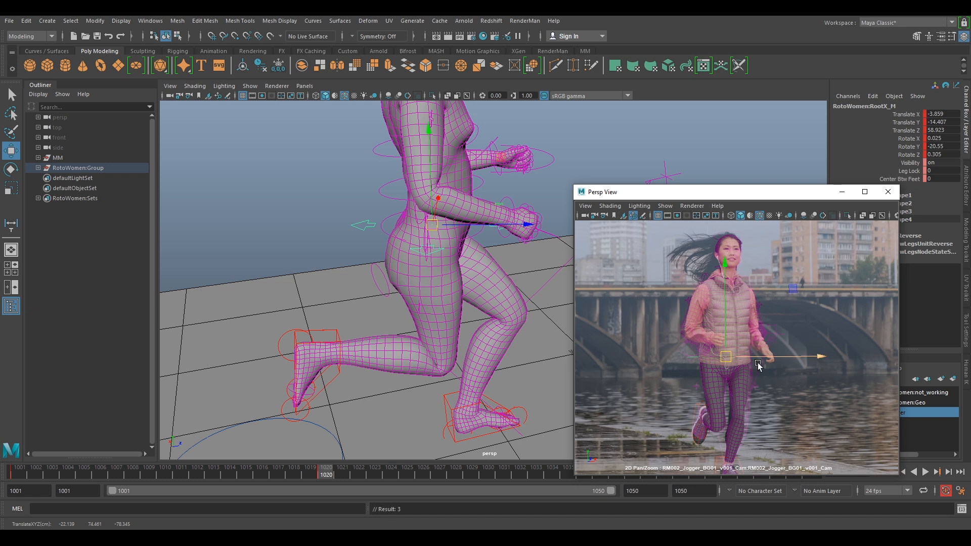
# Lower the left knee's pole vector control and shift it sideways to about Translate X -14.7.
pyautogui.keyDown('alt'); pyautogui.moveTo(397, 361); pyautogui.dragTo(390, 269); pyautogui.keyUp('alt')
pyautogui.keyDown('alt'); pyautogui.moveTo(454, 315); pyautogui.dragTo(432, 210); pyautogui.keyUp('alt')
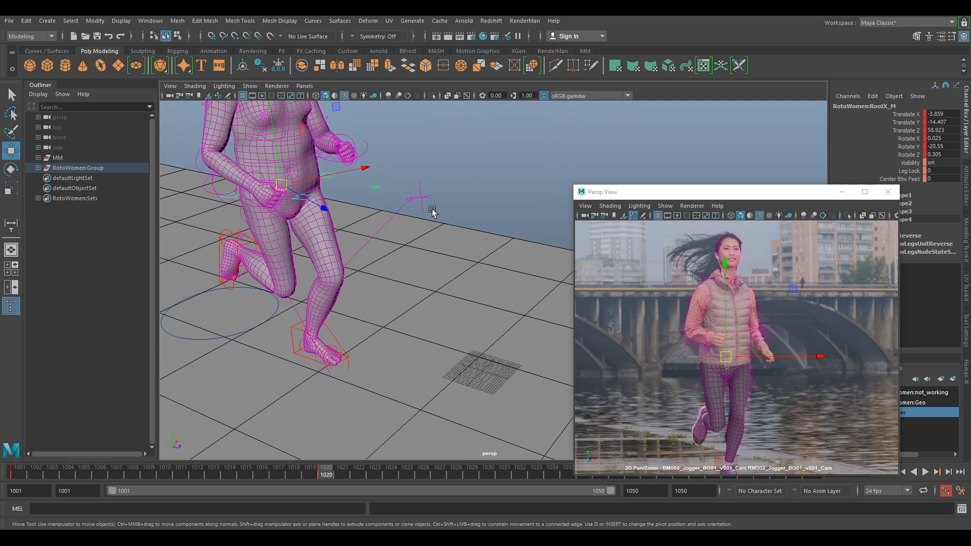
pyautogui.click(419, 197)
pyautogui.moveTo(420, 175); pyautogui.dragTo(429, 283)
pyautogui.keyDown('alt'); pyautogui.moveTo(429, 283); pyautogui.dragTo(399, 279); pyautogui.keyUp('alt')
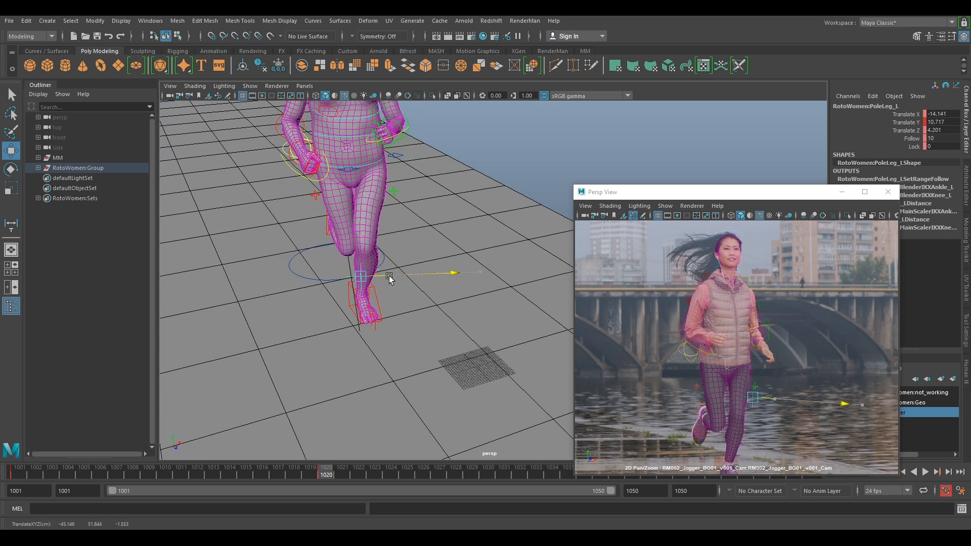
# Move the right knee's pole vector control to about X -15.5, Y 50.1, Z 3.7.
pyautogui.keyDown('alt'); pyautogui.moveTo(308, 257); pyautogui.dragTo(306, 262); pyautogui.keyUp('alt')
pyautogui.keyDown('alt'); pyautogui.moveTo(305, 263); pyautogui.dragTo(420, 236, button='middle'); pyautogui.keyUp('alt')
pyautogui.scroll(4, 421, 237)
pyautogui.keyDown('alt'); pyautogui.moveTo(421, 236); pyautogui.dragTo(440, 251); pyautogui.keyUp('alt')
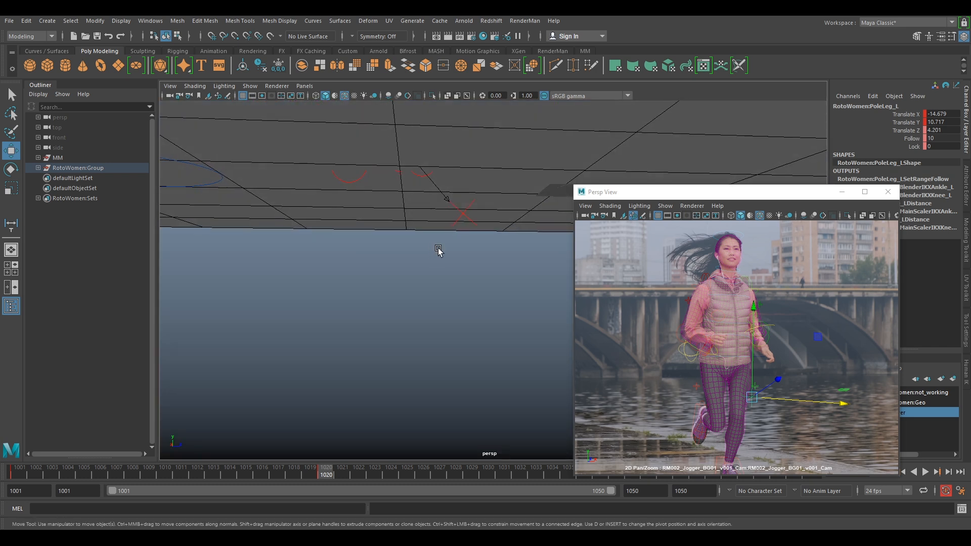
pyautogui.click(468, 215)
pyautogui.click(463, 216)
pyautogui.keyDown('alt'); pyautogui.moveTo(471, 202); pyautogui.dragTo(516, 195); pyautogui.keyUp('alt')
pyautogui.keyDown('alt'); pyautogui.moveTo(516, 194); pyautogui.dragTo(438, 247, button='middle'); pyautogui.keyUp('alt')
pyautogui.moveTo(443, 239); pyautogui.dragTo(461, 221)
pyautogui.keyDown('alt'); pyautogui.moveTo(461, 220); pyautogui.dragTo(506, 255); pyautogui.keyUp('alt')
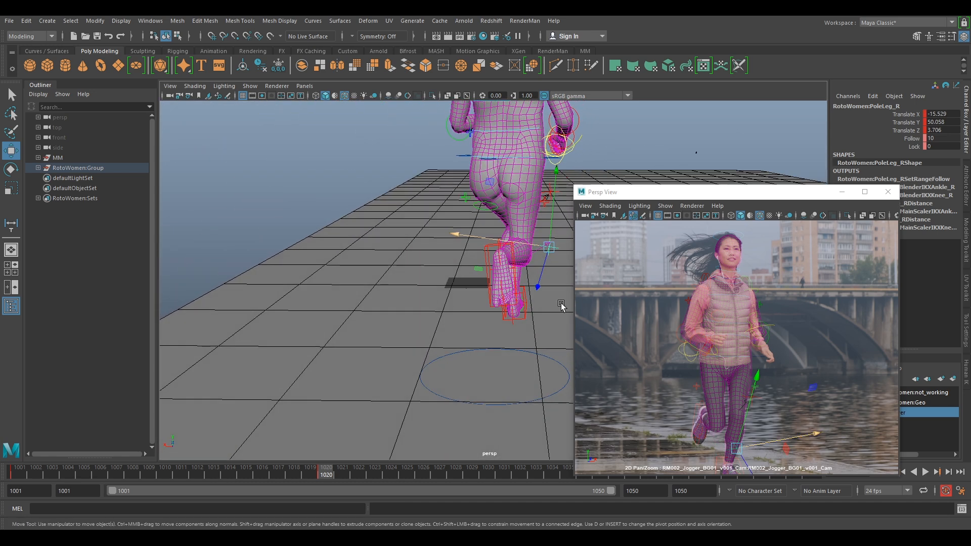
# Move the right foot's IK control in depth and sideways to line up with the jogger's raised shoe.
pyautogui.scroll(3, 846, 444)
pyautogui.scroll(5, 847, 444)
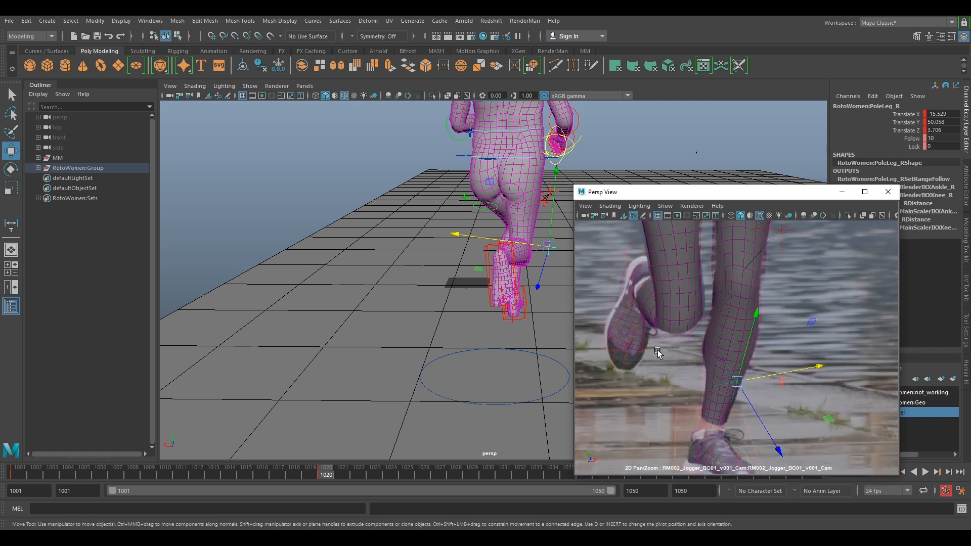
pyautogui.click(641, 292)
pyautogui.moveTo(643, 290); pyautogui.dragTo(649, 287)
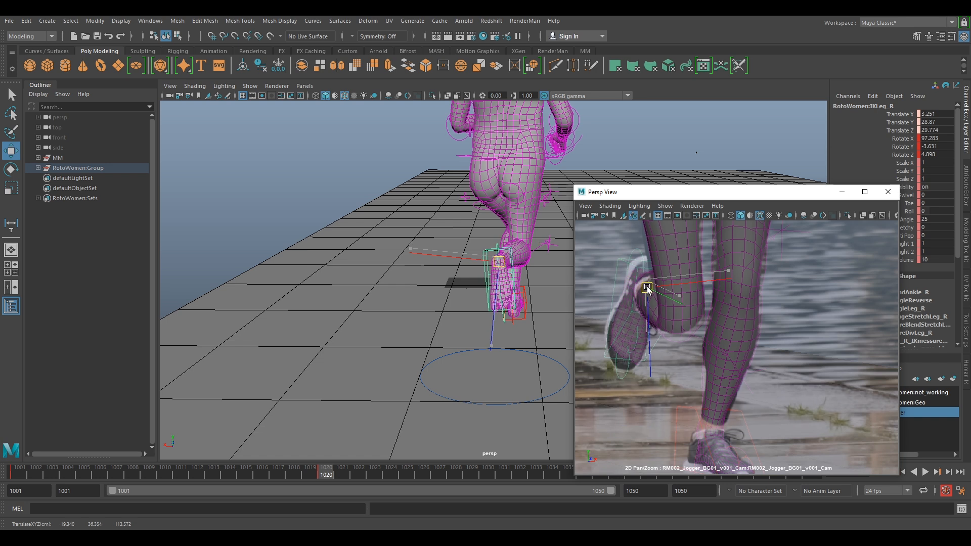
pyautogui.keyDown('alt'); pyautogui.moveTo(525, 274); pyautogui.dragTo(413, 287); pyautogui.keyUp('alt')
pyautogui.moveTo(452, 289); pyautogui.dragTo(440, 307, button='middle')
pyautogui.moveTo(632, 282); pyautogui.dragTo(684, 296)
# Rotate the right foot's IK control to match the angle of the jogger's raised shoe.
pyautogui.press('e')
pyautogui.moveTo(596, 251); pyautogui.dragTo(619, 249)
pyautogui.moveTo(642, 329); pyautogui.dragTo(650, 330)
# Move the right knee's pole vector control toward the planted foot, to about X 16, Y 59, Z 13.8.
pyautogui.keyDown('alt'); pyautogui.moveTo(472, 324); pyautogui.dragTo(347, 330); pyautogui.keyUp('alt')
pyautogui.click(412, 305)
pyautogui.press('w')
pyautogui.moveTo(417, 307); pyautogui.dragTo(502, 317)
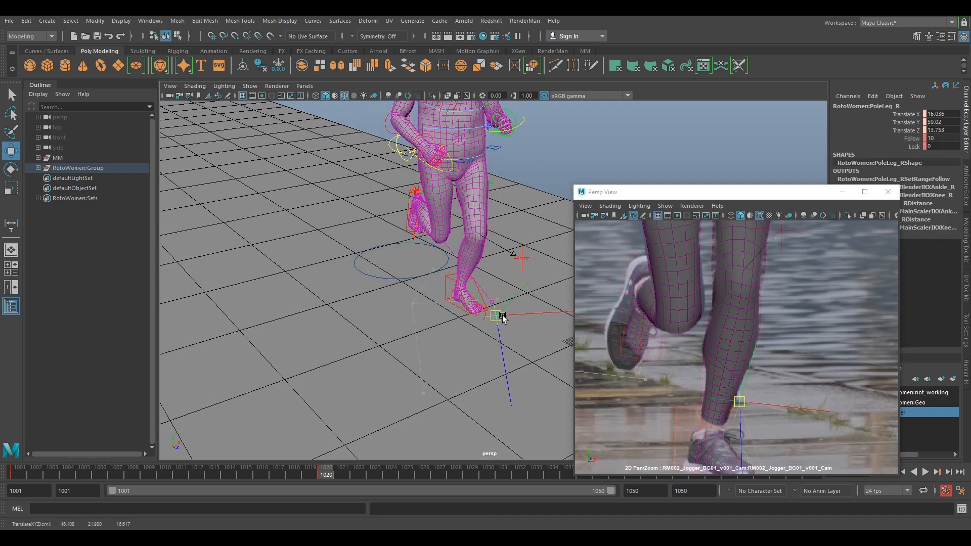
# Reposition the right foot's IK control at about X 6.5, Y 30.6, Z 20.3 to fit the raised shoe.
pyautogui.click(411, 198)
pyautogui.moveTo(672, 276); pyautogui.dragTo(617, 303)
pyautogui.press('e')
pyautogui.keyDown('alt'); pyautogui.moveTo(495, 278); pyautogui.dragTo(529, 206); pyautogui.keyUp('alt')
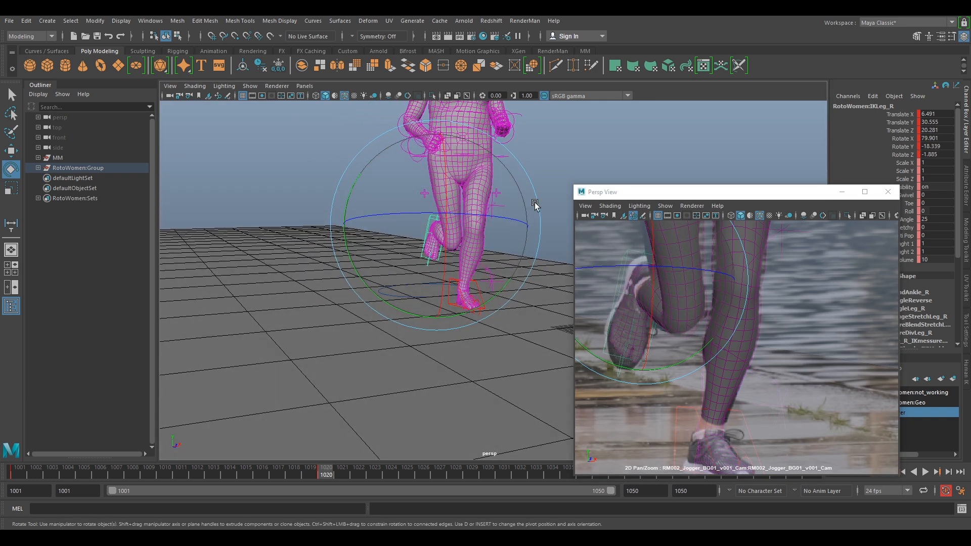
# Shift the right knee's pole vector control sideways to about Translate X 11.8.
pyautogui.click(531, 241)
pyautogui.click(495, 281)
pyautogui.press('w')
pyautogui.moveTo(521, 282); pyautogui.dragTo(511, 285)
pyautogui.keyDown('alt'); pyautogui.moveTo(429, 295); pyautogui.dragTo(472, 322); pyautogui.keyUp('alt')
# Raise the root control to about Translate Y -11.1 to fit the jogger's hips.
pyautogui.keyDown('alt'); pyautogui.moveTo(625, 290); pyautogui.dragTo(751, 308); pyautogui.keyUp('alt')
pyautogui.moveTo(750, 307); pyautogui.dragTo(702, 276, button='right')
pyautogui.moveTo(702, 277); pyautogui.dragTo(714, 359, button='middle')
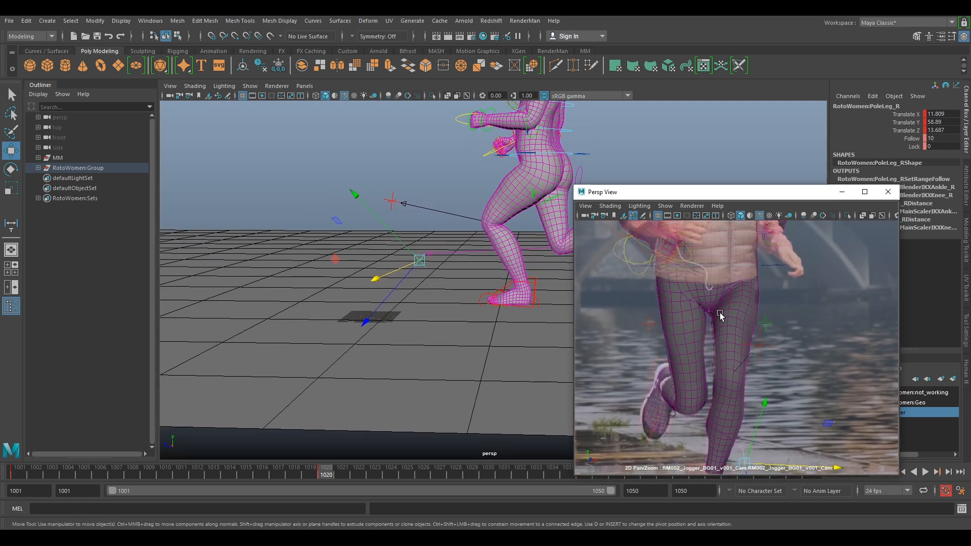
pyautogui.click(776, 268)
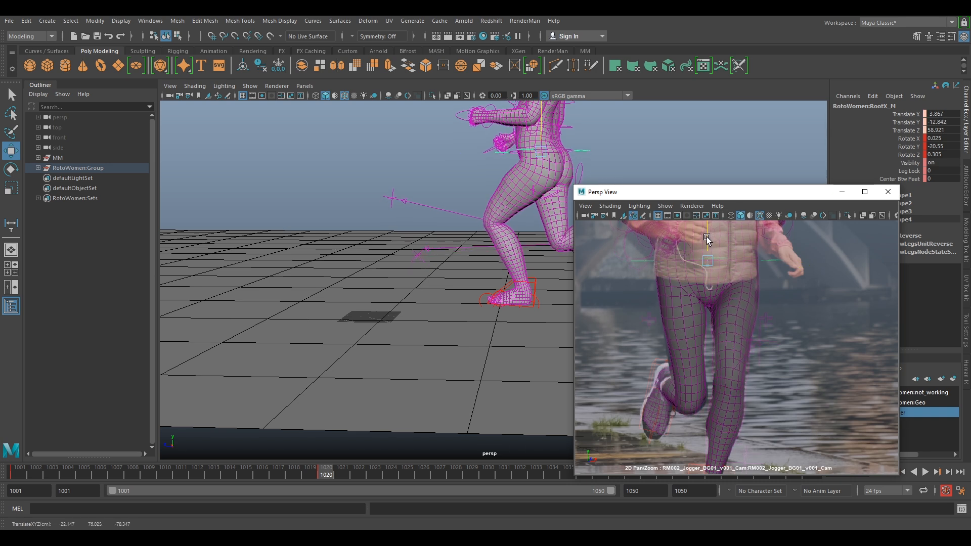
pyautogui.moveTo(708, 261)
pyautogui.mouseDown()
pyautogui.moveTo(791, 295)
pyautogui.moveTo(697, 265)
pyautogui.moveTo(707, 254)
pyautogui.mouseUp()
# Push the root control back to about Translate Z 49.1 and realign it with the jogger's hips in the camera view.
pyautogui.scroll(-8, 733, 308)
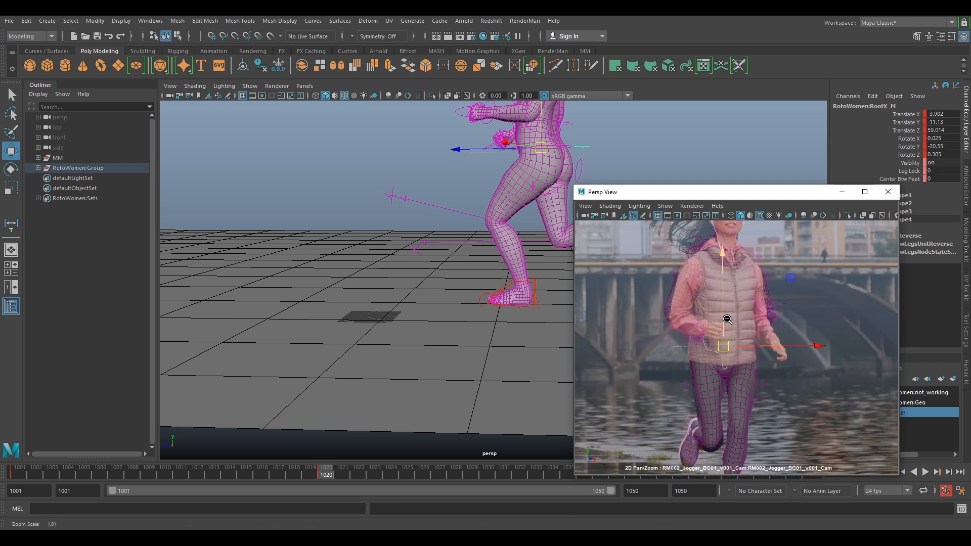
pyautogui.scroll(-3, 734, 361)
pyautogui.scroll(4, 736, 361)
pyautogui.moveTo(476, 144); pyautogui.dragTo(508, 175)
pyautogui.moveTo(749, 305); pyautogui.dragTo(732, 342, button='middle')
pyautogui.moveTo(715, 360); pyautogui.dragTo(718, 360)
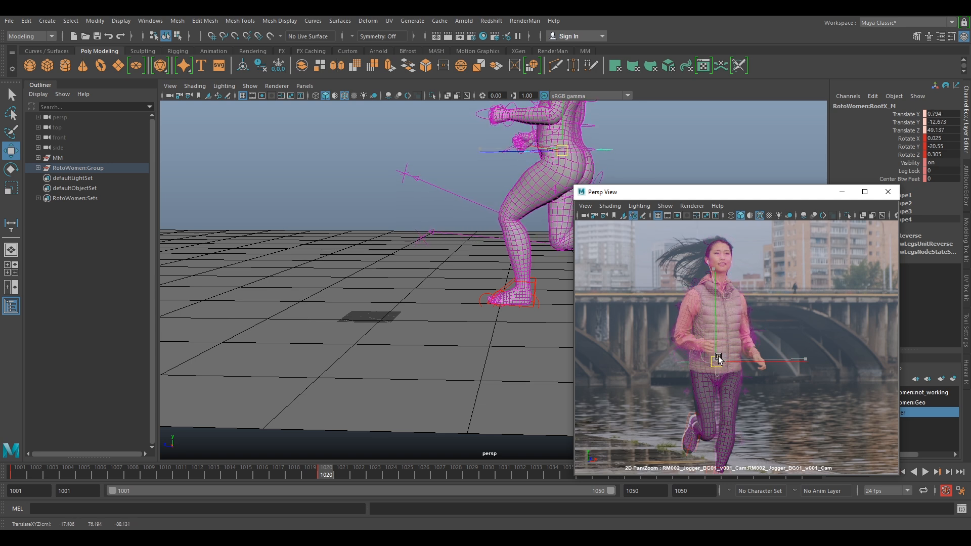
# Readjust the right leg's foot and knee controls to match the jogger's legs after the root move.
pyautogui.scroll(-2, 764, 424)
pyautogui.moveTo(759, 421); pyautogui.dragTo(753, 366, button='middle')
pyautogui.scroll(4, 766, 322)
pyautogui.keyDown('alt'); pyautogui.moveTo(505, 299); pyautogui.dragTo(455, 299); pyautogui.keyUp('alt')
pyautogui.click(462, 330)
pyautogui.moveTo(791, 386); pyautogui.dragTo(758, 381)
pyautogui.keyDown('alt'); pyautogui.moveTo(378, 304); pyautogui.dragTo(474, 261); pyautogui.keyUp('alt')
pyautogui.click(373, 286)
pyautogui.click(441, 365)
# Lower the root control to about Translate Y -13.2 and shift it sideways to about Translate X 0.55.
pyautogui.click(781, 230)
pyautogui.moveTo(435, 207); pyautogui.dragTo(430, 213)
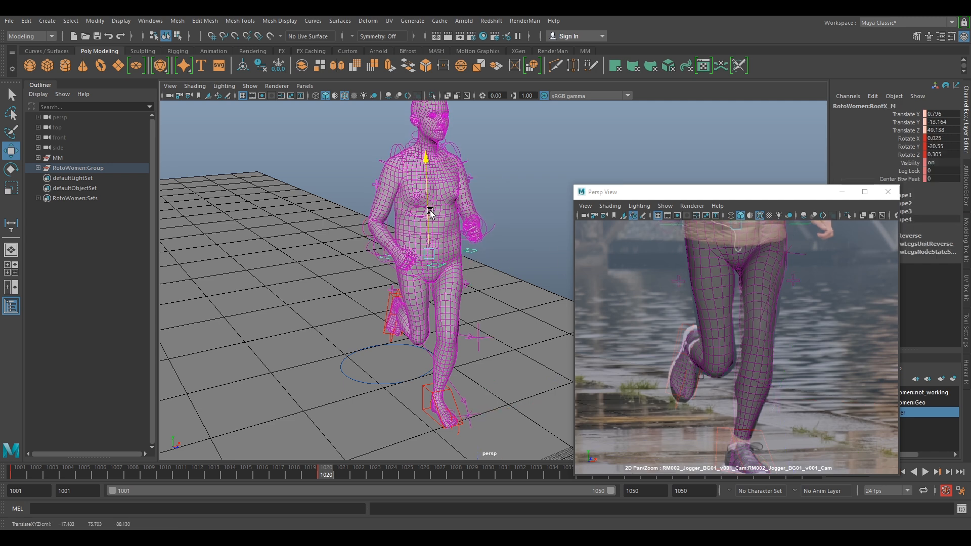
pyautogui.moveTo(455, 249); pyautogui.dragTo(453, 253)
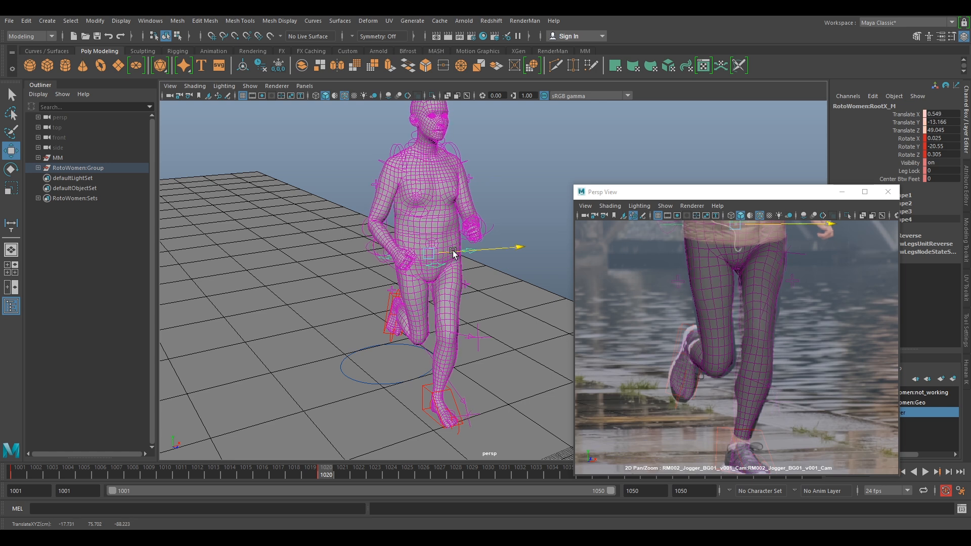
# Move the left and right knee pole vector controls sideways, bringing the right one to about Translate X 13.3.
pyautogui.click(486, 335)
pyautogui.moveTo(512, 335); pyautogui.dragTo(531, 338)
pyautogui.click(468, 414)
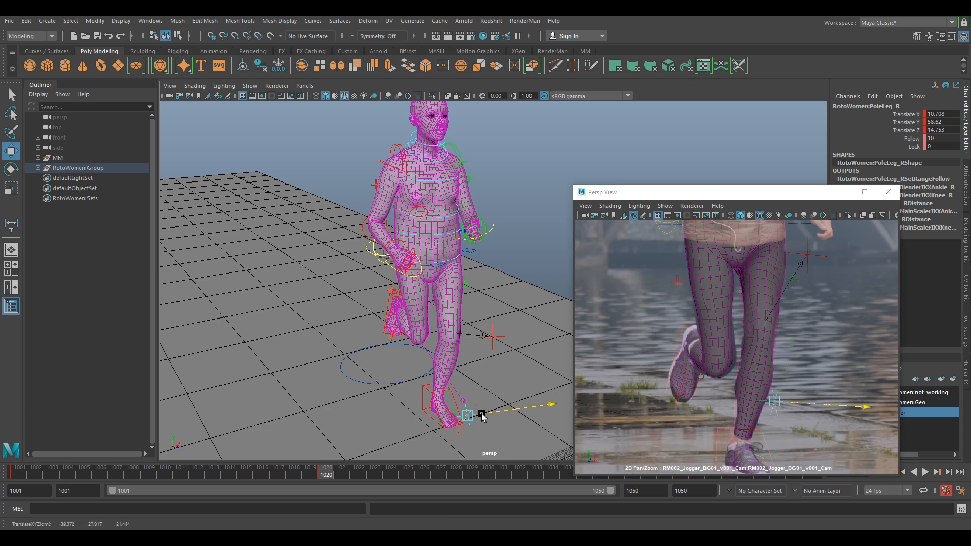
# Check the full camera frame, and nudge the right foot's IK control to about X 8.8, Y 28.9, Z 14.2.
pyautogui.press('\\')
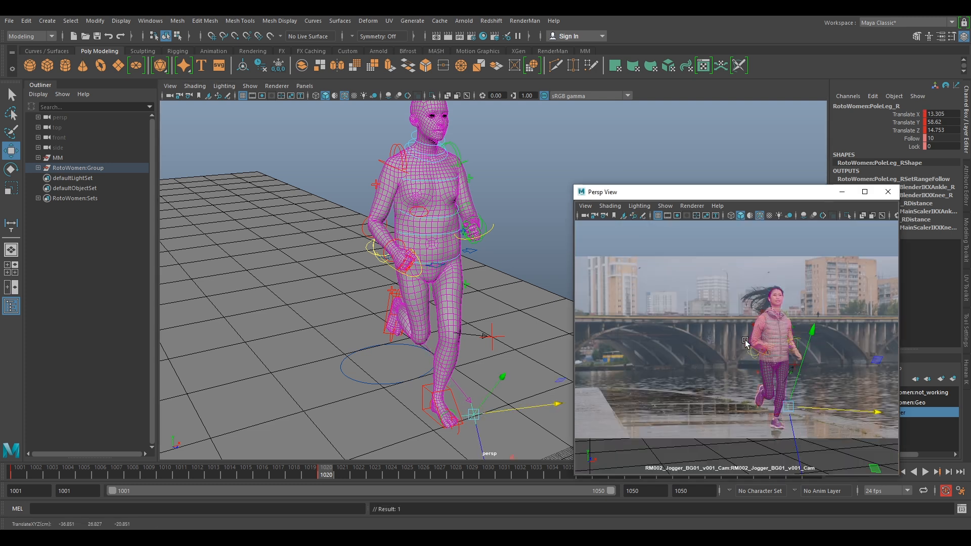
pyautogui.press('\\')
pyautogui.click(677, 335)
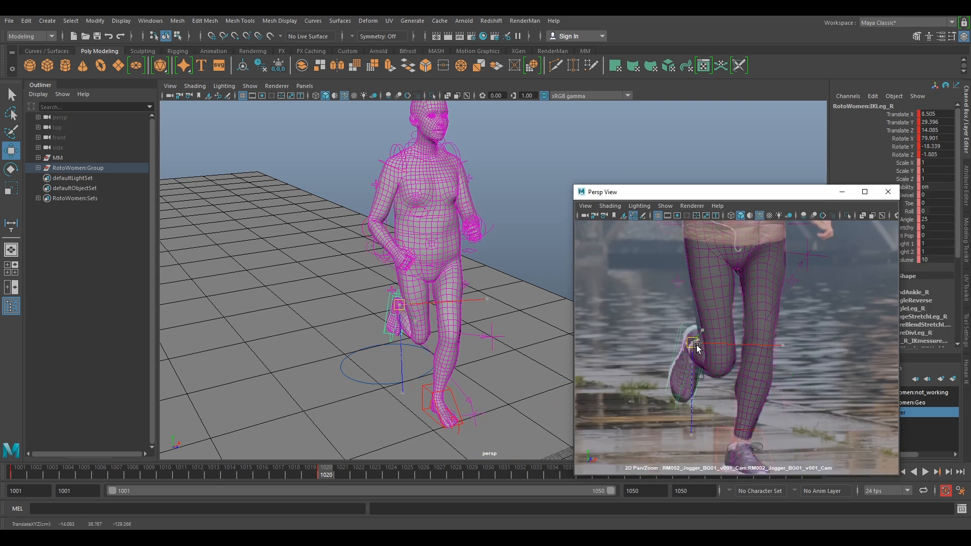
# Rotate the FKHead_M control to about X -7.1, Y -3.5, Z -14.8 to match the direction of the jogger's face.
pyautogui.scroll(-2, 724, 324)
pyautogui.moveTo(767, 320); pyautogui.dragTo(776, 392, button='middle')
pyautogui.scroll(3, 767, 275)
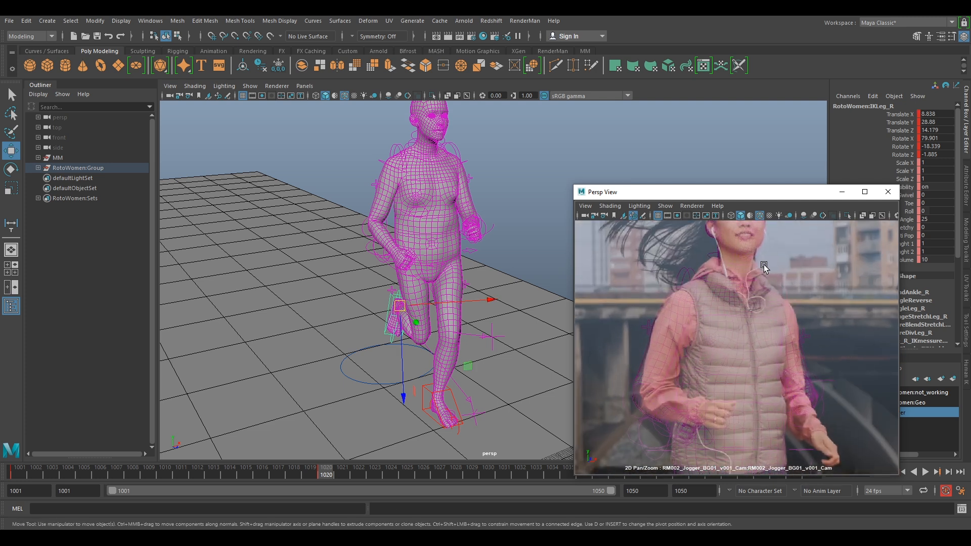
pyautogui.moveTo(764, 265); pyautogui.dragTo(751, 332, button='middle')
pyautogui.scroll(3, 741, 268)
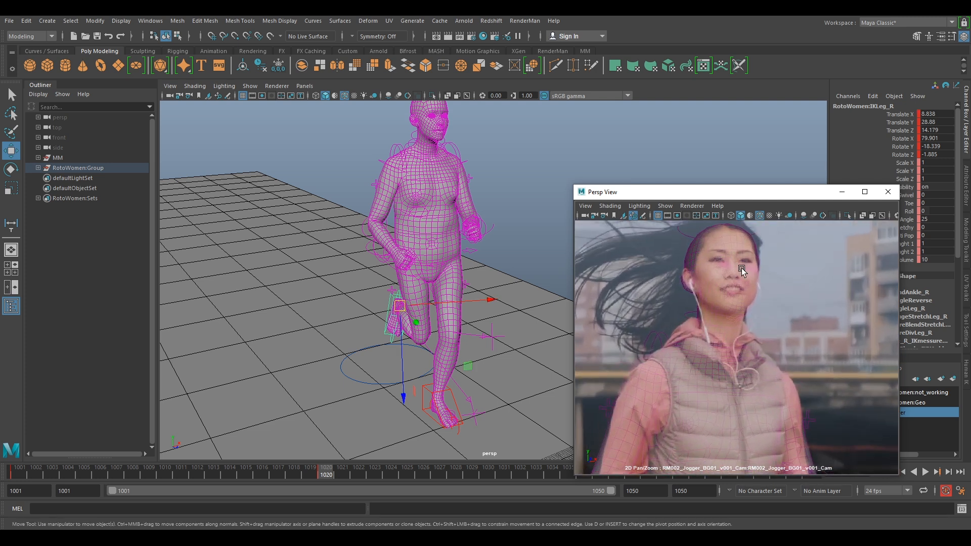
pyautogui.click(685, 234)
pyautogui.press('e')
pyautogui.moveTo(732, 290)
pyautogui.mouseDown()
pyautogui.moveTo(708, 283)
pyautogui.moveTo(739, 283)
pyautogui.moveTo(747, 296)
pyautogui.moveTo(729, 306)
pyautogui.mouseUp()
pyautogui.moveTo(830, 340); pyautogui.dragTo(811, 341, button='right')
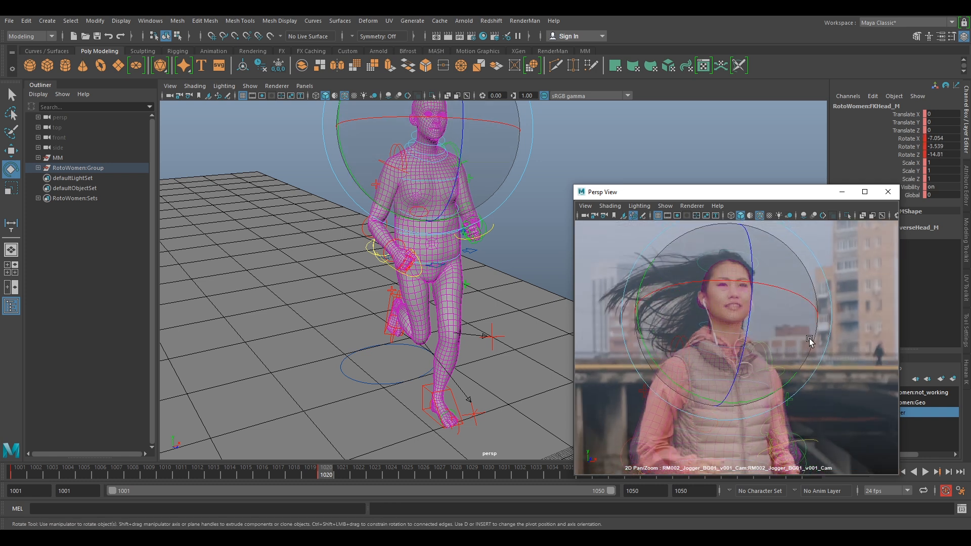
# Raise the RootX_M control to about Translate Y -12.4 to fit the jogger's torso.
pyautogui.moveTo(811, 340); pyautogui.dragTo(814, 235, button='middle')
pyautogui.click(790, 396)
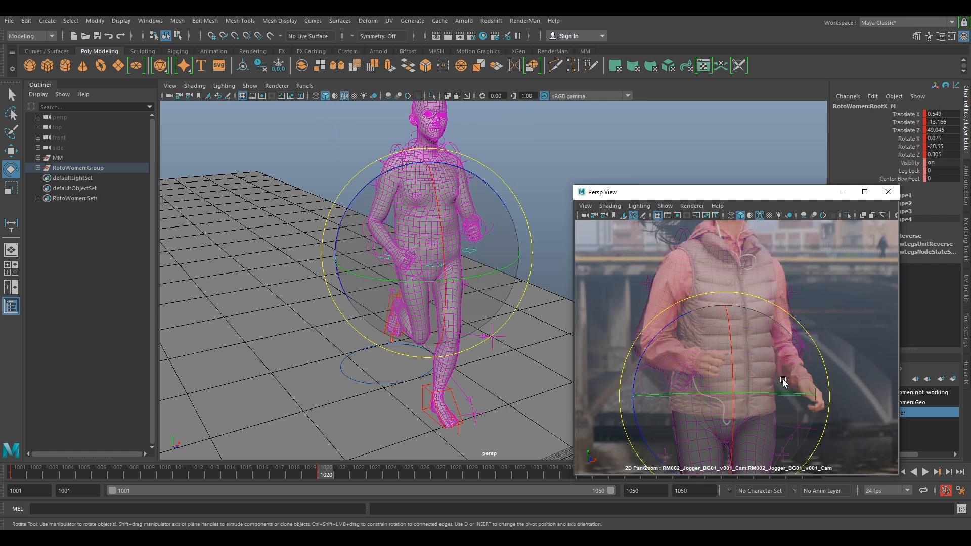
pyautogui.press('w')
pyautogui.moveTo(723, 373); pyautogui.dragTo(722, 369)
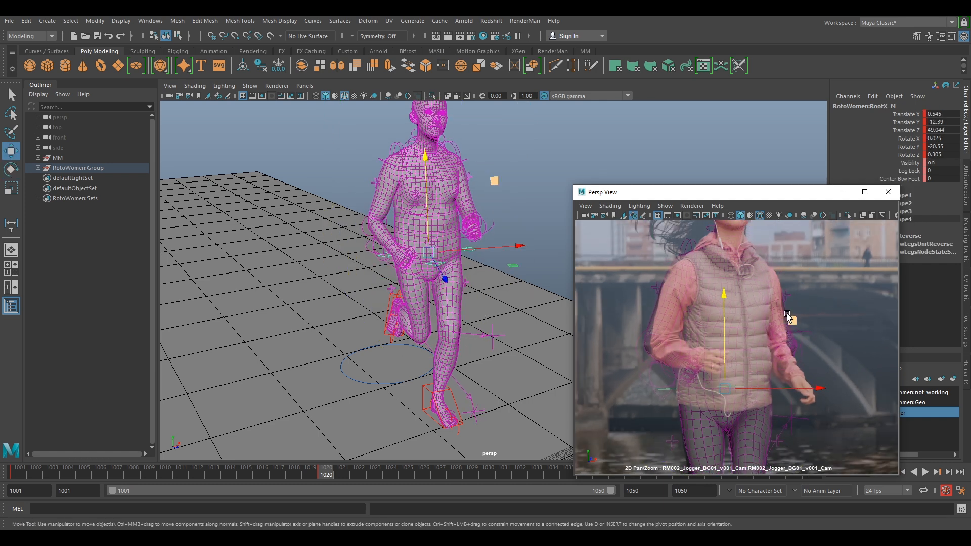
# Rotate the FKHead_M control to about X -8.5, Y -3.1, Z -13.6.
pyautogui.moveTo(787, 314); pyautogui.dragTo(785, 392, button='middle')
pyautogui.moveTo(781, 345); pyautogui.dragTo(789, 304, button='right')
pyautogui.click(718, 311)
pyautogui.press('e')
pyautogui.moveTo(718, 311); pyautogui.dragTo(706, 315)
pyautogui.moveTo(804, 383); pyautogui.dragTo(817, 349, button='middle')
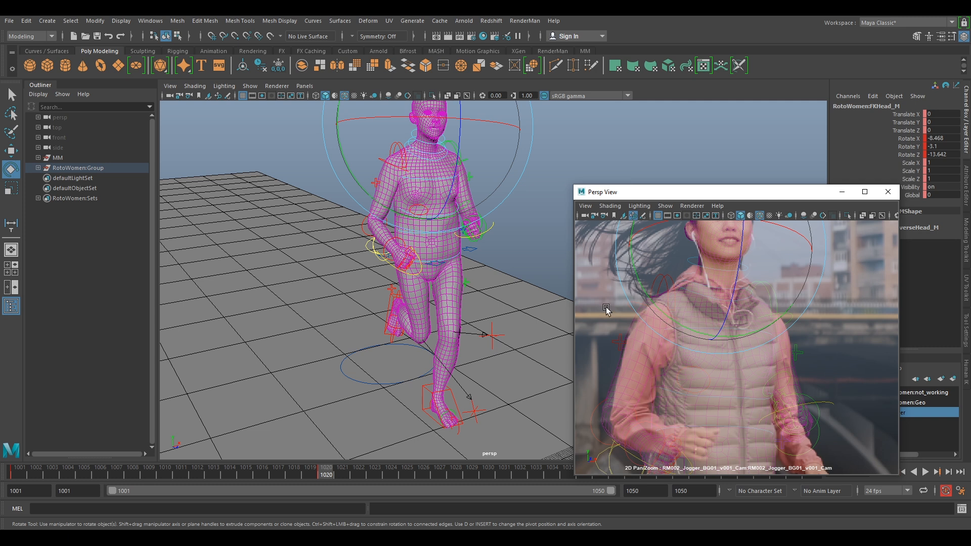
# Move the RootX_M control to about Translate X -0.57, Y -13.5, Z 52.0 so the hips and legs fit the footage.
pyautogui.moveTo(735, 389); pyautogui.dragTo(720, 307, button='middle')
pyautogui.moveTo(786, 330); pyautogui.dragTo(714, 275, button='right')
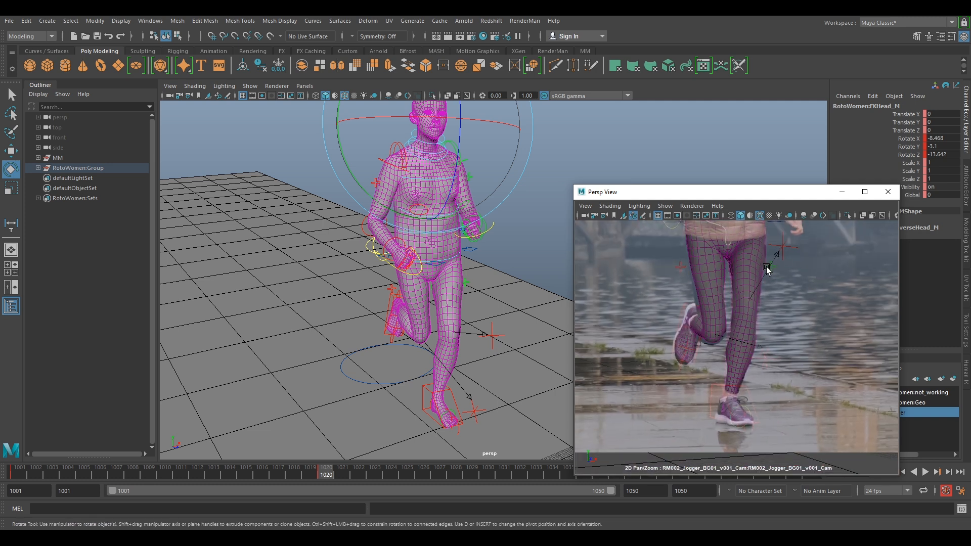
pyautogui.click(438, 261)
pyautogui.press('w')
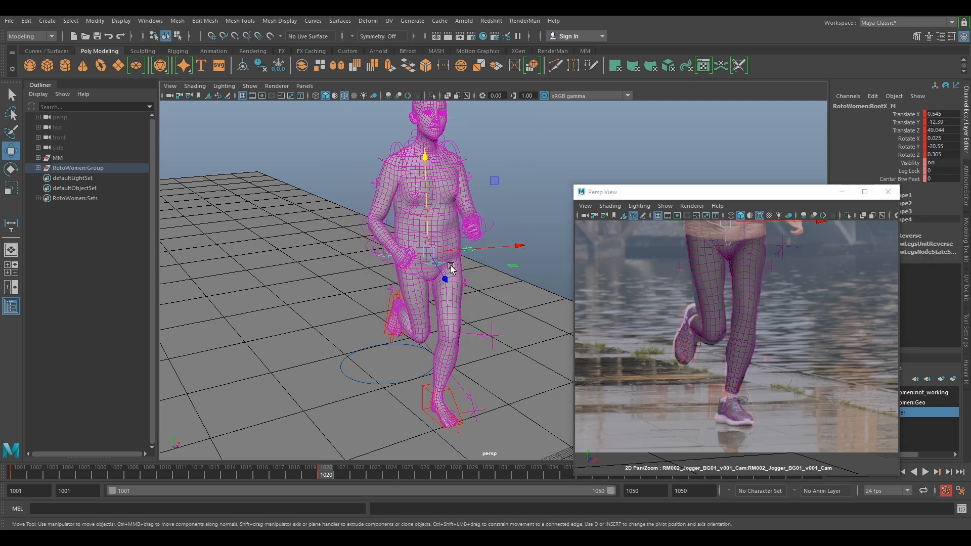
pyautogui.moveTo(441, 274); pyautogui.dragTo(443, 277)
pyautogui.scroll(-1, 765, 323)
pyautogui.moveTo(765, 323); pyautogui.dragTo(745, 379, button='middle')
pyautogui.moveTo(721, 262); pyautogui.dragTo(723, 265)
pyautogui.scroll(-1, 779, 283)
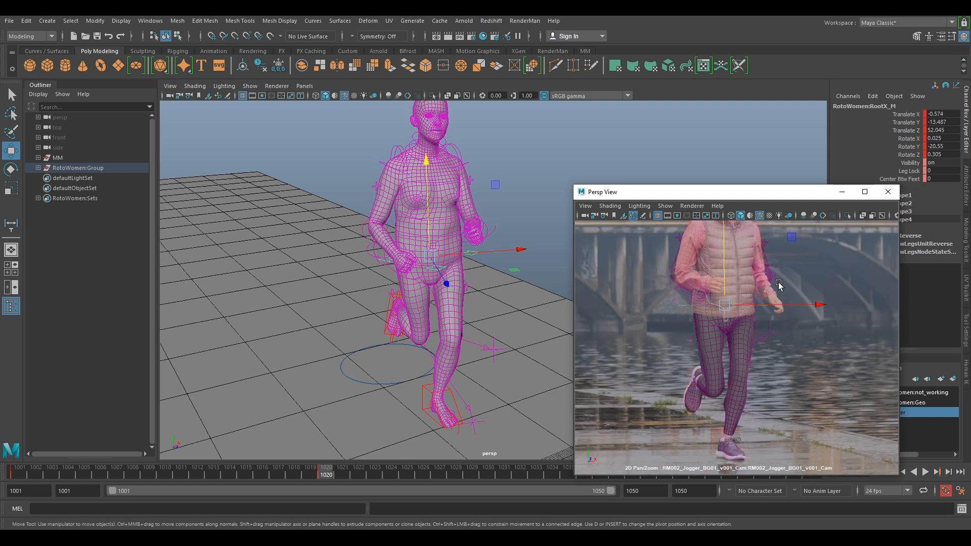
# Rotate the FKHead_M control to about X -10.1, Y -1.2, Z -16.3 to match the jogger's face.
pyautogui.moveTo(780, 283); pyautogui.dragTo(782, 363, button='middle')
pyautogui.scroll(4, 782, 362)
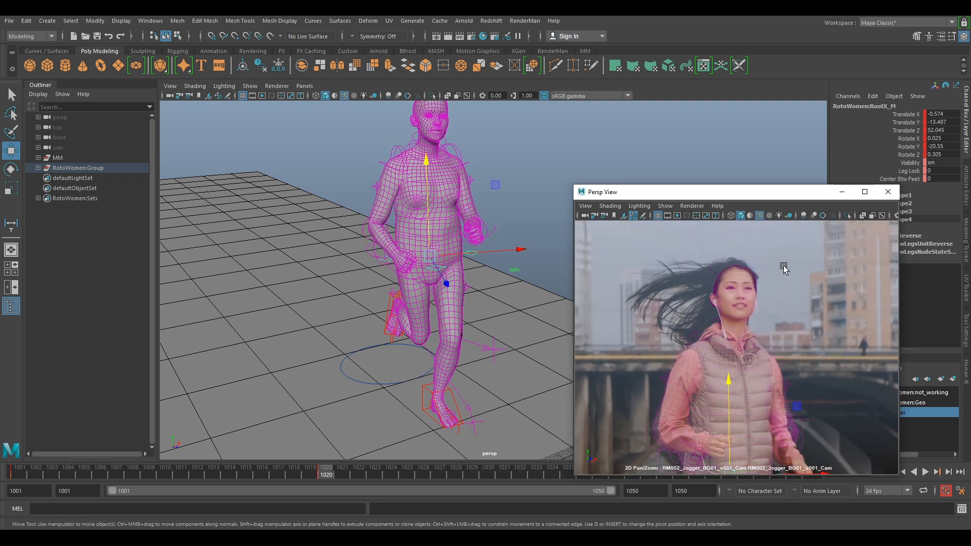
pyautogui.click(703, 231)
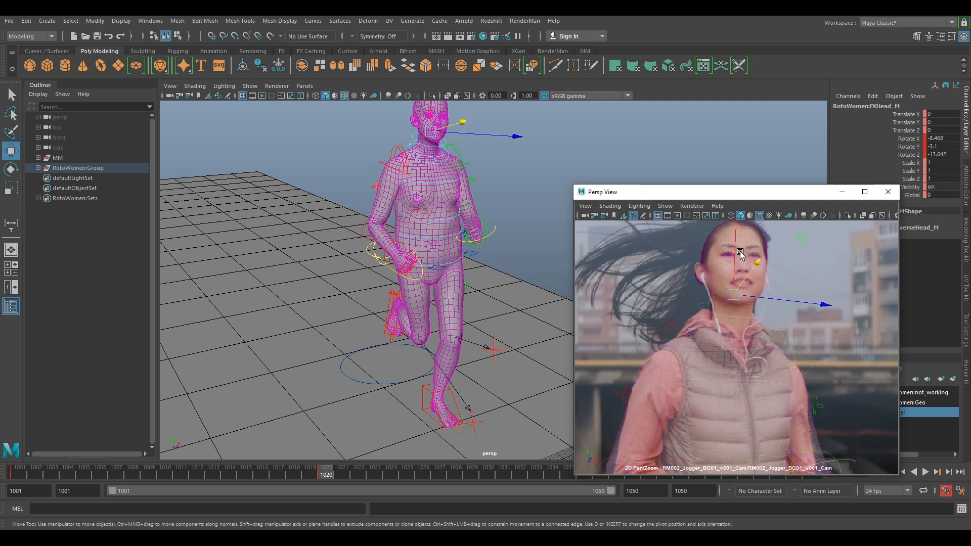
pyautogui.press('e')
pyautogui.moveTo(734, 269); pyautogui.dragTo(665, 331)
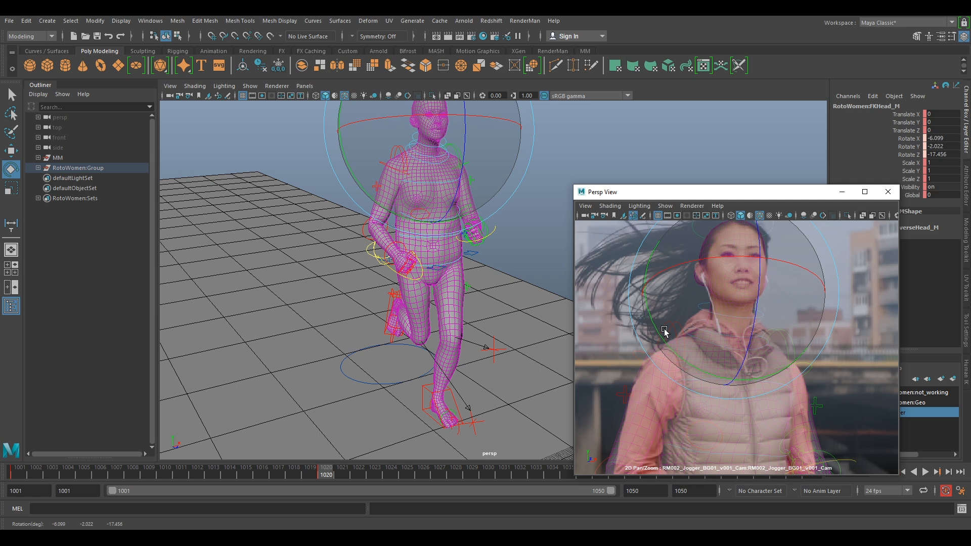
pyautogui.moveTo(741, 244); pyautogui.dragTo(740, 243)
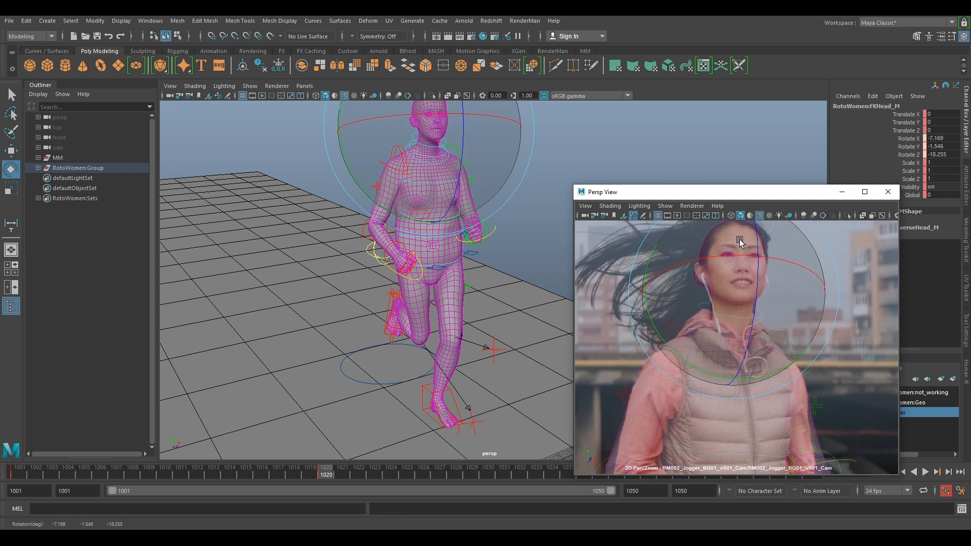
pyautogui.moveTo(702, 332); pyautogui.dragTo(661, 329)
pyautogui.moveTo(706, 277); pyautogui.dragTo(762, 282)
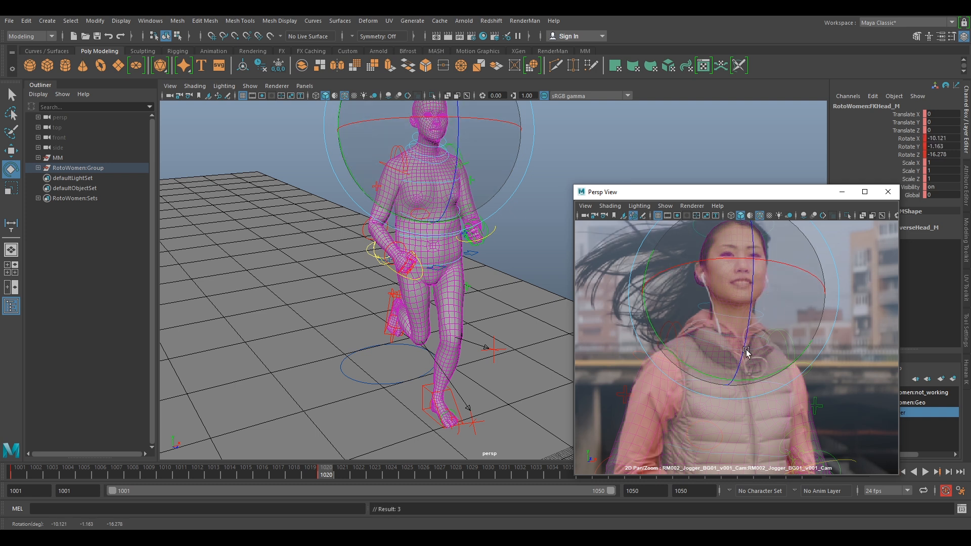
# Shift the left knee pole vector control, PoleLeg_L, slightly sideways in the perspective view.
pyautogui.moveTo(829, 376); pyautogui.dragTo(774, 370, button='right')
pyautogui.moveTo(774, 371)
pyautogui.mouseDown(button='middle')
pyautogui.moveTo(782, 235)
pyautogui.moveTo(803, 273)
pyautogui.mouseUp(button='middle')
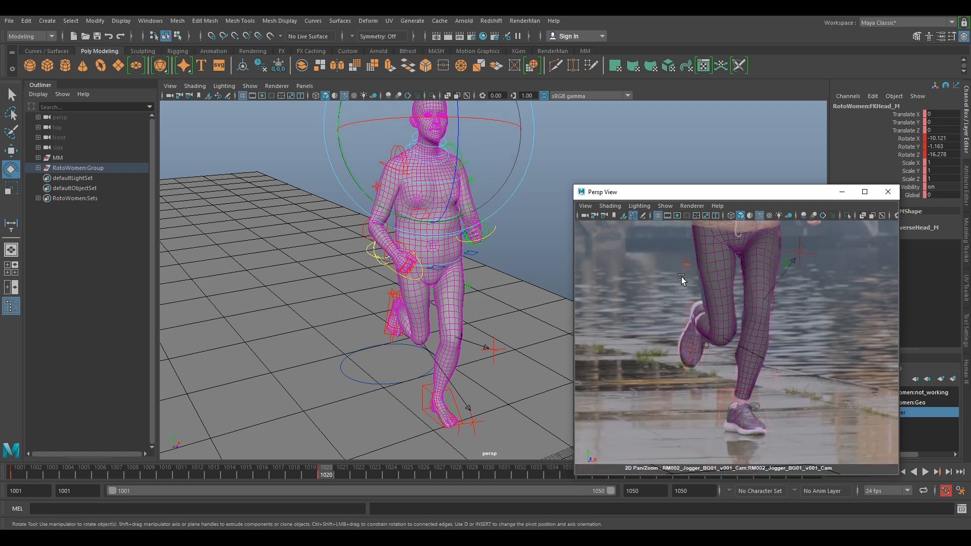
pyautogui.keyDown('alt'); pyautogui.moveTo(562, 282); pyautogui.dragTo(534, 287); pyautogui.keyUp('alt')
pyautogui.keyDown('alt'); pyautogui.moveTo(535, 287); pyautogui.dragTo(523, 241, button='middle'); pyautogui.keyUp('alt')
pyautogui.click(464, 280)
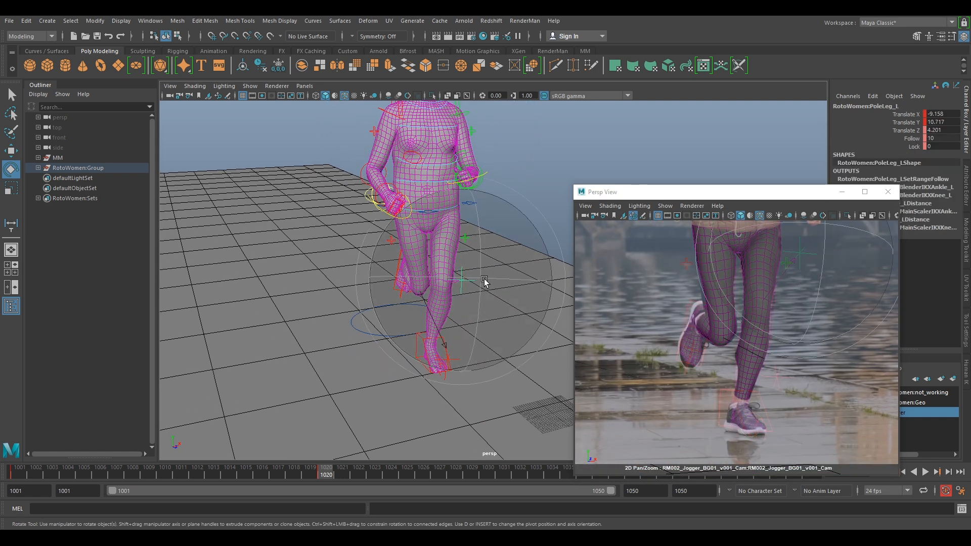
pyautogui.press('w')
pyautogui.moveTo(503, 282); pyautogui.dragTo(491, 283)
pyautogui.click(684, 310)
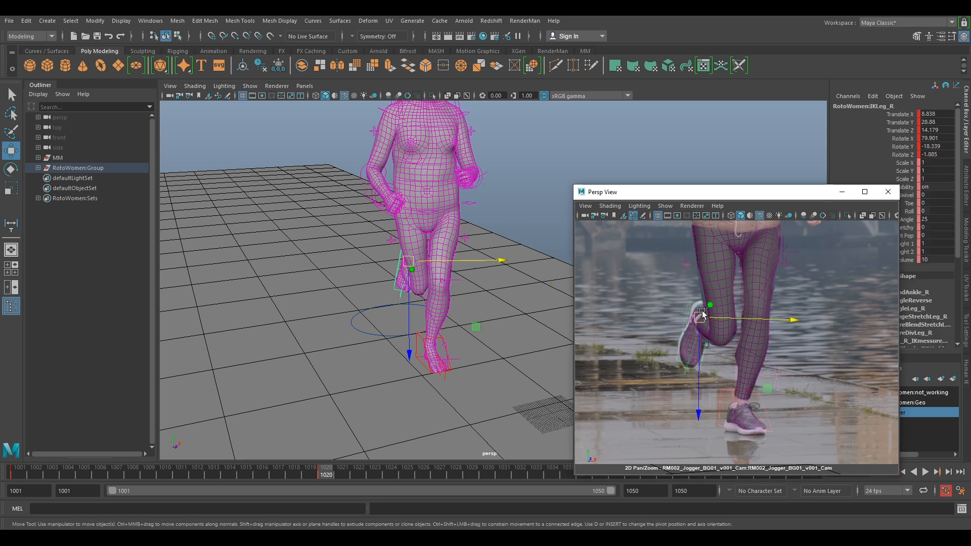
pyautogui.press('e')
pyautogui.press('w')
# Raise the RootX_M control to about Translate Y -12.9 and tilt it to about Rotate Z -0.18.
pyautogui.scroll(-8, 759, 326)
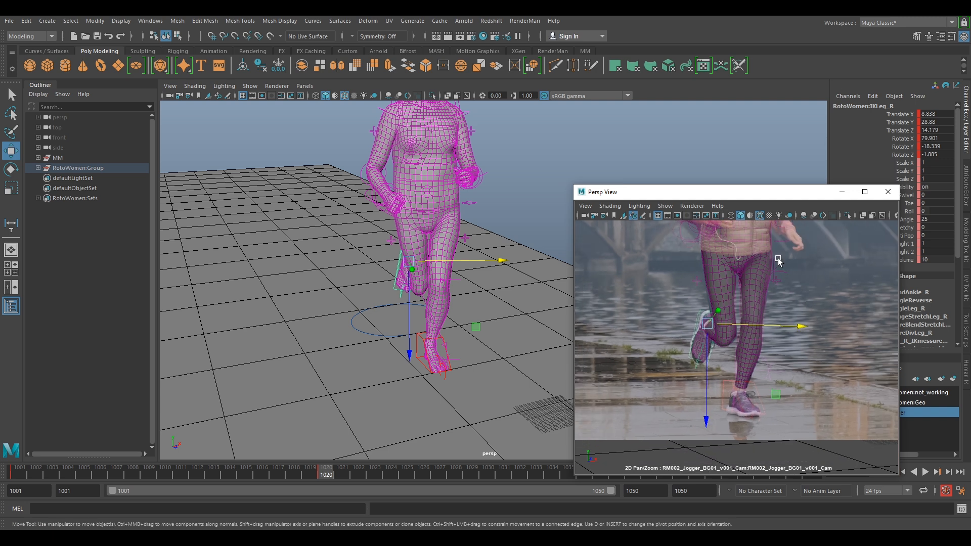
pyautogui.scroll(2, 749, 311)
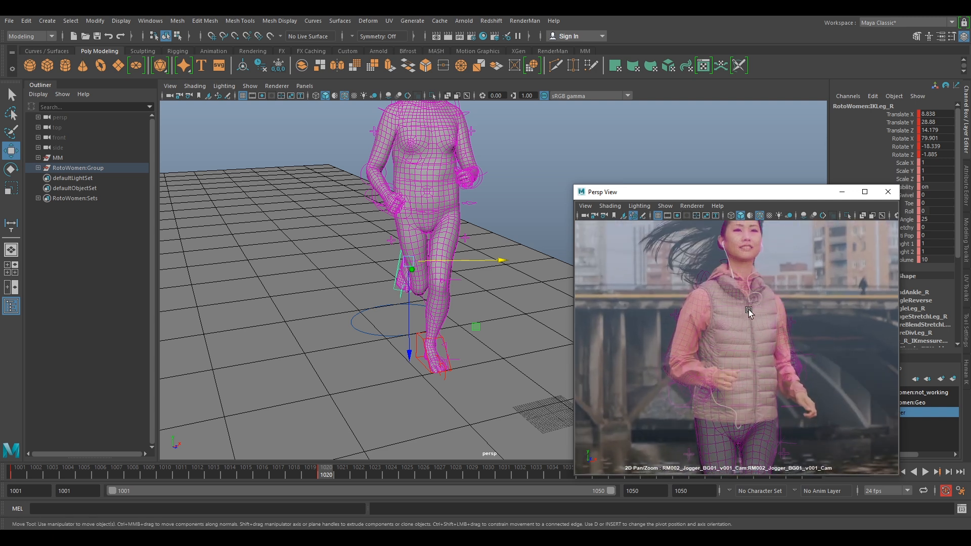
pyautogui.click(790, 407)
pyautogui.click(736, 339)
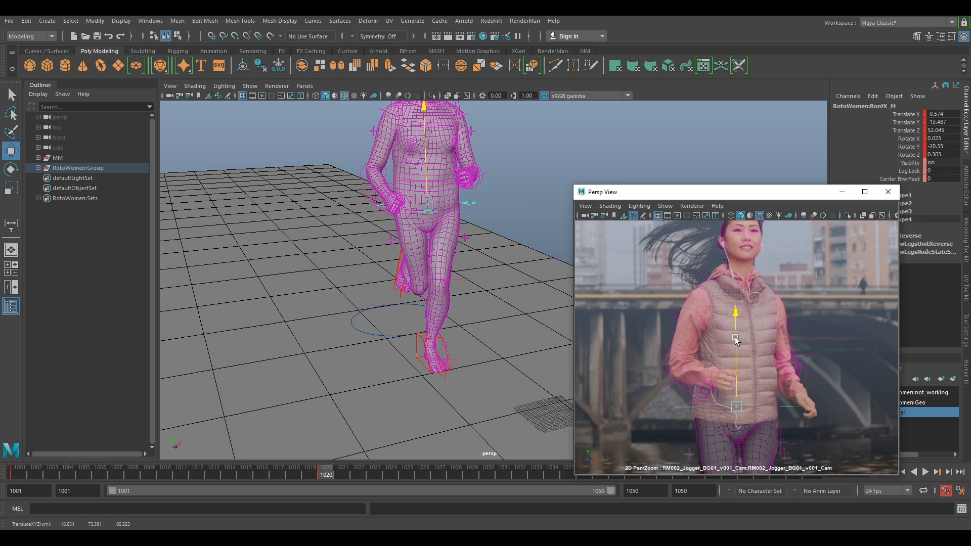
pyautogui.moveTo(736, 339); pyautogui.dragTo(741, 343)
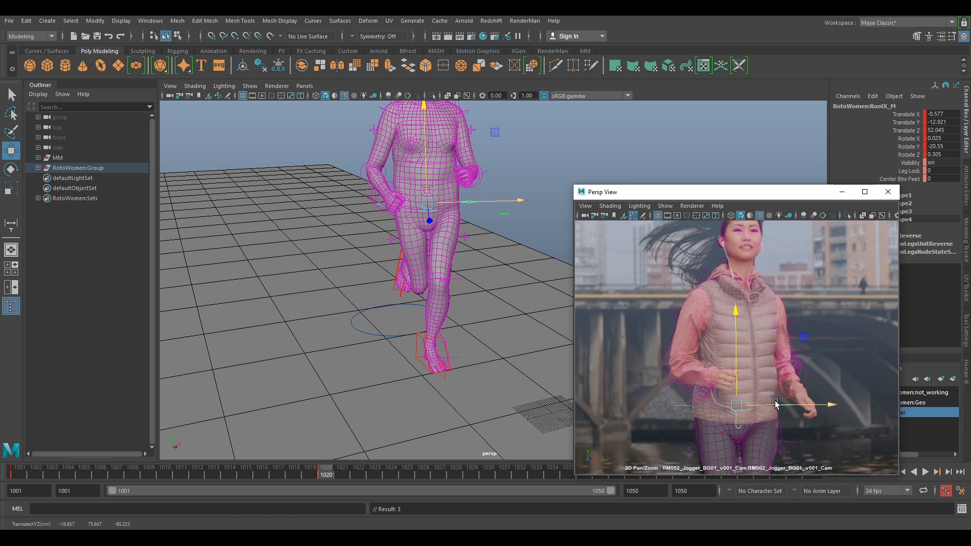
pyautogui.press('e')
pyautogui.moveTo(677, 334); pyautogui.dragTo(678, 336)
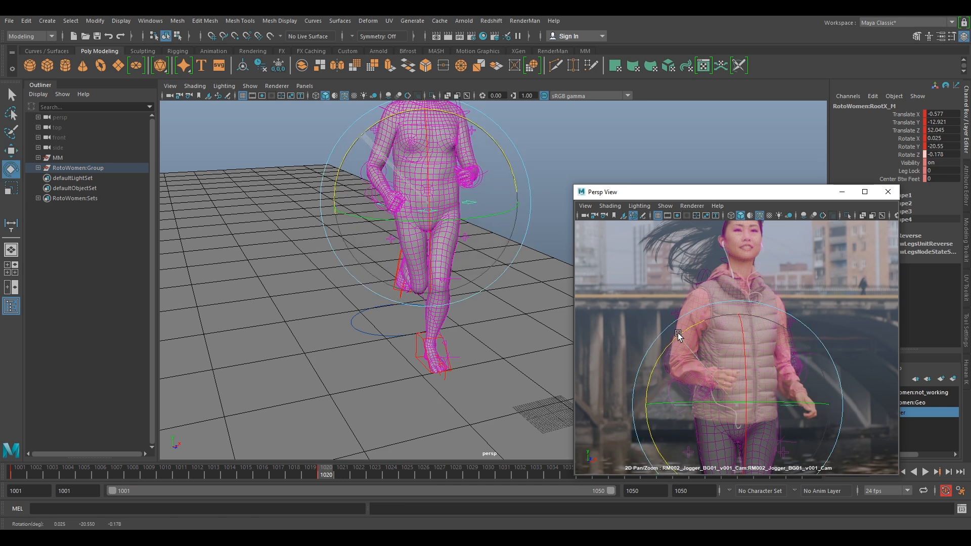
# Rotate the FKHead_M control to about X -9.7, Y 0.18, Z -14.0 to realign it with the face.
pyautogui.scroll(5, 785, 285)
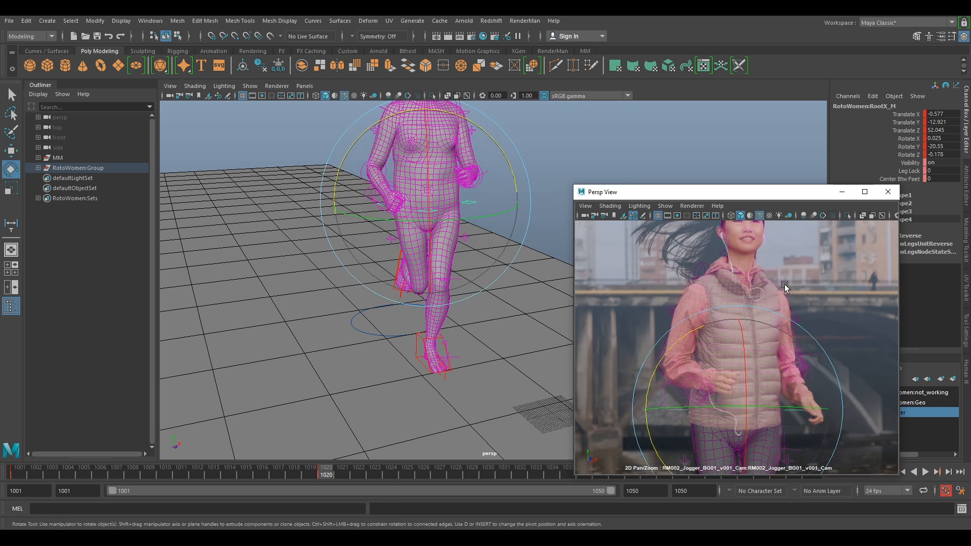
pyautogui.moveTo(829, 282); pyautogui.dragTo(779, 306, button='middle')
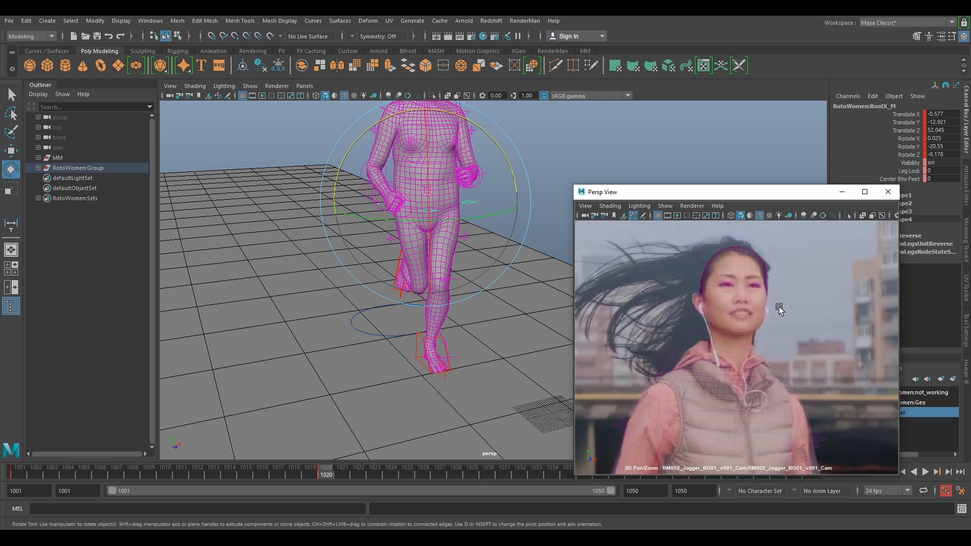
pyautogui.click(699, 242)
pyautogui.moveTo(736, 257); pyautogui.dragTo(748, 327)
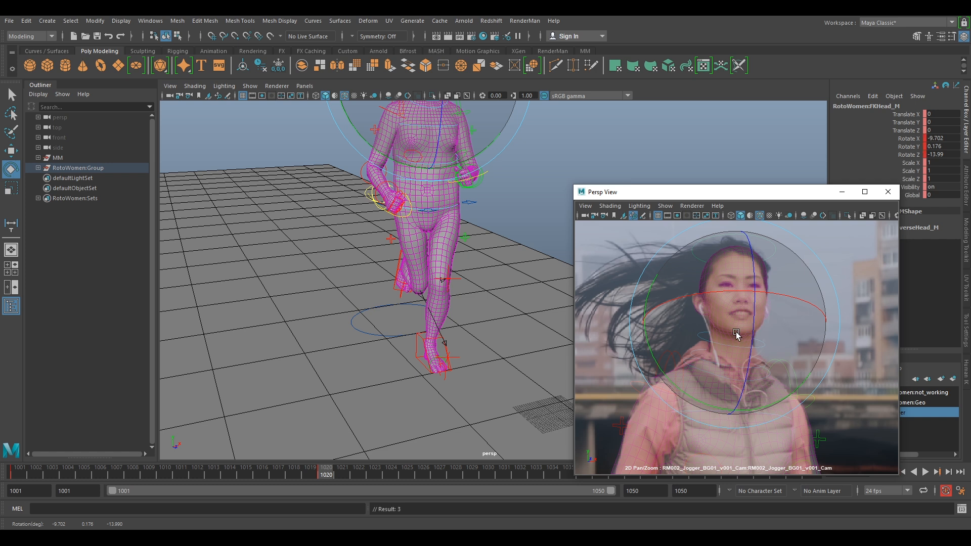
# Rotate the FKChest_M control to about Rotate Y 0.87.
pyautogui.click(749, 407)
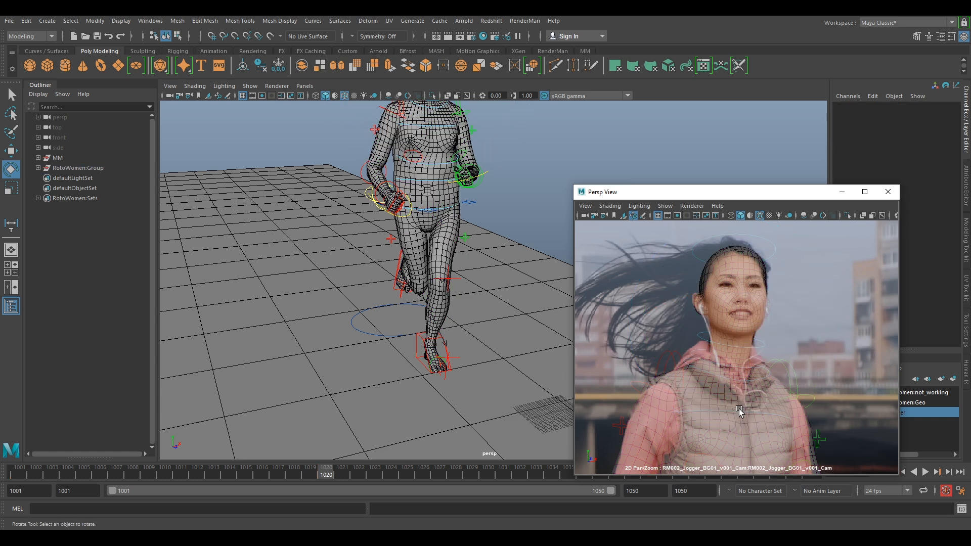
pyautogui.click(739, 411)
pyautogui.moveTo(655, 364); pyautogui.dragTo(655, 364)
pyautogui.moveTo(823, 313); pyautogui.dragTo(808, 314, button='right')
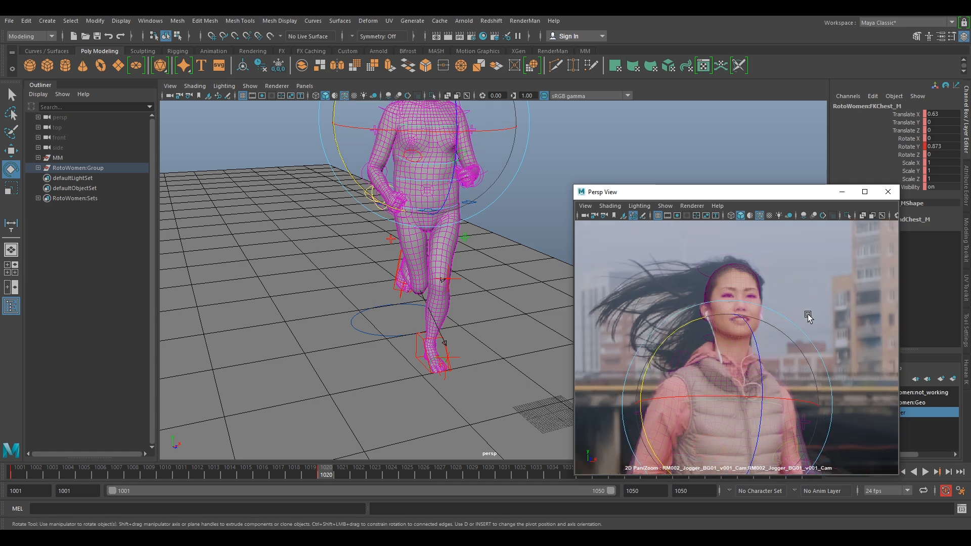
# Try rotating the right scapula control, FKScapula_R, about 5 degrees in Y, and undo the rotation.
pyautogui.moveTo(830, 407); pyautogui.dragTo(838, 309, button='middle')
pyautogui.moveTo(850, 372); pyautogui.dragTo(828, 372, button='right')
pyautogui.moveTo(819, 397); pyautogui.dragTo(815, 316, button='middle')
pyautogui.moveTo(827, 365)
pyautogui.mouseDown(button='middle')
pyautogui.moveTo(819, 329)
pyautogui.moveTo(801, 363)
pyautogui.mouseUp(button='middle')
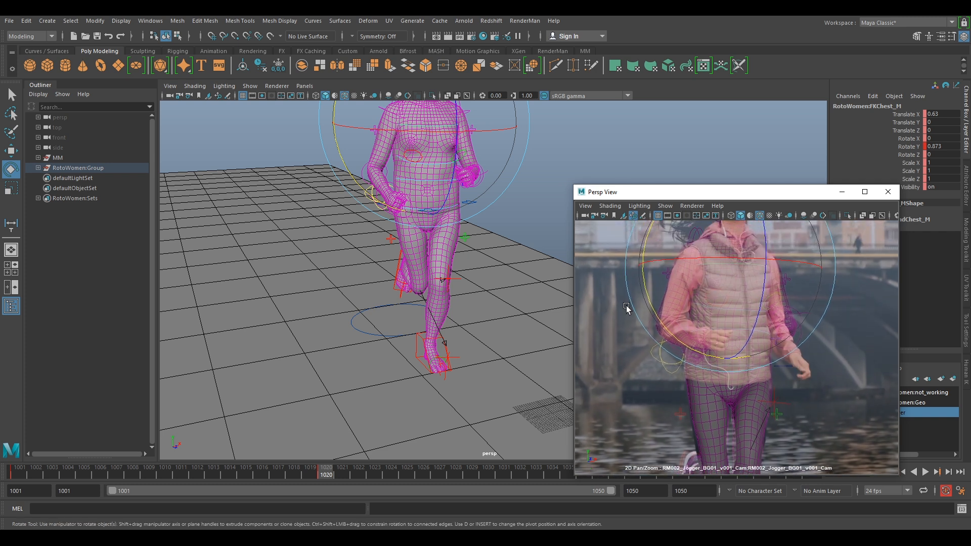
pyautogui.click(705, 275)
pyautogui.click(702, 241)
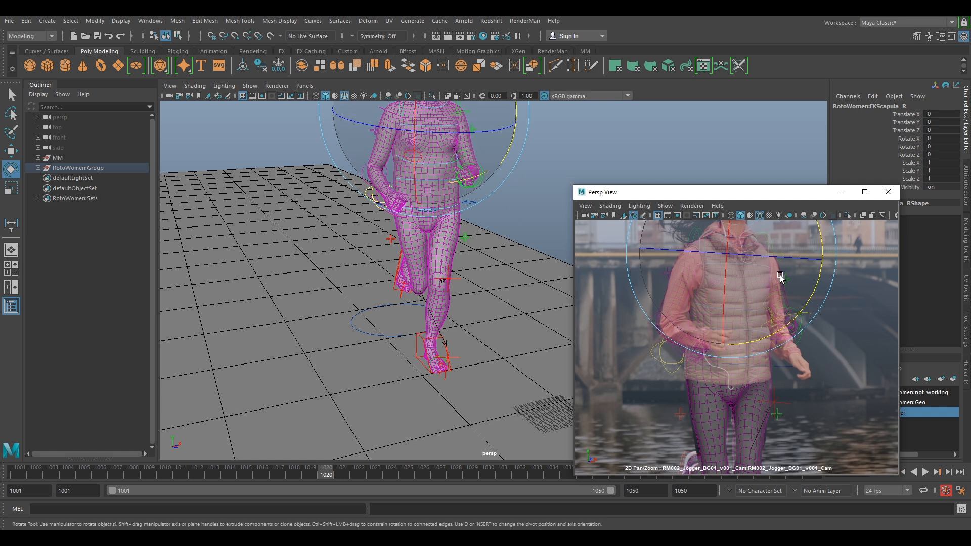
pyautogui.moveTo(779, 274); pyautogui.dragTo(784, 333, button='middle')
pyautogui.keyDown('alt'); pyautogui.moveTo(497, 153); pyautogui.dragTo(477, 335, button='middle'); pyautogui.keyUp('alt')
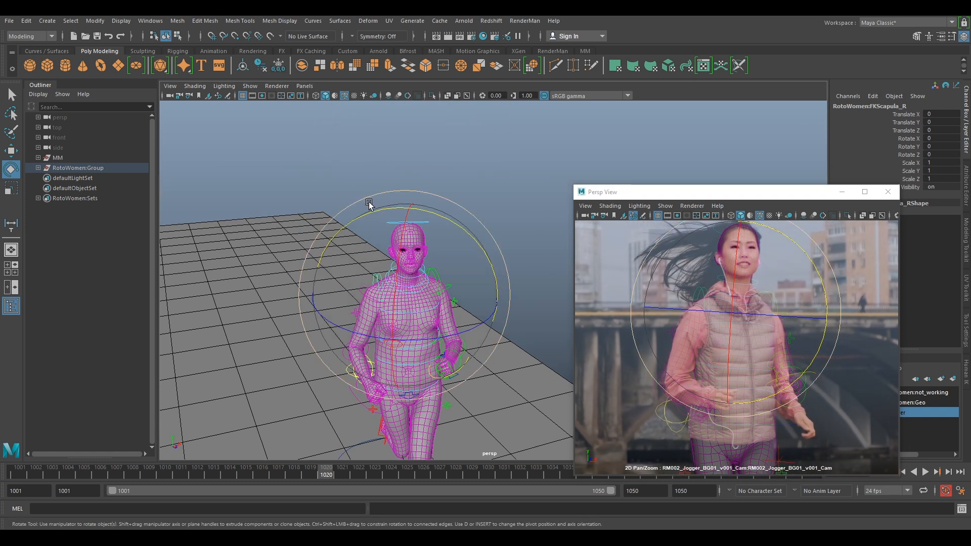
pyautogui.moveTo(369, 209); pyautogui.dragTo(362, 210)
pyautogui.hotkey('ctrl', 'z')
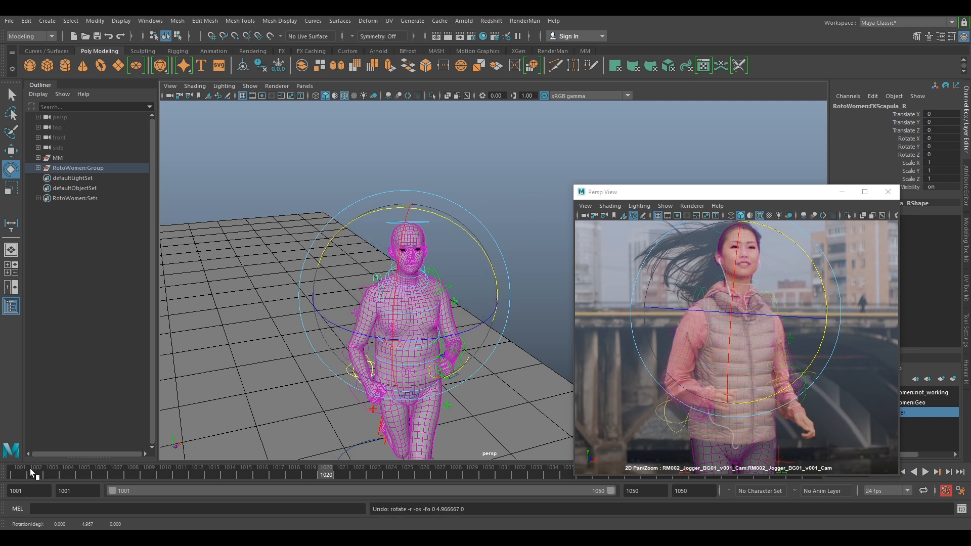
# Check the channel values of the left scapula control, FKScapula_L, and clear the selection.
pyautogui.click(467, 255)
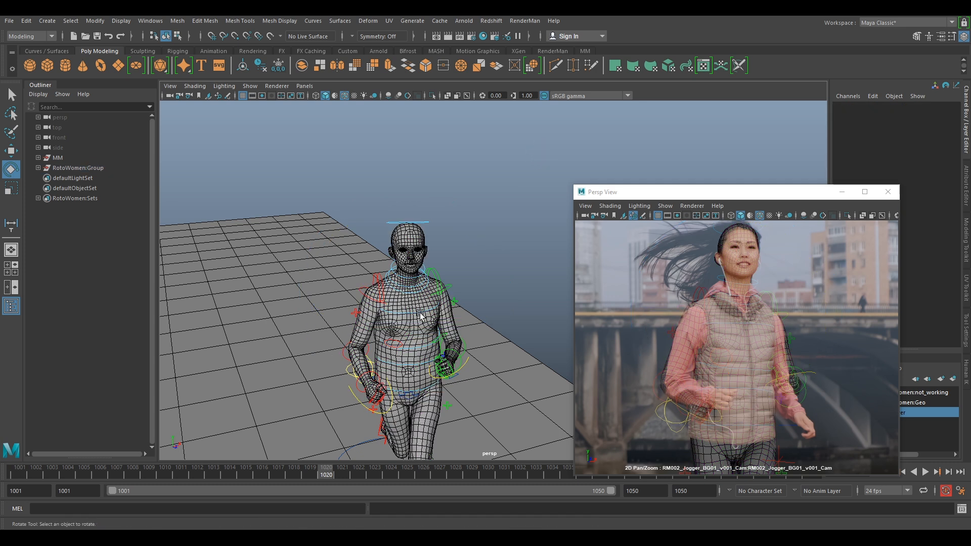
pyautogui.click(435, 279)
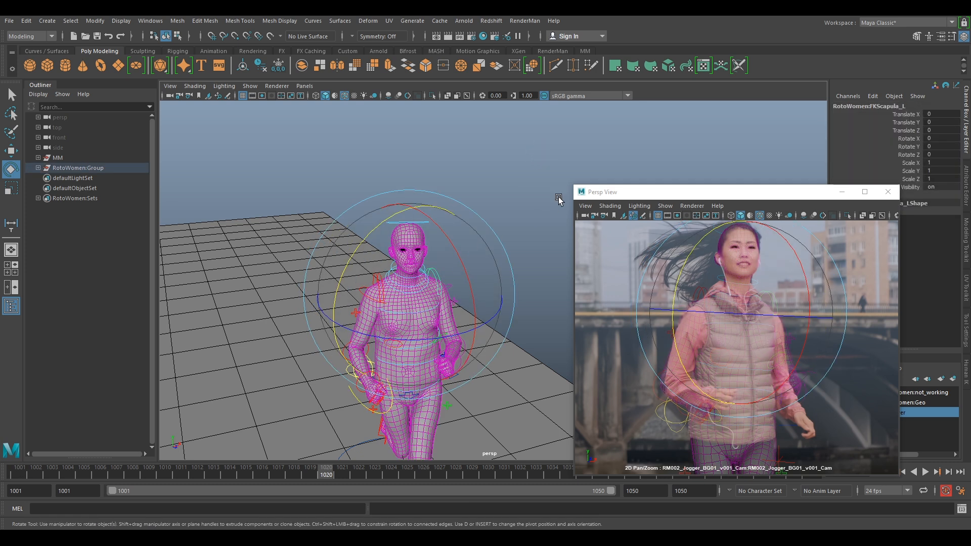
pyautogui.click(540, 222)
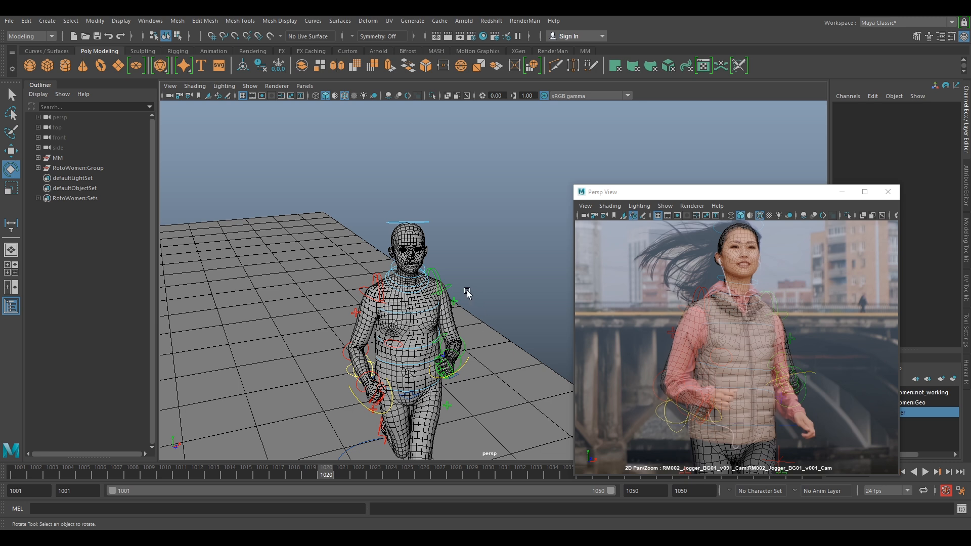
# Return to frame 1001 and examine the rig's pose and the right scapula control there, leaving nothing selected.
pyautogui.moveTo(312, 474); pyautogui.dragTo(0, 463)
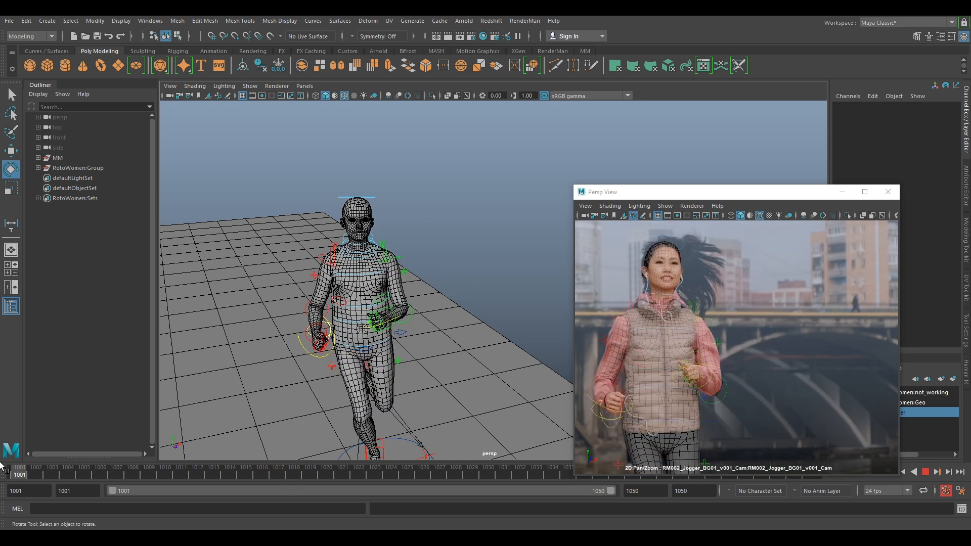
pyautogui.keyDown('alt'); pyautogui.moveTo(407, 380); pyautogui.dragTo(422, 210, button='middle'); pyautogui.keyUp('alt')
pyautogui.moveTo(42, 472); pyautogui.dragTo(1, 475)
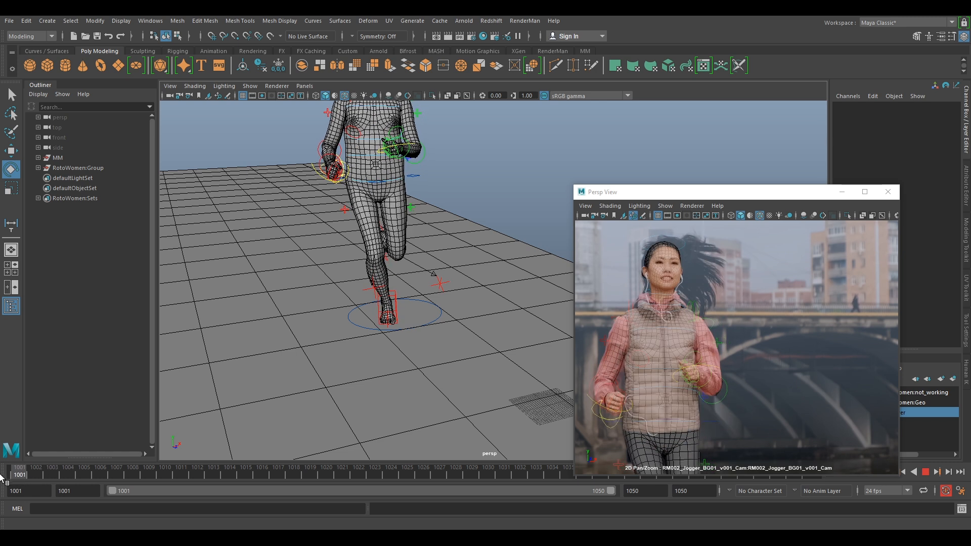
pyautogui.keyDown('alt'); pyautogui.moveTo(408, 199); pyautogui.dragTo(417, 293, button='middle'); pyautogui.keyUp('alt')
pyautogui.click(357, 168)
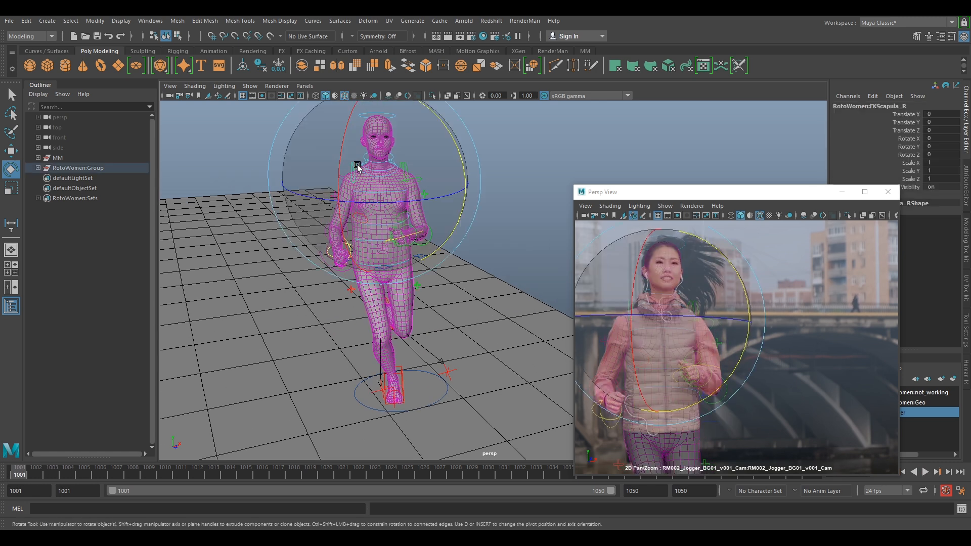
pyautogui.click(435, 148)
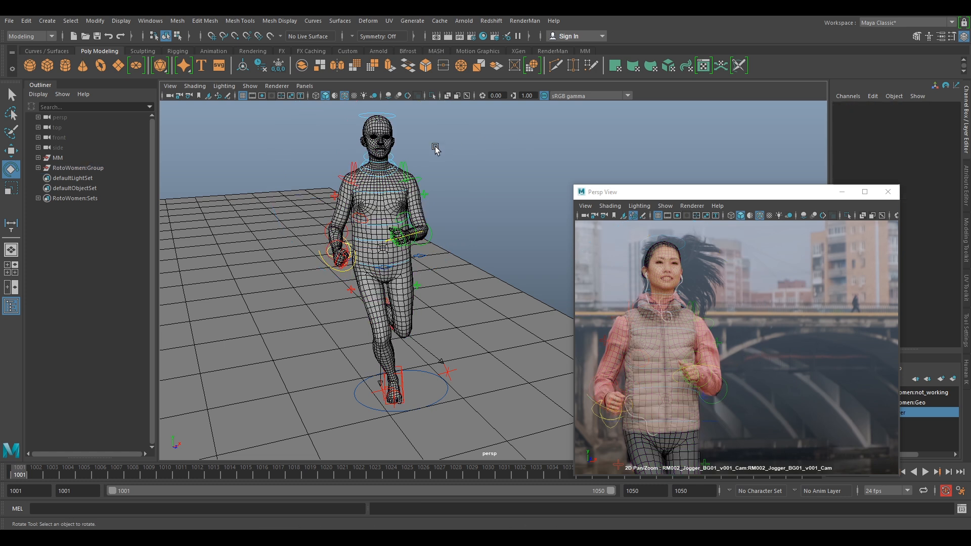
# Check the channel values of the left and right scapula and shoulder controls at frame 1001, one at a time.
pyautogui.click(405, 166)
pyautogui.click(542, 152)
pyautogui.click(424, 180)
pyautogui.click(512, 157)
pyautogui.click(339, 185)
pyautogui.click(535, 147)
pyautogui.click(396, 167)
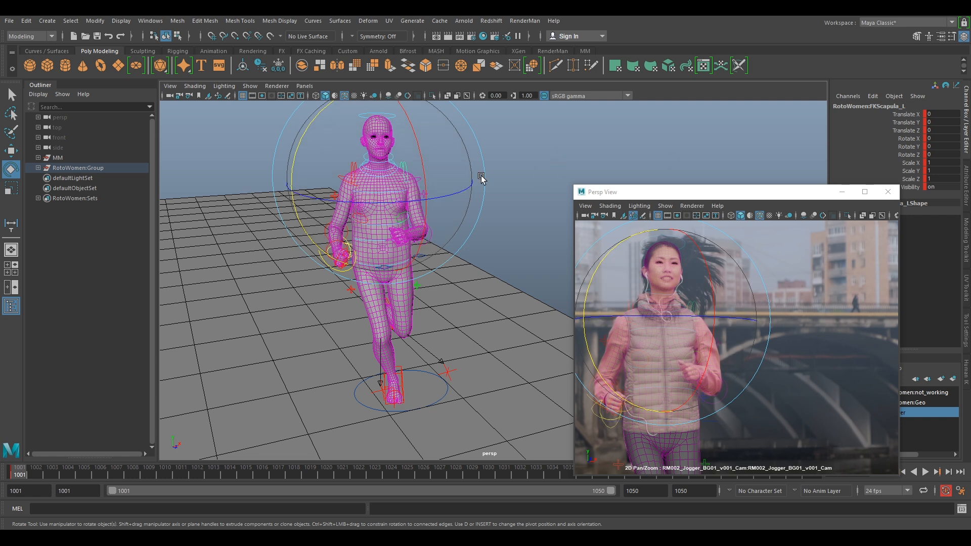
pyautogui.click(520, 210)
pyautogui.click(404, 169)
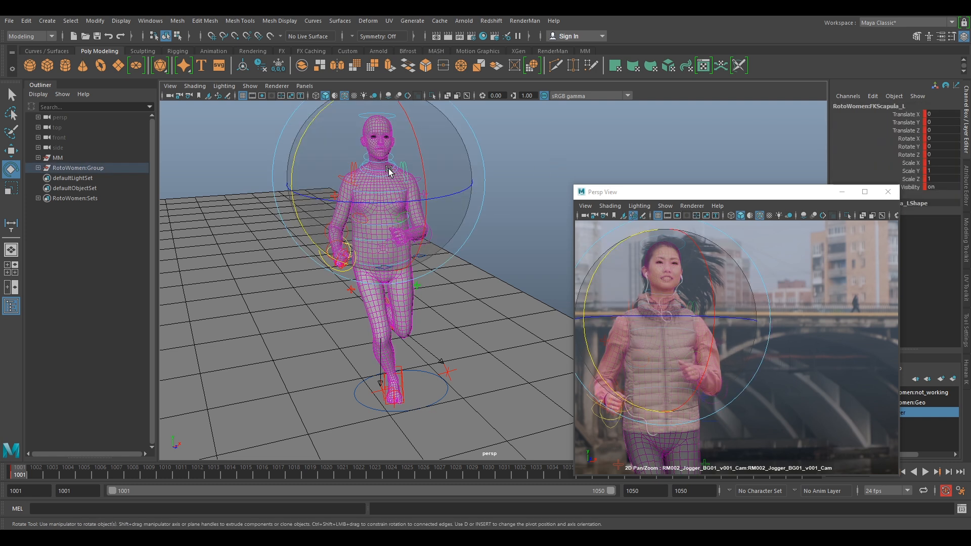
pyautogui.click(551, 165)
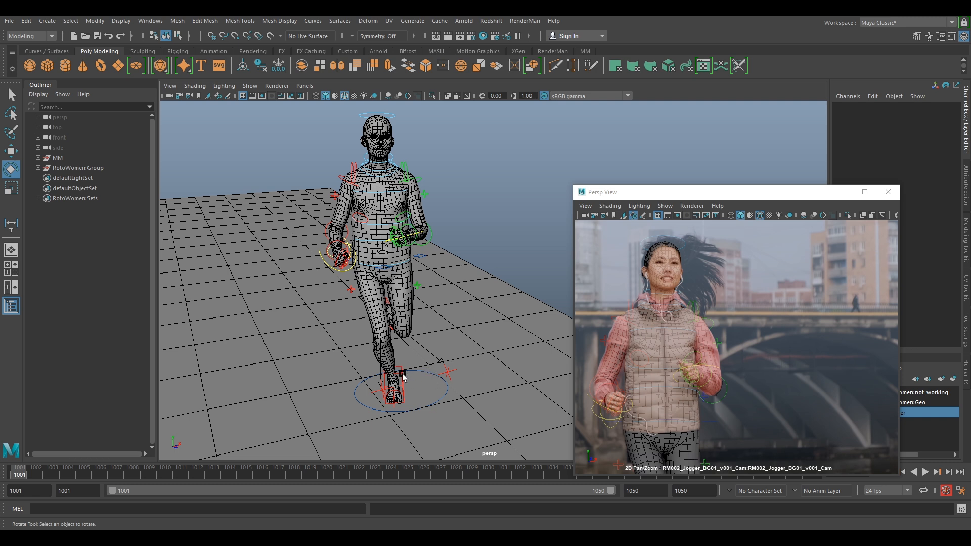
# Return to frame 1020 and rotate the right scapula control, FKScapula_R, to about Rotate Y 6.2.
pyautogui.click(403, 375)
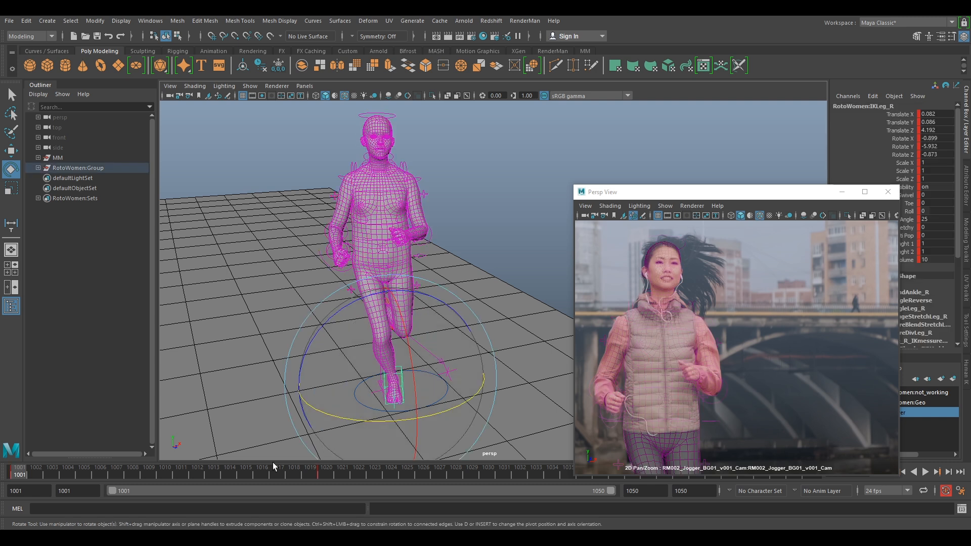
pyautogui.click(324, 477)
pyautogui.click(533, 205)
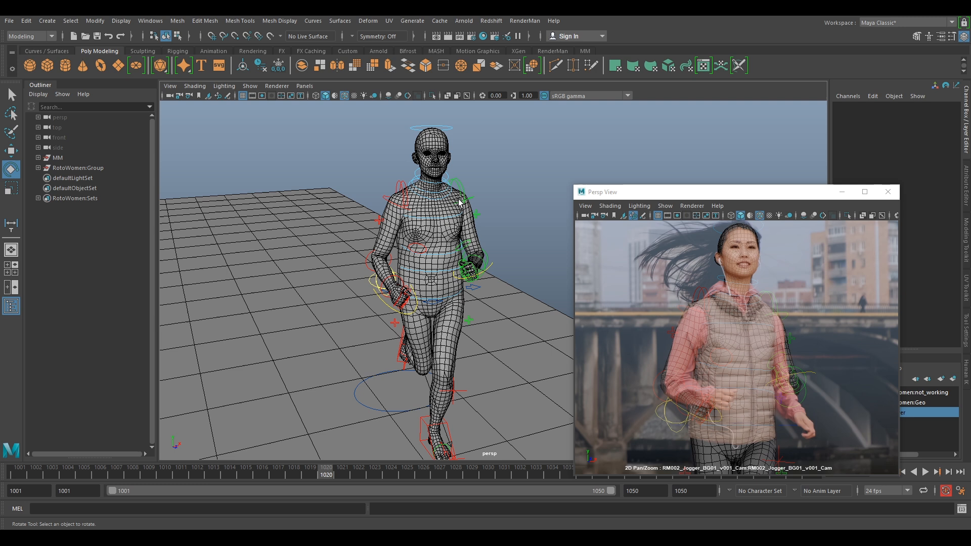
pyautogui.click(404, 189)
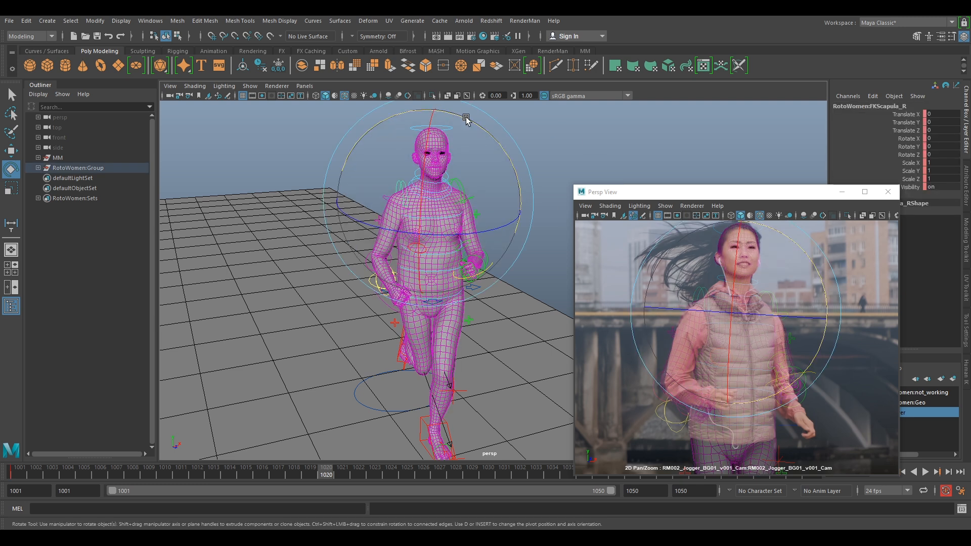
pyautogui.moveTo(466, 119); pyautogui.dragTo(434, 365)
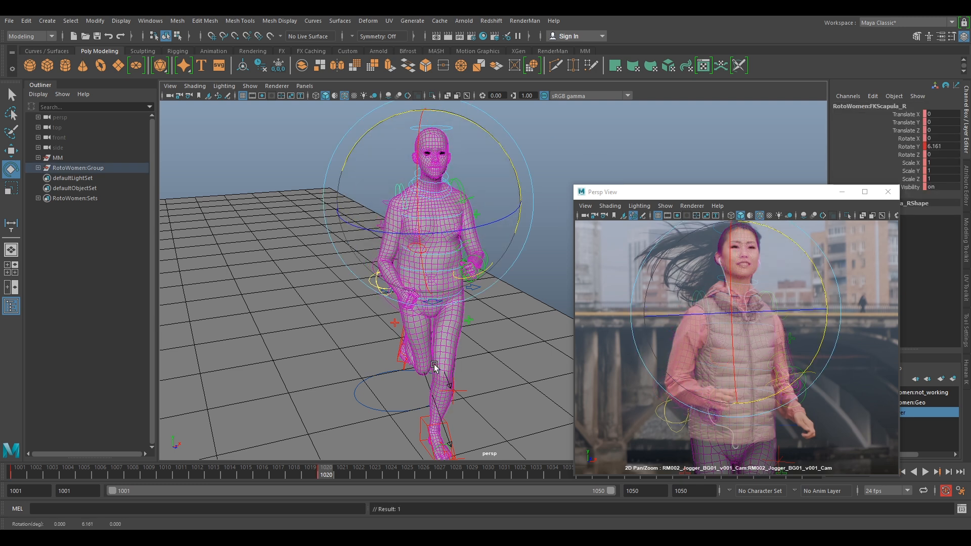
pyautogui.click(534, 165)
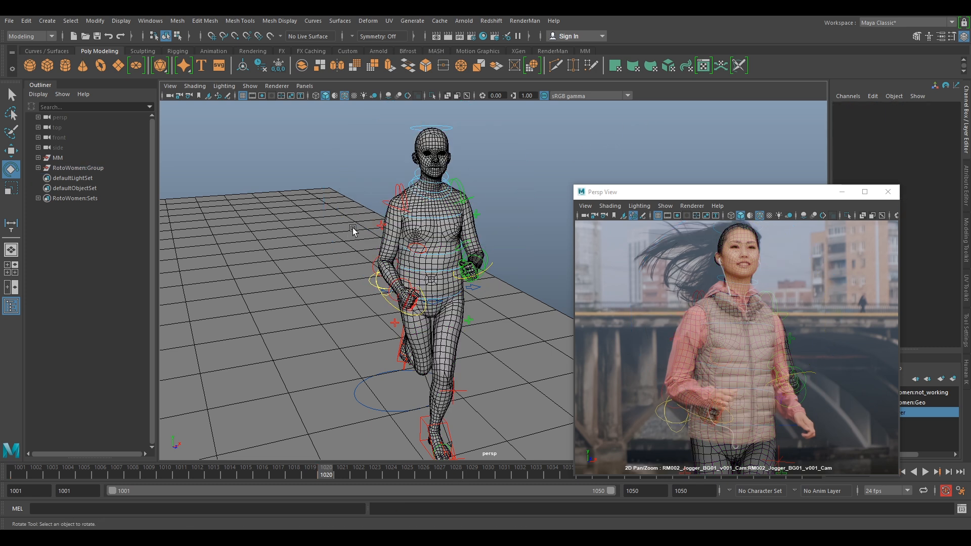
# Rotate the right shoulder control, FKShoulder_R, to about Rotate X 1.1, Y -21.1 and Z 12.5.
pyautogui.click(389, 204)
pyautogui.moveTo(324, 145); pyautogui.dragTo(335, 148)
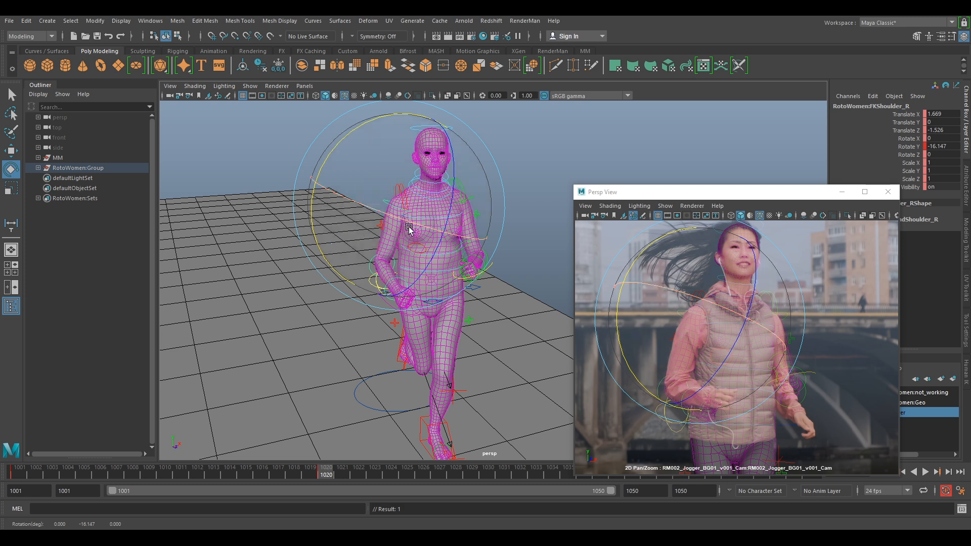
pyautogui.keyDown('alt'); pyautogui.moveTo(358, 284); pyautogui.dragTo(497, 294); pyautogui.keyUp('alt')
pyautogui.moveTo(398, 235); pyautogui.dragTo(395, 229)
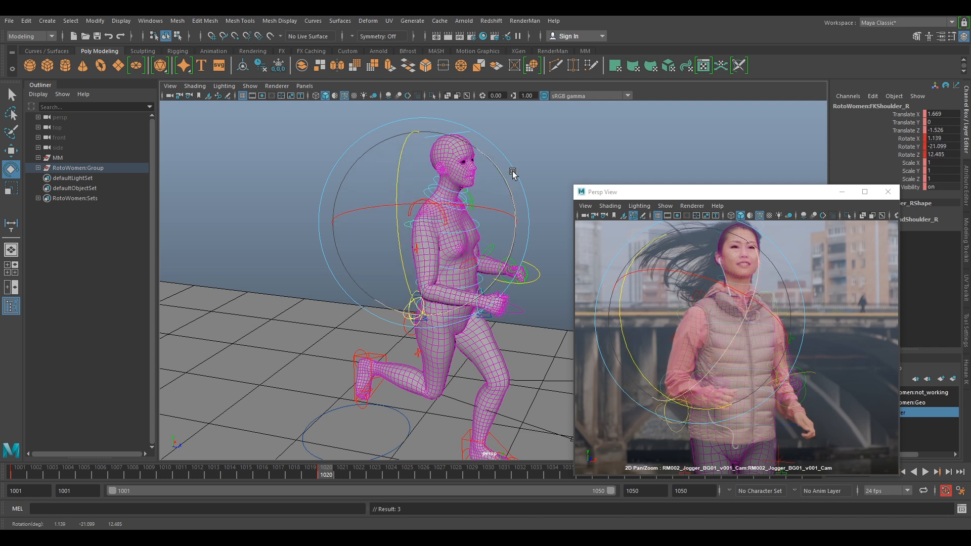
# Refine the FKShoulder_R rotation to about X 17.8, Y -8.4 and Z 22, matching the jogger's right upper arm.
pyautogui.moveTo(503, 175); pyautogui.dragTo(507, 243)
pyautogui.moveTo(707, 247); pyautogui.dragTo(671, 252)
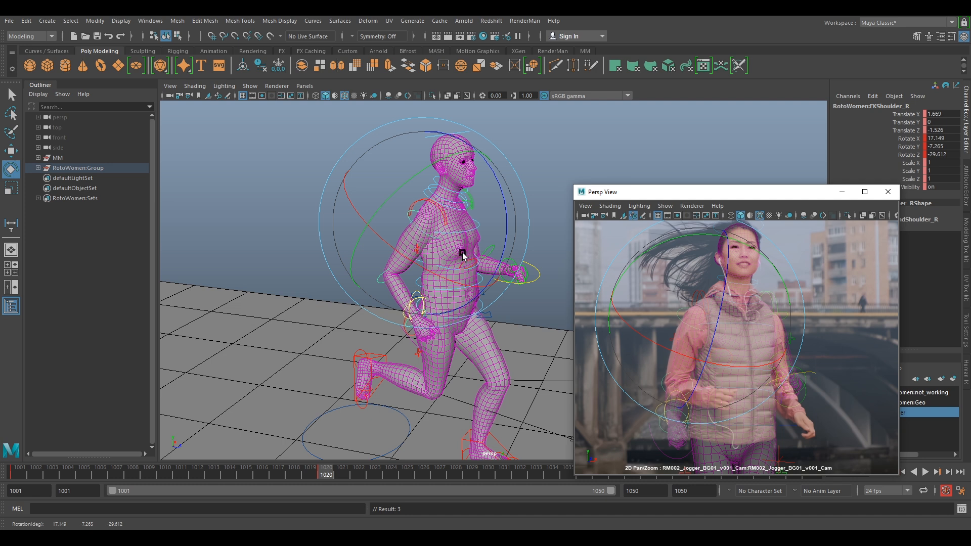
pyautogui.moveTo(502, 252); pyautogui.dragTo(445, 208)
pyautogui.moveTo(485, 246); pyautogui.dragTo(489, 236)
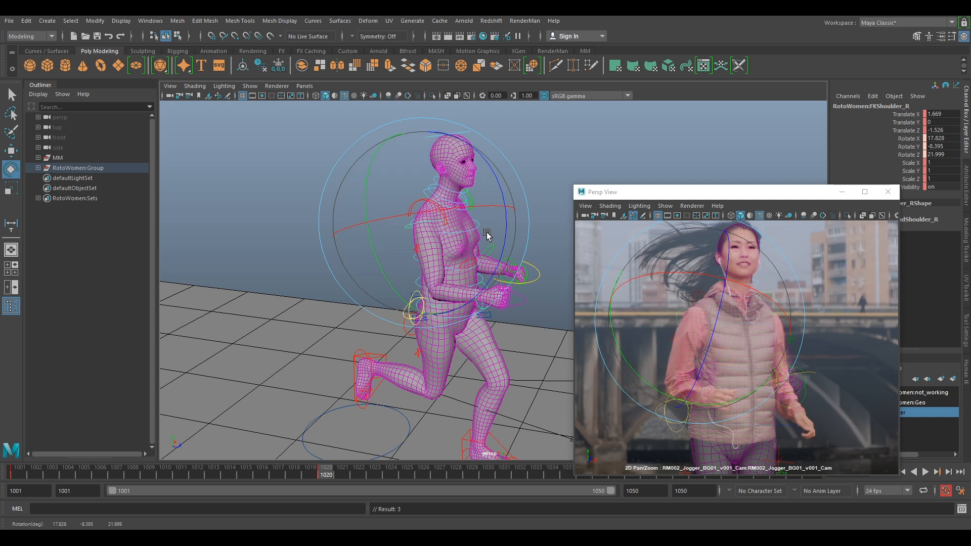
pyautogui.moveTo(376, 182)
pyautogui.mouseDown()
pyautogui.moveTo(366, 207)
pyautogui.moveTo(364, 193)
pyautogui.mouseUp()
pyautogui.click(544, 140)
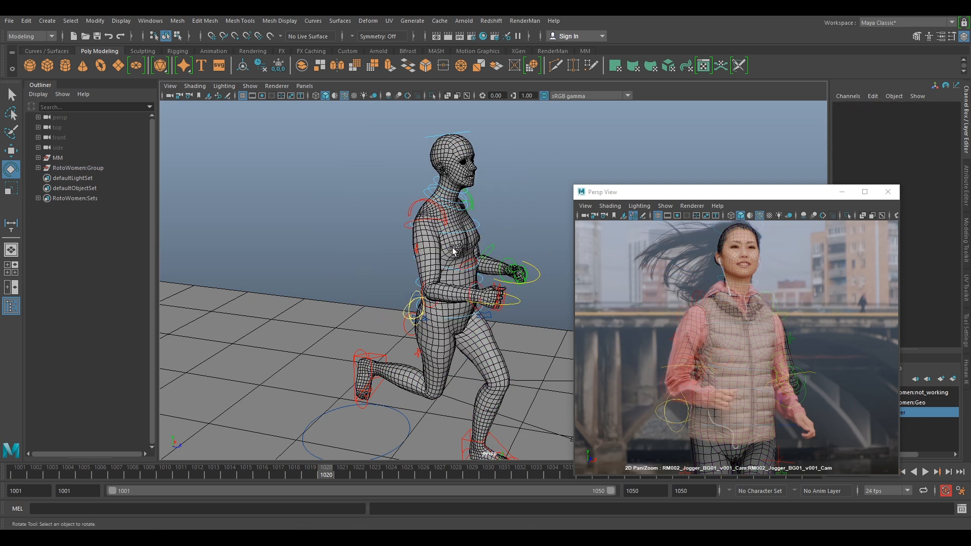
# Rotate the right elbow control, FKElbow_R, to about X -9.8, Y 22.2 and Z 41.7 to match the jogger's forearm.
pyautogui.click(426, 290)
pyautogui.moveTo(481, 283); pyautogui.dragTo(508, 292)
pyautogui.scroll(6, 772, 390)
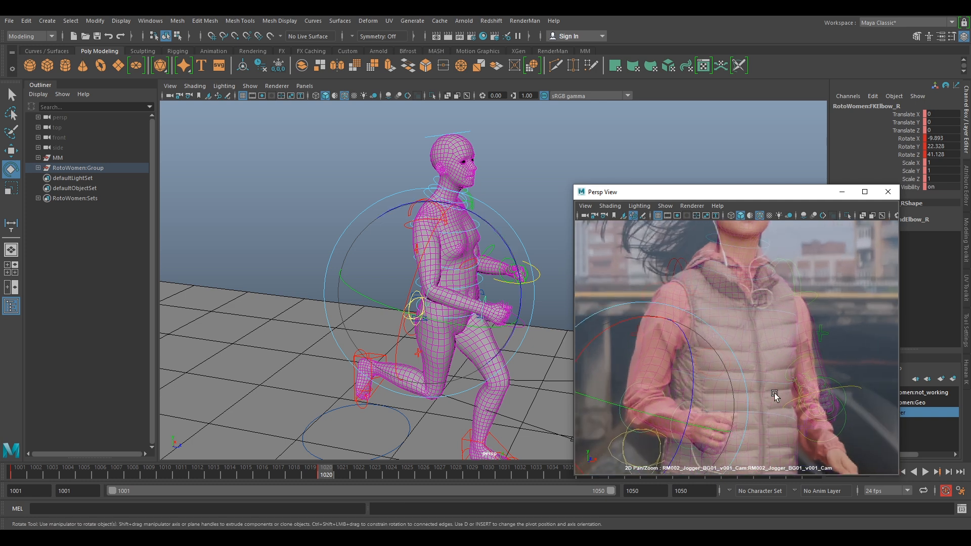
pyautogui.moveTo(681, 362); pyautogui.dragTo(663, 353)
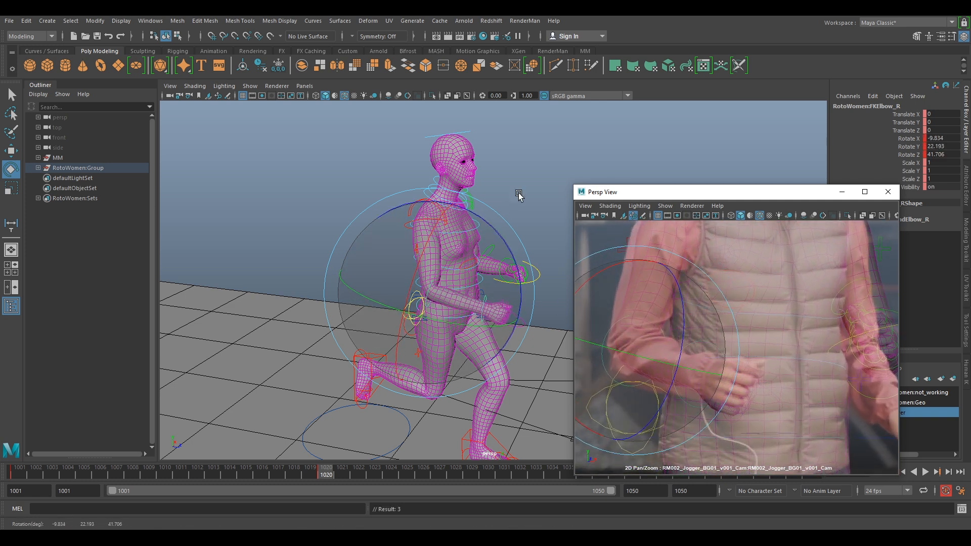
pyautogui.click(519, 195)
# Adjust the right shoulder control, FKShoulder_R, to about Rotate X 22.9, Y -13.7 and Z 20.3.
pyautogui.click(422, 221)
pyautogui.moveTo(373, 215); pyautogui.dragTo(375, 231)
pyautogui.moveTo(456, 241); pyautogui.dragTo(494, 270)
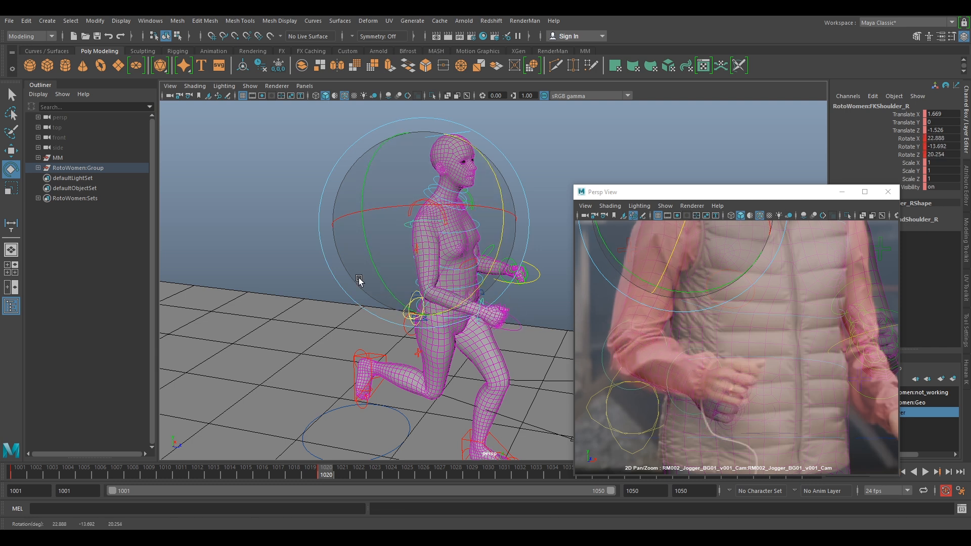
pyautogui.click(273, 219)
# Bend the right elbow control, FKElbow_R, to about Rotate X -13.3, Y 23.8 and Z 45.2.
pyautogui.click(426, 294)
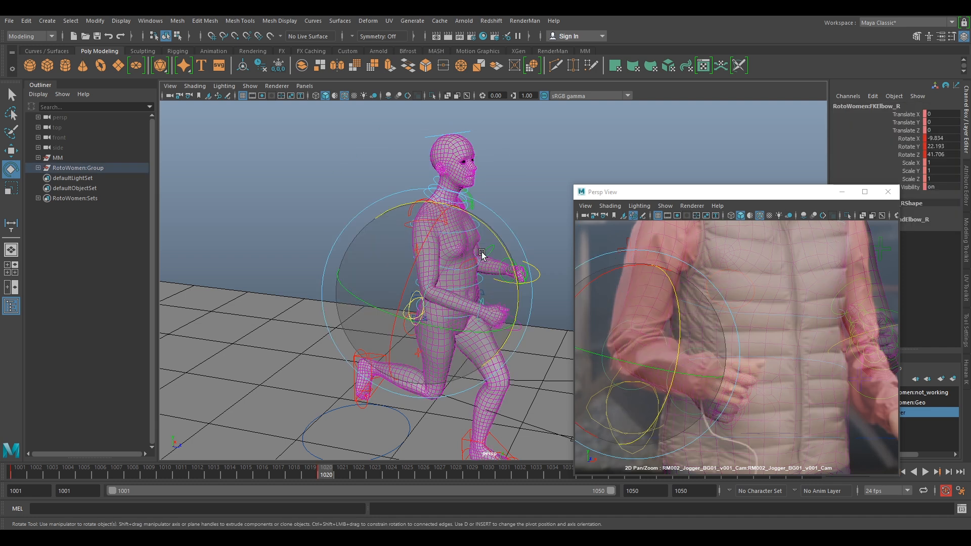
pyautogui.moveTo(508, 260); pyautogui.dragTo(489, 274)
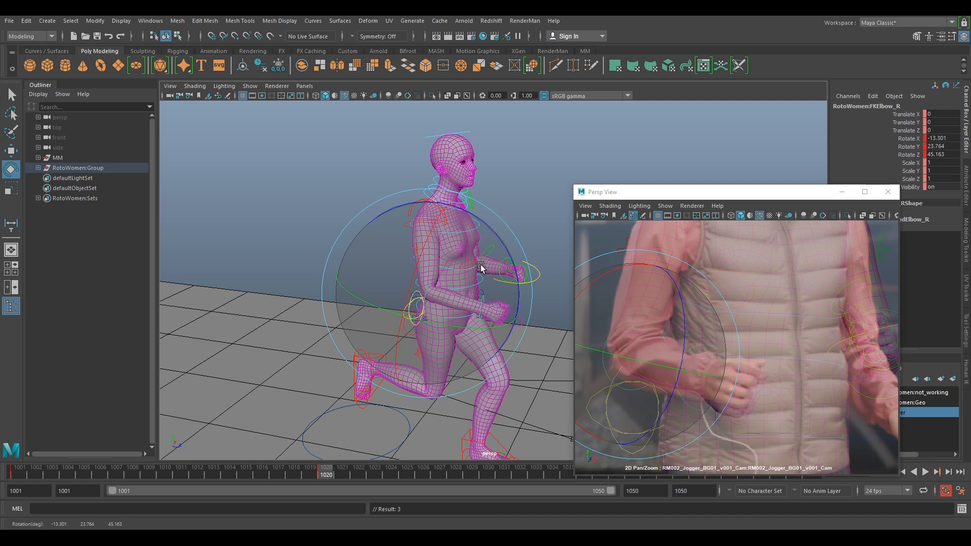
pyautogui.click(284, 197)
# Rotate the right wrist control, FKWrist_R, to about X 0.5, Y -1.3 and Z 8.3 to align the hand.
pyautogui.click(481, 305)
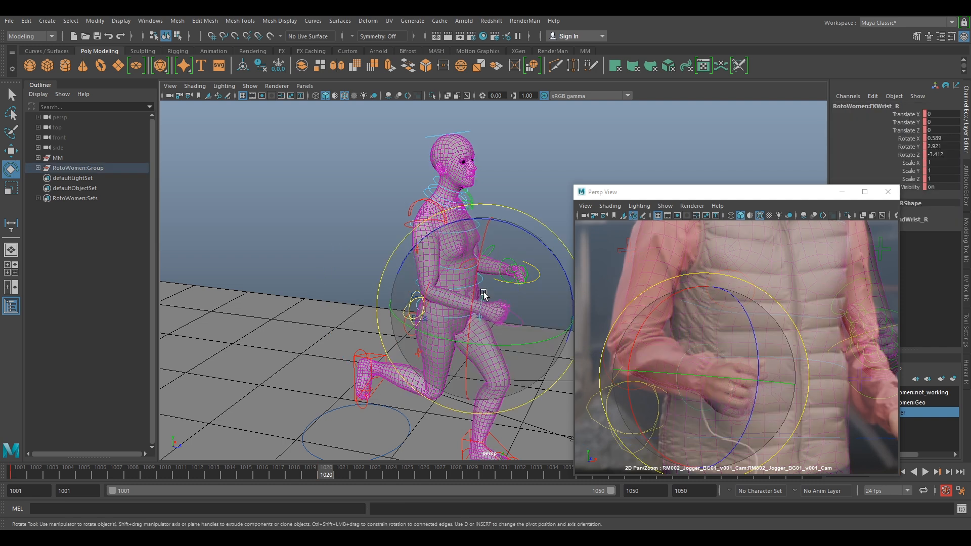
pyautogui.moveTo(718, 343); pyautogui.dragTo(716, 332)
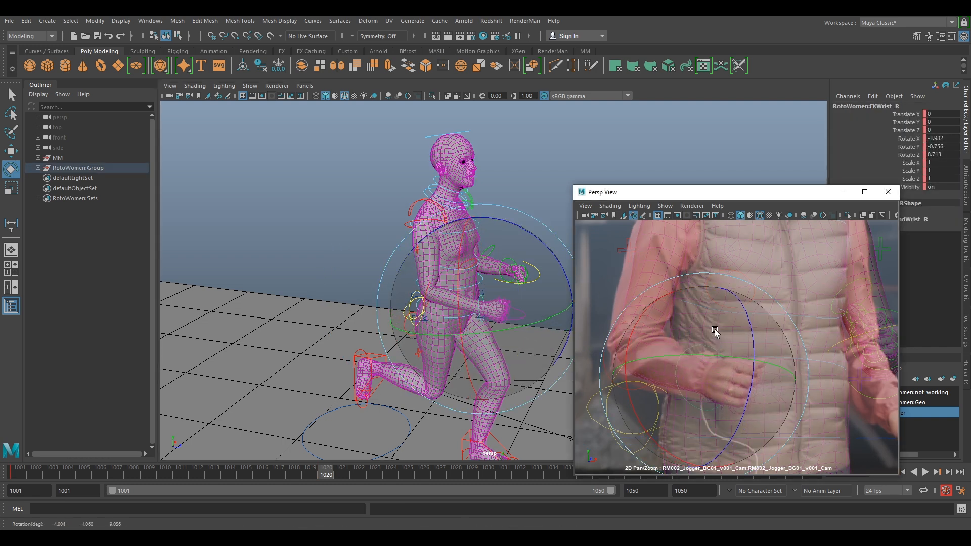
pyautogui.moveTo(678, 396); pyautogui.dragTo(667, 389)
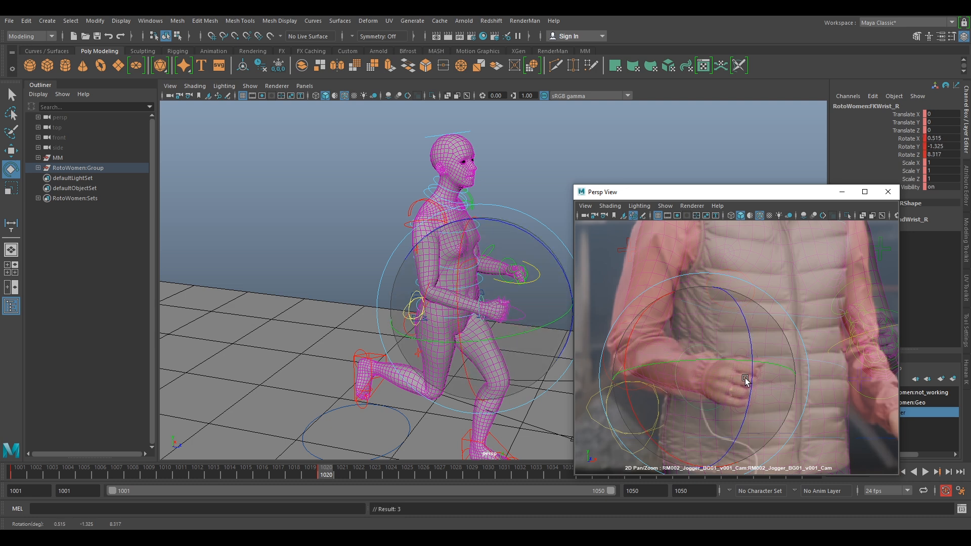
# Rotate the left scapula control slightly to fit the jogger's left shoulder at frame 1020.
pyautogui.press('\\')
pyautogui.moveTo(822, 396); pyautogui.dragTo(701, 319, button='right')
pyautogui.moveTo(757, 312); pyautogui.dragTo(721, 351, button='middle')
pyautogui.moveTo(763, 317); pyautogui.dragTo(804, 332, button='right')
pyautogui.keyDown('alt'); pyautogui.moveTo(445, 245); pyautogui.dragTo(492, 250); pyautogui.keyUp('alt')
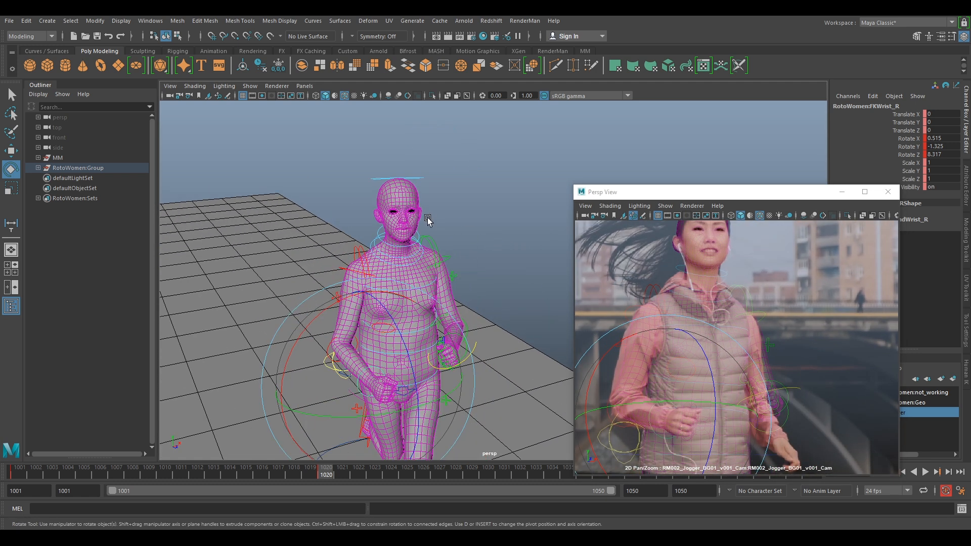
pyautogui.click(435, 237)
pyautogui.moveTo(360, 211); pyautogui.dragTo(372, 211)
pyautogui.click(515, 188)
# Rotate the left shoulder control, FKShoulder_L, to bring the left upper arm in line with the jogger's arm.
pyautogui.keyDown('alt'); pyautogui.moveTo(521, 239); pyautogui.dragTo(472, 243); pyautogui.keyUp('alt')
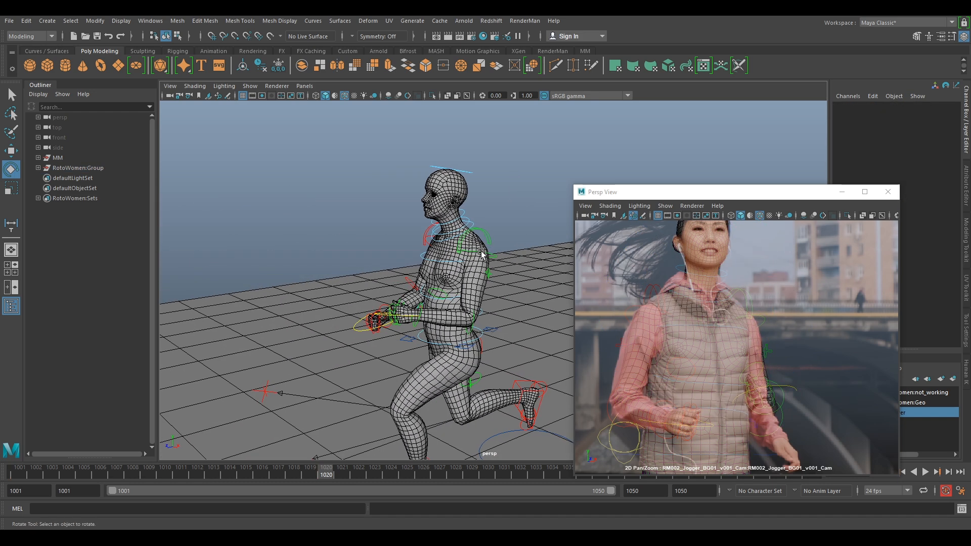
pyautogui.click(481, 254)
pyautogui.moveTo(392, 250); pyautogui.dragTo(418, 322)
pyautogui.moveTo(496, 233); pyautogui.dragTo(532, 232)
pyautogui.click(547, 322)
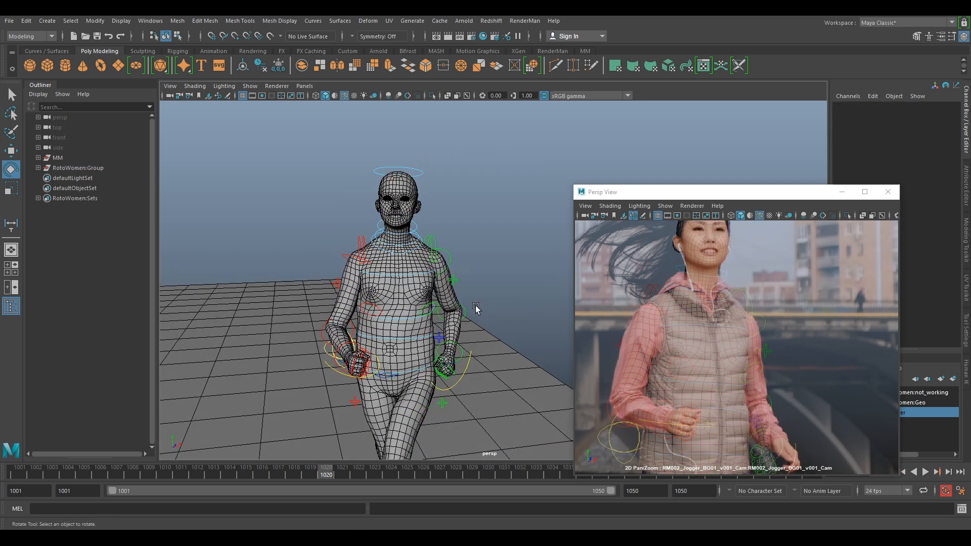
# Rotate the left elbow control, FKElbow_L, to about X 1.4, Y -0.2 and Z 61.2 to follow the jogger's lowered forearm.
pyautogui.click(467, 310)
pyautogui.moveTo(788, 403); pyautogui.dragTo(804, 402)
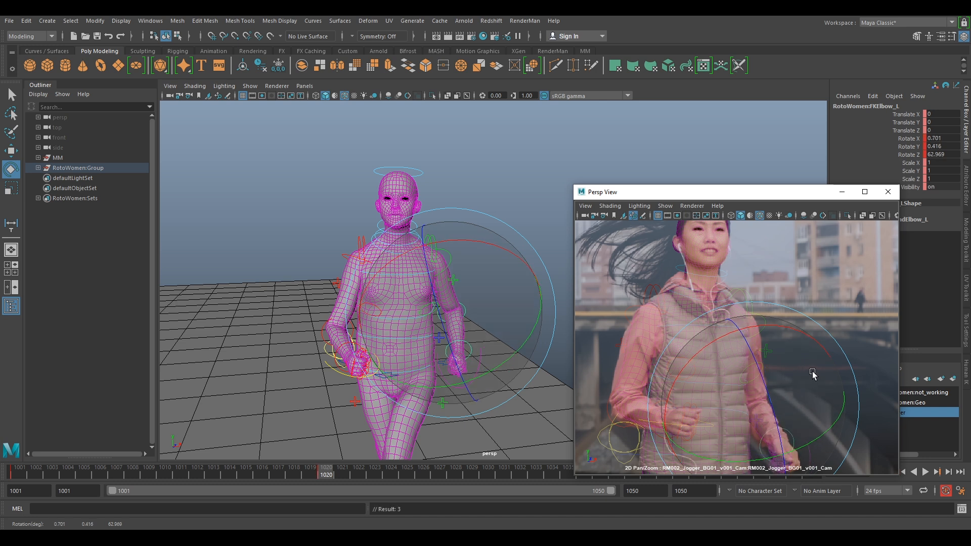
pyautogui.moveTo(817, 417); pyautogui.dragTo(793, 392, button='right')
pyautogui.moveTo(793, 392); pyautogui.dragTo(749, 281, button='middle')
pyautogui.moveTo(748, 282); pyautogui.dragTo(803, 352, button='right')
pyautogui.moveTo(803, 352); pyautogui.dragTo(847, 426, button='middle')
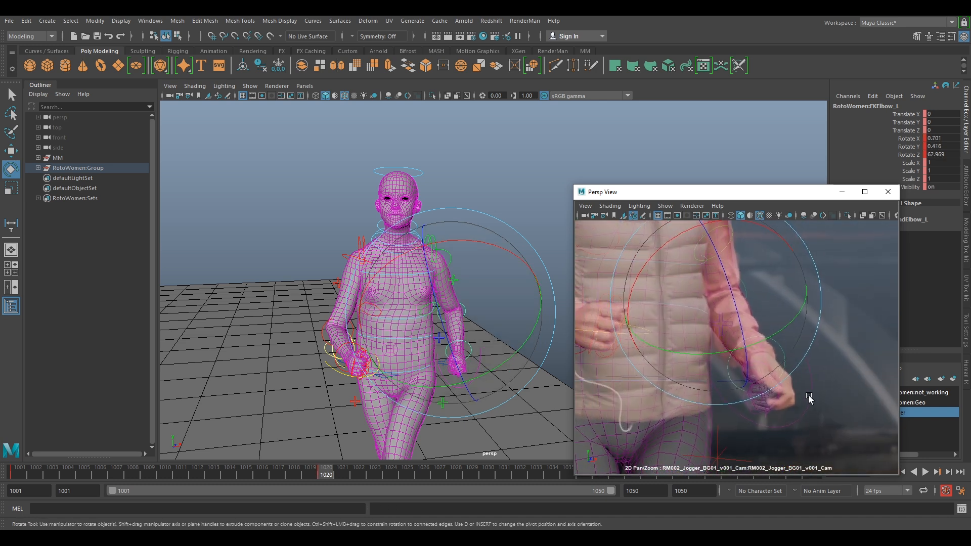
pyautogui.moveTo(714, 322); pyautogui.dragTo(716, 326)
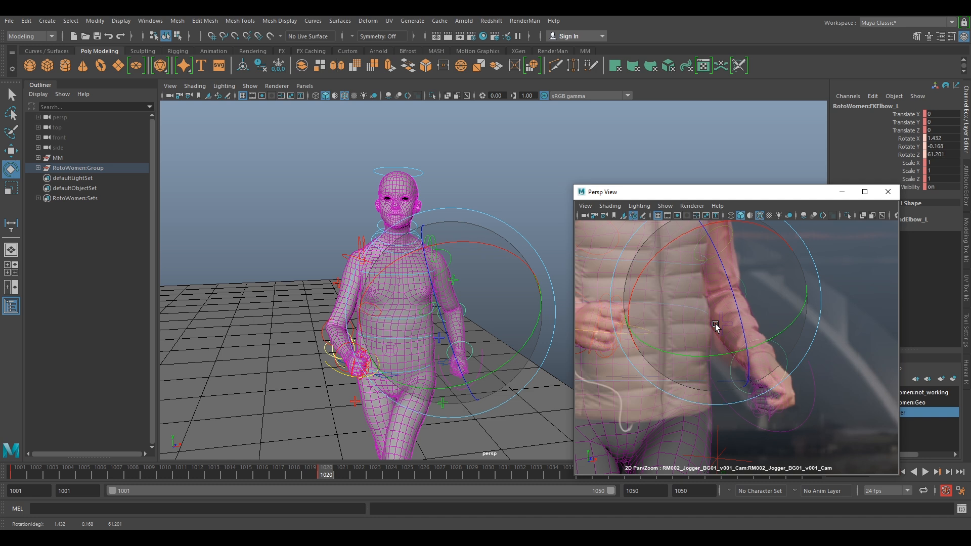
pyautogui.click(464, 237)
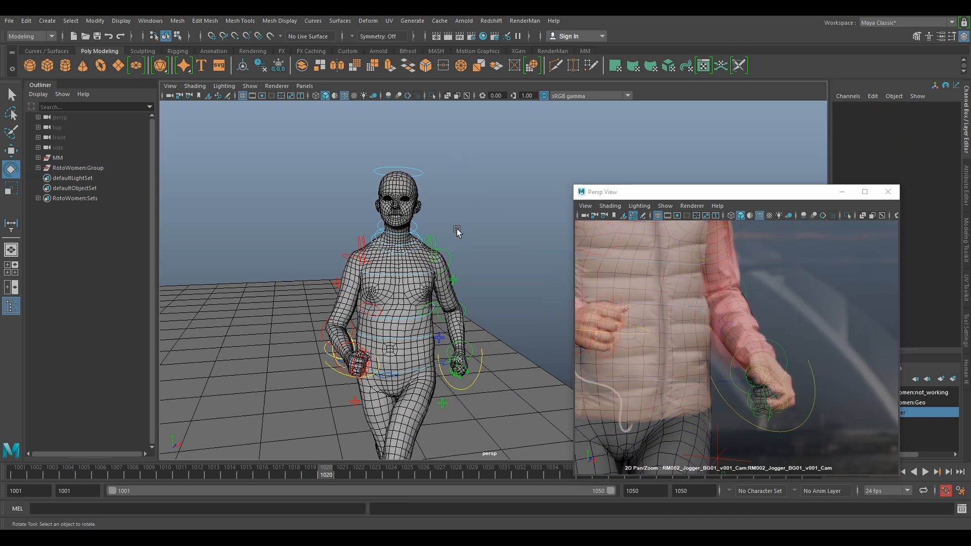
# Fine-tune FKShoulder_L to about X -2.8, Y -13.8, Z -26.4 and FKElbow_L to about X 4.1, Y -0.7, Z 60.9.
pyautogui.click(452, 258)
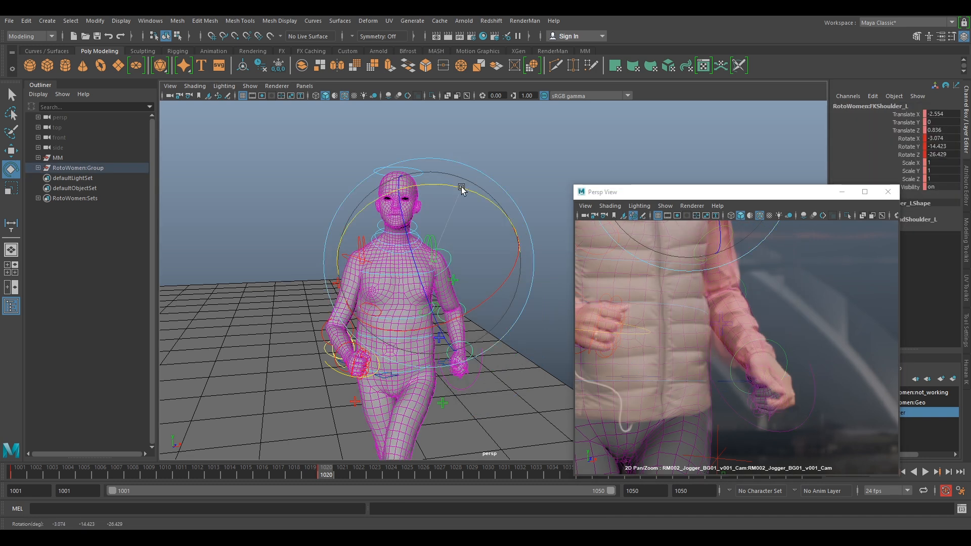
pyautogui.moveTo(462, 187); pyautogui.dragTo(463, 187)
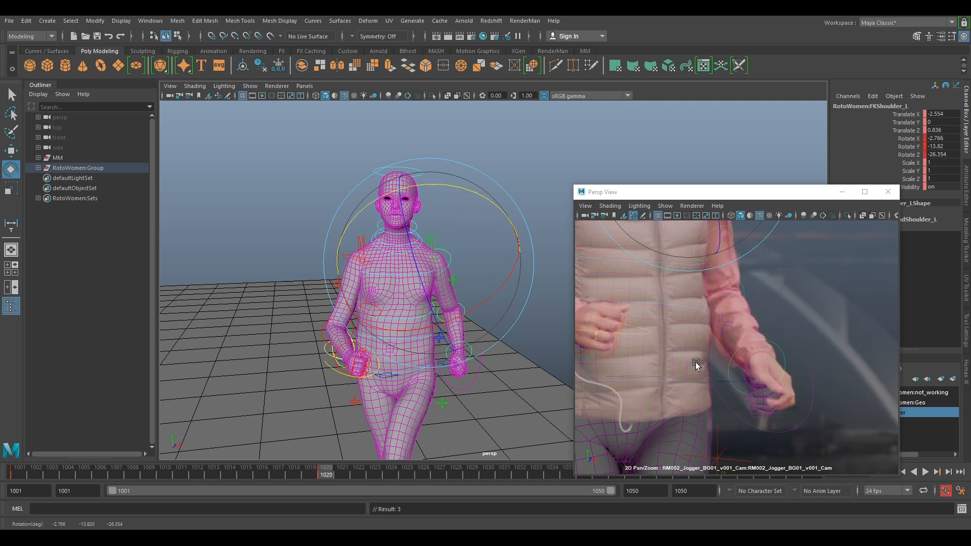
pyautogui.click(761, 332)
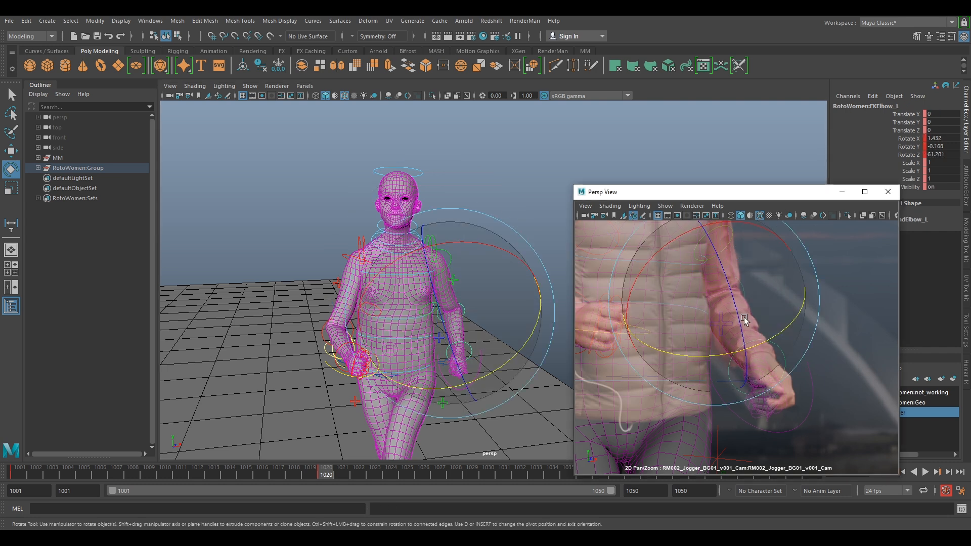
pyautogui.moveTo(754, 323); pyautogui.dragTo(757, 324)
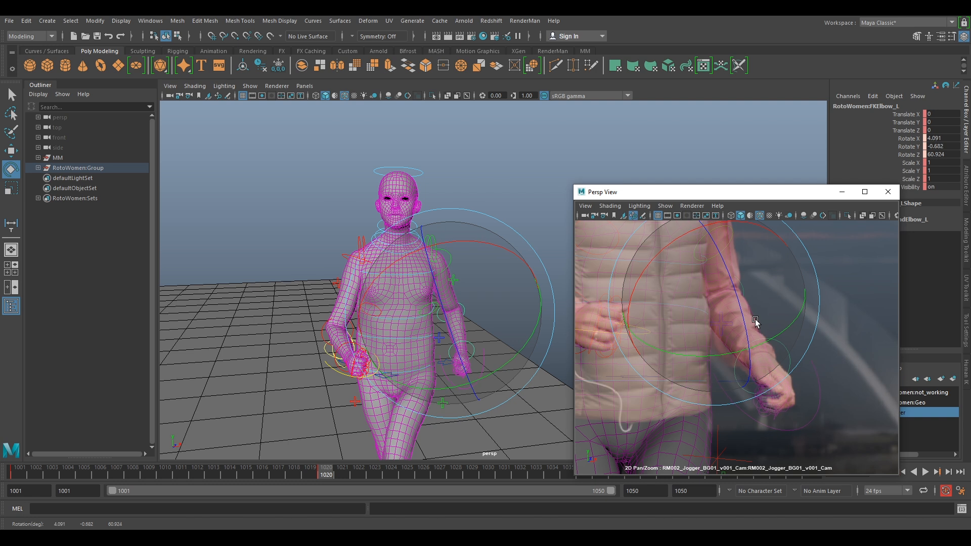
pyautogui.click(811, 364)
# Rotate the left wrist control, FKWrist_L, to about X -12.4, Y -10.8 and Z -7.2 to match the jogger's hand.
pyautogui.click(783, 348)
pyautogui.moveTo(773, 369); pyautogui.dragTo(785, 365)
pyautogui.moveTo(711, 306); pyautogui.dragTo(763, 380)
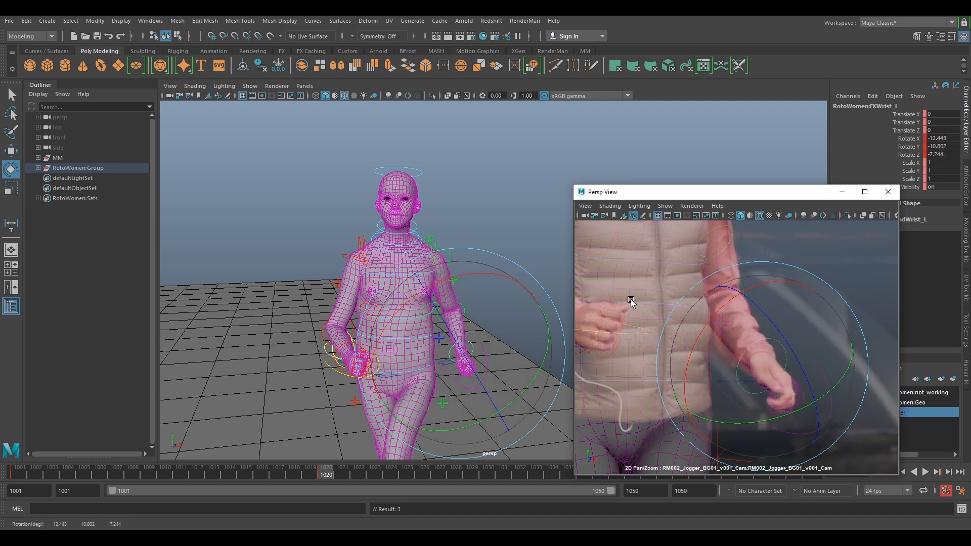
pyautogui.click(523, 221)
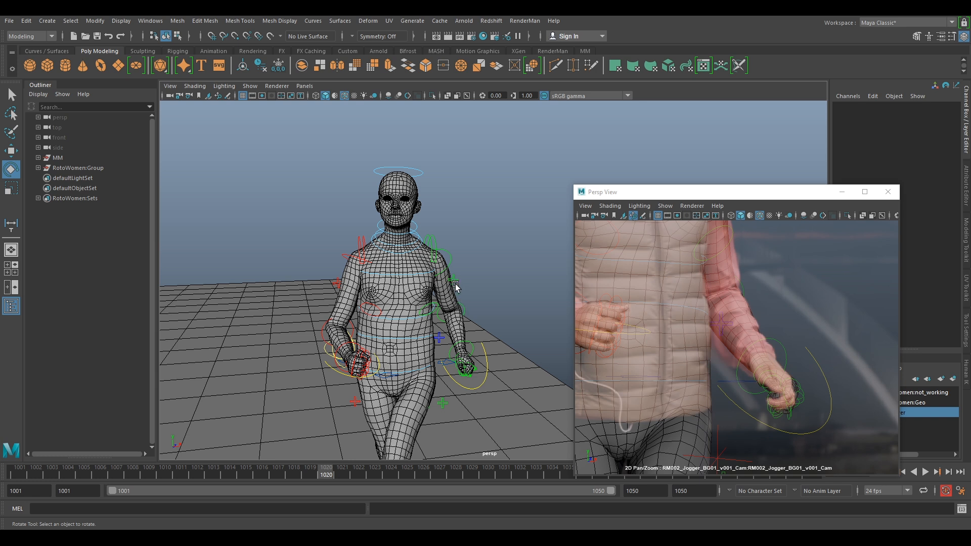
pyautogui.scroll(-3, 715, 310)
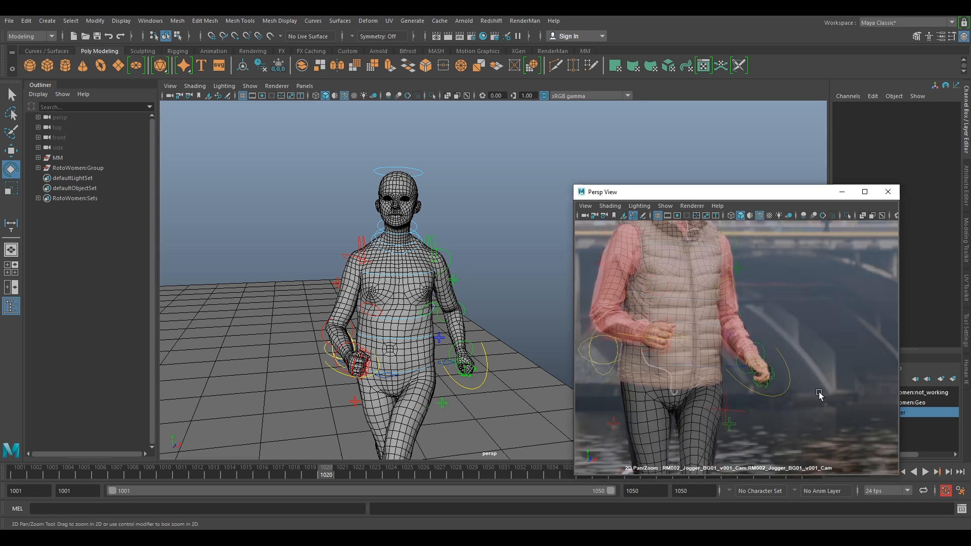
# Select the rig's controls and flip between the keyed poses at frames 1001 and 1020 to compare them with the jogger footage.
pyautogui.scroll(-4, 819, 394)
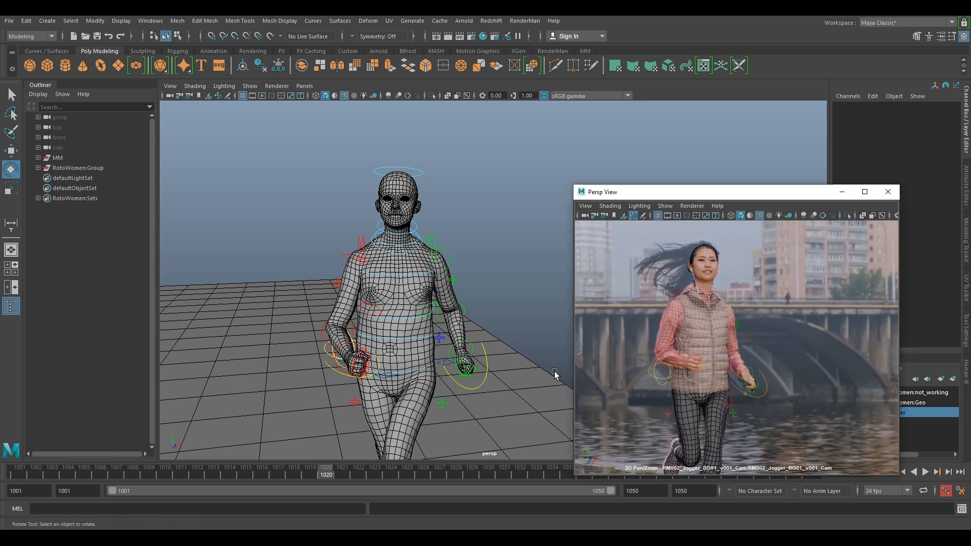
pyautogui.click(470, 345)
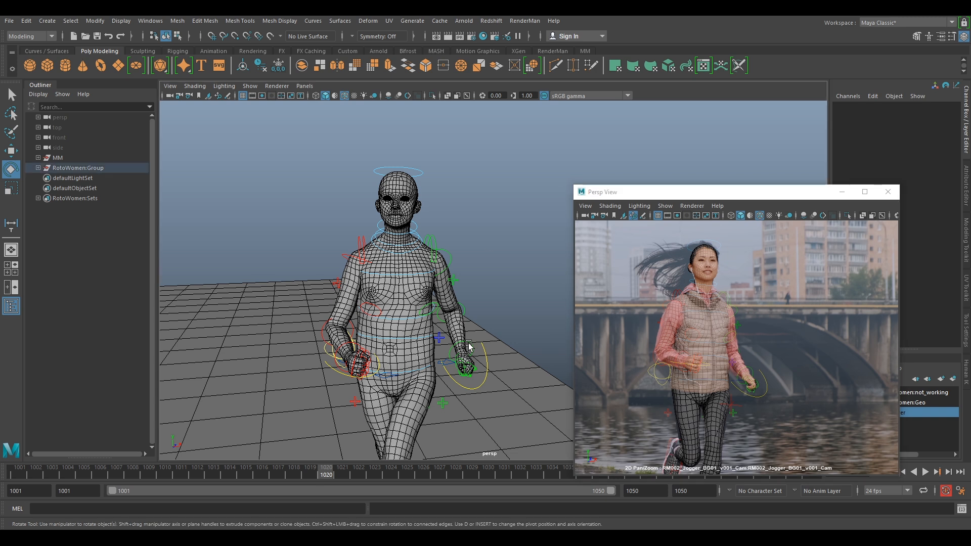
pyautogui.middleClick(815, 333)
pyautogui.press(',')
pyautogui.press('.')
pyautogui.press(',')
pyautogui.press('.')
pyautogui.scroll(-5, 516, 361)
pyautogui.keyDown('alt'); pyautogui.moveTo(472, 347); pyautogui.dragTo(540, 412); pyautogui.keyUp('alt')
pyautogui.press(',')
pyautogui.press('.')
pyautogui.press(',')
pyautogui.press('.')
pyautogui.press(',')
pyautogui.moveTo(52, 473); pyautogui.dragTo(35, 484)
pyautogui.moveTo(310, 502); pyautogui.dragTo(15, 481)
pyautogui.press('.')
pyautogui.press('.')
pyautogui.press('.')
pyautogui.press('.')
pyautogui.press('.')
pyautogui.press('.')
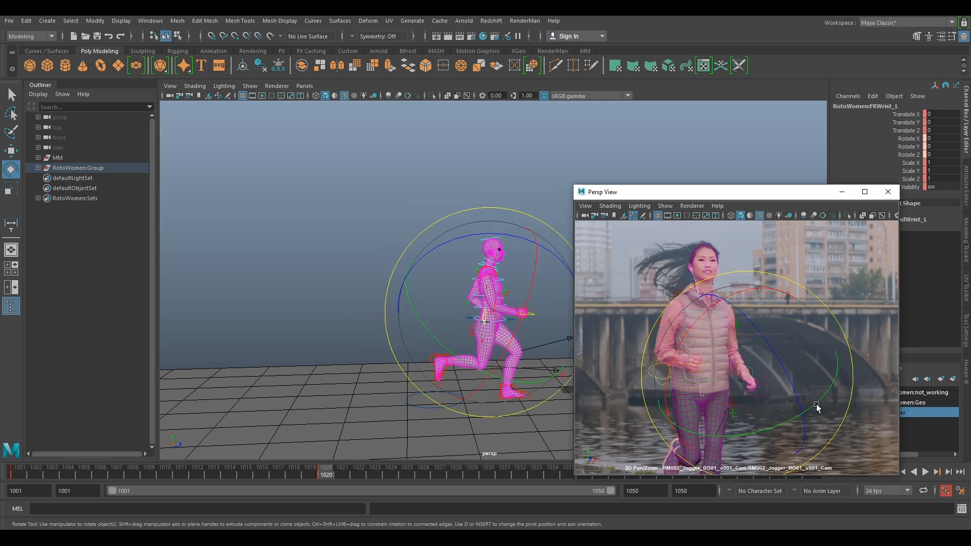
pyautogui.press('.')
pyautogui.press('.')
pyautogui.press('.')
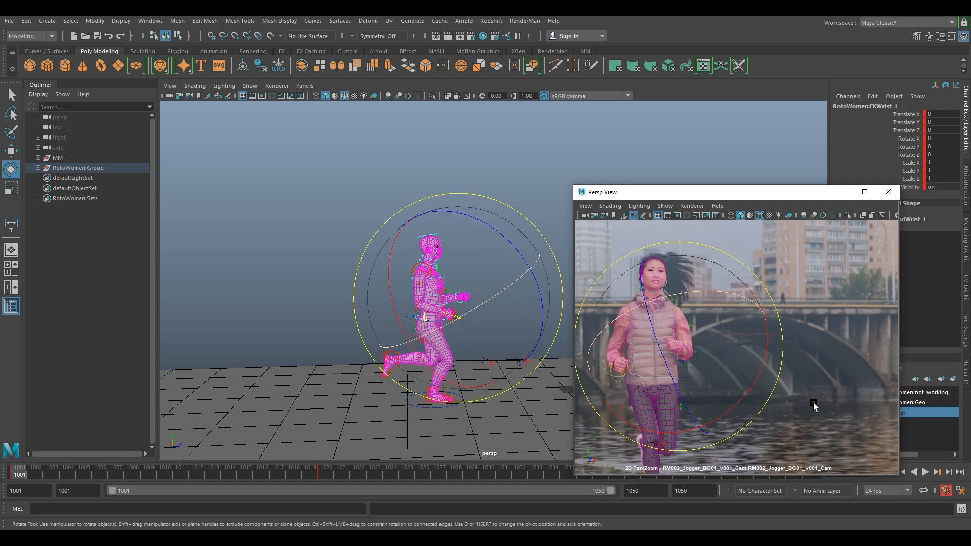
pyautogui.press('.')
pyautogui.press('.')
pyautogui.press('.')
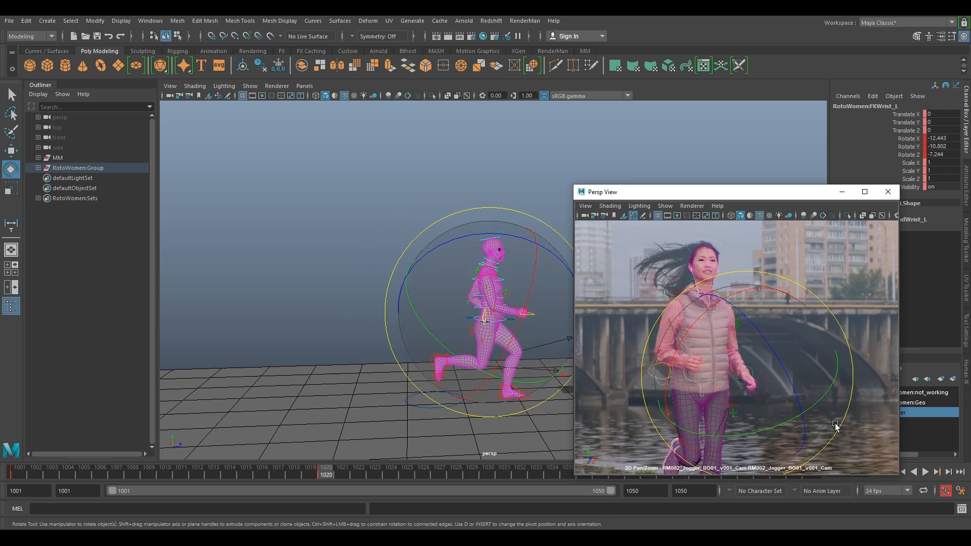
# Carry the frame 1020 pose over to frame 1040 and clear the selection.
pyautogui.moveTo(757, 194); pyautogui.dragTo(768, 166)
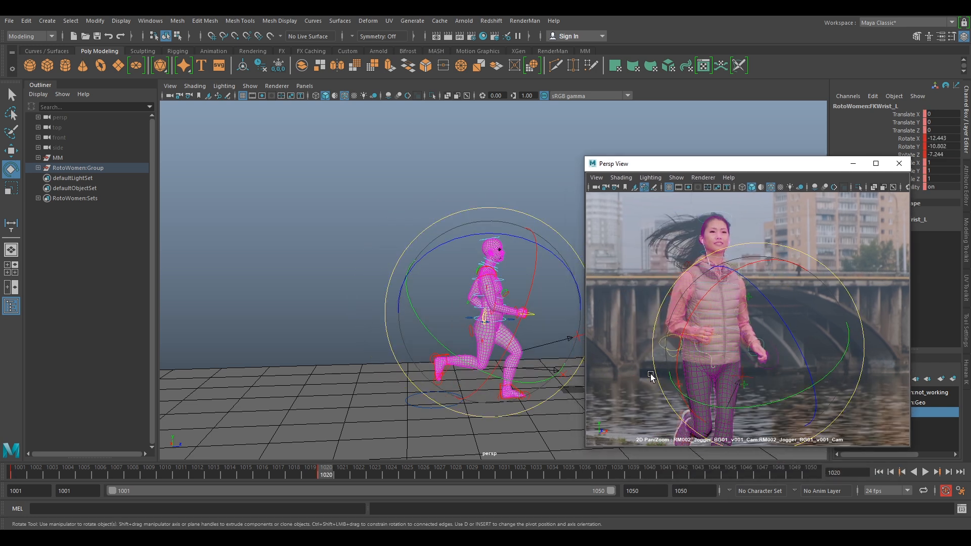
pyautogui.middleClick(642, 471)
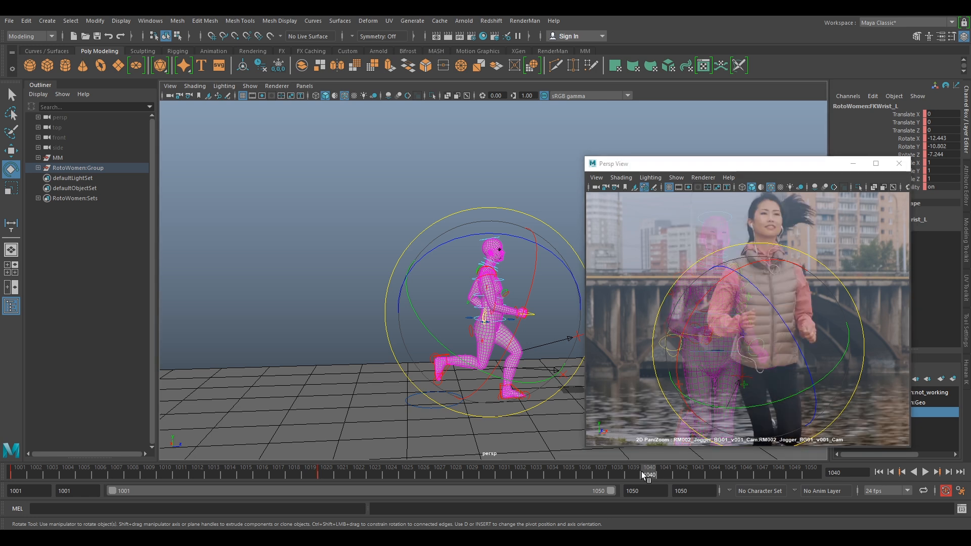
pyautogui.keyDown('alt'); pyautogui.moveTo(480, 308); pyautogui.dragTo(522, 245); pyautogui.keyUp('alt')
pyautogui.click(522, 200)
pyautogui.keyDown('alt'); pyautogui.moveTo(413, 322); pyautogui.dragTo(457, 325); pyautogui.keyUp('alt')
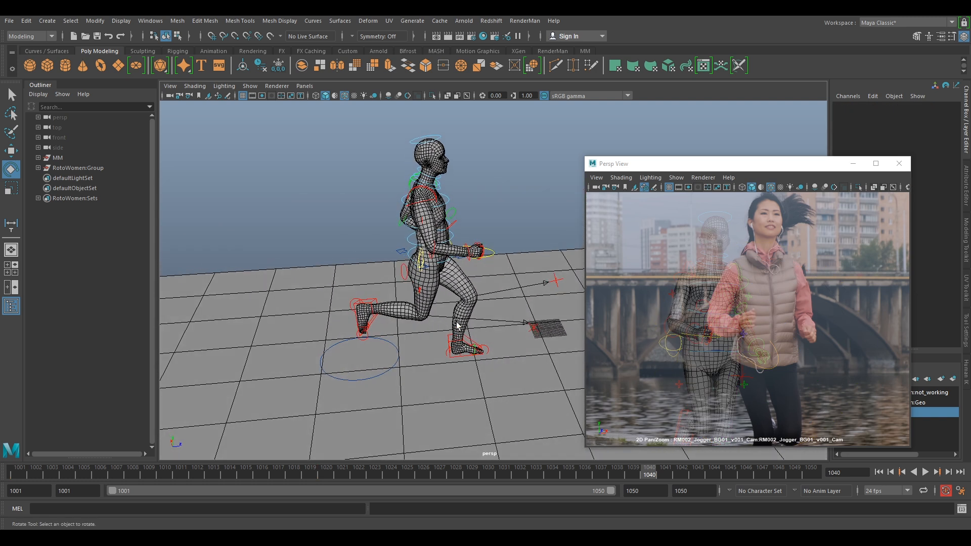
# Select the root control RootX_M with both foot controls, IKLeg_R and IKLeg_L, and set the Move tool's axis orientation to World.
pyautogui.click(396, 252)
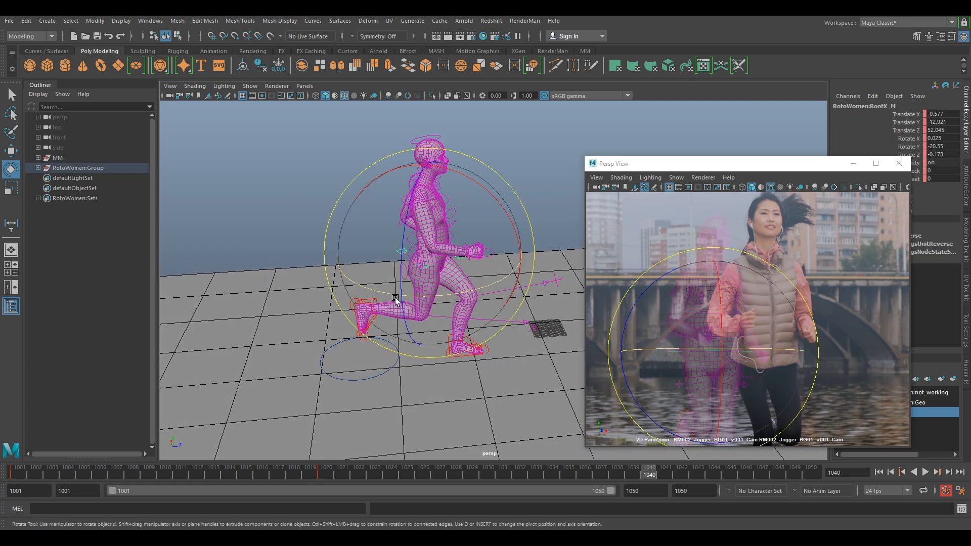
pyautogui.press('w')
pyautogui.click(377, 305)
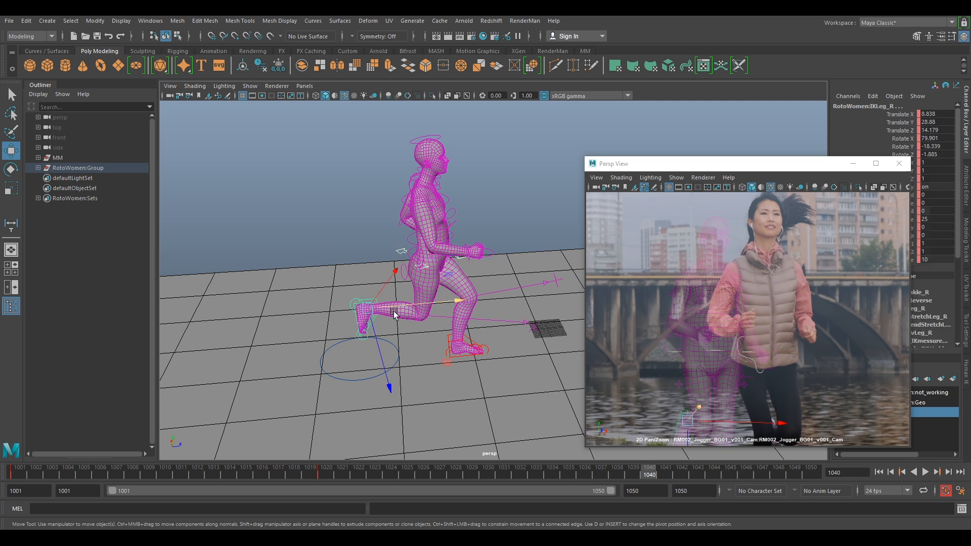
pyautogui.click(452, 351)
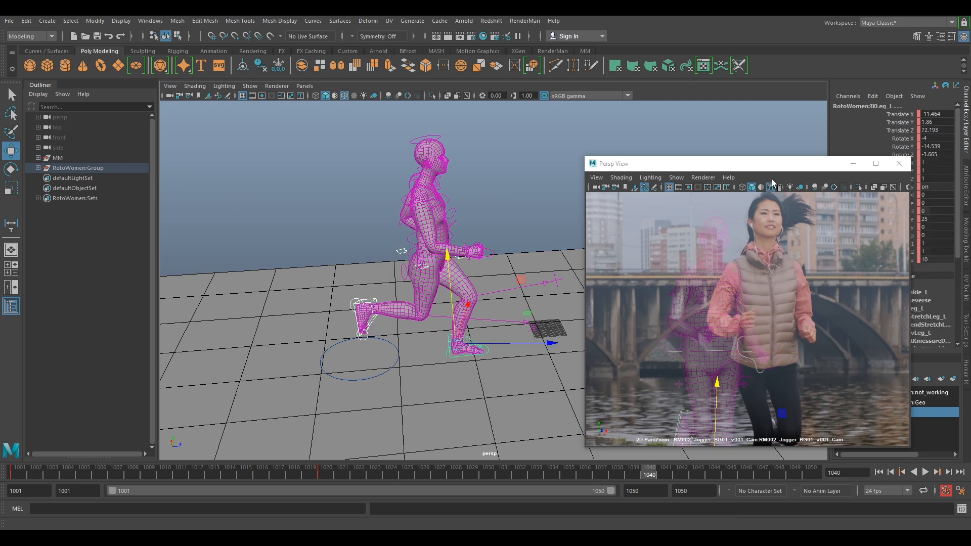
pyautogui.doubleClick(20, 151)
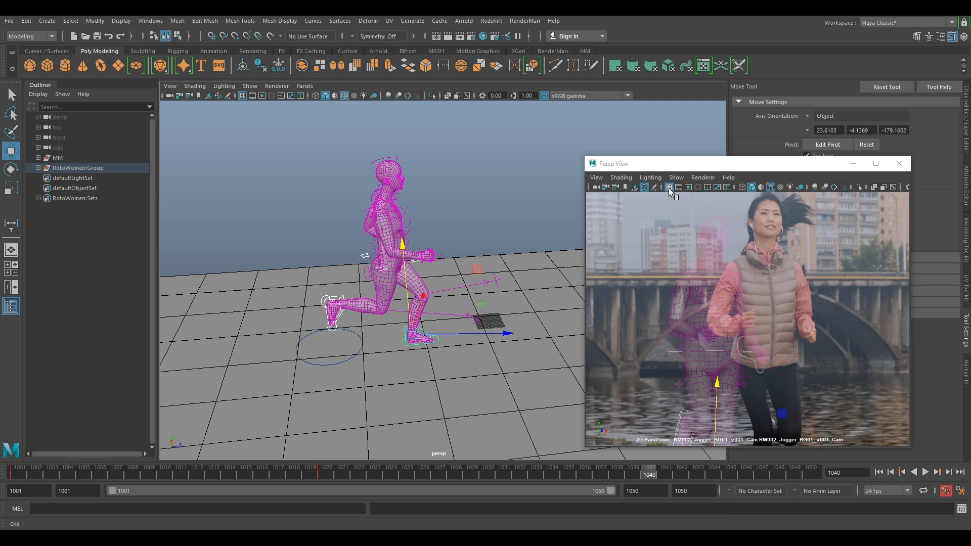
pyautogui.moveTo(720, 168); pyautogui.dragTo(561, 154)
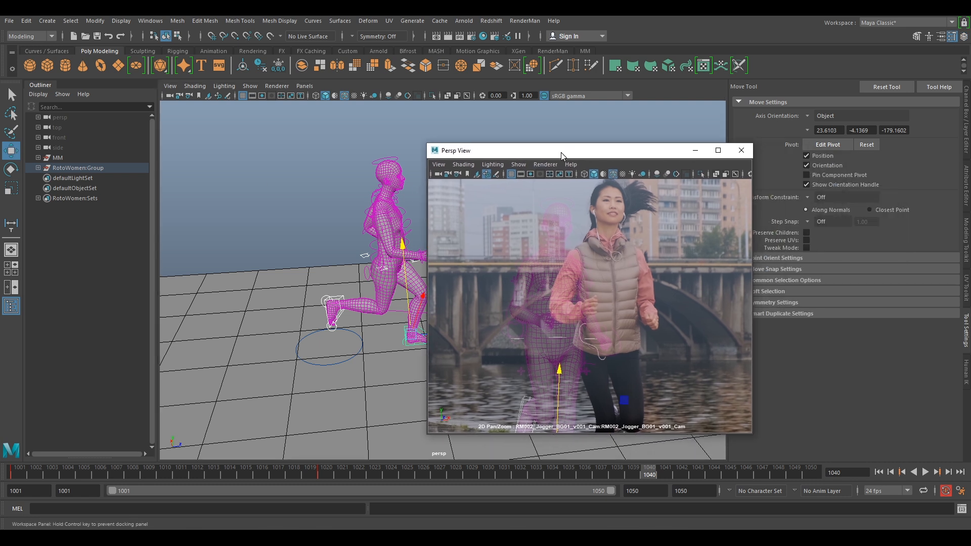
pyautogui.click(811, 117)
pyautogui.click(831, 134)
pyautogui.moveTo(597, 151); pyautogui.dragTo(701, 168)
# Translate the root and both foot controls together along X and Z until the rig overlaps the jogger at frame 1040.
pyautogui.keyDown('alt'); pyautogui.moveTo(477, 188); pyautogui.dragTo(466, 231); pyautogui.keyUp('alt')
pyautogui.keyDown('alt'); pyautogui.moveTo(466, 231); pyautogui.dragTo(387, 184, button='middle'); pyautogui.keyUp('alt')
pyautogui.moveTo(414, 282); pyautogui.dragTo(475, 305)
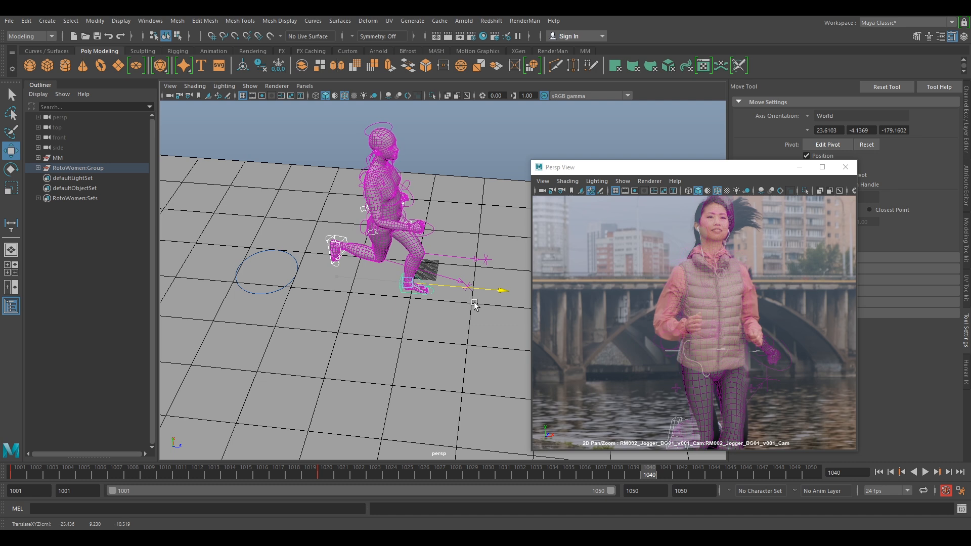
pyautogui.moveTo(784, 344); pyautogui.dragTo(729, 370, button='right')
pyautogui.moveTo(729, 369); pyautogui.dragTo(720, 306, button='middle')
pyautogui.moveTo(720, 306); pyautogui.dragTo(766, 390, button='right')
pyautogui.moveTo(724, 398); pyautogui.dragTo(720, 354, button='middle')
pyautogui.moveTo(719, 353); pyautogui.dragTo(717, 388, button='right')
pyautogui.moveTo(732, 263); pyautogui.dragTo(725, 312, button='middle')
pyautogui.moveTo(467, 290); pyautogui.dragTo(467, 290)
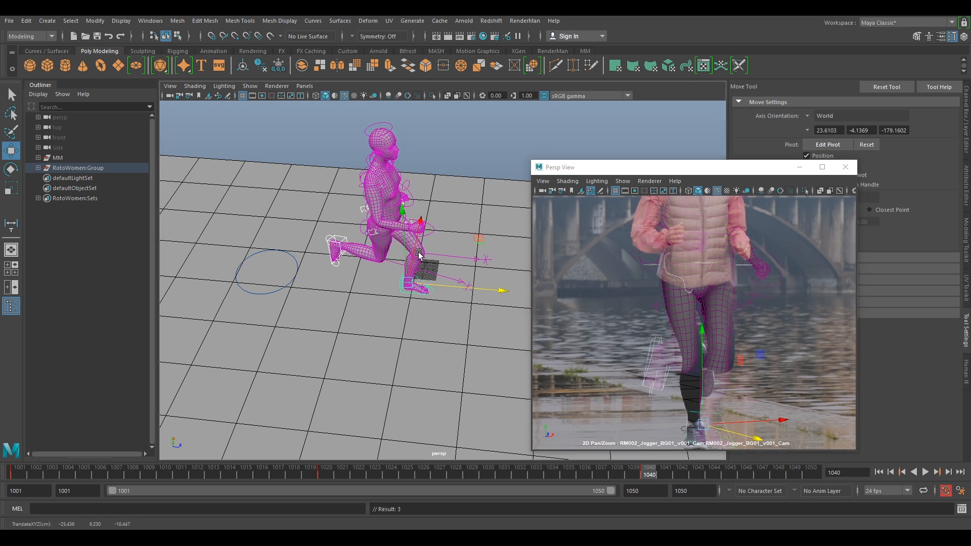
pyautogui.moveTo(417, 254); pyautogui.dragTo(418, 256)
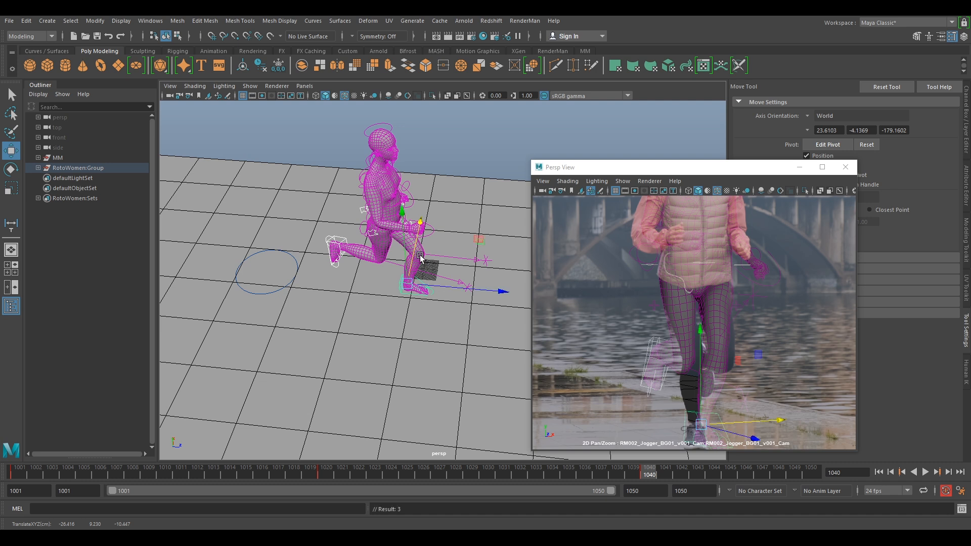
pyautogui.moveTo(467, 291); pyautogui.dragTo(465, 289)
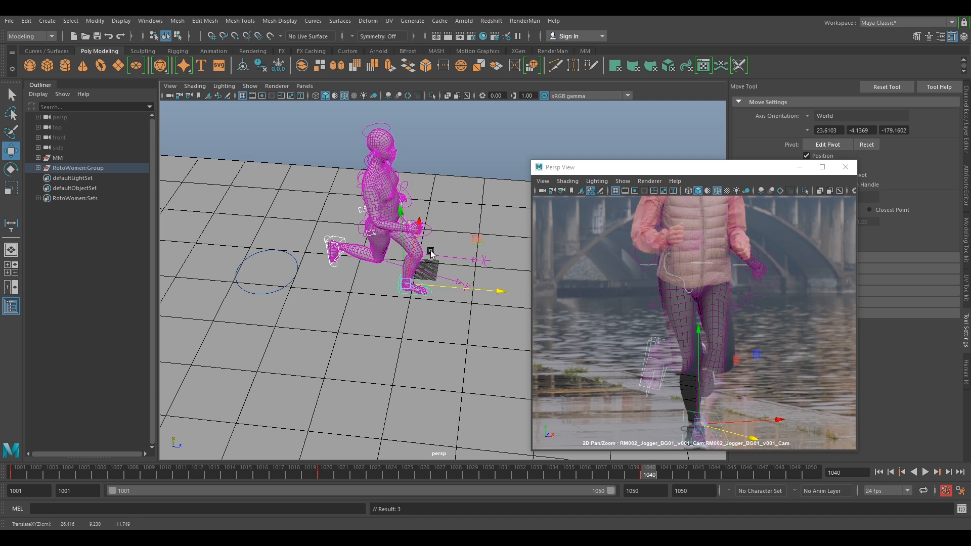
# Fine-tune the root and foot controls' shared position to about X -24.0, Y 9.2, Z -15.6 to fit the jogger's body.
pyautogui.keyDown('alt'); pyautogui.moveTo(801, 331); pyautogui.dragTo(742, 353, button='middle'); pyautogui.keyUp('alt')
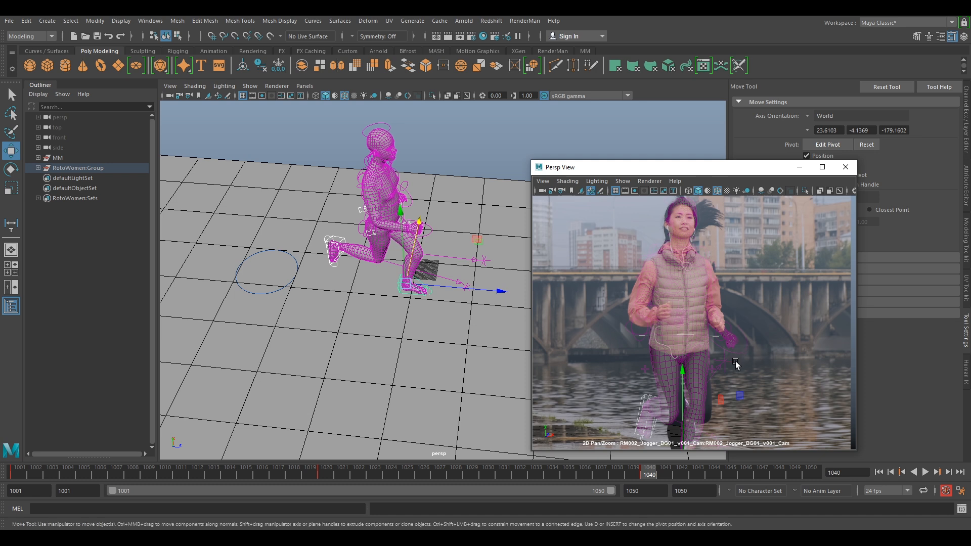
pyautogui.moveTo(476, 283); pyautogui.dragTo(458, 273)
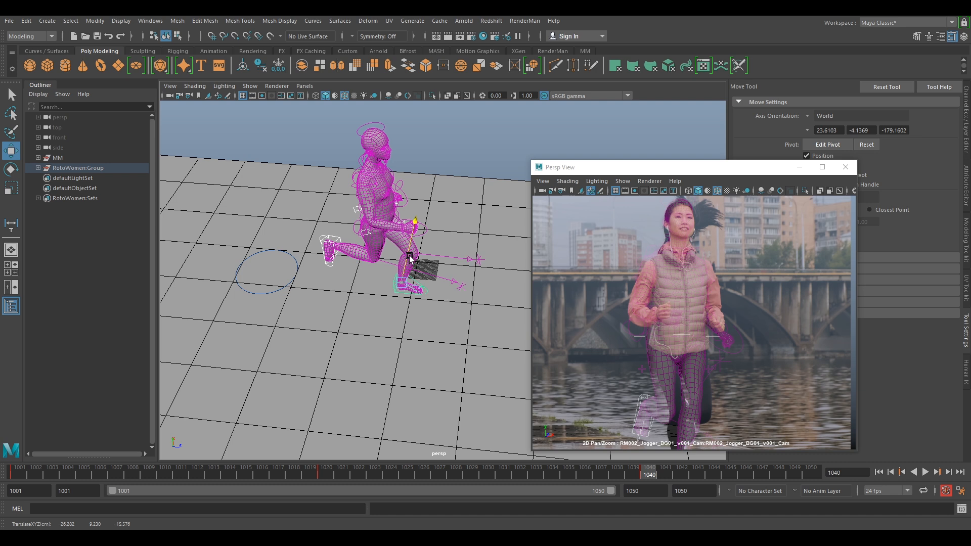
pyautogui.moveTo(415, 259); pyautogui.dragTo(421, 259)
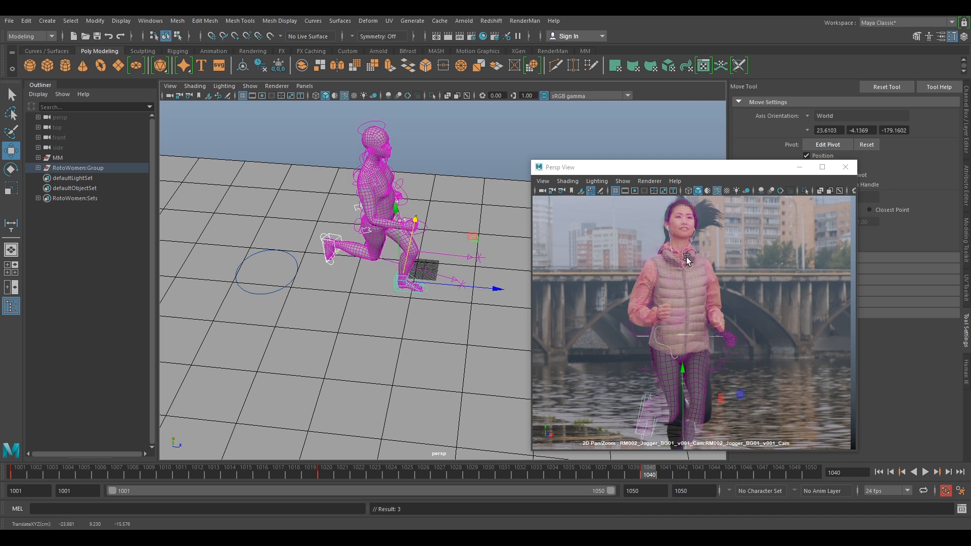
# Select only the left foot control, IKLeg_L, and move it sideways to about X -1.8, clear of the jogger's planted foot.
pyautogui.keyDown('alt'); pyautogui.moveTo(483, 303); pyautogui.dragTo(452, 261); pyautogui.keyUp('alt')
pyautogui.keyDown('alt'); pyautogui.moveTo(451, 261); pyautogui.dragTo(453, 283, button='middle'); pyautogui.keyUp('alt')
pyautogui.keyDown('alt'); pyautogui.moveTo(453, 283); pyautogui.dragTo(485, 294, button='right'); pyautogui.keyUp('alt')
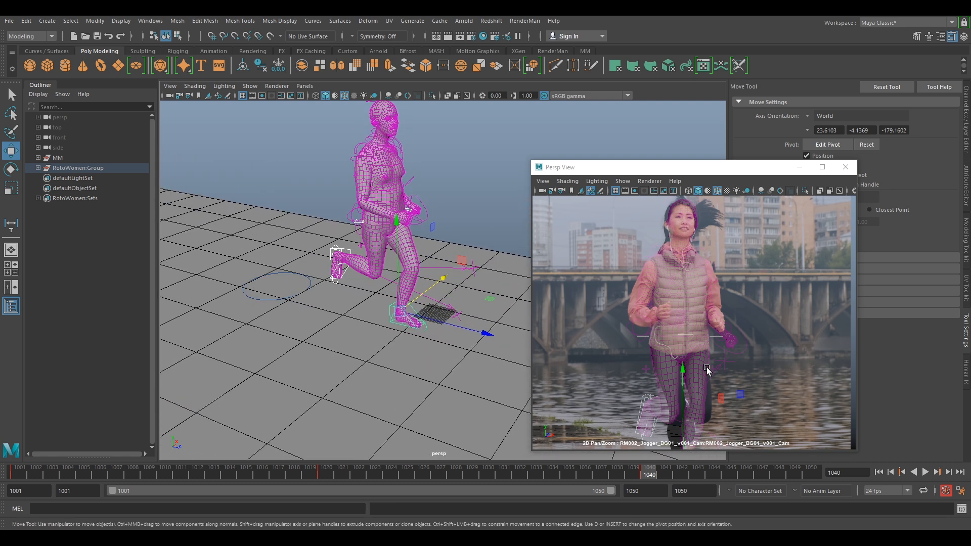
pyautogui.moveTo(722, 354); pyautogui.dragTo(720, 284, button='middle')
pyautogui.moveTo(720, 284); pyautogui.dragTo(815, 416, button='right')
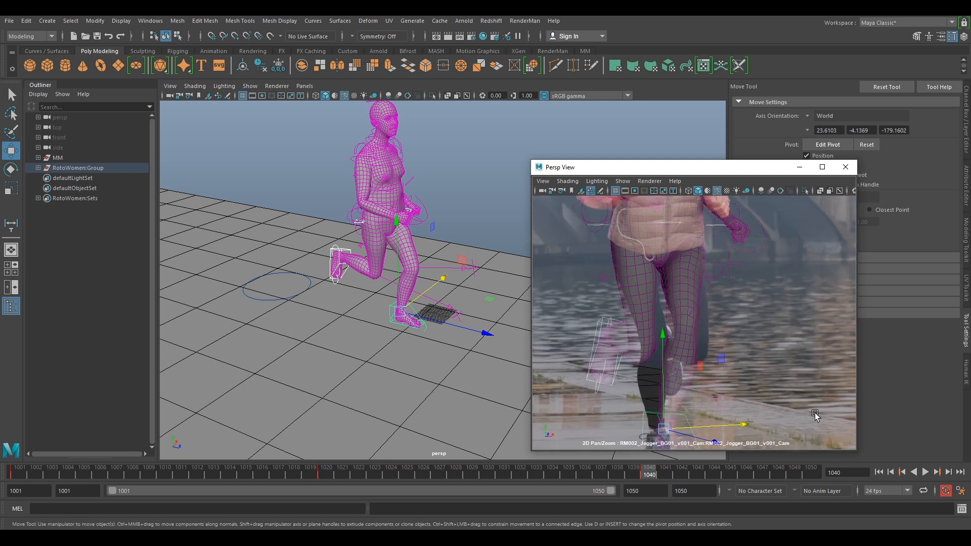
pyautogui.moveTo(816, 416); pyautogui.dragTo(813, 360, button='middle')
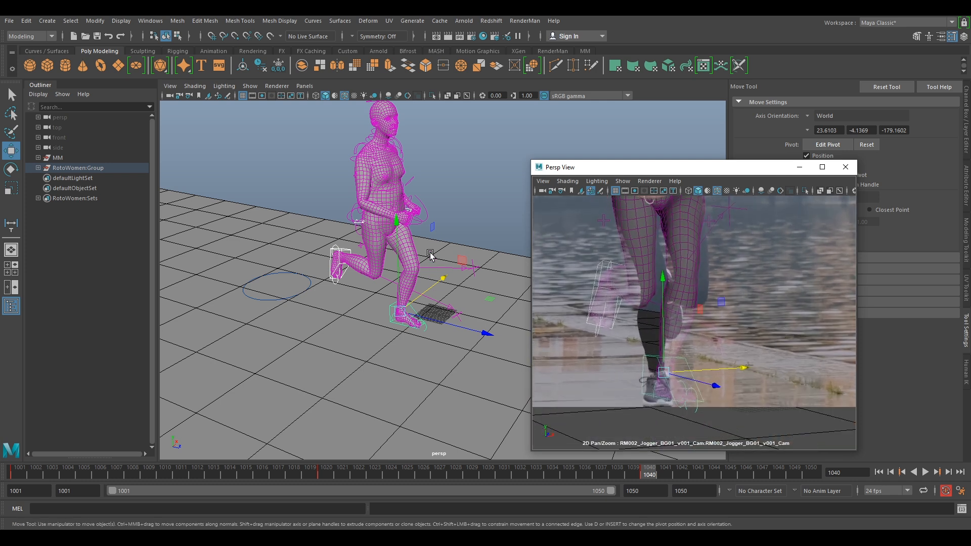
pyautogui.click(691, 363)
pyautogui.moveTo(700, 373); pyautogui.dragTo(765, 368)
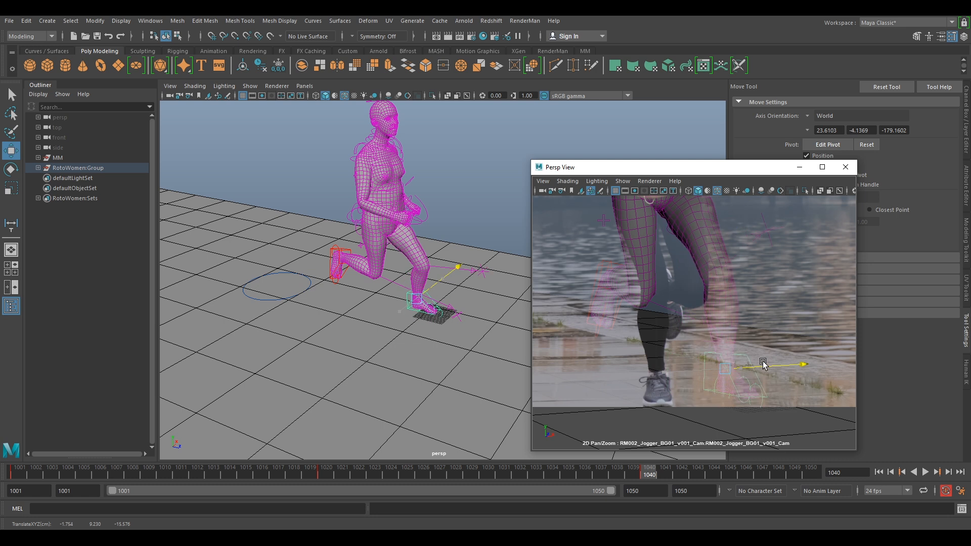
# Bring the right foot control, IKLeg_R, forward and down to about X -12.3, Y 7.3, Z -15.5 and rotate the foot flat.
pyautogui.click(346, 249)
pyautogui.moveTo(360, 261); pyautogui.dragTo(406, 304)
pyautogui.press('e')
pyautogui.moveTo(468, 303); pyautogui.dragTo(448, 297)
pyautogui.scroll(4, 448, 299)
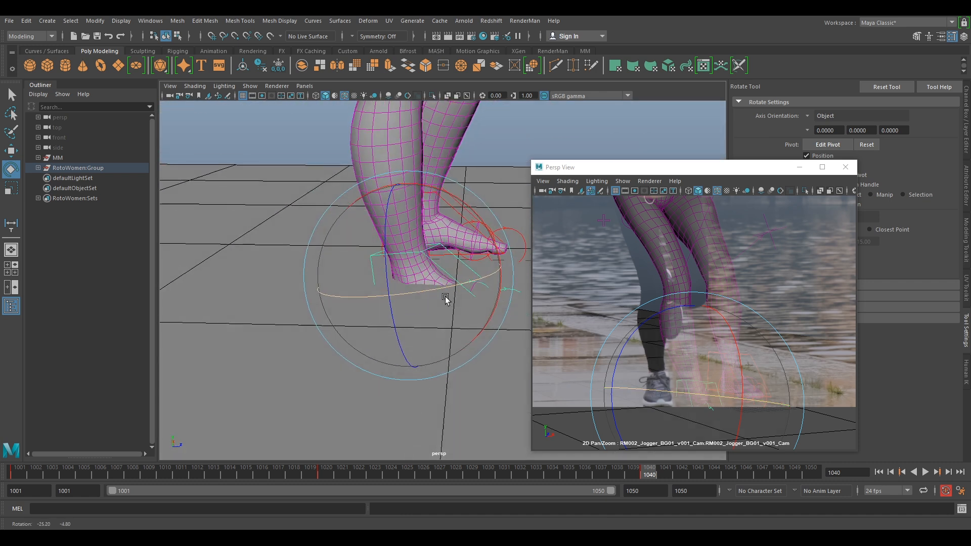
pyautogui.press('w')
pyautogui.moveTo(413, 252); pyautogui.dragTo(408, 242)
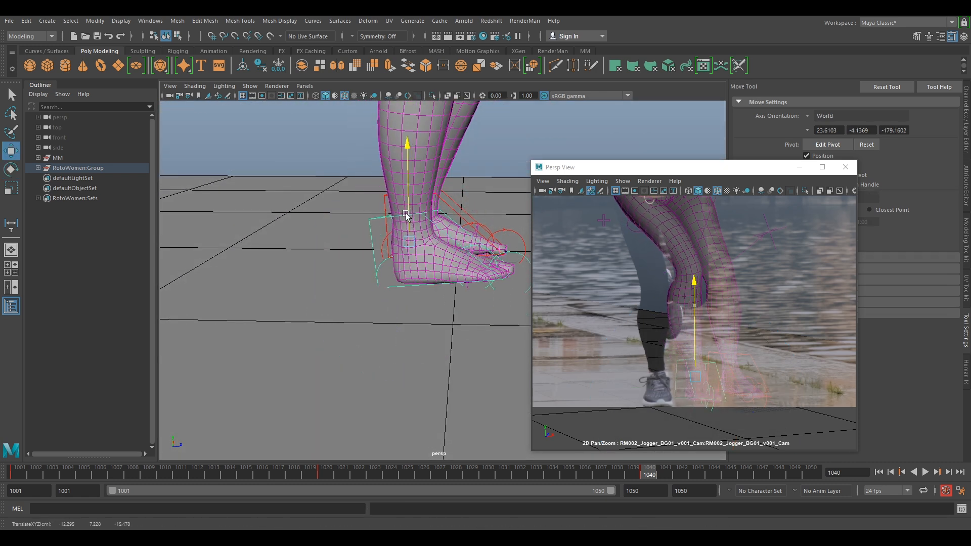
# Turn the right foot control and move it to about X -26.4, Y 7.4, Z -17.0, over the jogger's planted shoe.
pyautogui.press('e')
pyautogui.moveTo(478, 195); pyautogui.dragTo(486, 207)
pyautogui.keyDown('alt'); pyautogui.moveTo(470, 244); pyautogui.dragTo(405, 247); pyautogui.keyUp('alt')
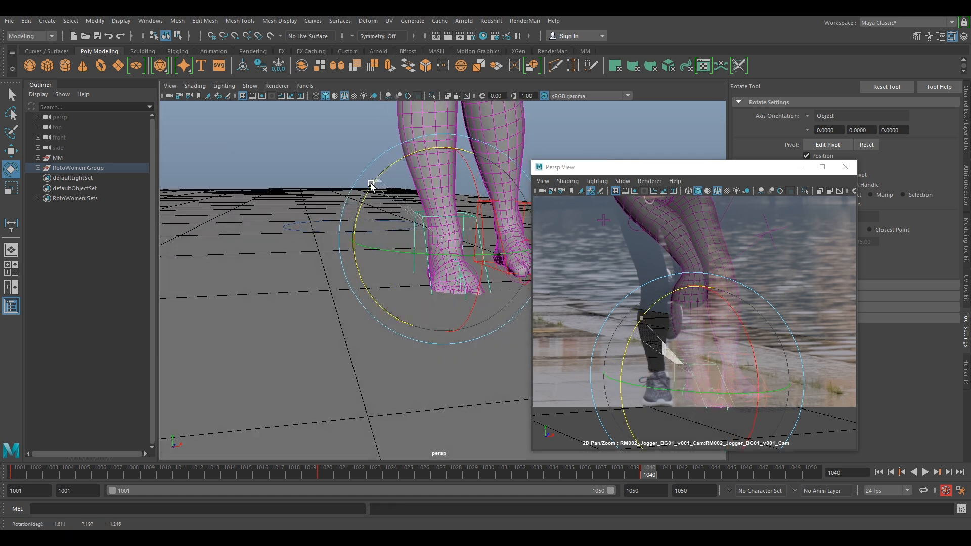
pyautogui.press('w')
pyautogui.moveTo(465, 239); pyautogui.dragTo(391, 242)
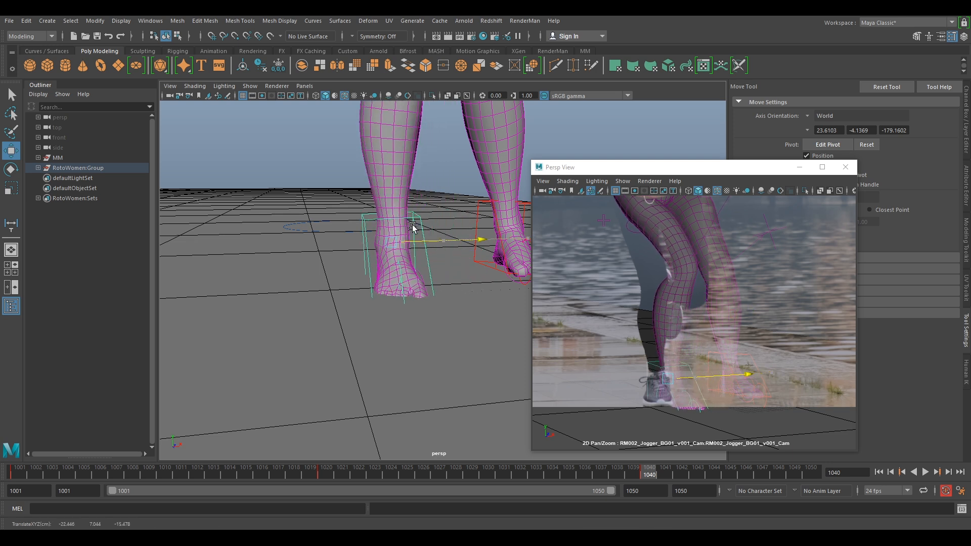
pyautogui.press('e')
pyautogui.moveTo(675, 382); pyautogui.dragTo(655, 379)
pyautogui.press('w')
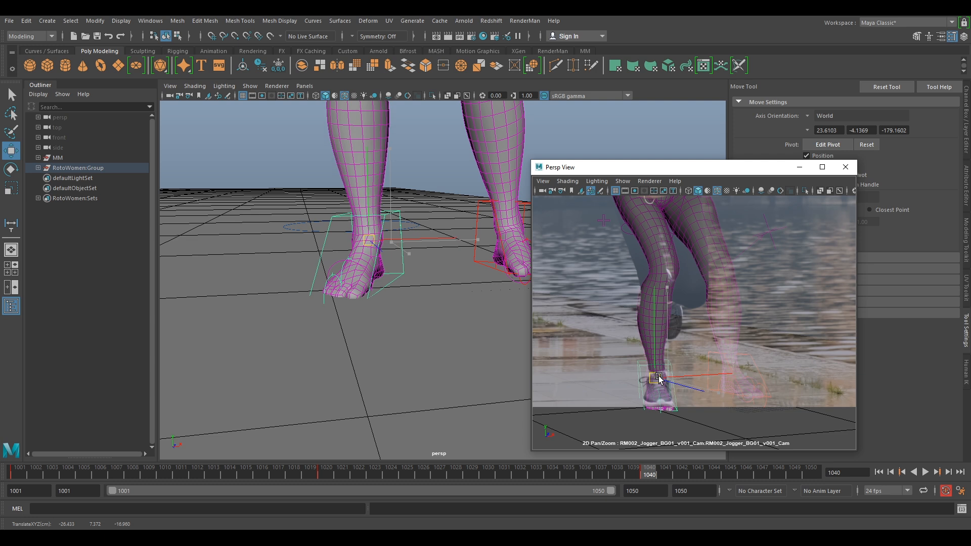
# Set the Move tool's axis orientation to Object and shift the right foot to about X -20.1, Y 7.4, Z -27.6.
pyautogui.keyDown('alt'); pyautogui.moveTo(368, 320); pyautogui.dragTo(401, 261); pyautogui.keyUp('alt')
pyautogui.keyDown('alt'); pyautogui.moveTo(400, 261); pyautogui.dragTo(355, 268); pyautogui.keyUp('alt')
pyautogui.moveTo(362, 235); pyautogui.dragTo(385, 245)
pyautogui.click(815, 117)
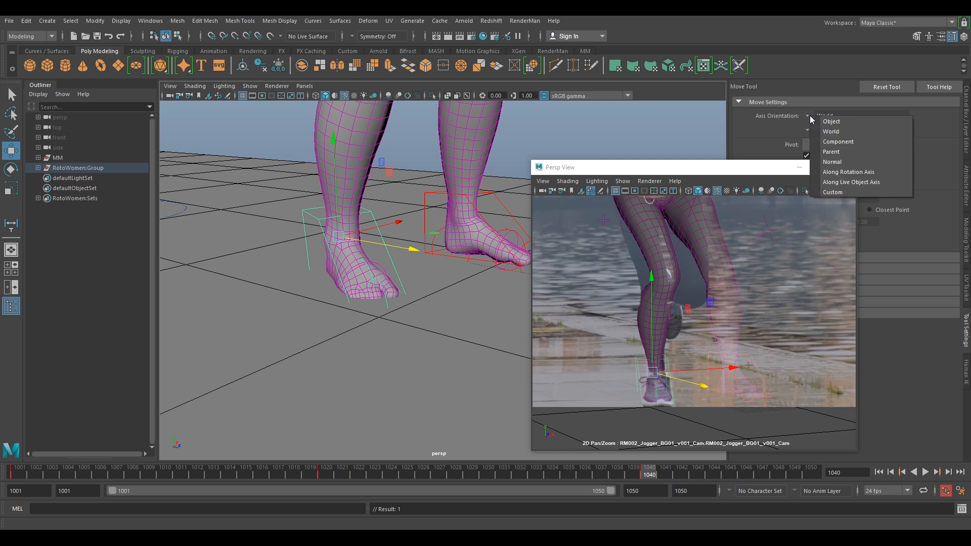
pyautogui.click(832, 123)
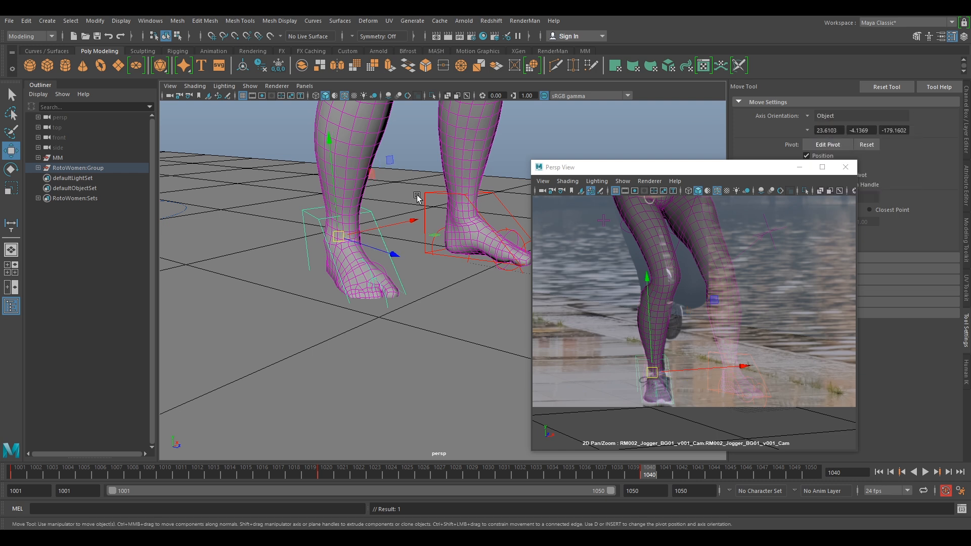
pyautogui.moveTo(383, 253); pyautogui.dragTo(374, 231)
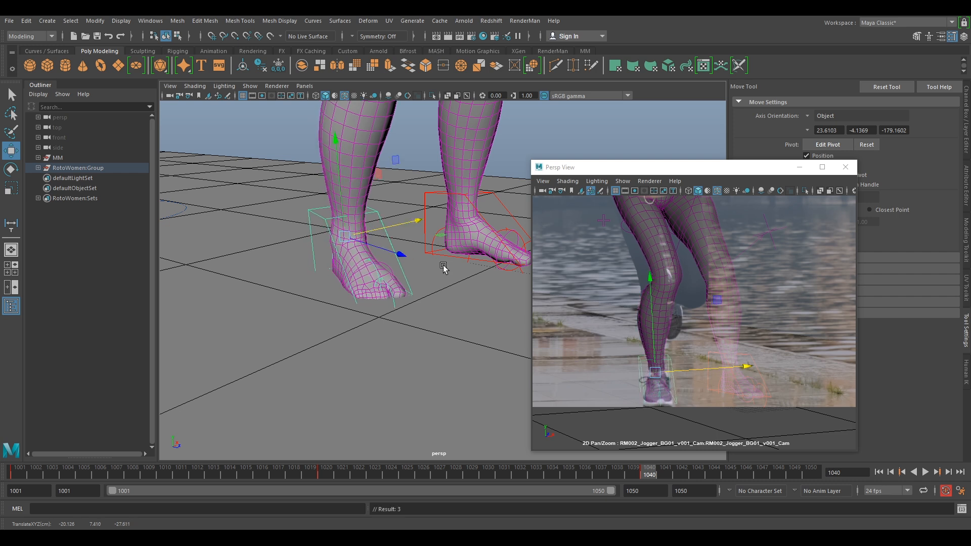
# Move the right knee's pole vector control to line up the right leg with the jogger's supporting leg.
pyautogui.keyDown('alt'); pyautogui.moveTo(455, 284); pyautogui.dragTo(489, 216); pyautogui.keyUp('alt')
pyautogui.click(548, 125)
pyautogui.moveTo(548, 125); pyautogui.dragTo(494, 248)
pyautogui.keyDown('alt'); pyautogui.moveTo(432, 239); pyautogui.dragTo(510, 241); pyautogui.keyUp('alt')
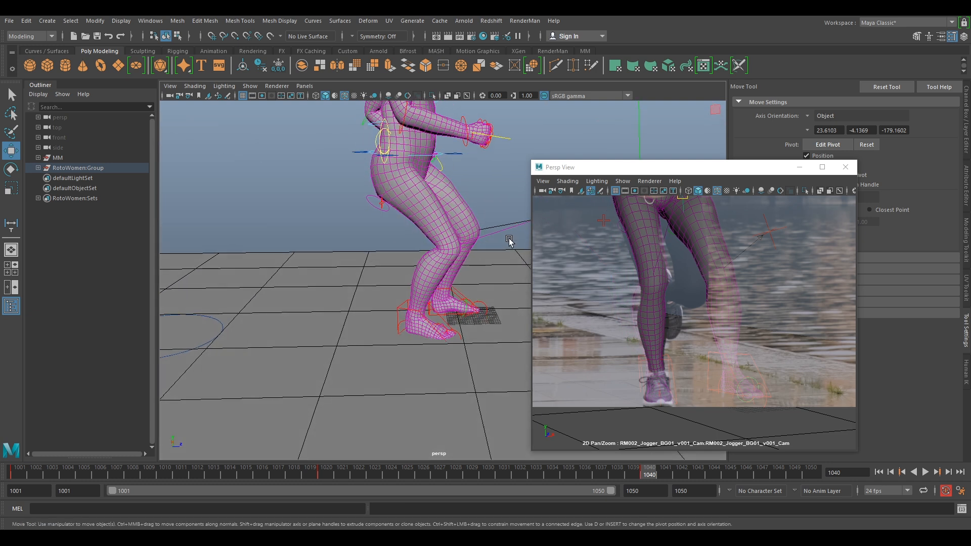
# Raise the left foot control behind the body and rotate it to match the jogger's lifted foot.
pyautogui.click(465, 300)
pyautogui.moveTo(465, 300); pyautogui.dragTo(416, 206)
pyautogui.press('e')
pyautogui.keyDown('alt'); pyautogui.moveTo(485, 258); pyautogui.dragTo(438, 296); pyautogui.keyUp('alt')
# Reposition the left knee's pole vector control to match the jogger's bent leg, and clear the selection.
pyautogui.press('w')
pyautogui.click(449, 327)
pyautogui.keyDown('alt'); pyautogui.moveTo(443, 346); pyautogui.dragTo(536, 242); pyautogui.keyUp('alt')
pyautogui.click(682, 247)
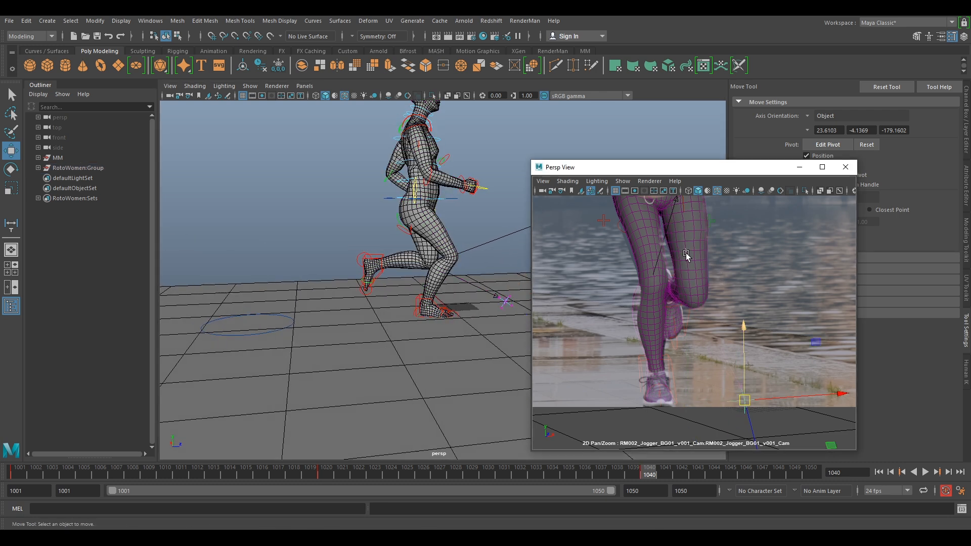
pyautogui.click(687, 256)
pyautogui.moveTo(731, 293); pyautogui.dragTo(663, 221, button='right')
pyautogui.moveTo(703, 237); pyautogui.dragTo(713, 360, button='middle')
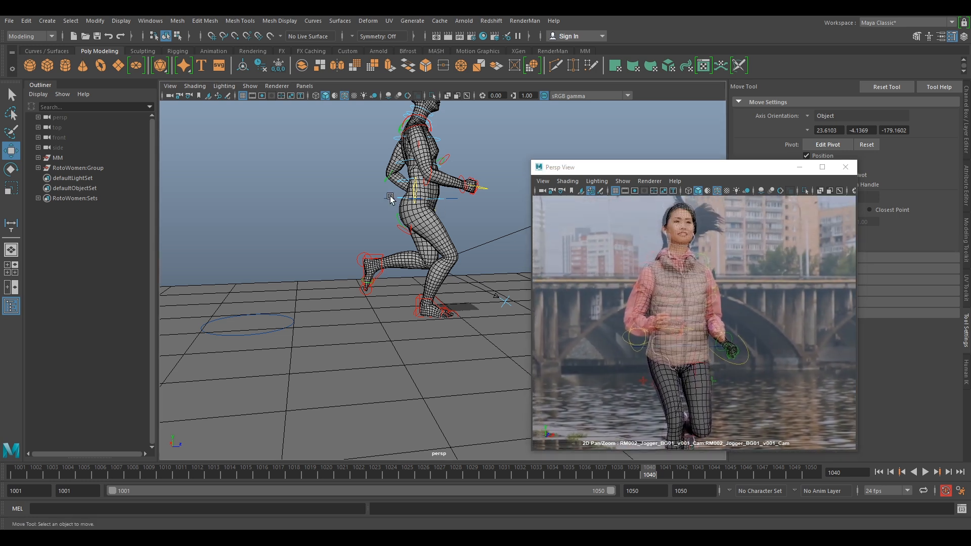
# Move the rig's root control to about X -16.1, Y 74.5, Z -31.3 so the hips align with the jogger at frame 1040.
pyautogui.click(432, 215)
pyautogui.moveTo(486, 202); pyautogui.dragTo(475, 198)
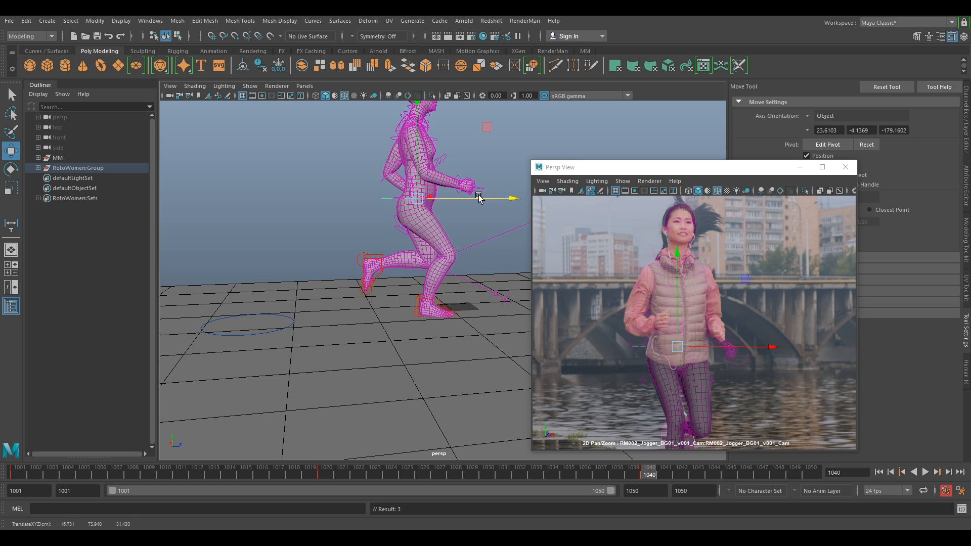
pyautogui.scroll(4, 657, 272)
pyautogui.moveTo(662, 292)
pyautogui.mouseDown()
pyautogui.moveTo(724, 295)
pyautogui.moveTo(671, 298)
pyautogui.mouseUp()
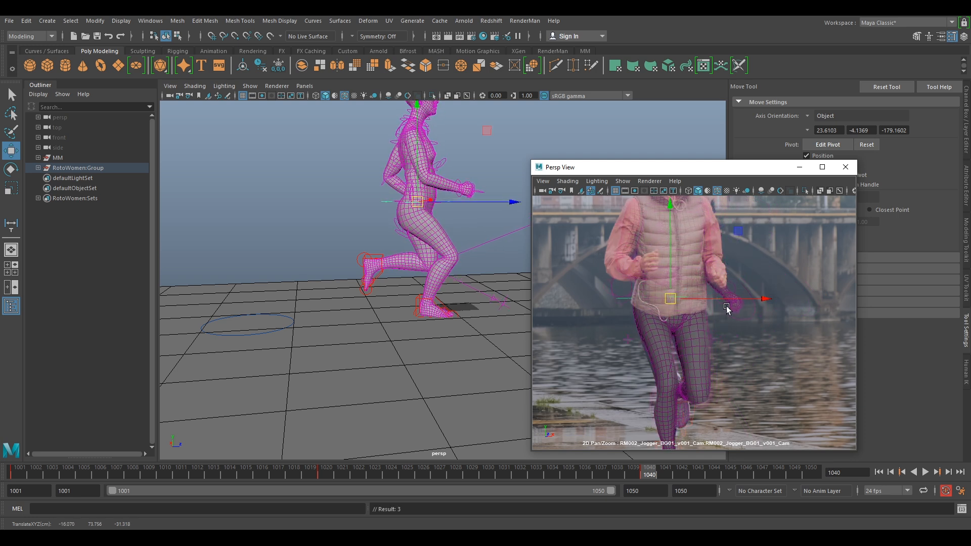
pyautogui.scroll(-4, 710, 324)
pyautogui.moveTo(676, 364); pyautogui.dragTo(676, 364)
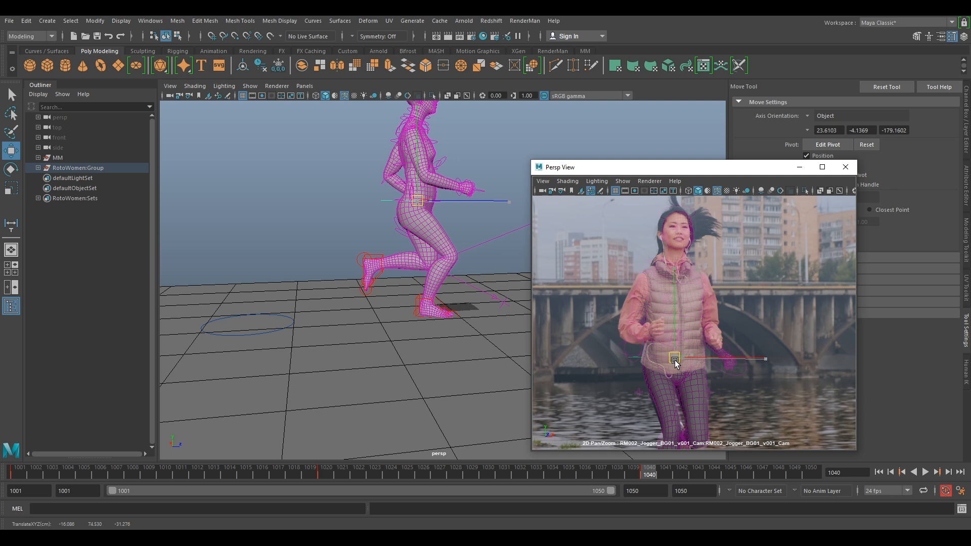
# Turn the root control to a Y rotation of about -25.5° to match the direction of the jogger's hips.
pyautogui.keyDown('alt'); pyautogui.moveTo(383, 263); pyautogui.dragTo(400, 250); pyautogui.keyUp('alt')
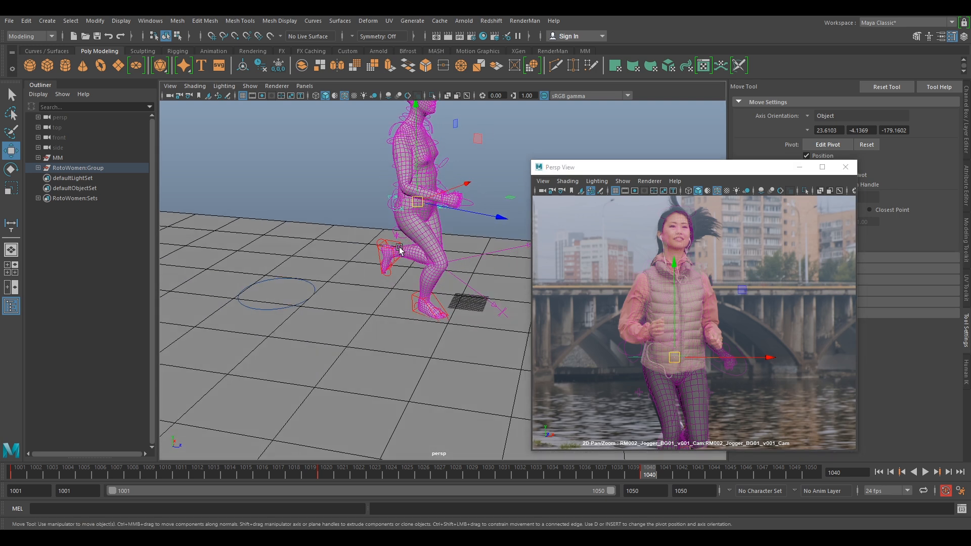
pyautogui.keyDown('alt'); pyautogui.moveTo(439, 201); pyautogui.dragTo(440, 271); pyautogui.keyUp('alt')
pyautogui.press('e')
pyautogui.keyDown('alt'); pyautogui.moveTo(441, 271); pyautogui.dragTo(489, 261); pyautogui.keyUp('alt')
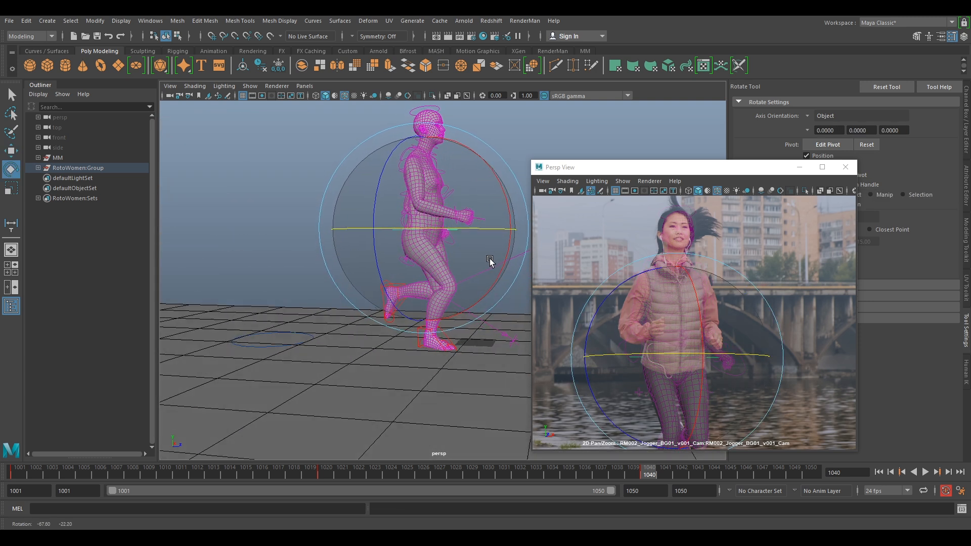
pyautogui.moveTo(721, 280); pyautogui.dragTo(843, 354, button='right')
pyautogui.moveTo(634, 383); pyautogui.dragTo(618, 389)
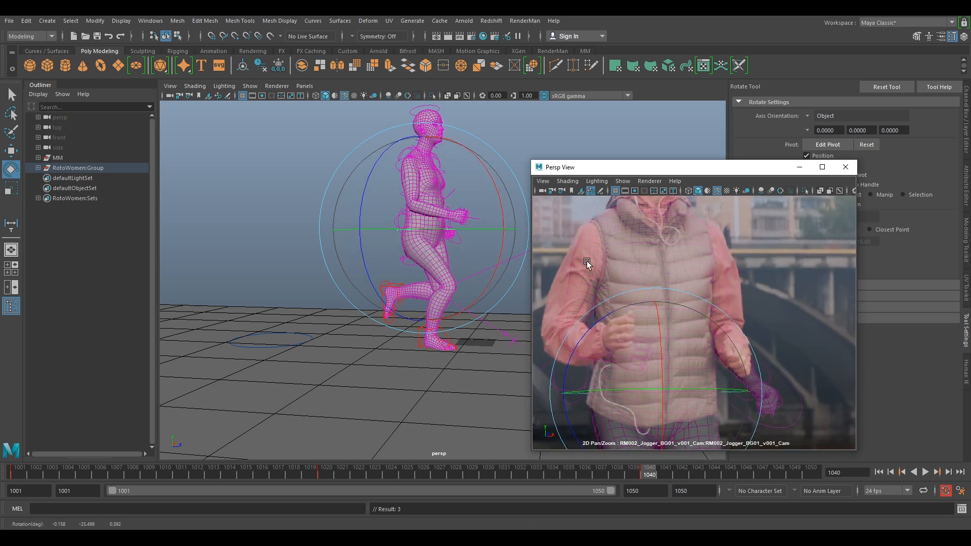
# Refine the root control's rotation until the pelvis and torso follow the jogger's body in the camera view.
pyautogui.keyDown('alt'); pyautogui.moveTo(440, 178); pyautogui.dragTo(416, 231, button='middle'); pyautogui.keyUp('alt')
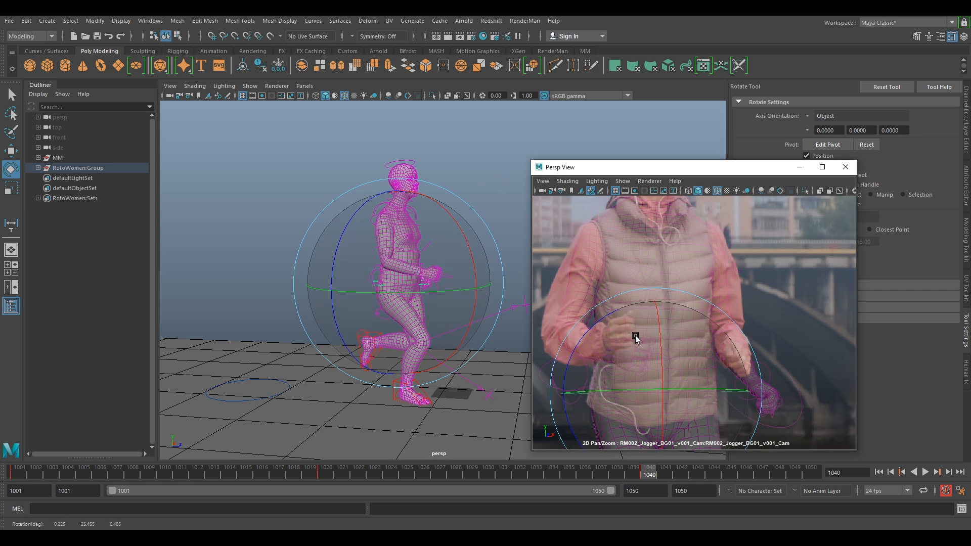
pyautogui.moveTo(660, 349); pyautogui.dragTo(628, 392)
pyautogui.moveTo(735, 398); pyautogui.dragTo(735, 354, button='right')
pyautogui.moveTo(735, 354); pyautogui.dragTo(749, 294, button='middle')
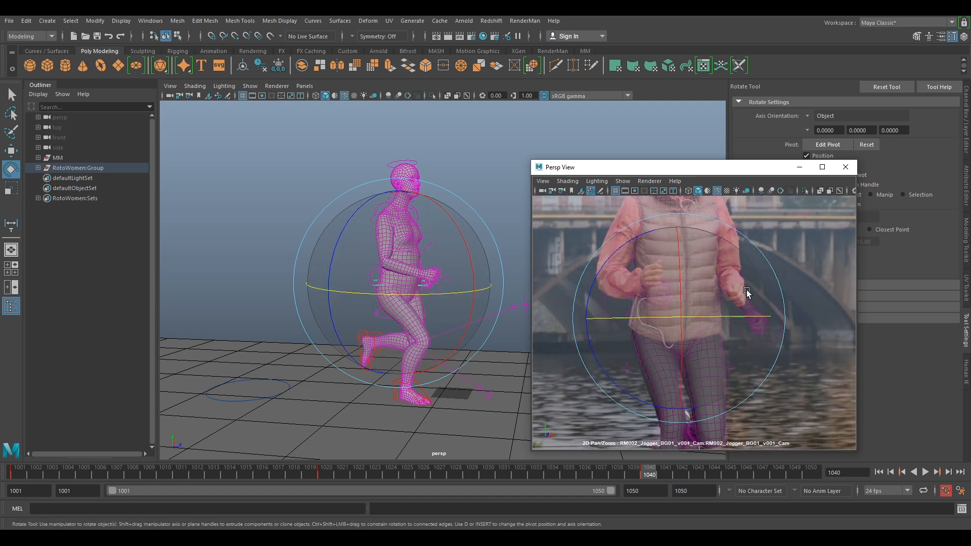
pyautogui.keyDown('alt'); pyautogui.moveTo(323, 253); pyautogui.dragTo(550, 230); pyautogui.keyUp('alt')
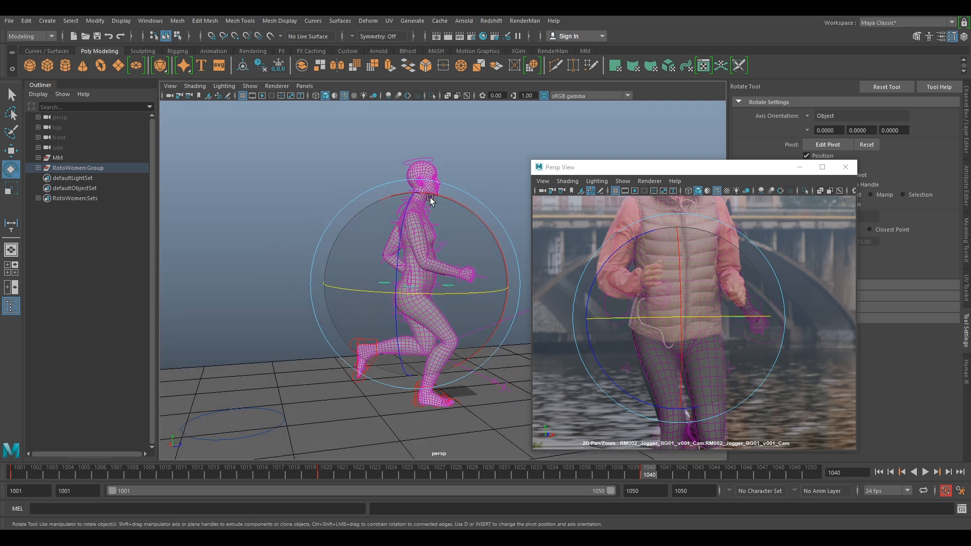
pyautogui.moveTo(770, 345); pyautogui.dragTo(683, 268, button='right')
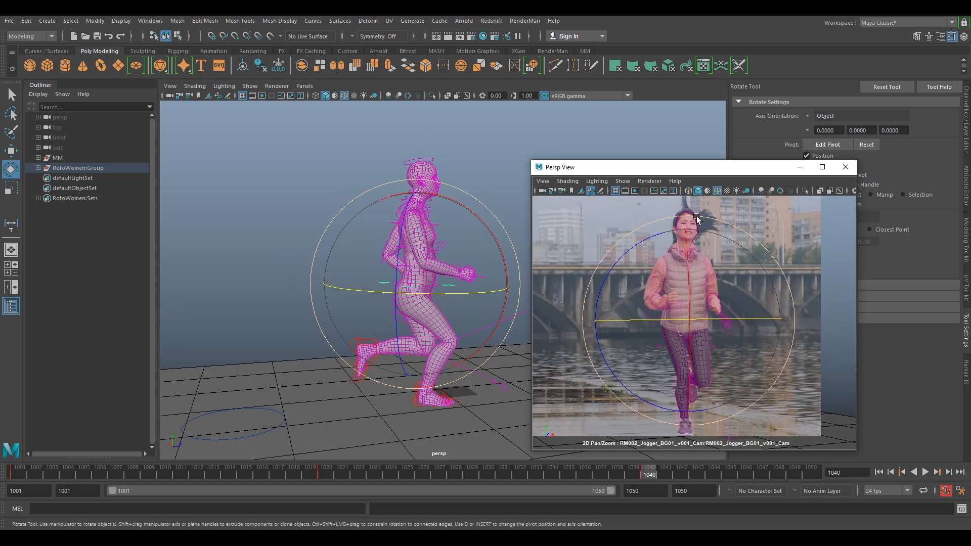
# Rotate the spine control to about X 15.7°, Y 3.1°, Z 4.3° to match the jogger's torso, and key its rotation.
pyautogui.moveTo(720, 212); pyautogui.dragTo(789, 349, button='right')
pyautogui.moveTo(779, 392); pyautogui.dragTo(767, 296, button='middle')
pyautogui.moveTo(772, 384); pyautogui.dragTo(732, 353, button='right')
pyautogui.moveTo(785, 372); pyautogui.dragTo(788, 300, button='middle')
pyautogui.click(788, 300)
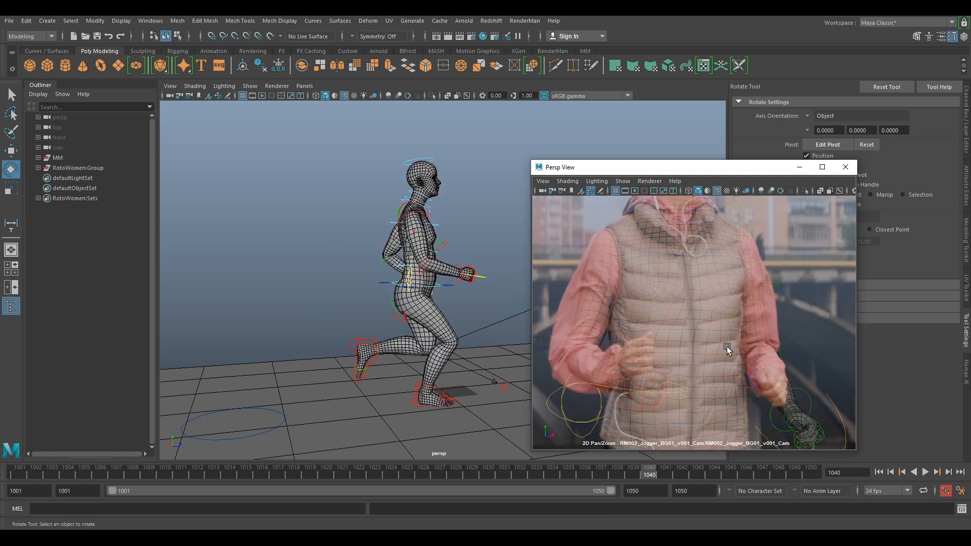
pyautogui.click(705, 332)
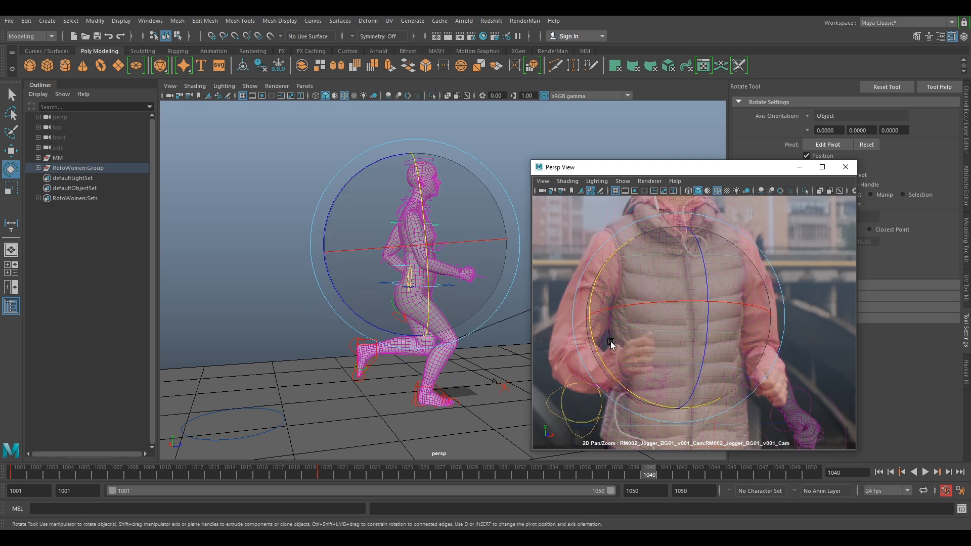
pyautogui.moveTo(777, 218); pyautogui.dragTo(608, 383)
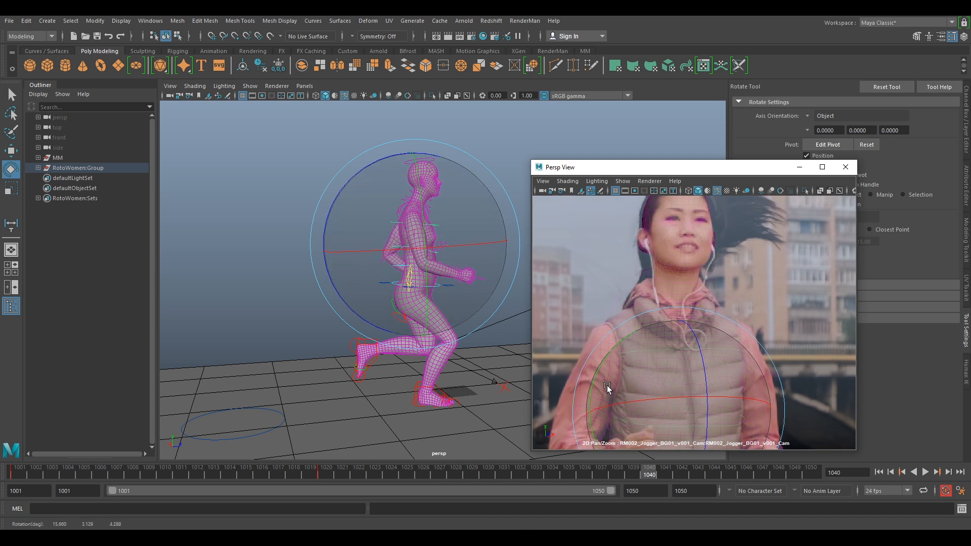
pyautogui.hotkey('shift', 'e')
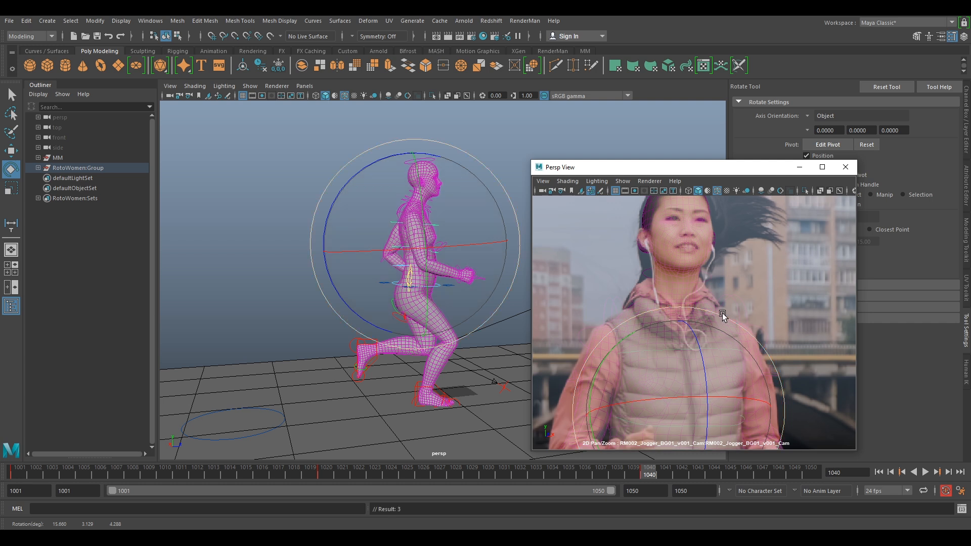
# Rotate the head control to about X -4.6°, Y -2.0°, Z -15.8° to match the jogger's face, and key it.
pyautogui.moveTo(772, 258); pyautogui.dragTo(767, 297, button='middle')
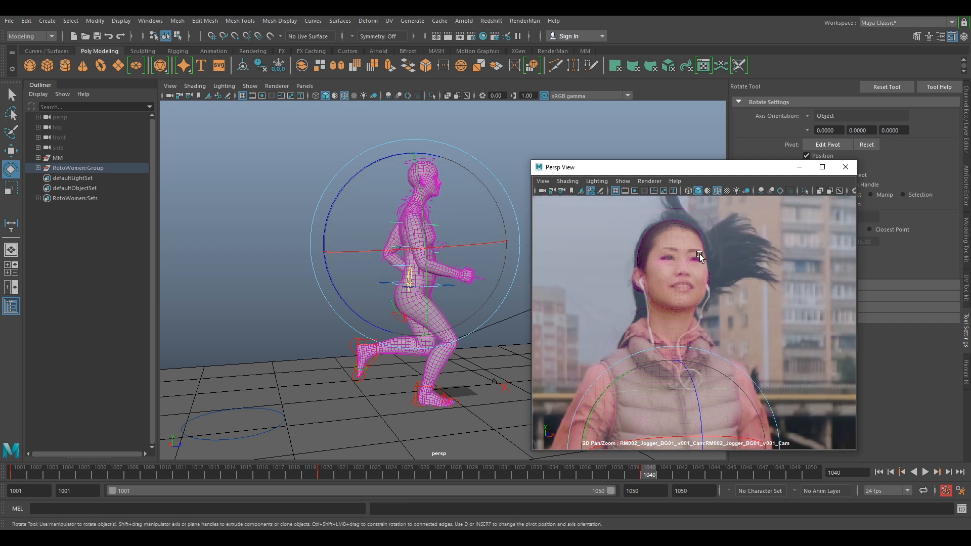
pyautogui.click(691, 209)
pyautogui.moveTo(657, 281); pyautogui.dragTo(667, 279)
pyautogui.moveTo(653, 356); pyautogui.dragTo(651, 355)
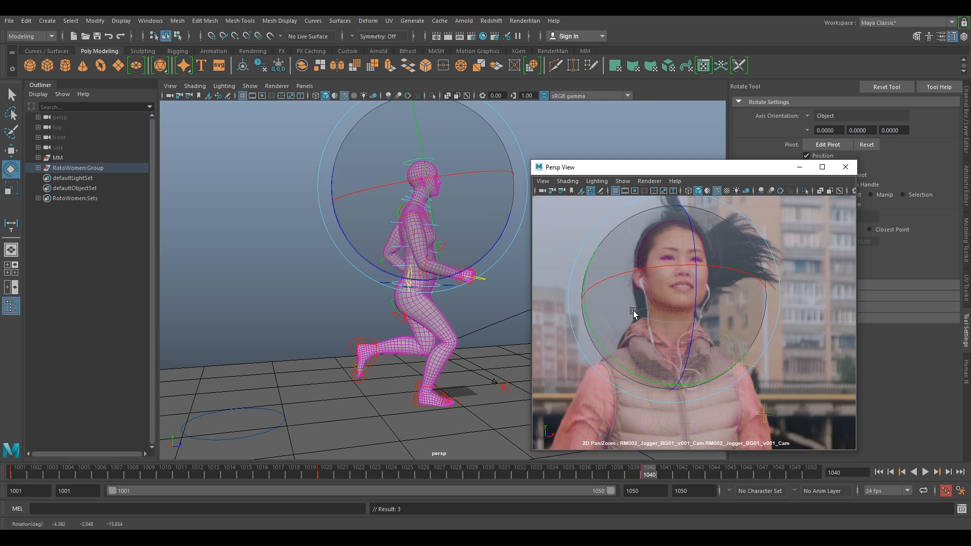
pyautogui.press('s')
# Nudge the root control with the Move tool so the hips and legs sit on the jogger's outline.
pyautogui.moveTo(797, 329)
pyautogui.mouseDown(button='right')
pyautogui.moveTo(769, 323)
pyautogui.moveTo(804, 342)
pyautogui.mouseUp(button='right')
pyautogui.moveTo(785, 354); pyautogui.dragTo(782, 269, button='middle')
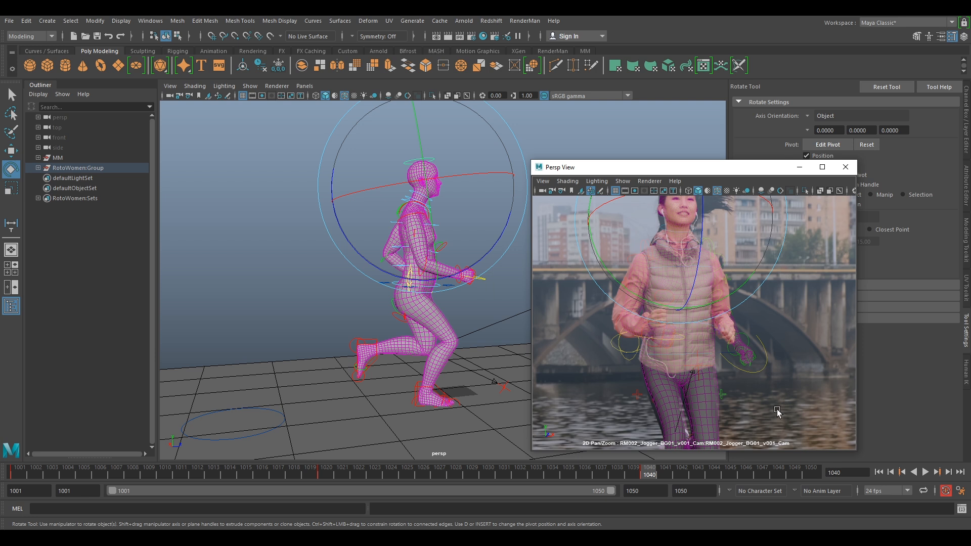
pyautogui.moveTo(777, 411); pyautogui.dragTo(770, 324, button='middle')
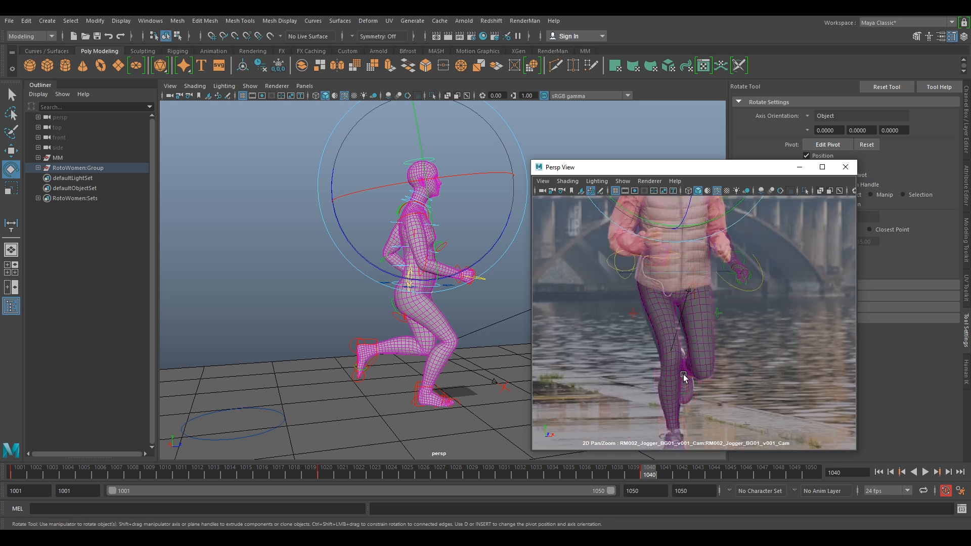
pyautogui.keyDown('alt'); pyautogui.moveTo(466, 299); pyautogui.dragTo(425, 292); pyautogui.keyUp('alt')
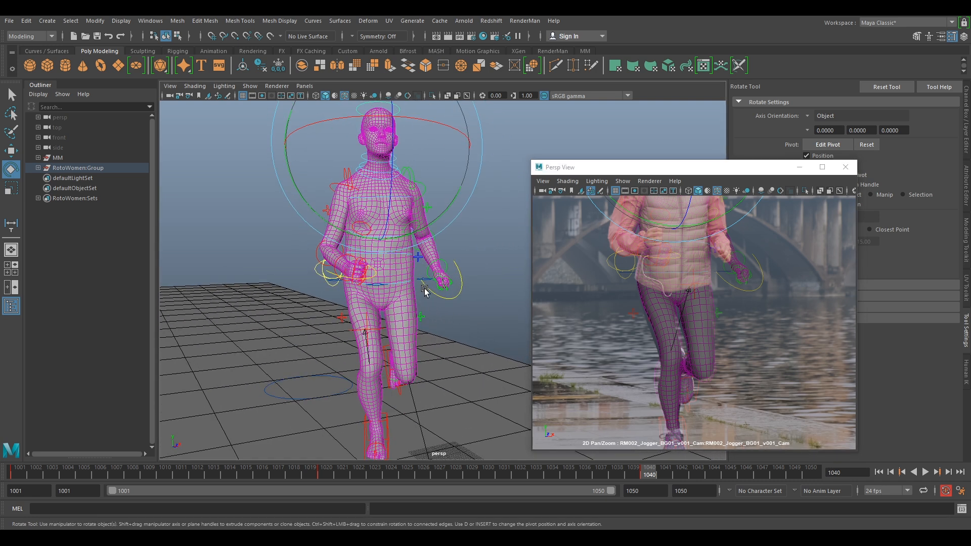
pyautogui.press('w')
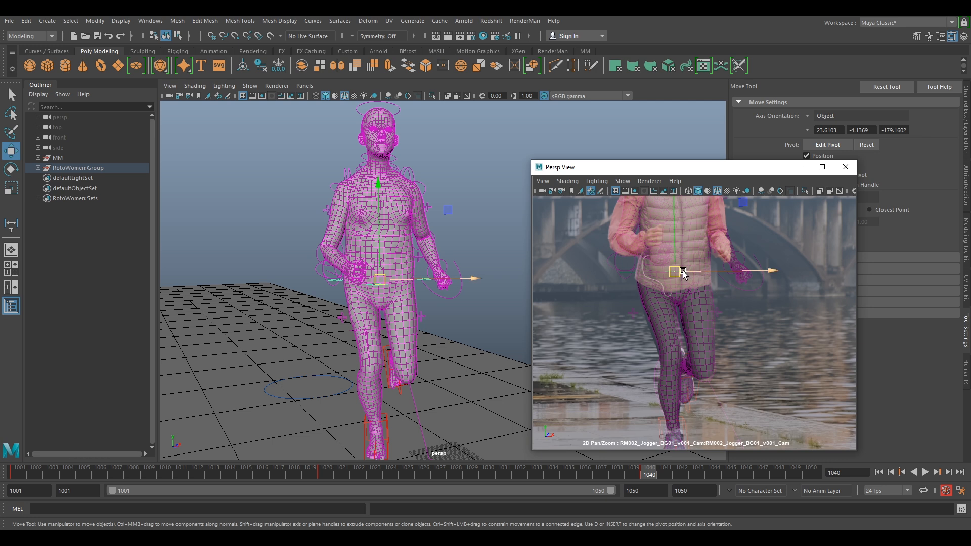
pyautogui.moveTo(676, 269); pyautogui.dragTo(677, 272)
# Nudge the lifted left foot sideways and raise the left knee's pole vector control to match the jogger's bent leg.
pyautogui.keyDown('alt'); pyautogui.moveTo(508, 303); pyautogui.dragTo(404, 326); pyautogui.keyUp('alt')
pyautogui.click(402, 310)
pyautogui.moveTo(680, 365); pyautogui.dragTo(687, 366)
pyautogui.keyDown('alt'); pyautogui.moveTo(399, 287); pyautogui.dragTo(345, 279); pyautogui.keyUp('alt')
pyautogui.click(443, 371)
pyautogui.moveTo(445, 346); pyautogui.dragTo(488, 310)
pyautogui.moveTo(495, 309); pyautogui.dragTo(502, 310)
# Move the left foot to about X 12.2, Y 31.1, Z -70.5 and the left knee's pole vector to about X -24.9, Y 30.2, Z 43.9.
pyautogui.keyDown('alt'); pyautogui.moveTo(365, 311); pyautogui.dragTo(486, 284); pyautogui.keyUp('alt')
pyautogui.click(322, 271)
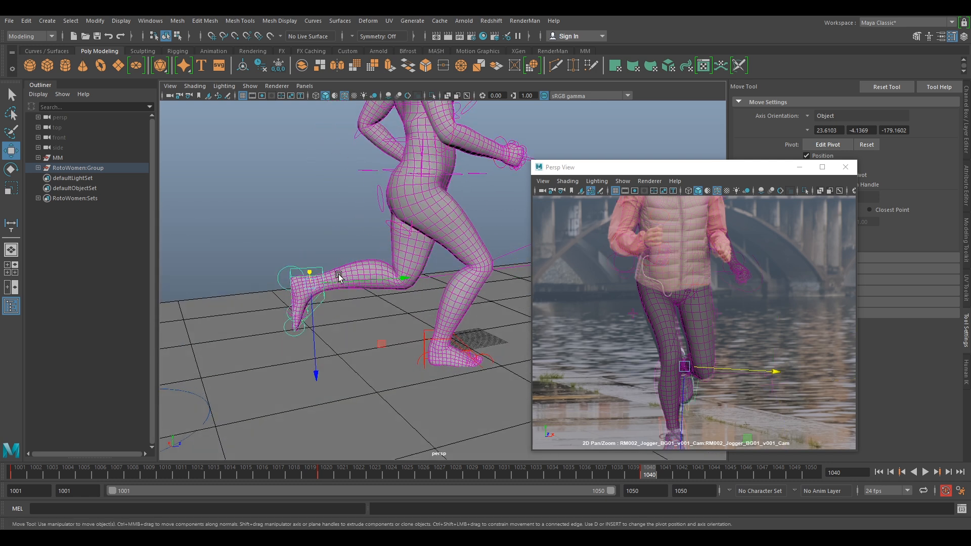
pyautogui.moveTo(328, 279); pyautogui.dragTo(337, 284)
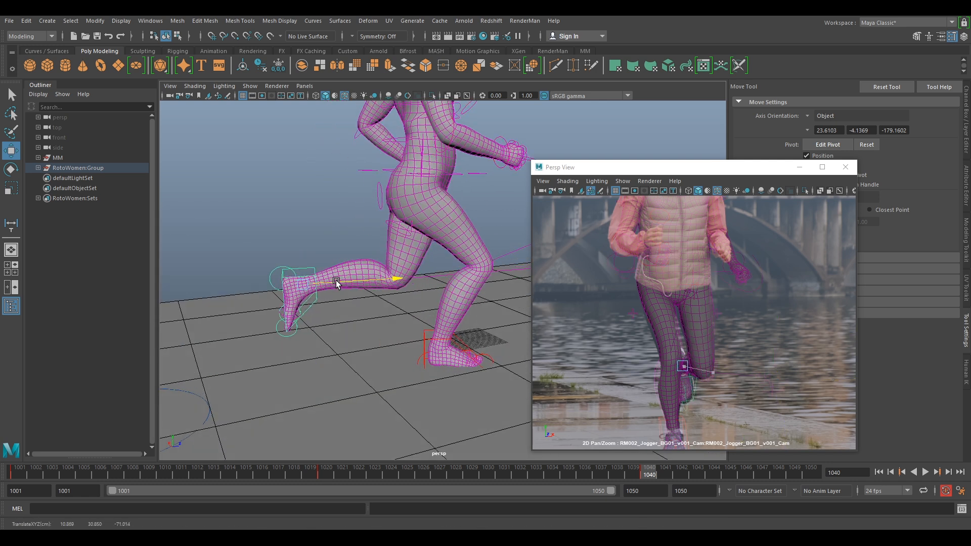
pyautogui.moveTo(682, 366); pyautogui.dragTo(686, 369)
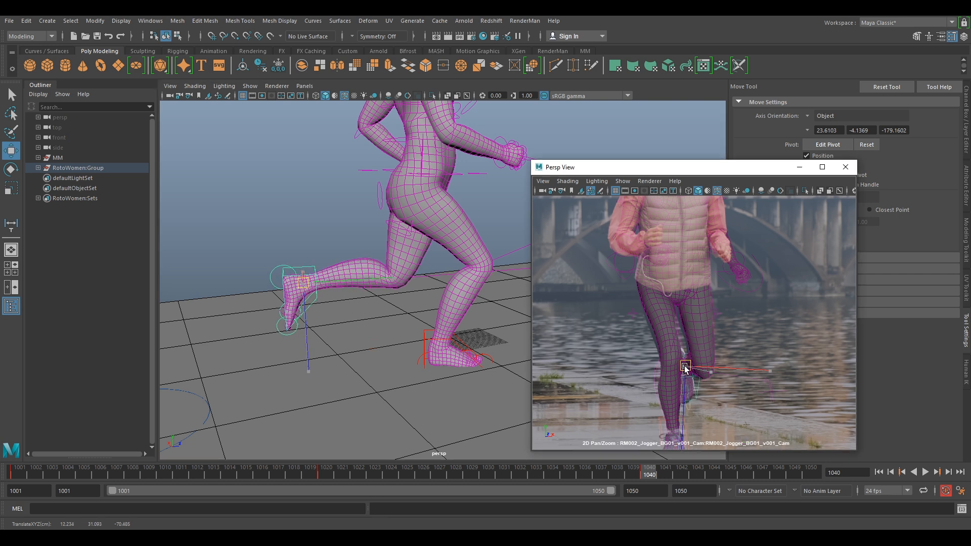
pyautogui.keyDown('alt'); pyautogui.moveTo(455, 293); pyautogui.dragTo(372, 259); pyautogui.keyUp('alt')
pyautogui.click(474, 325)
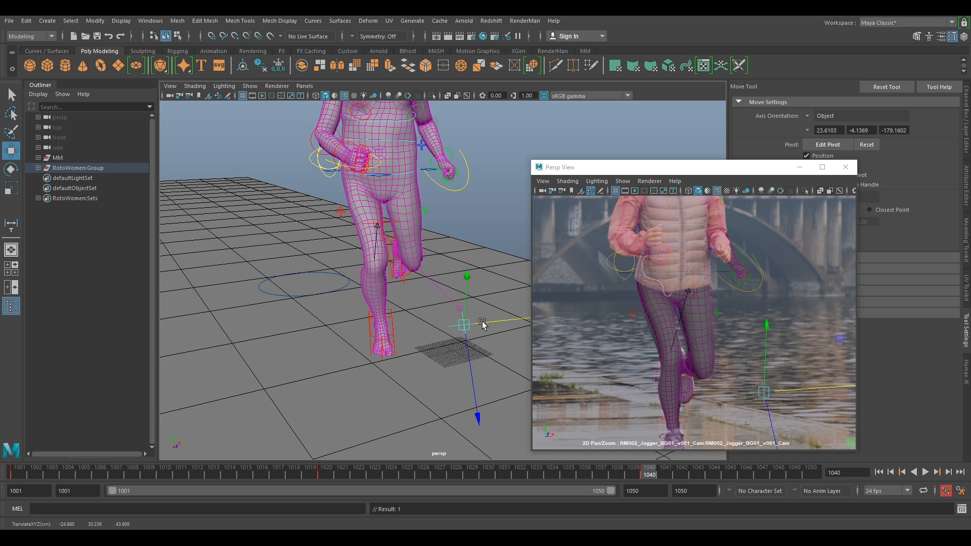
# Reselect the root control and raise it slightly to fit the jogger's hips.
pyautogui.keyDown('alt'); pyautogui.moveTo(322, 295); pyautogui.dragTo(429, 190); pyautogui.keyUp('alt')
pyautogui.click(462, 175)
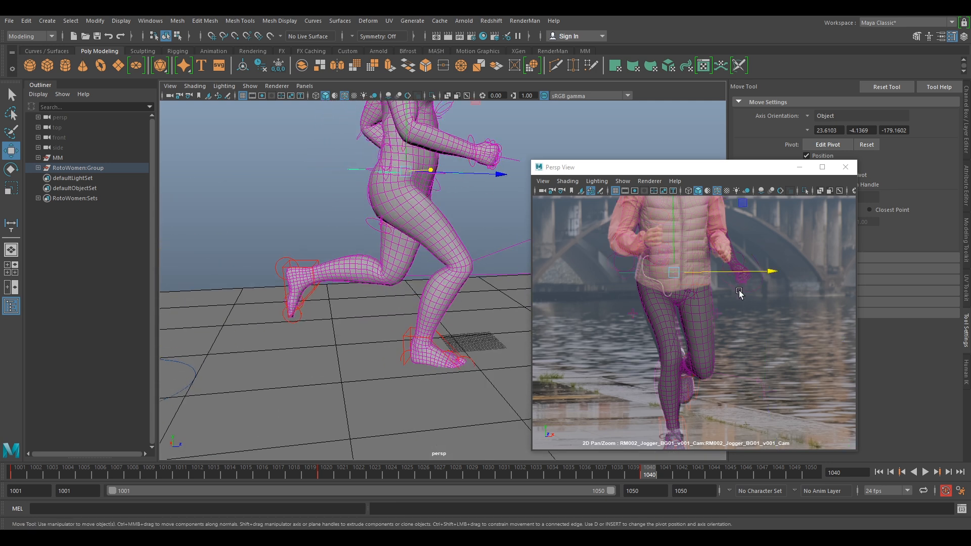
pyautogui.click(668, 254)
pyautogui.hotkey('ctrl', 'z')
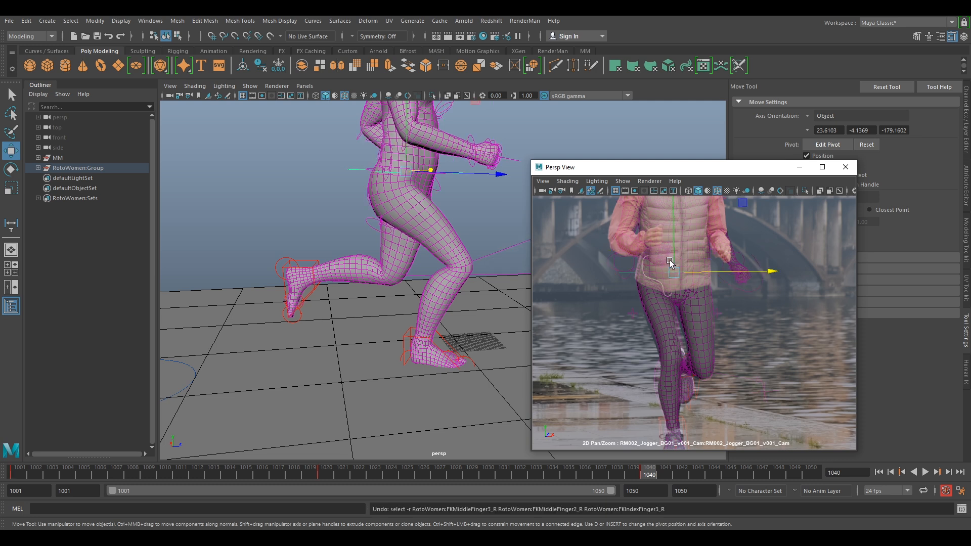
pyautogui.moveTo(672, 255); pyautogui.dragTo(673, 251)
# Rotate the right foot to about Y -16.9° and move it to about X -18.4, Y 7.4, Z -27.4 over the jogger's planted shoe.
pyautogui.moveTo(744, 324); pyautogui.dragTo(633, 272, button='right')
pyautogui.moveTo(701, 279); pyautogui.dragTo(702, 253, button='middle')
pyautogui.moveTo(702, 253); pyautogui.dragTo(725, 393, button='right')
pyautogui.moveTo(724, 394); pyautogui.dragTo(719, 292, button='middle')
pyautogui.moveTo(720, 293); pyautogui.dragTo(725, 329, button='right')
pyautogui.moveTo(663, 249); pyautogui.dragTo(681, 285, button='right')
pyautogui.click(678, 338)
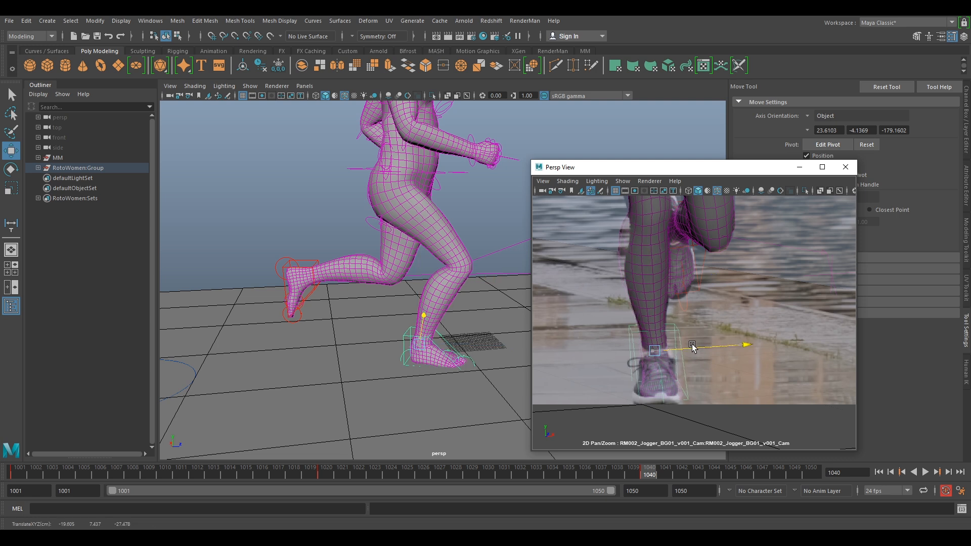
pyautogui.press('e')
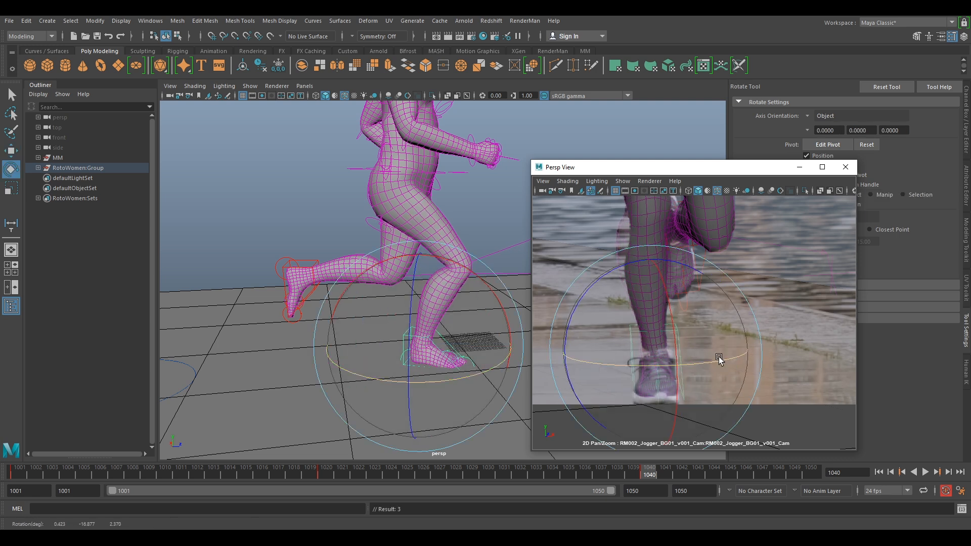
pyautogui.press('w')
pyautogui.moveTo(687, 344); pyautogui.dragTo(689, 345)
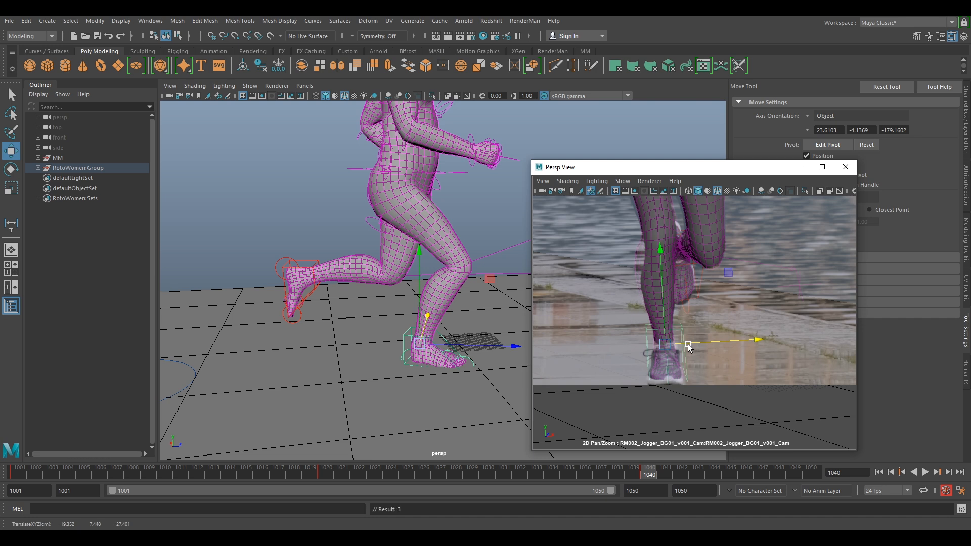
# Rotate the right upper arm control to about X 25.2°, Y -19.5°, Z 23.5° to match the jogger's arm.
pyautogui.scroll(-3, 728, 263)
pyautogui.moveTo(740, 231); pyautogui.dragTo(742, 305, button='middle')
pyautogui.moveTo(693, 238); pyautogui.dragTo(701, 334, button='middle')
pyautogui.scroll(2, 701, 335)
pyautogui.click(625, 238)
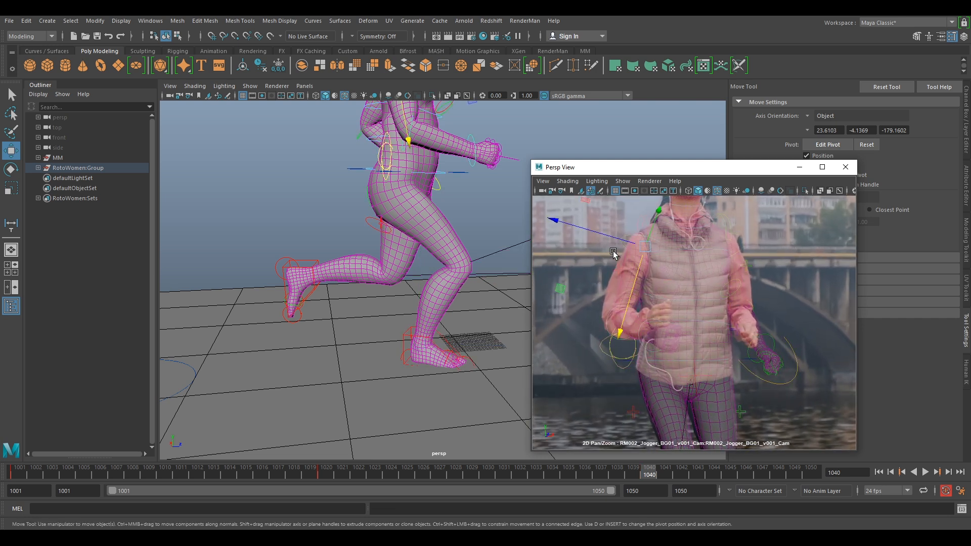
pyautogui.press('e')
pyautogui.moveTo(582, 299); pyautogui.dragTo(574, 303)
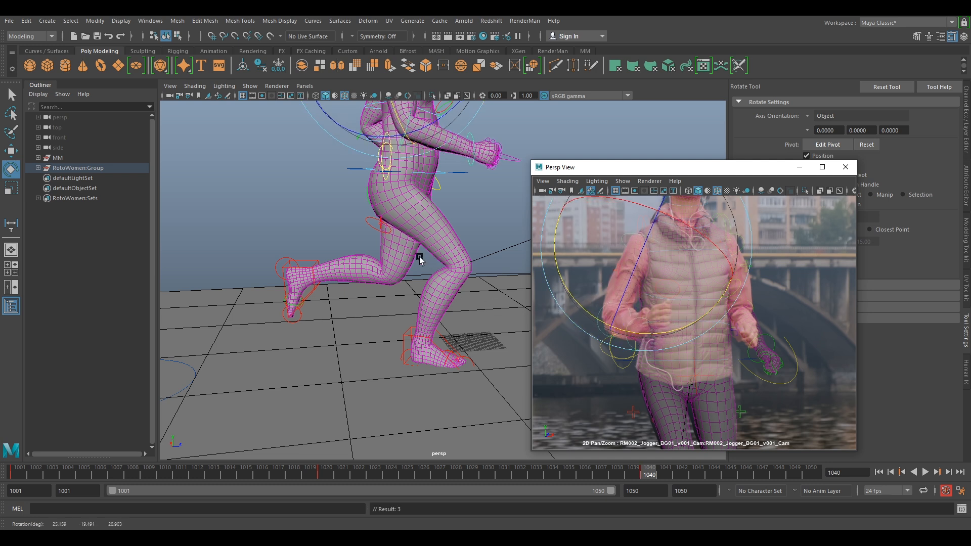
pyautogui.scroll(-3, 420, 251)
pyautogui.moveTo(443, 223)
pyautogui.mouseDown()
pyautogui.moveTo(427, 240)
pyautogui.moveTo(453, 235)
pyautogui.mouseUp()
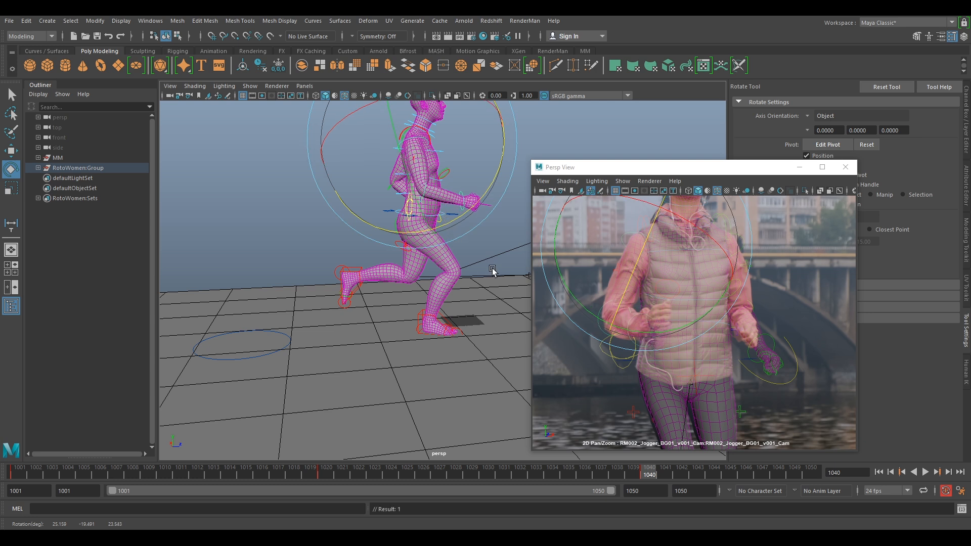
# Rotate the right forearm control to about X -12.6°, Y 23.9°, Z 54.4° to match the jogger's bent elbow.
pyautogui.keyDown('alt'); pyautogui.moveTo(492, 272); pyautogui.dragTo(472, 262); pyautogui.keyUp('alt')
pyautogui.keyDown('alt'); pyautogui.moveTo(472, 262); pyautogui.dragTo(456, 291, button='middle'); pyautogui.keyUp('alt')
pyautogui.click(495, 244)
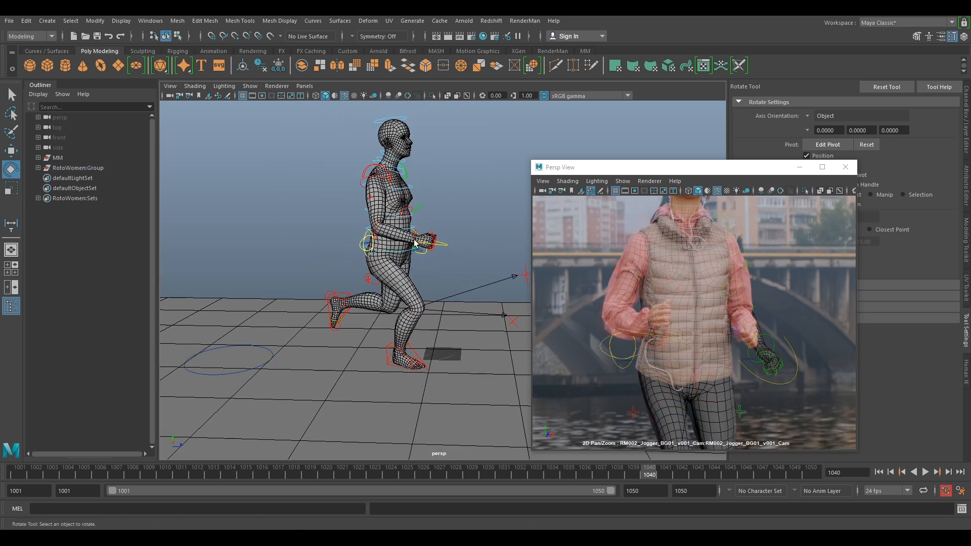
pyautogui.click(375, 231)
pyautogui.moveTo(660, 287); pyautogui.dragTo(612, 290)
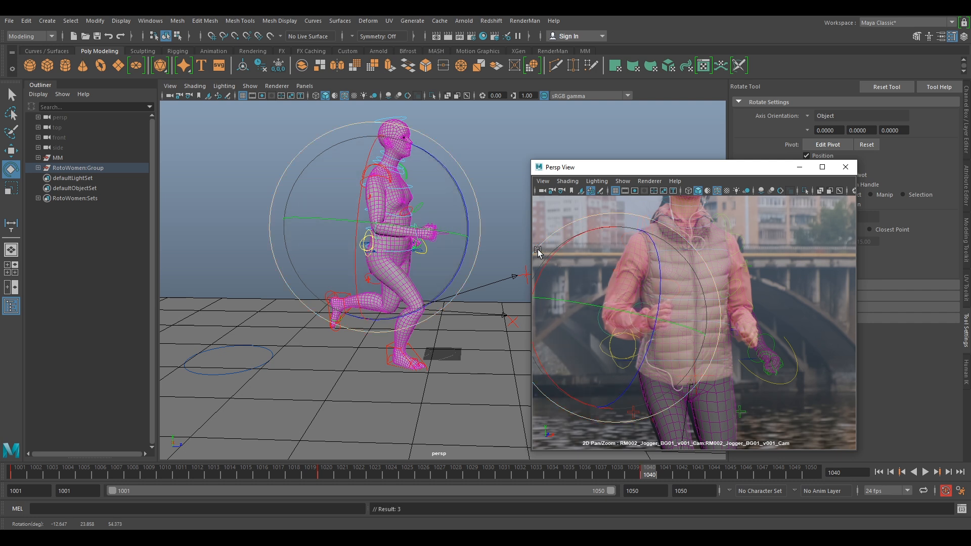
pyautogui.keyDown('alt'); pyautogui.moveTo(516, 258); pyautogui.dragTo(487, 266); pyautogui.keyUp('alt')
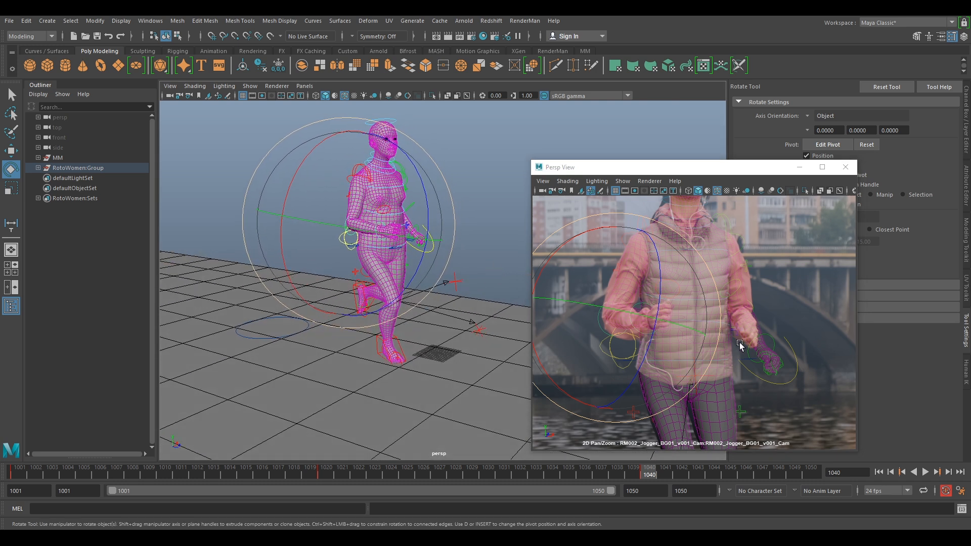
# Refine the right forearm control's rotation to about X -14.3°, Y 25.2°, Z 60.6° to fit the jogger's bent arm.
pyautogui.moveTo(741, 344); pyautogui.dragTo(915, 415, button='right')
pyautogui.moveTo(664, 338); pyautogui.dragTo(818, 342, button='middle')
pyautogui.moveTo(676, 322); pyautogui.dragTo(601, 321)
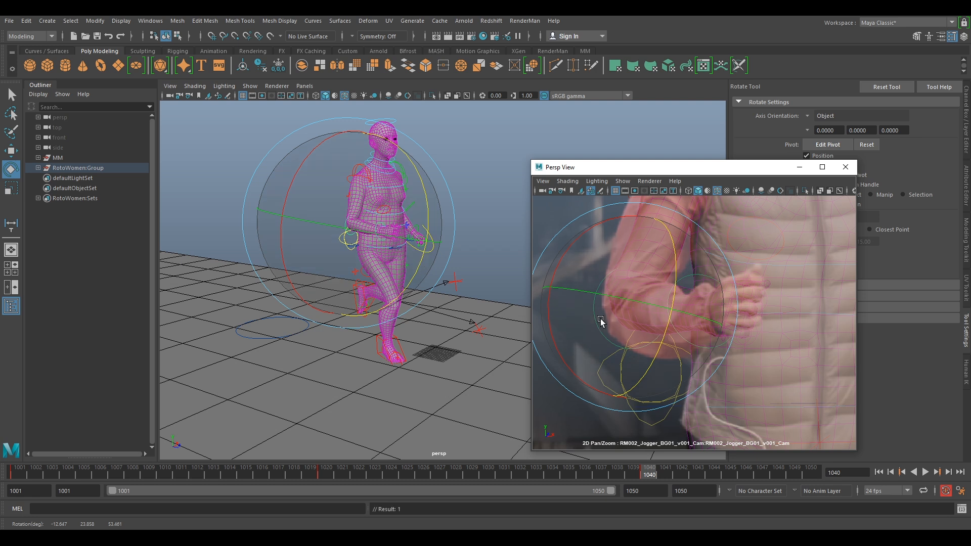
pyautogui.click(482, 181)
pyautogui.click(364, 175)
pyautogui.moveTo(404, 187); pyautogui.dragTo(391, 206)
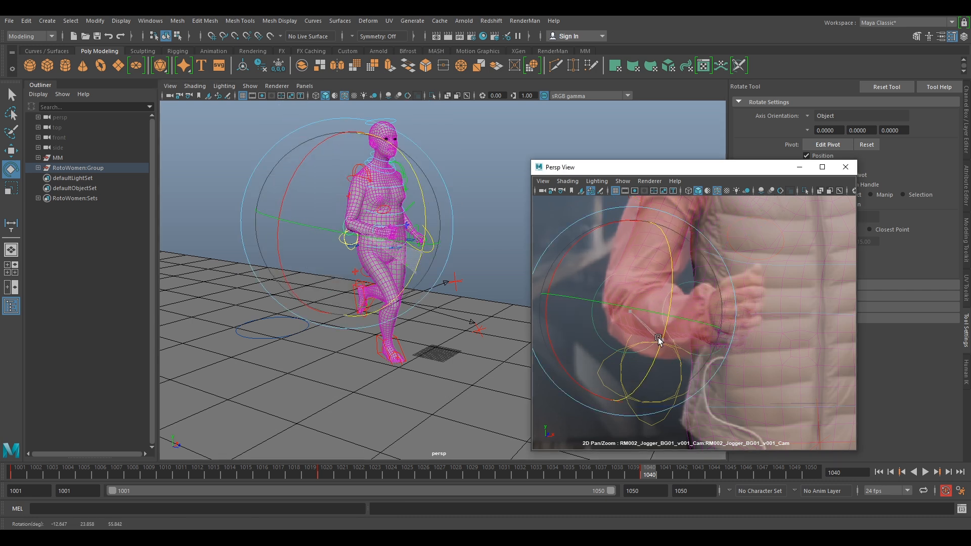
pyautogui.click(645, 312)
pyautogui.moveTo(644, 309); pyautogui.dragTo(686, 287)
pyautogui.click(686, 288)
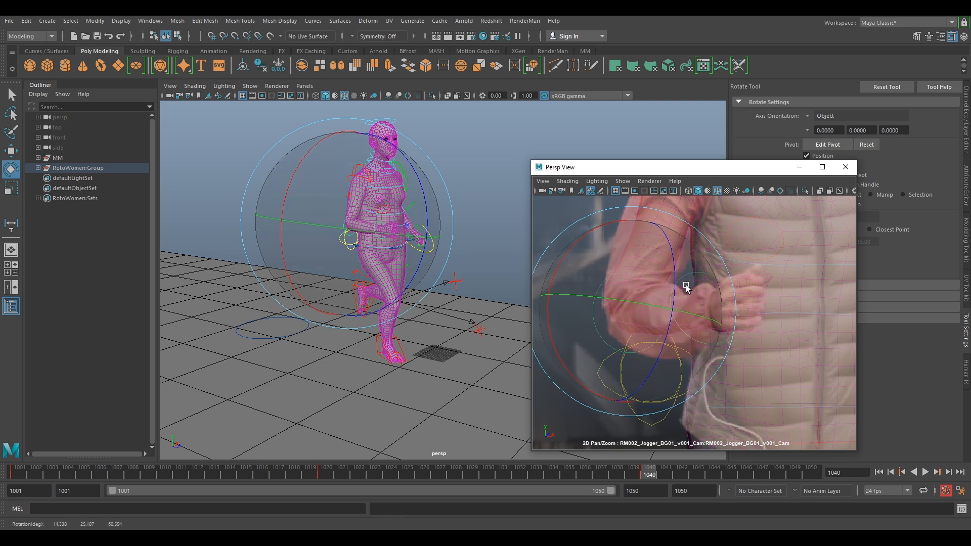
# Rotate the right hand control to about X 15.9°, Y 4.4°, Z 14.9° to match the jogger's hand.
pyautogui.click(603, 394)
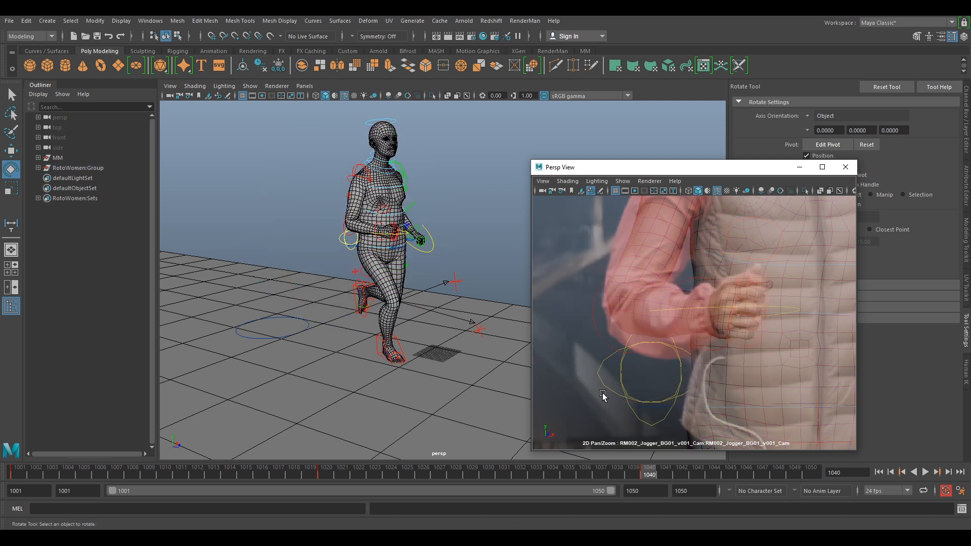
pyautogui.click(700, 345)
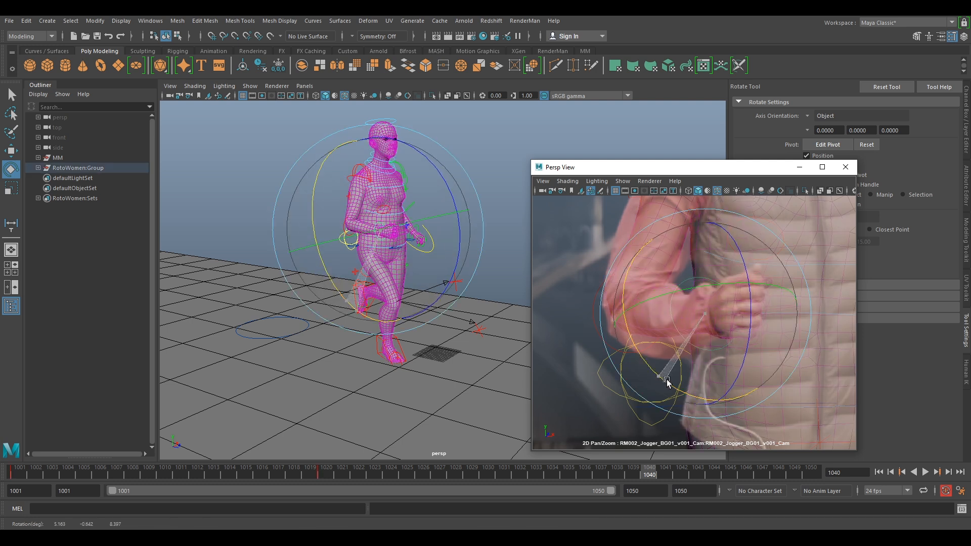
pyautogui.moveTo(698, 312); pyautogui.dragTo(733, 260)
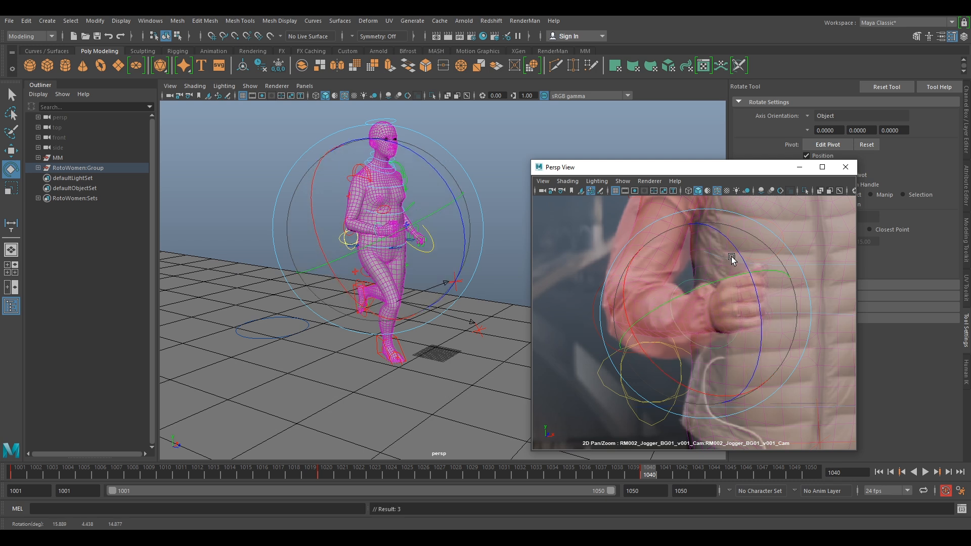
# Rotate the left shoulder control to about X -2.5°, Y -13.0°, Z -28.9° to line the arm up with the jogger's sleeve.
pyautogui.moveTo(794, 286); pyautogui.dragTo(718, 264, button='right')
pyautogui.moveTo(800, 260); pyautogui.dragTo(695, 256, button='middle')
pyautogui.moveTo(696, 253); pyautogui.dragTo(798, 290, button='right')
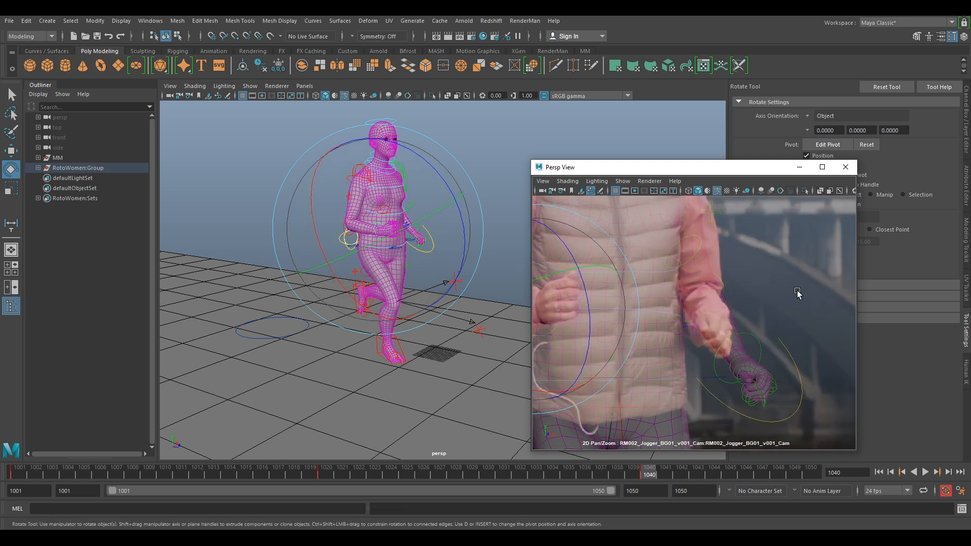
pyautogui.moveTo(798, 290); pyautogui.dragTo(787, 335, button='middle')
pyautogui.click(705, 231)
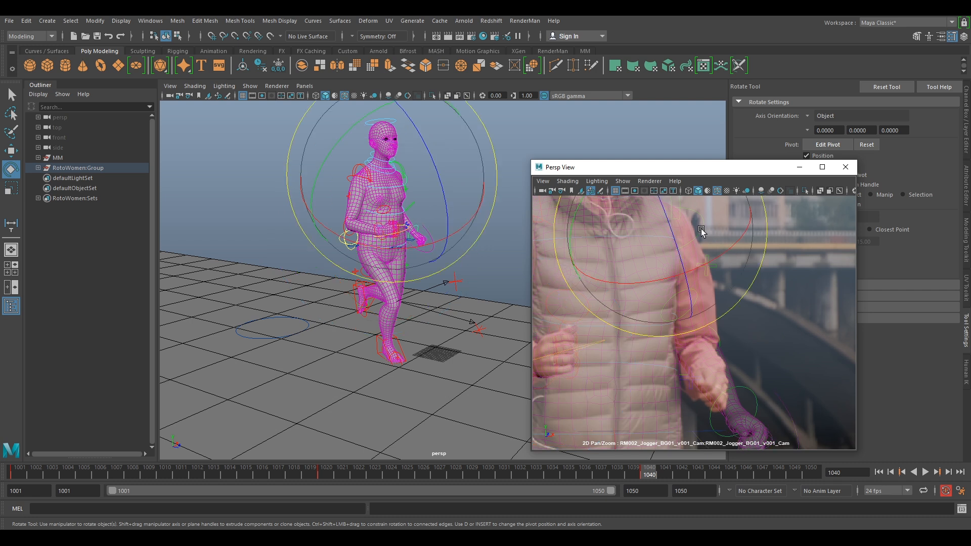
pyautogui.moveTo(748, 262); pyautogui.dragTo(721, 255, button='right')
pyautogui.moveTo(722, 256); pyautogui.dragTo(725, 299, button='middle')
pyautogui.moveTo(619, 229); pyautogui.dragTo(612, 236)
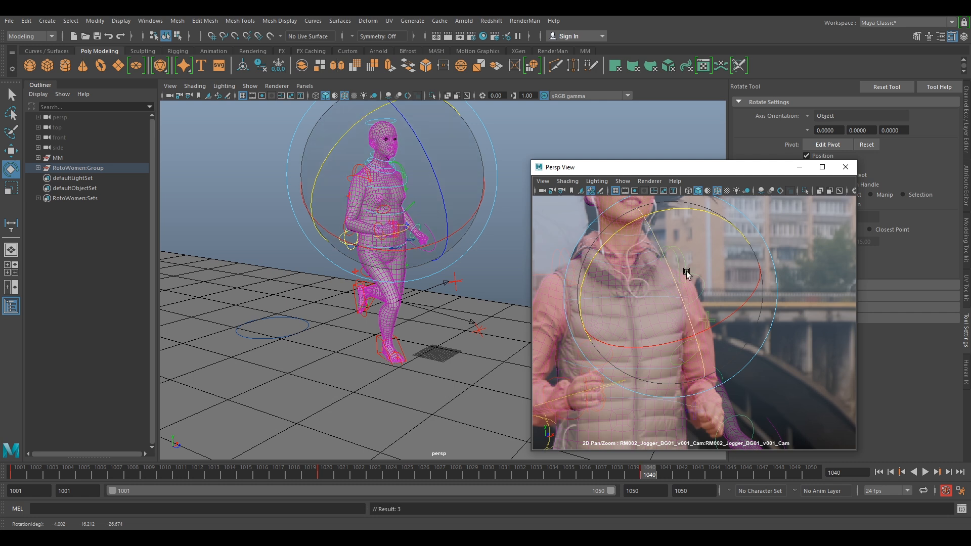
pyautogui.moveTo(755, 315); pyautogui.dragTo(774, 318, button='right')
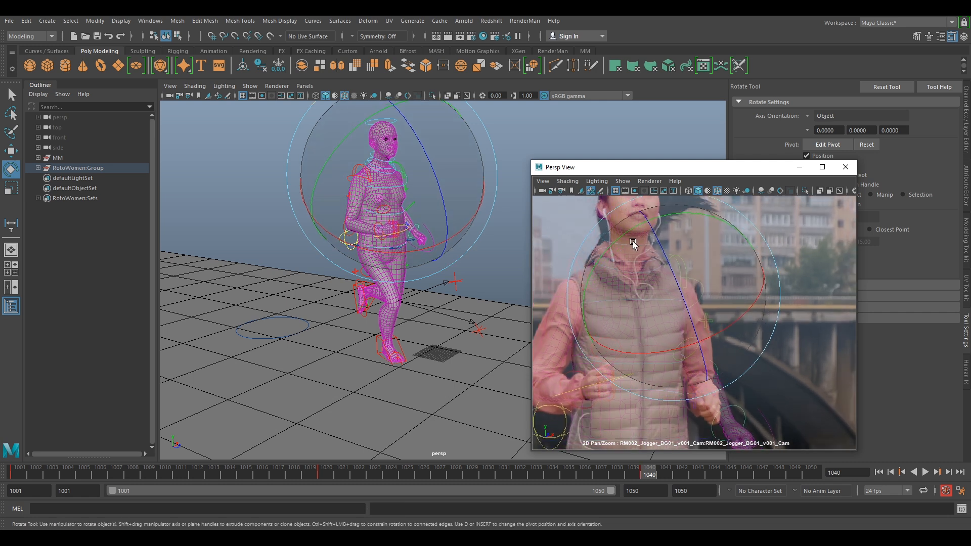
pyautogui.moveTo(618, 238); pyautogui.dragTo(622, 240)
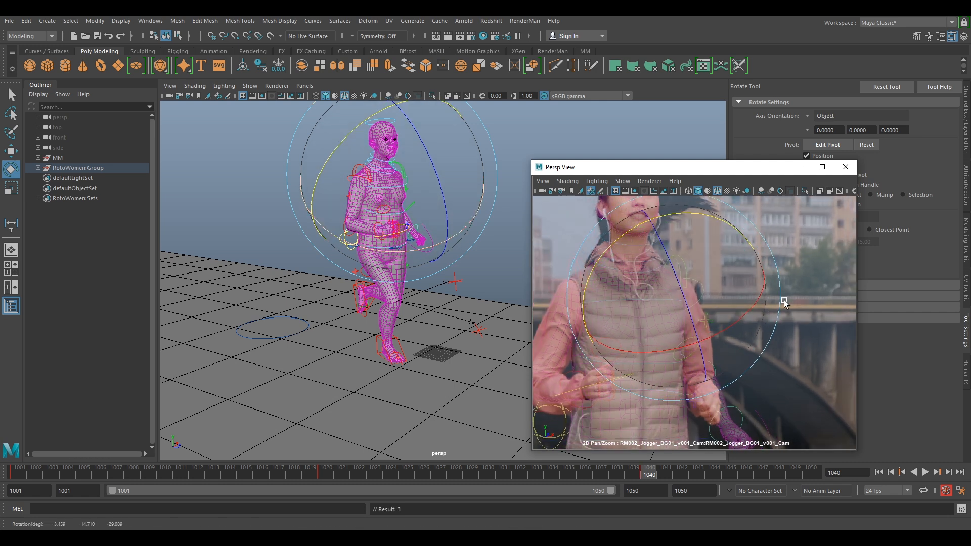
pyautogui.click(691, 270)
pyautogui.click(680, 267)
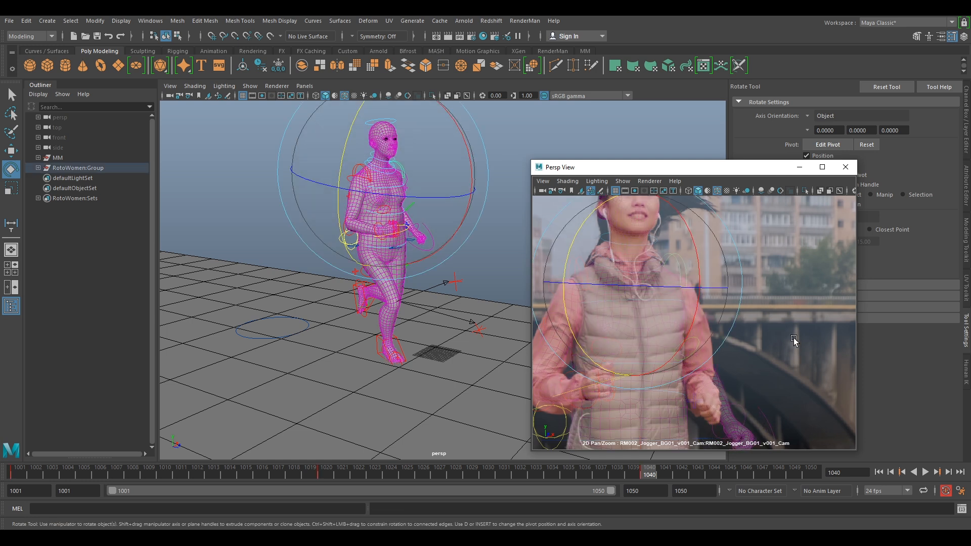
pyautogui.click(707, 289)
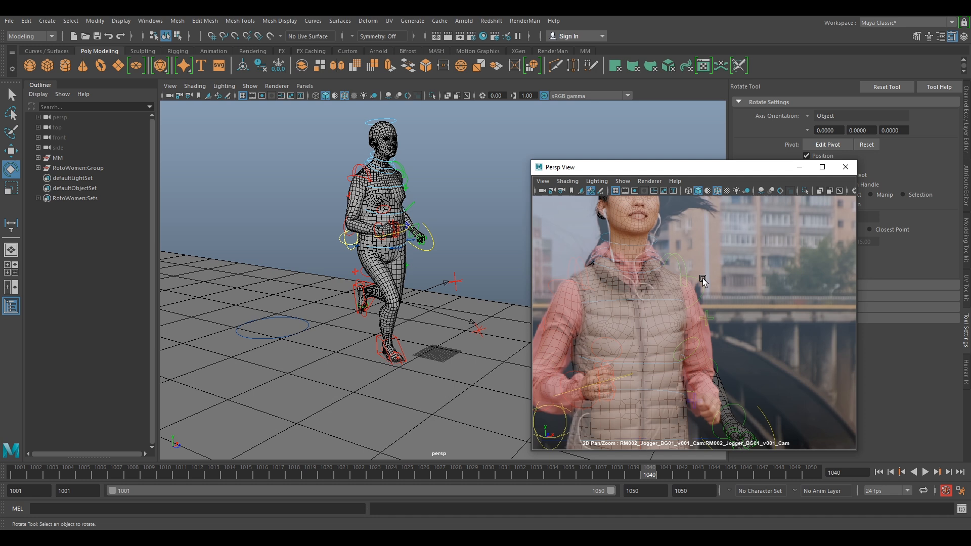
pyautogui.click(705, 287)
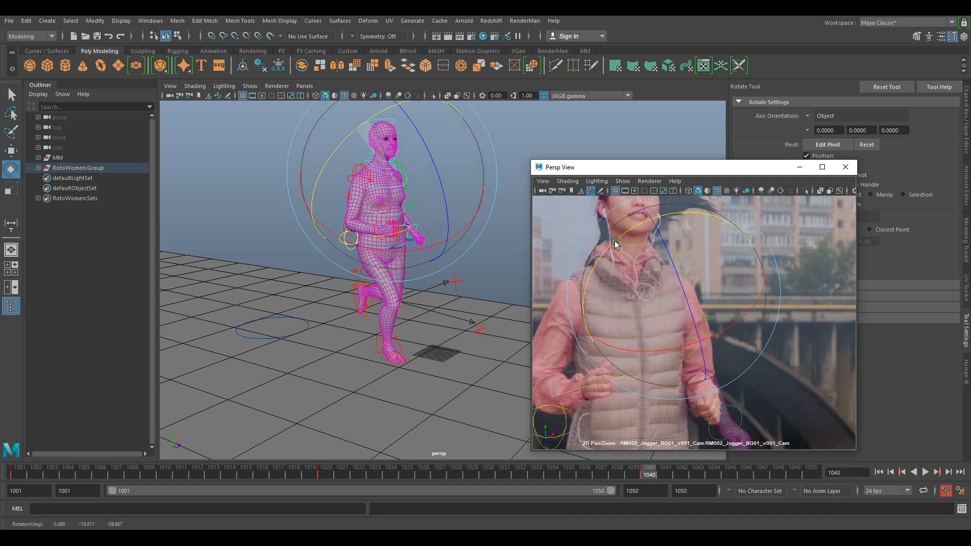
pyautogui.moveTo(615, 242); pyautogui.dragTo(778, 363)
# Rotate the left forearm control upward to bring the rig's left hand toward the jogger's hand.
pyautogui.moveTo(811, 374); pyautogui.dragTo(774, 284, button='middle')
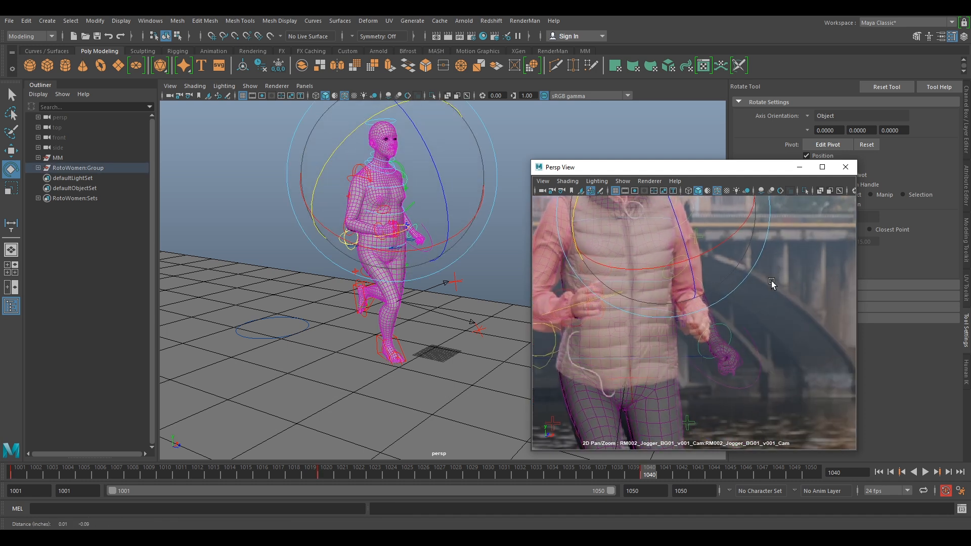
pyautogui.moveTo(774, 284); pyautogui.dragTo(796, 323, button='right')
pyautogui.click(724, 270)
pyautogui.click(706, 273)
pyautogui.moveTo(679, 320); pyautogui.dragTo(654, 282)
pyautogui.moveTo(741, 341); pyautogui.dragTo(683, 323, button='right')
pyautogui.moveTo(800, 354); pyautogui.dragTo(715, 306, button='right')
# Rotate the head control to about X -2.5°, Y -4.0°, Z -16.6° to match the jogger's face.
pyautogui.moveTo(685, 233); pyautogui.dragTo(759, 321, button='right')
pyautogui.moveTo(711, 234); pyautogui.dragTo(755, 327, button='middle')
pyautogui.moveTo(756, 326); pyautogui.dragTo(851, 393, button='right')
pyautogui.click(703, 230)
pyautogui.moveTo(657, 303); pyautogui.dragTo(673, 331)
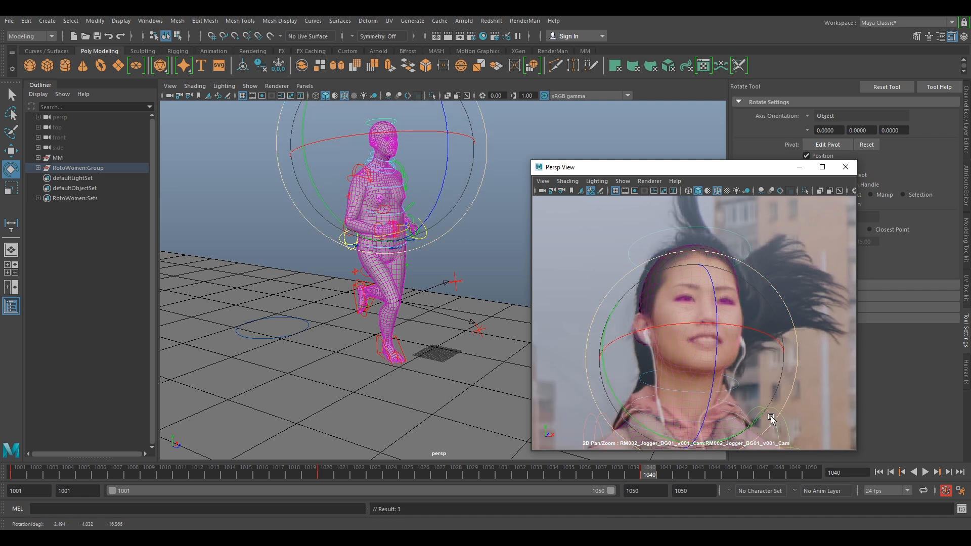
# Play back the animation and examine how the rig follows the jogger in the camera view and from the side.
pyautogui.moveTo(774, 421); pyautogui.dragTo(734, 397, button='right')
pyautogui.moveTo(794, 418); pyautogui.dragTo(777, 273, button='middle')
pyautogui.moveTo(779, 314); pyautogui.dragTo(739, 283, button='right')
pyautogui.moveTo(787, 331); pyautogui.dragTo(793, 222, button='middle')
pyautogui.moveTo(815, 329); pyautogui.dragTo(763, 276, button='right')
pyautogui.moveTo(767, 324); pyautogui.dragTo(730, 294, button='right')
pyautogui.hotkey('alt', 'v')
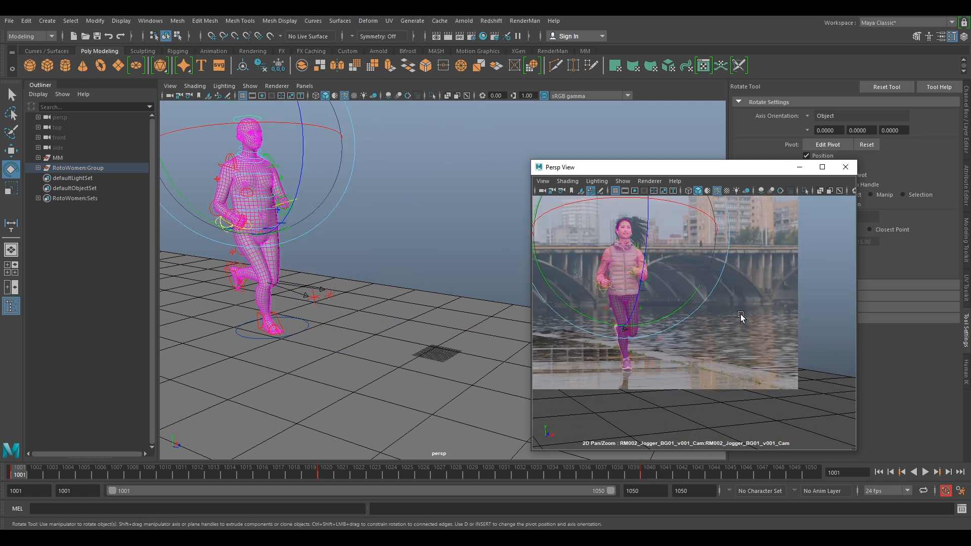
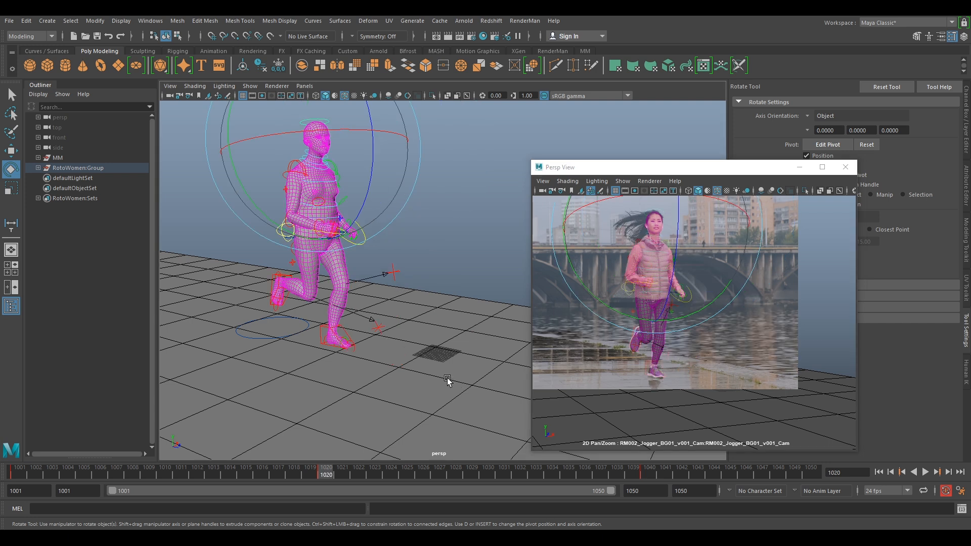
pyautogui.scroll(-3, 448, 378)
pyautogui.keyDown('alt'); pyautogui.moveTo(392, 364); pyautogui.dragTo(460, 359); pyautogui.keyUp('alt')
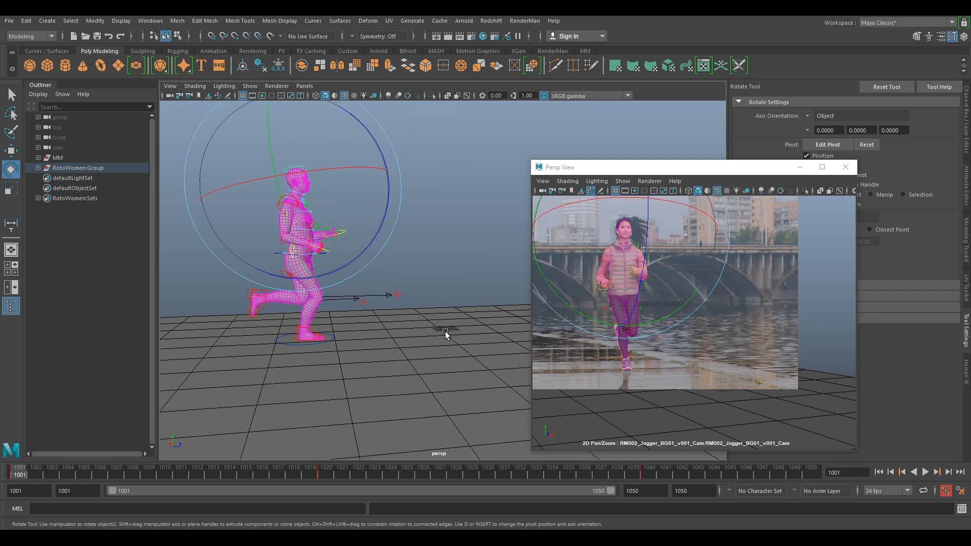
# Go to frame 1050 and set the Move tool's axis orientation to World.
pyautogui.press('.')
pyautogui.moveTo(657, 475); pyautogui.dragTo(811, 481)
pyautogui.click(418, 183)
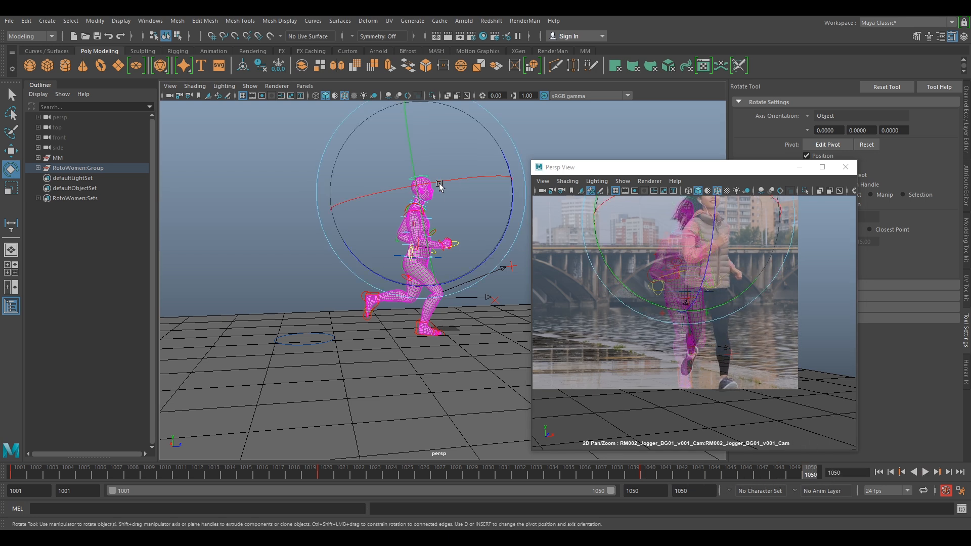
pyautogui.keyDown('alt'); pyautogui.moveTo(473, 242); pyautogui.dragTo(442, 288); pyautogui.keyUp('alt')
pyautogui.scroll(4, 398, 268)
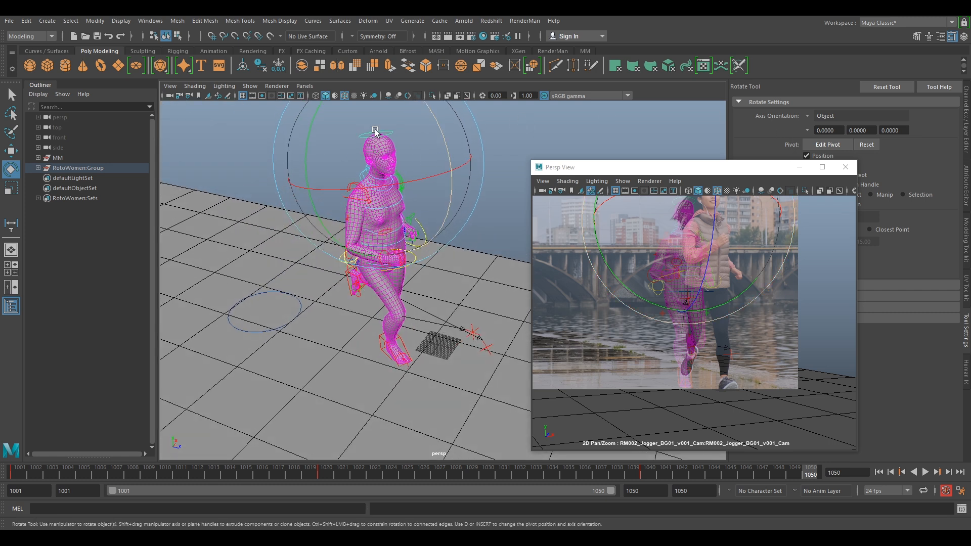
pyautogui.press('w')
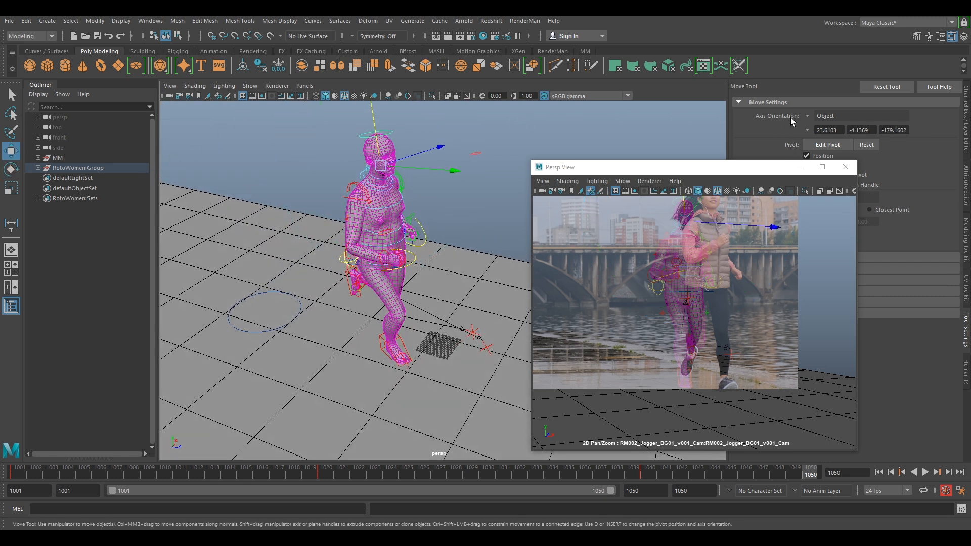
pyautogui.click(808, 116)
pyautogui.click(829, 133)
# Select the root control together with both foot controls, and play the animation to check the motion.
pyautogui.keyDown('alt'); pyautogui.moveTo(468, 155); pyautogui.dragTo(495, 156); pyautogui.keyUp('alt')
pyautogui.click(423, 205)
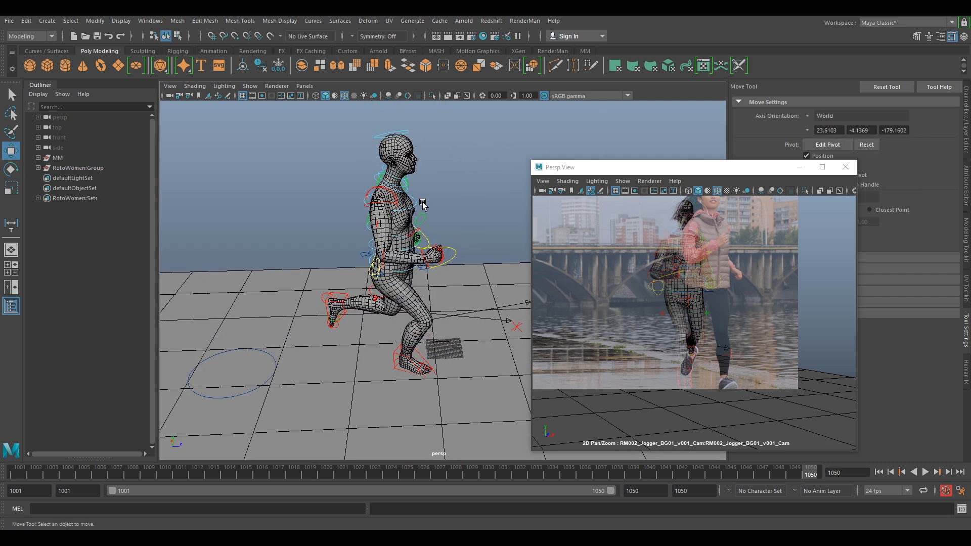
pyautogui.click(357, 260)
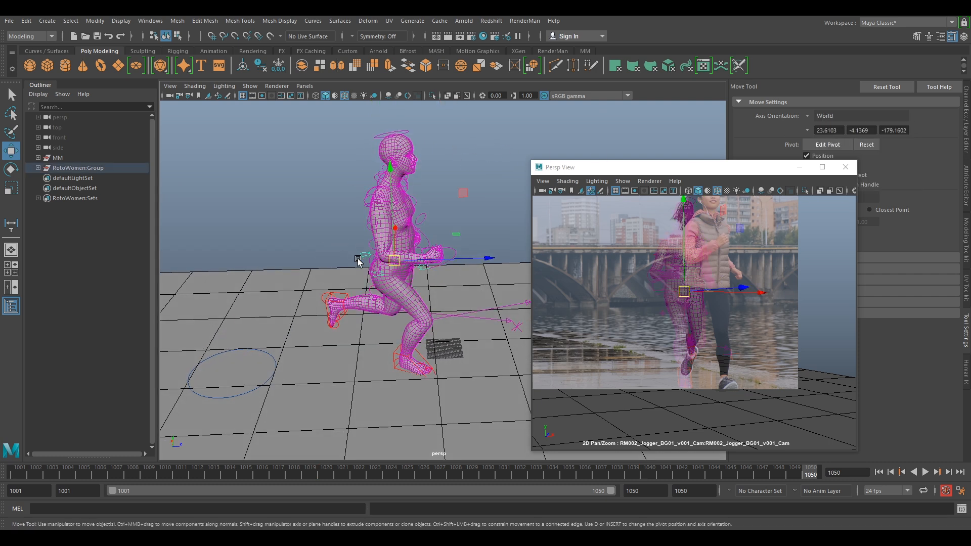
pyautogui.click(341, 294)
pyautogui.click(397, 352)
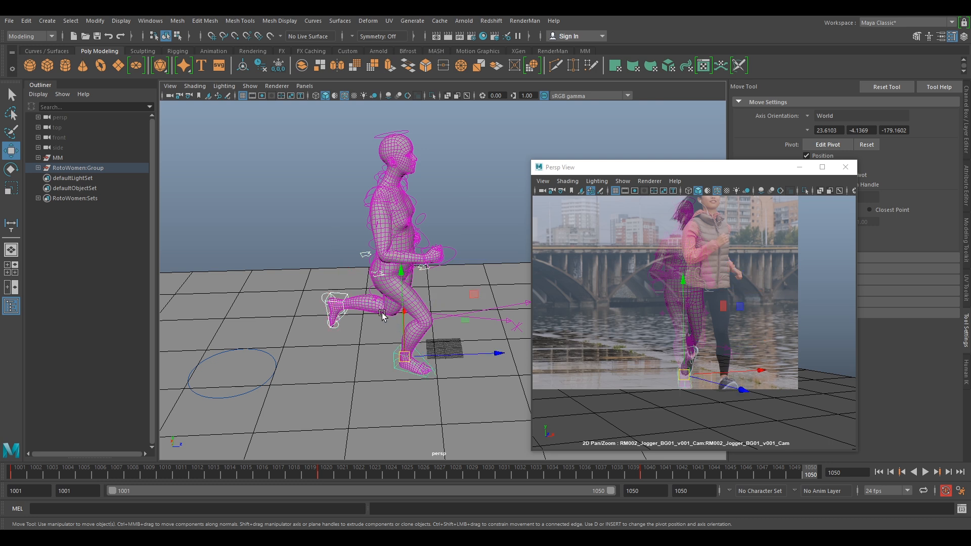
pyautogui.hotkey('alt', 'v')
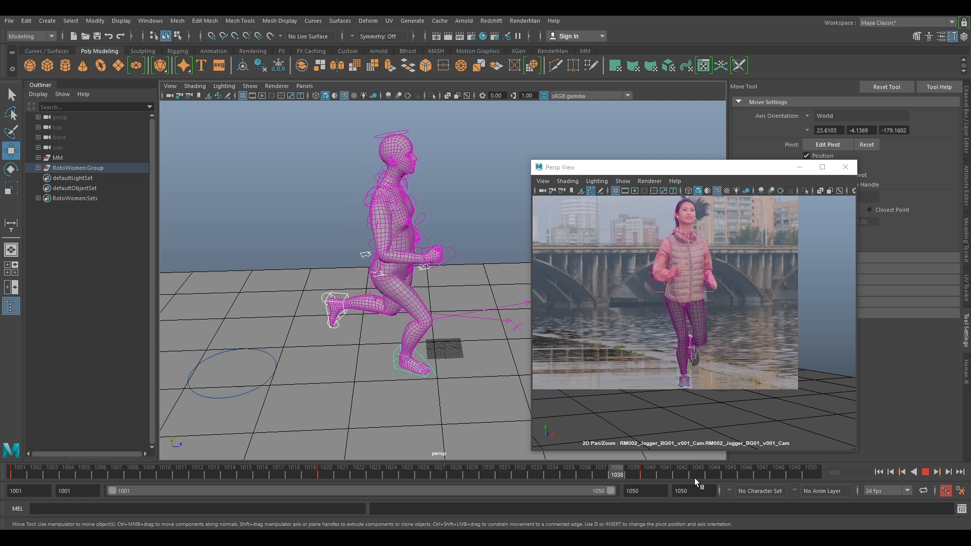
# Move the selected root and foot controls forward to about Y 7.4, Z 27.5 and shift them sideways toward the jogger.
pyautogui.keyDown('alt'); pyautogui.moveTo(419, 323); pyautogui.dragTo(337, 299, button='middle'); pyautogui.keyUp('alt')
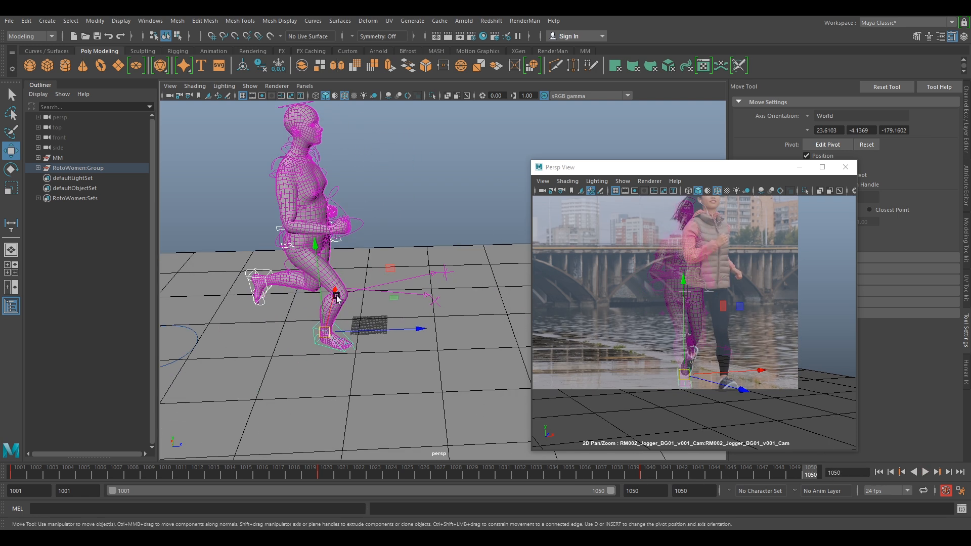
pyautogui.moveTo(367, 330); pyautogui.dragTo(409, 307)
pyautogui.moveTo(736, 318); pyautogui.dragTo(745, 322, button='right')
pyautogui.moveTo(759, 316); pyautogui.dragTo(758, 348, button='middle')
pyautogui.moveTo(748, 408); pyautogui.dragTo(736, 384, button='right')
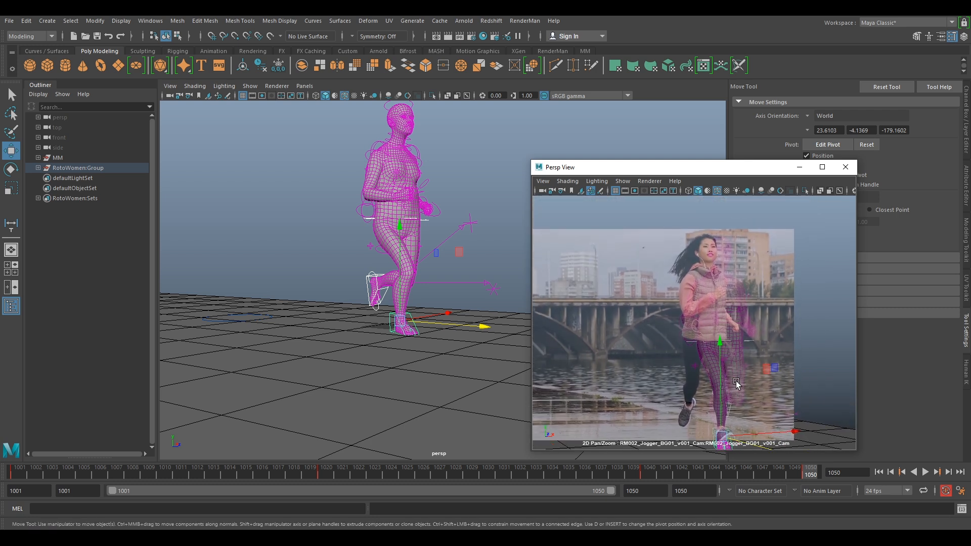
pyautogui.moveTo(744, 429); pyautogui.dragTo(736, 433)
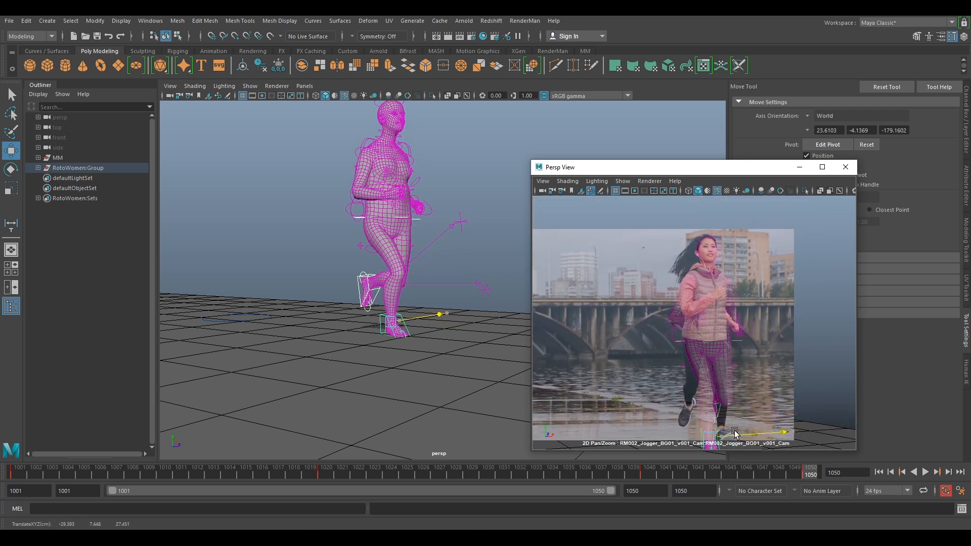
pyautogui.keyDown('alt'); pyautogui.moveTo(427, 352); pyautogui.dragTo(421, 343); pyautogui.keyUp('alt')
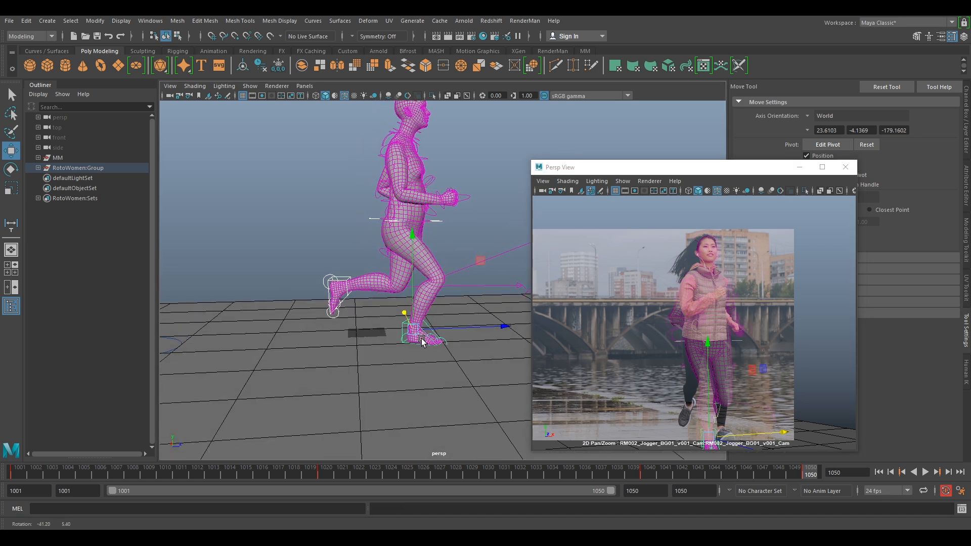
# Readjust the selected root and foot controls to about X -23.3, Y 7.4, Z 13.9 to fit the jogger's body.
pyautogui.moveTo(748, 394); pyautogui.dragTo(793, 395, button='right')
pyautogui.moveTo(793, 395); pyautogui.dragTo(774, 308, button='middle')
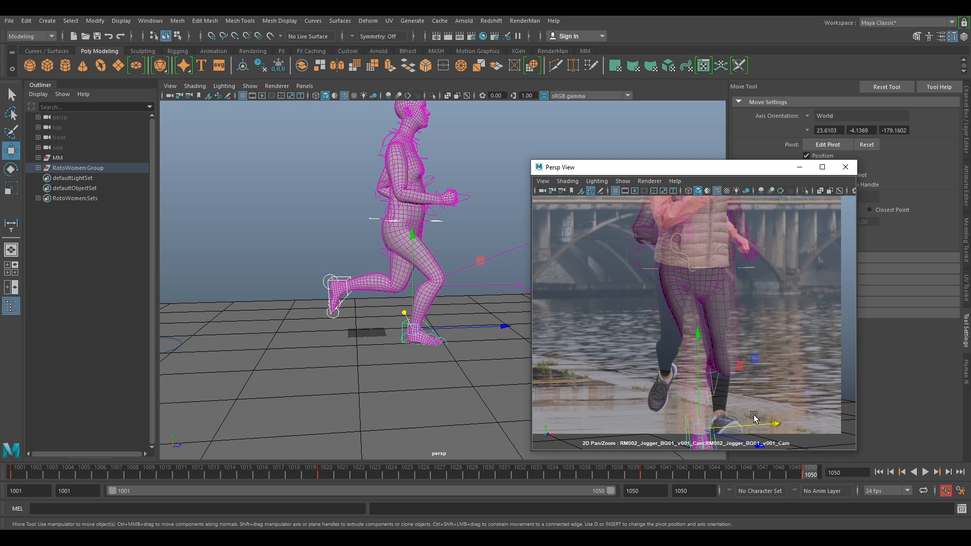
pyautogui.click(749, 418)
pyautogui.hotkey('ctrl', 'z')
pyautogui.moveTo(731, 427); pyautogui.dragTo(724, 427)
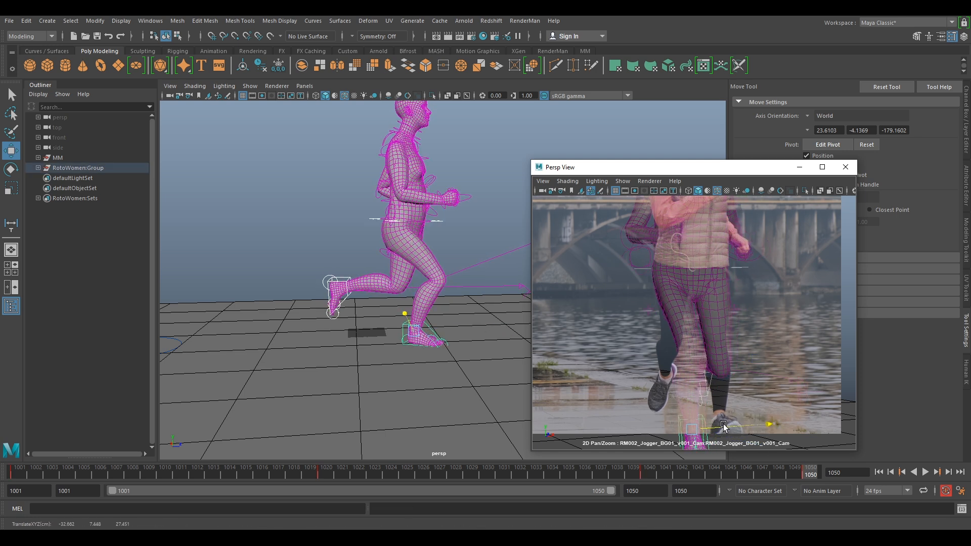
pyautogui.moveTo(450, 324); pyautogui.dragTo(432, 311)
pyautogui.moveTo(725, 418); pyautogui.dragTo(737, 420)
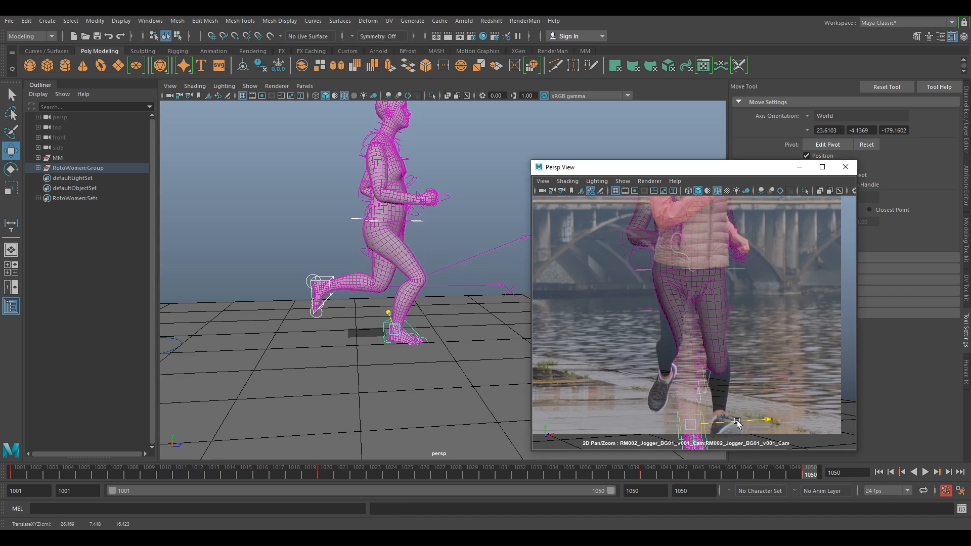
pyautogui.moveTo(812, 341); pyautogui.dragTo(635, 286, button='right')
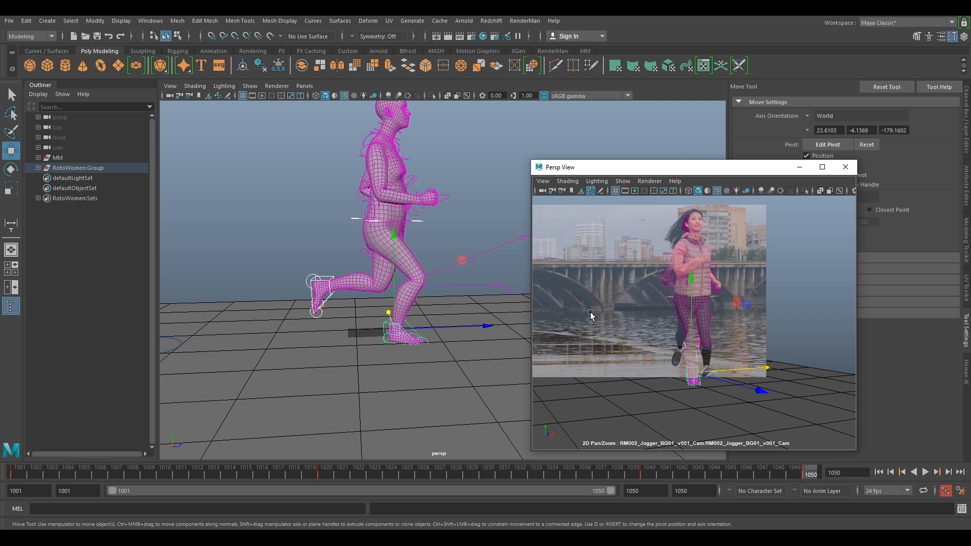
pyautogui.moveTo(749, 394); pyautogui.dragTo(725, 373)
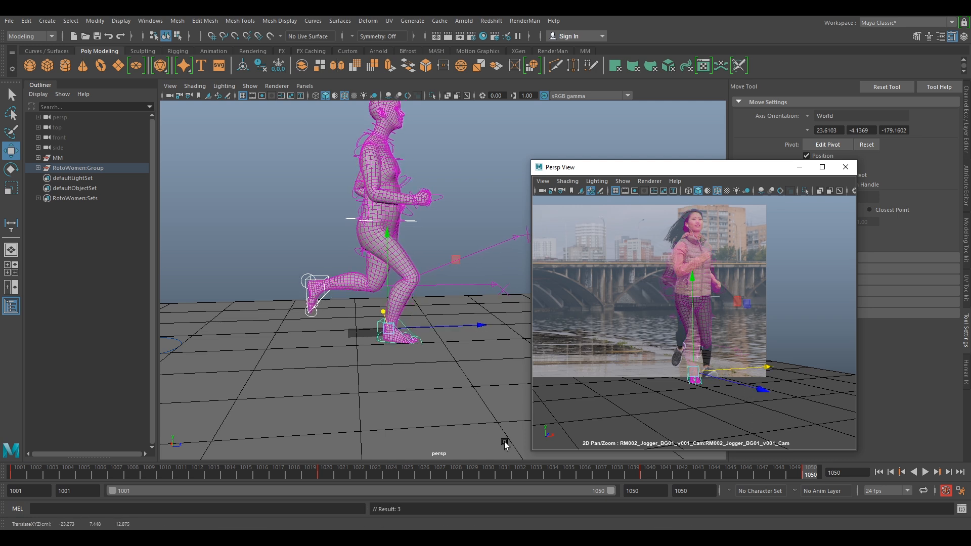
# Check the final frames up to 1050, and move the hip control to about X -15.6, Y 81.7, Z 4.0 over the jogger's hips.
pyautogui.moveTo(774, 470); pyautogui.dragTo(815, 477)
pyautogui.moveTo(752, 474); pyautogui.dragTo(818, 479)
pyautogui.click(719, 326)
pyautogui.scroll(3, 766, 317)
pyautogui.scroll(2, 663, 262)
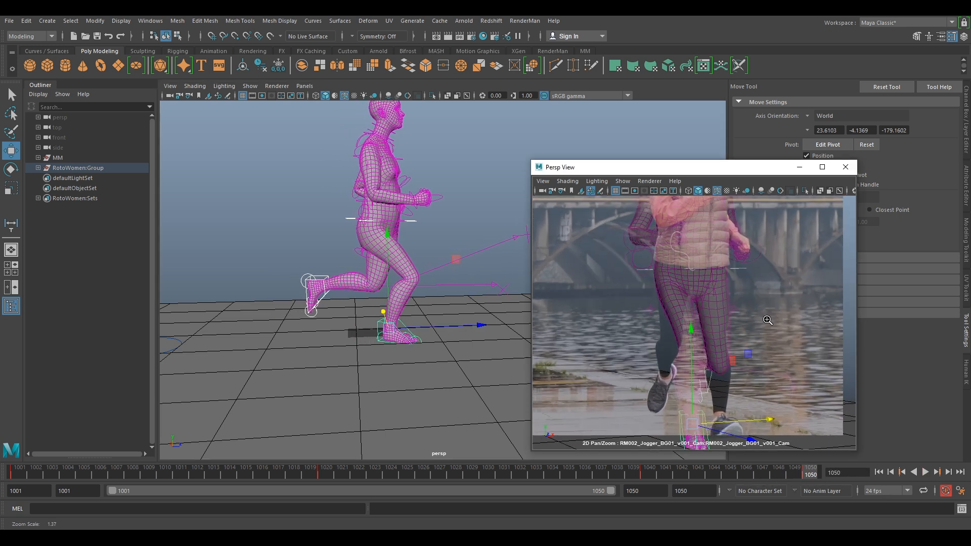
pyautogui.click(747, 268)
pyautogui.moveTo(690, 265); pyautogui.dragTo(690, 250)
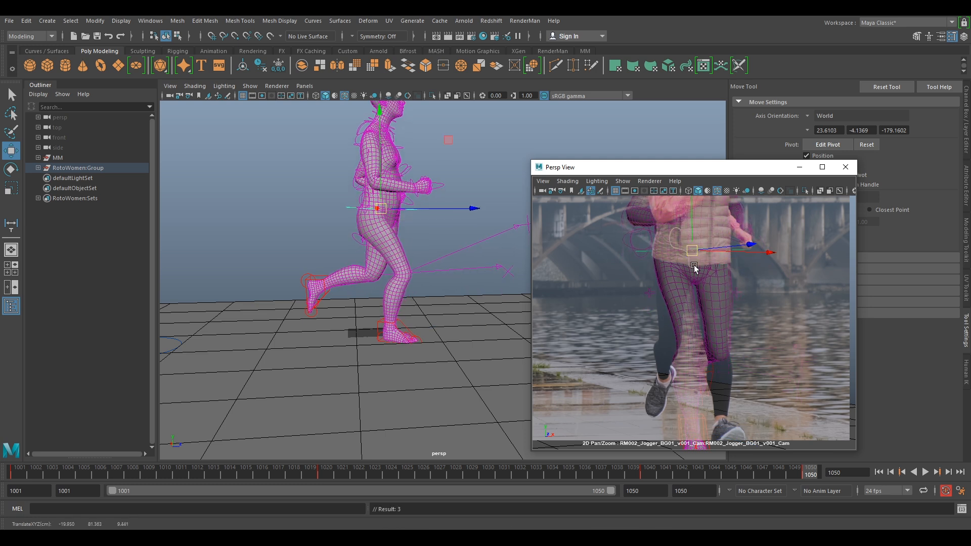
pyautogui.scroll(-5, 742, 332)
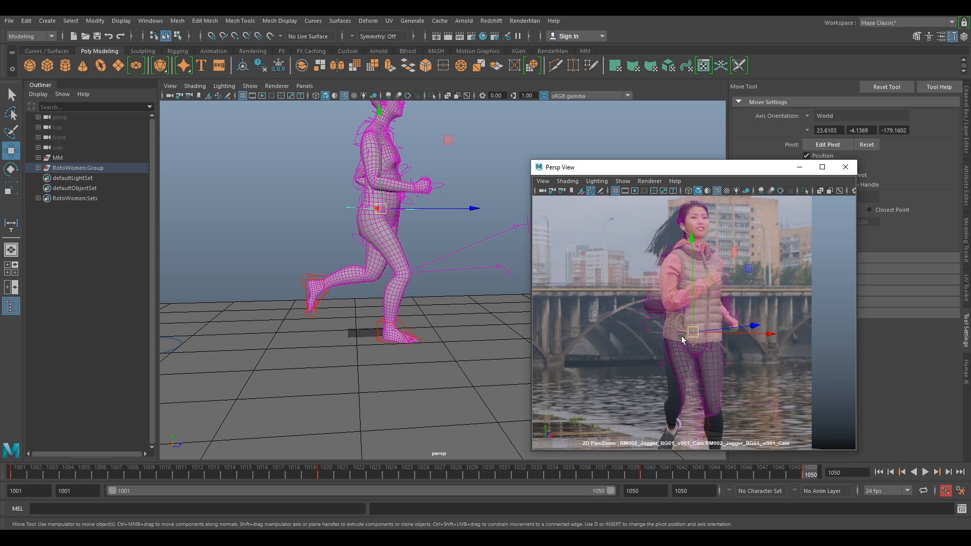
pyautogui.moveTo(692, 336); pyautogui.dragTo(691, 338)
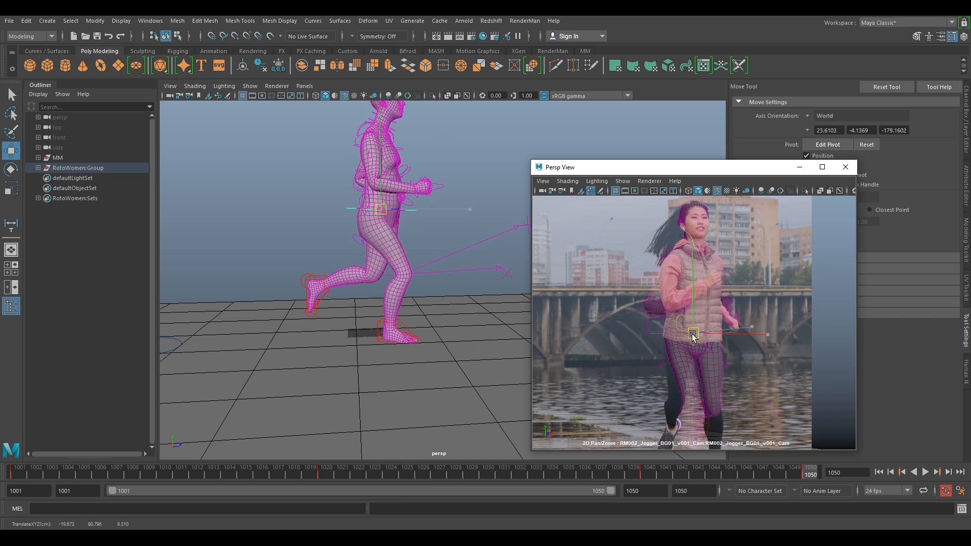
pyautogui.moveTo(466, 209); pyautogui.dragTo(454, 209)
pyautogui.moveTo(686, 337); pyautogui.dragTo(690, 334)
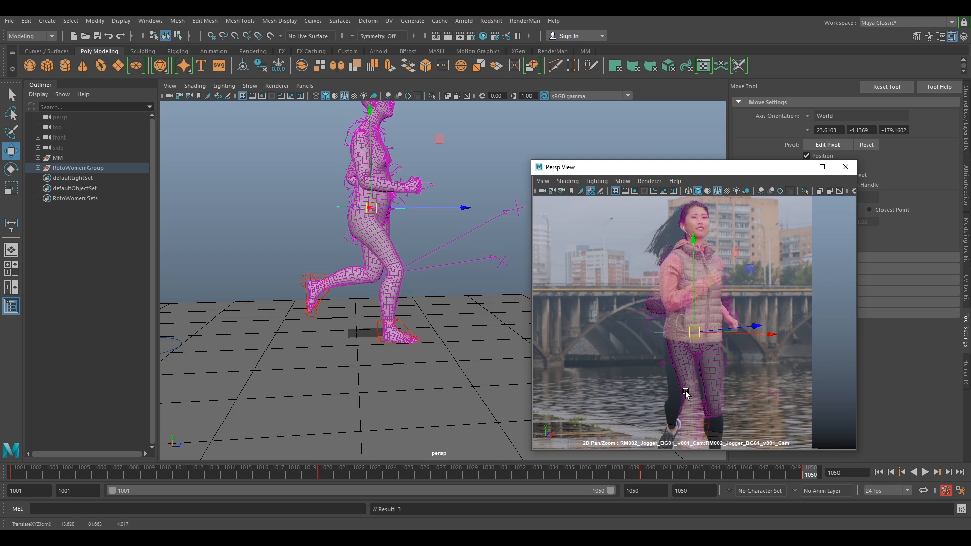
# Bring the trailing left foot control forward, rotate it, and place it over the jogger's front shoe.
pyautogui.moveTo(768, 406); pyautogui.dragTo(729, 370, button='right')
pyautogui.moveTo(728, 370); pyautogui.dragTo(731, 305, button='middle')
pyautogui.moveTo(718, 363); pyautogui.dragTo(738, 377, button='right')
pyautogui.click(402, 324)
pyautogui.moveTo(694, 392); pyautogui.dragTo(652, 393)
pyautogui.click(717, 338)
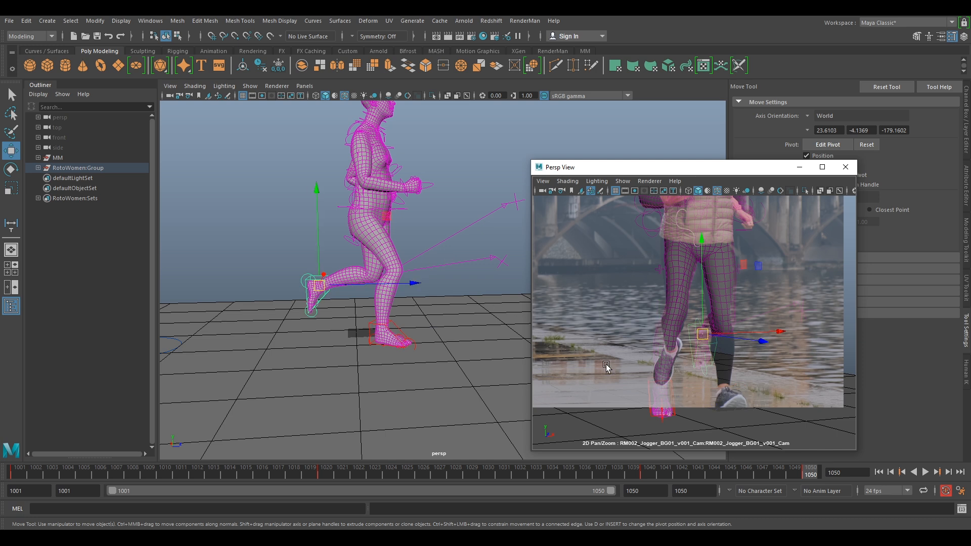
pyautogui.moveTo(320, 287); pyautogui.dragTo(426, 308)
pyautogui.press('e')
pyautogui.moveTo(503, 266); pyautogui.dragTo(375, 275)
pyautogui.keyDown('alt'); pyautogui.moveTo(453, 298); pyautogui.dragTo(477, 316); pyautogui.keyUp('alt')
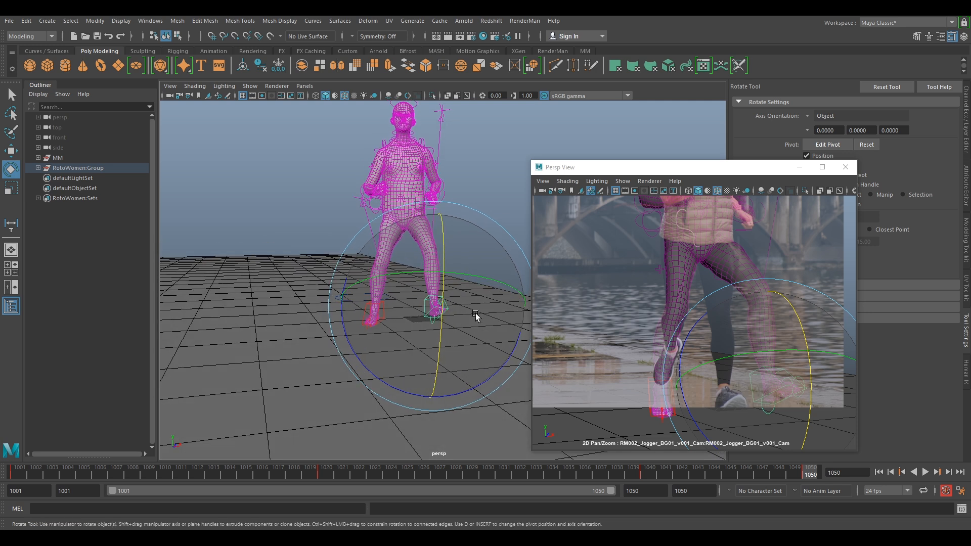
pyautogui.press('w')
pyautogui.moveTo(770, 386); pyautogui.dragTo(726, 396)
# Refine the left foot's rotation and move it to about X -27.5, Y 11.7, Z 38.3 to fit the front shoe.
pyautogui.moveTo(748, 378); pyautogui.dragTo(798, 401, button='right')
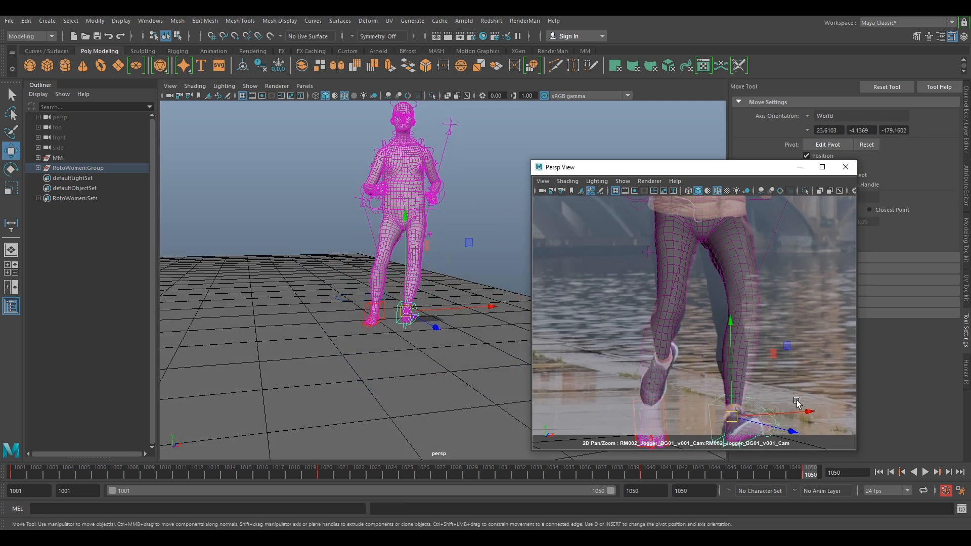
pyautogui.moveTo(779, 375); pyautogui.dragTo(726, 291, button='middle')
pyautogui.moveTo(725, 290); pyautogui.dragTo(717, 356, button='right')
pyautogui.press('e')
pyautogui.moveTo(687, 342)
pyautogui.mouseDown()
pyautogui.moveTo(658, 346)
pyautogui.moveTo(669, 347)
pyautogui.mouseUp()
pyautogui.keyDown('alt'); pyautogui.moveTo(393, 311); pyautogui.dragTo(464, 332); pyautogui.keyUp('alt')
pyautogui.press('w')
pyautogui.moveTo(729, 351); pyautogui.dragTo(699, 359)
pyautogui.moveTo(686, 263); pyautogui.dragTo(730, 256)
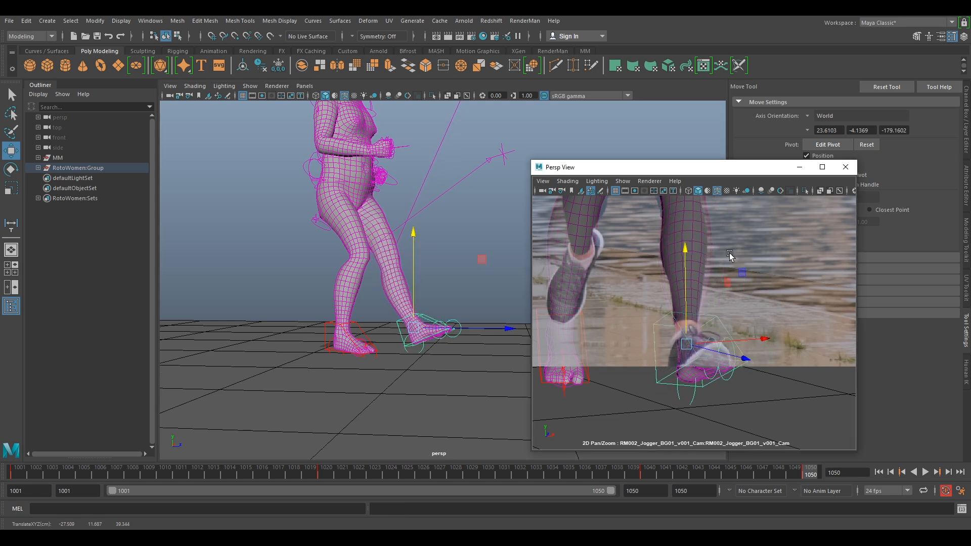
# Set the Move tool's axis orientation to Object, and fine-tune the left foot's position and rotation against the shoe.
pyautogui.click(809, 116)
pyautogui.click(829, 131)
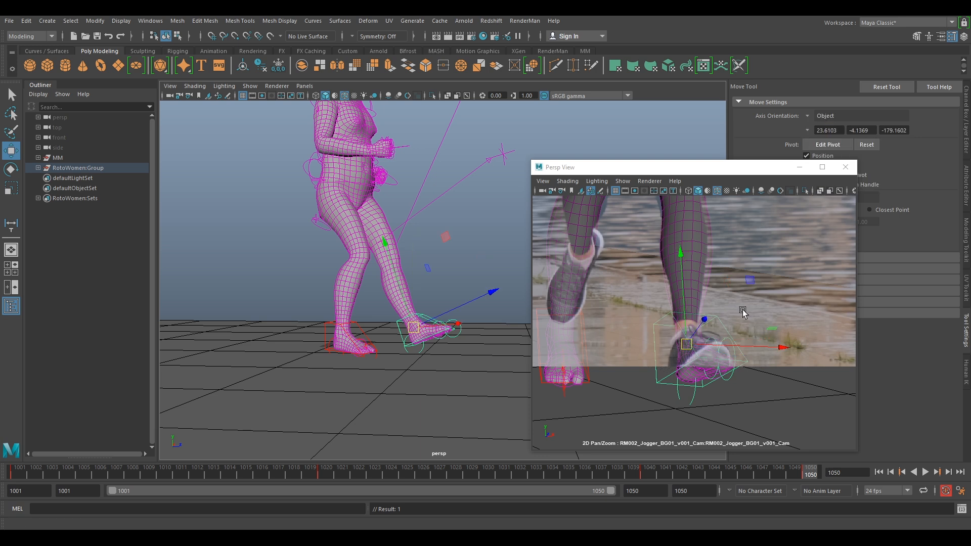
pyautogui.moveTo(686, 313); pyautogui.dragTo(685, 307)
pyautogui.moveTo(713, 340); pyautogui.dragTo(709, 338)
pyautogui.press('e')
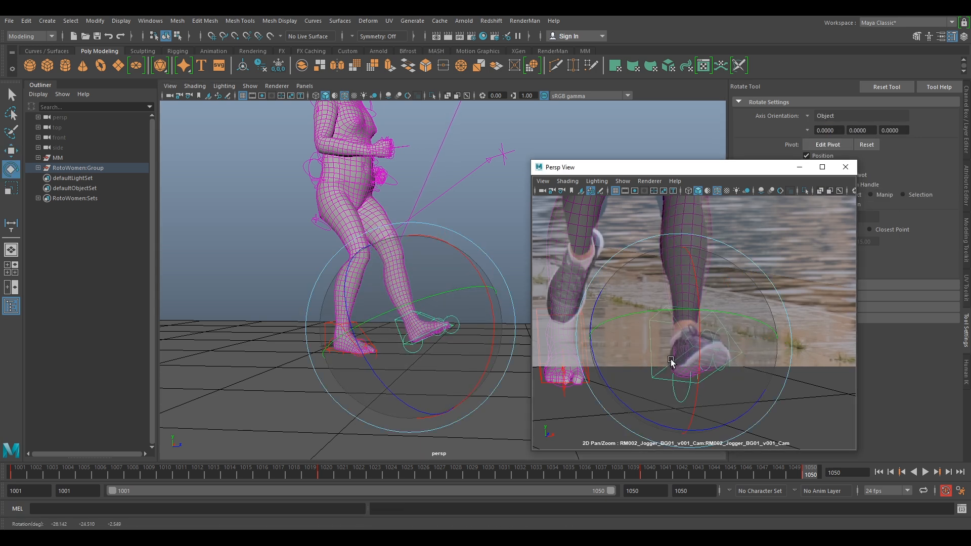
pyautogui.press('\\')
pyautogui.press('\\')
pyautogui.moveTo(459, 321)
pyautogui.keyDown('alt'); pyautogui.mouseDown()
pyautogui.moveTo(462, 308)
pyautogui.moveTo(442, 321)
pyautogui.mouseUp(); pyautogui.keyUp('alt')
pyautogui.press('\\')
# Select the hip control and shift it to about X -16.6, Y 82.7, Z 2.9 to fit the jogger's waist.
pyautogui.moveTo(782, 348); pyautogui.dragTo(682, 269, button='right')
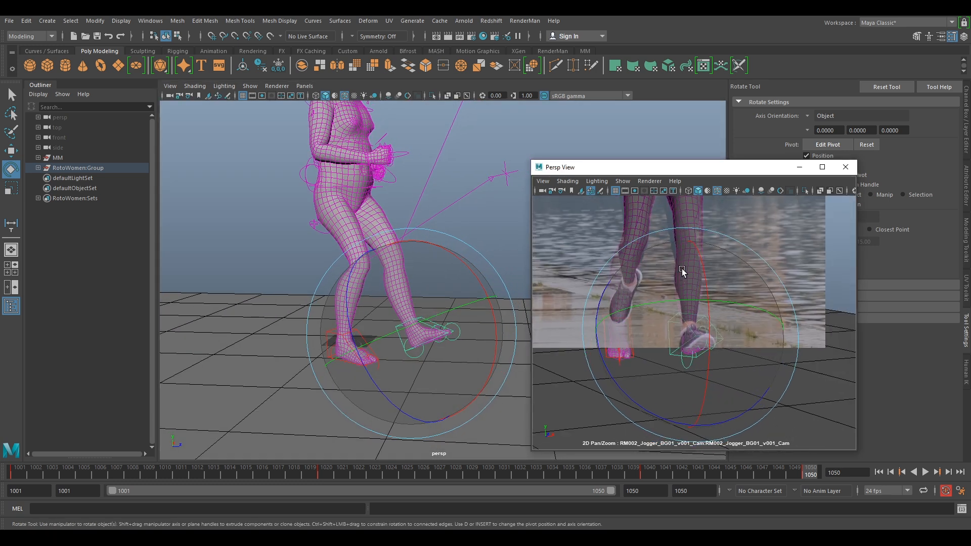
pyautogui.moveTo(734, 259); pyautogui.dragTo(704, 366, button='middle')
pyautogui.click(675, 263)
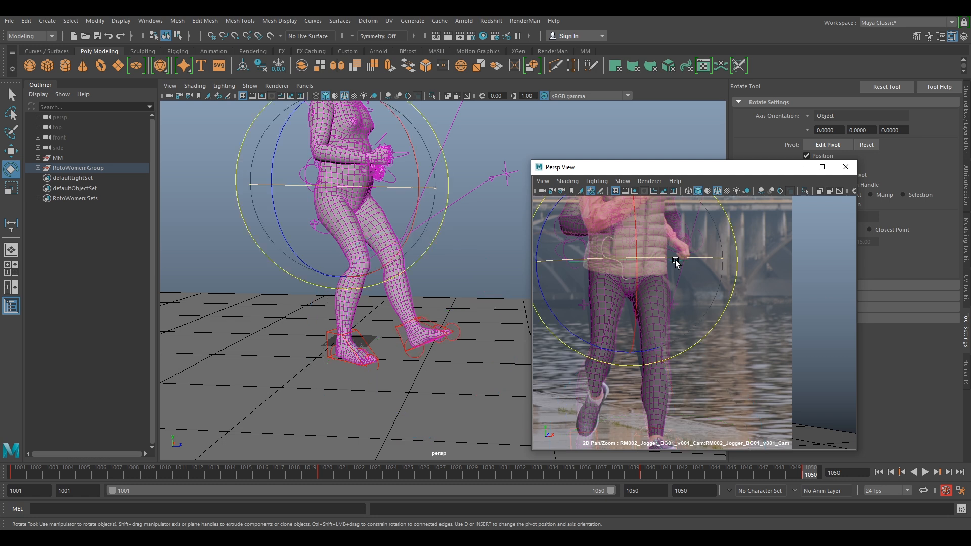
pyautogui.press('w')
pyautogui.moveTo(634, 264); pyautogui.dragTo(632, 261)
pyautogui.scroll(-3, 676, 260)
pyautogui.moveTo(676, 260); pyautogui.dragTo(703, 313, button='middle')
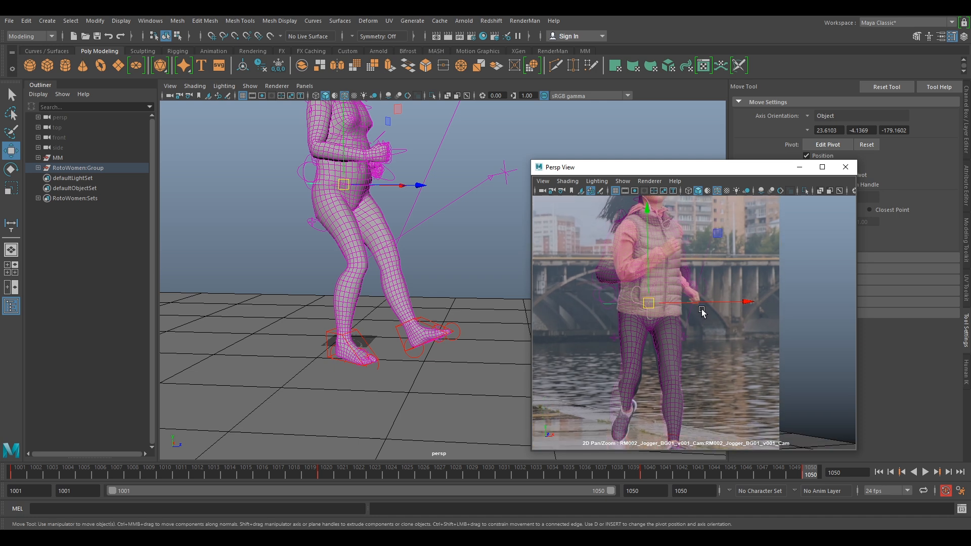
pyautogui.moveTo(654, 310); pyautogui.dragTo(650, 305)
pyautogui.scroll(-1, 704, 360)
pyautogui.keyDown('alt'); pyautogui.moveTo(460, 293); pyautogui.dragTo(483, 296); pyautogui.keyUp('alt')
pyautogui.moveTo(395, 182); pyautogui.dragTo(394, 183)
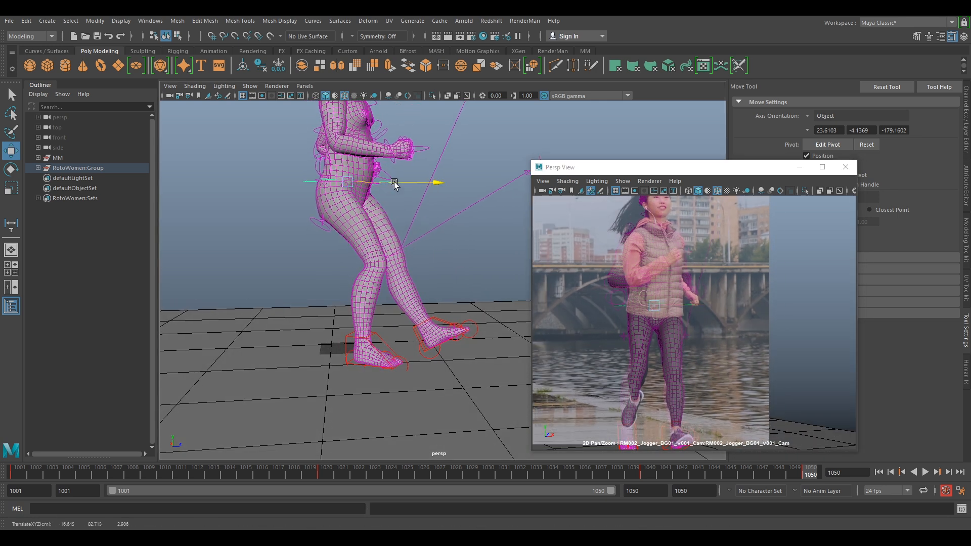
# Rotate the hip control to match the jogger's pelvis and lower it to about X -15.7, Y 80.5, Z 3.1.
pyautogui.scroll(-2, 693, 288)
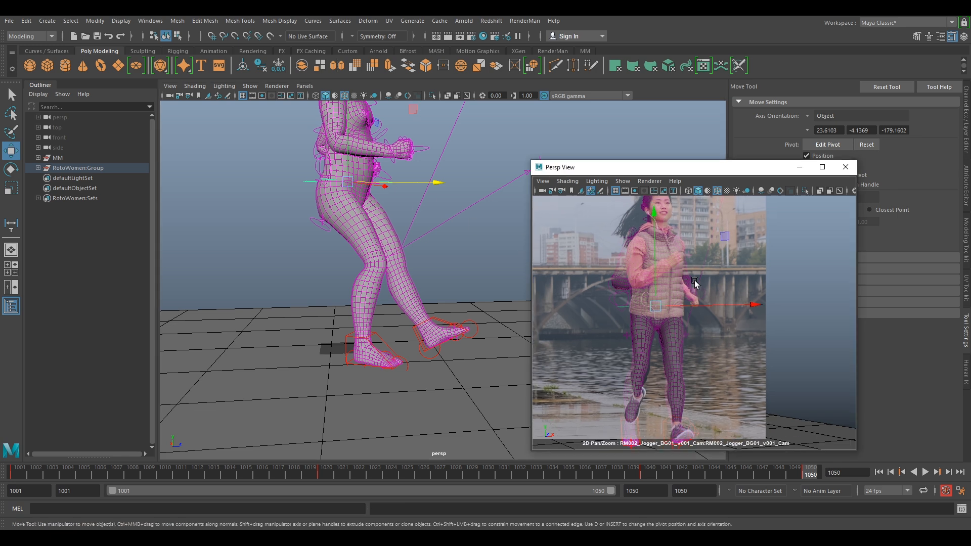
pyautogui.scroll(1, 693, 288)
pyautogui.moveTo(692, 286); pyautogui.dragTo(688, 301, button='middle')
pyautogui.moveTo(653, 326); pyautogui.dragTo(653, 327)
pyautogui.press('e')
pyautogui.moveTo(641, 278); pyautogui.dragTo(621, 268)
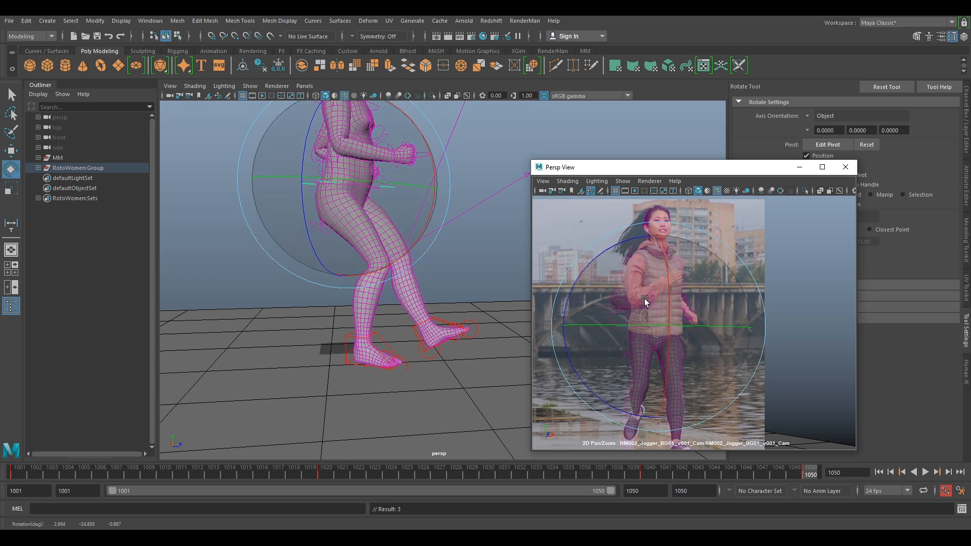
pyautogui.press('w')
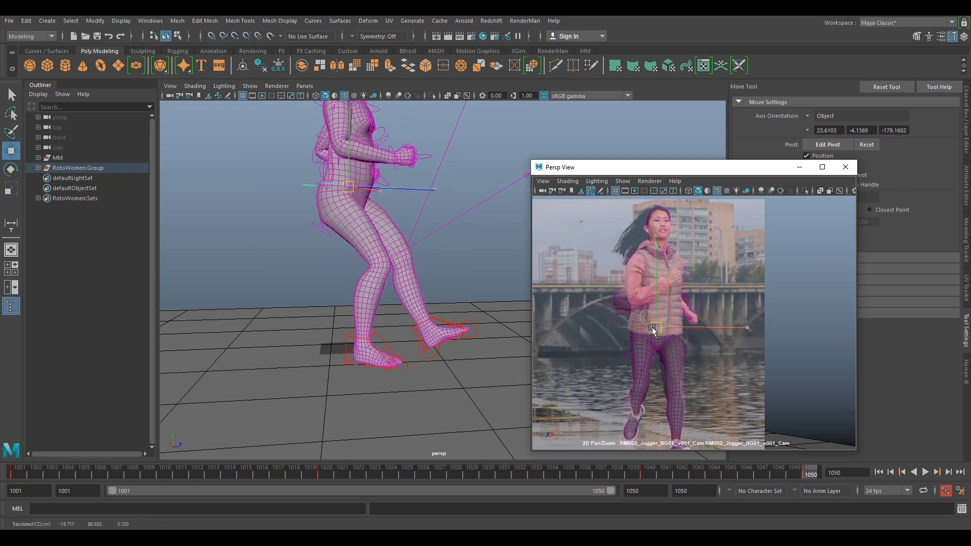
# Raise the right foot control behind the body and rotate it to about X 80.6, Y -16.9, Z 2.4.
pyautogui.keyDown('alt'); pyautogui.moveTo(444, 279); pyautogui.dragTo(455, 304); pyautogui.keyUp('alt')
pyautogui.click(447, 177)
pyautogui.keyDown('alt'); pyautogui.moveTo(375, 253); pyautogui.dragTo(438, 235); pyautogui.keyUp('alt')
pyautogui.keyDown('alt'); pyautogui.moveTo(437, 279); pyautogui.dragTo(429, 235, button='middle'); pyautogui.keyUp('alt')
pyautogui.keyDown('alt'); pyautogui.moveTo(430, 273); pyautogui.dragTo(340, 232); pyautogui.keyUp('alt')
pyautogui.click(411, 288)
pyautogui.press('e')
pyautogui.moveTo(399, 194); pyautogui.dragTo(434, 306)
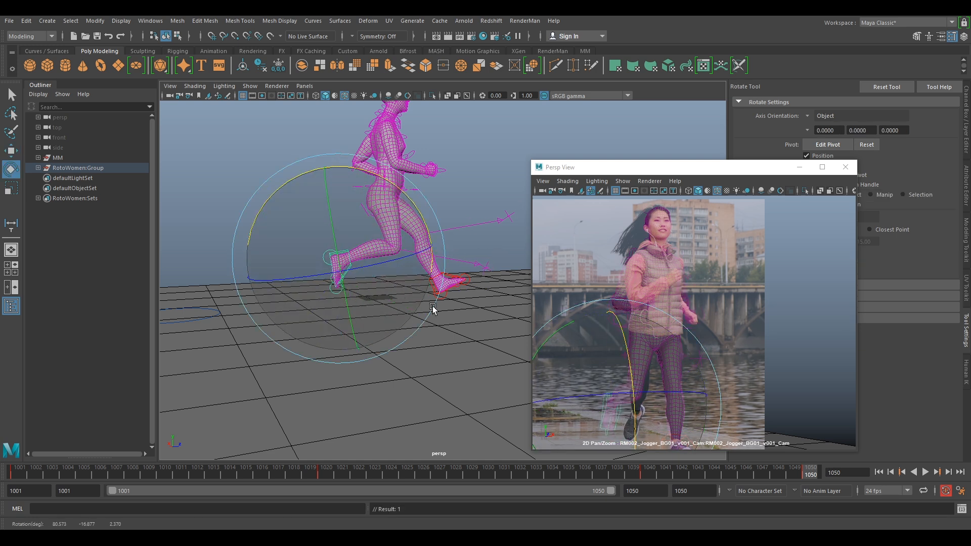
# Move the right foot onto the jogger's trailing shoe and rotate it to about X 82.8, Y -26.1, Z -6.2.
pyautogui.scroll(-1, 700, 335)
pyautogui.moveTo(700, 335); pyautogui.dragTo(698, 258, button='middle')
pyautogui.moveTo(699, 258); pyautogui.dragTo(787, 355, button='right')
pyautogui.press('w')
pyautogui.moveTo(606, 297); pyautogui.dragTo(641, 308)
pyautogui.press('e')
pyautogui.moveTo(650, 380); pyautogui.dragTo(622, 386)
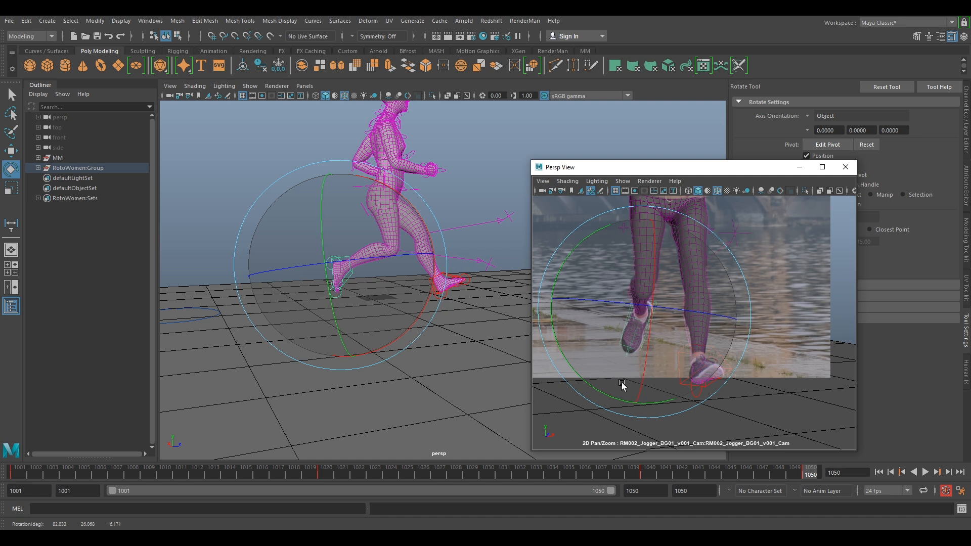
# Push the right foot control farther back behind the body and align it with the trailing shoe.
pyautogui.press('w')
pyautogui.moveTo(395, 261); pyautogui.dragTo(371, 269)
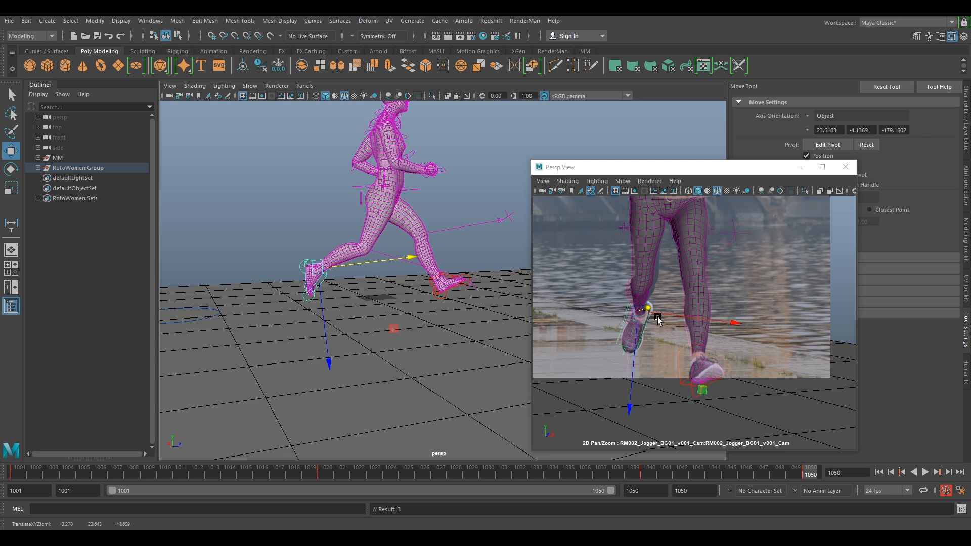
pyautogui.moveTo(639, 314); pyautogui.dragTo(630, 327)
pyautogui.press('e')
pyautogui.keyDown('alt'); pyautogui.moveTo(457, 188); pyautogui.dragTo(526, 278); pyautogui.keyUp('alt')
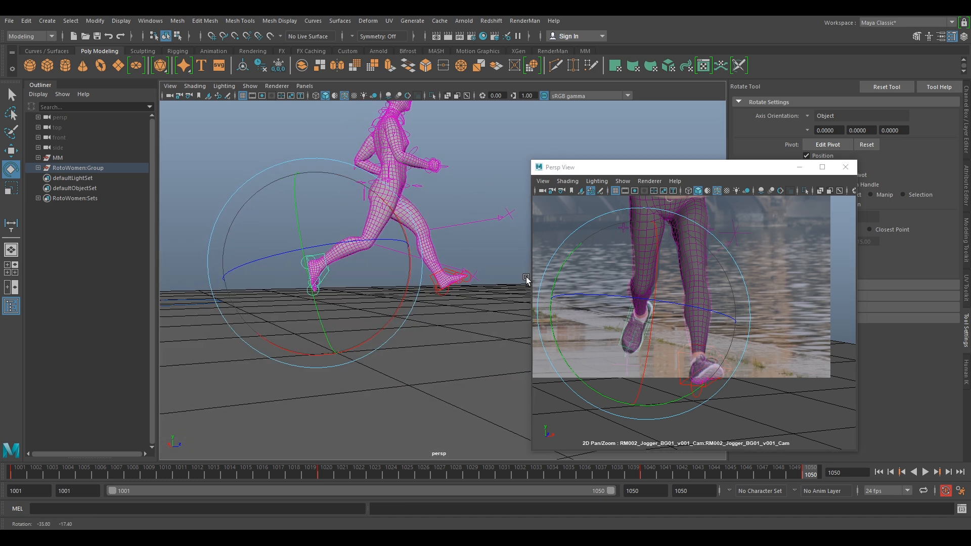
# Select the right knee's aim control and move it to align the knee with the jogger's bent leg.
pyautogui.click(479, 275)
pyautogui.press('w')
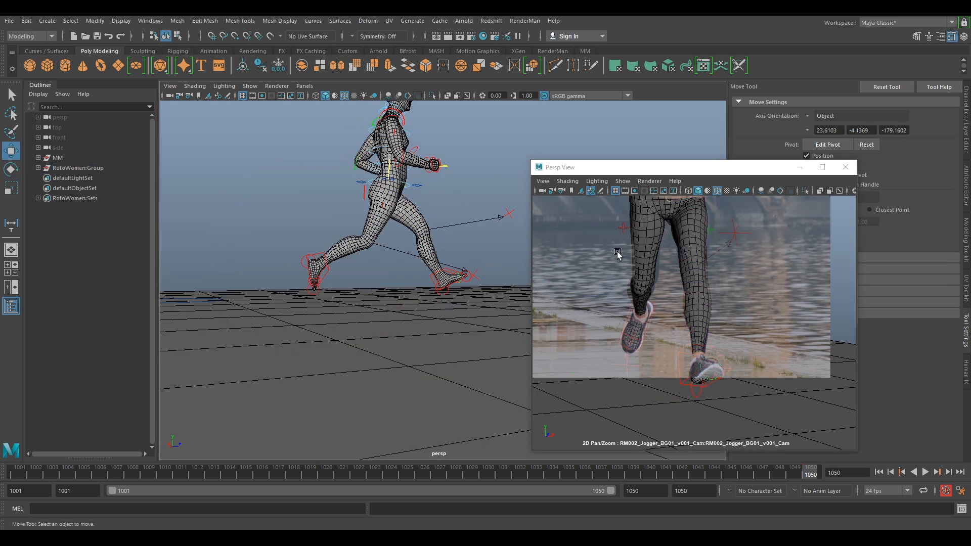
pyautogui.click(474, 276)
pyautogui.moveTo(490, 260); pyautogui.dragTo(608, 259)
pyautogui.moveTo(632, 299); pyautogui.dragTo(658, 304)
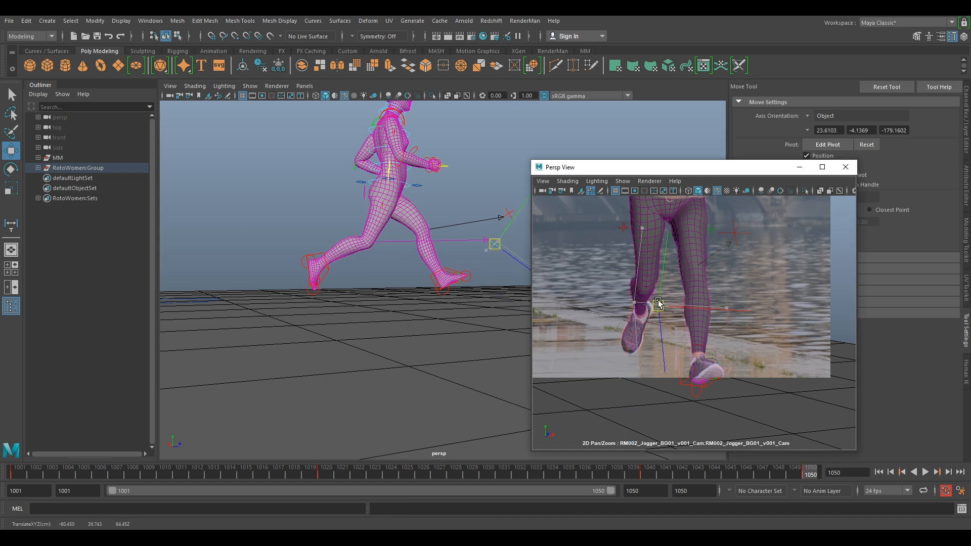
pyautogui.moveTo(652, 282); pyautogui.dragTo(716, 292, button='right')
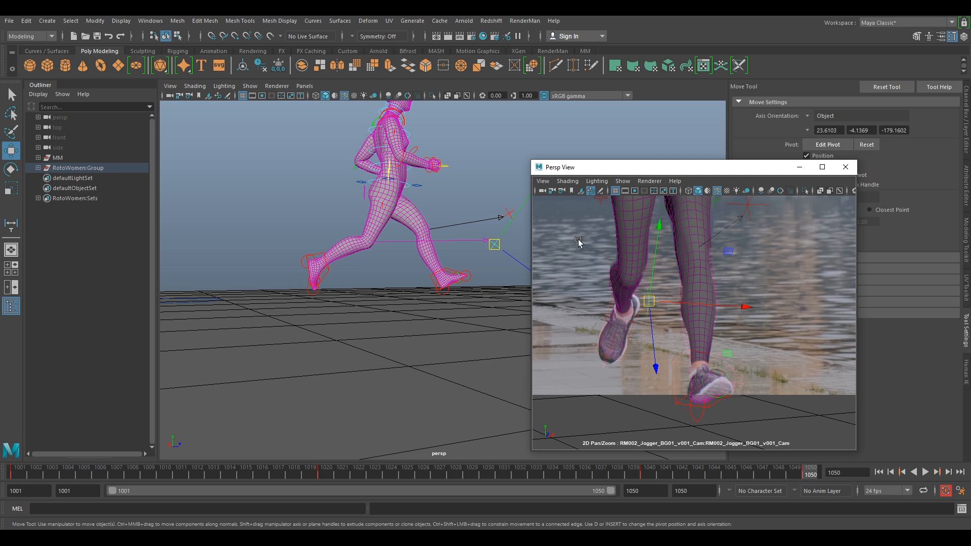
# Nudge the right foot farther back and shift the right knee's aim control slightly.
pyautogui.click(321, 254)
pyautogui.moveTo(353, 257); pyautogui.dragTo(345, 264)
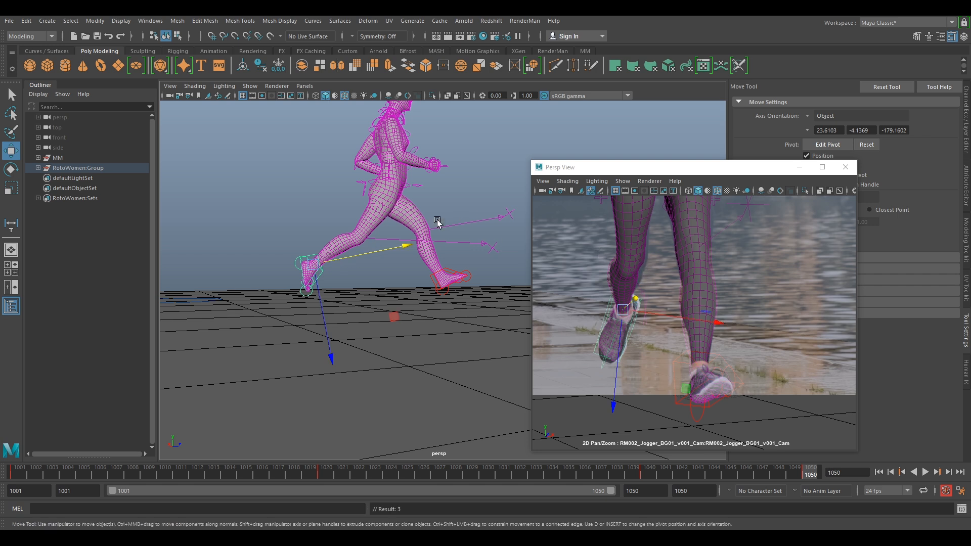
pyautogui.keyDown('alt'); pyautogui.moveTo(437, 219); pyautogui.dragTo(366, 240); pyautogui.keyUp('alt')
pyautogui.click(443, 280)
pyautogui.moveTo(458, 274)
pyautogui.mouseDown()
pyautogui.moveTo(475, 274)
pyautogui.moveTo(464, 274)
pyautogui.mouseUp()
# Reposition the right foot to about Y 22.9, Z -46.4 and adjust its rotation to follow the trailing shoe.
pyautogui.click(318, 263)
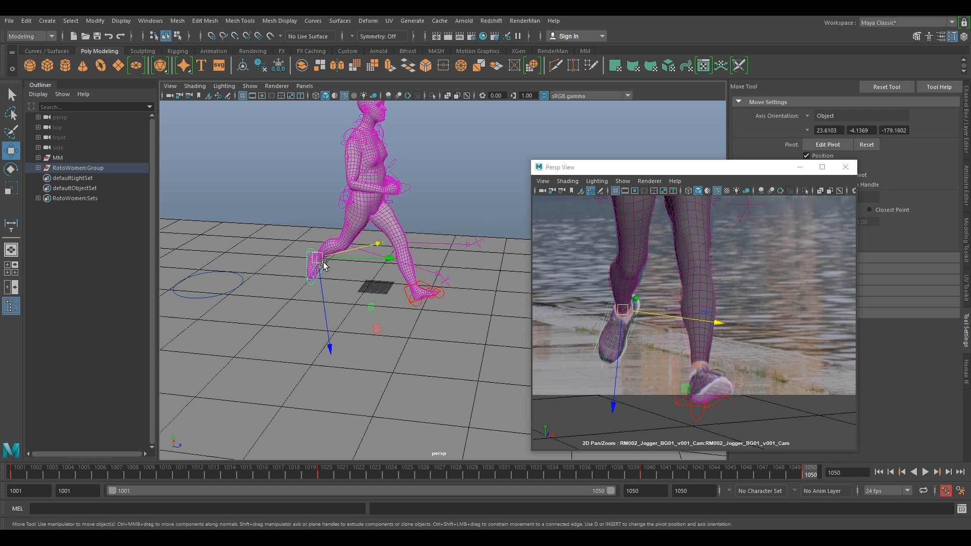
pyautogui.moveTo(366, 260); pyautogui.dragTo(366, 260)
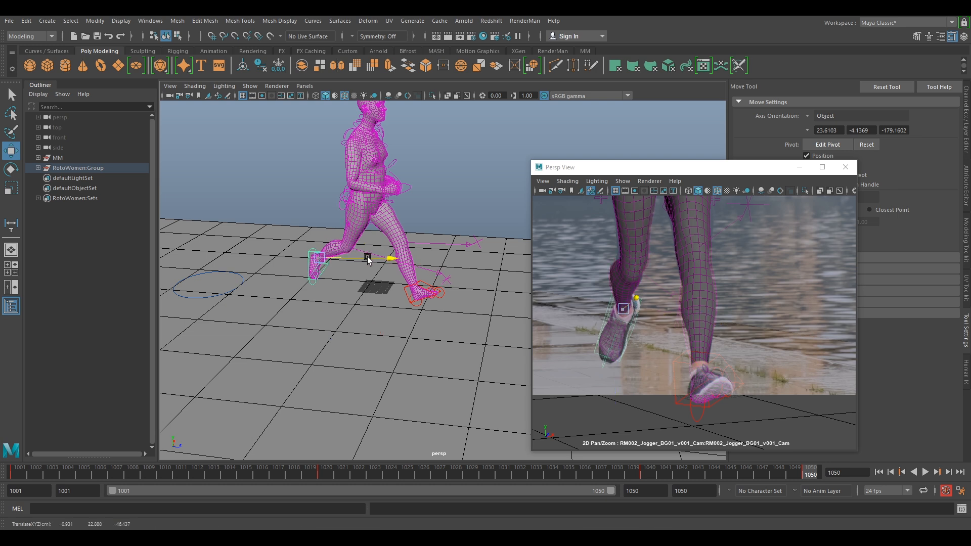
pyautogui.press('e')
pyautogui.moveTo(581, 390); pyautogui.dragTo(589, 335)
pyautogui.press('w')
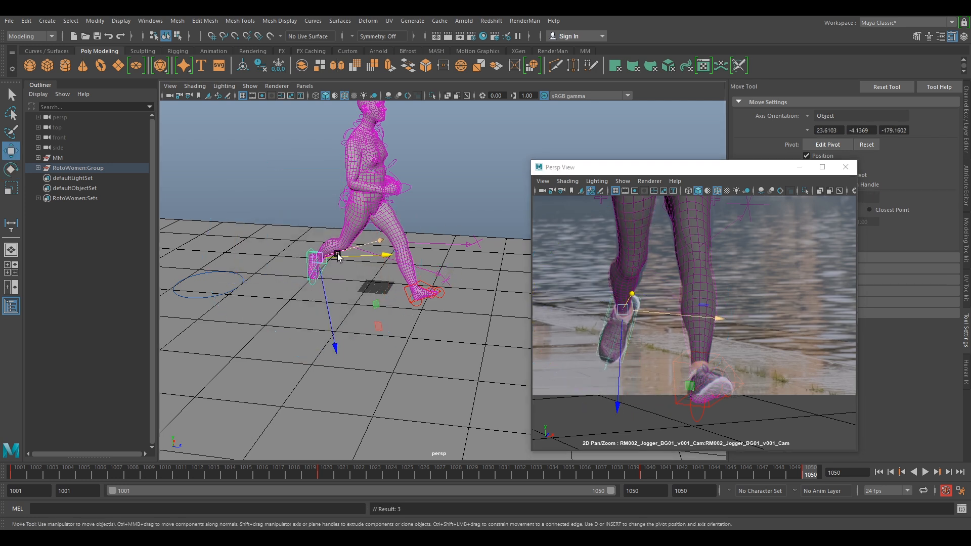
pyautogui.keyDown('alt'); pyautogui.moveTo(429, 267); pyautogui.dragTo(202, 235); pyautogui.keyUp('alt')
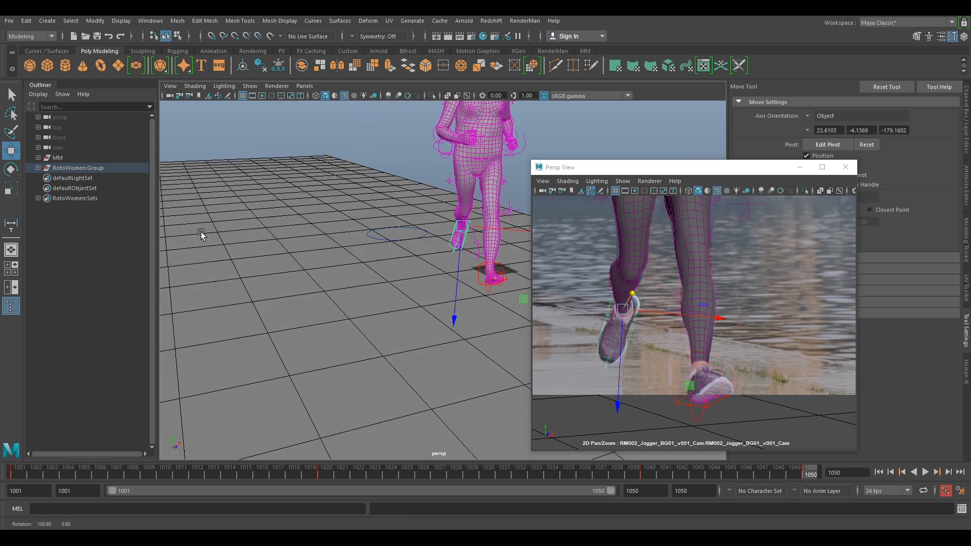
# Nudge the lower leg control, and shift the hip control to about X -16.5, Y 81.3, Z 2.9.
pyautogui.click(484, 247)
pyautogui.moveTo(487, 254); pyautogui.dragTo(491, 256)
pyautogui.moveTo(774, 288); pyautogui.dragTo(683, 243, button='right')
pyautogui.moveTo(683, 243); pyautogui.dragTo(682, 269, button='middle')
pyautogui.click(716, 232)
pyautogui.moveTo(671, 234); pyautogui.dragTo(670, 236)
pyautogui.moveTo(730, 291); pyautogui.dragTo(701, 298, button='right')
pyautogui.moveTo(701, 293); pyautogui.dragTo(703, 389, button='middle')
pyautogui.moveTo(703, 389); pyautogui.dragTo(751, 365, button='right')
pyautogui.moveTo(717, 322); pyautogui.dragTo(693, 281, button='middle')
pyautogui.moveTo(664, 273); pyautogui.dragTo(665, 272)
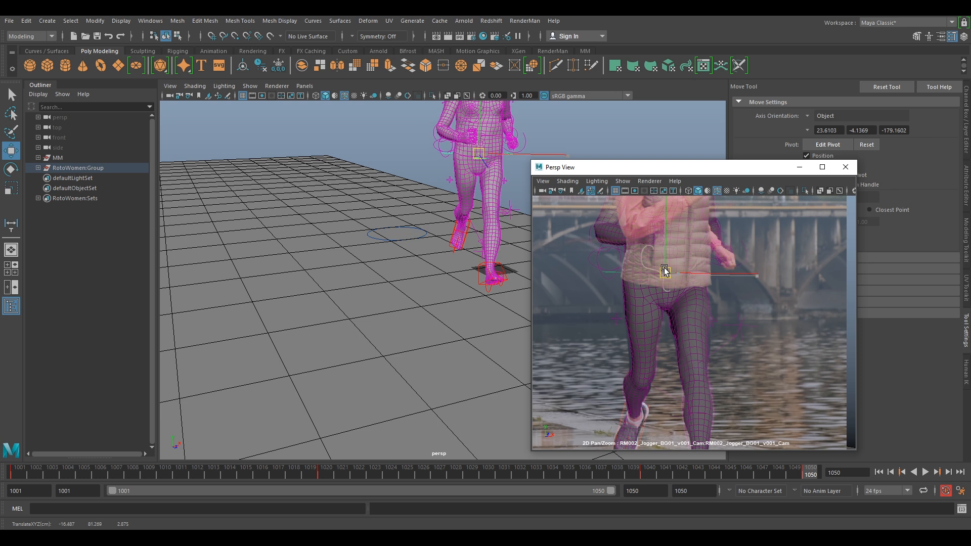
pyautogui.moveTo(744, 327); pyautogui.dragTo(740, 337, button='right')
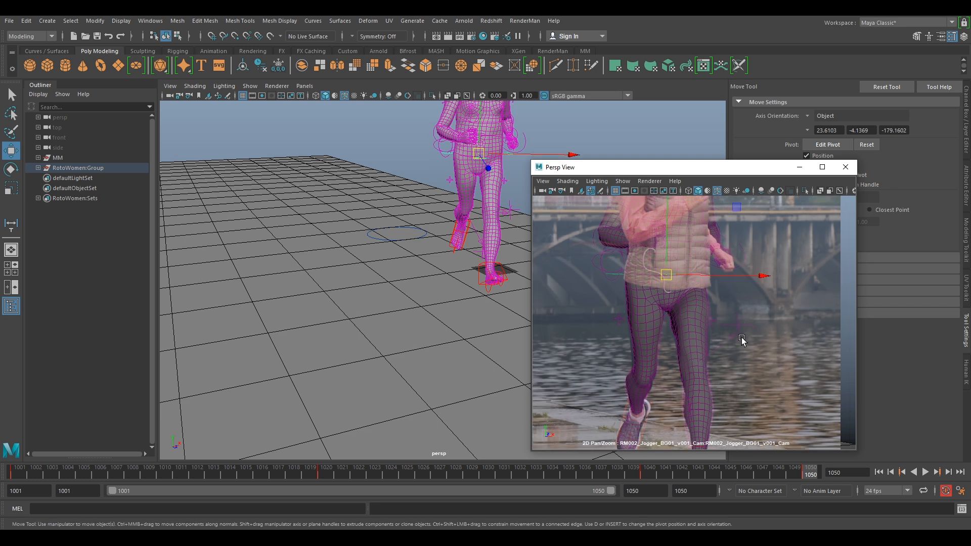
# Move the left knee's aim control outward to align the front leg with the footage.
pyautogui.moveTo(752, 353); pyautogui.dragTo(743, 318, button='middle')
pyautogui.moveTo(730, 296); pyautogui.dragTo(741, 299)
pyautogui.keyDown('alt'); pyautogui.moveTo(509, 250); pyautogui.dragTo(588, 244); pyautogui.keyUp('alt')
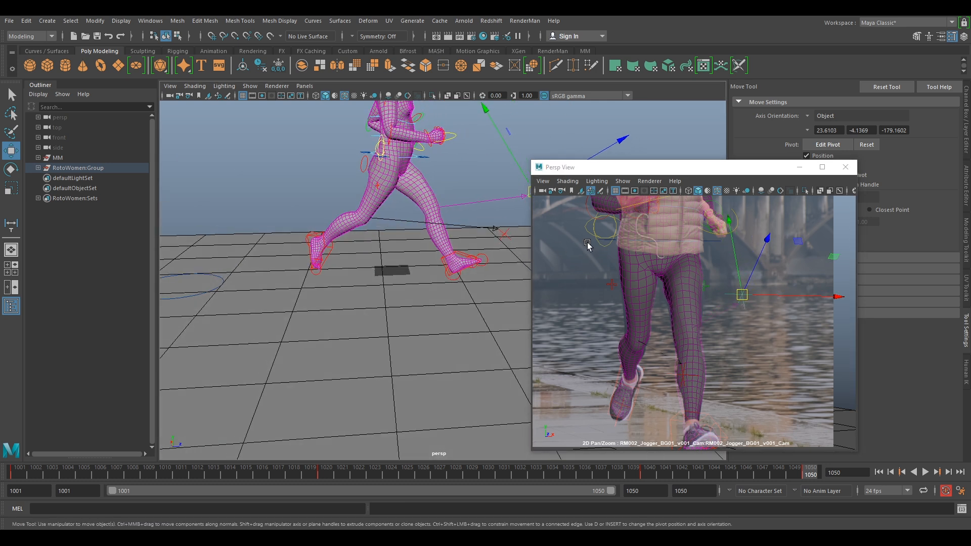
pyautogui.scroll(3, 481, 248)
pyautogui.click(476, 242)
pyautogui.moveTo(448, 233); pyautogui.dragTo(376, 233)
pyautogui.click(748, 298)
# Select the left foot control and move it sideways to about X -27.8, Y 12.1, Z 39.1.
pyautogui.click(385, 256)
pyautogui.moveTo(414, 262); pyautogui.dragTo(415, 264)
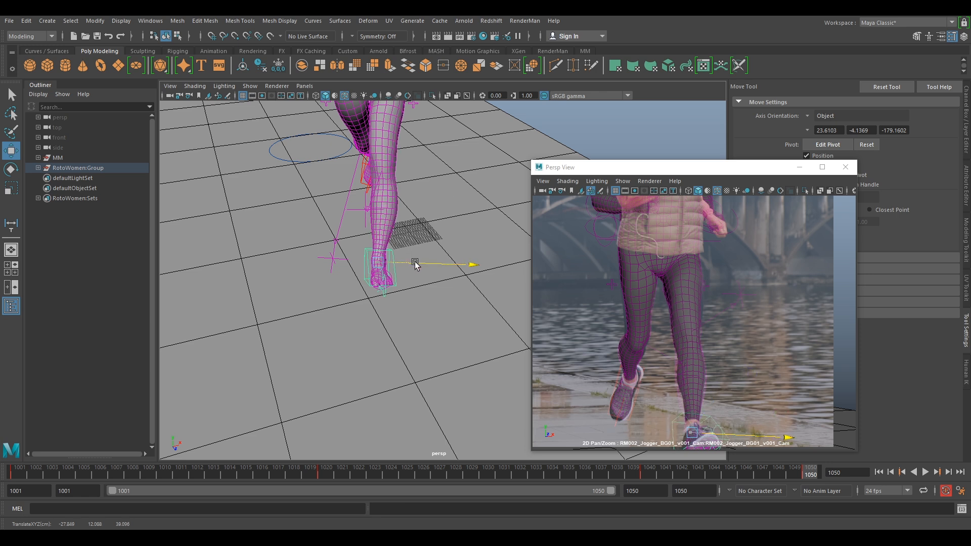
pyautogui.keyDown('alt'); pyautogui.moveTo(340, 291); pyautogui.dragTo(474, 269); pyautogui.keyUp('alt')
pyautogui.keyDown('alt'); pyautogui.moveTo(401, 263); pyautogui.dragTo(364, 250); pyautogui.keyUp('alt')
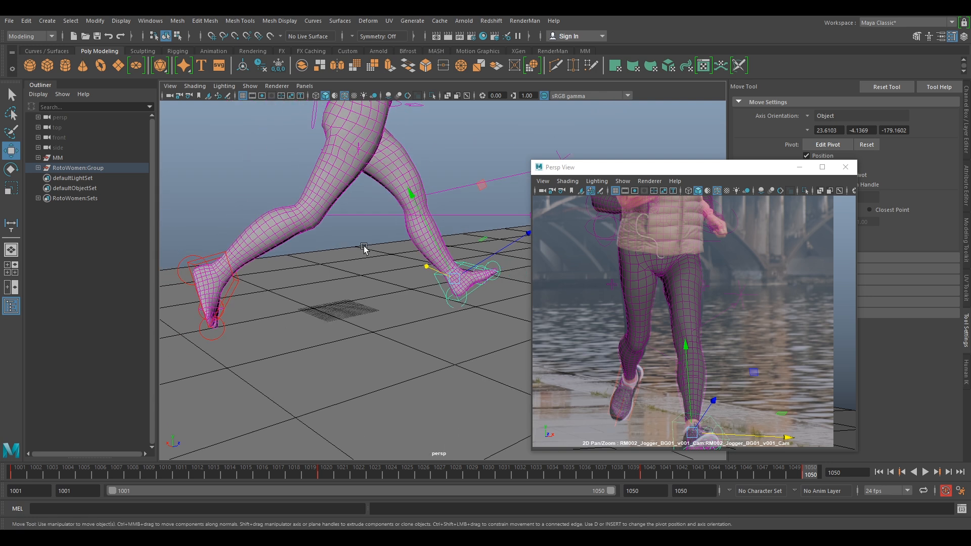
# Nudge the left lower leg control slightly to align the front shin with the footage.
pyautogui.click(234, 285)
pyautogui.moveTo(296, 253); pyautogui.dragTo(206, 274)
pyautogui.click(404, 240)
pyautogui.moveTo(446, 246)
pyautogui.mouseDown()
pyautogui.moveTo(436, 245)
pyautogui.moveTo(441, 252)
pyautogui.mouseUp()
pyautogui.moveTo(651, 347); pyautogui.dragTo(624, 325, button='right')
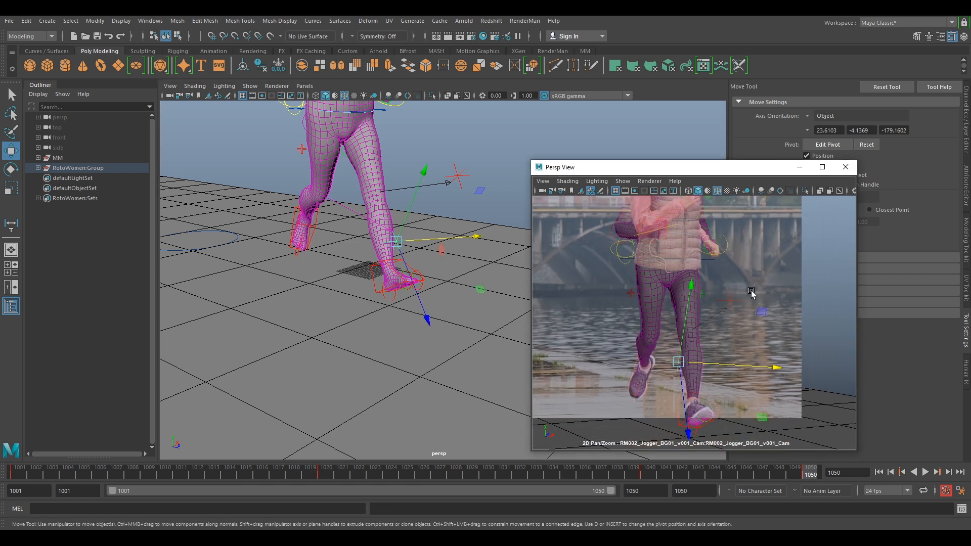
# Select the lower torso control for rotation and compare the upper body's pose at frames 1040 and 1050.
pyautogui.moveTo(753, 291); pyautogui.dragTo(744, 372, button='middle')
pyautogui.moveTo(645, 257); pyautogui.dragTo(722, 271, button='right')
pyautogui.moveTo(722, 271); pyautogui.dragTo(758, 346, button='middle')
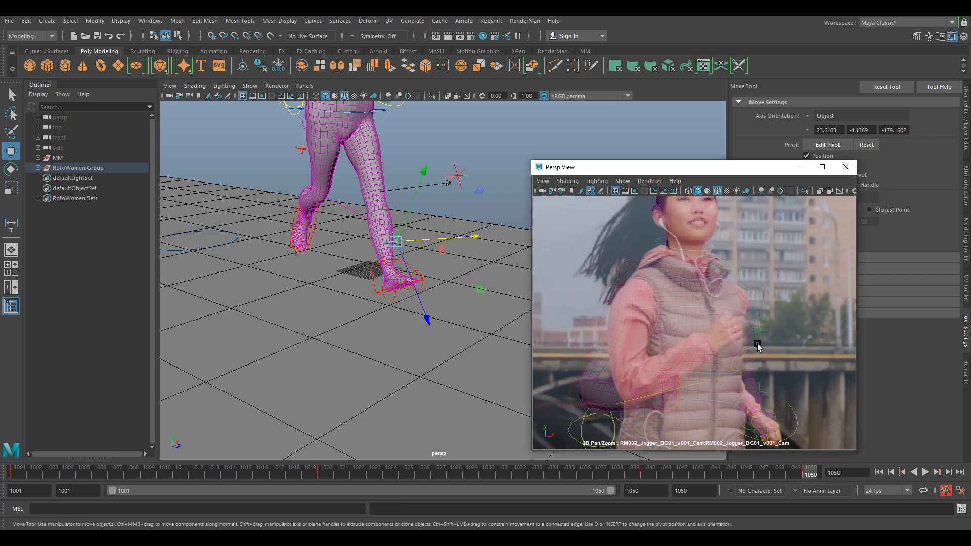
pyautogui.keyDown('alt'); pyautogui.moveTo(459, 202); pyautogui.dragTo(466, 349, button='middle'); pyautogui.keyUp('alt')
pyautogui.keyDown('alt'); pyautogui.moveTo(437, 324); pyautogui.dragTo(440, 279); pyautogui.keyUp('alt')
pyautogui.click(390, 248)
pyautogui.press('e')
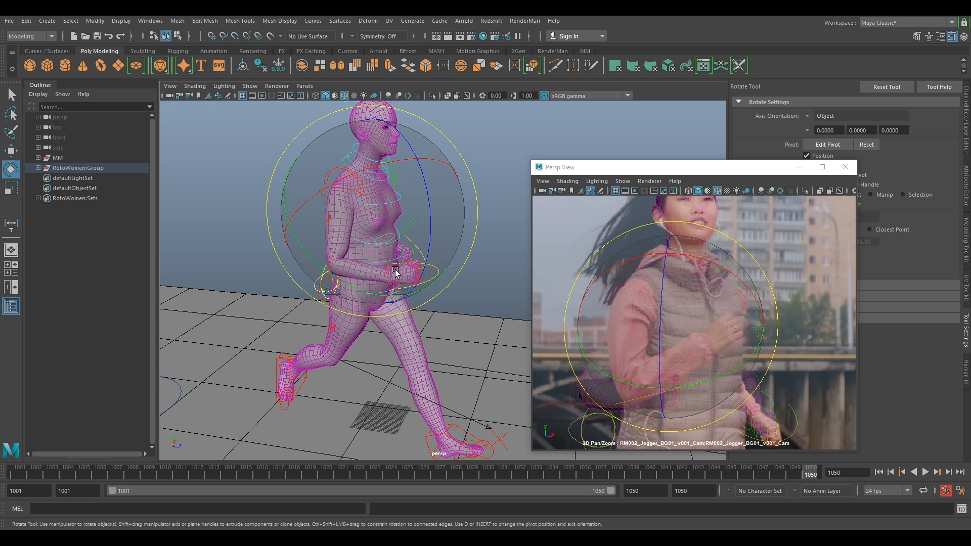
pyautogui.click(509, 261)
pyautogui.click(396, 260)
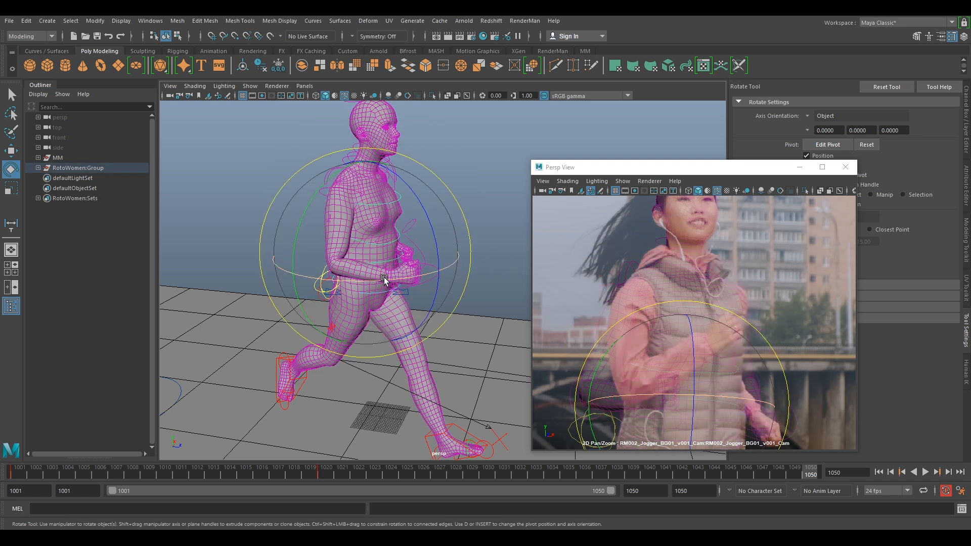
pyautogui.click(651, 475)
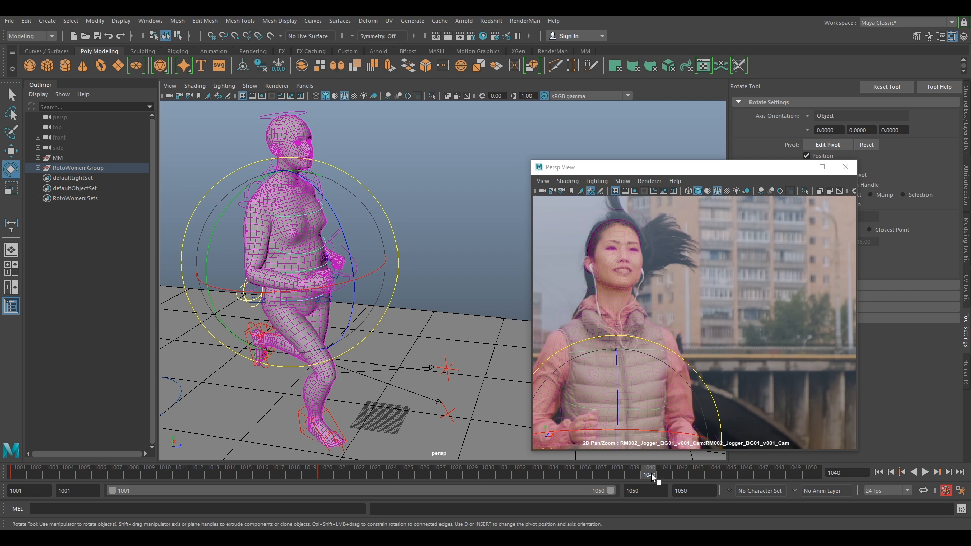
pyautogui.moveTo(652, 474); pyautogui.dragTo(811, 474)
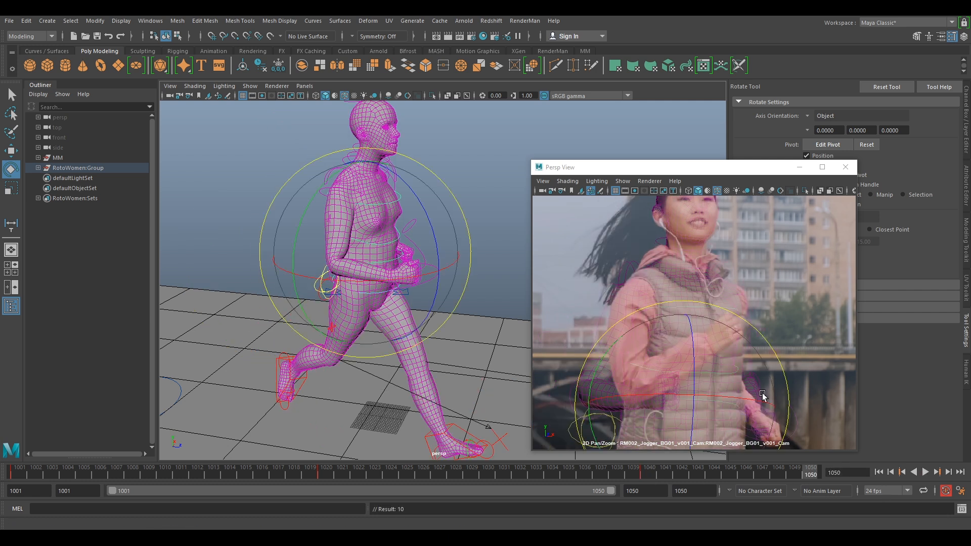
# Rotate the lower torso control at frame 1050 to about 9.9, -0.2, 3.1 degrees to follow the jogger's body.
pyautogui.moveTo(390, 284); pyautogui.dragTo(412, 286)
pyautogui.moveTo(393, 253); pyautogui.dragTo(390, 281)
pyautogui.moveTo(438, 238); pyautogui.dragTo(438, 239)
pyautogui.moveTo(401, 281); pyautogui.dragTo(409, 282)
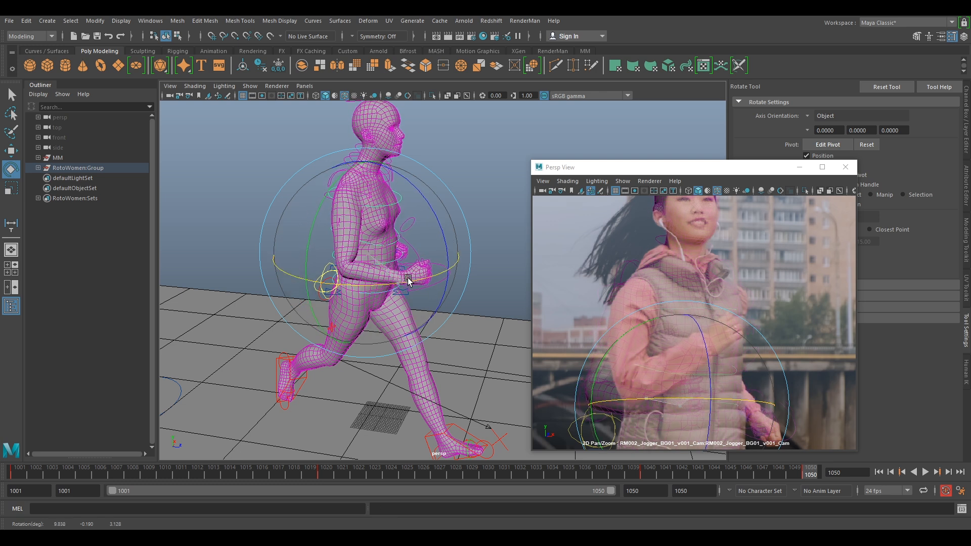
# Select the hip control and rotate it slightly to match the jogger's pelvis in the camera view.
pyautogui.keyDown('alt'); pyautogui.moveTo(505, 276); pyautogui.dragTo(513, 277); pyautogui.keyUp('alt')
pyautogui.click(512, 276)
pyautogui.click(411, 284)
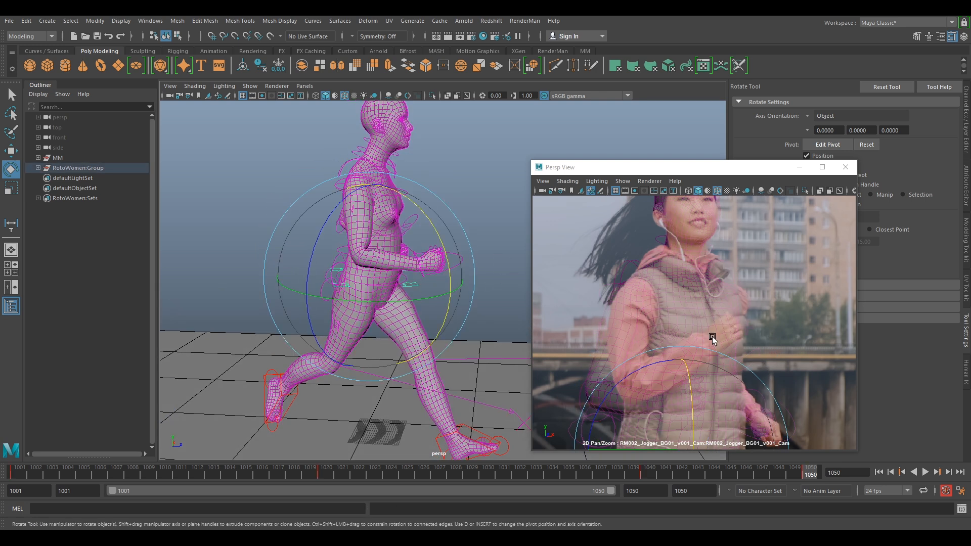
pyautogui.moveTo(629, 373); pyautogui.dragTo(636, 375)
pyautogui.moveTo(696, 394); pyautogui.dragTo(699, 395)
# Select the head control and rotate it to about -7.3, -0.5, -21.8 degrees to tilt and turn the face like the jogger's.
pyautogui.click(463, 188)
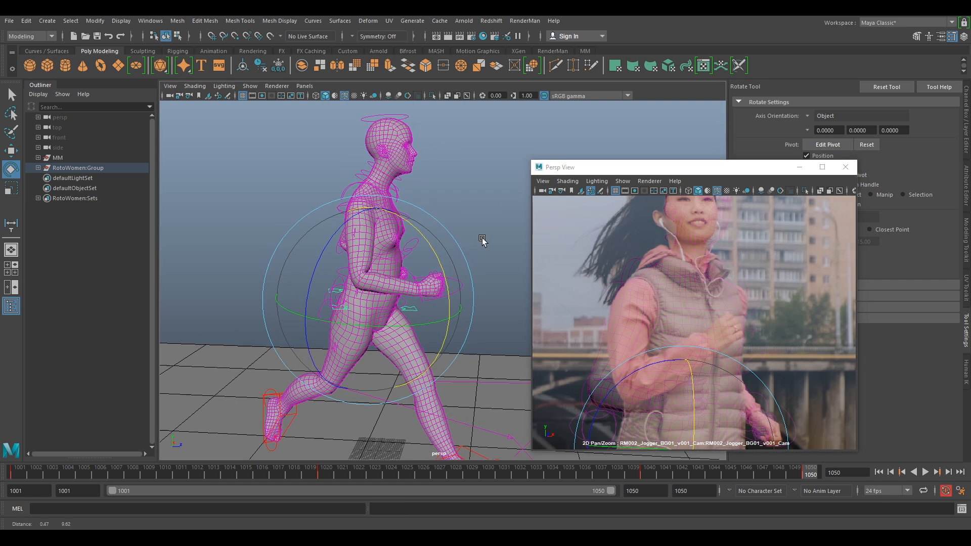
pyautogui.scroll(3, 445, 207)
pyautogui.click(381, 221)
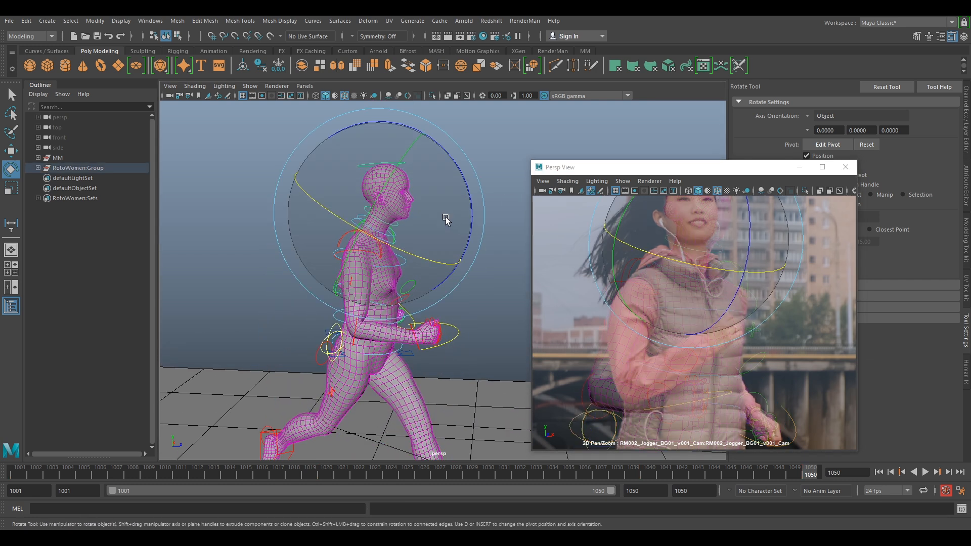
pyautogui.click(505, 138)
pyautogui.click(389, 162)
pyautogui.moveTo(447, 163); pyautogui.dragTo(444, 153)
pyautogui.keyDown('alt'); pyautogui.moveTo(506, 218); pyautogui.dragTo(430, 247); pyautogui.keyUp('alt')
pyautogui.keyDown('alt'); pyautogui.moveTo(430, 248); pyautogui.dragTo(468, 274, button='middle'); pyautogui.keyUp('alt')
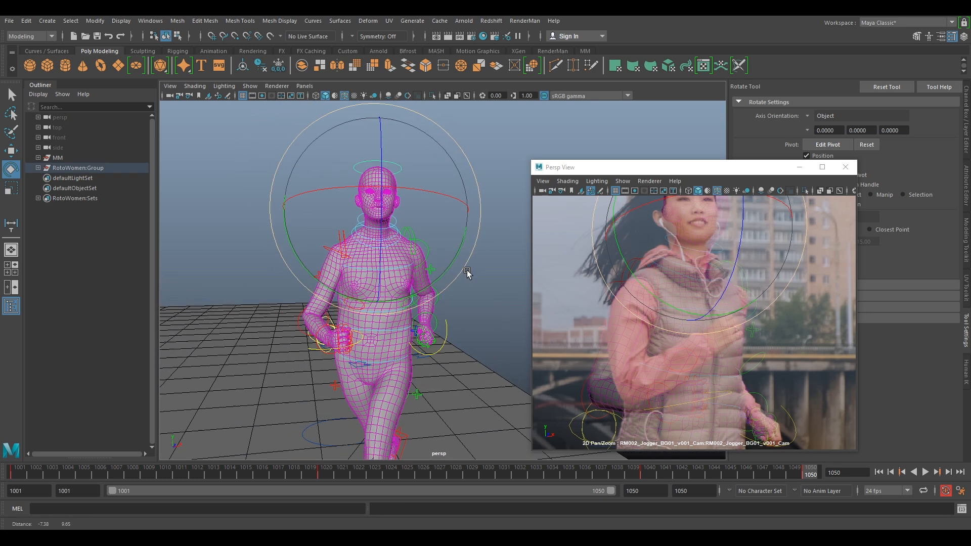
pyautogui.keyDown('alt'); pyautogui.moveTo(469, 273); pyautogui.dragTo(486, 281, button='right'); pyautogui.keyUp('alt')
pyautogui.moveTo(497, 202); pyautogui.dragTo(480, 201)
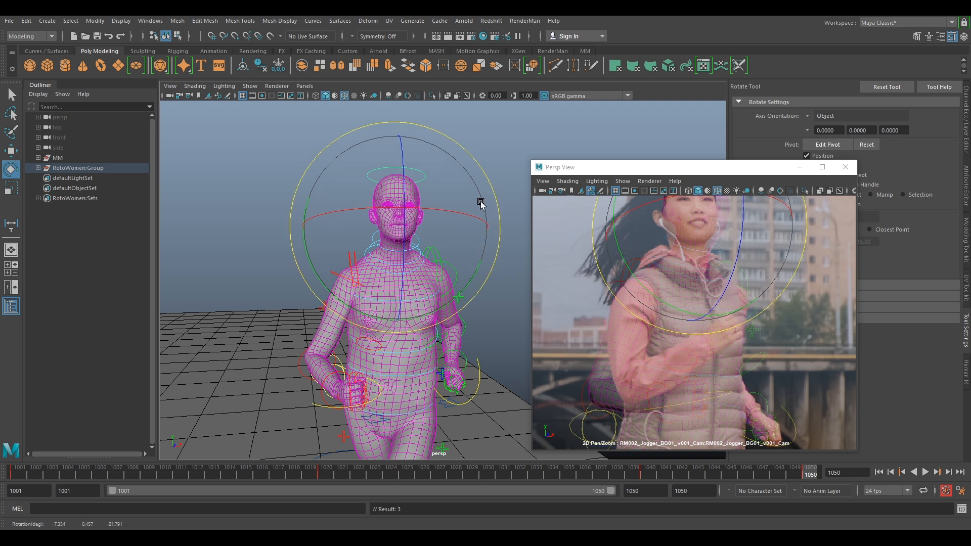
# Rotate the upper neck control to about -1.2, 1.8, -0.5 degrees, try rotating the lower neck control, and undo the last rotation.
pyautogui.click(500, 152)
pyautogui.click(419, 241)
pyautogui.moveTo(390, 196); pyautogui.dragTo(374, 187)
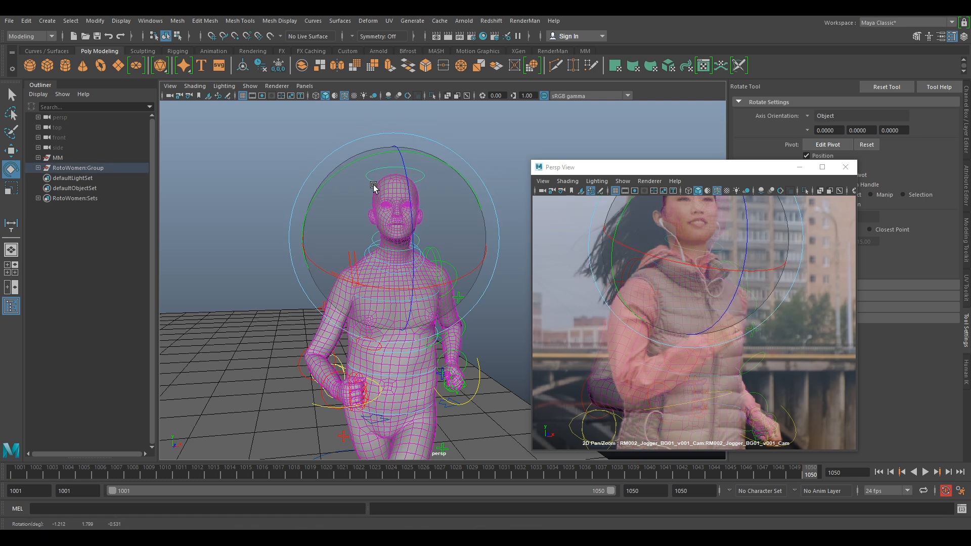
pyautogui.click(381, 267)
pyautogui.click(381, 266)
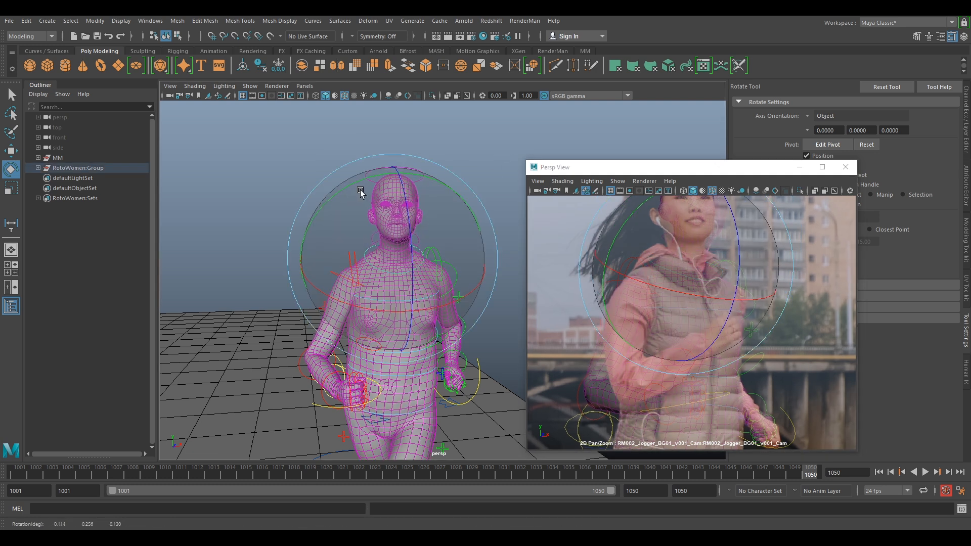
pyautogui.moveTo(358, 195); pyautogui.dragTo(347, 196)
pyautogui.hotkey('ctrl', 'z')
# Rotate the mid-torso control slightly to follow the jogger's chest and set a key at frame 1050.
pyautogui.press('\\')
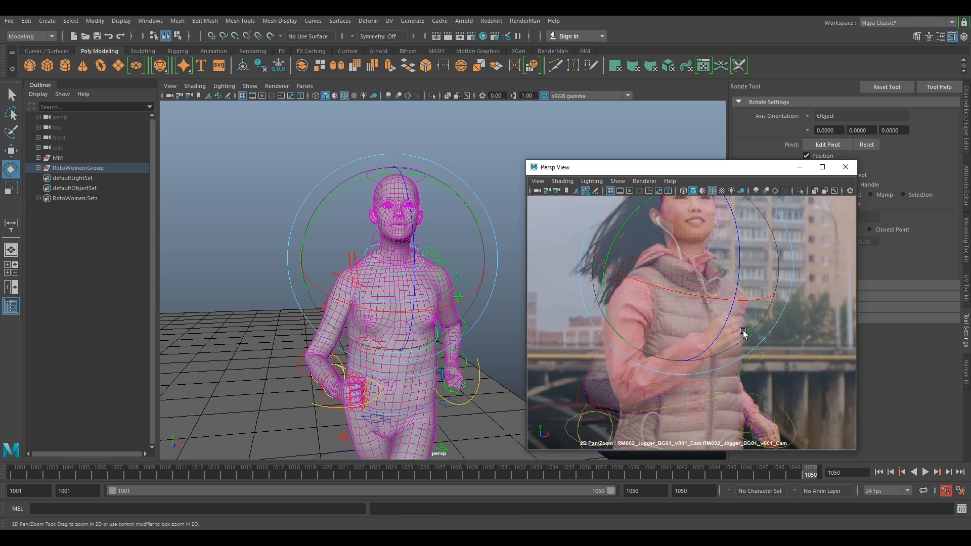
pyautogui.moveTo(743, 333); pyautogui.dragTo(711, 355, button='right')
pyautogui.press('\\')
pyautogui.moveTo(416, 255); pyautogui.dragTo(467, 307, button='right')
pyautogui.hotkey('shift', '\\')
pyautogui.keyDown('alt'); pyautogui.moveTo(364, 324); pyautogui.dragTo(442, 304); pyautogui.keyUp('alt')
pyautogui.keyDown('alt'); pyautogui.moveTo(463, 336); pyautogui.dragTo(467, 294, button='middle'); pyautogui.keyUp('alt')
pyautogui.click(467, 294)
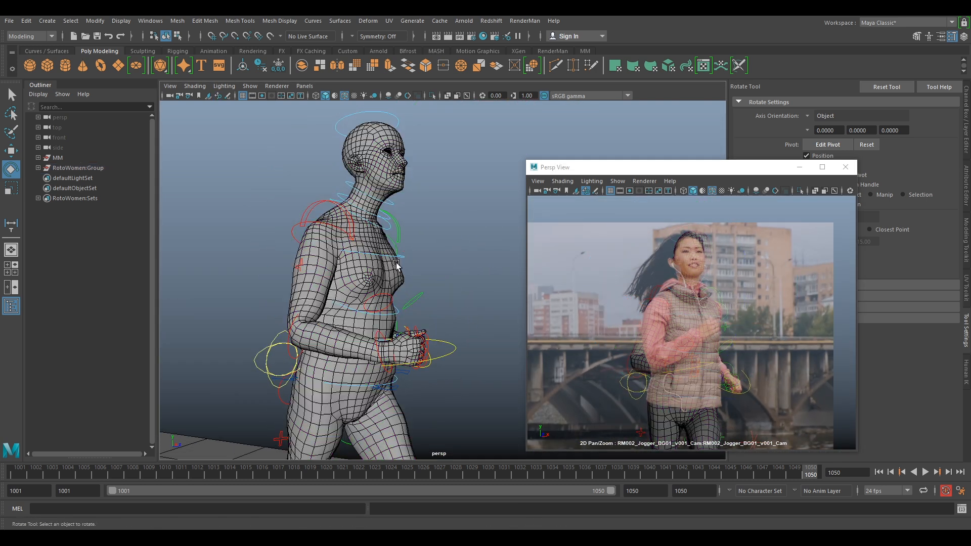
pyautogui.click(384, 318)
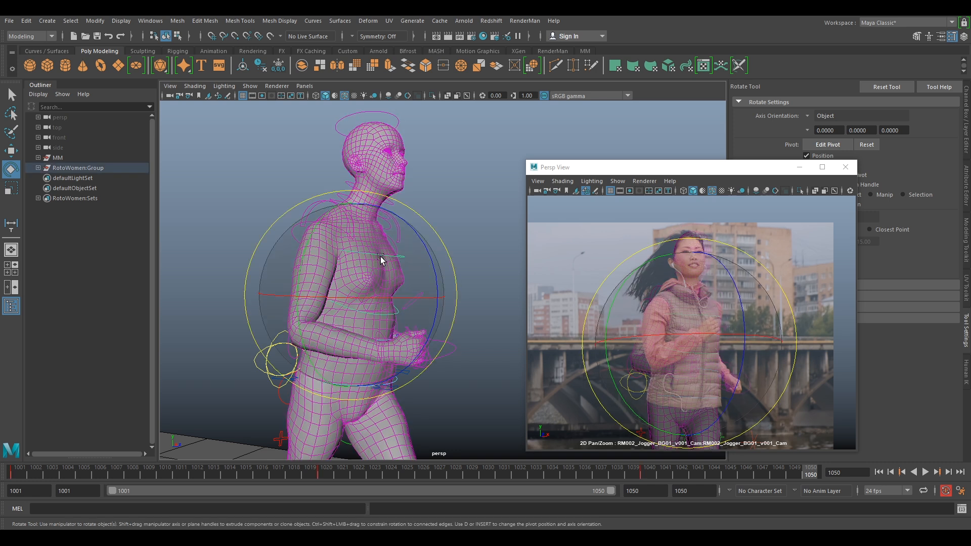
pyautogui.moveTo(345, 230); pyautogui.dragTo(351, 289)
pyautogui.press('s')
# Nudge the hip control vertically to refine the body's height against the footage.
pyautogui.click(471, 326)
pyautogui.keyDown('alt'); pyautogui.moveTo(468, 338); pyautogui.dragTo(470, 219, button='middle'); pyautogui.keyUp('alt')
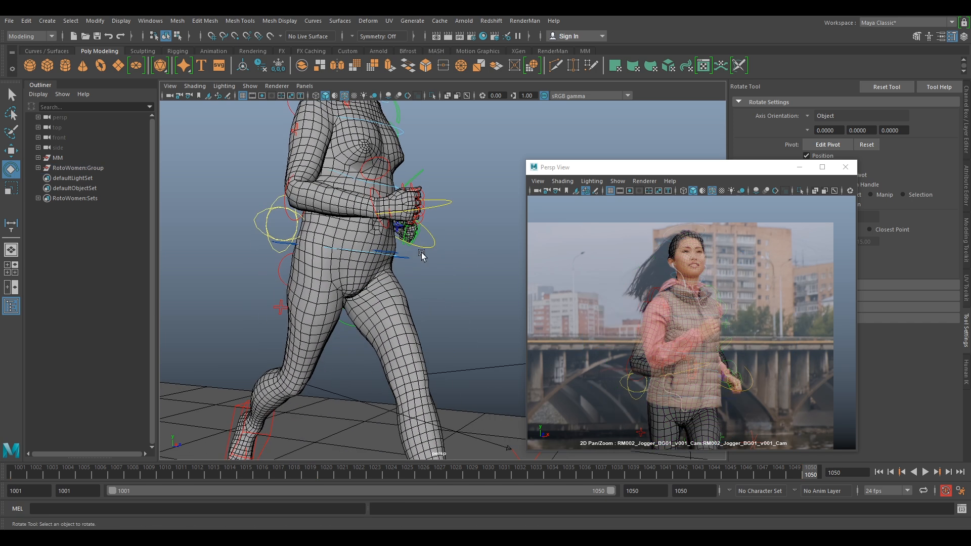
pyautogui.click(407, 262)
pyautogui.press('w')
pyautogui.moveTo(352, 221); pyautogui.dragTo(354, 223)
pyautogui.scroll(6, 711, 251)
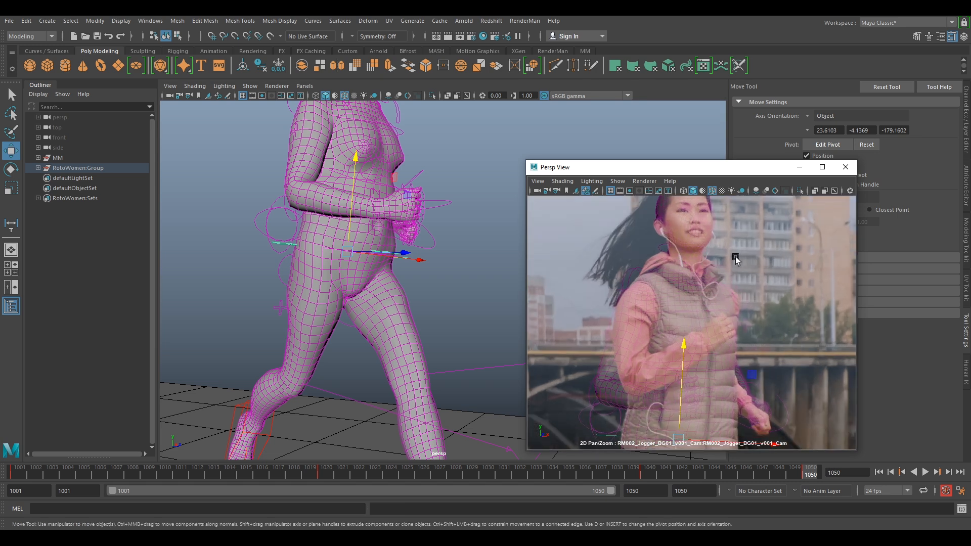
# Select the head control and rotate it to about -9.2, 2.7, -18.0 degrees to line up with the jogger's face.
pyautogui.click(717, 211)
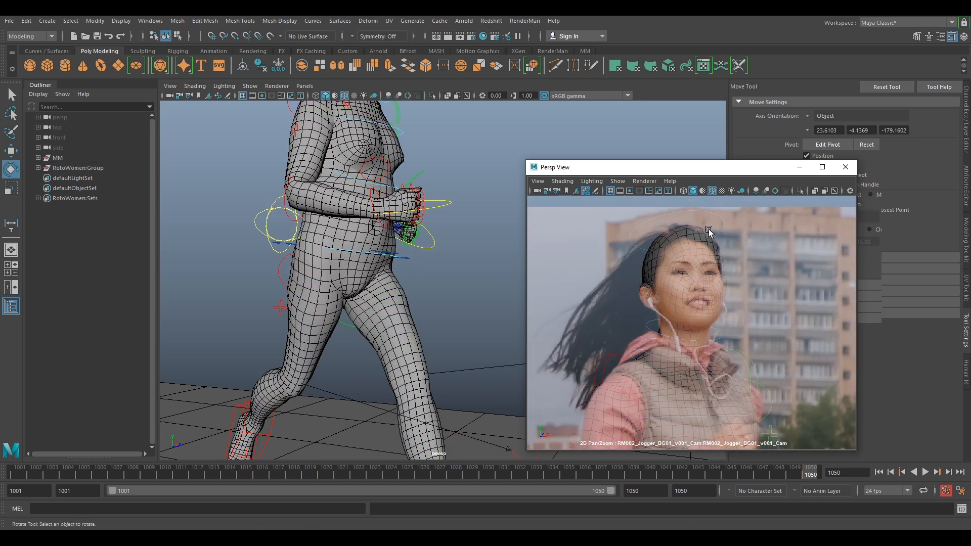
pyautogui.press('e')
pyautogui.click(658, 264)
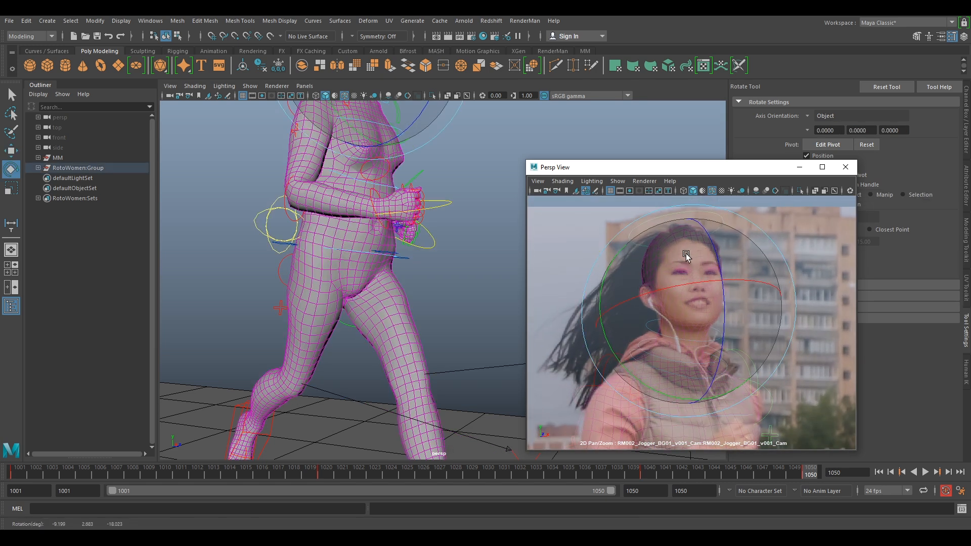
# Rotate the head control at frame 1050 to about -11.5, 3.1, -15.3 to match the jogger's face.
pyautogui.moveTo(694, 356); pyautogui.dragTo(660, 352)
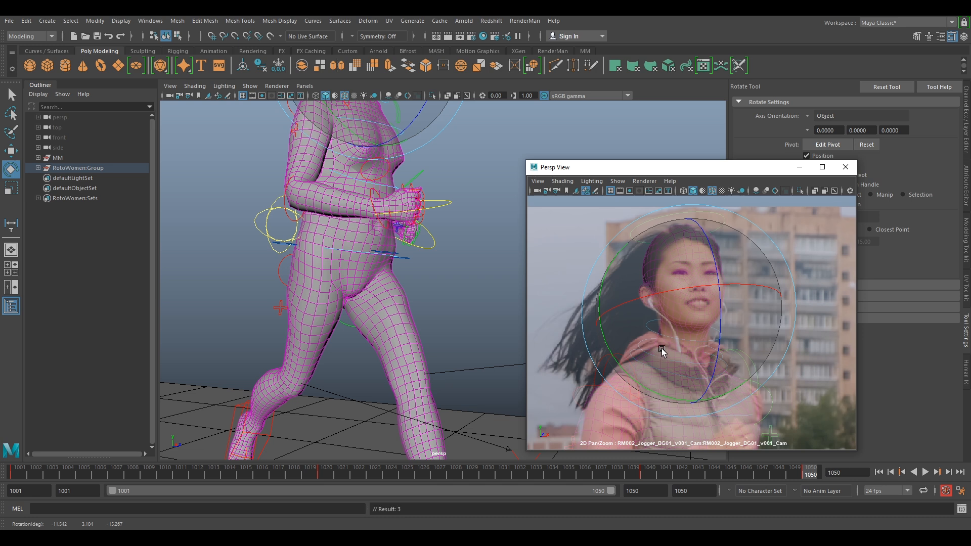
# Shift the rig's hip control slightly backward along its depth axis to fit the jogger's scale at frame 1050.
pyautogui.click(476, 278)
pyautogui.click(406, 257)
pyautogui.press('\\')
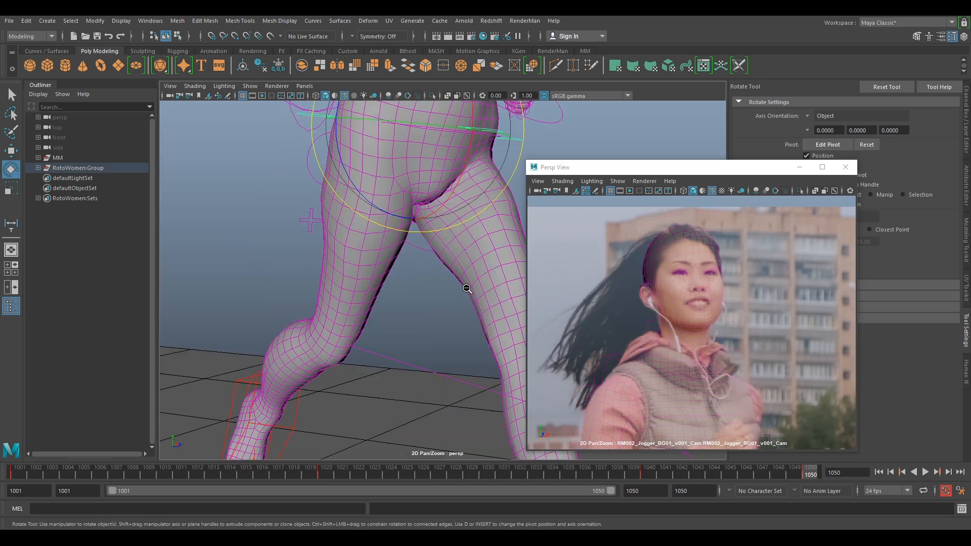
pyautogui.moveTo(467, 288); pyautogui.dragTo(441, 290, button='right')
pyautogui.middleClick(661, 324)
pyautogui.press('\\')
pyautogui.press('\\')
pyautogui.press('\\')
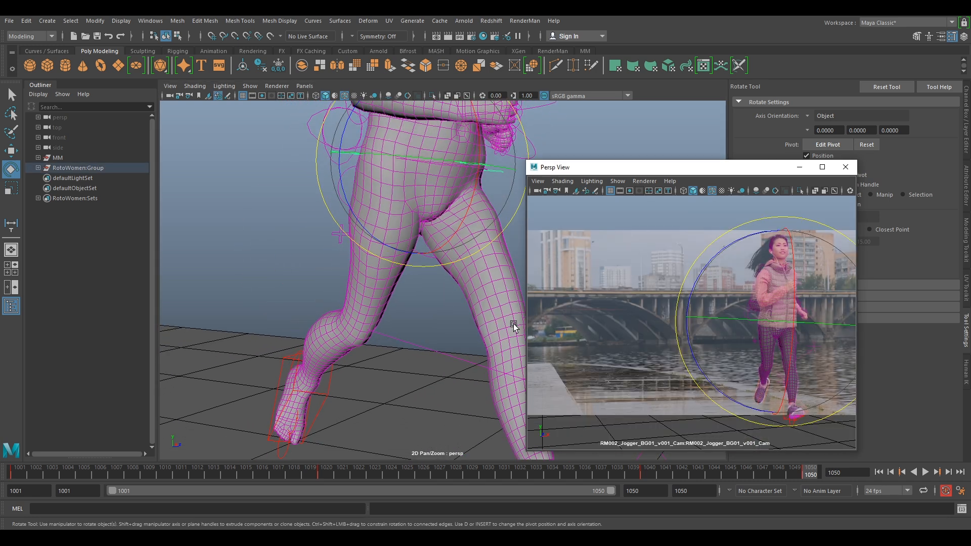
pyautogui.press('\\')
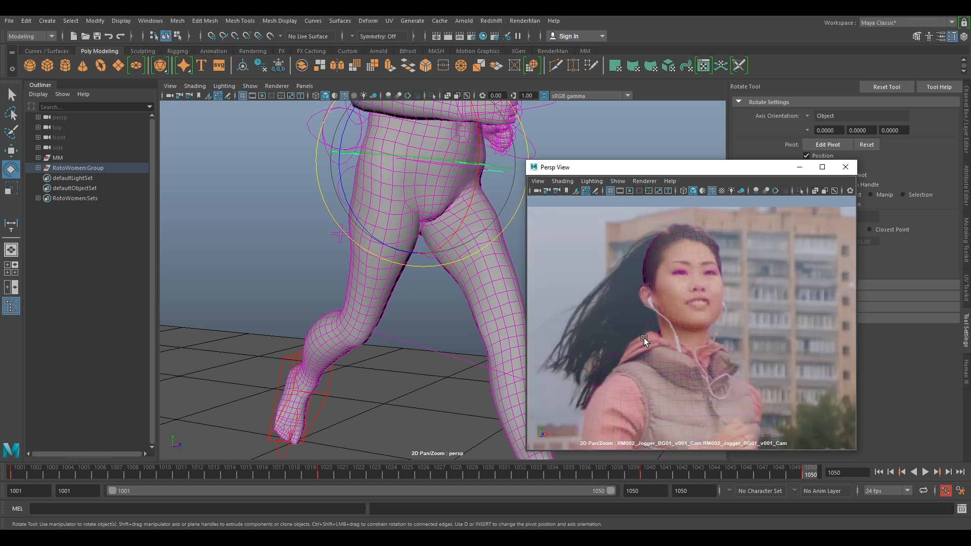
pyautogui.middleClick(475, 334)
pyautogui.press('\\')
pyautogui.keyDown('alt'); pyautogui.moveTo(506, 348); pyautogui.dragTo(416, 303, button='right'); pyautogui.keyUp('alt')
pyautogui.keyDown('alt'); pyautogui.moveTo(416, 302); pyautogui.dragTo(507, 307); pyautogui.keyUp('alt')
pyautogui.middleClick(708, 329)
pyautogui.moveTo(708, 329)
pyautogui.mouseDown(button='right')
pyautogui.moveTo(658, 332)
pyautogui.moveTo(696, 331)
pyautogui.mouseUp(button='right')
pyautogui.moveTo(698, 395); pyautogui.dragTo(691, 321, button='middle')
pyautogui.moveTo(691, 321); pyautogui.dragTo(708, 322, button='right')
pyautogui.press('w')
pyautogui.moveTo(469, 266); pyautogui.dragTo(466, 267)
# Nudge the hip control to about -15.6, 80.6, 2.0 so the body lines up with the jogger in the camera view.
pyautogui.moveTo(673, 276); pyautogui.dragTo(714, 284, button='right')
pyautogui.moveTo(728, 279); pyautogui.dragTo(733, 341, button='middle')
pyautogui.moveTo(733, 341); pyautogui.dragTo(741, 340, button='right')
pyautogui.moveTo(682, 387); pyautogui.dragTo(685, 390)
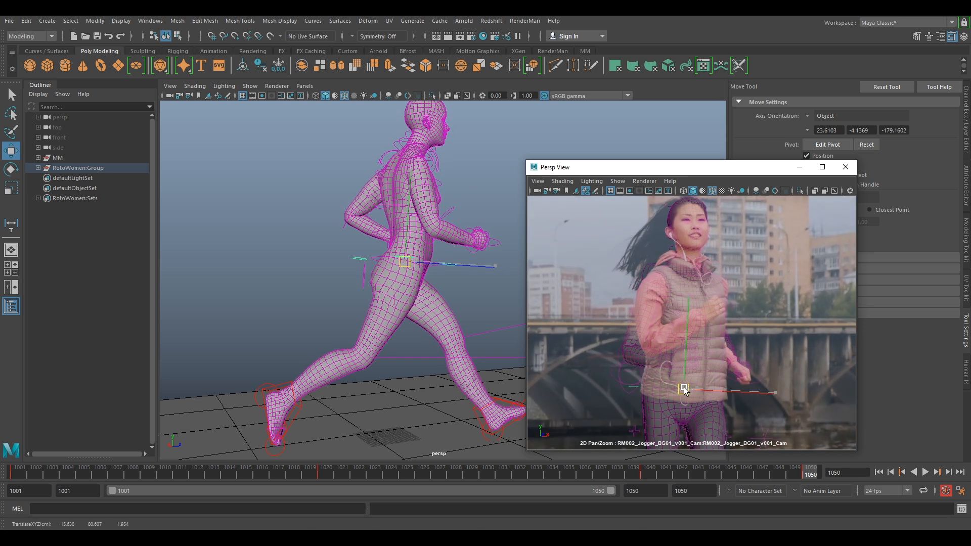
pyautogui.moveTo(685, 389); pyautogui.dragTo(685, 388)
# Rotate the head control to about -14.5, 3.7, -16.5 to follow the tilt of the jogger's head.
pyautogui.moveTo(704, 287); pyautogui.dragTo(709, 324, button='middle')
pyautogui.moveTo(709, 323); pyautogui.dragTo(754, 319, button='right')
pyautogui.moveTo(754, 320); pyautogui.dragTo(740, 371, button='middle')
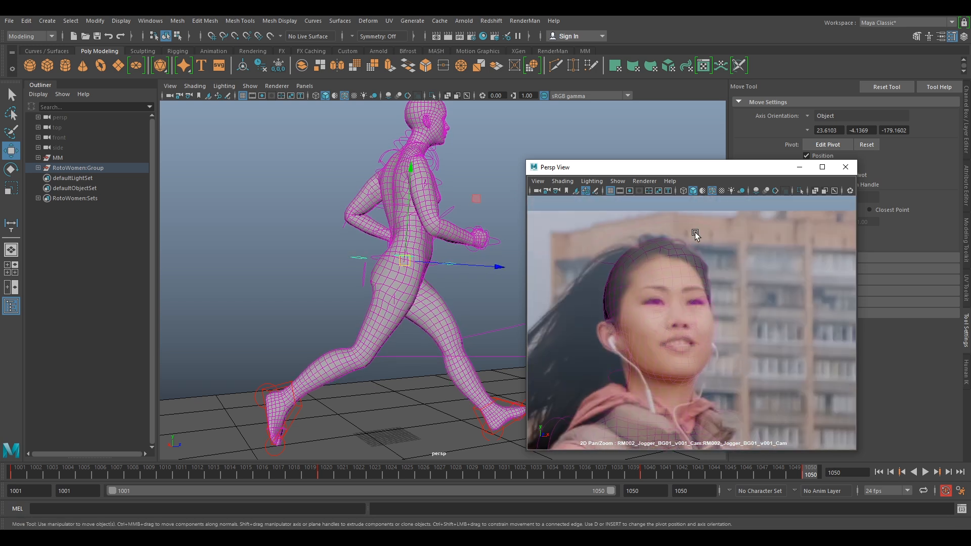
pyautogui.press('e')
pyautogui.moveTo(686, 388); pyautogui.dragTo(640, 394)
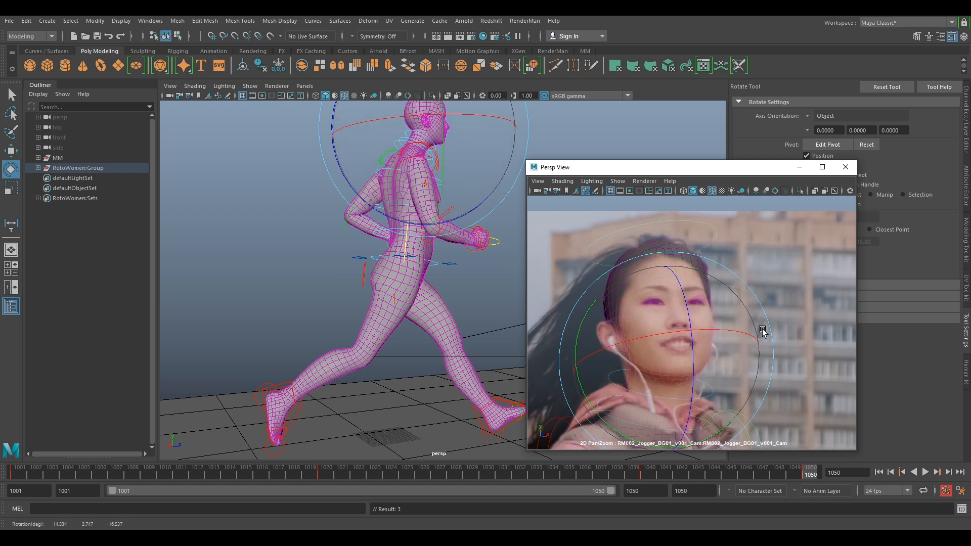
# Rotate the chest control to about 12.5, 6.6, 3.1 to align the torso with the jogger.
pyautogui.press('w')
pyautogui.moveTo(789, 372); pyautogui.dragTo(713, 375, button='right')
pyautogui.moveTo(716, 353); pyautogui.dragTo(714, 254, button='middle')
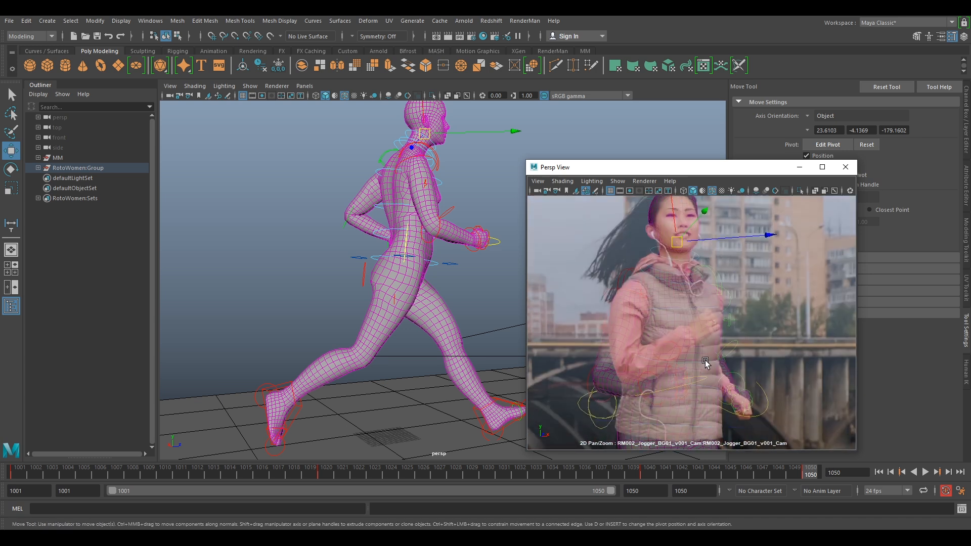
pyautogui.press('e')
pyautogui.moveTo(721, 312); pyautogui.dragTo(720, 309)
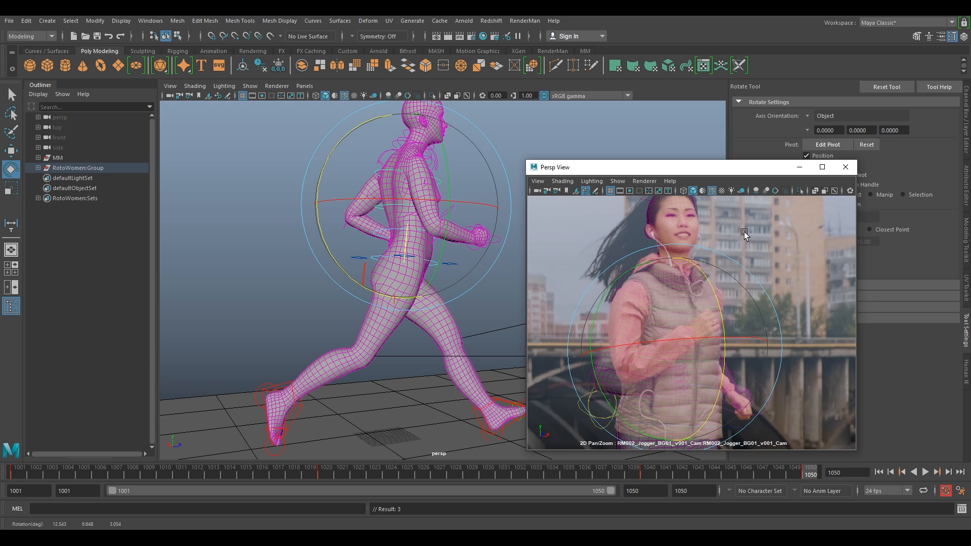
# Readjust the head control's rotation to about -13.7, 2.3, -15.1 over the jogger's face.
pyautogui.moveTo(745, 234); pyautogui.dragTo(772, 340, button='middle')
pyautogui.moveTo(772, 341); pyautogui.dragTo(752, 304, button='right')
pyautogui.click(681, 233)
pyautogui.moveTo(702, 249); pyautogui.dragTo(663, 278)
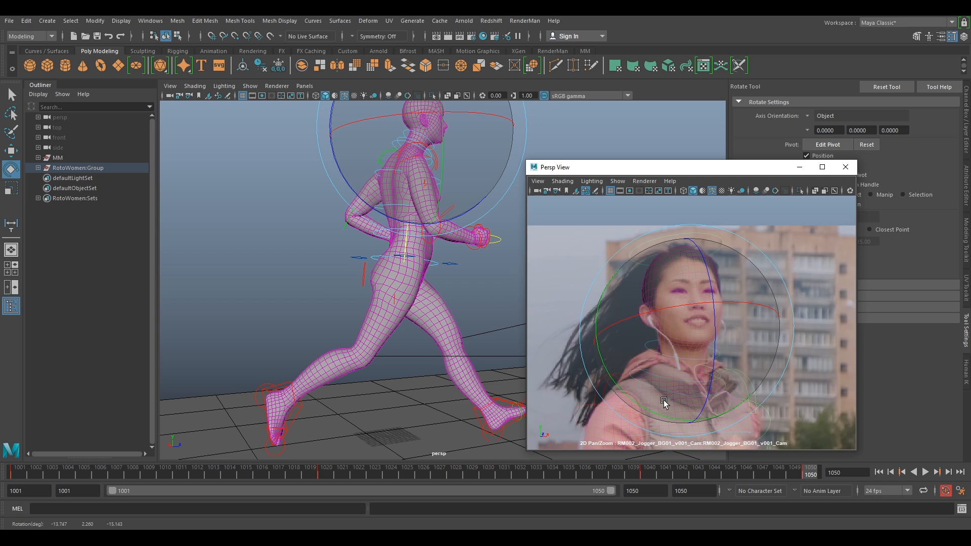
# Move the leading left foot control sideways to about -23.2, 8.6, 31.6 and rotate it to match the jogger's shoe.
pyautogui.moveTo(665, 403); pyautogui.dragTo(683, 371, button='right')
pyautogui.moveTo(683, 371); pyautogui.dragTo(701, 217, button='middle')
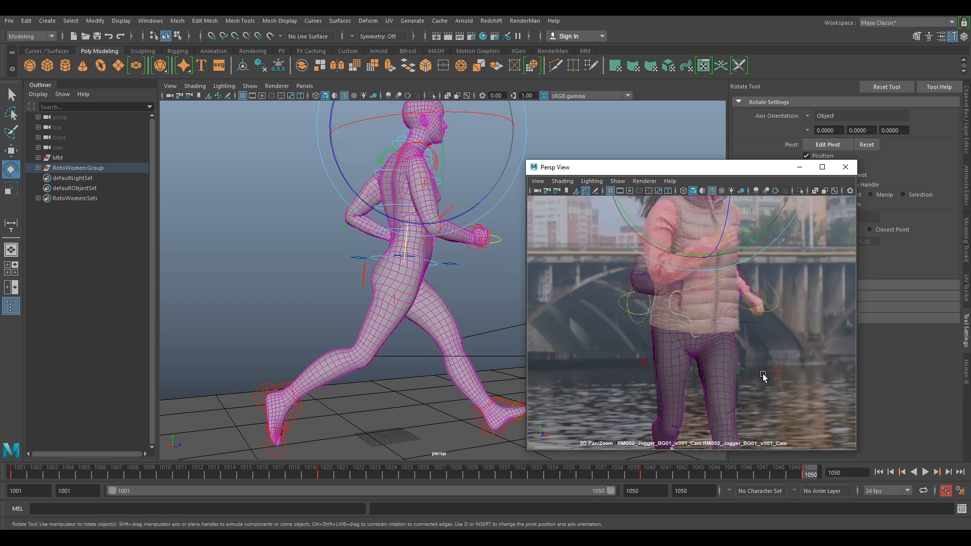
pyautogui.moveTo(763, 377); pyautogui.dragTo(753, 227, button='middle')
pyautogui.keyDown('alt'); pyautogui.moveTo(421, 314); pyautogui.dragTo(392, 213, button='middle'); pyautogui.keyUp('alt')
pyautogui.click(457, 300)
pyautogui.press('w')
pyautogui.moveTo(428, 285); pyautogui.dragTo(348, 299)
pyautogui.moveTo(428, 312); pyautogui.dragTo(433, 315)
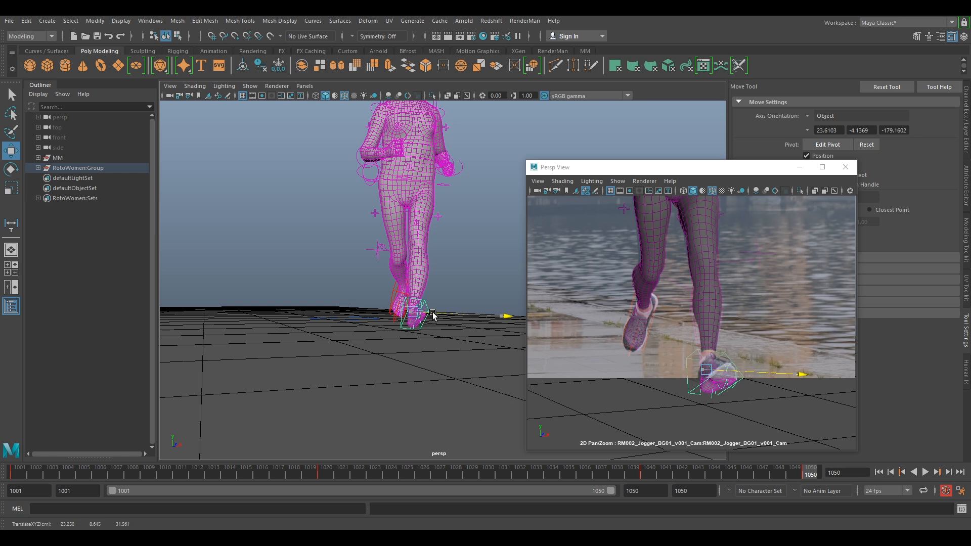
pyautogui.press('e')
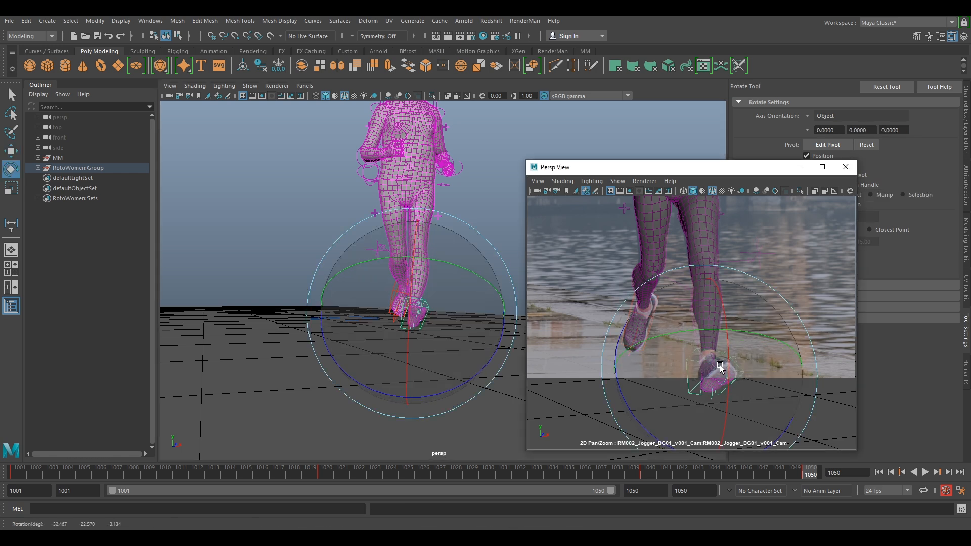
# Examine the trailing foot and the full-body running pose from the side against the background footage.
pyautogui.keyDown('alt'); pyautogui.moveTo(506, 324); pyautogui.dragTo(461, 263); pyautogui.keyUp('alt')
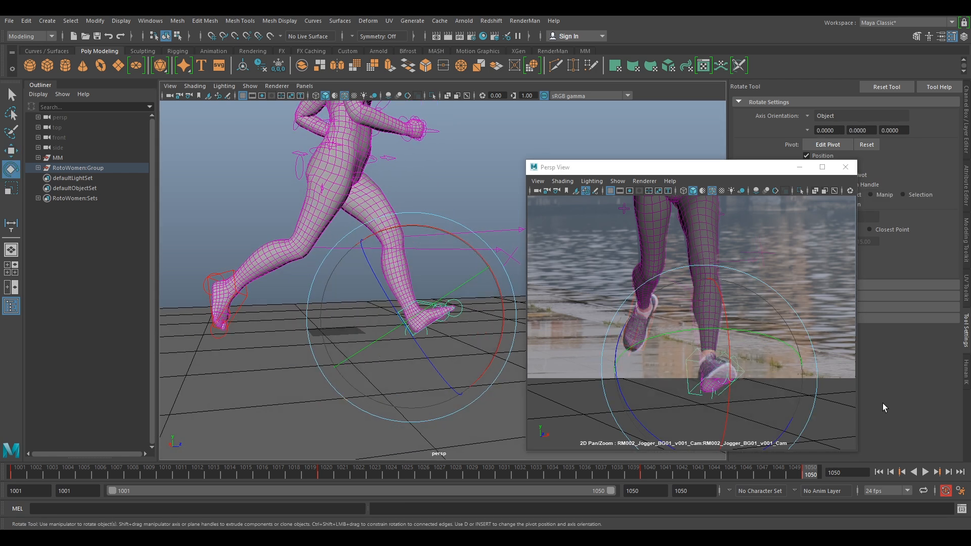
pyautogui.keyDown('alt'); pyautogui.moveTo(284, 211); pyautogui.dragTo(313, 251); pyautogui.keyUp('alt')
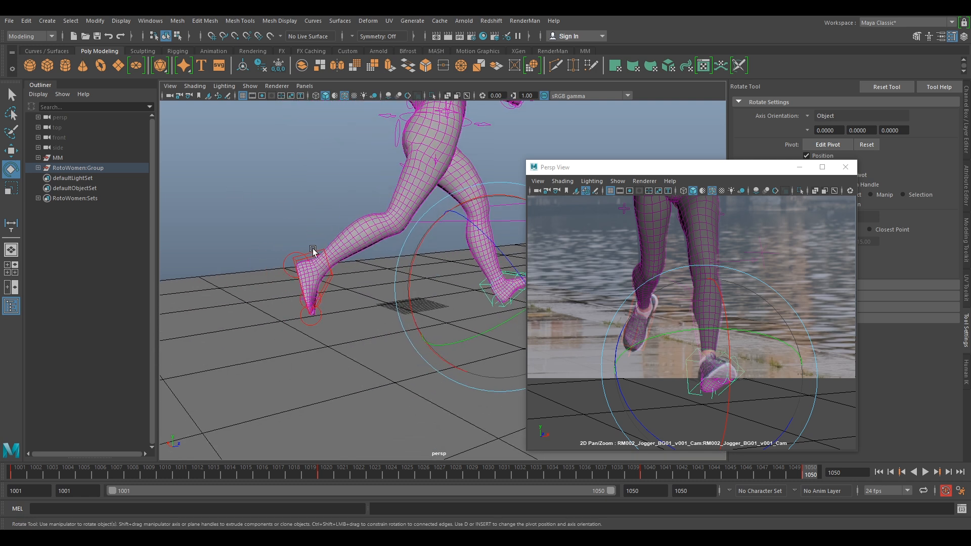
pyautogui.click(661, 312)
pyautogui.scroll(-5, 721, 320)
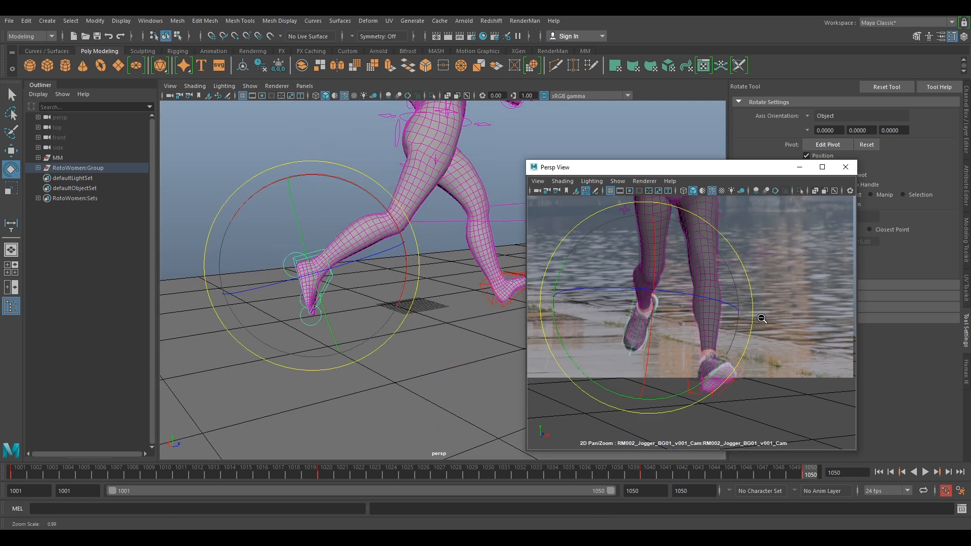
pyautogui.moveTo(755, 328); pyautogui.dragTo(758, 336, button='middle')
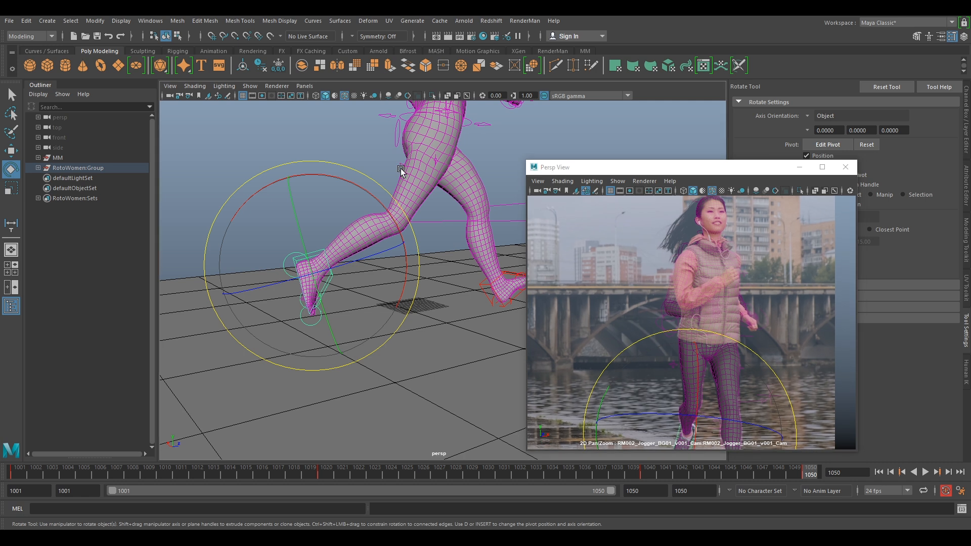
pyautogui.moveTo(400, 169); pyautogui.dragTo(461, 137, button='middle')
pyautogui.press('\\')
pyautogui.scroll(-6, 445, 154)
pyautogui.keyDown('alt'); pyautogui.moveTo(434, 169); pyautogui.dragTo(433, 187); pyautogui.keyUp('alt')
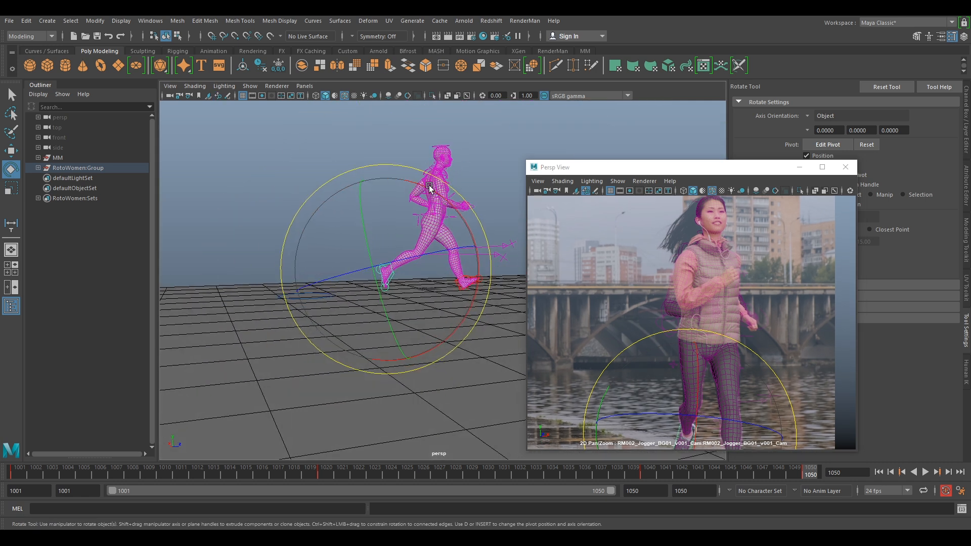
pyautogui.keyDown('alt'); pyautogui.moveTo(434, 187); pyautogui.dragTo(414, 245, button='middle'); pyautogui.keyUp('alt')
pyautogui.scroll(4, 414, 245)
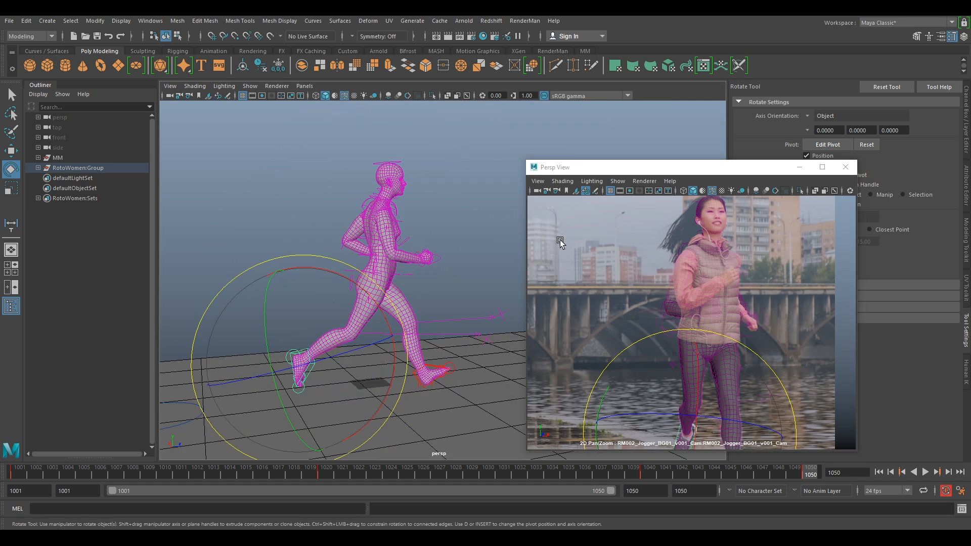
# Rotate the right clavicle control to about -1.2, 5.5, 1.8 to match the jogger's shoulder line.
pyautogui.scroll(3, 404, 217)
pyautogui.keyDown('alt'); pyautogui.moveTo(390, 188); pyautogui.dragTo(450, 243); pyautogui.keyUp('alt')
pyautogui.click(451, 243)
pyautogui.scroll(5, 331, 219)
pyautogui.scroll(5, 663, 284)
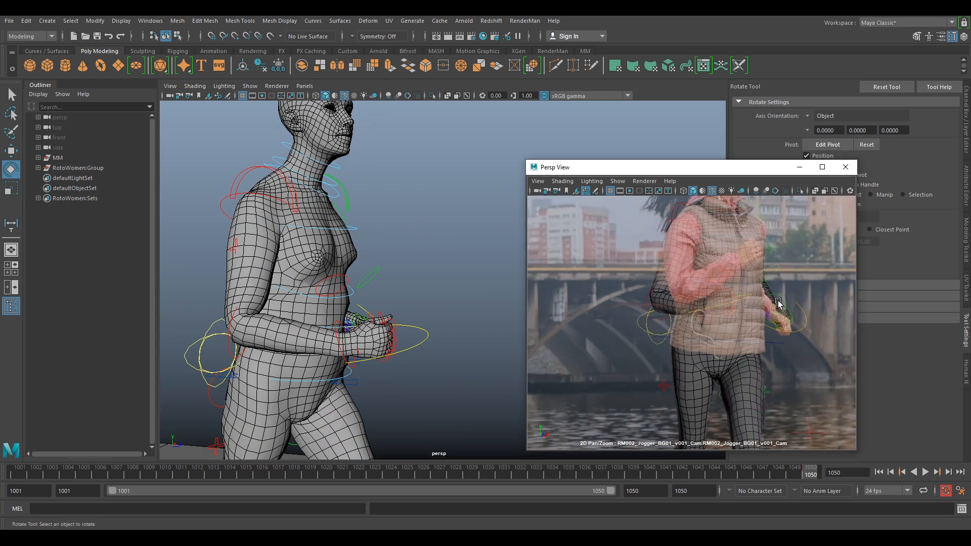
pyautogui.click(672, 258)
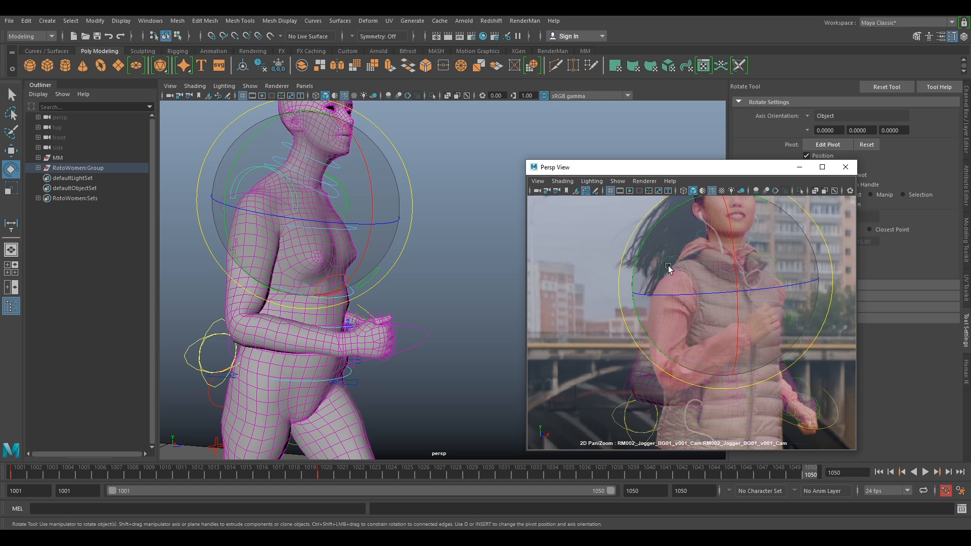
pyautogui.moveTo(657, 244); pyautogui.dragTo(656, 237)
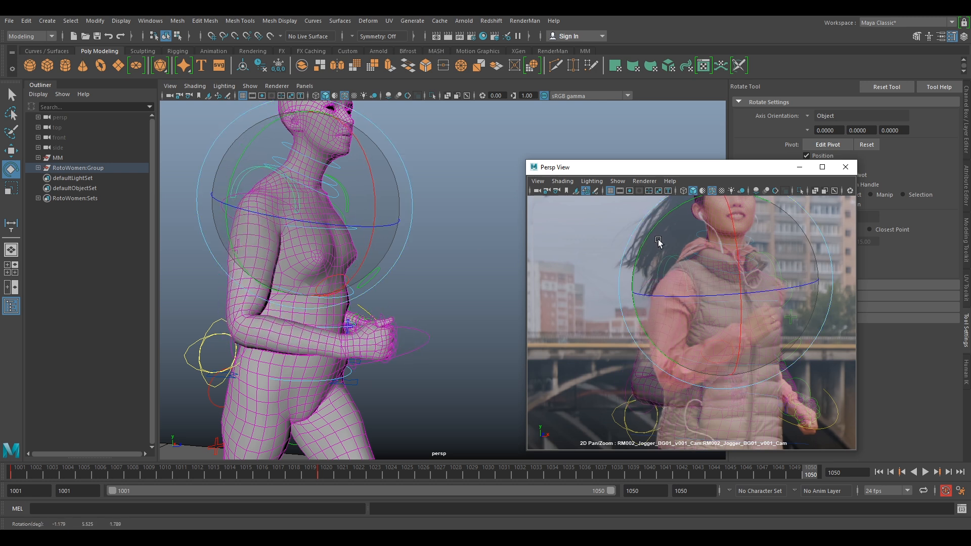
# Rotate the right upper arm control to about 18.3, -19.3, 42.3, swinging the arm forward over the jogger's sleeve.
pyautogui.click(436, 212)
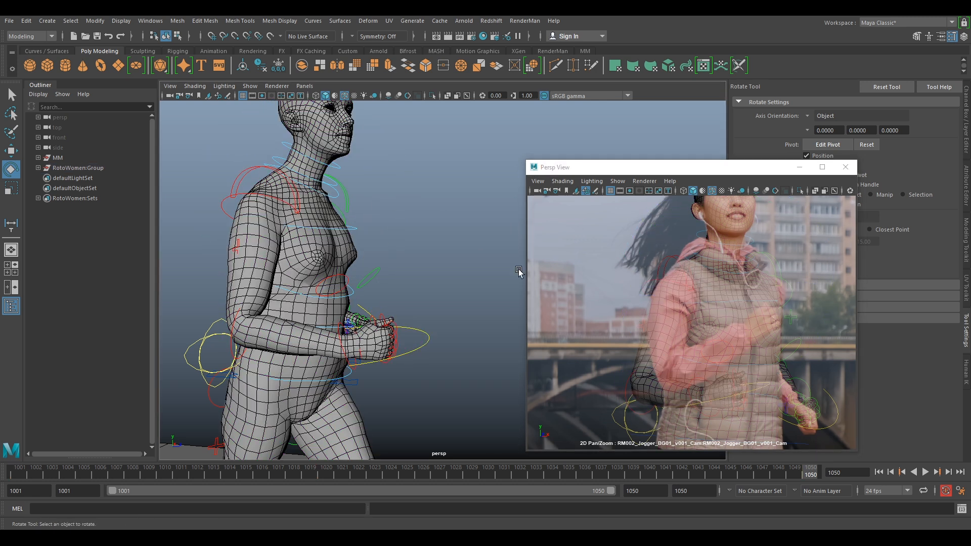
pyautogui.click(259, 191)
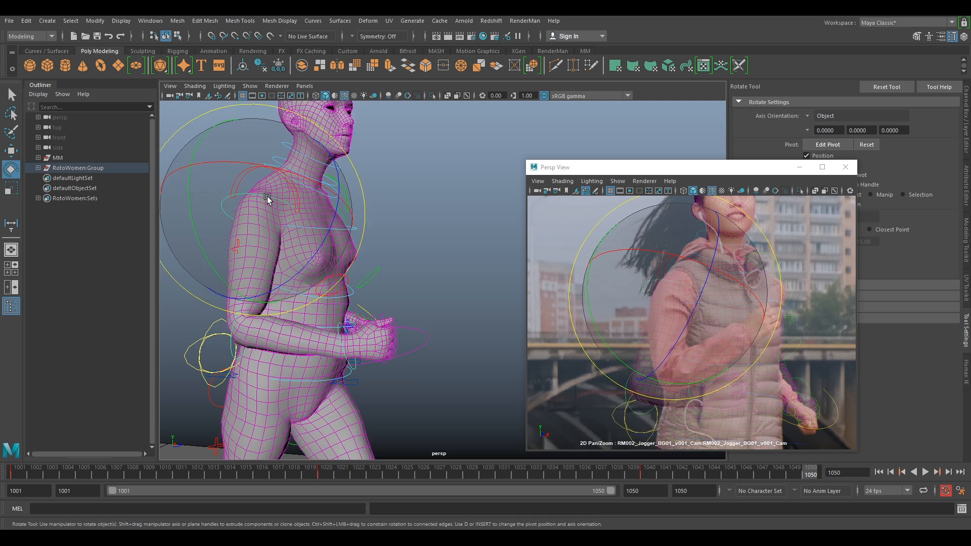
pyautogui.moveTo(675, 321); pyautogui.dragTo(726, 332)
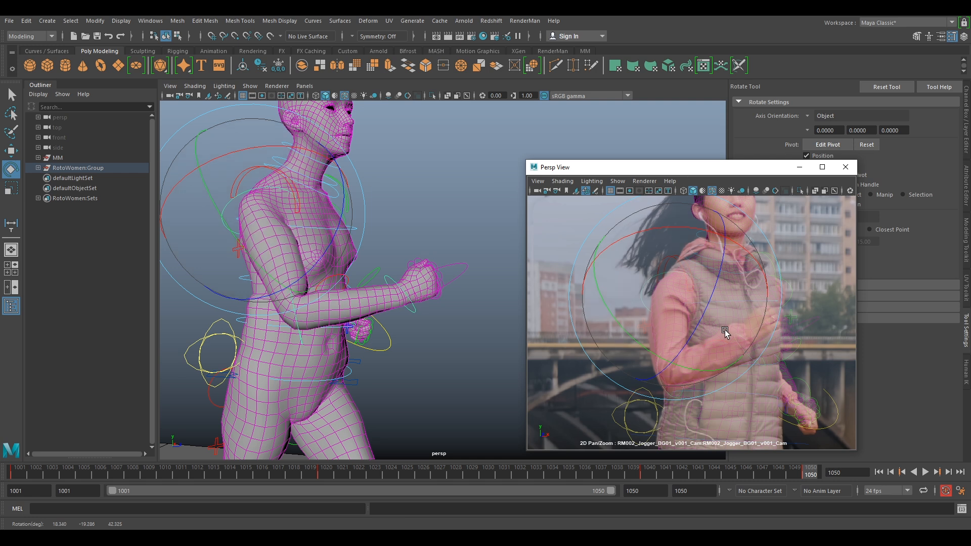
# Rotate the right elbow control to raise the forearm toward the jogger's fist.
pyautogui.click(280, 328)
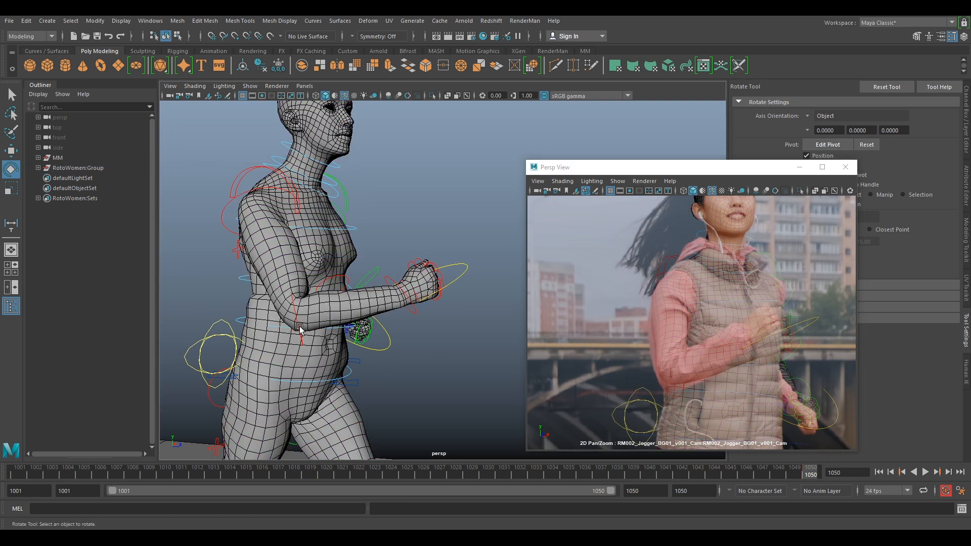
pyautogui.click(300, 329)
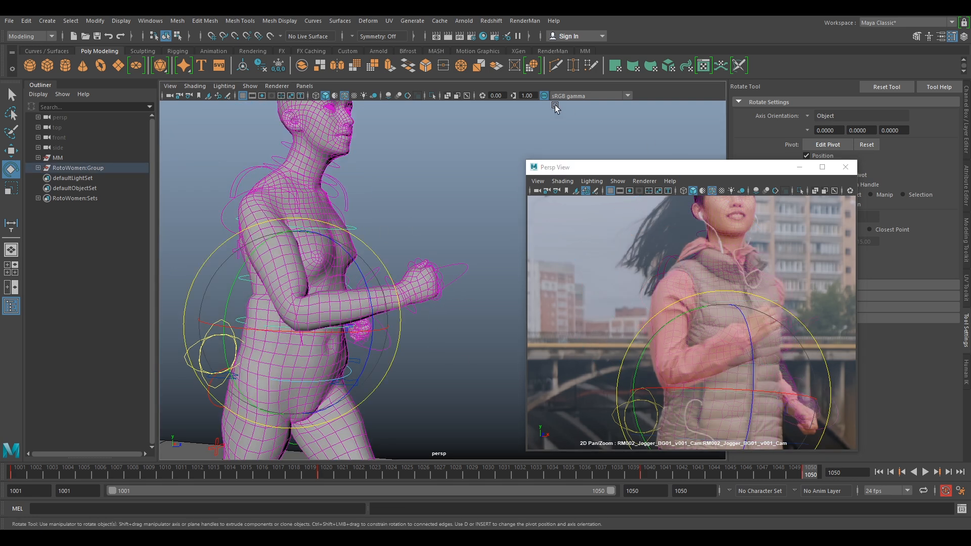
pyautogui.click(369, 225)
pyautogui.click(299, 325)
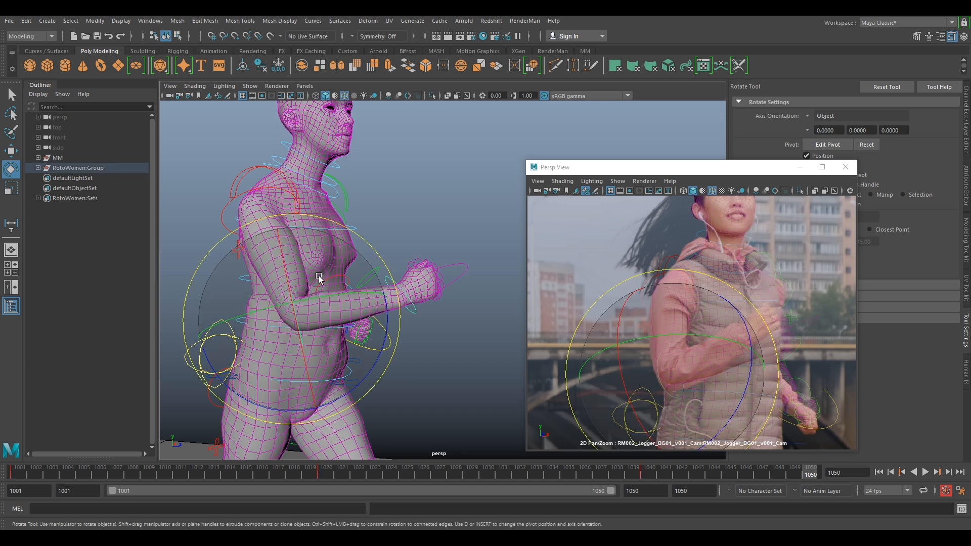
pyautogui.moveTo(369, 371); pyautogui.dragTo(336, 340)
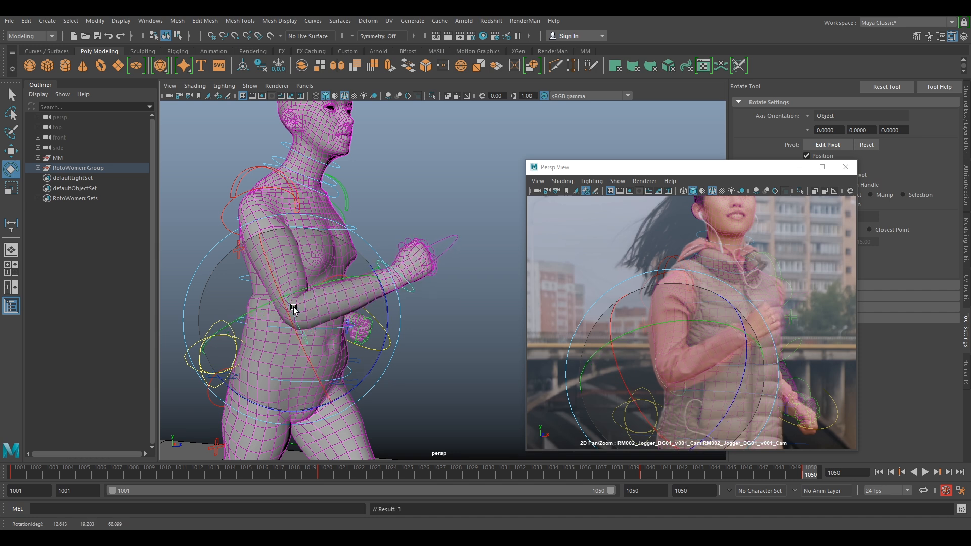
# Fine-tune the right upper arm's rotation so the elbow sits on the jogger's bent elbow.
pyautogui.click(318, 179)
pyautogui.click(228, 200)
pyautogui.moveTo(245, 237); pyautogui.dragTo(249, 248)
pyautogui.moveTo(321, 247); pyautogui.dragTo(321, 232)
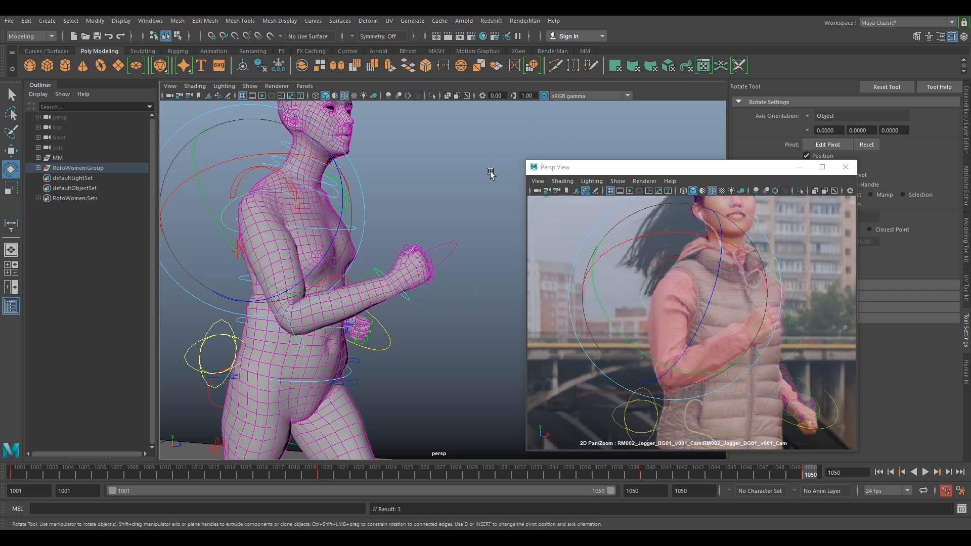
# Fine-tune the right elbow's rotation so the forearm and hand overlay the jogger's.
pyautogui.click(462, 187)
pyautogui.click(290, 328)
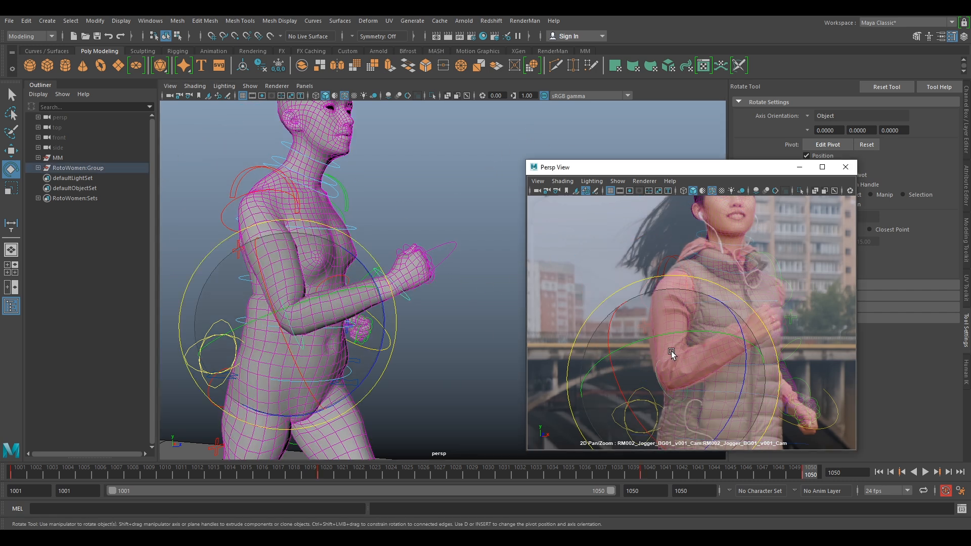
pyautogui.moveTo(680, 352); pyautogui.dragTo(676, 343)
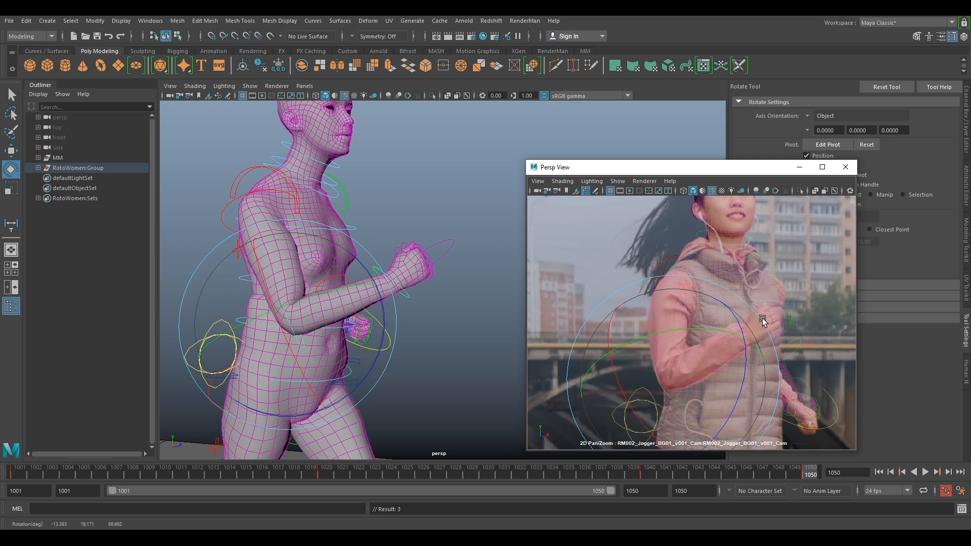
# Rotate the left clavicle control to fit the jogger's left shoulder, and clear the selection.
pyautogui.keyDown('alt'); pyautogui.moveTo(438, 339); pyautogui.dragTo(352, 351); pyautogui.keyUp('alt')
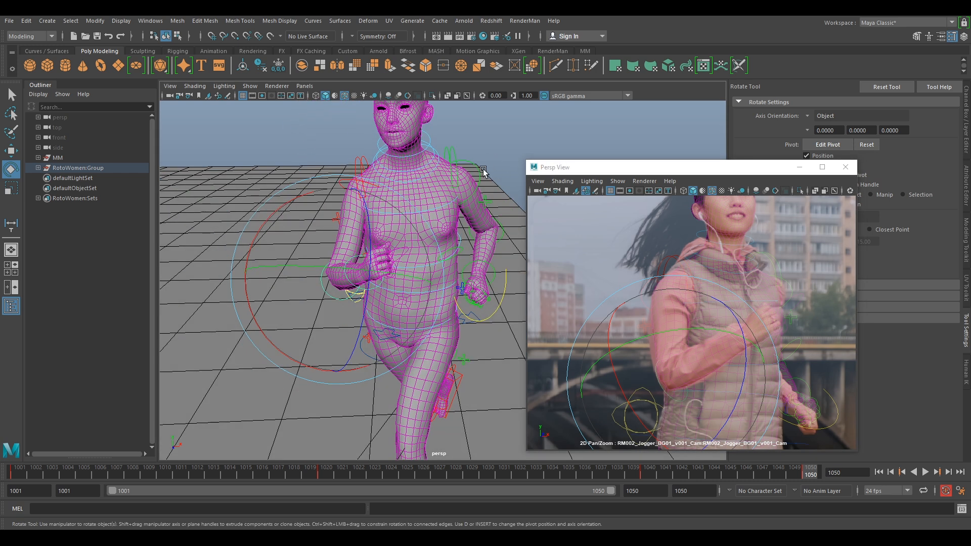
pyautogui.click(458, 168)
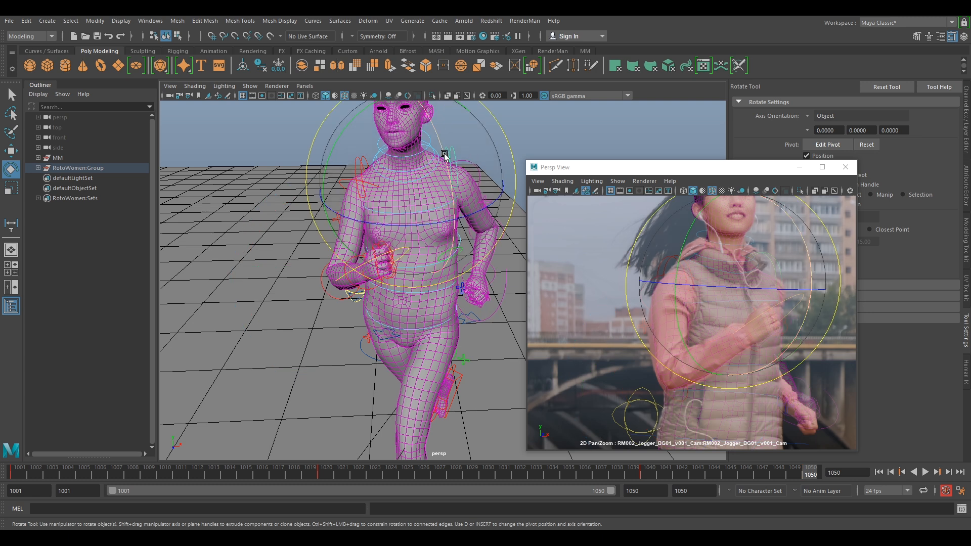
pyautogui.moveTo(376, 118); pyautogui.dragTo(355, 118)
pyautogui.keyDown('alt'); pyautogui.moveTo(440, 154); pyautogui.dragTo(520, 173); pyautogui.keyUp('alt')
pyautogui.click(401, 183)
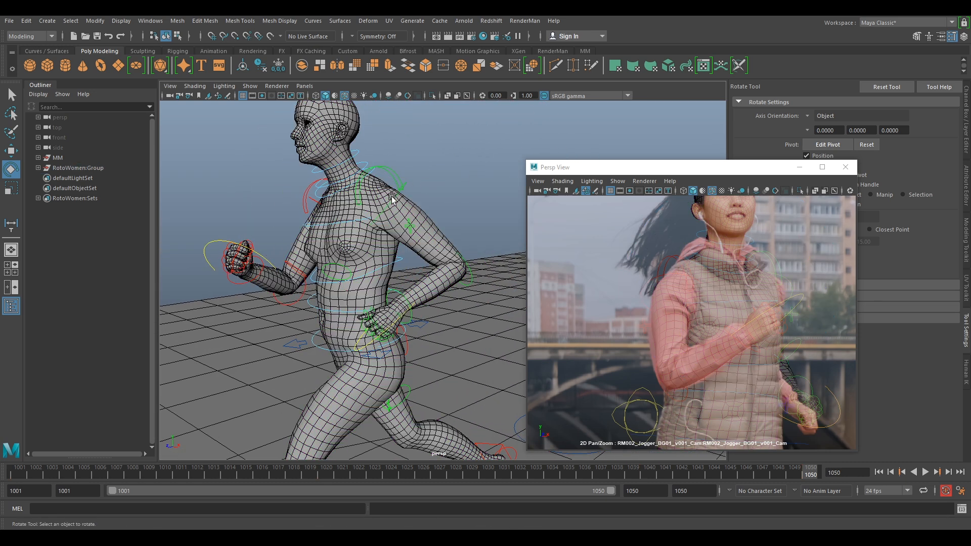
# Rotate the left upper arm control to fit the jogger's left arm at frame 1050 and key its rotation.
pyautogui.click(393, 199)
pyautogui.keyDown('alt'); pyautogui.moveTo(431, 207); pyautogui.dragTo(509, 207); pyautogui.keyUp('alt')
pyautogui.click(556, 222)
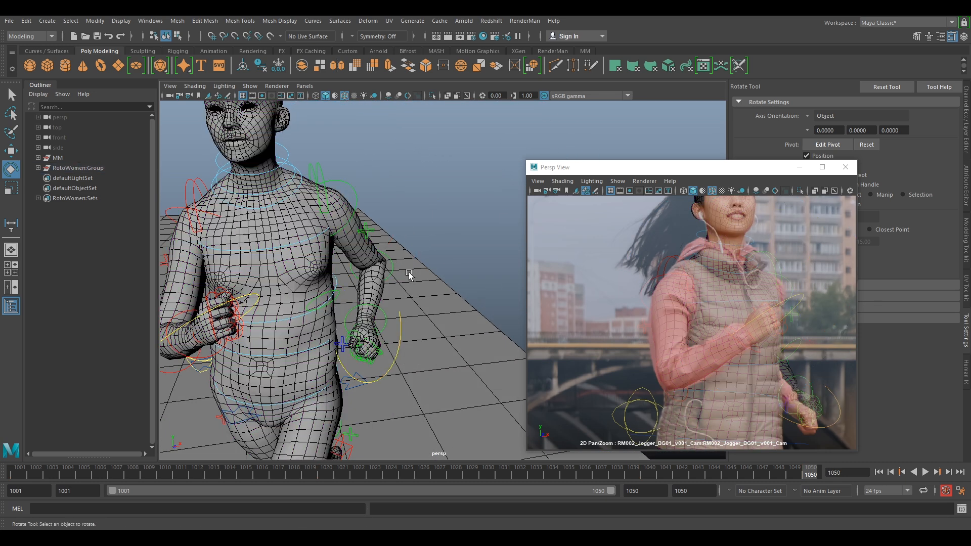
pyautogui.click(731, 394)
pyautogui.moveTo(772, 327); pyautogui.dragTo(773, 328)
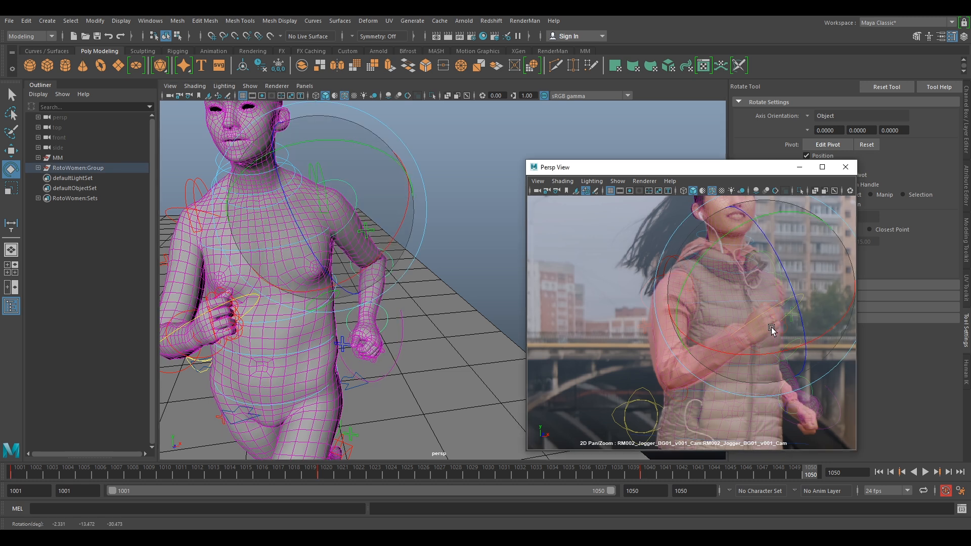
pyautogui.moveTo(740, 292)
pyautogui.mouseDown()
pyautogui.moveTo(697, 263)
pyautogui.moveTo(742, 290)
pyautogui.mouseUp()
pyautogui.hotkey('shift', 'e')
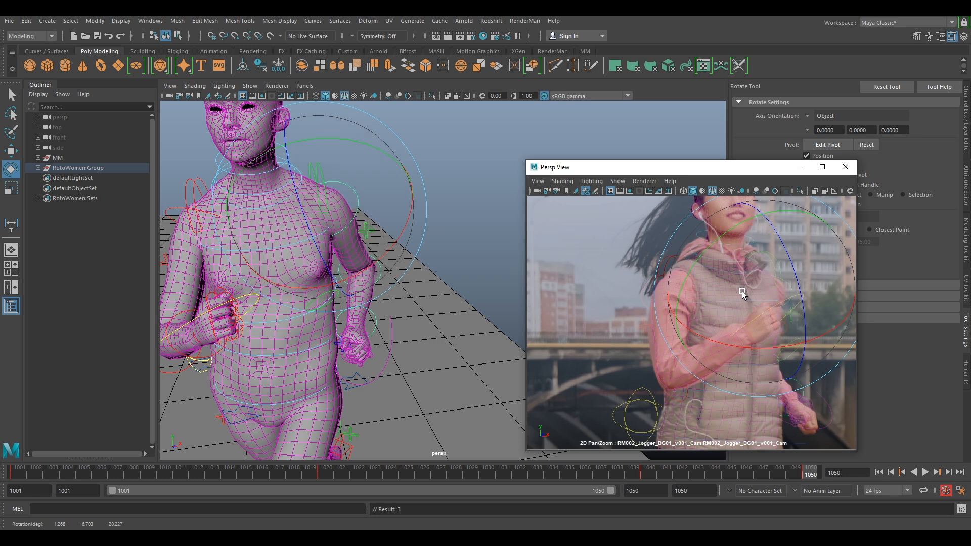
# Rotate the left elbow control so the forearm lines up with the jogger's left forearm.
pyautogui.click(508, 242)
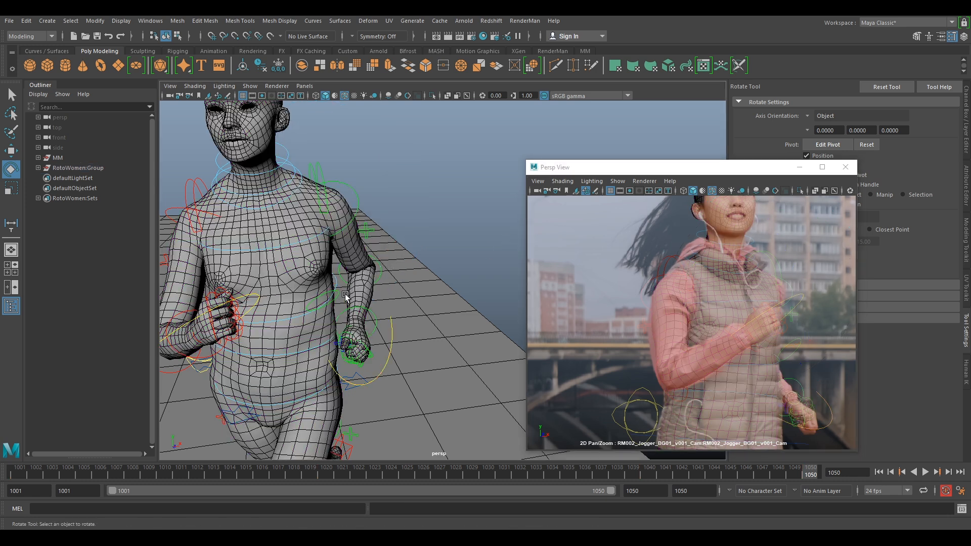
pyautogui.click(379, 282)
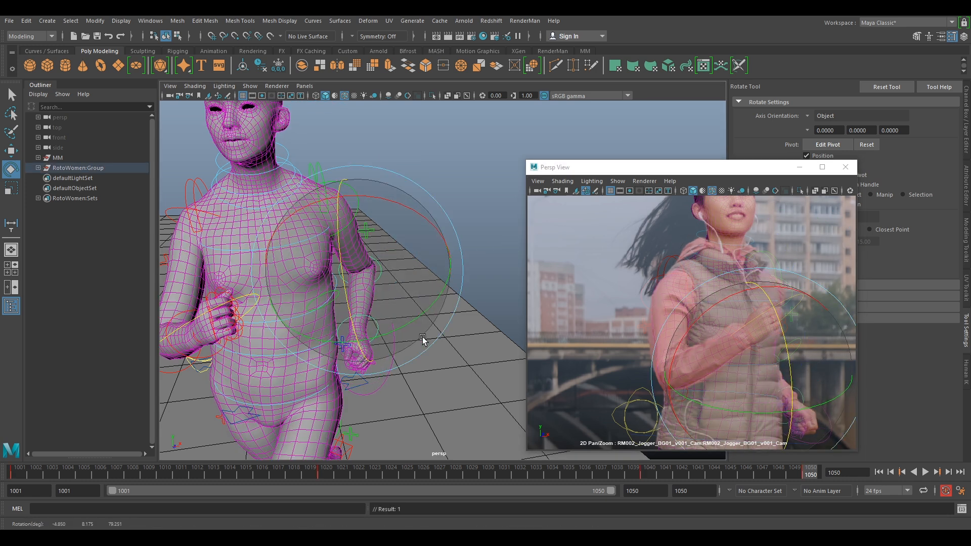
pyautogui.moveTo(811, 415); pyautogui.dragTo(816, 407)
# Rotate the left wrist control to match the hand to the jogger's left fist, and clear the selection.
pyautogui.moveTo(813, 401); pyautogui.dragTo(726, 325, button='middle')
pyautogui.moveTo(726, 325)
pyautogui.mouseDown(button='right')
pyautogui.moveTo(833, 420)
pyautogui.moveTo(774, 403)
pyautogui.moveTo(729, 306)
pyautogui.mouseUp(button='right')
pyautogui.click(732, 279)
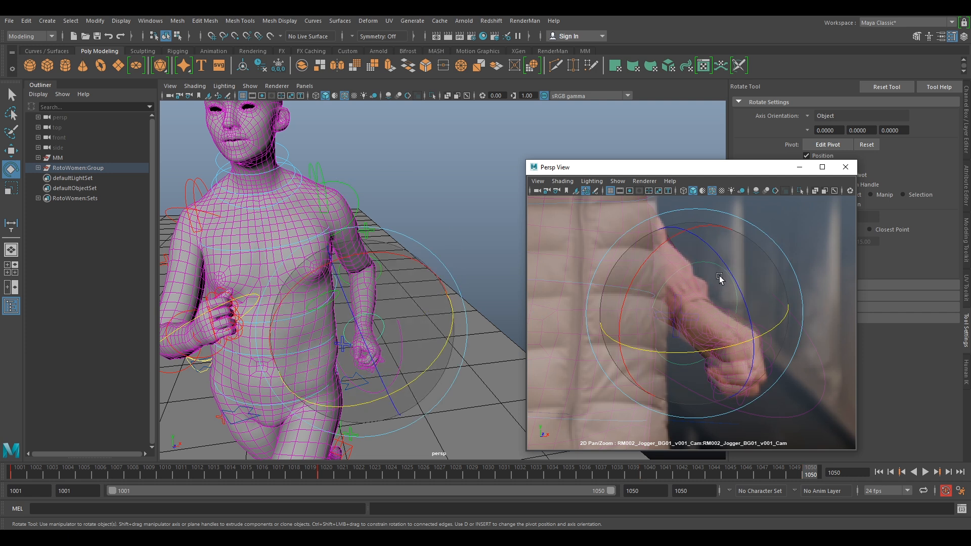
pyautogui.moveTo(662, 343); pyautogui.dragTo(670, 322)
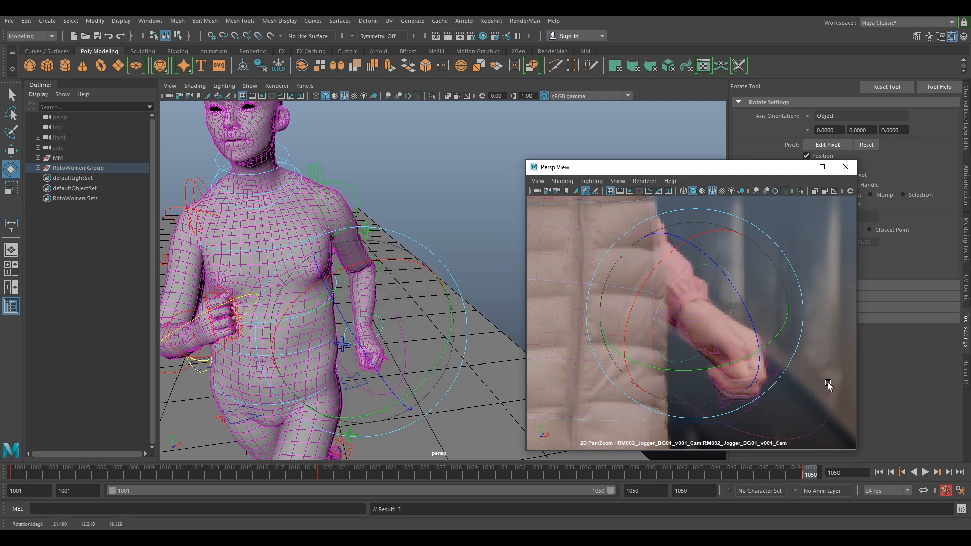
pyautogui.moveTo(828, 386); pyautogui.dragTo(739, 339, button='right')
pyautogui.moveTo(832, 415); pyautogui.dragTo(640, 289, button='right')
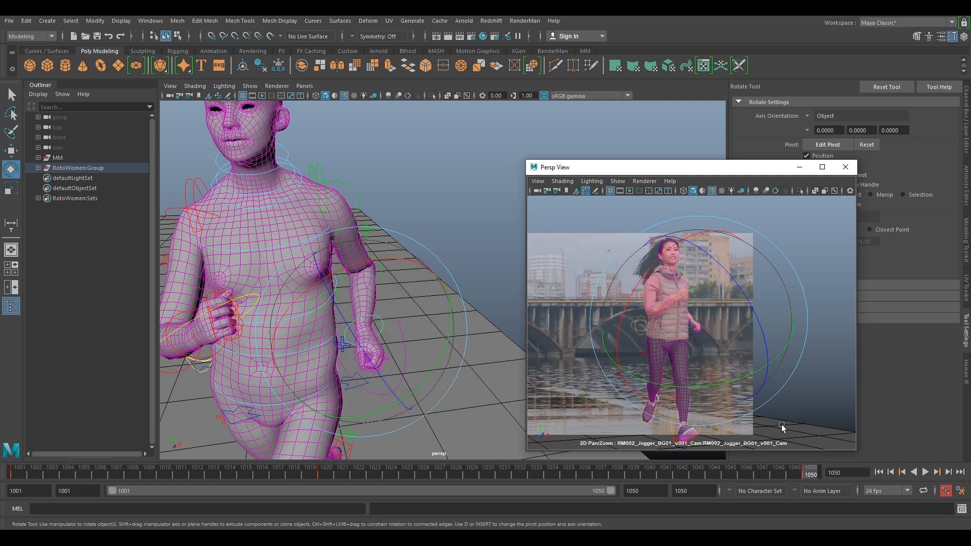
pyautogui.press('\\')
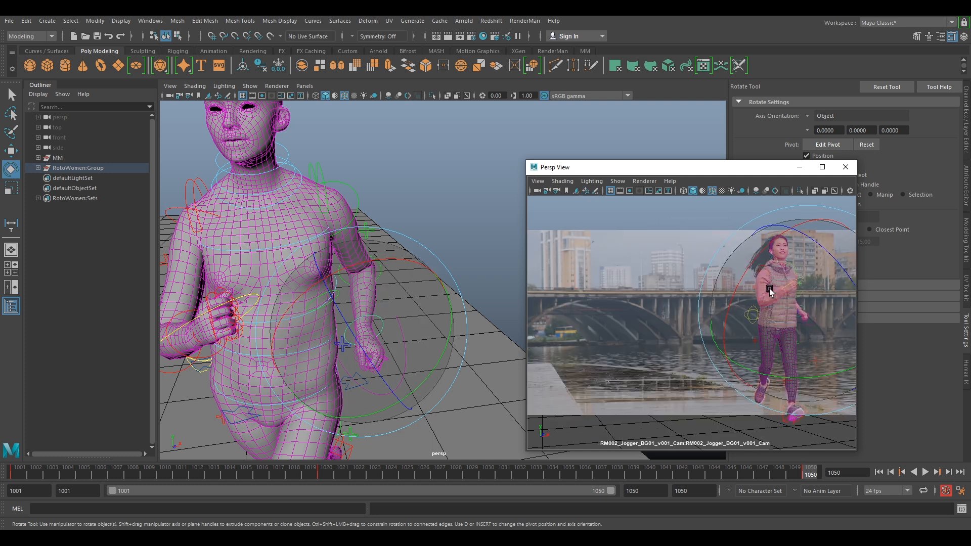
pyautogui.click(660, 219)
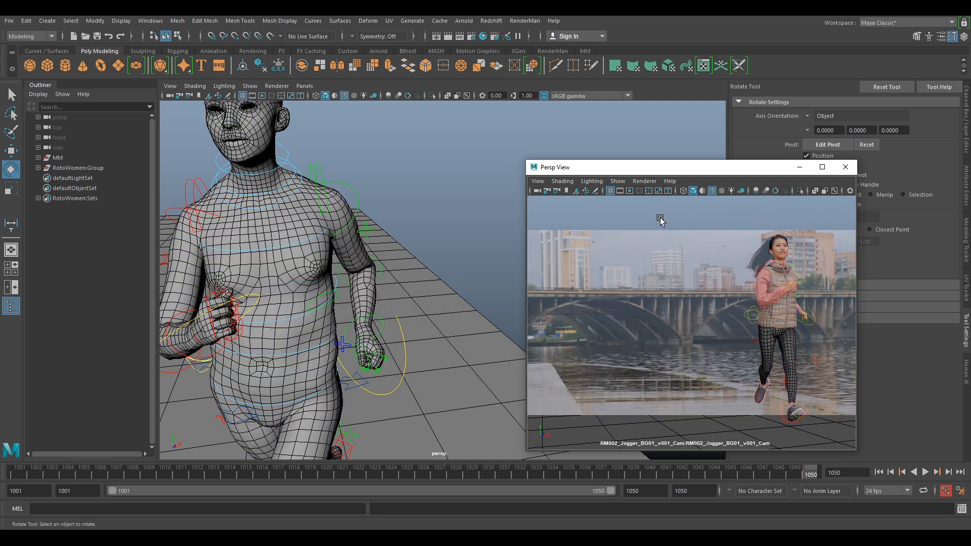
# Select the main body control and compare the rig with the jogger across keyed frames 1020, 1040 and 1050.
pyautogui.click(377, 329)
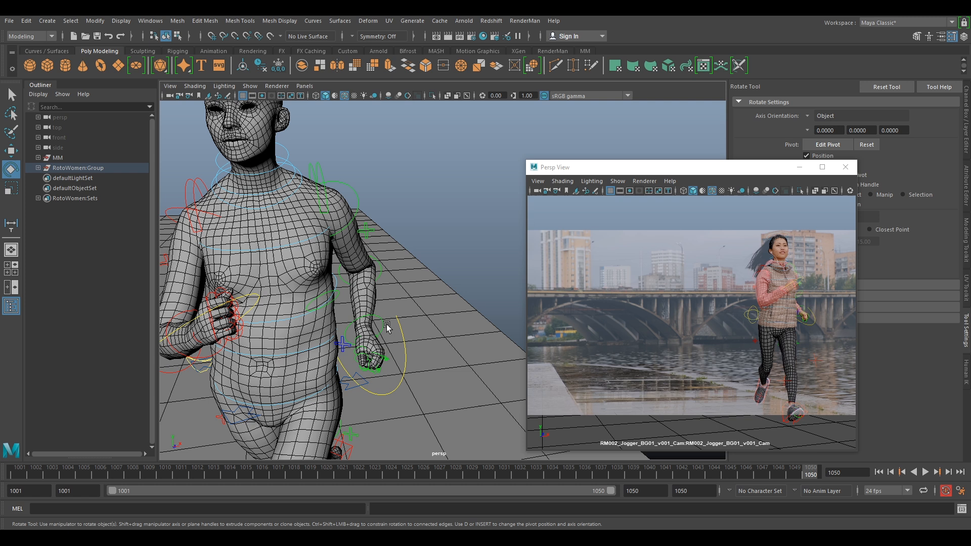
pyautogui.click(436, 192)
pyautogui.click(346, 394)
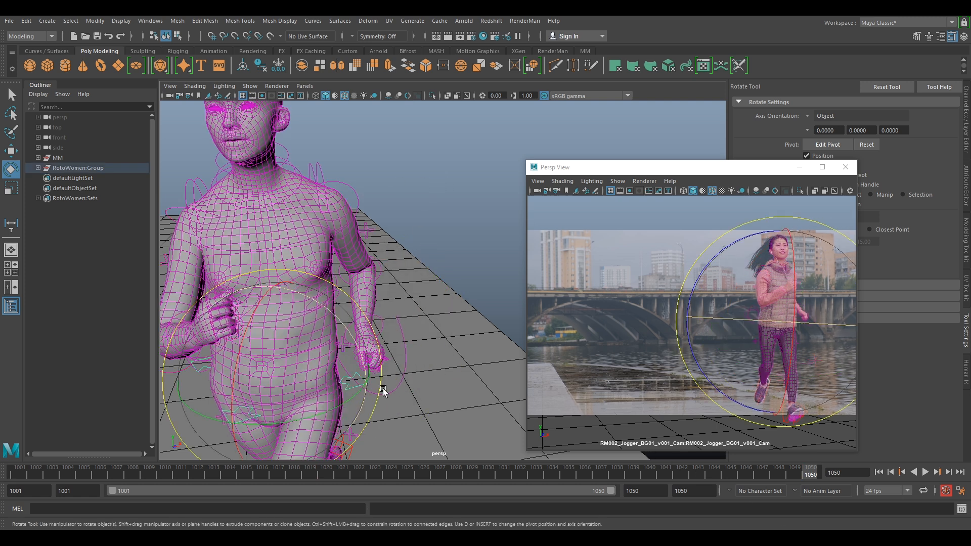
pyautogui.press(',')
pyautogui.press('.')
pyautogui.press(',')
pyautogui.press('.')
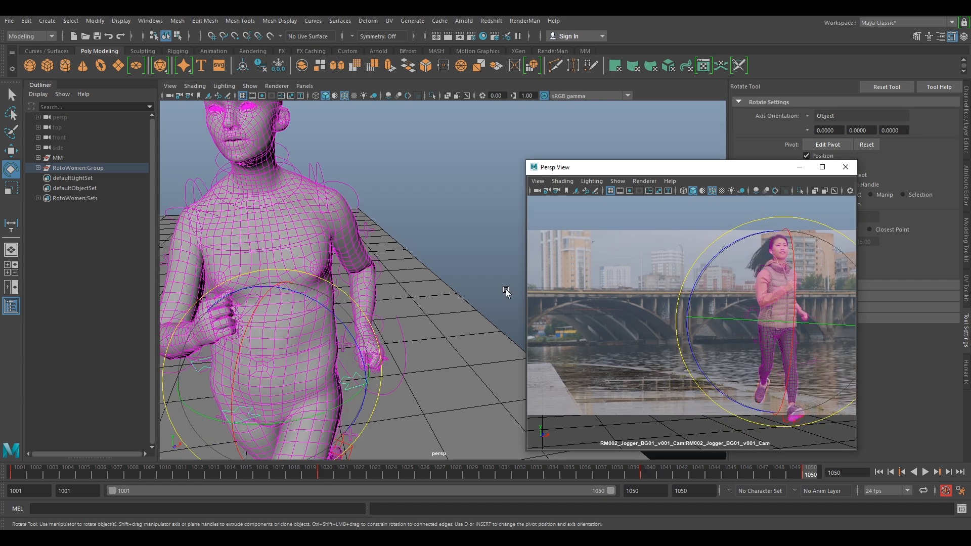
pyautogui.press(',')
pyautogui.press('.')
pyautogui.press(',')
pyautogui.press('.')
pyautogui.press(',')
pyautogui.press(',')
pyautogui.press('.')
pyautogui.press('.')
pyautogui.press(',')
pyautogui.press(',')
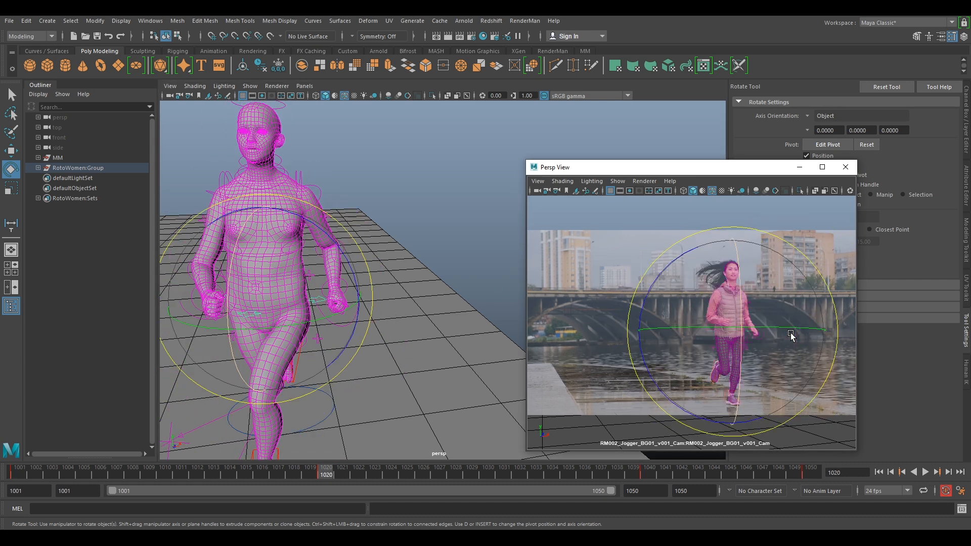
pyautogui.press('.')
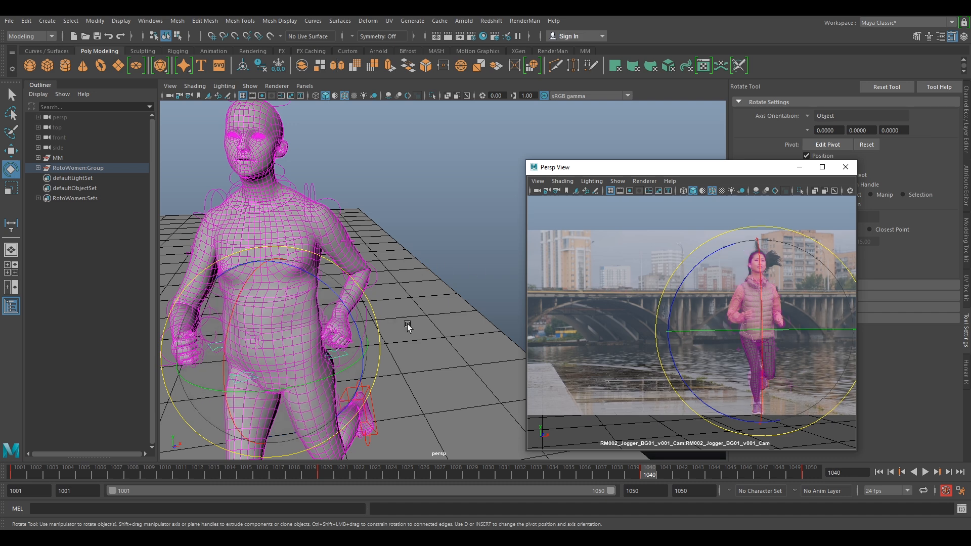
# Examine the legs against the footage at frame 1040 and select the left knee's pole control with the Move tool.
pyautogui.keyDown('alt'); pyautogui.moveTo(439, 340); pyautogui.dragTo(496, 133, button='middle'); pyautogui.keyUp('alt')
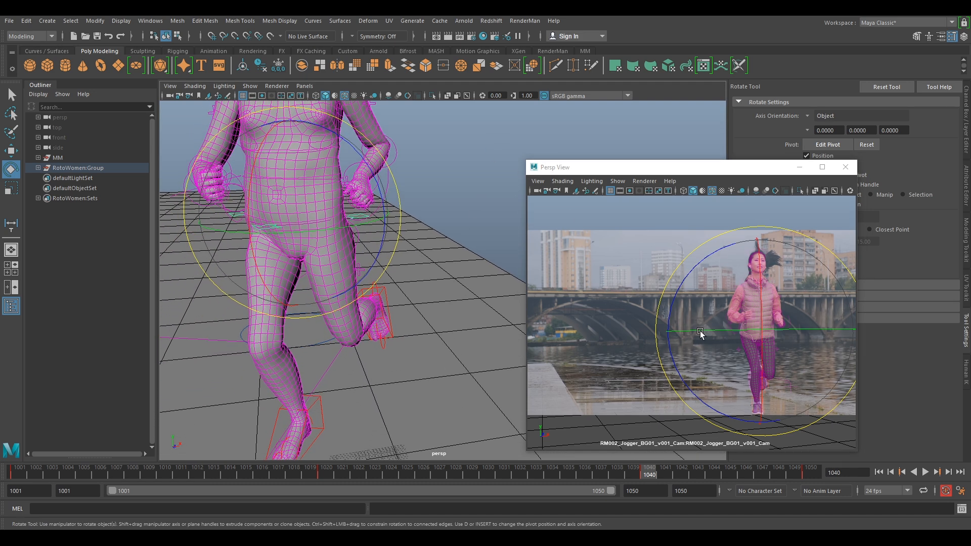
pyautogui.press('\\')
pyautogui.scroll(3, 664, 369)
pyautogui.moveTo(703, 381); pyautogui.dragTo(748, 195, button='middle')
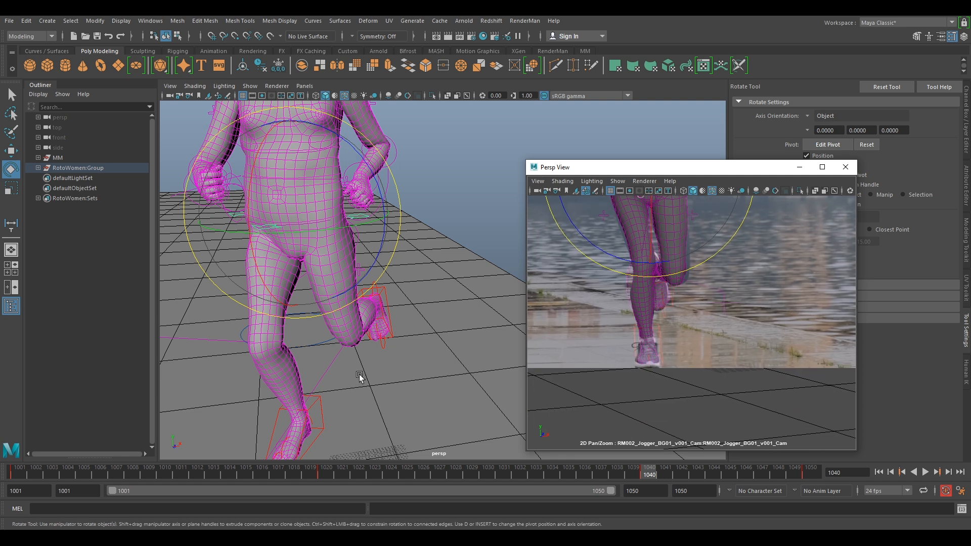
pyautogui.scroll(-2, 345, 415)
pyautogui.keyDown('alt'); pyautogui.moveTo(358, 393); pyautogui.dragTo(414, 327, button='middle'); pyautogui.keyUp('alt')
pyautogui.keyDown('alt'); pyautogui.moveTo(372, 356); pyautogui.dragTo(435, 365); pyautogui.keyUp('alt')
pyautogui.click(390, 367)
pyautogui.press('w')
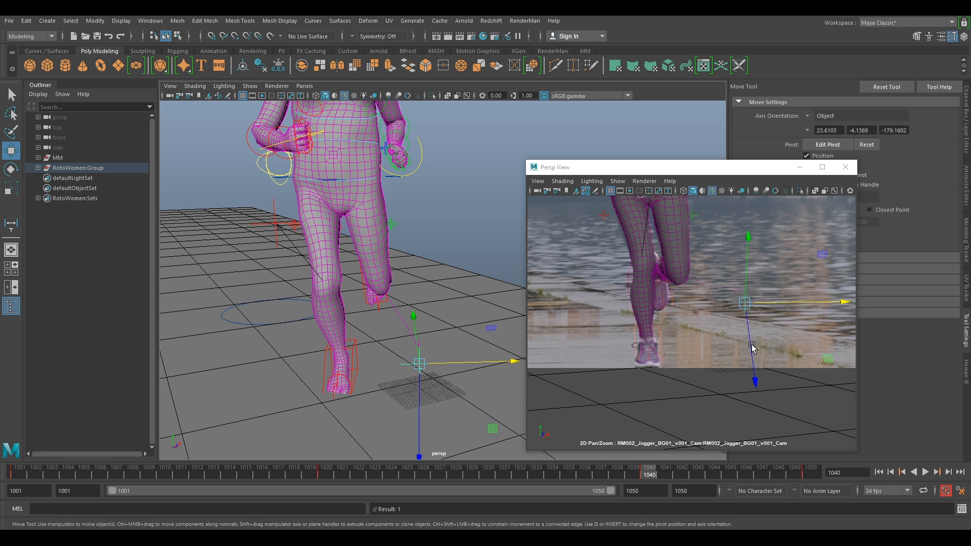
# Check the leg poses in the full camera view by stepping between keyed frames 1040 and 1050.
pyautogui.press('\\')
pyautogui.press(',')
pyautogui.press(',')
pyautogui.press(',')
pyautogui.press(',')
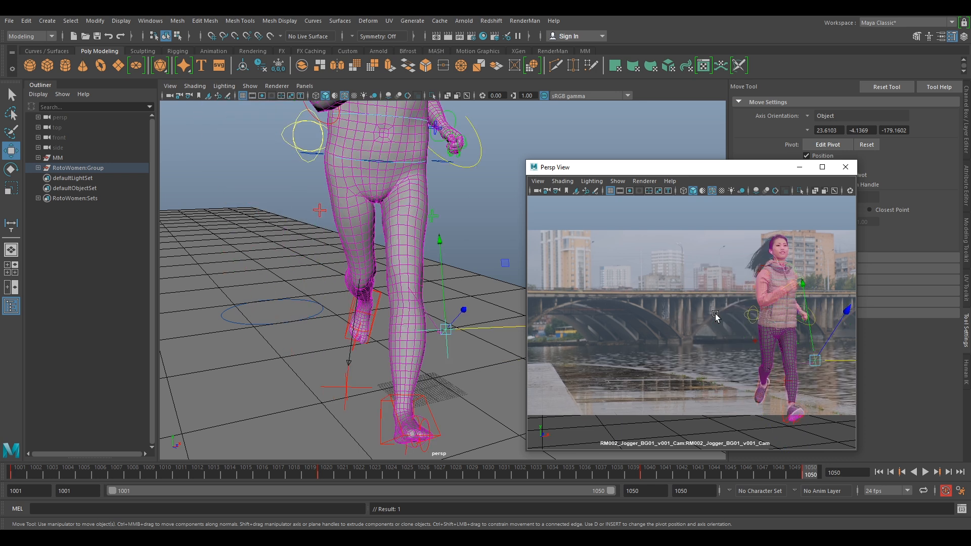
pyautogui.press('.')
pyautogui.press('.')
pyautogui.press('.')
pyautogui.press('.')
pyautogui.press('.')
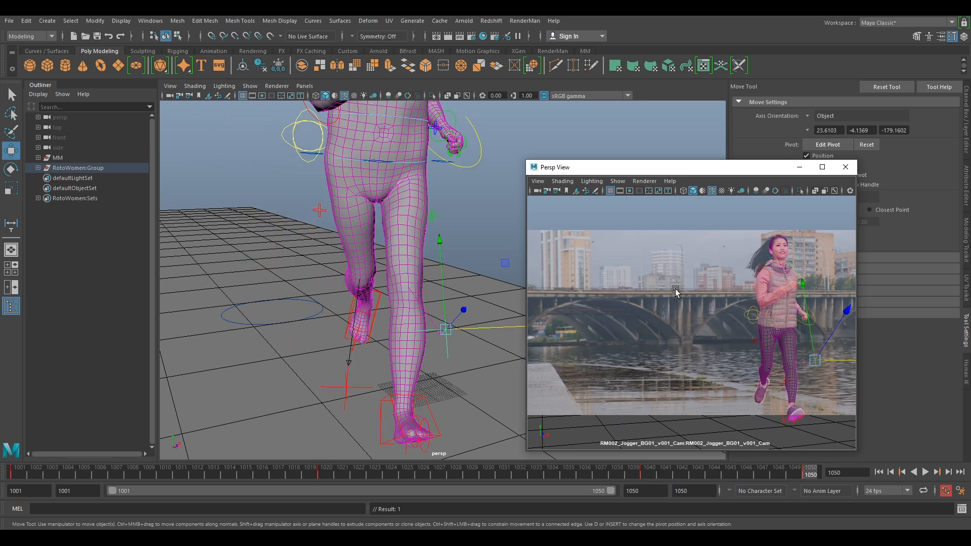
pyautogui.press(',')
# View the rig from the side and step repeatedly through its keyed poses to compare the run cycle.
pyautogui.keyDown('alt'); pyautogui.moveTo(377, 340); pyautogui.dragTo(425, 356); pyautogui.keyUp('alt')
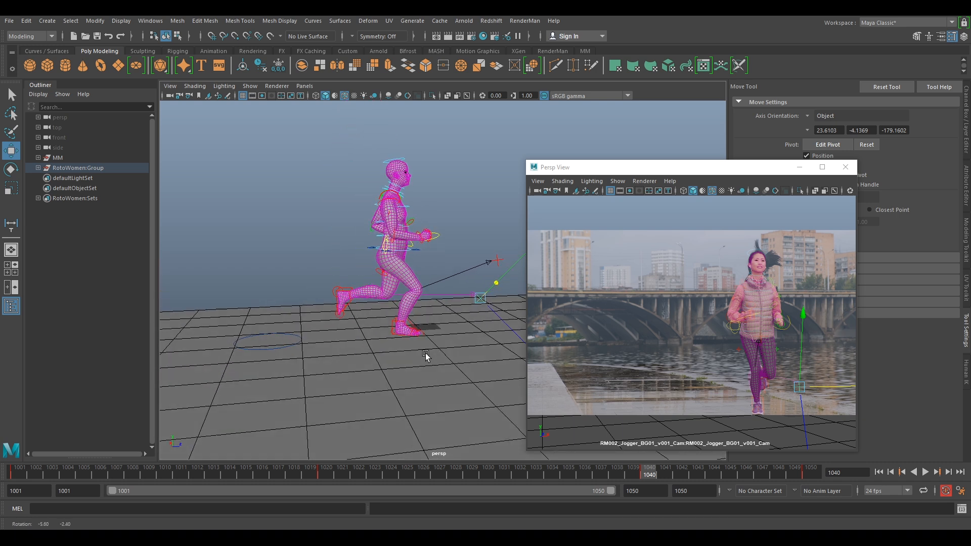
pyautogui.press(',')
pyautogui.press(',')
pyautogui.press('.')
pyautogui.press('.')
pyautogui.press(',')
pyautogui.press(',')
pyautogui.press('.')
pyautogui.press('.')
pyautogui.press(',')
pyautogui.press(',')
pyautogui.press('.')
pyautogui.press('.')
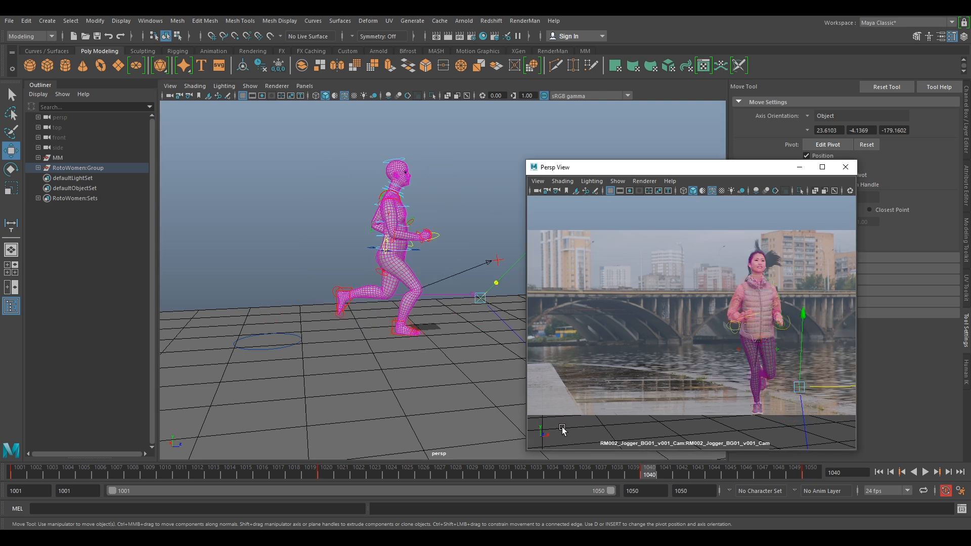
pyautogui.press('.')
pyautogui.press(',')
pyautogui.press('.')
pyautogui.press(',')
pyautogui.press('.')
pyautogui.press(',')
pyautogui.press('.')
pyautogui.press(',')
pyautogui.press('.')
pyautogui.press(',')
pyautogui.press('.')
pyautogui.press(',')
pyautogui.press('.')
pyautogui.press(',')
pyautogui.press('.')
pyautogui.press(',')
pyautogui.press('.')
pyautogui.press(',')
pyautogui.press(',')
pyautogui.press(',')
pyautogui.press(',')
pyautogui.press('.')
pyautogui.press(',')
pyautogui.press('.')
pyautogui.press('.')
pyautogui.press('.')
pyautogui.press('.')
pyautogui.press(',')
pyautogui.press(',')
pyautogui.press(',')
pyautogui.press(',')
pyautogui.press(',')
pyautogui.press(',')
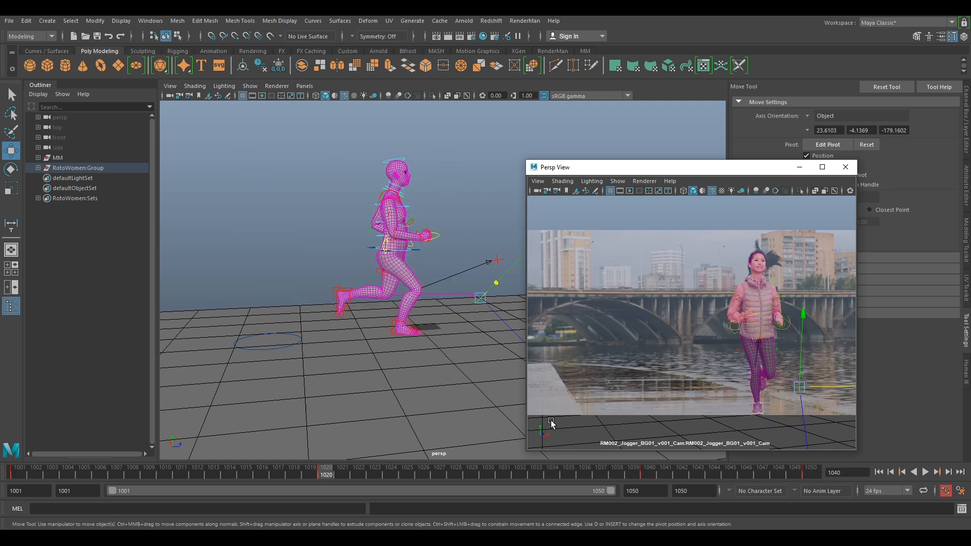
pyautogui.press(',')
pyautogui.press(',')
pyautogui.press(',')
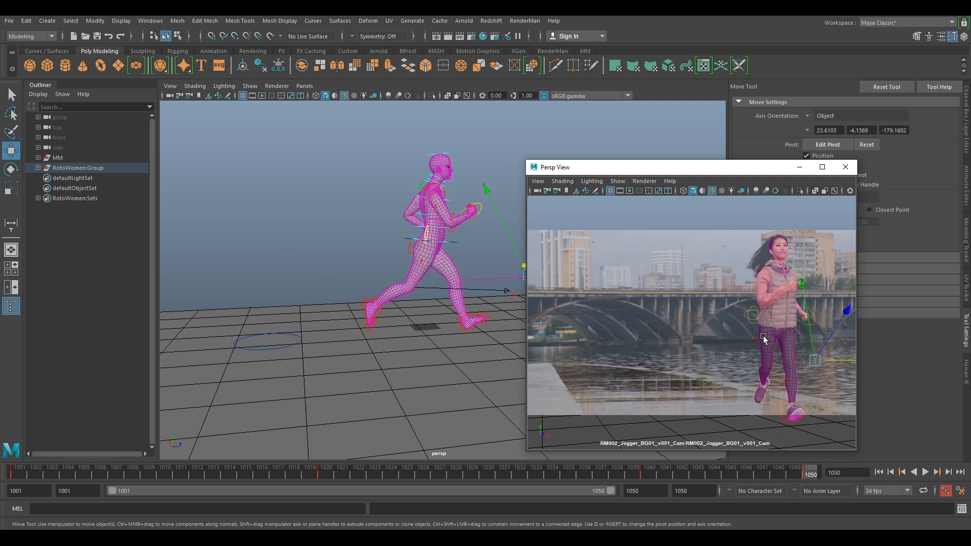
pyautogui.press(',')
pyautogui.press(',')
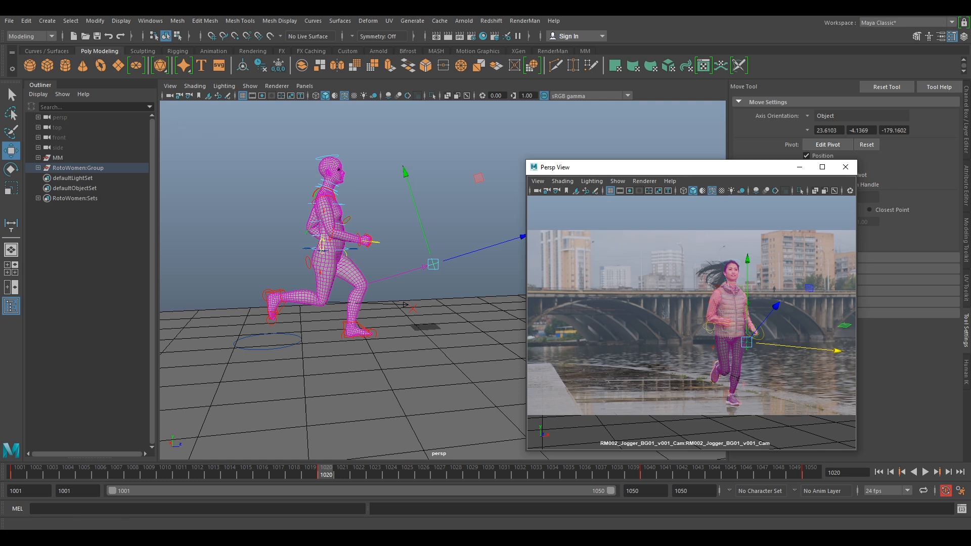
# Scrub the timeline up to frame 1046 to check how the in-between poses follow the jogger.
pyautogui.click(8, 20)
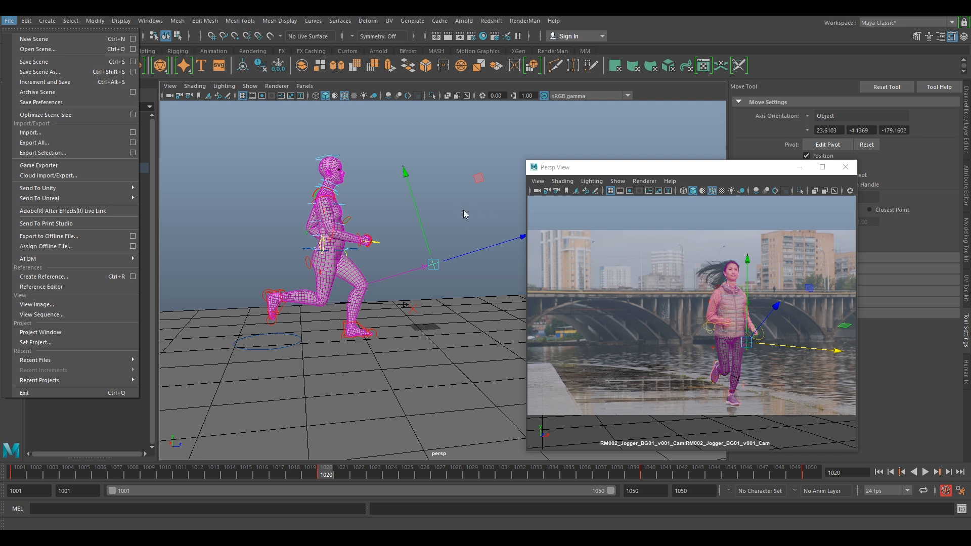
pyautogui.hotkey('alt', 'v')
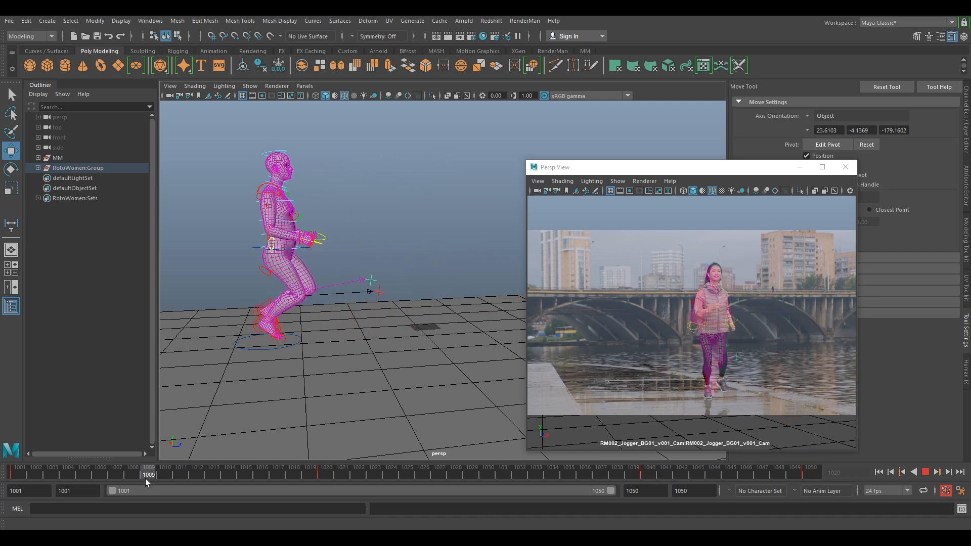
pyautogui.click(163, 475)
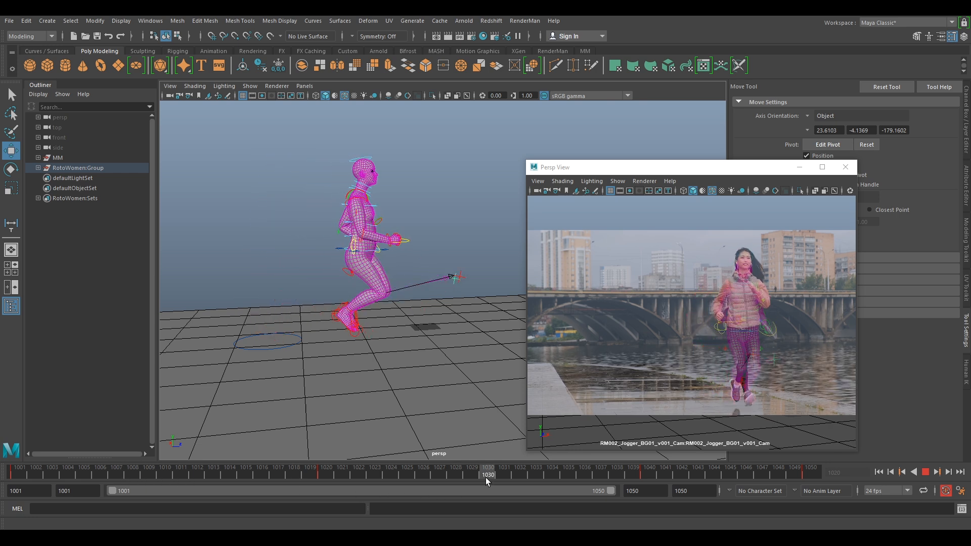
pyautogui.click(747, 473)
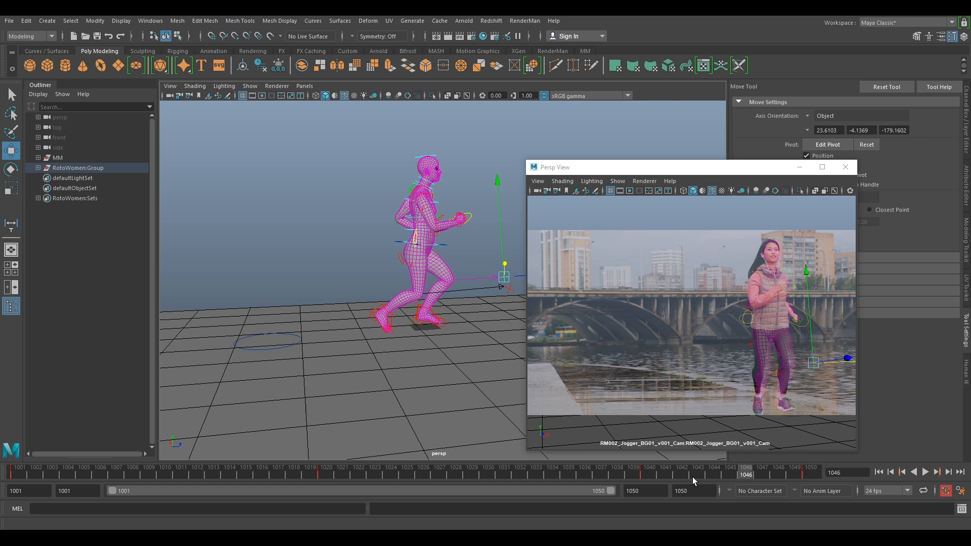
# At frame 1010, move the main body control up and slightly forward so the hips and torso overlay the jogger.
pyautogui.click(443, 244)
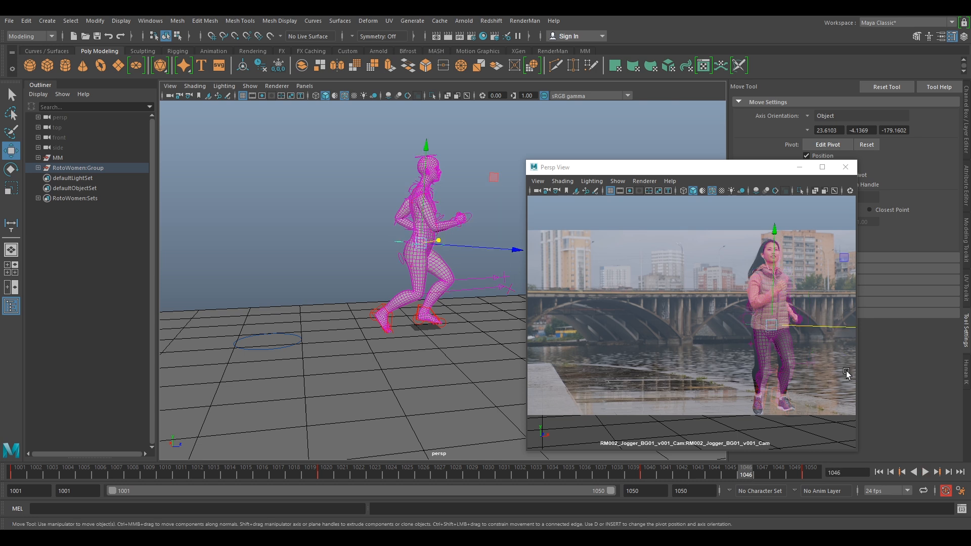
pyautogui.moveTo(159, 476); pyautogui.dragTo(165, 473)
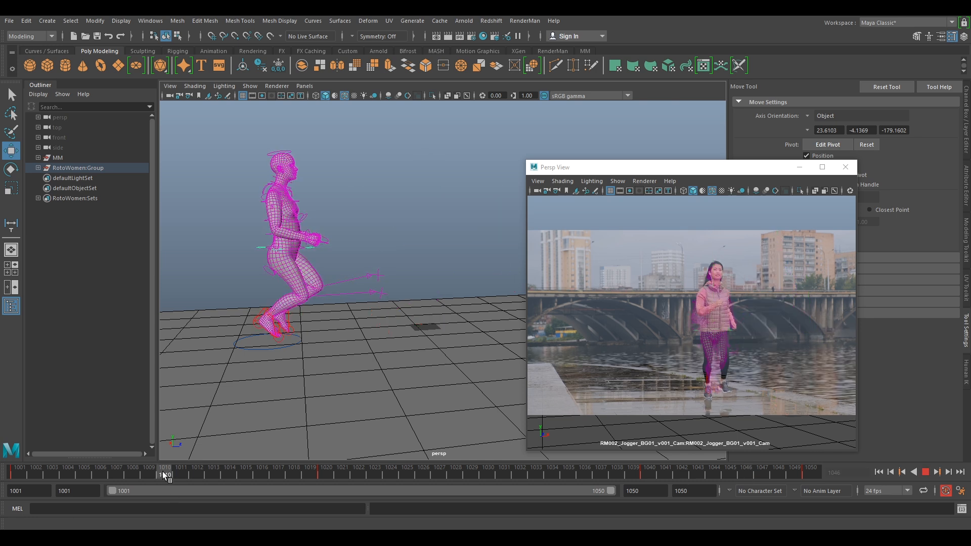
pyautogui.press('\\')
pyautogui.moveTo(716, 296); pyautogui.dragTo(745, 317, button='middle')
pyautogui.moveTo(633, 275); pyautogui.dragTo(797, 410, button='middle')
pyautogui.moveTo(741, 338); pyautogui.dragTo(745, 442, button='middle')
pyautogui.moveTo(142, 469); pyautogui.dragTo(163, 487)
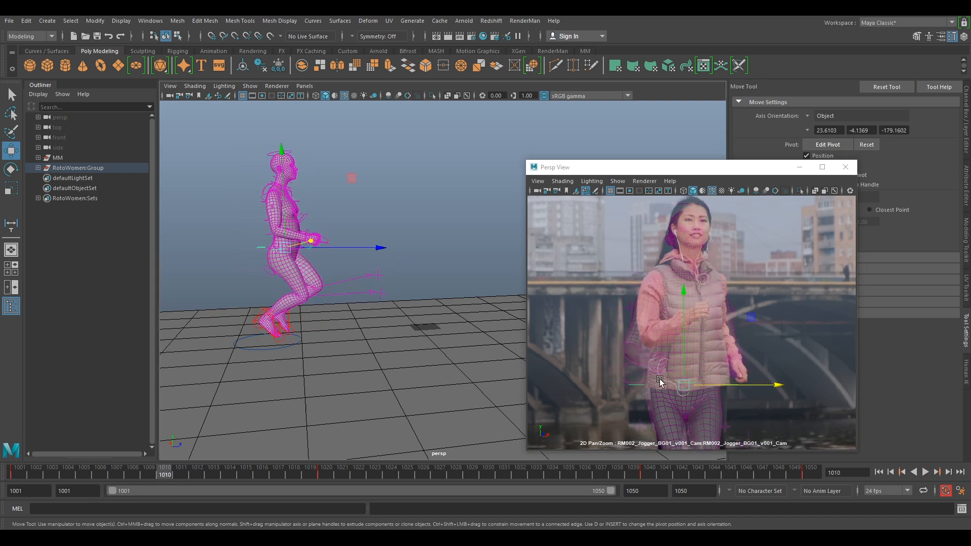
pyautogui.moveTo(688, 386); pyautogui.dragTo(689, 376)
pyautogui.moveTo(354, 246); pyautogui.dragTo(353, 245)
pyautogui.moveTo(694, 378); pyautogui.dragTo(691, 375)
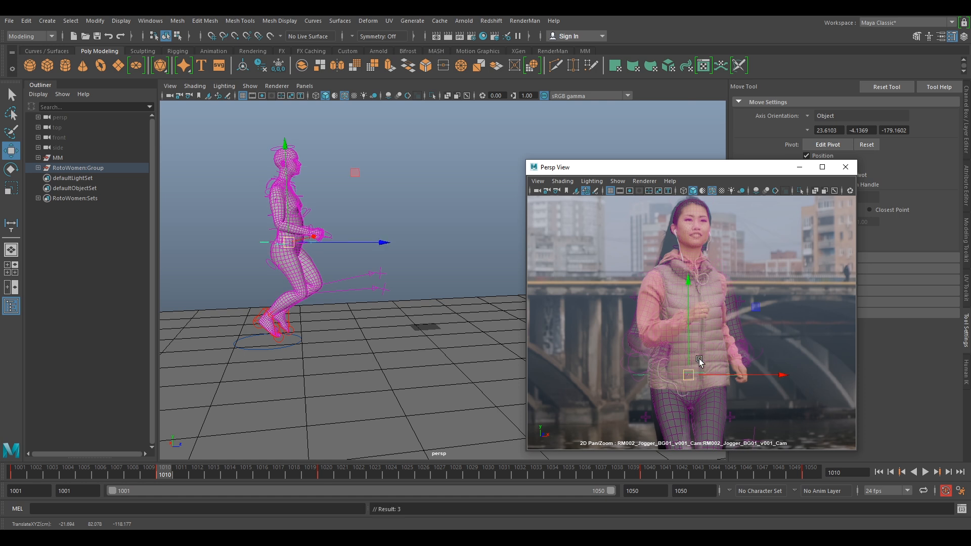
# Rotate the main body control about 9 degrees around its vertical axis to match the jogger's hip direction at frame 1010.
pyautogui.moveTo(771, 361); pyautogui.dragTo(732, 332, button='right')
pyautogui.moveTo(734, 353)
pyautogui.mouseDown(button='middle')
pyautogui.moveTo(738, 281)
pyautogui.moveTo(722, 351)
pyautogui.mouseUp(button='middle')
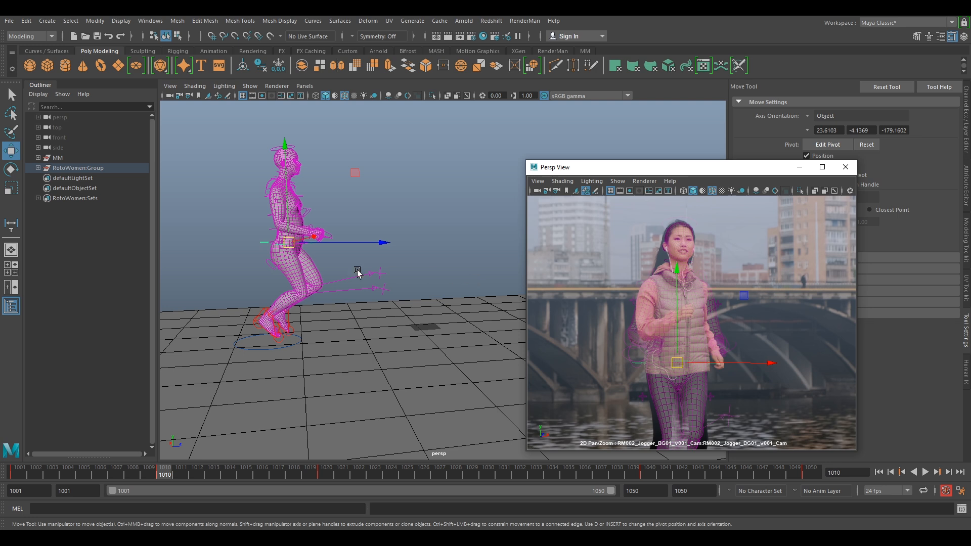
pyautogui.press('e')
pyautogui.moveTo(640, 357); pyautogui.dragTo(646, 358)
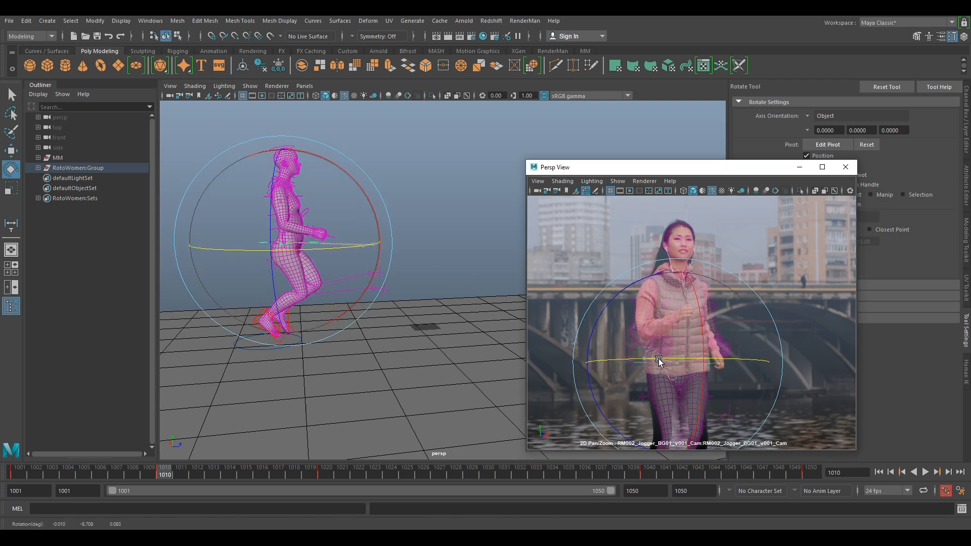
# Ease the main body control's rotation around its vertical axis to about -7.7 degrees and key it at frame 1010.
pyautogui.moveTo(660, 362); pyautogui.dragTo(660, 362)
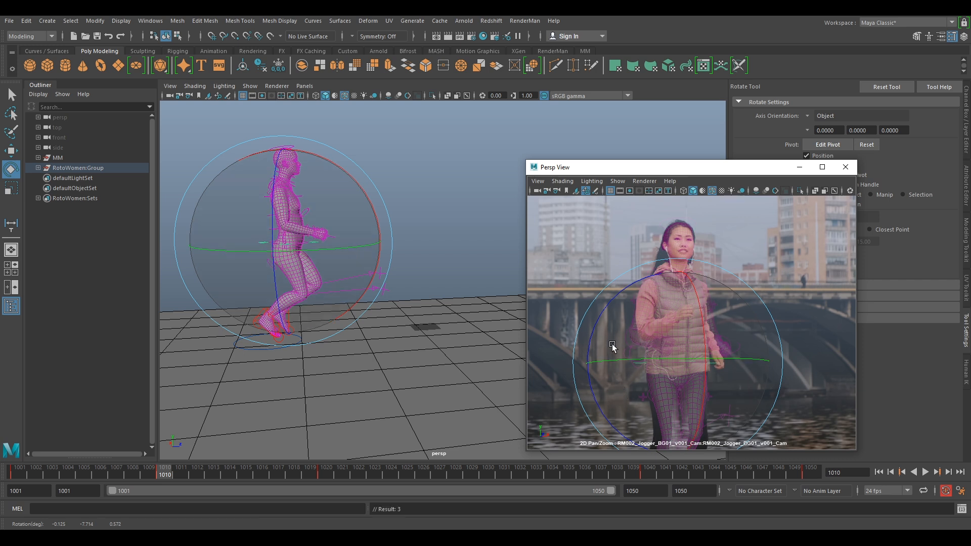
pyautogui.press('s')
# Examine the rig's legs up close in the camera view while scrubbing between frames 1008 and 1010.
pyautogui.moveTo(754, 377); pyautogui.dragTo(748, 275, button='middle')
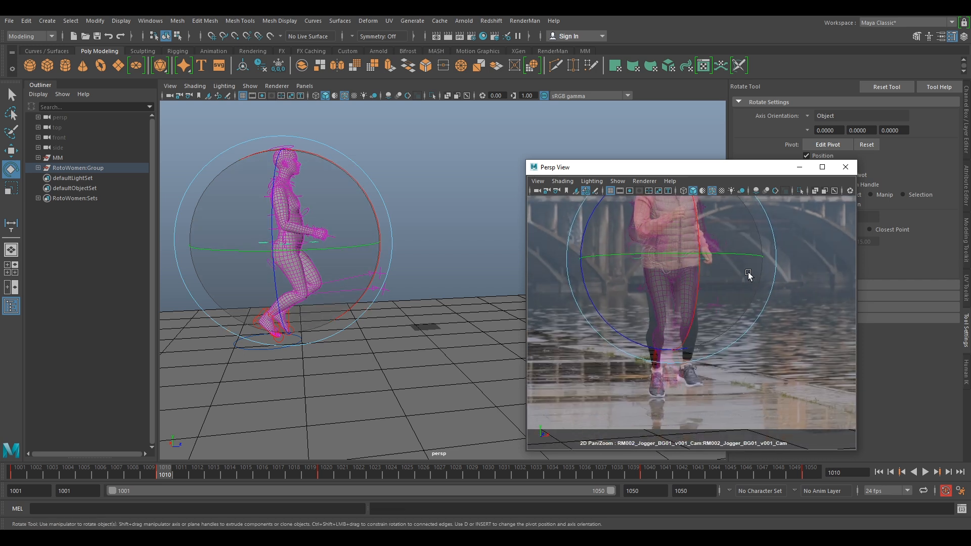
pyautogui.moveTo(754, 375); pyautogui.dragTo(797, 403, button='right')
pyautogui.moveTo(796, 399); pyautogui.dragTo(778, 353, button='middle')
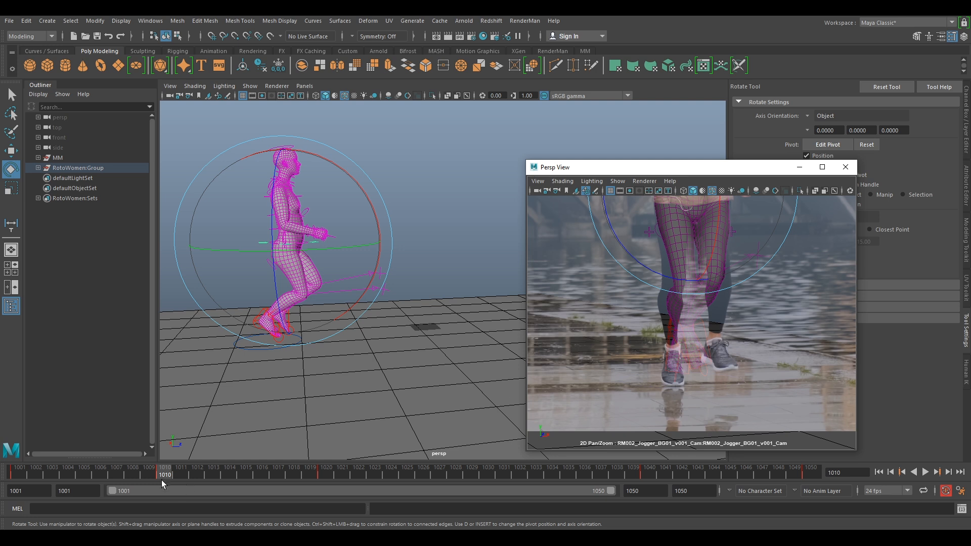
pyautogui.hotkey('alt', 'v')
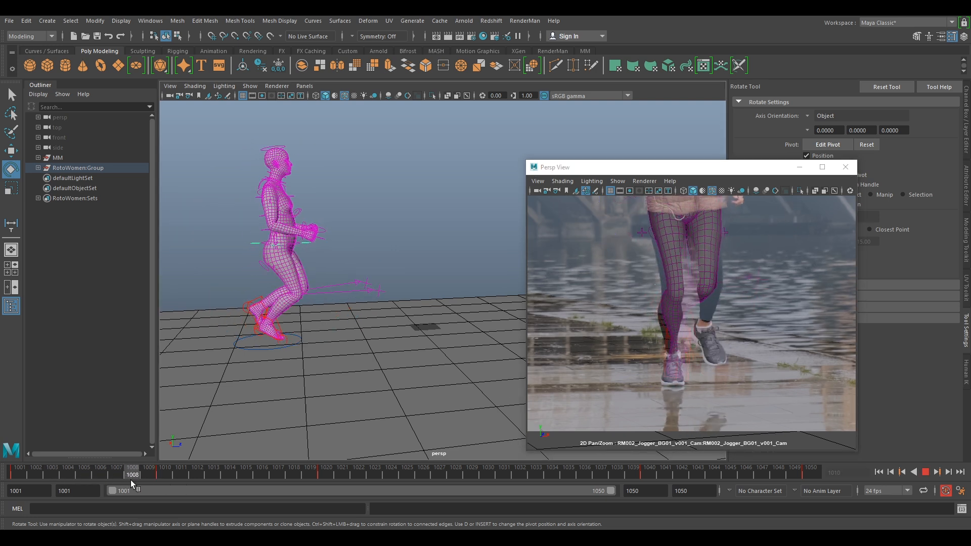
pyautogui.moveTo(130, 480); pyautogui.dragTo(160, 481)
pyautogui.press('\\')
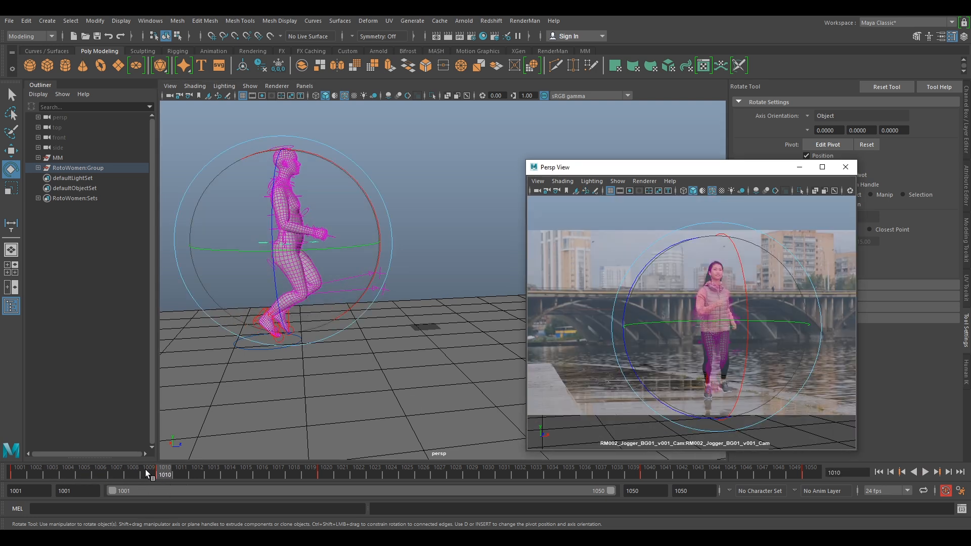
# With the whole figure in view, scrub and step through the opening keyed poses to compare the rig with the jogger.
pyautogui.hotkey('alt', 'v')
pyautogui.moveTo(49, 478); pyautogui.dragTo(116, 486)
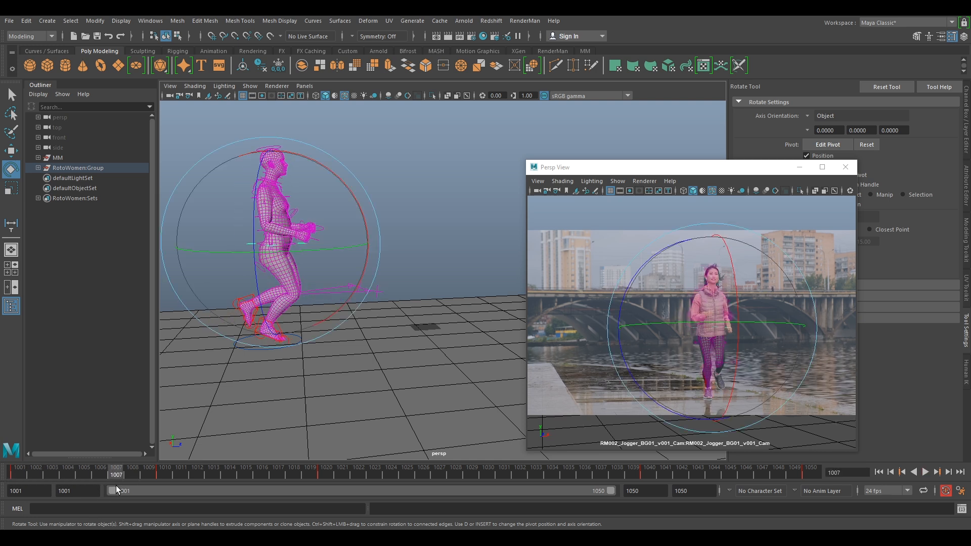
pyautogui.press(',')
pyautogui.press('.')
pyautogui.press(',')
pyautogui.press('.')
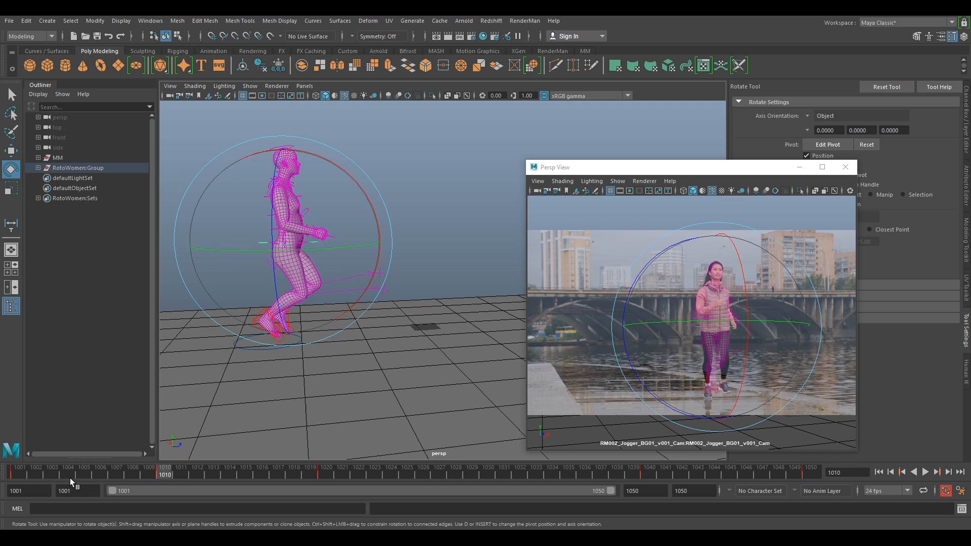
pyautogui.hotkey('alt', 'v')
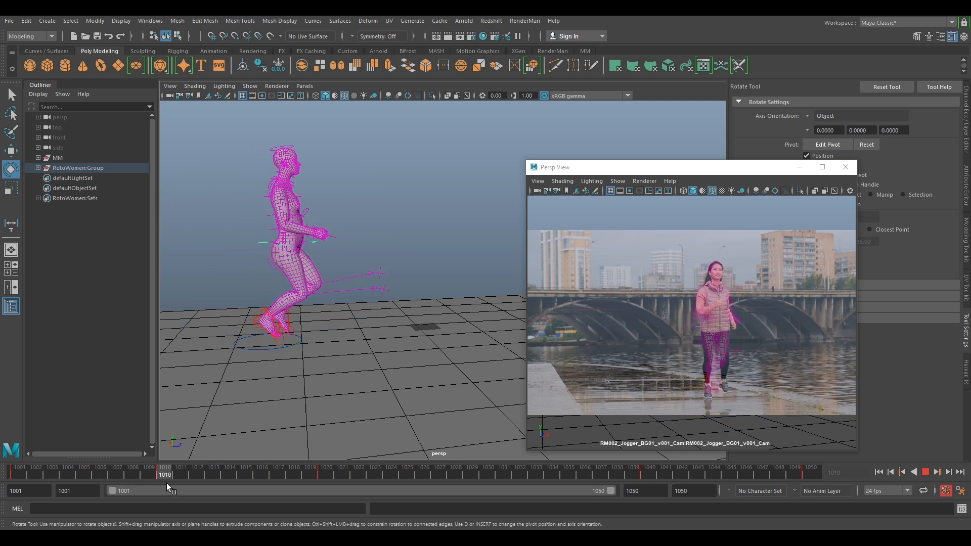
pyautogui.hotkey('alt', 'v')
# Select the ground and right foot controls in turn and scrub up to frame 1020 to check the foot's motion.
pyautogui.click(257, 300)
pyautogui.click(265, 309)
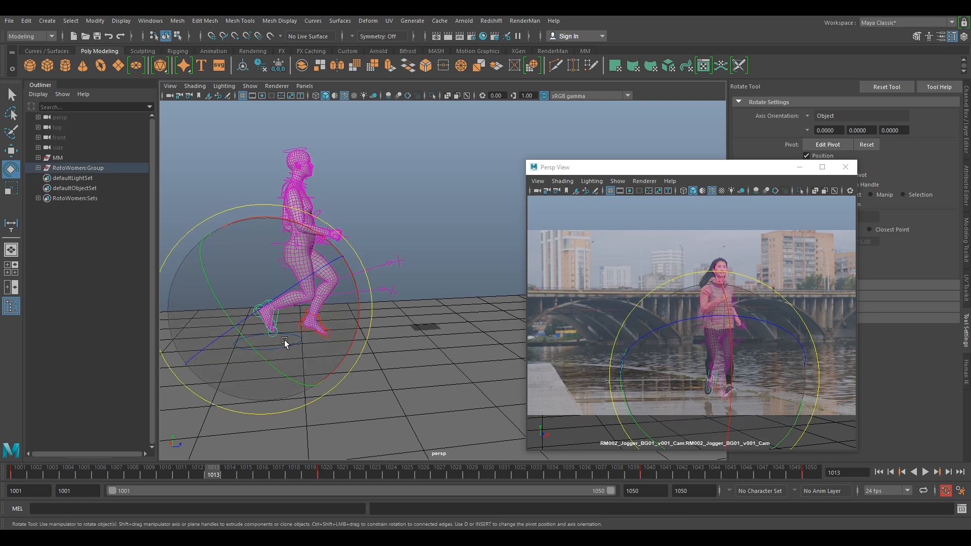
pyautogui.click(473, 243)
pyautogui.click(289, 346)
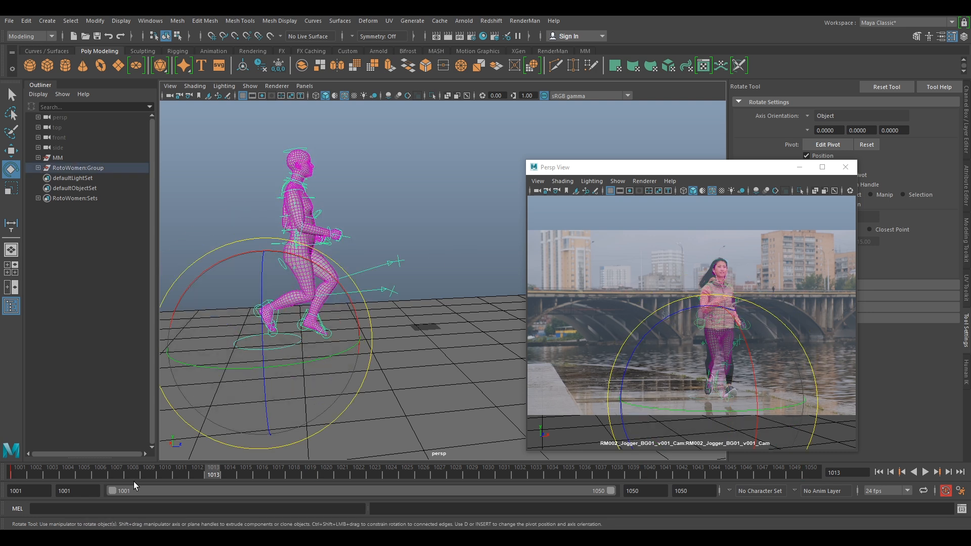
pyautogui.hotkey('alt', 'v')
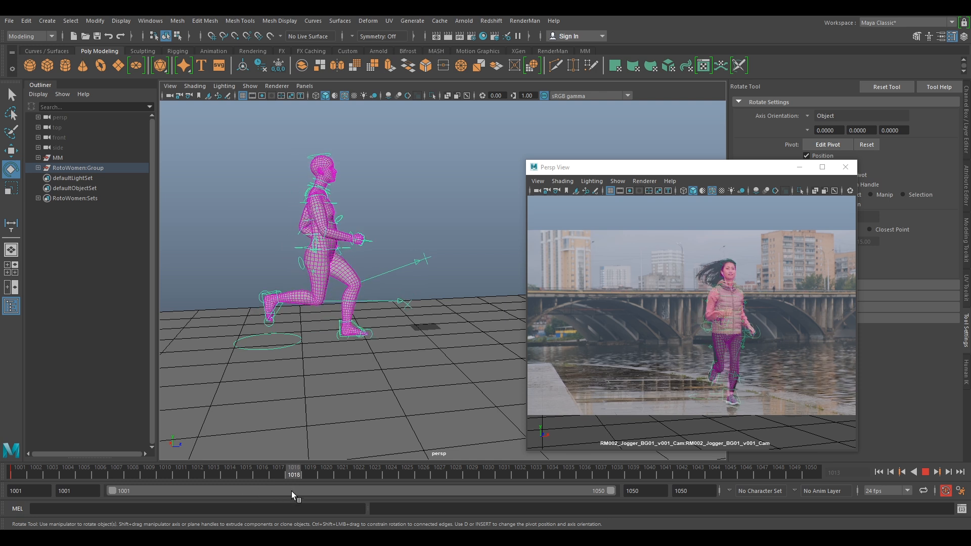
pyautogui.hotkey('alt', 'v')
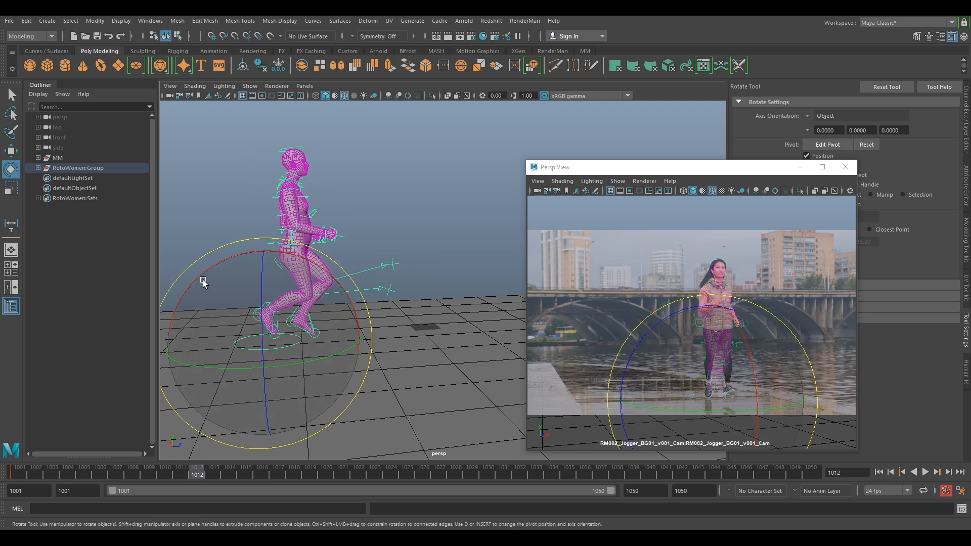
pyautogui.click(227, 211)
pyautogui.click(277, 318)
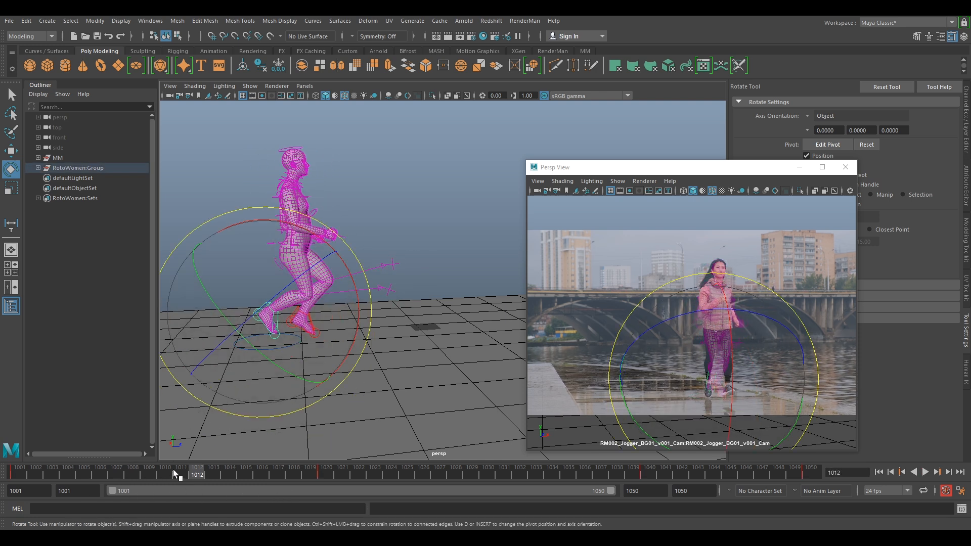
pyautogui.hotkey('alt', 'v')
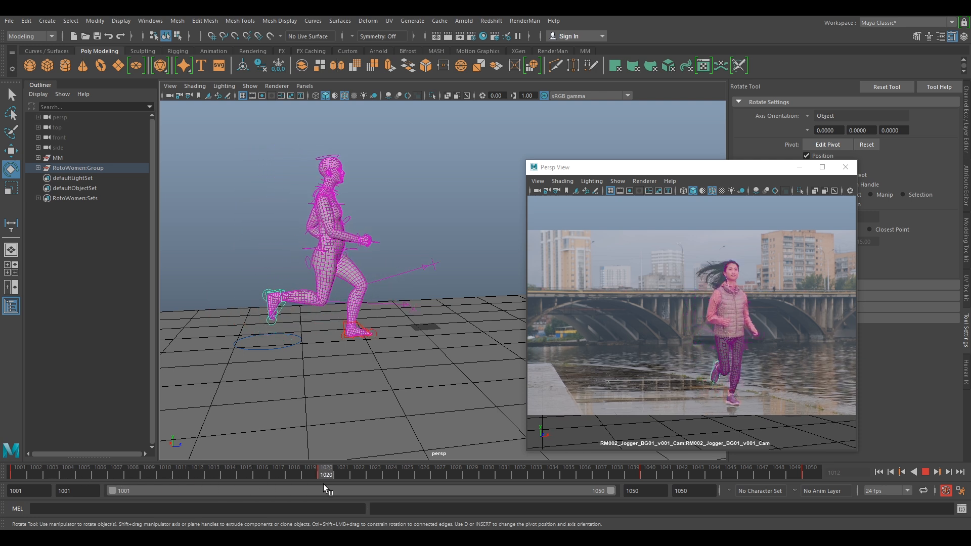
pyautogui.hotkey('alt', 'v')
# Examine the right foot closely in the camera view, scrubbing up to frame 1011 to compare it with the jogger's shoe.
pyautogui.press('\\')
pyautogui.moveTo(668, 392); pyautogui.dragTo(761, 431, button='right')
pyautogui.moveTo(758, 415); pyautogui.dragTo(792, 306, button='middle')
pyautogui.click(76, 471)
pyautogui.hotkey('alt', 'v')
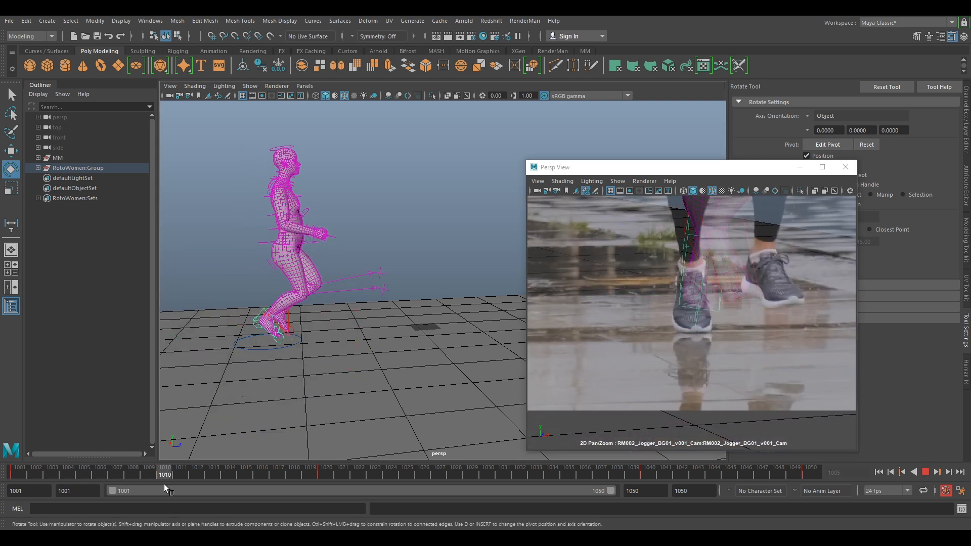
pyautogui.hotkey('alt', 'v')
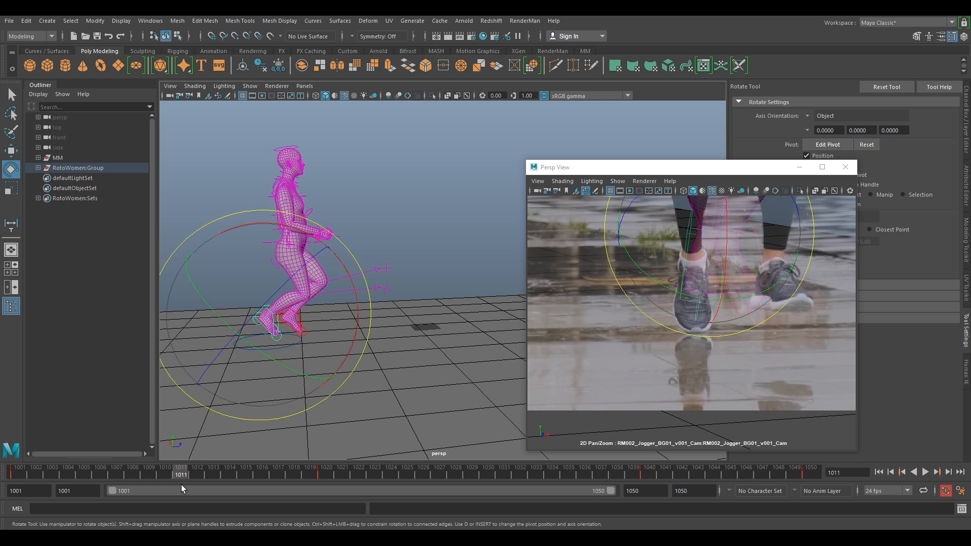
# Copy the right foot control's key from frame 1001 and paste it at frame 1010.
pyautogui.moveTo(177, 476)
pyautogui.mouseDown()
pyautogui.moveTo(166, 473)
pyautogui.moveTo(198, 478)
pyautogui.moveTo(80, 487)
pyautogui.moveTo(169, 488)
pyautogui.moveTo(19, 480)
pyautogui.mouseUp()
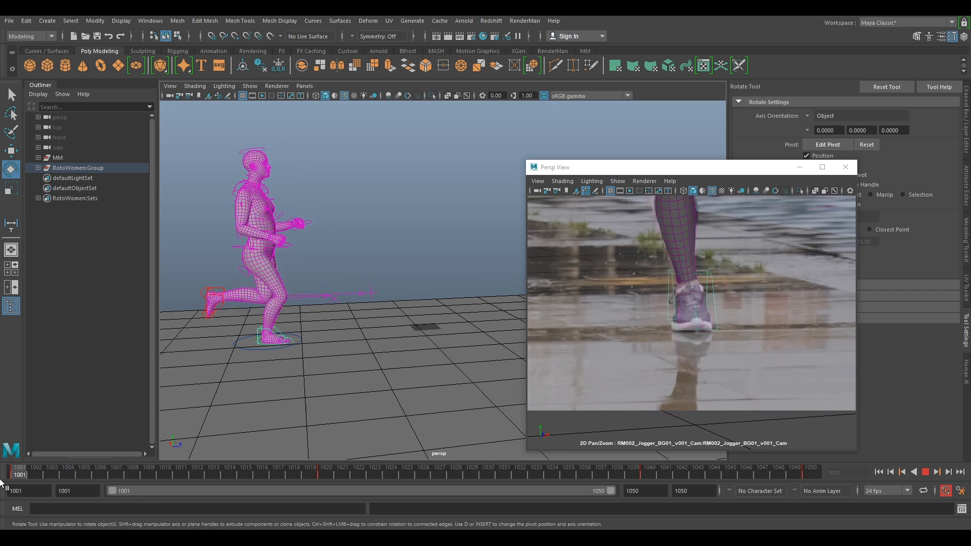
pyautogui.rightClick(15, 473)
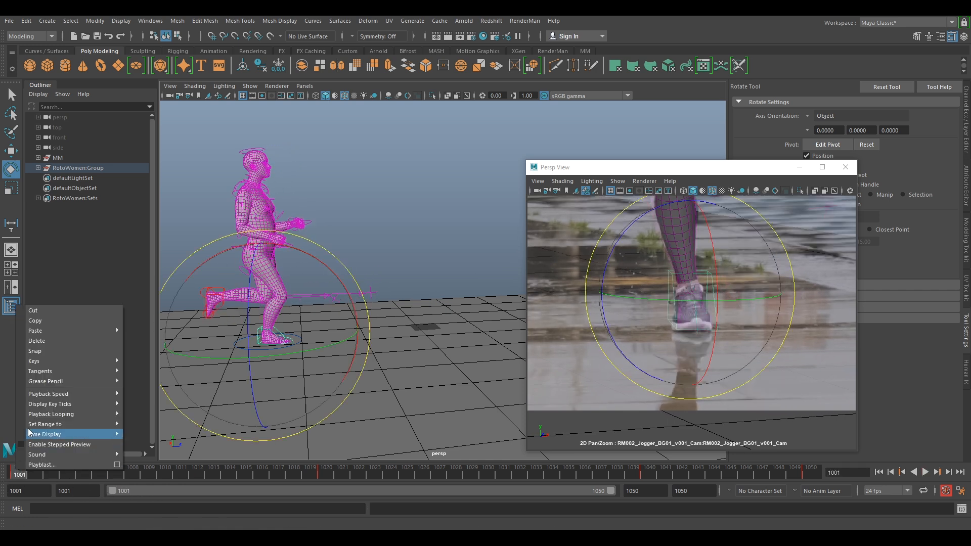
pyautogui.click(50, 323)
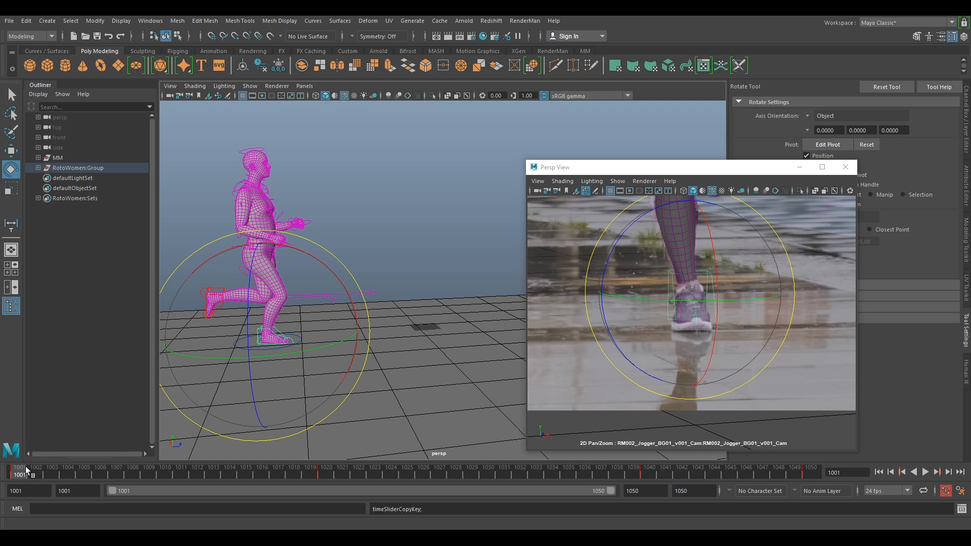
pyautogui.moveTo(27, 473); pyautogui.dragTo(161, 474)
pyautogui.rightClick(162, 473)
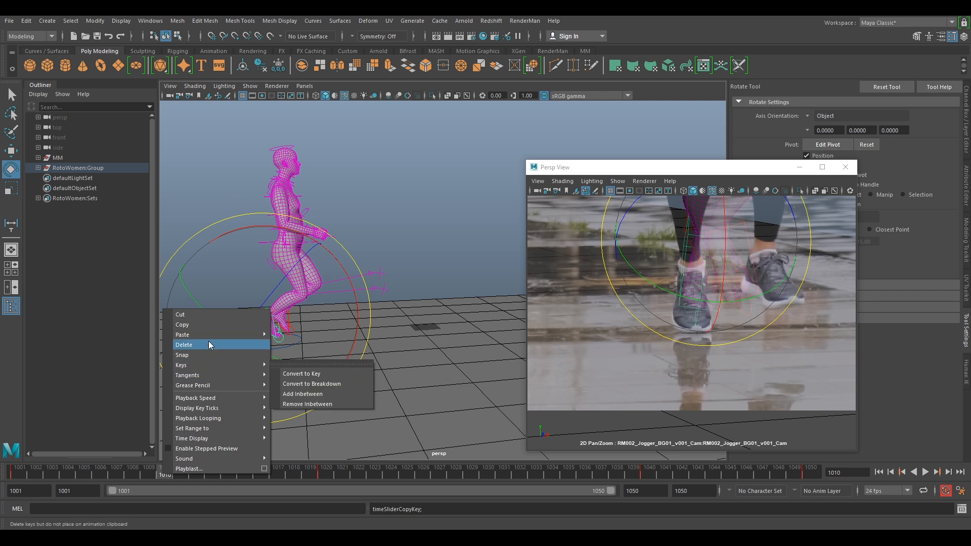
pyautogui.moveTo(222, 335)
pyautogui.click(287, 344)
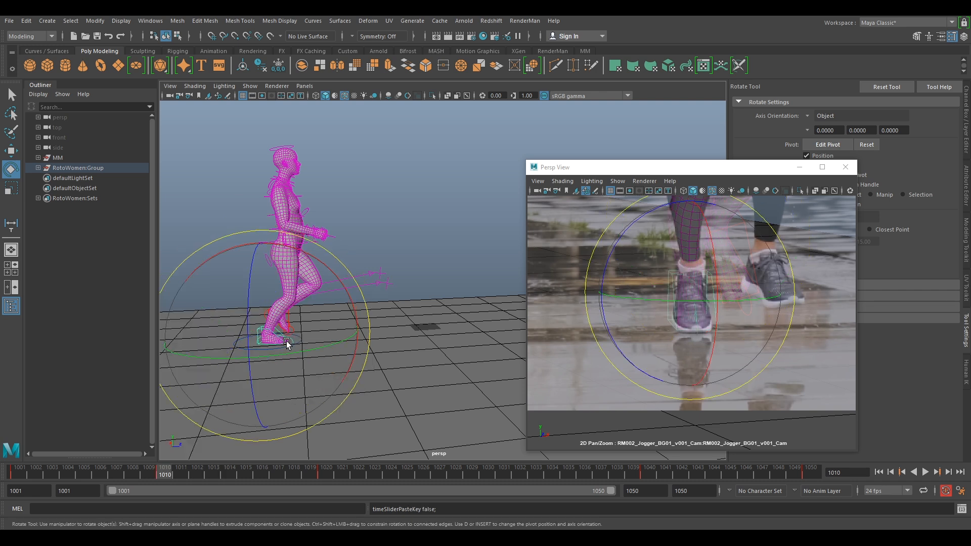
# Scrub between frames 1001 and 1012 to review the right foot's ground contact with the pasted key.
pyautogui.moveTo(155, 474); pyautogui.dragTo(19, 476)
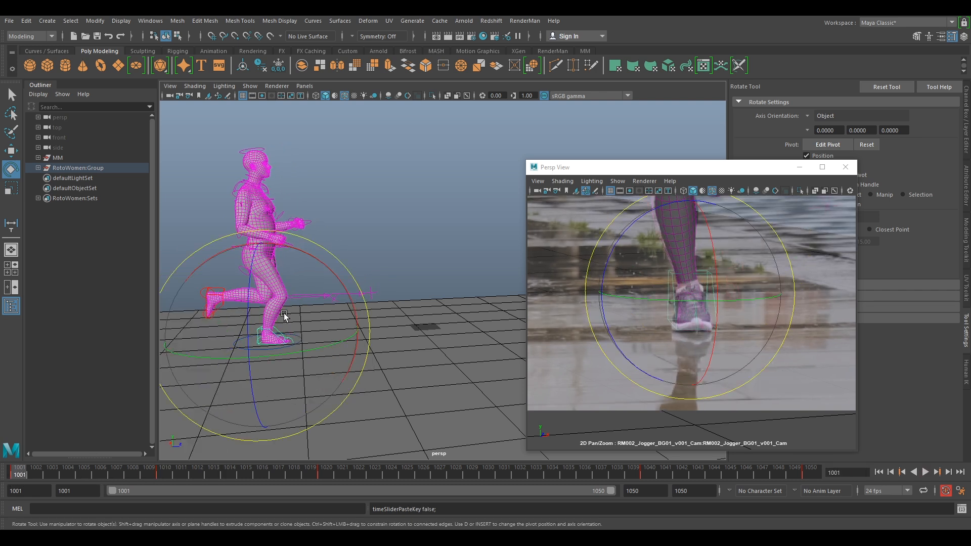
pyautogui.click(245, 358)
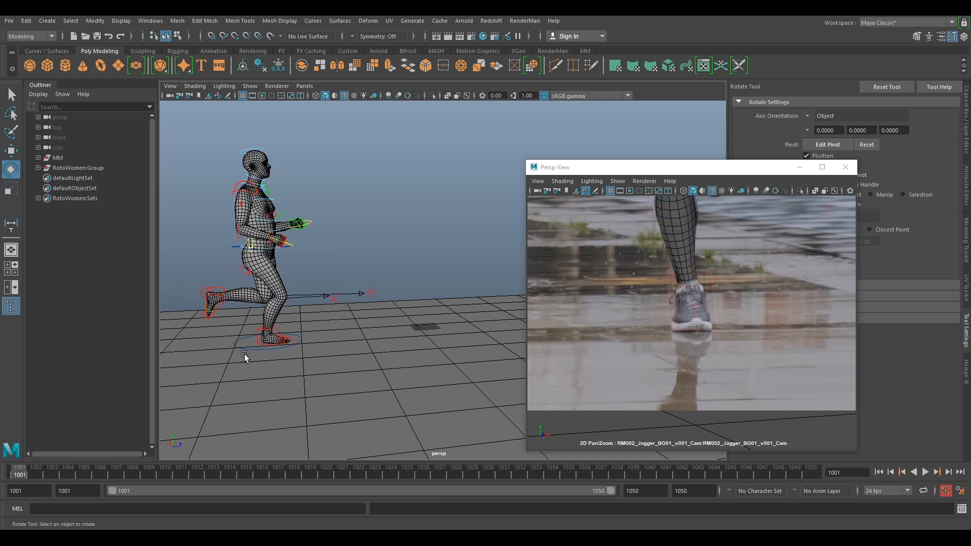
pyautogui.click(257, 331)
pyautogui.moveTo(38, 466); pyautogui.dragTo(149, 474)
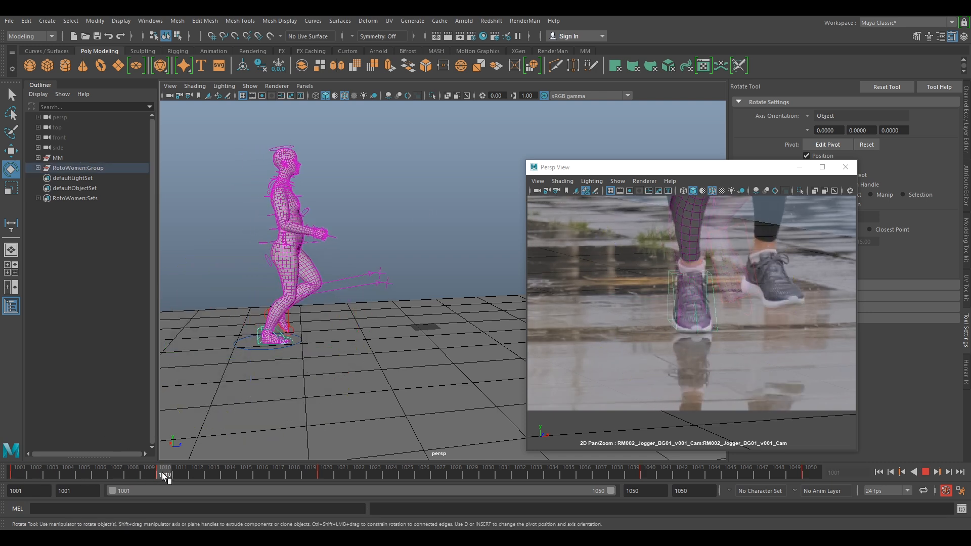
pyautogui.click(339, 323)
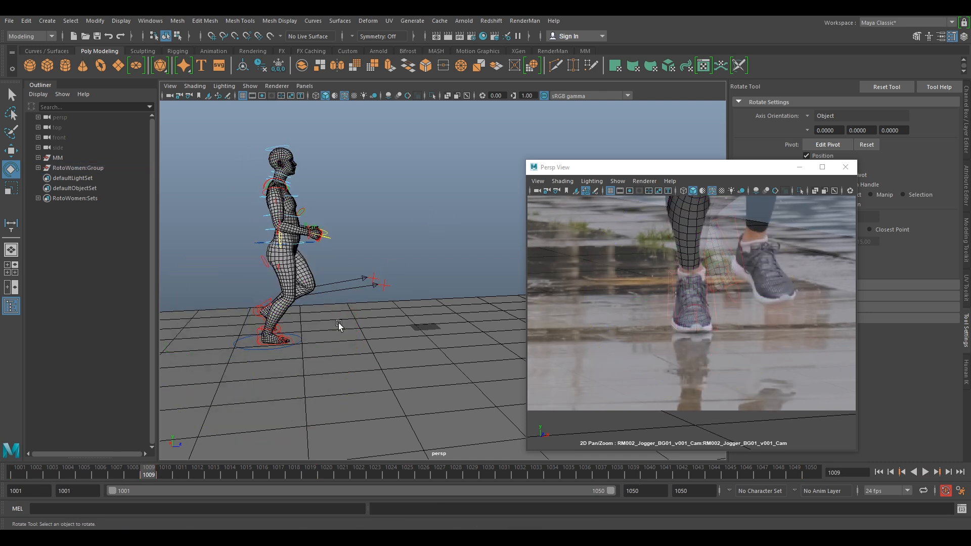
pyautogui.click(262, 351)
pyautogui.click(443, 194)
pyautogui.hotkey('alt', 'v')
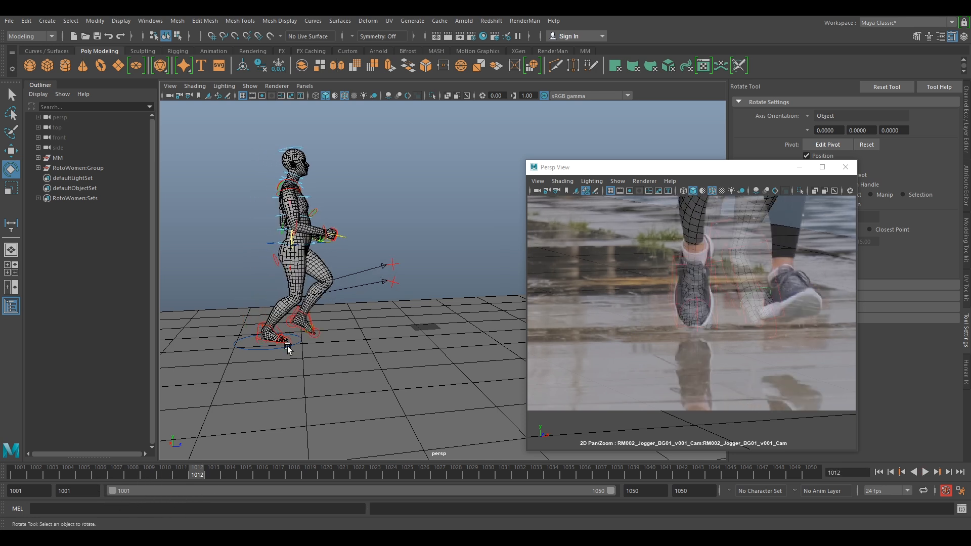
# At frame 1010, tilt the right foot control about 24 degrees around its X axis to lift the heel, comparing neighbouring keyed poses.
pyautogui.click(272, 334)
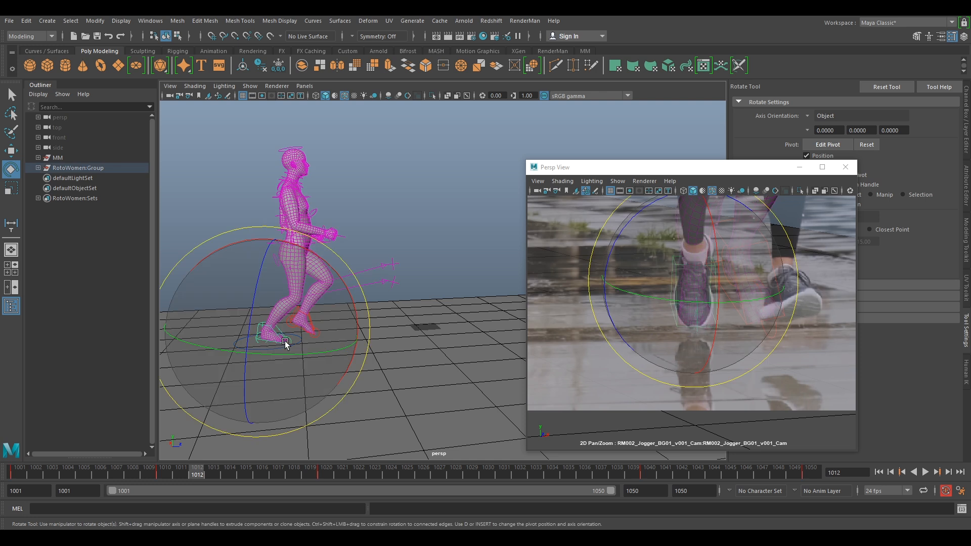
pyautogui.press(',')
pyautogui.press(',')
pyautogui.press('.')
pyautogui.moveTo(326, 268); pyautogui.dragTo(359, 295)
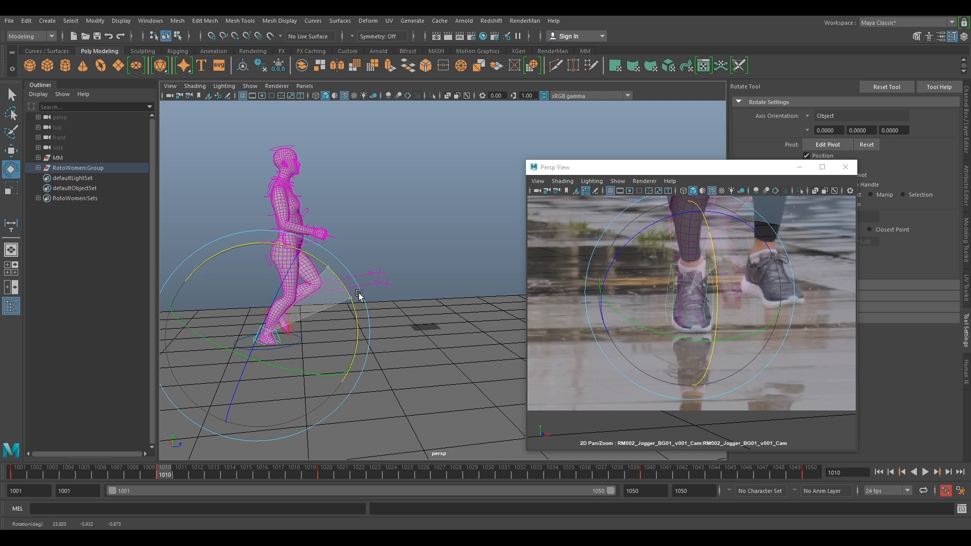
pyautogui.press(',')
pyautogui.press('.')
pyautogui.press(',')
pyautogui.press('.')
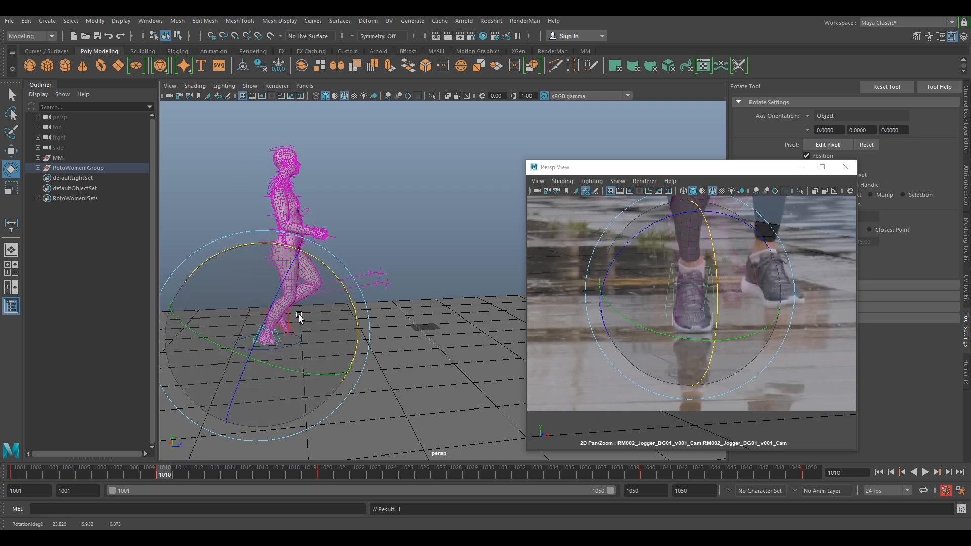
# Move the right foot control slightly up along its own Y axis at frame 1010, checking it against the neighbouring keyed poses.
pyautogui.press('w')
pyautogui.moveTo(274, 312); pyautogui.dragTo(280, 306, button='middle')
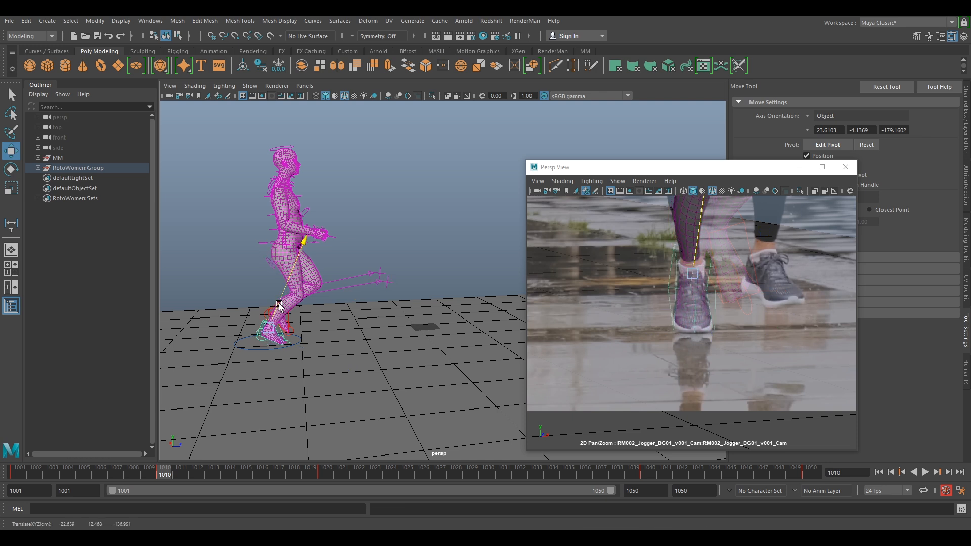
pyautogui.press(',')
pyautogui.press('.')
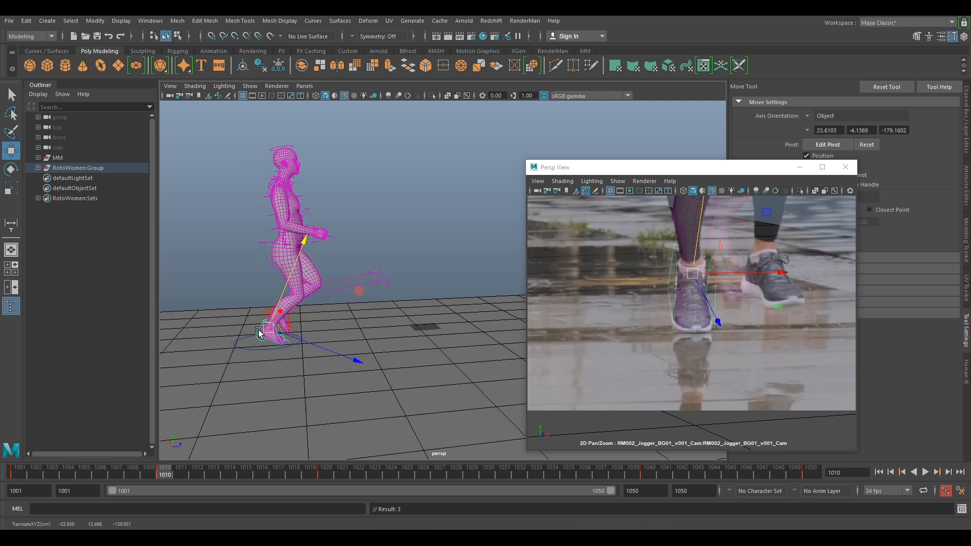
pyautogui.press(',')
pyautogui.press('.')
pyautogui.press(',')
pyautogui.press('.')
pyautogui.press(',')
pyautogui.press('.')
pyautogui.press(',')
pyautogui.press('.')
pyautogui.press(',')
pyautogui.press('.')
# Slide the right knee control along its X axis at frame 1010 to aim the right knee like the jogger's.
pyautogui.moveTo(688, 344); pyautogui.dragTo(561, 281, button='right')
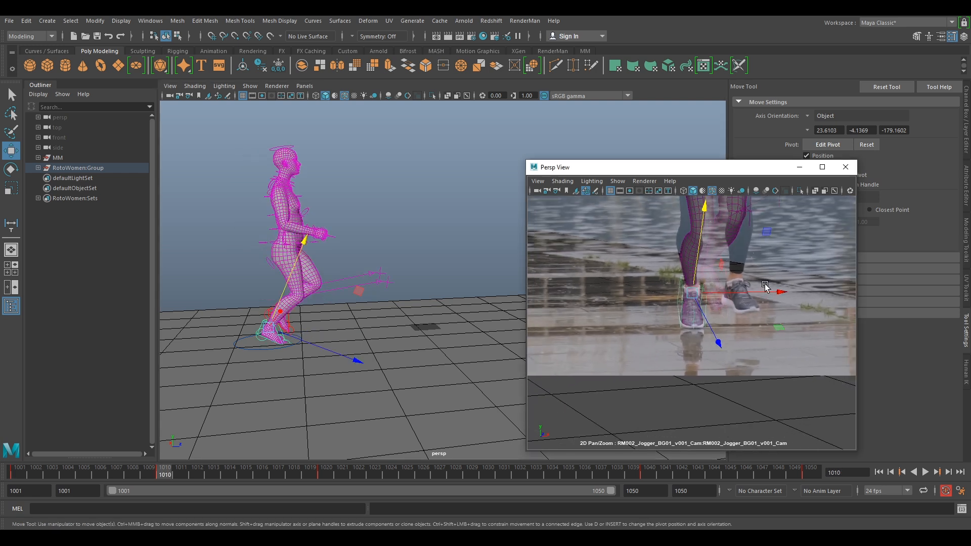
pyautogui.moveTo(764, 283); pyautogui.dragTo(736, 345, button='middle')
pyautogui.keyDown('alt'); pyautogui.moveTo(437, 276); pyautogui.dragTo(371, 288); pyautogui.keyUp('alt')
pyautogui.click(372, 272)
pyautogui.middleClick(612, 304)
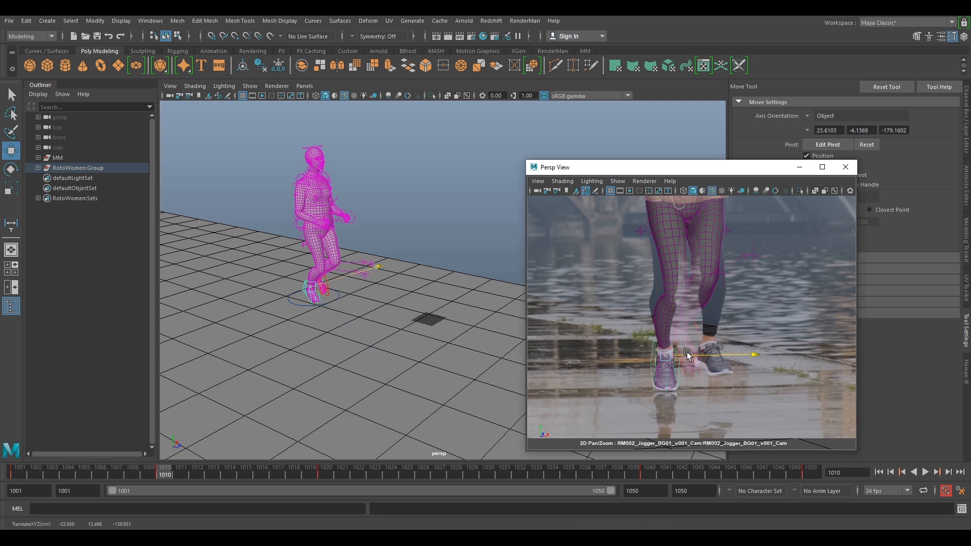
pyautogui.click(418, 232)
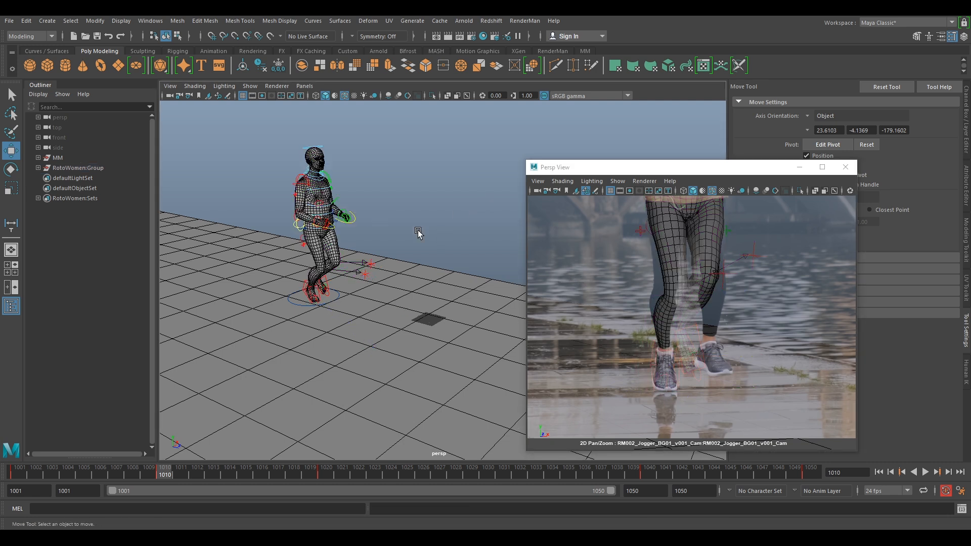
pyautogui.click(363, 275)
pyautogui.moveTo(404, 262); pyautogui.dragTo(398, 262)
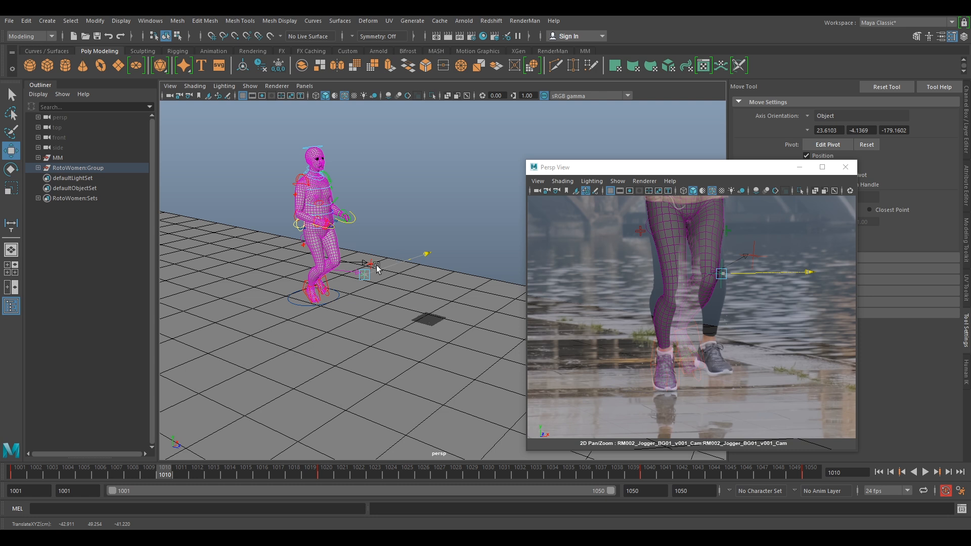
pyautogui.moveTo(377, 266); pyautogui.dragTo(379, 266)
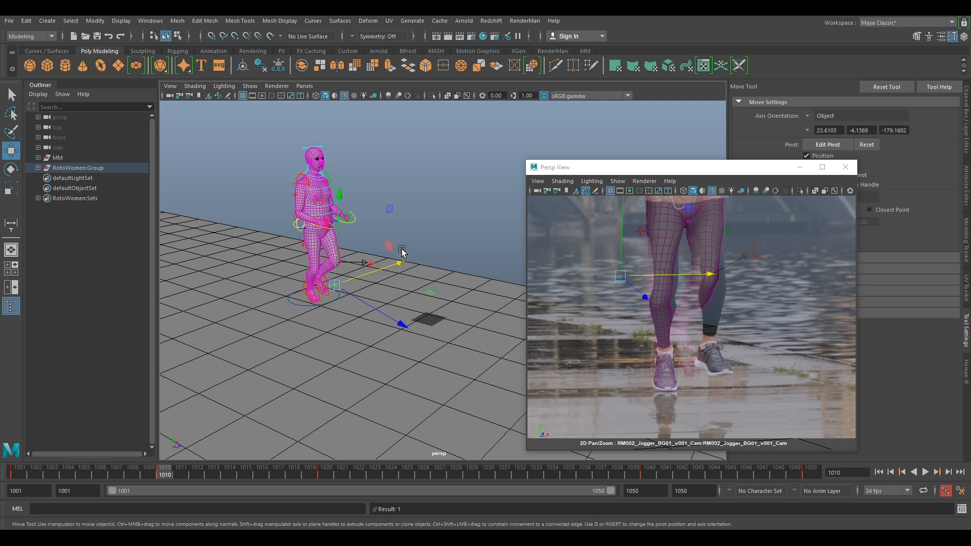
pyautogui.keyDown('alt'); pyautogui.moveTo(445, 199); pyautogui.dragTo(453, 257, button='right'); pyautogui.keyUp('alt')
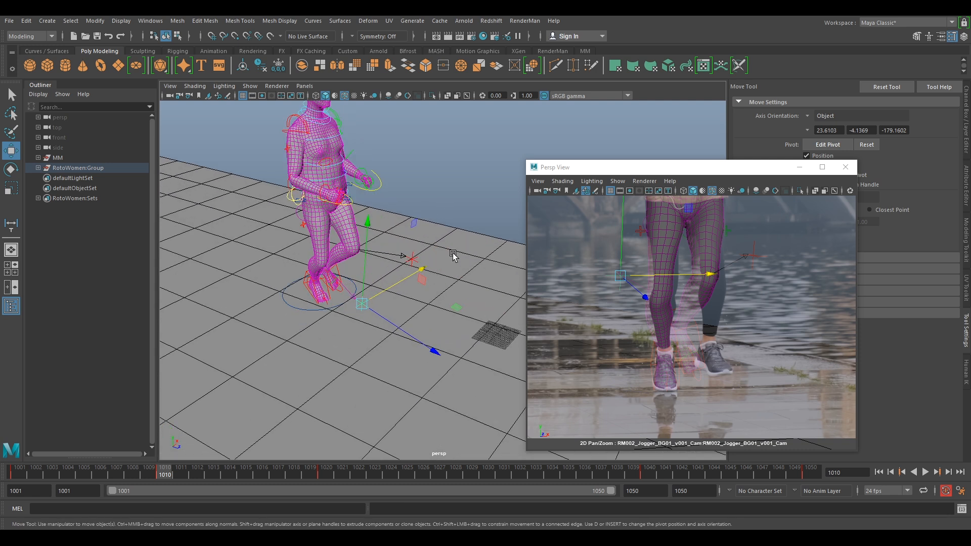
pyautogui.moveTo(420, 271); pyautogui.dragTo(437, 273)
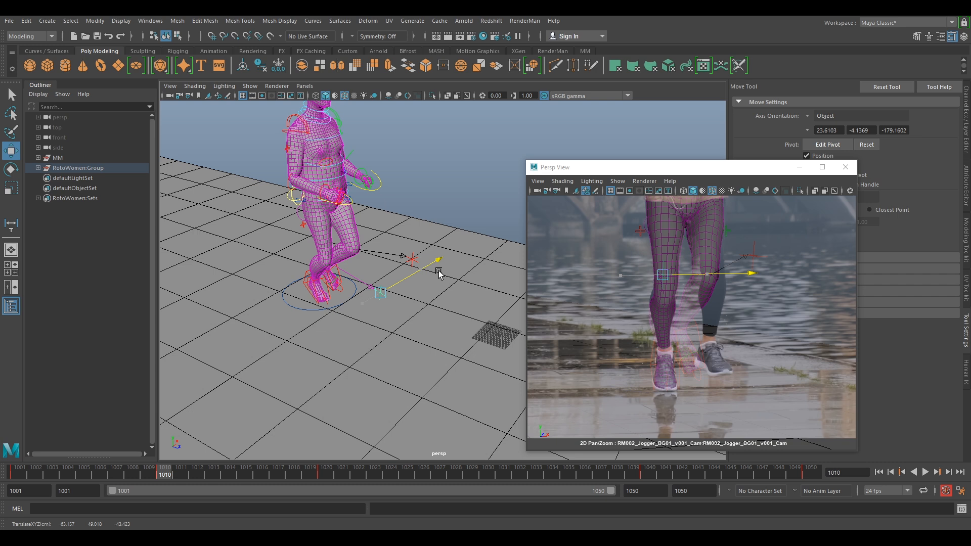
pyautogui.keyDown('alt'); pyautogui.moveTo(409, 272); pyautogui.dragTo(350, 210); pyautogui.keyUp('alt')
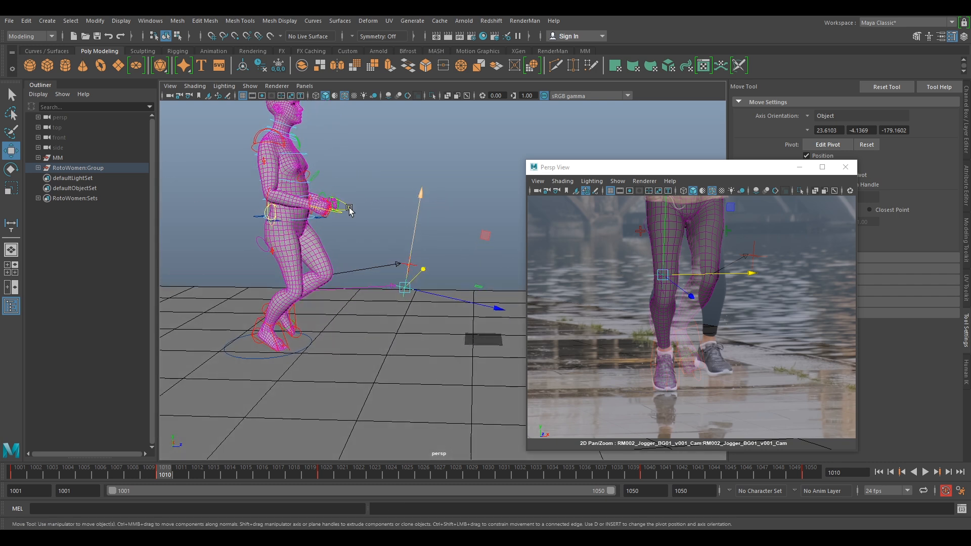
# Move the hip control at frame 1010 so the rig's pelvis and legs line up with the jogger's.
pyautogui.click(258, 222)
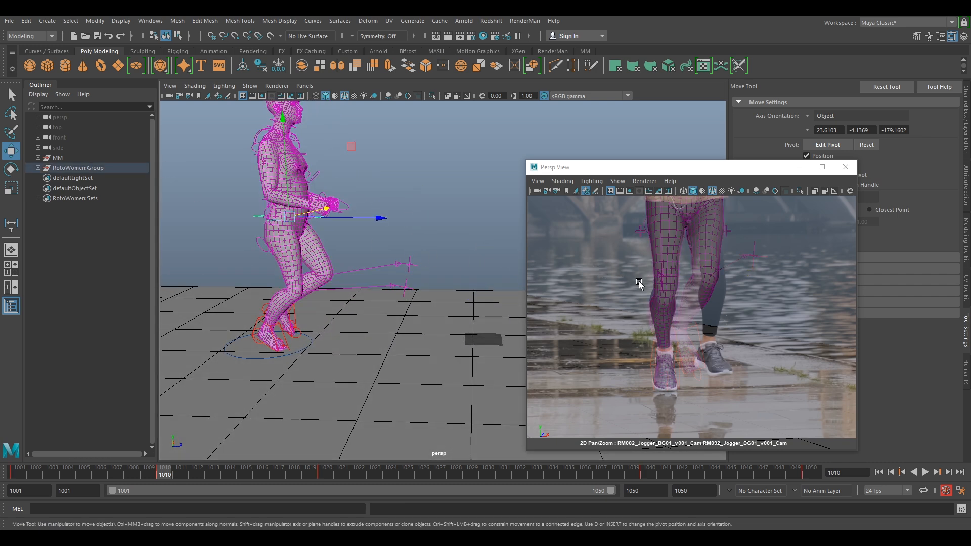
pyautogui.scroll(-1, 730, 294)
pyautogui.moveTo(715, 264); pyautogui.dragTo(711, 315, button='middle')
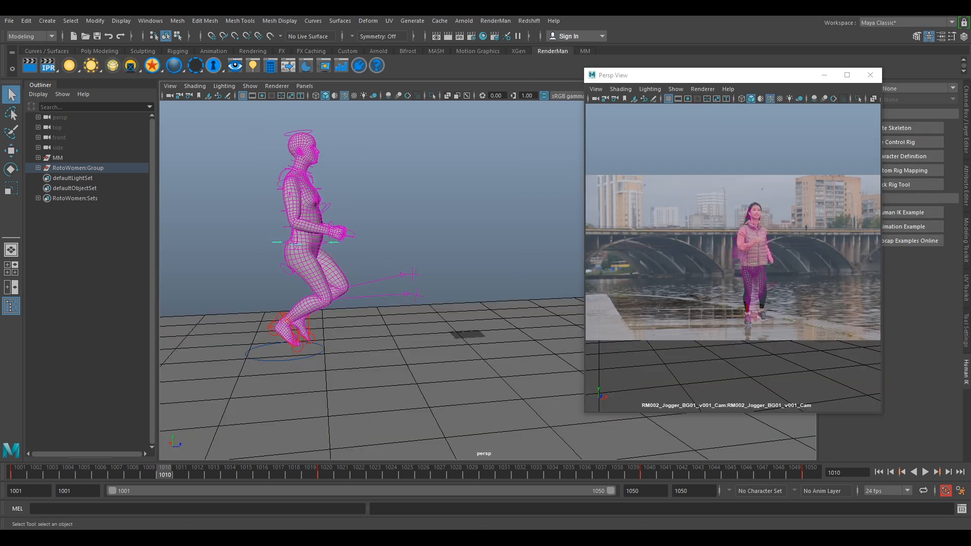
pyautogui.keyDown('alt'); pyautogui.moveTo(430, 259); pyautogui.dragTo(384, 242); pyautogui.keyUp('alt')
pyautogui.keyDown('alt'); pyautogui.moveTo(383, 242); pyautogui.dragTo(485, 273, button='middle'); pyautogui.keyUp('alt')
pyautogui.scroll(4, 485, 273)
pyautogui.moveTo(485, 273)
pyautogui.keyDown('alt'); pyautogui.mouseDown()
pyautogui.moveTo(452, 275)
pyautogui.moveTo(482, 280)
pyautogui.mouseUp(); pyautogui.keyUp('alt')
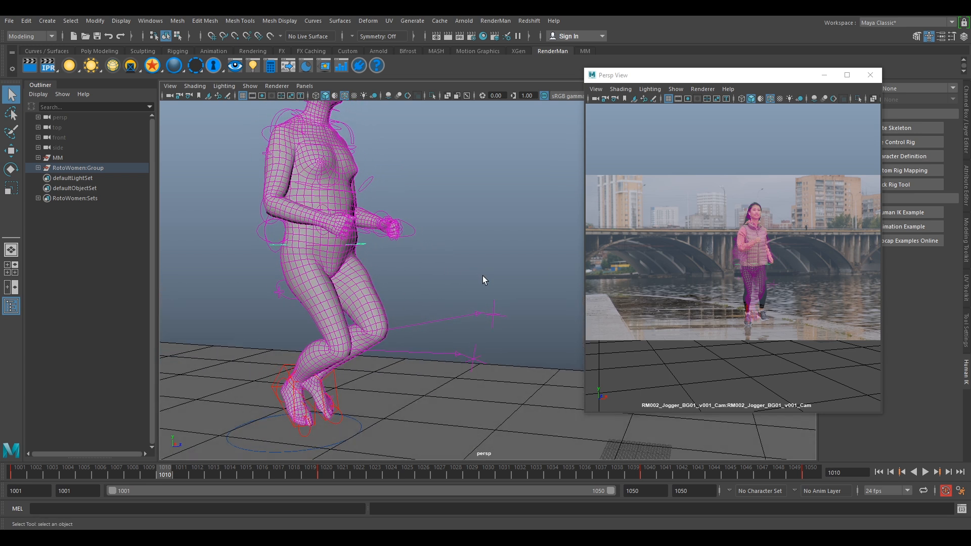
pyautogui.press('\\')
pyautogui.moveTo(786, 248); pyautogui.dragTo(865, 320, button='middle')
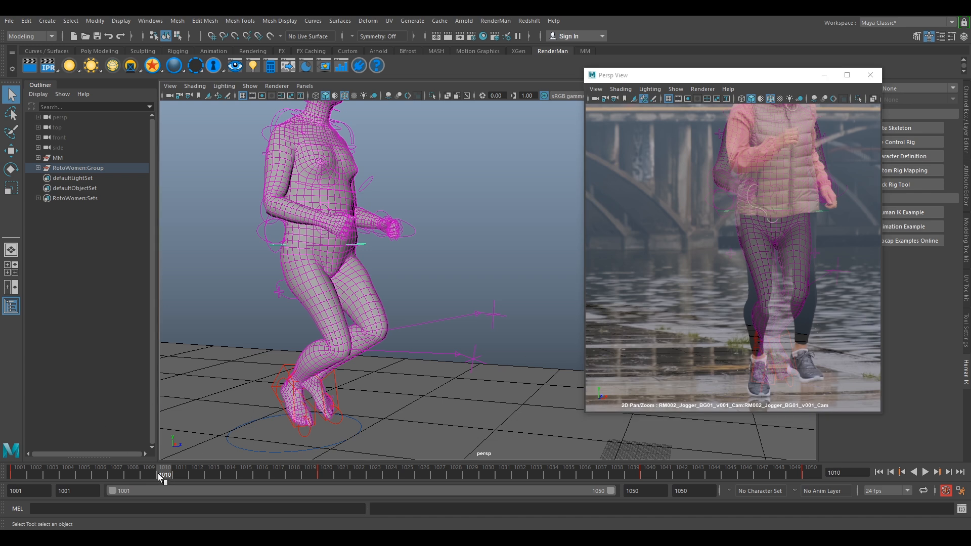
pyautogui.moveTo(766, 271); pyautogui.dragTo(815, 271, button='right')
pyautogui.moveTo(781, 257); pyautogui.dragTo(724, 315, button='middle')
pyautogui.press('w')
pyautogui.moveTo(723, 270); pyautogui.dragTo(729, 256)
# Fine-tune the hip control at frame 1010, shifting it slightly backward along Z and correcting its height against the footage.
pyautogui.keyDown('alt'); pyautogui.moveTo(387, 261); pyautogui.dragTo(405, 239); pyautogui.keyUp('alt')
pyautogui.moveTo(795, 277); pyautogui.dragTo(741, 244, button='right')
pyautogui.moveTo(741, 244); pyautogui.dragTo(736, 262, button='middle')
pyautogui.moveTo(726, 272)
pyautogui.mouseDown()
pyautogui.moveTo(683, 273)
pyautogui.moveTo(726, 270)
pyautogui.mouseUp()
pyautogui.moveTo(402, 233); pyautogui.dragTo(386, 234)
pyautogui.moveTo(725, 270); pyautogui.dragTo(724, 274)
# Rotate the hip control slightly at frame 1010 to match the jogger's body angle.
pyautogui.keyDown('alt'); pyautogui.moveTo(373, 324); pyautogui.dragTo(522, 221, button='middle'); pyautogui.keyUp('alt')
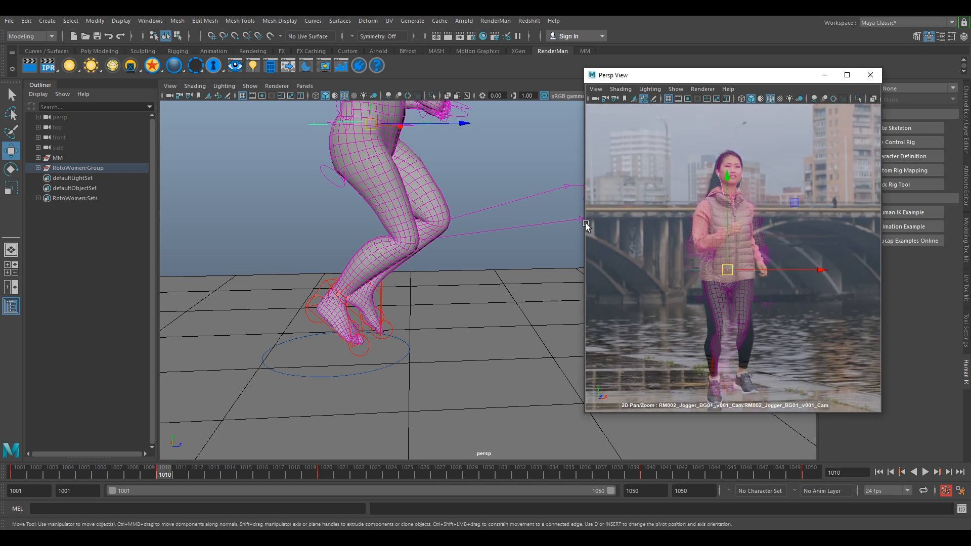
pyautogui.keyDown('alt'); pyautogui.moveTo(509, 158); pyautogui.dragTo(509, 294, button='middle'); pyautogui.keyUp('alt')
pyautogui.press('e')
pyautogui.moveTo(405, 281); pyautogui.dragTo(416, 286)
pyautogui.click(663, 259)
# Copy the right foot control's key from frame 1001 and paste it at frame 1010 to plant the foot.
pyautogui.scroll(-2, 533, 295)
pyautogui.keyDown('alt'); pyautogui.moveTo(526, 302); pyautogui.dragTo(522, 180, button='middle'); pyautogui.keyUp('alt')
pyautogui.keyDown('alt'); pyautogui.moveTo(523, 180); pyautogui.dragTo(521, 271); pyautogui.keyUp('alt')
pyautogui.click(359, 287)
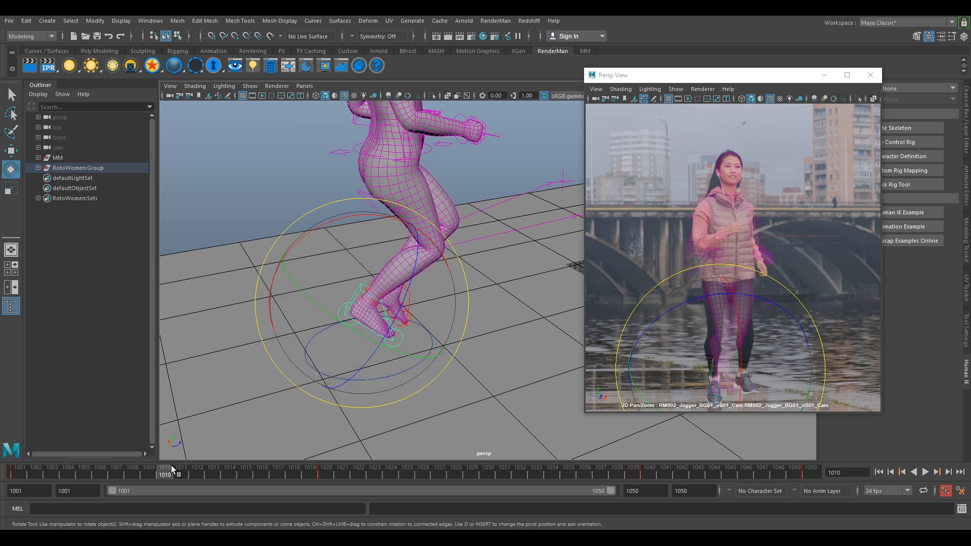
pyautogui.keyDown('alt'); pyautogui.moveTo(475, 314); pyautogui.dragTo(456, 337); pyautogui.keyUp('alt')
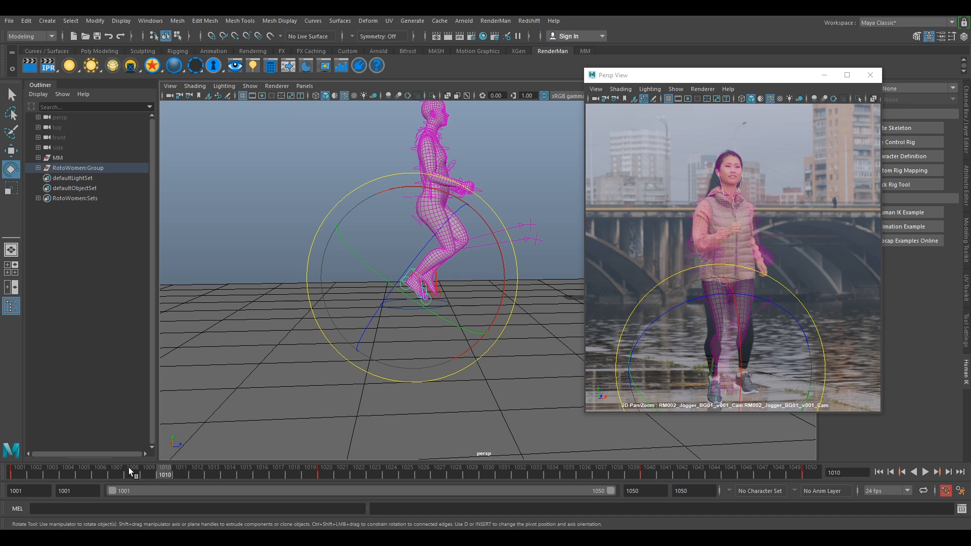
pyautogui.hotkey('alt', 'v')
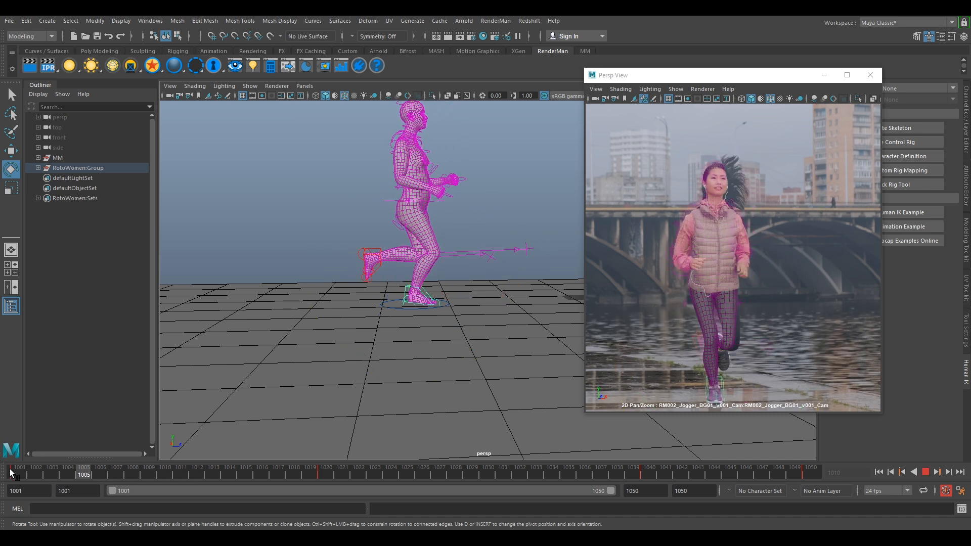
pyautogui.click(10, 474)
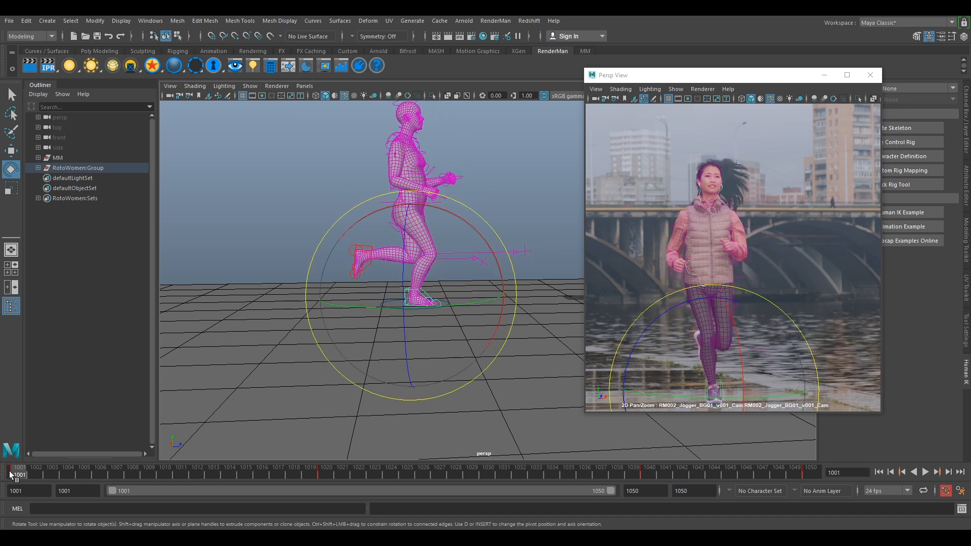
pyautogui.rightClick(10, 474)
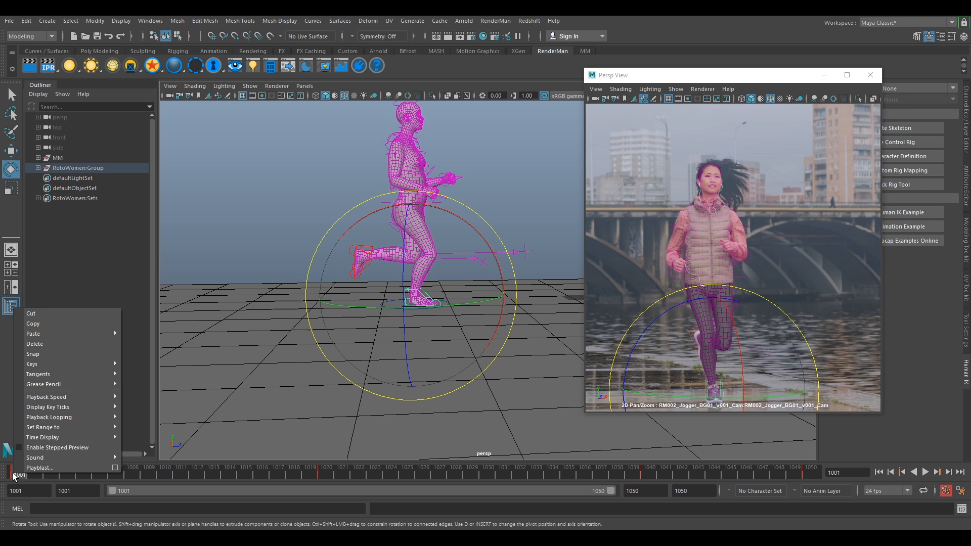
pyautogui.click(40, 325)
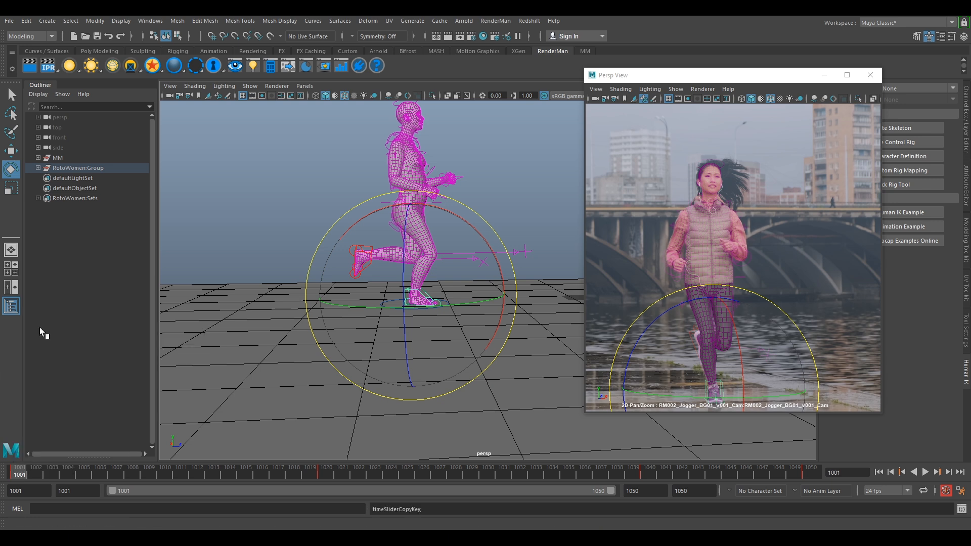
pyautogui.moveTo(32, 478); pyautogui.dragTo(162, 480)
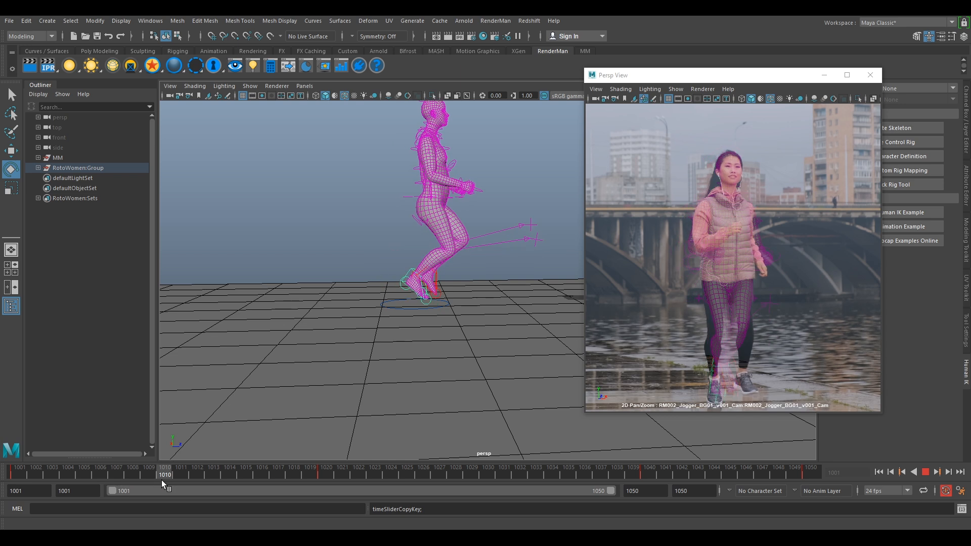
pyautogui.rightClick(168, 472)
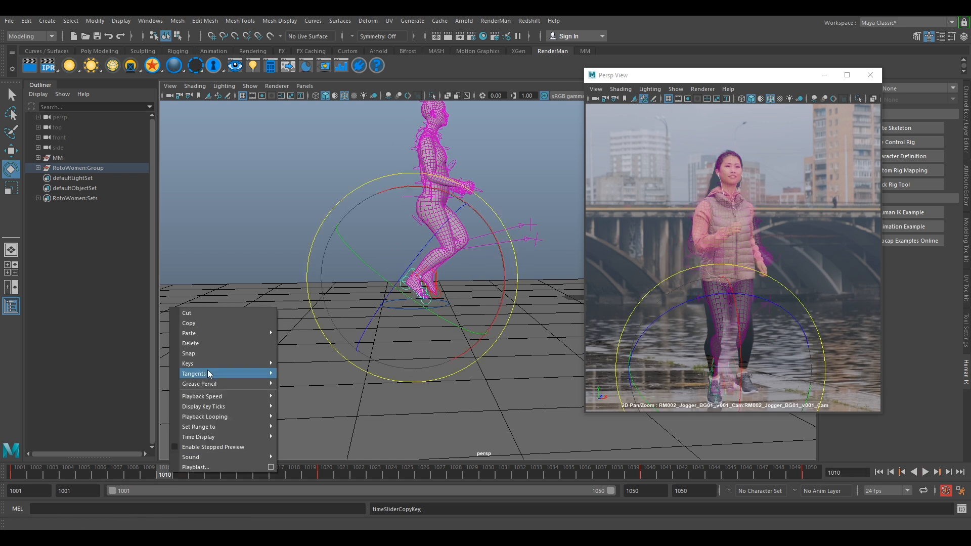
pyautogui.moveTo(244, 333)
pyautogui.click(292, 340)
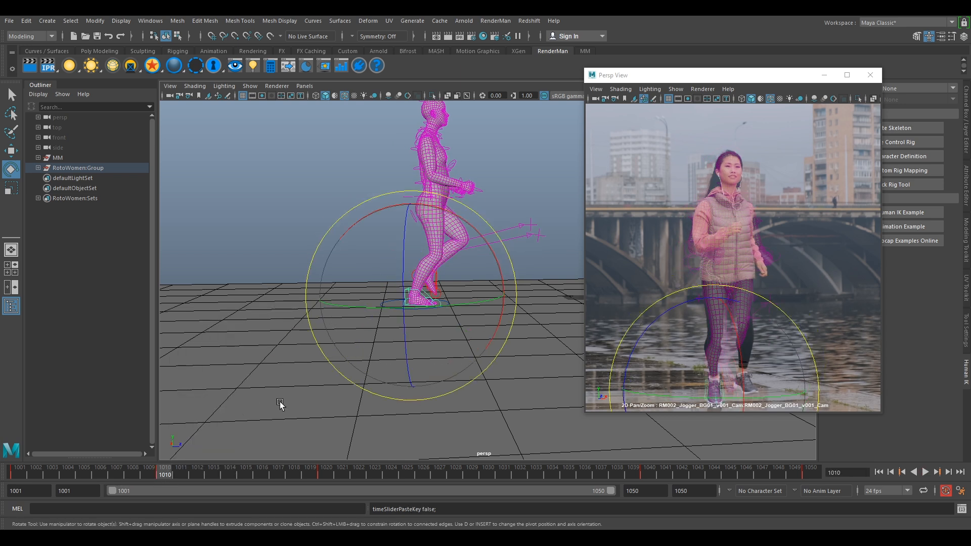
# Tilt the right foot control at frame 1010 to lift the heel, reposition it over the jogger's shoe and key its translation.
pyautogui.hotkey('alt', 'v')
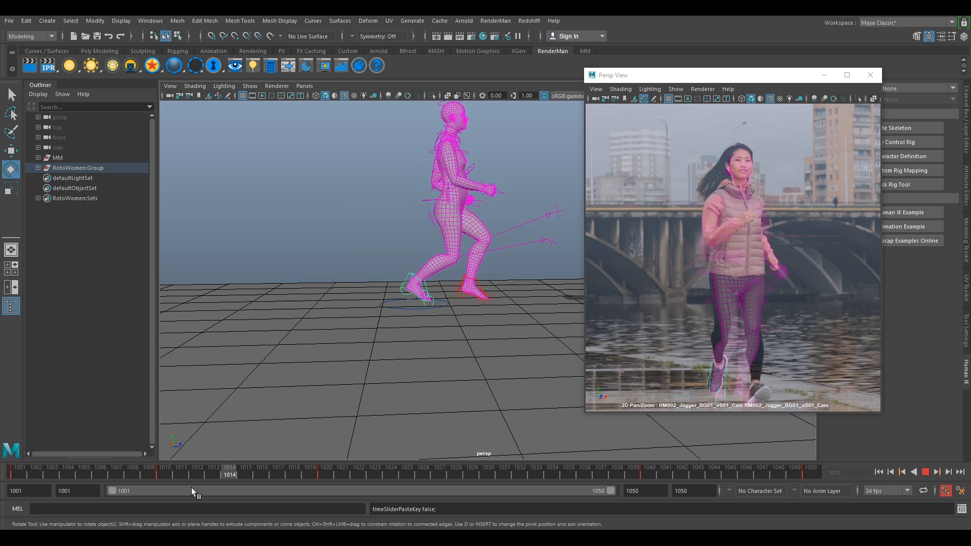
pyautogui.hotkey('alt', 'v')
pyautogui.press(',')
pyautogui.press('.')
pyautogui.press(',')
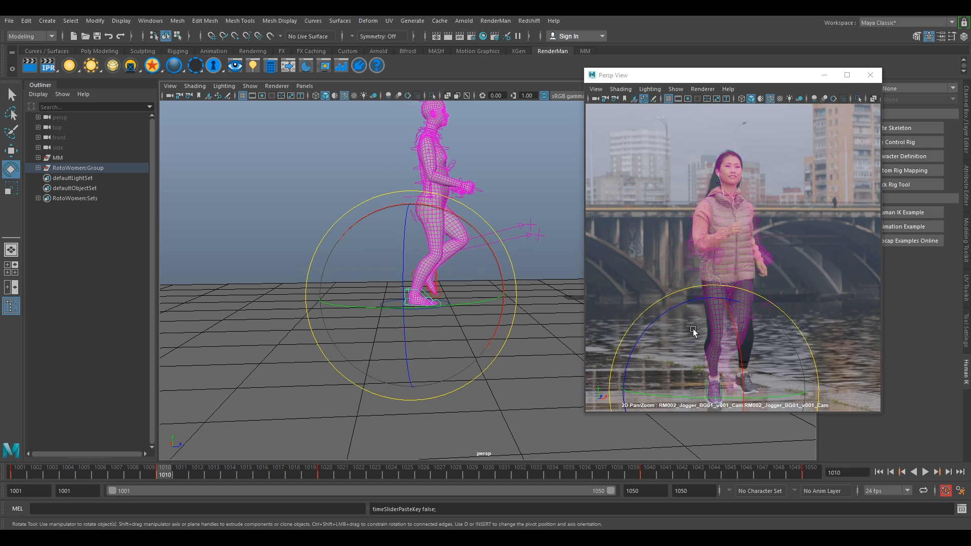
pyautogui.scroll(10, 741, 275)
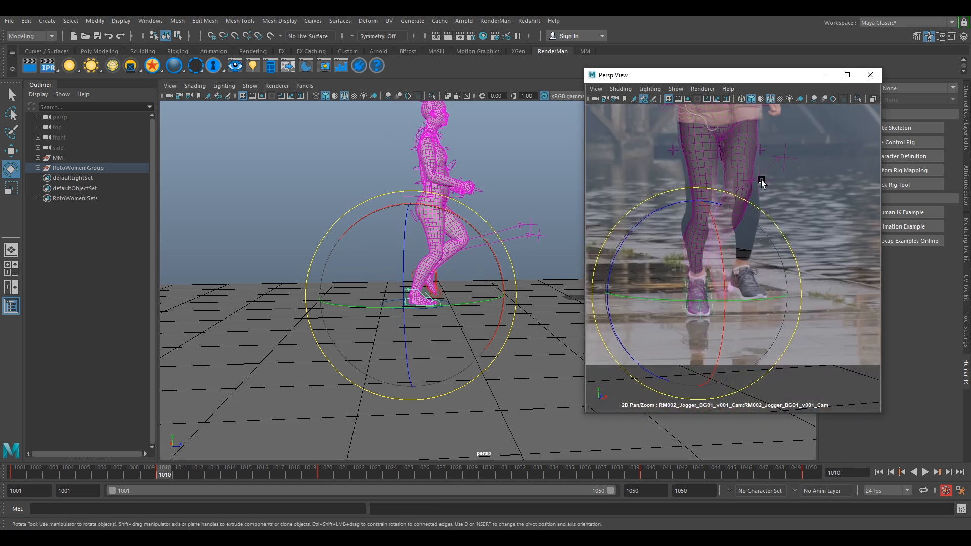
pyautogui.moveTo(679, 274)
pyautogui.mouseDown()
pyautogui.moveTo(692, 290)
pyautogui.moveTo(673, 287)
pyautogui.mouseUp()
pyautogui.press('w')
pyautogui.hotkey('shift', 'w')
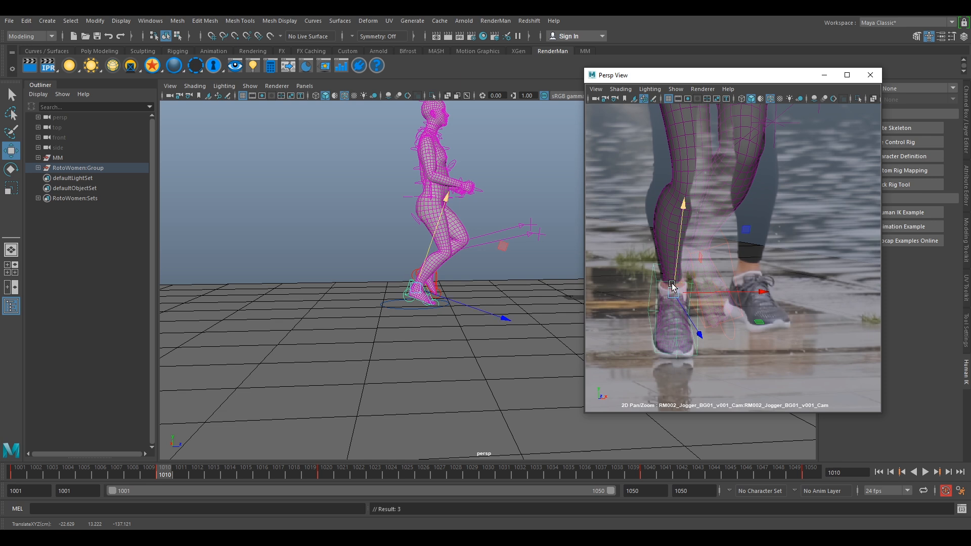
# Nudge the right foot control slightly along its Z axis at frame 1010, comparing its ground contact against frame 1001.
pyautogui.middleClick(210, 321)
pyautogui.press(',')
pyautogui.press('.')
pyautogui.press(',')
pyautogui.press('.')
pyautogui.press(',')
pyautogui.press('.')
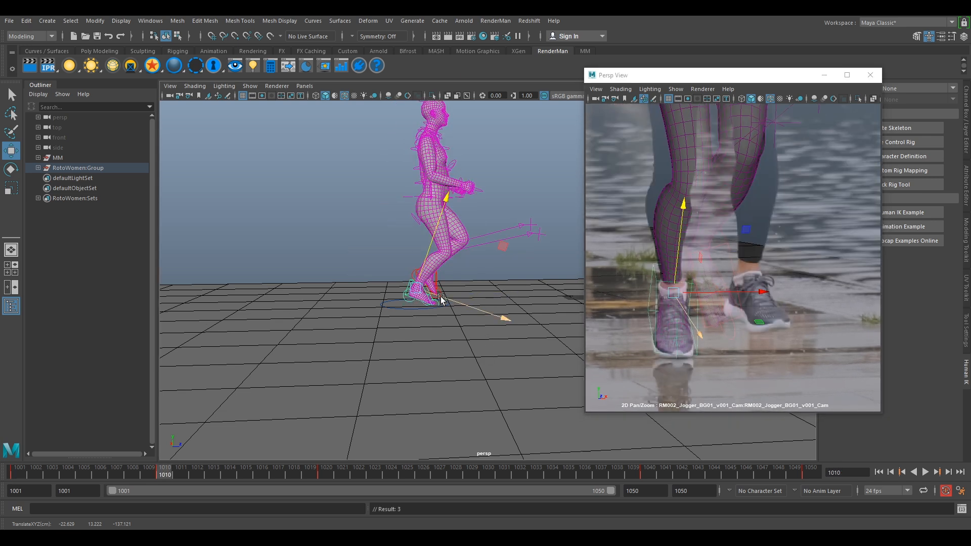
pyautogui.press(',')
pyautogui.press('.')
pyautogui.press(',')
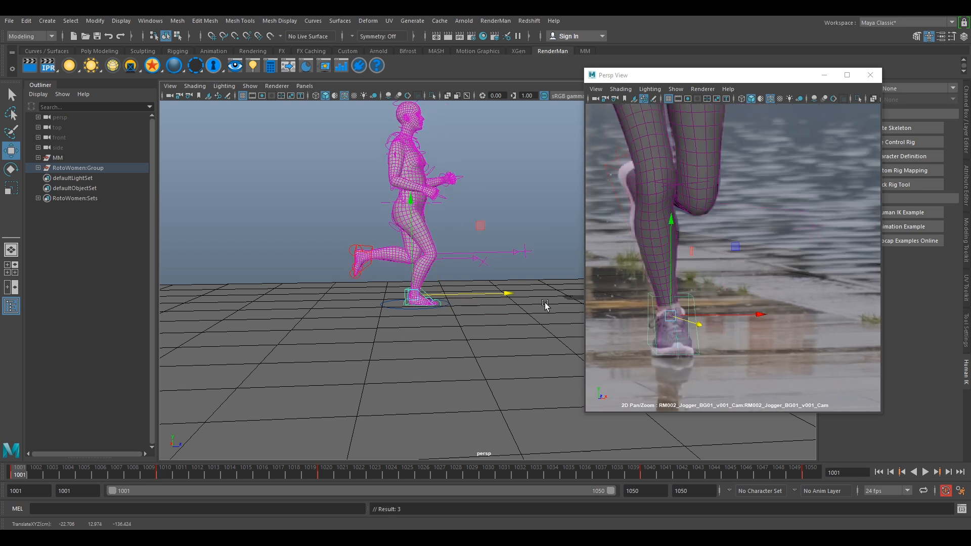
pyautogui.press('.')
pyautogui.press(',')
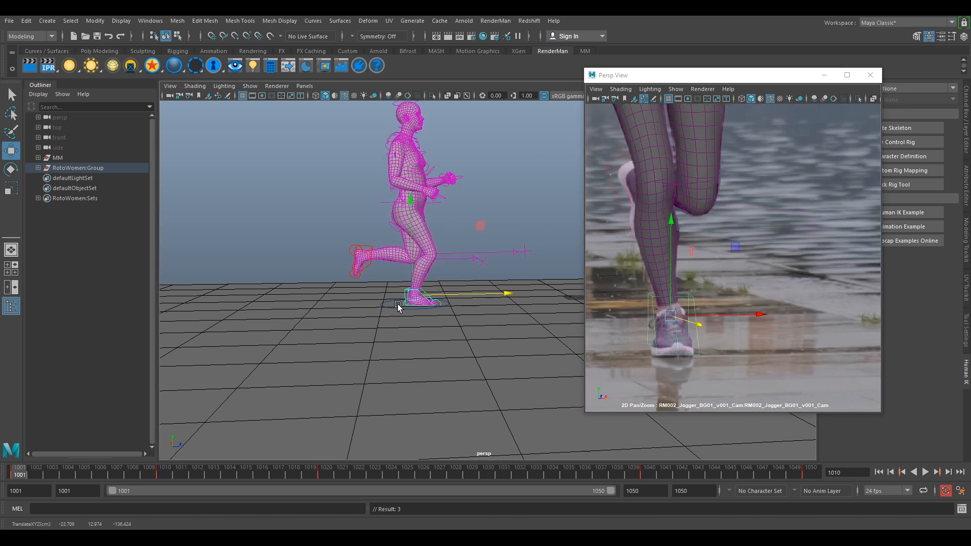
pyautogui.press('.')
pyautogui.press(',')
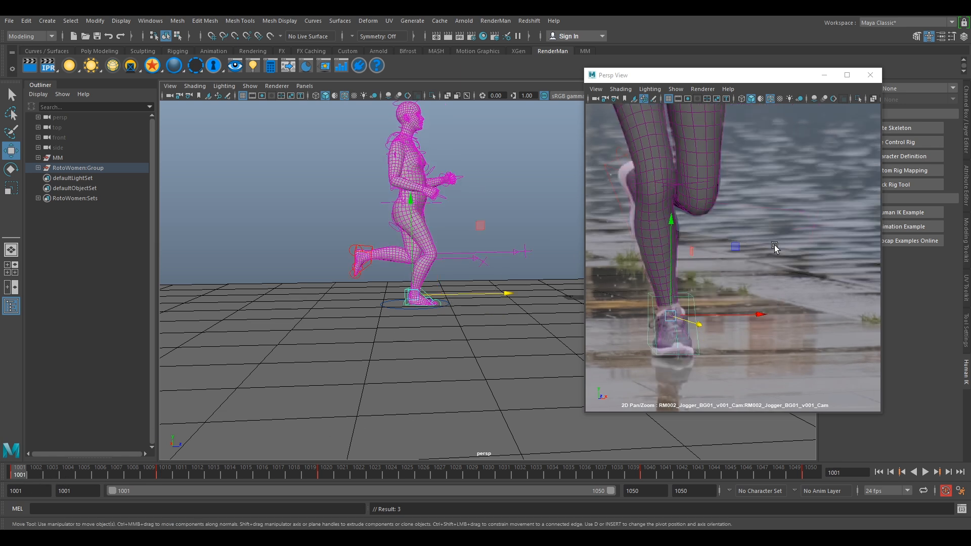
pyautogui.press('.')
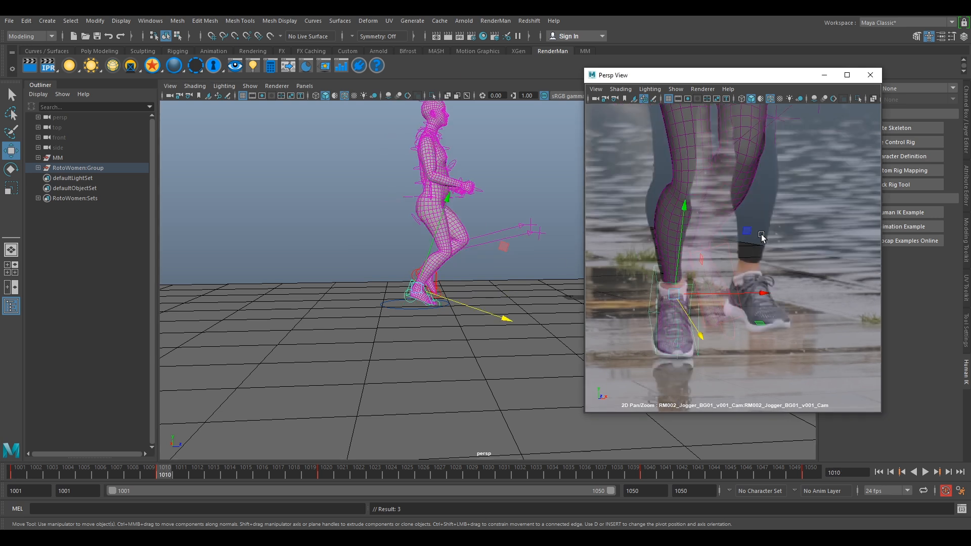
# Move the right knee control along its X axis at frame 1010 to align the right knee with the jogger's.
pyautogui.moveTo(782, 262); pyautogui.dragTo(734, 215, button='right')
pyautogui.moveTo(771, 207); pyautogui.dragTo(774, 238, button='middle')
pyautogui.keyDown('alt'); pyautogui.moveTo(484, 227); pyautogui.dragTo(418, 246); pyautogui.keyUp('alt')
pyautogui.click(502, 256)
pyautogui.moveTo(518, 247); pyautogui.dragTo(491, 254)
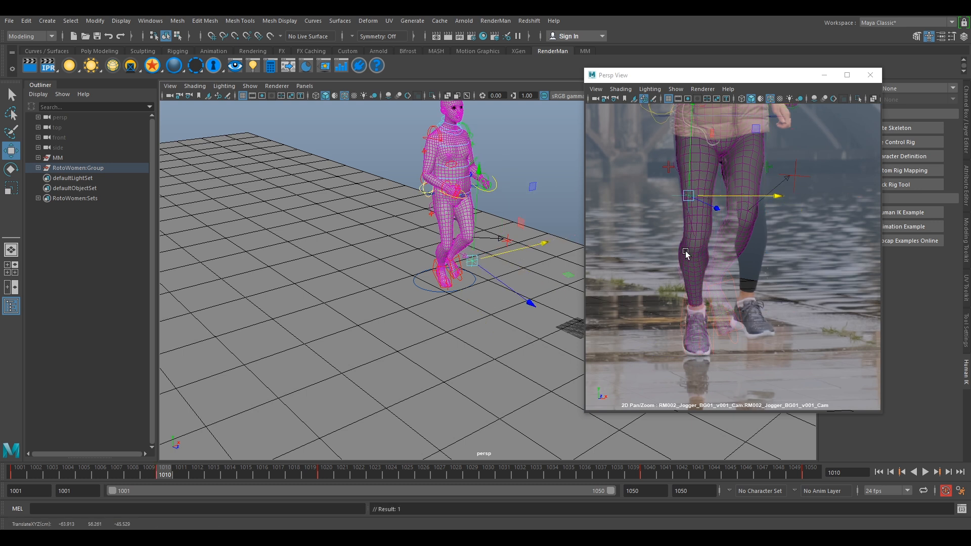
# Move and rotate the left foot control at frame 1010 to fit the jogger's left shoe.
pyautogui.click(733, 287)
pyautogui.moveTo(740, 278); pyautogui.dragTo(747, 301)
pyautogui.press('e')
pyautogui.press('w')
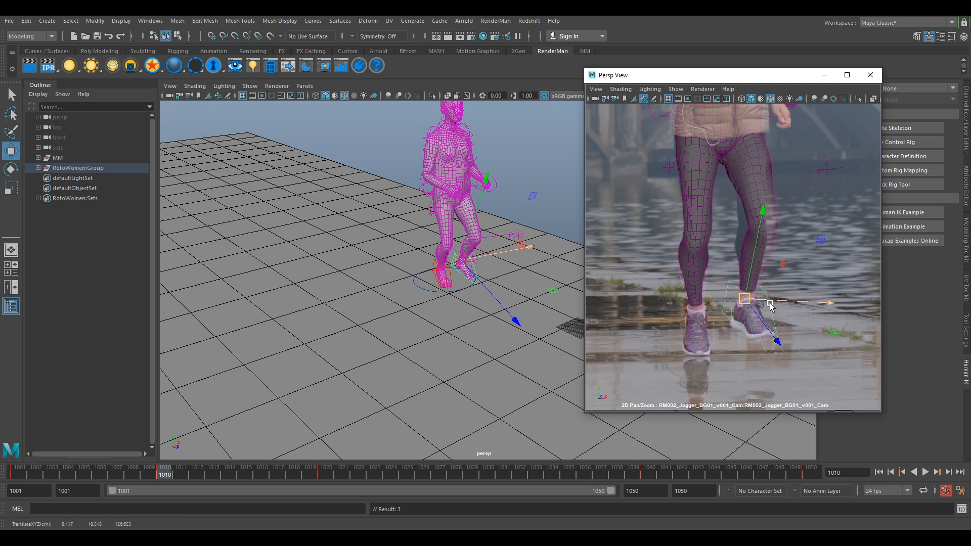
pyautogui.press('e')
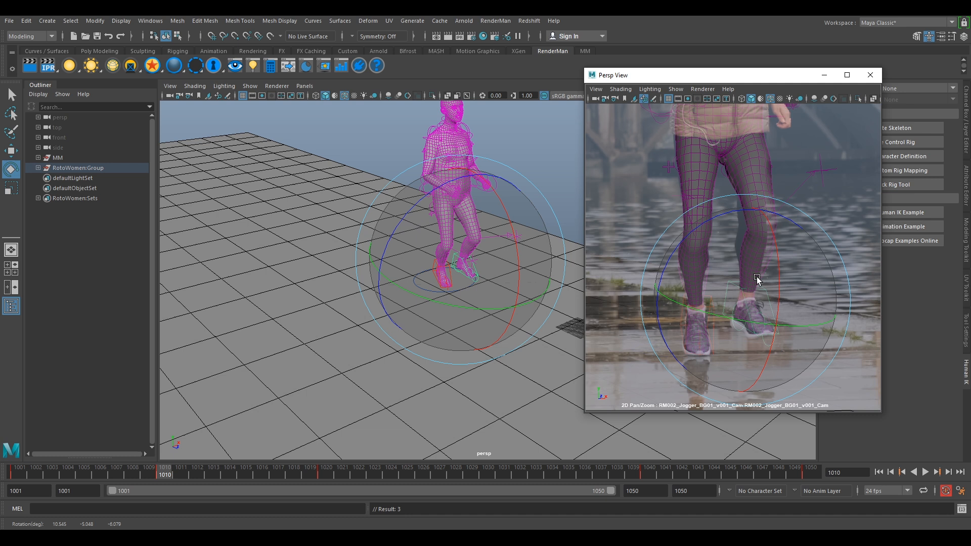
# Move the left knee control inward at frame 1010 to aim the left knee along the jogger's leg.
pyautogui.click(819, 173)
pyautogui.press('w')
pyautogui.moveTo(819, 173); pyautogui.dragTo(787, 184)
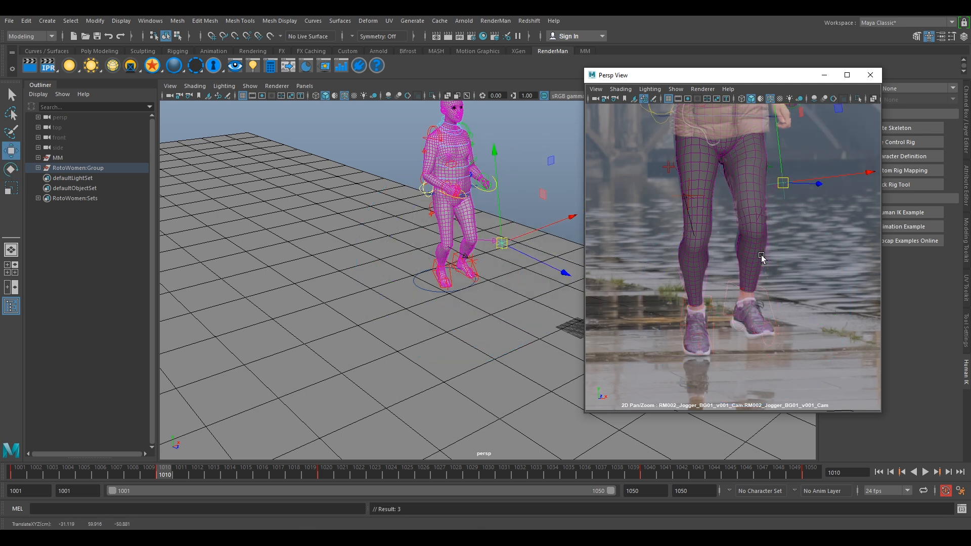
# Shift the left knee control slightly outward at frame 1010, checking the leg's bend from the side in the perspective view.
pyautogui.keyDown('alt'); pyautogui.moveTo(484, 246); pyautogui.dragTo(518, 233); pyautogui.keyUp('alt')
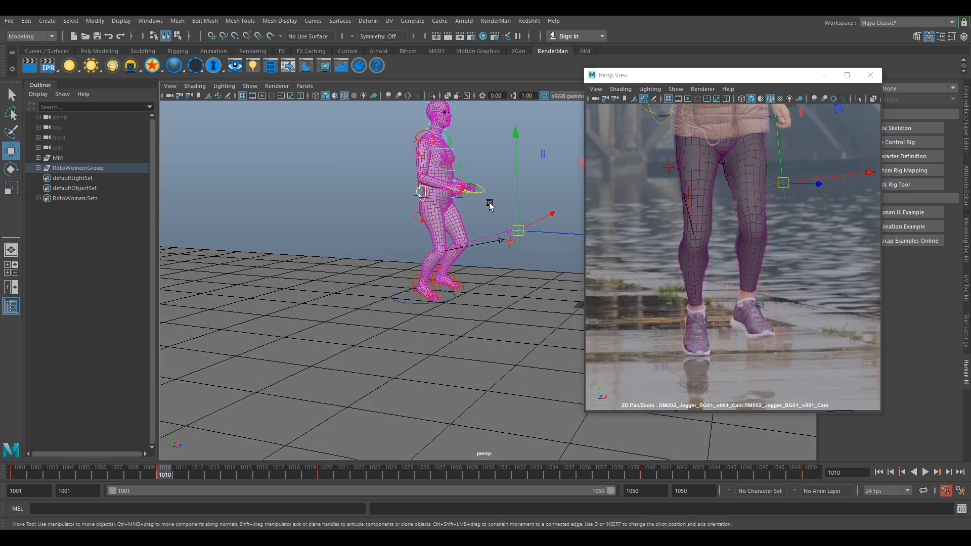
pyautogui.keyDown('alt'); pyautogui.moveTo(489, 202); pyautogui.dragTo(532, 243, button='right'); pyautogui.keyUp('alt')
pyautogui.moveTo(783, 180); pyautogui.dragTo(798, 184)
pyautogui.moveTo(518, 241)
pyautogui.keyDown('alt'); pyautogui.mouseDown()
pyautogui.moveTo(523, 256)
pyautogui.moveTo(533, 244)
pyautogui.mouseUp(); pyautogui.keyUp('alt')
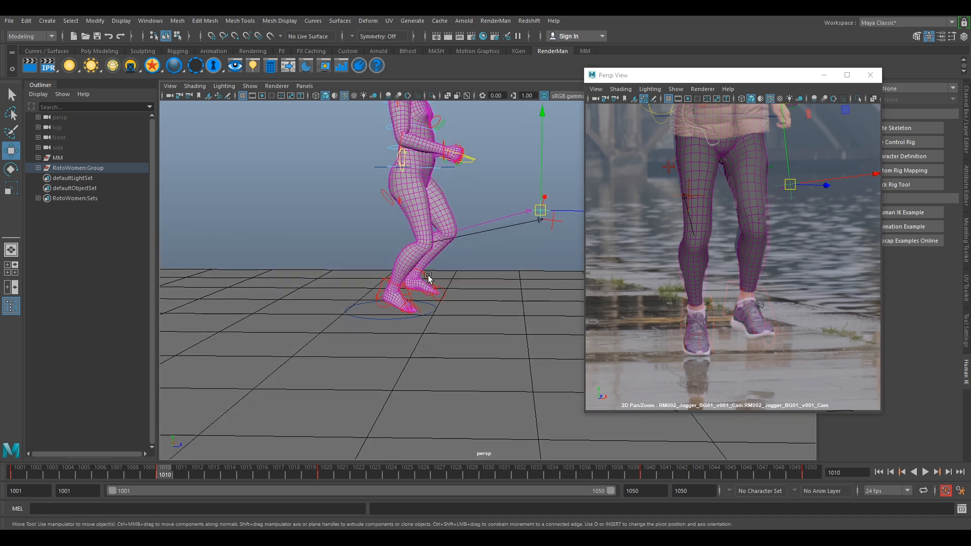
# Adjust the left foot control's position and rotation at frame 1010 to fit the jogger's raised left shoe.
pyautogui.click(425, 277)
pyautogui.moveTo(434, 277); pyautogui.dragTo(436, 280)
pyautogui.moveTo(751, 297); pyautogui.dragTo(788, 282)
pyautogui.press('e')
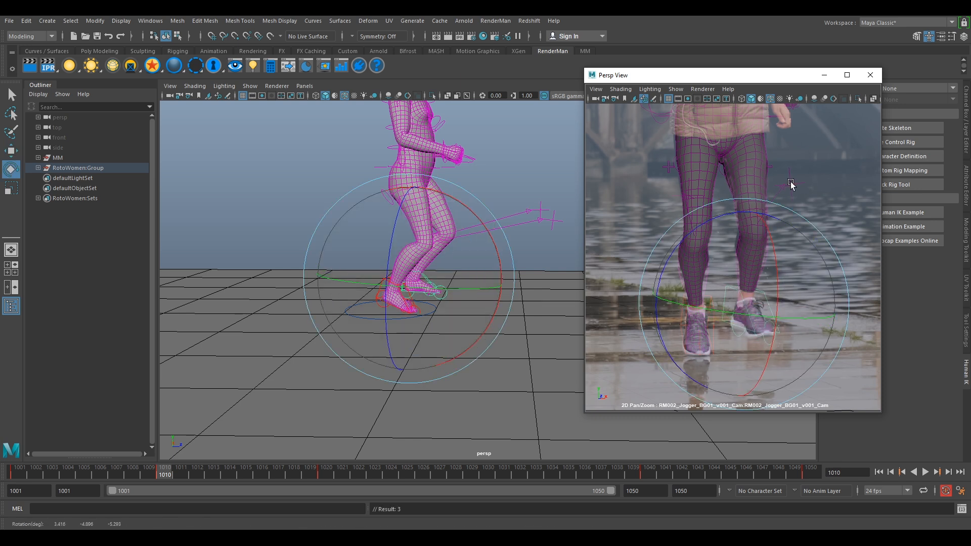
# Nudge the left knee control slightly inward and fine-tune the left foot control's position at frame 1010.
pyautogui.click(791, 184)
pyautogui.press('w')
pyautogui.moveTo(793, 191); pyautogui.dragTo(787, 186)
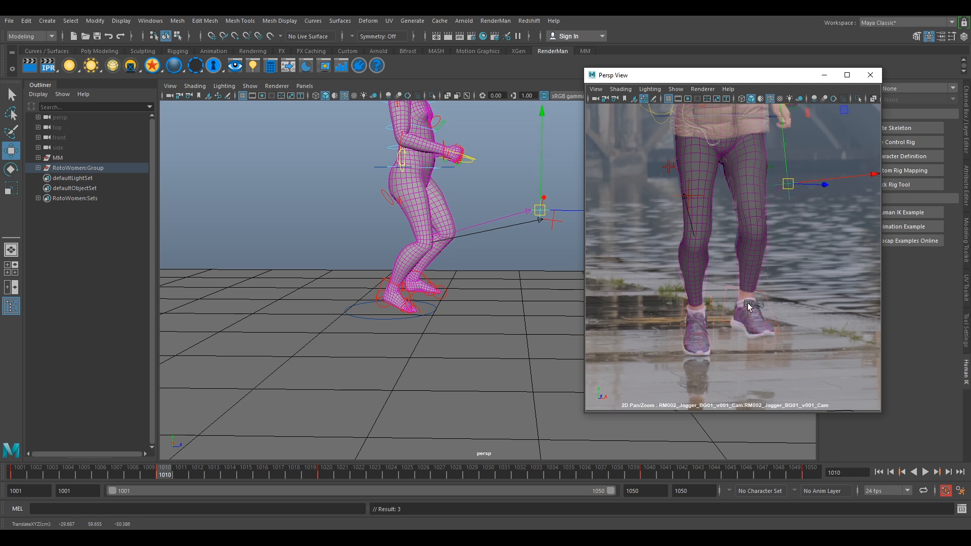
pyautogui.click(742, 291)
pyautogui.moveTo(747, 290); pyautogui.dragTo(748, 284)
pyautogui.click(789, 183)
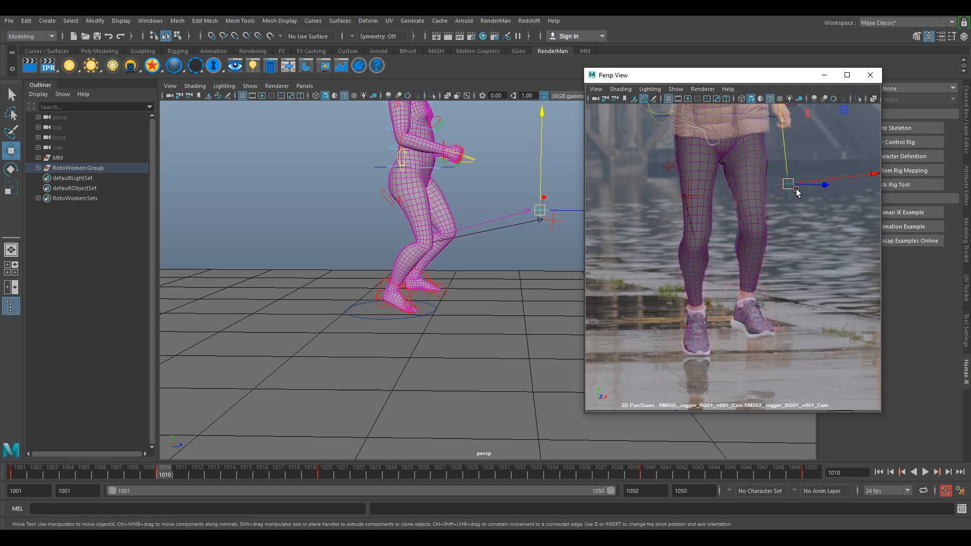
# Rotate the right upper arm control at frame 1010 to line the rig's arm up with the jogger's right sleeve.
pyautogui.scroll(-5, 736, 238)
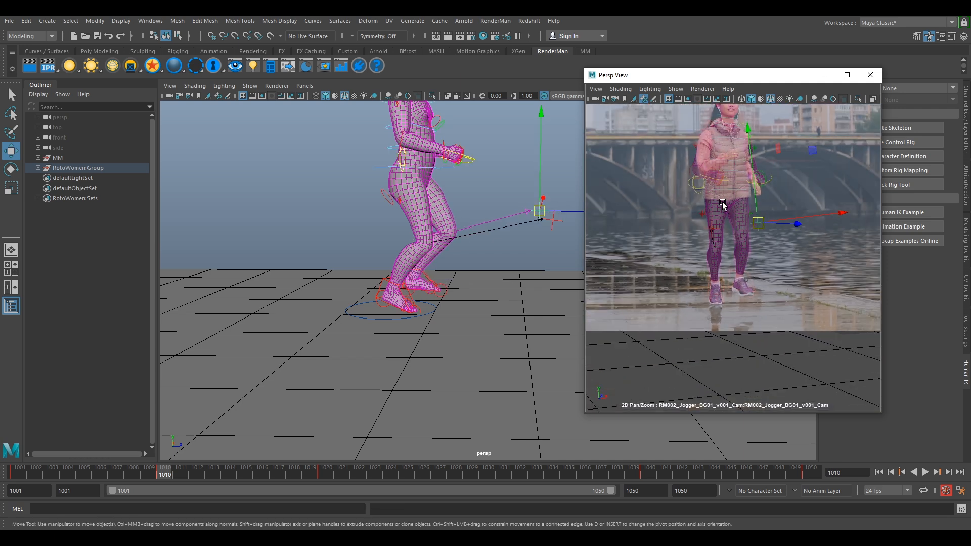
pyautogui.scroll(3, 728, 208)
pyautogui.moveTo(761, 193); pyautogui.dragTo(762, 267, button='middle')
pyautogui.scroll(5, 780, 193)
pyautogui.moveTo(779, 193); pyautogui.dragTo(785, 277, button='middle')
pyautogui.moveTo(785, 277); pyautogui.dragTo(814, 286, button='right')
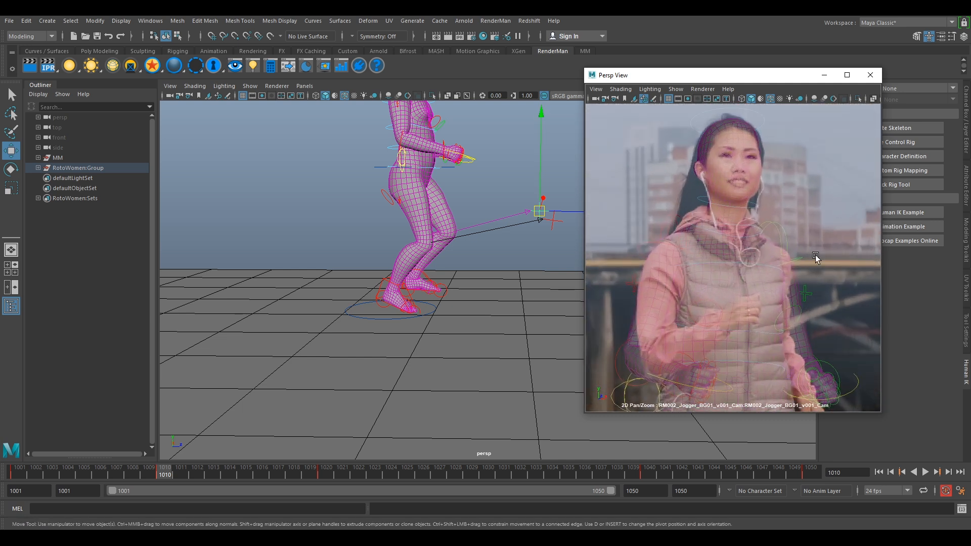
pyautogui.moveTo(853, 240); pyautogui.dragTo(841, 205, button='middle')
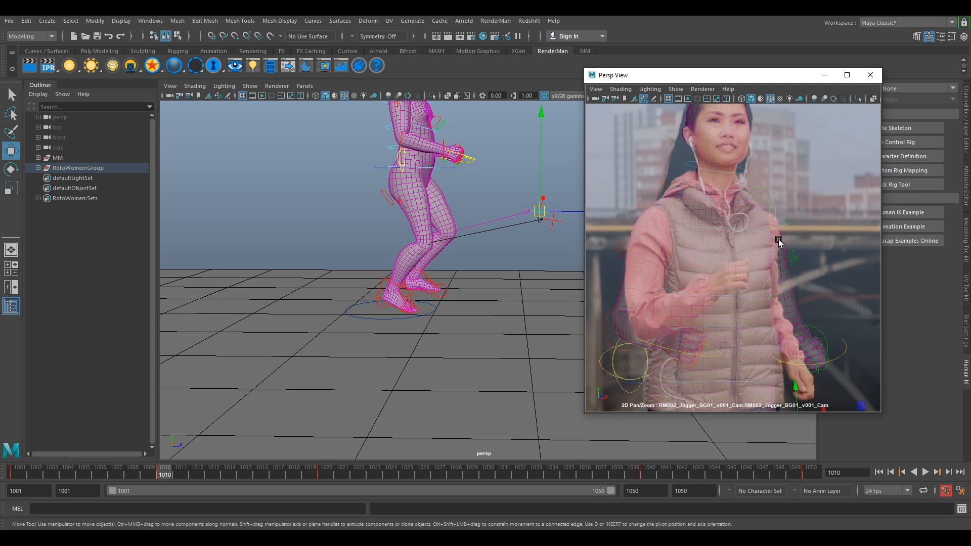
pyautogui.moveTo(729, 273); pyautogui.dragTo(685, 225, button='right')
pyautogui.moveTo(753, 260); pyautogui.dragTo(765, 238, button='middle')
pyautogui.click(684, 202)
pyautogui.press('e')
pyautogui.moveTo(621, 244)
pyautogui.mouseDown()
pyautogui.moveTo(722, 216)
pyautogui.moveTo(635, 235)
pyautogui.moveTo(693, 250)
pyautogui.mouseUp()
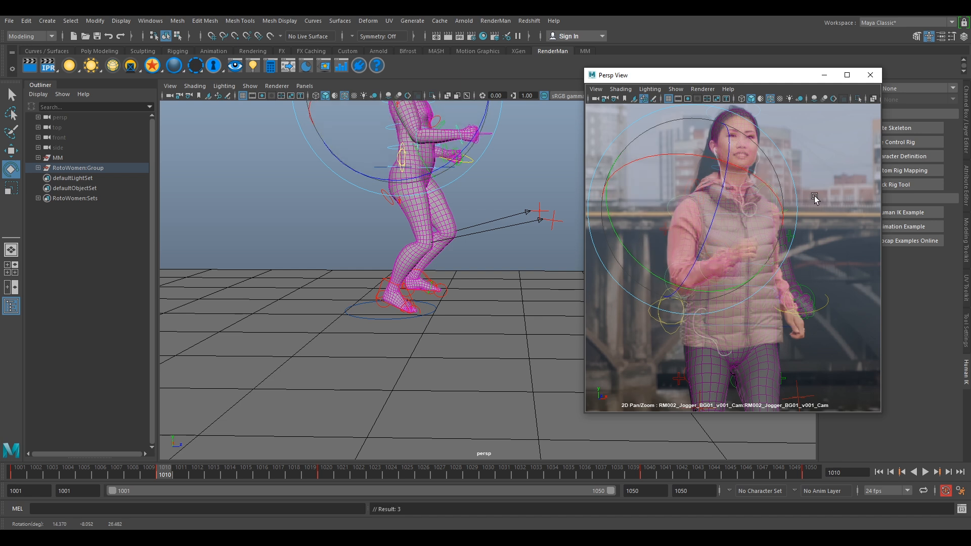
# Bend the right forearm control toward the jogger's raised hand, and readjust the right upper arm's rotation at frame 1010.
pyautogui.click(739, 263)
pyautogui.click(666, 287)
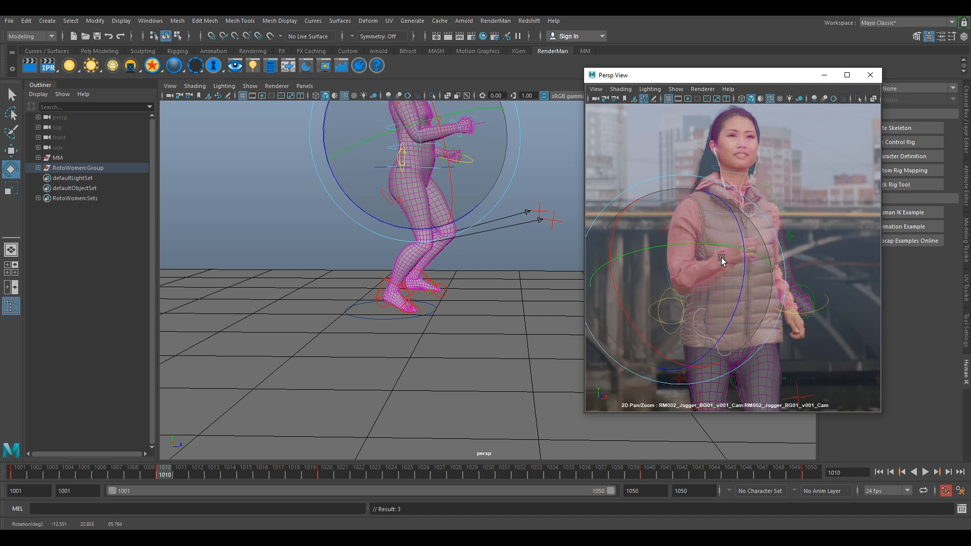
pyautogui.click(750, 190)
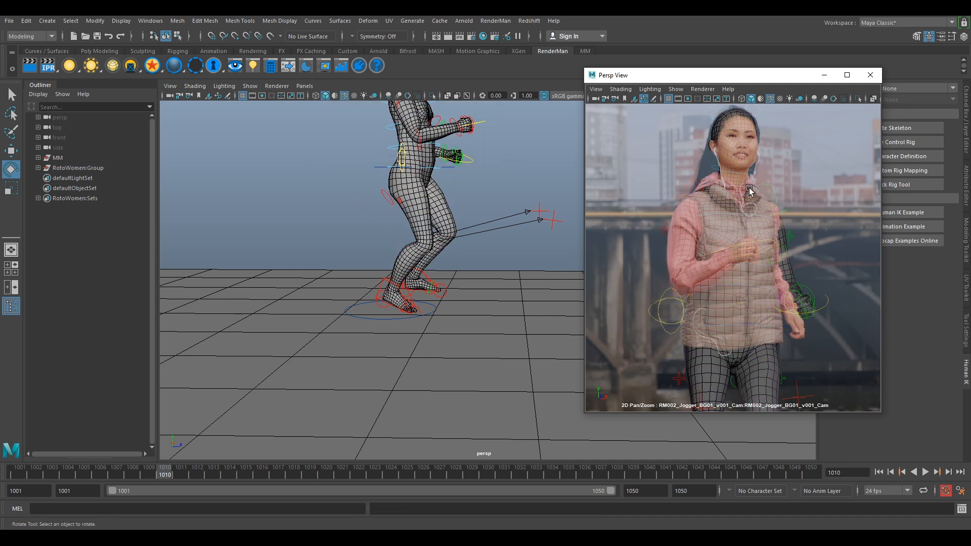
pyautogui.click(673, 201)
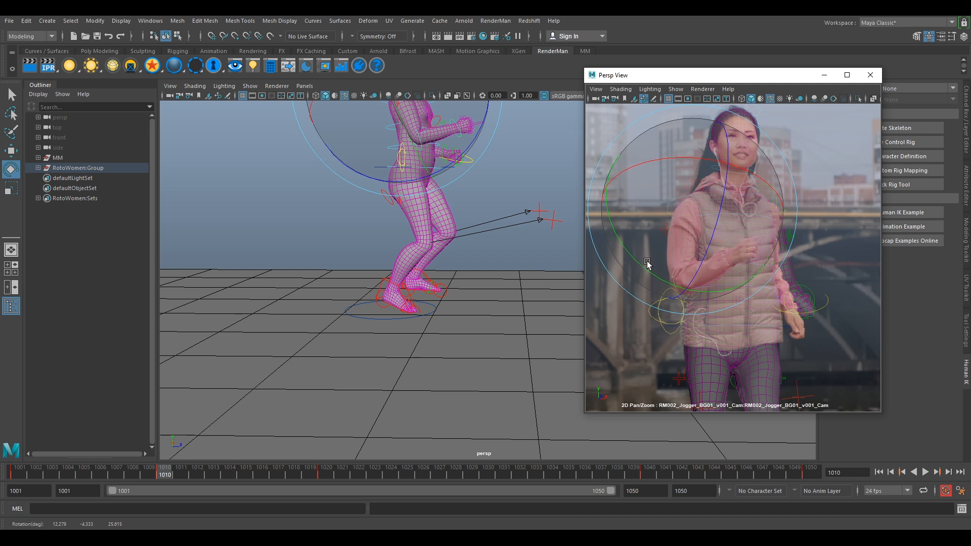
pyautogui.moveTo(692, 263); pyautogui.dragTo(689, 266)
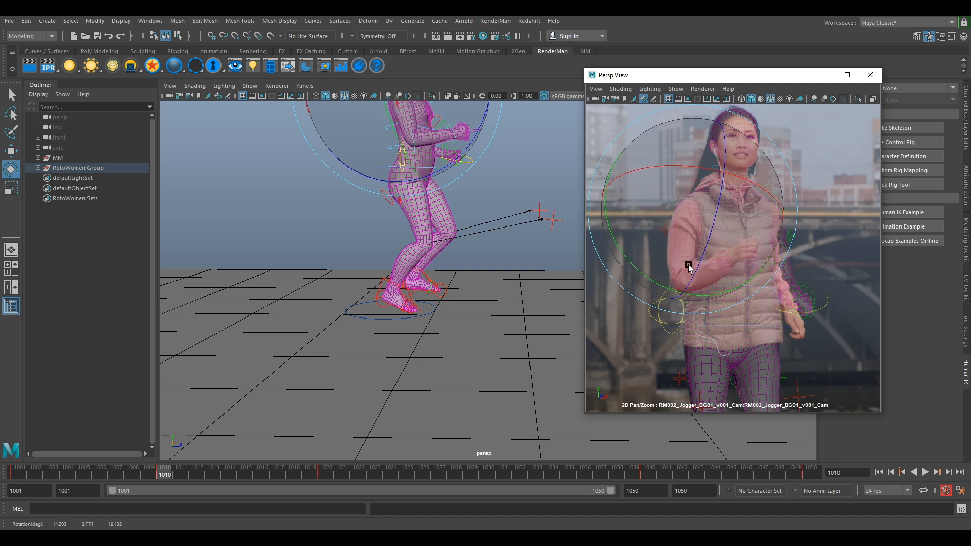
pyautogui.click(802, 146)
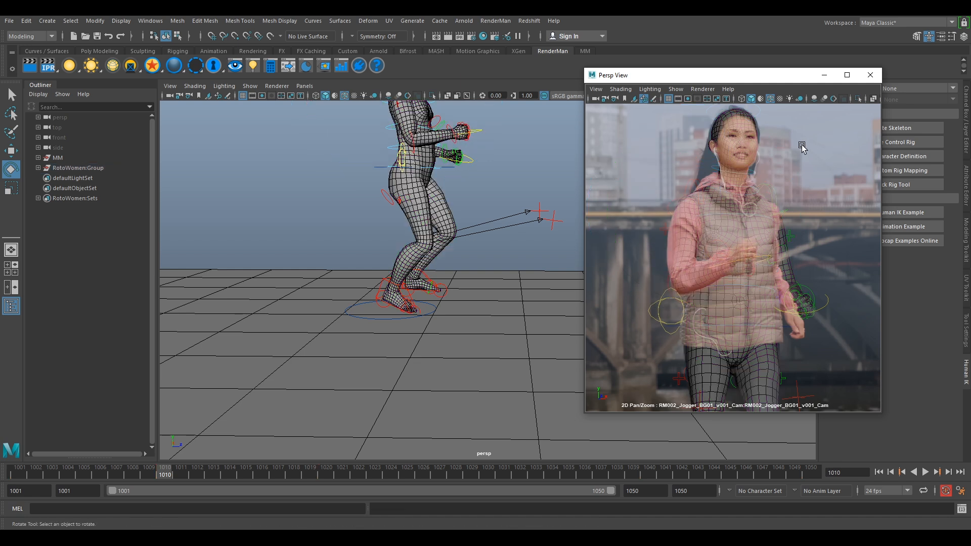
# Rotate the right clavicle control by a small amount, and rotate the right upper arm again to follow the jogger's shoulder and sleeve.
pyautogui.click(694, 181)
pyautogui.moveTo(717, 193); pyautogui.dragTo(878, 233)
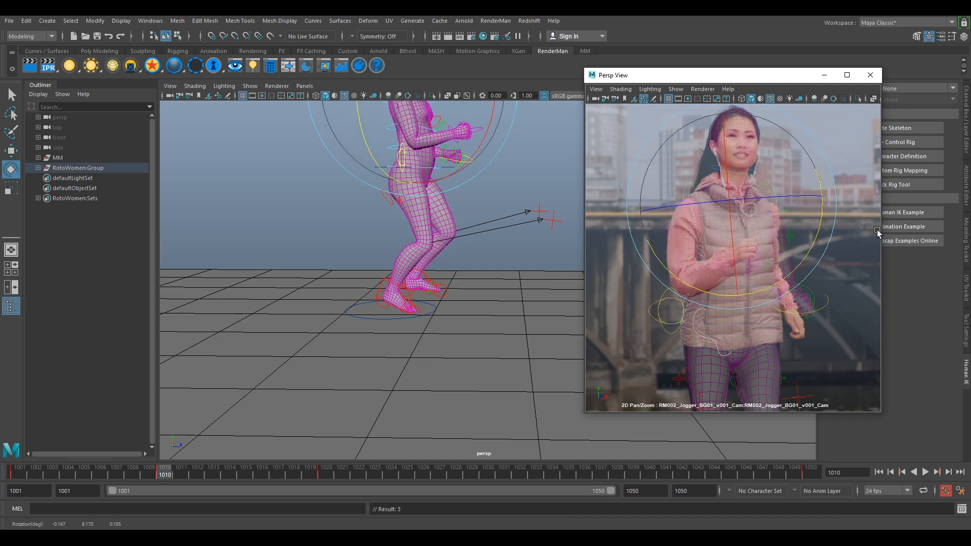
pyautogui.click(791, 246)
pyautogui.click(680, 219)
pyautogui.moveTo(654, 269); pyautogui.dragTo(635, 285)
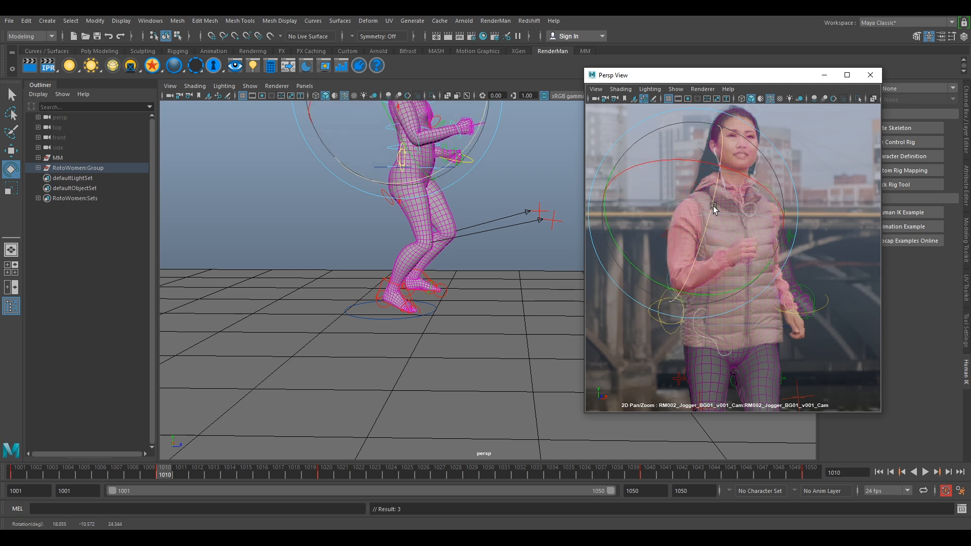
pyautogui.click(815, 201)
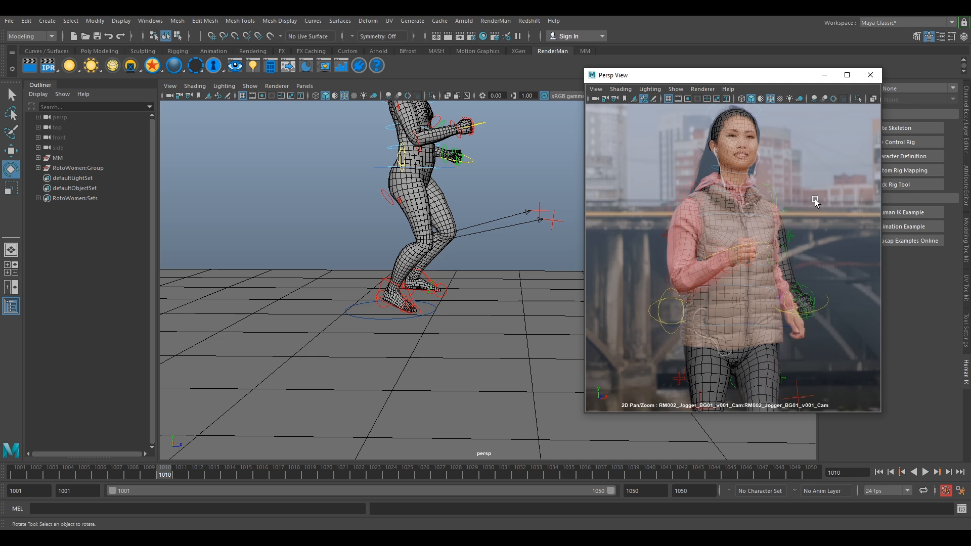
# Fine-tune the right forearm and right upper arm rotations at frame 1010 so the elbow and hand fit the jogger's.
pyautogui.click(669, 283)
pyautogui.moveTo(699, 274); pyautogui.dragTo(711, 266)
pyautogui.moveTo(712, 266); pyautogui.dragTo(747, 218, button='right')
pyautogui.click(671, 174)
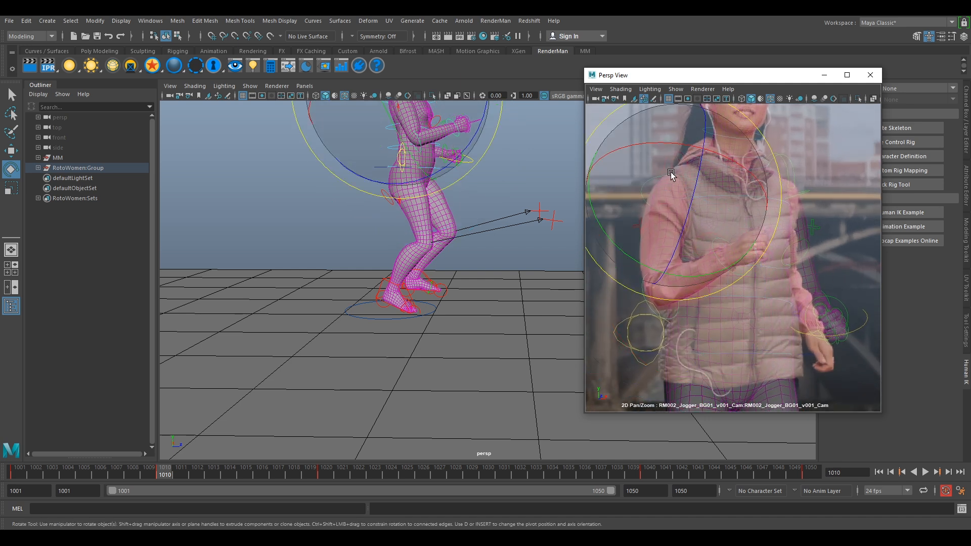
pyautogui.moveTo(619, 223); pyautogui.dragTo(620, 226)
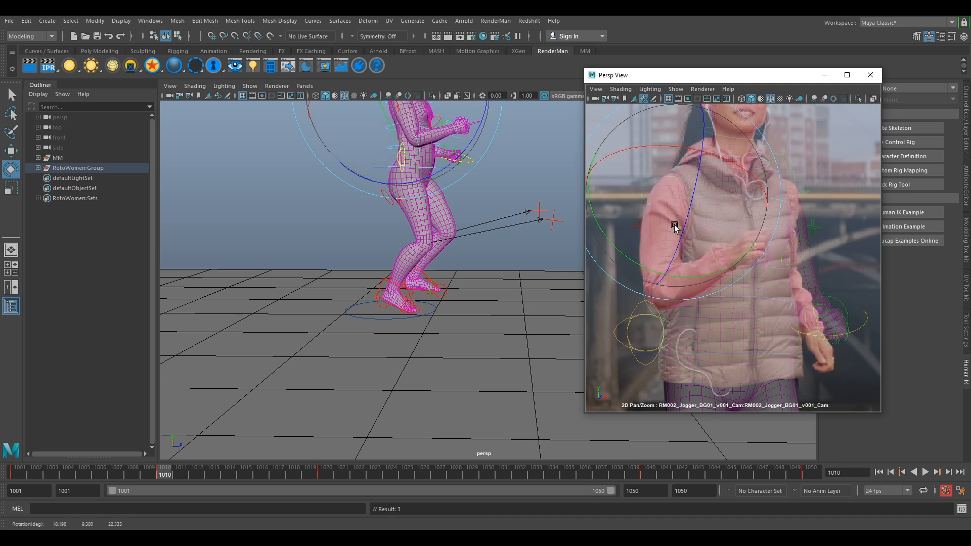
pyautogui.moveTo(636, 198); pyautogui.dragTo(636, 200)
pyautogui.click(635, 199)
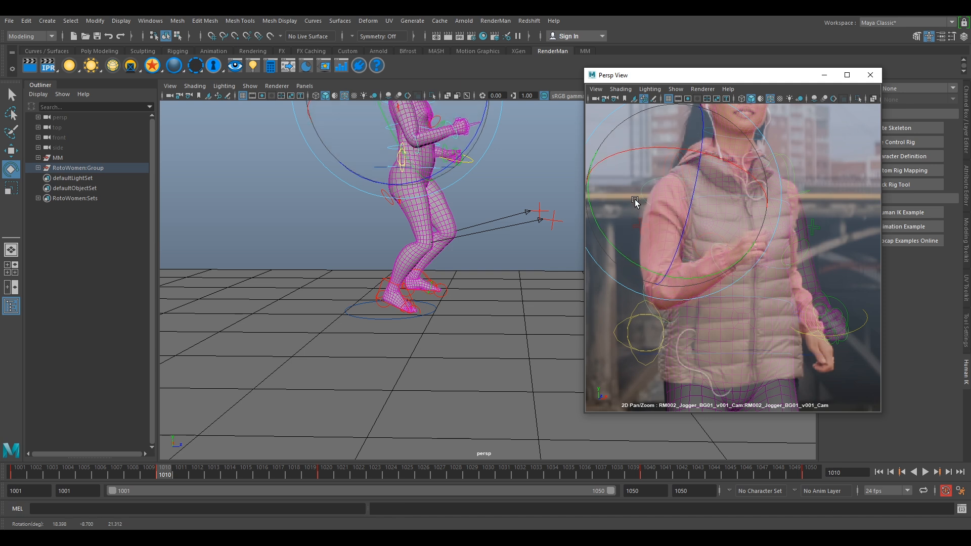
pyautogui.click(645, 292)
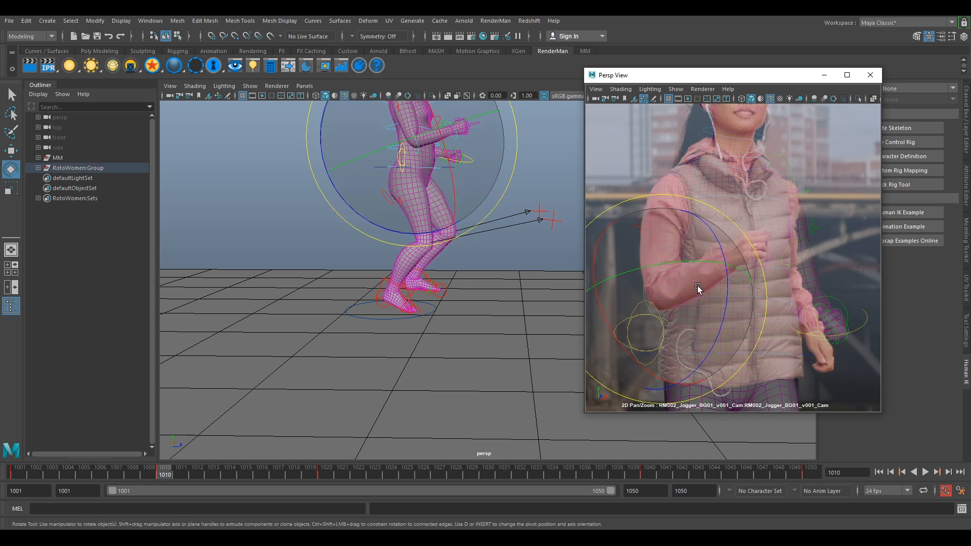
# Rotate the left upper arm control to about -3, -8, -45 degrees at frame 1010 to follow the jogger's left arm.
pyautogui.press('\\')
pyautogui.moveTo(827, 262); pyautogui.dragTo(787, 228, button='right')
pyautogui.press('\\')
pyautogui.moveTo(802, 209); pyautogui.dragTo(741, 236, button='middle')
pyautogui.moveTo(740, 235); pyautogui.dragTo(802, 268, button='right')
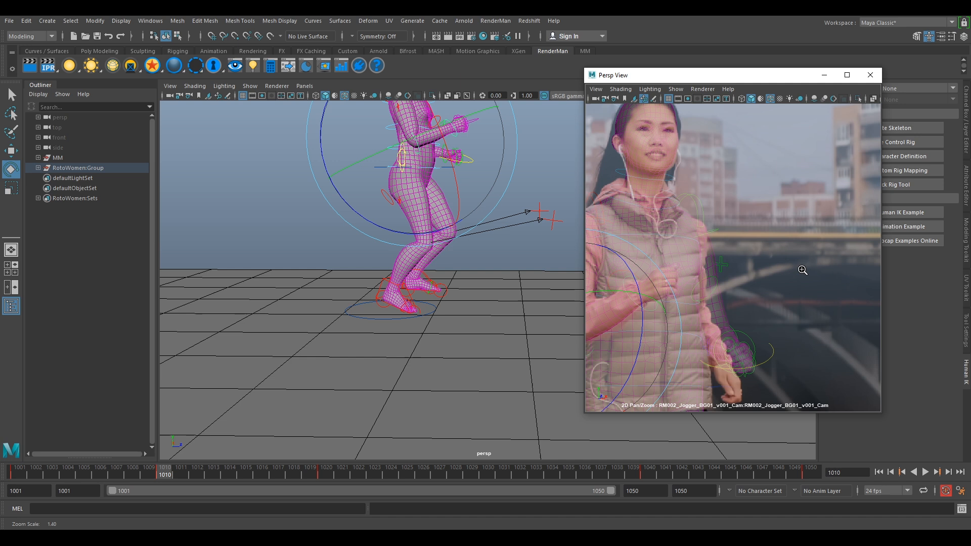
pyautogui.click(715, 227)
pyautogui.moveTo(615, 196)
pyautogui.mouseDown()
pyautogui.moveTo(603, 202)
pyautogui.moveTo(620, 195)
pyautogui.mouseUp()
pyautogui.hotkey('ctrl', 'z')
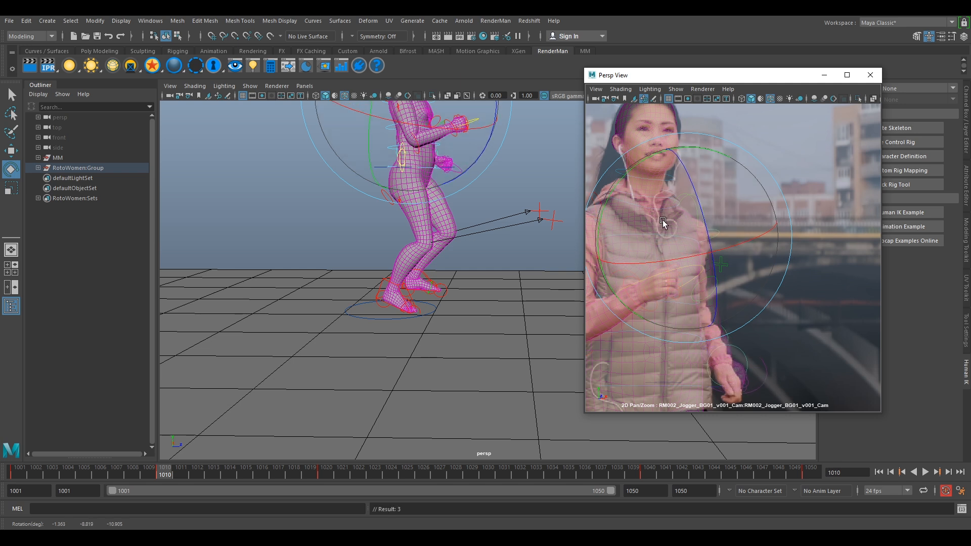
pyautogui.hotkey('shift', 'z')
pyautogui.keyDown('alt'); pyautogui.moveTo(482, 172); pyautogui.dragTo(455, 167); pyautogui.keyUp('alt')
pyautogui.keyDown('alt'); pyautogui.moveTo(456, 167); pyautogui.dragTo(444, 305, button='middle'); pyautogui.keyUp('alt')
pyautogui.moveTo(419, 307); pyautogui.dragTo(432, 374)
pyautogui.moveTo(626, 201); pyautogui.dragTo(720, 272)
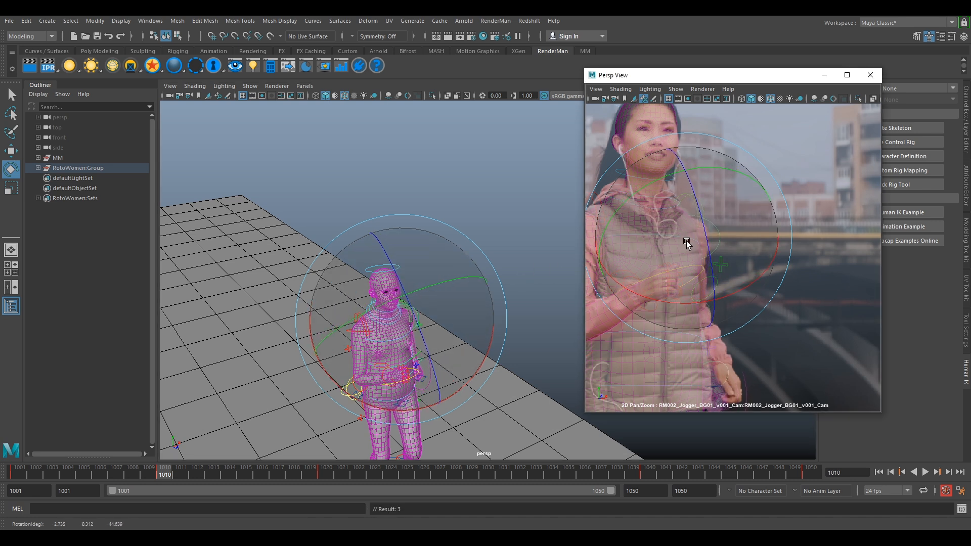
# Rotate the left forearm control to about 4, -4, 68 degrees to match the jogger's left forearm, and key it at frame 1010.
pyautogui.keyDown('alt'); pyautogui.moveTo(545, 257); pyautogui.dragTo(483, 218); pyautogui.keyUp('alt')
pyautogui.keyDown('alt'); pyautogui.moveTo(484, 218); pyautogui.dragTo(489, 160, button='middle'); pyautogui.keyUp('alt')
pyautogui.keyDown('alt'); pyautogui.moveTo(559, 245); pyautogui.dragTo(545, 321); pyautogui.keyUp('alt')
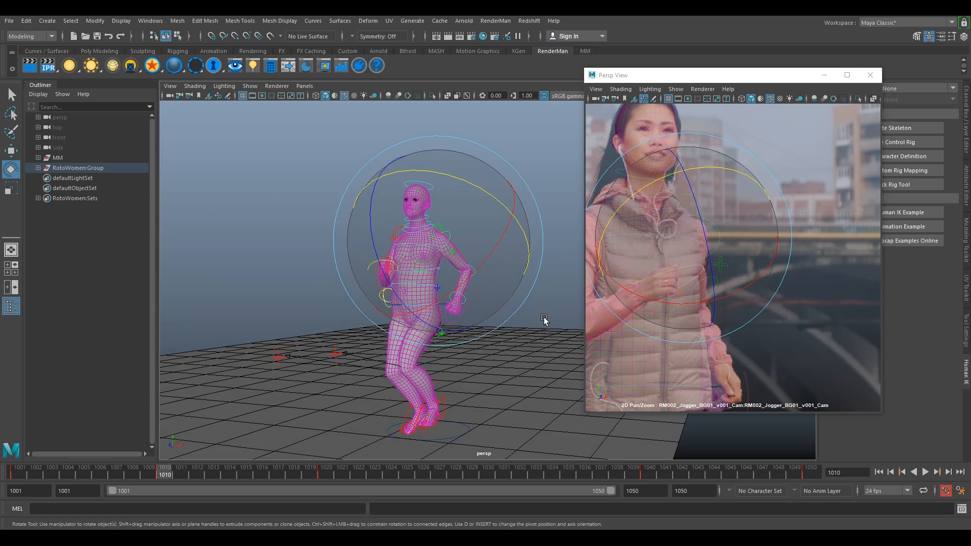
pyautogui.click(509, 314)
pyautogui.scroll(3, 509, 313)
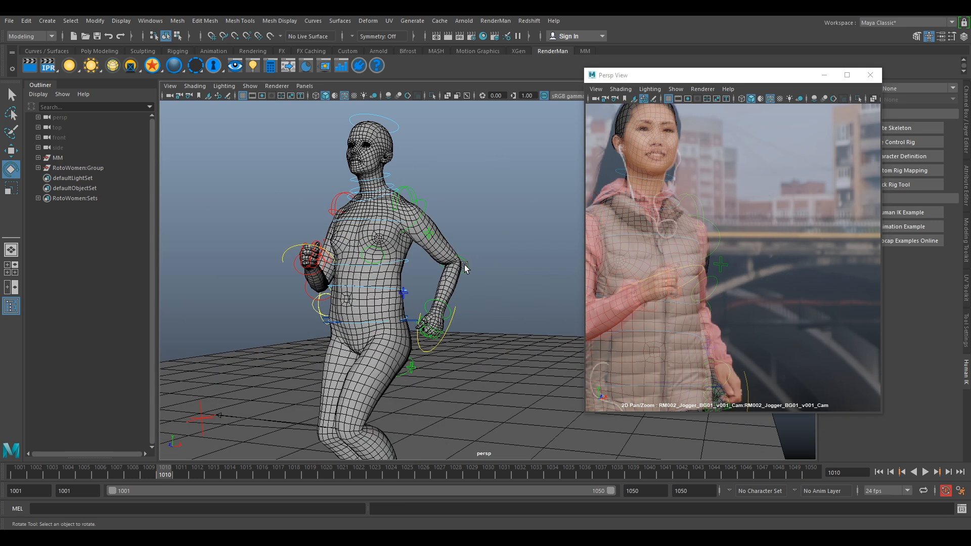
pyautogui.click(465, 267)
pyautogui.moveTo(745, 349); pyautogui.dragTo(755, 337)
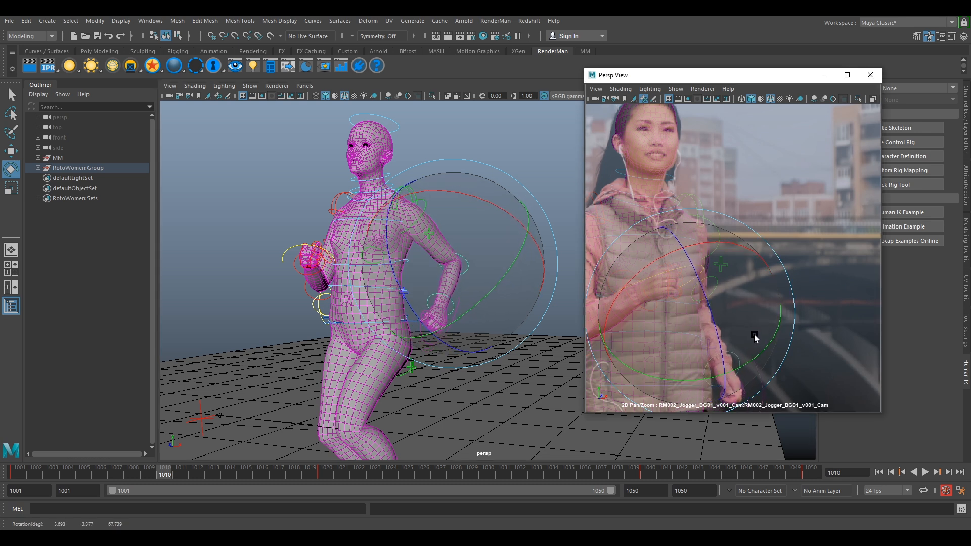
pyautogui.press('s')
# Move the hips control slightly along its Z axis and nudge it downward at frame 1010 to fit the jogger's pelvis.
pyautogui.moveTo(811, 337); pyautogui.dragTo(774, 337, button='right')
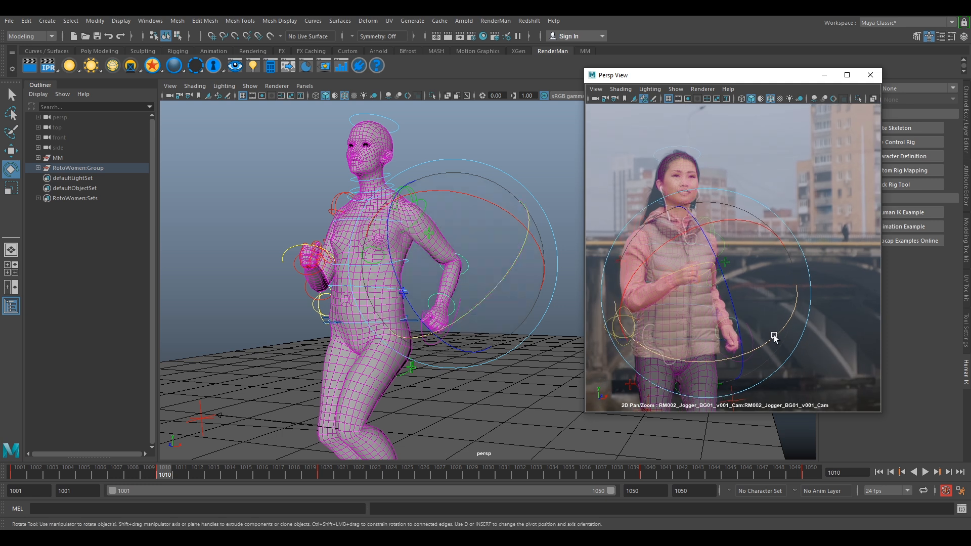
pyautogui.moveTo(774, 337); pyautogui.dragTo(779, 202, button='middle')
pyautogui.moveTo(788, 277); pyautogui.dragTo(817, 295, button='right')
pyautogui.moveTo(771, 168); pyautogui.dragTo(755, 234, button='middle')
pyautogui.keyDown('alt'); pyautogui.moveTo(392, 311); pyautogui.dragTo(460, 362); pyautogui.keyUp('alt')
pyautogui.keyDown('alt'); pyautogui.moveTo(460, 362); pyautogui.dragTo(457, 237, button='middle'); pyautogui.keyUp('alt')
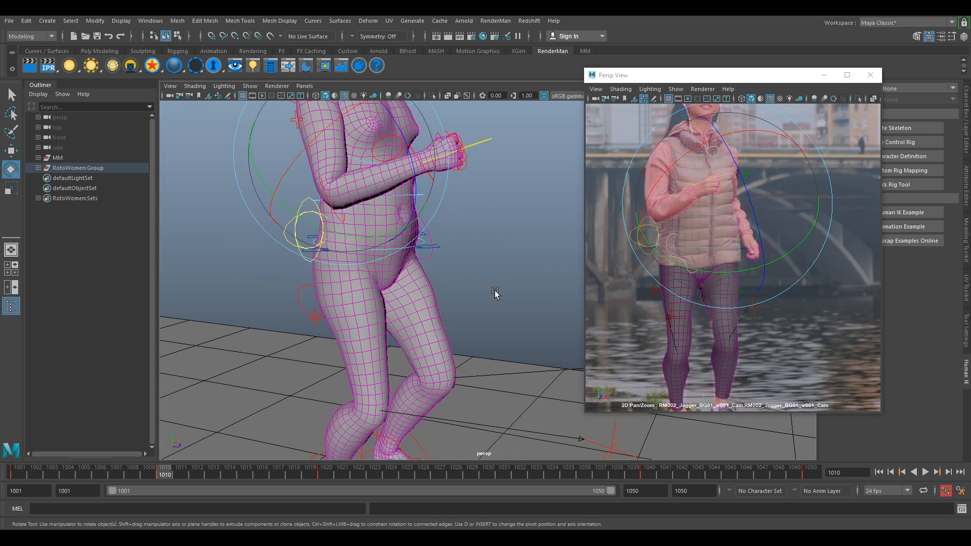
pyautogui.keyDown('alt'); pyautogui.moveTo(495, 291); pyautogui.dragTo(543, 284); pyautogui.keyUp('alt')
pyautogui.click(555, 223)
pyautogui.press('w')
pyautogui.moveTo(550, 223); pyautogui.dragTo(555, 225)
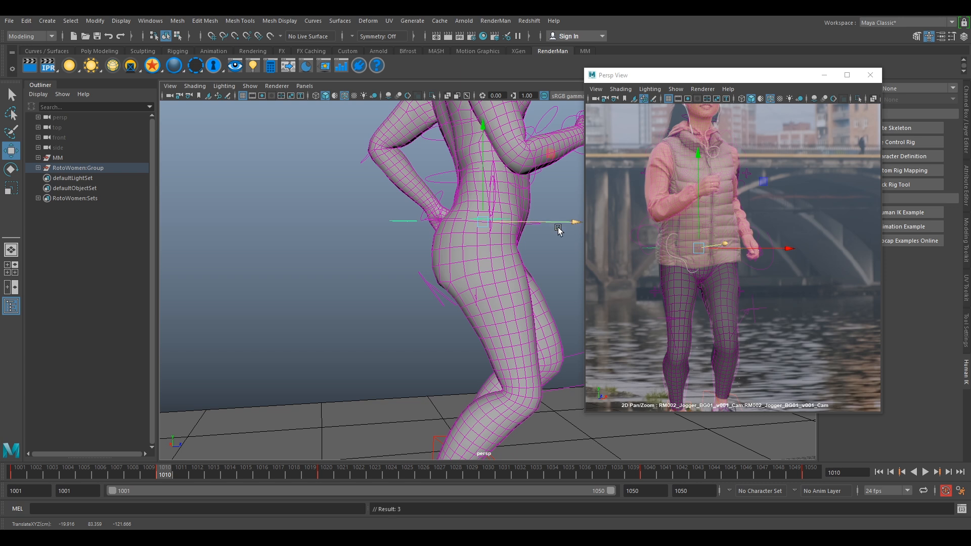
pyautogui.moveTo(700, 248); pyautogui.dragTo(700, 250)
# Rotate the head control to about -5, 2, -8 degrees to match the jogger's head tilt, and key it at frame 1010.
pyautogui.scroll(-2, 736, 244)
pyautogui.moveTo(739, 242); pyautogui.dragTo(730, 267, button='middle')
pyautogui.scroll(3, 749, 217)
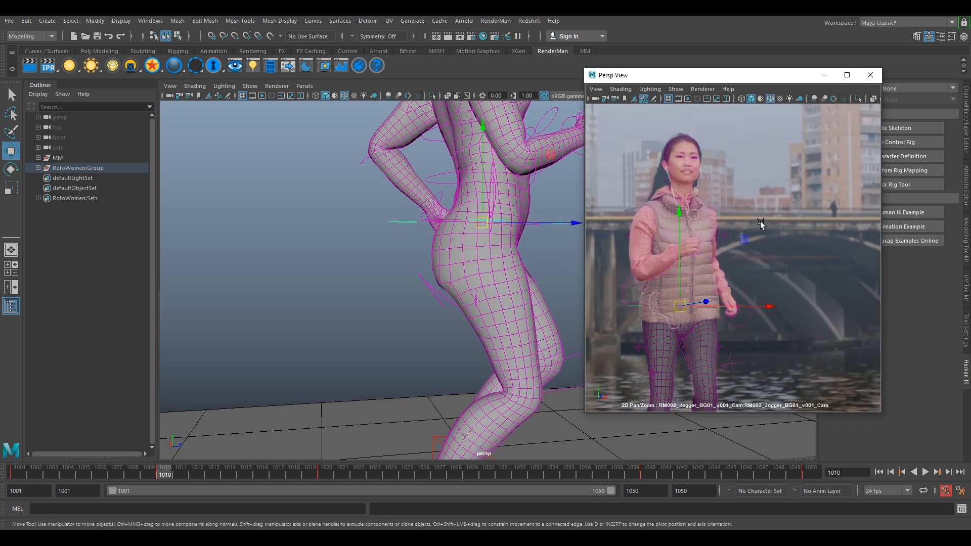
pyautogui.scroll(-3, 707, 158)
pyautogui.scroll(4, 697, 169)
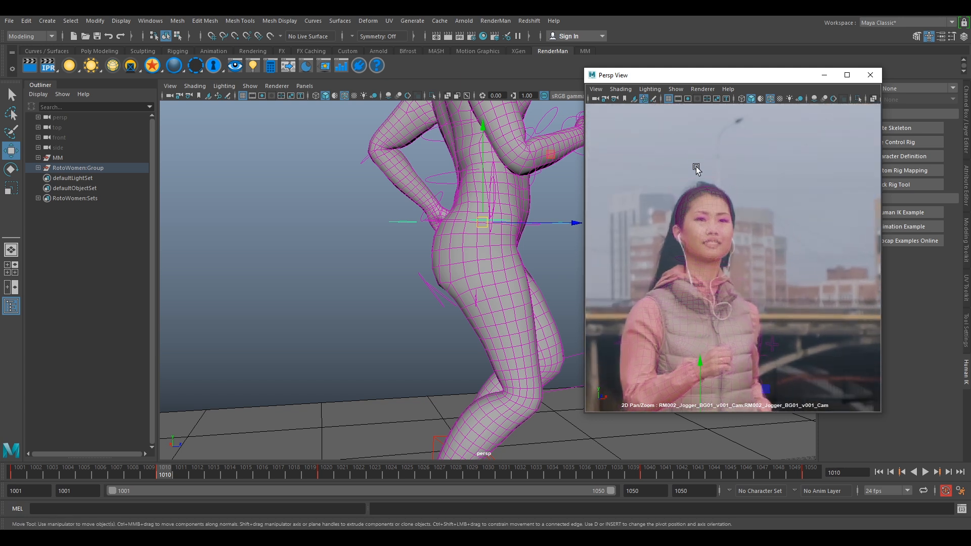
pyautogui.press('e')
pyautogui.moveTo(691, 226); pyautogui.dragTo(687, 235)
pyautogui.press('s')
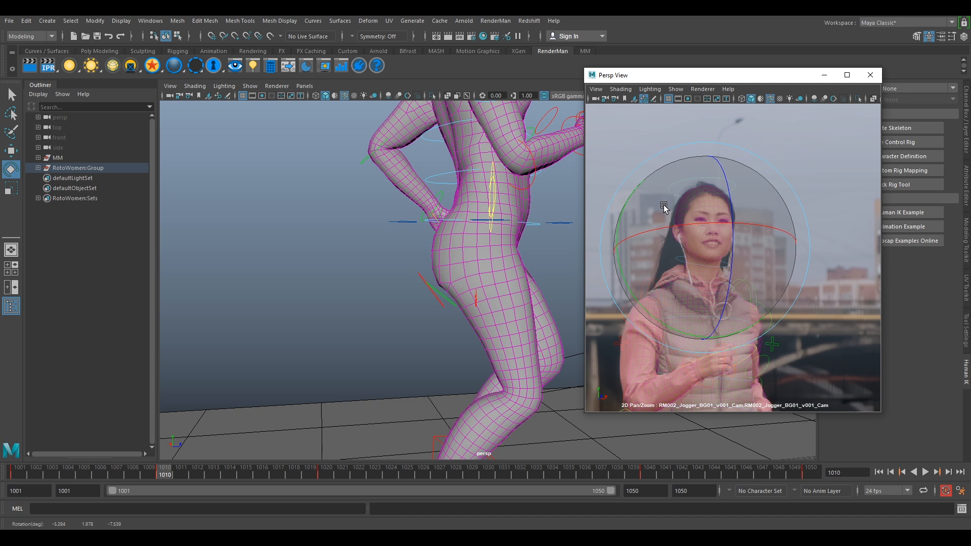
pyautogui.scroll(-3, 742, 213)
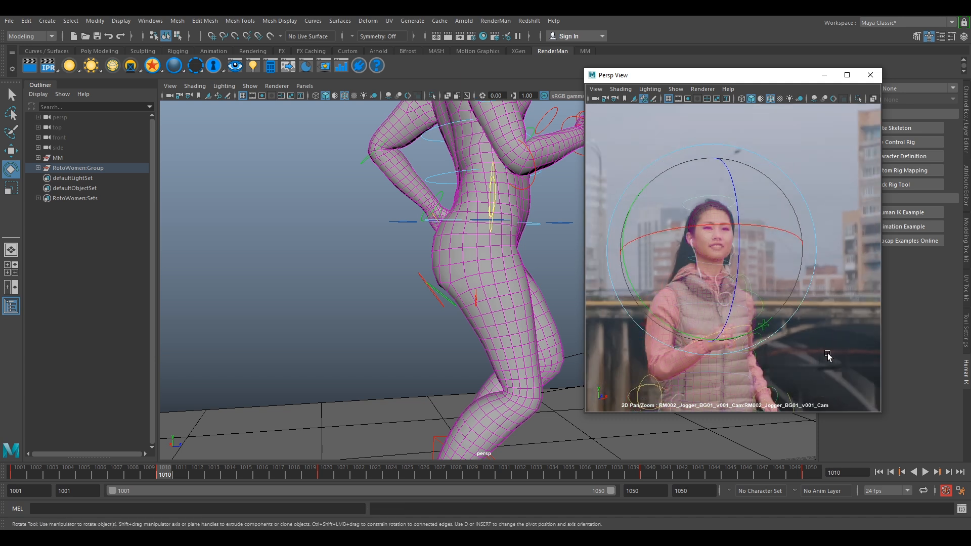
pyautogui.scroll(3, 777, 204)
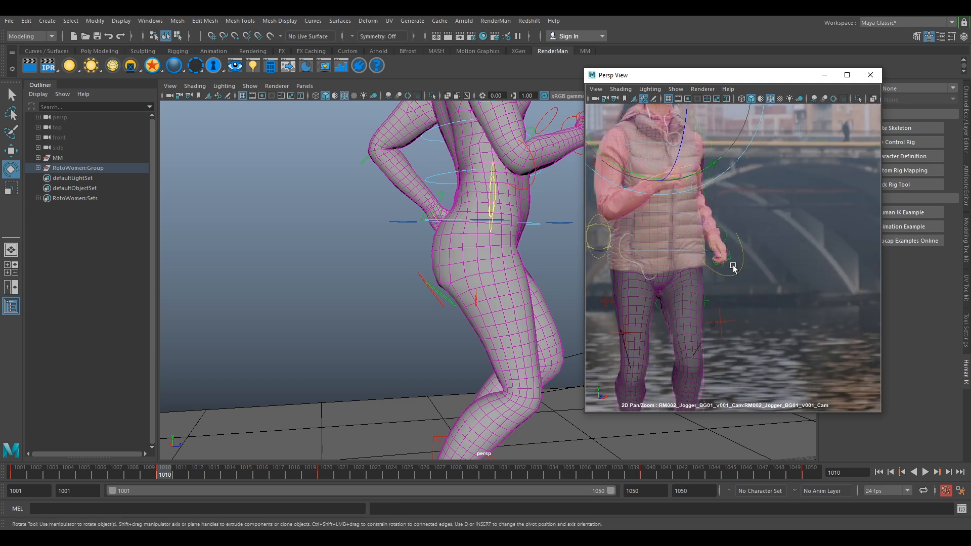
# Nudge the left foot control onto the jogger's shoe and shift the left knee pole control slightly at frame 1010.
pyautogui.scroll(-3, 746, 283)
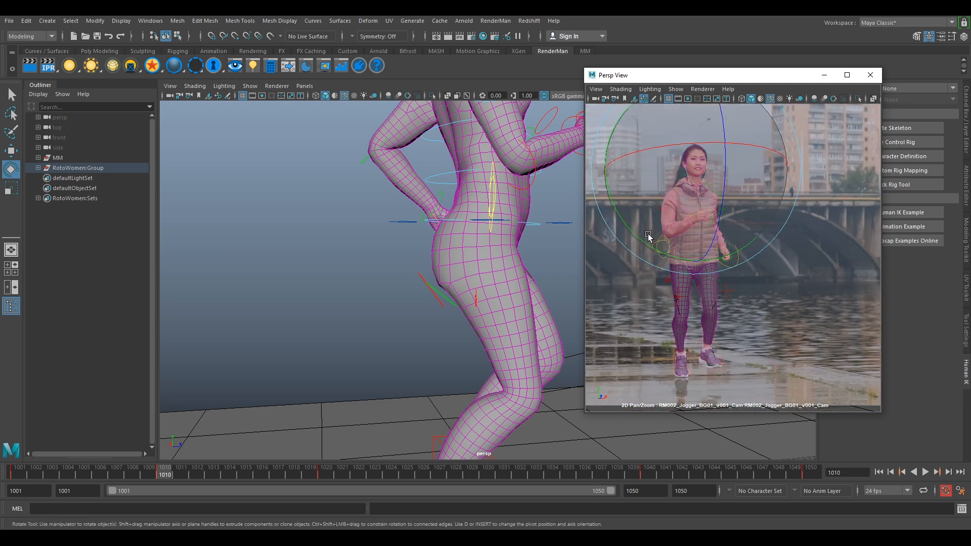
pyautogui.scroll(5, 732, 360)
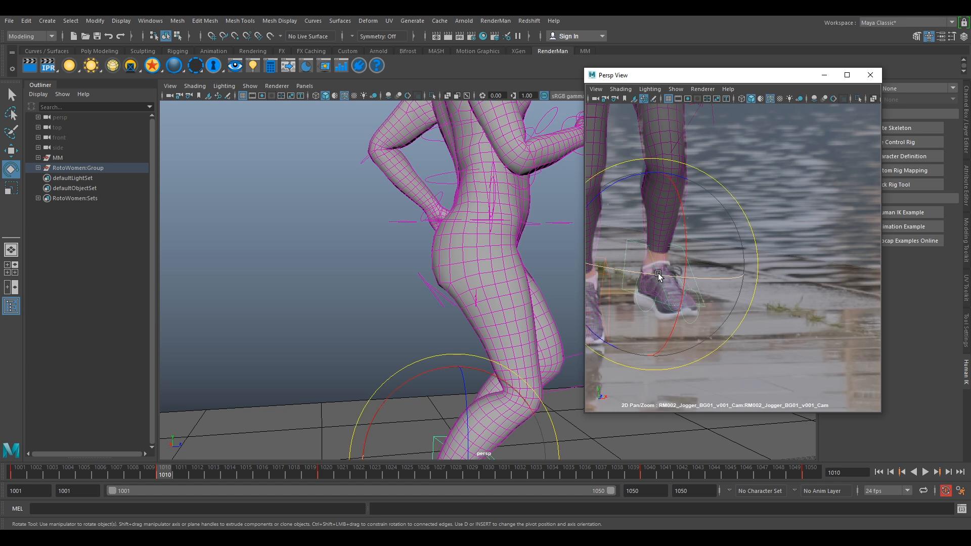
pyautogui.press('w')
pyautogui.click(653, 268)
pyautogui.moveTo(653, 268); pyautogui.dragTo(656, 269)
pyautogui.keyDown('alt'); pyautogui.moveTo(693, 141); pyautogui.dragTo(719, 245, button='middle'); pyautogui.keyUp('alt')
pyautogui.click(718, 221)
pyautogui.moveTo(716, 223); pyautogui.dragTo(710, 224)
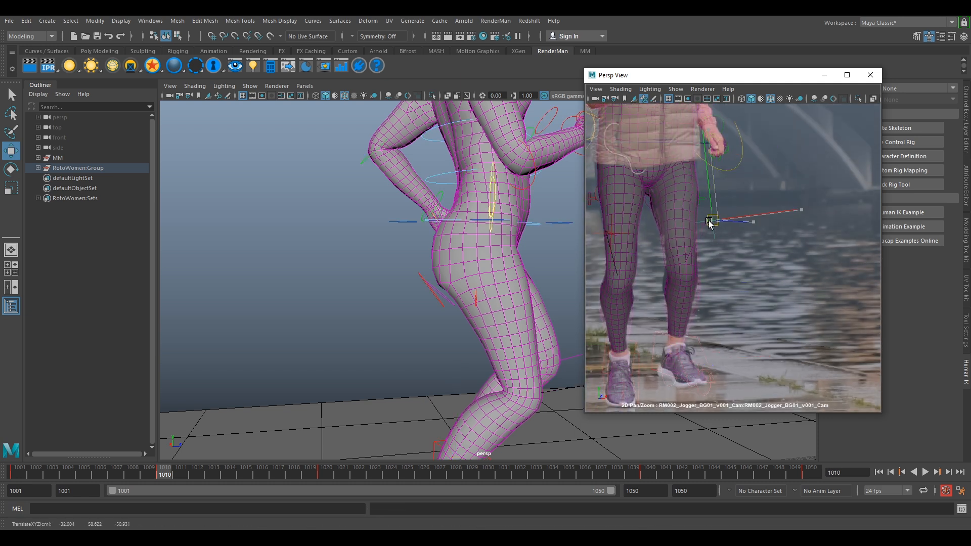
# Rotate the hips control to about 0, -6, 0 degrees and move it to about -20, 84, -122 at frame 1010.
pyautogui.moveTo(773, 226); pyautogui.dragTo(739, 213, button='right')
pyautogui.moveTo(738, 213); pyautogui.dragTo(754, 264, button='middle')
pyautogui.click(626, 217)
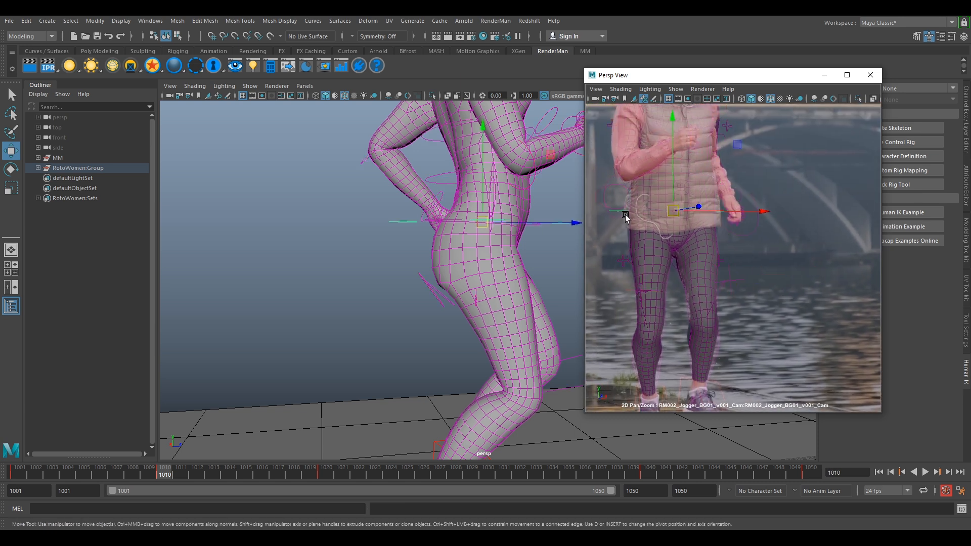
pyautogui.moveTo(659, 212); pyautogui.dragTo(671, 212)
pyautogui.press('e')
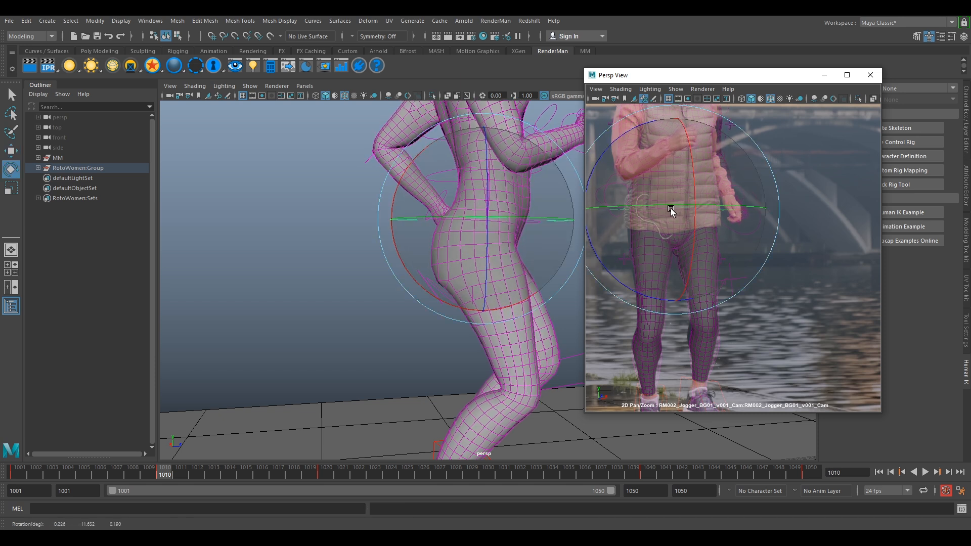
pyautogui.moveTo(665, 252); pyautogui.dragTo(666, 252)
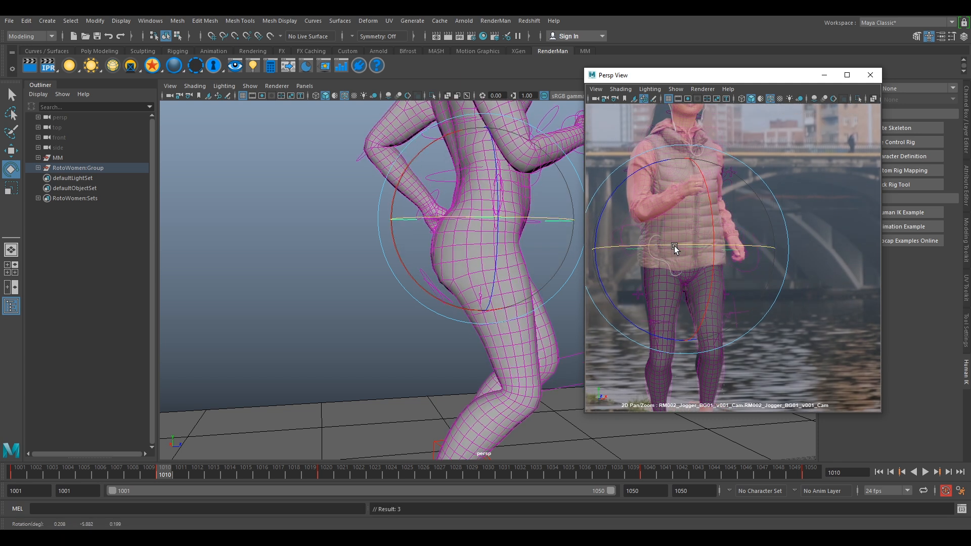
pyautogui.press('w')
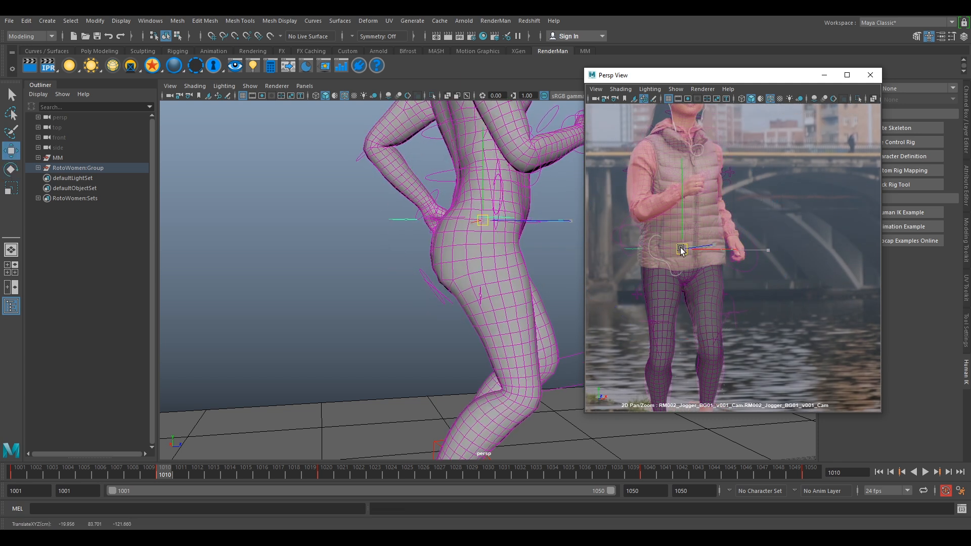
# Refit the left leg at frame 1010 by moving the knee pole control to about -31, 58, -51 and nudging the foot control.
pyautogui.click(738, 315)
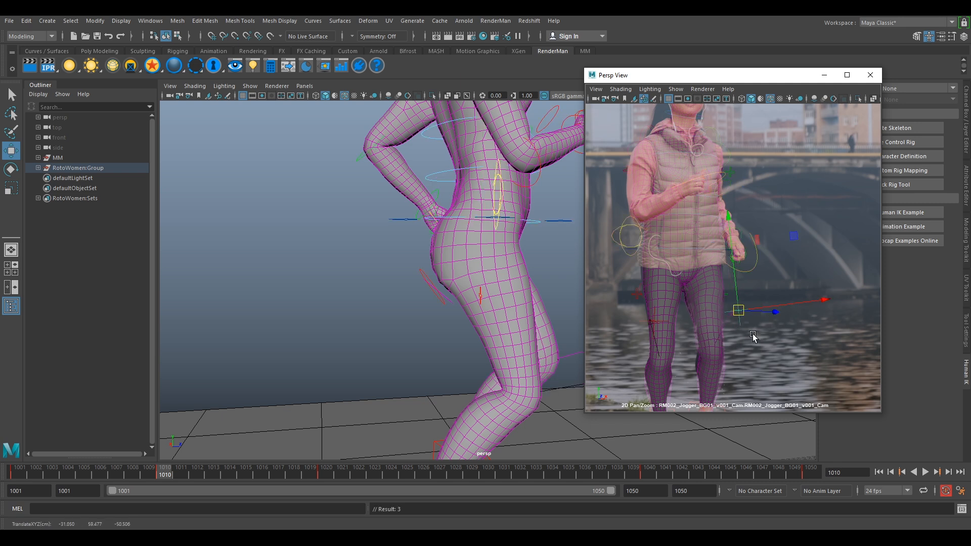
pyautogui.scroll(-3, 753, 337)
pyautogui.click(730, 367)
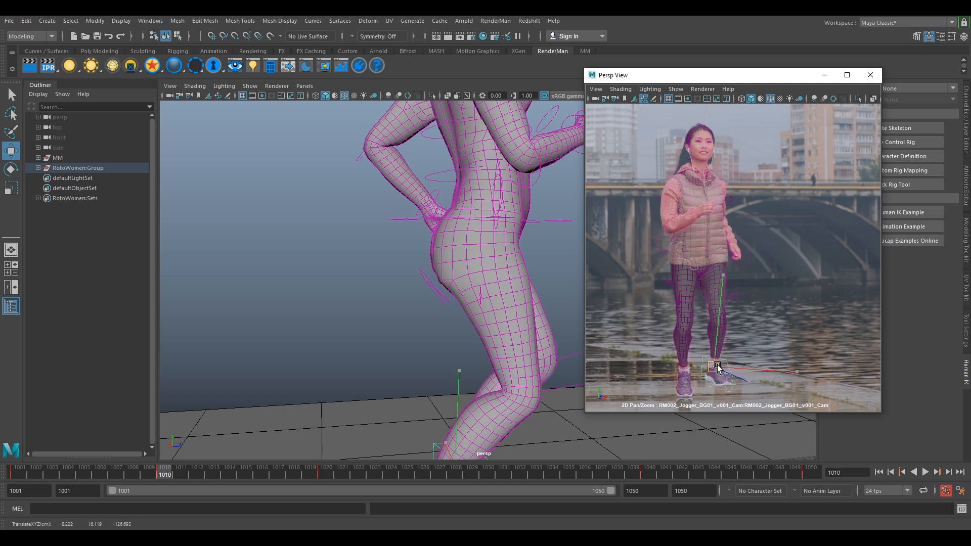
pyautogui.click(805, 345)
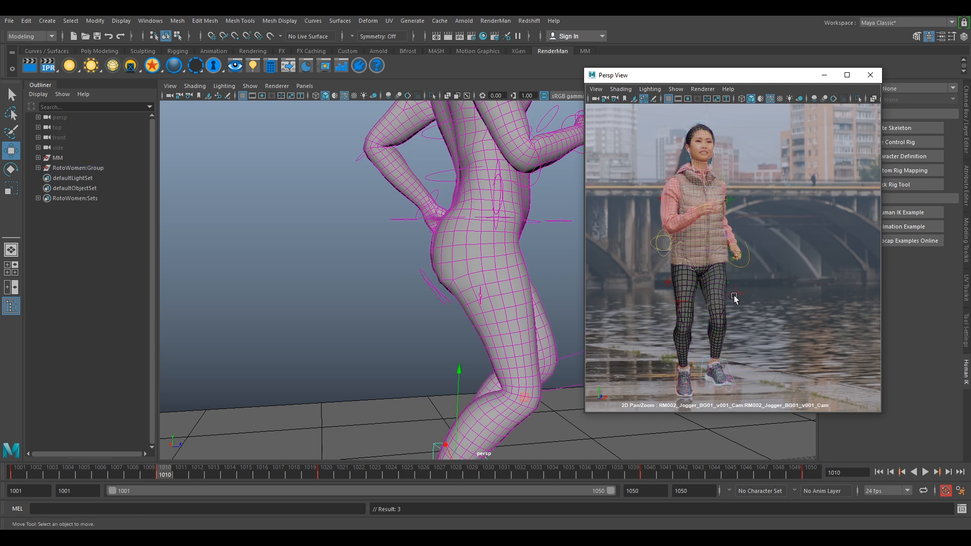
# Play the animation and flip between the keyed frames to check the rig's motion against the jogger.
pyautogui.moveTo(729, 361); pyautogui.dragTo(787, 292, button='right')
pyautogui.press(',')
pyautogui.press('.')
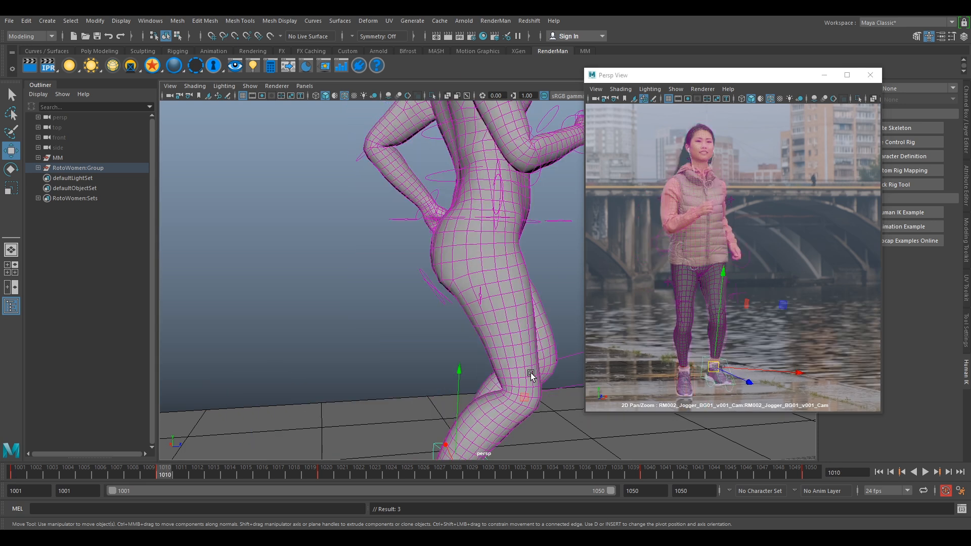
pyautogui.press(',')
pyautogui.press('.')
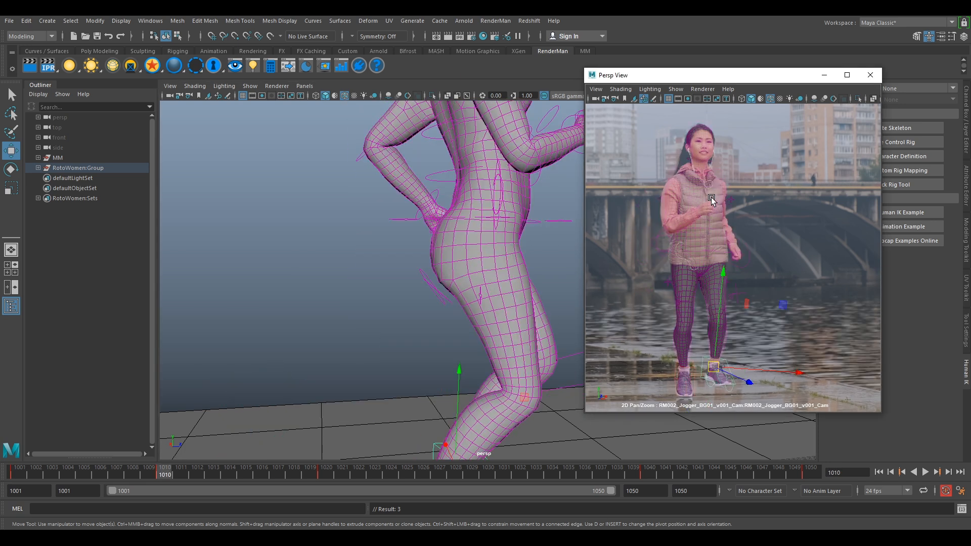
pyautogui.press(',')
pyautogui.press('.')
pyautogui.press('f')
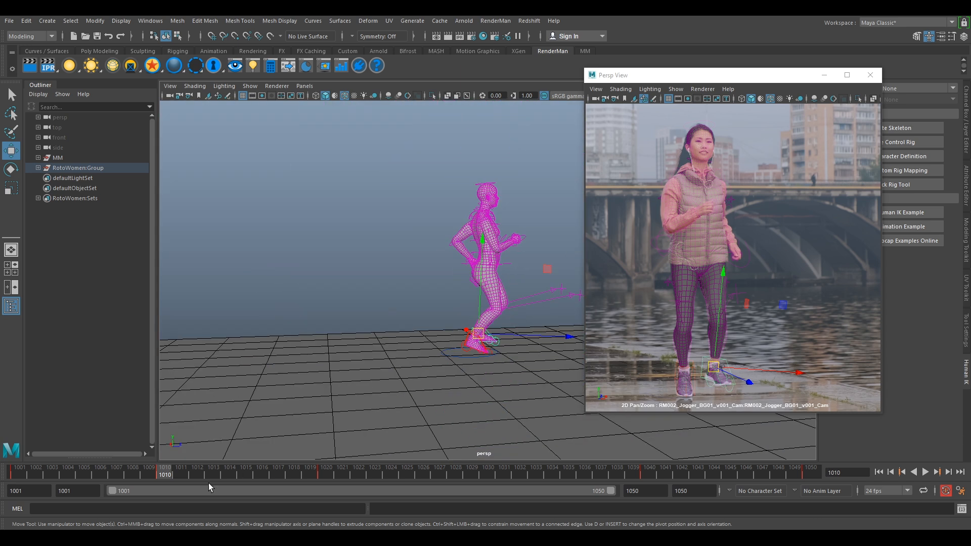
pyautogui.hotkey('alt', 'v')
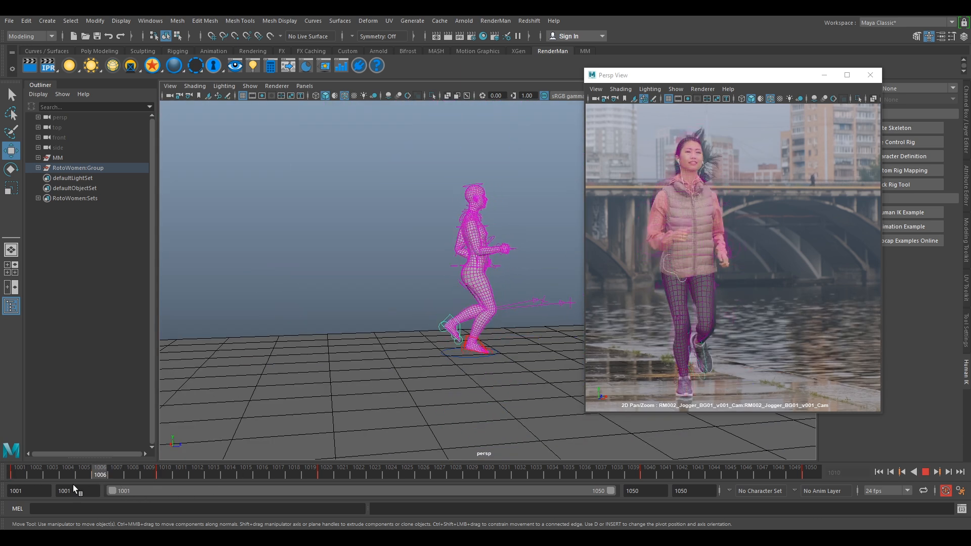
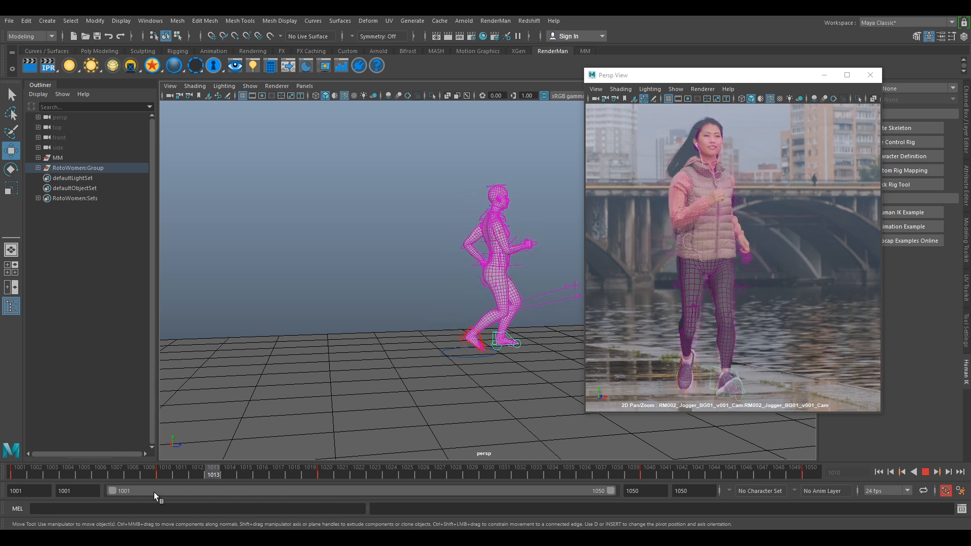
pyautogui.hotkey('alt', 'v')
pyautogui.hotkey('alt', 'shift', 'v')
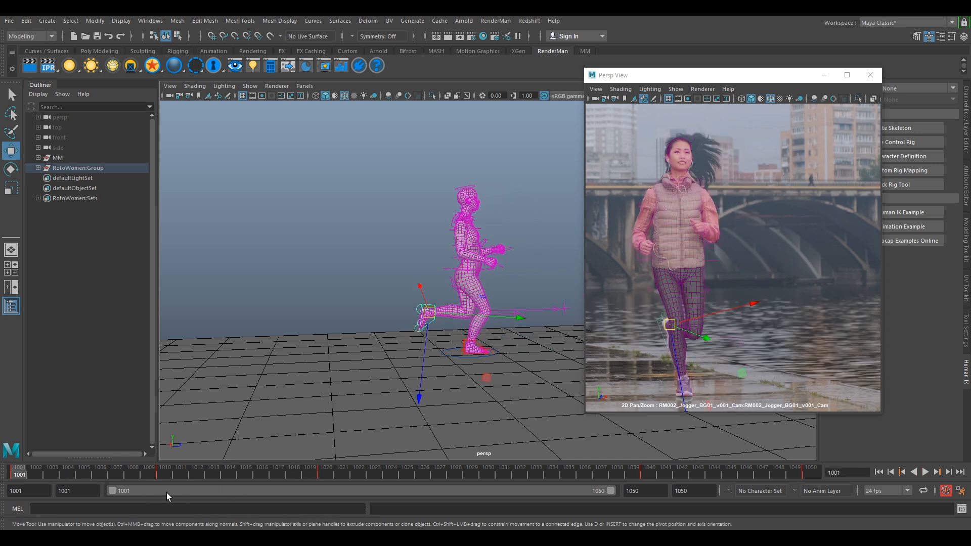
pyautogui.press('.')
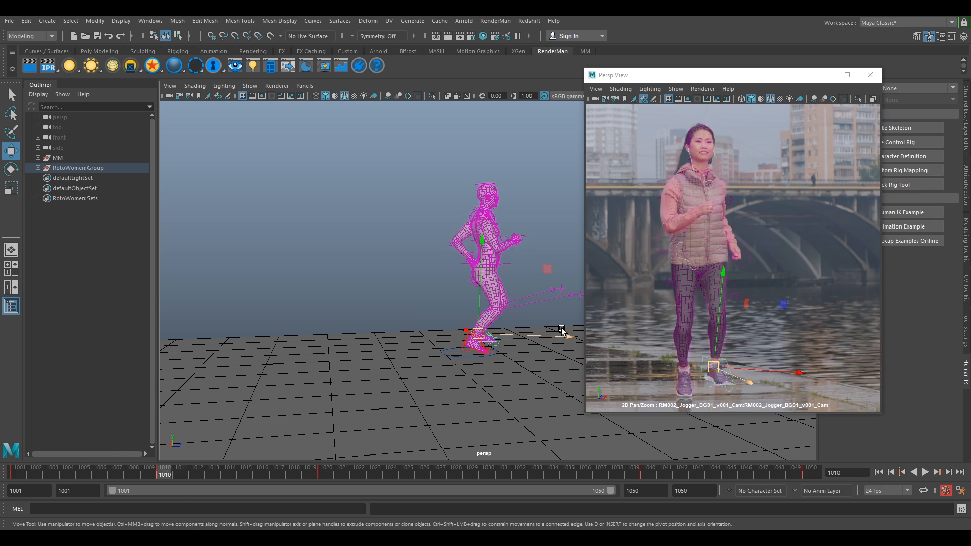
pyautogui.press('.')
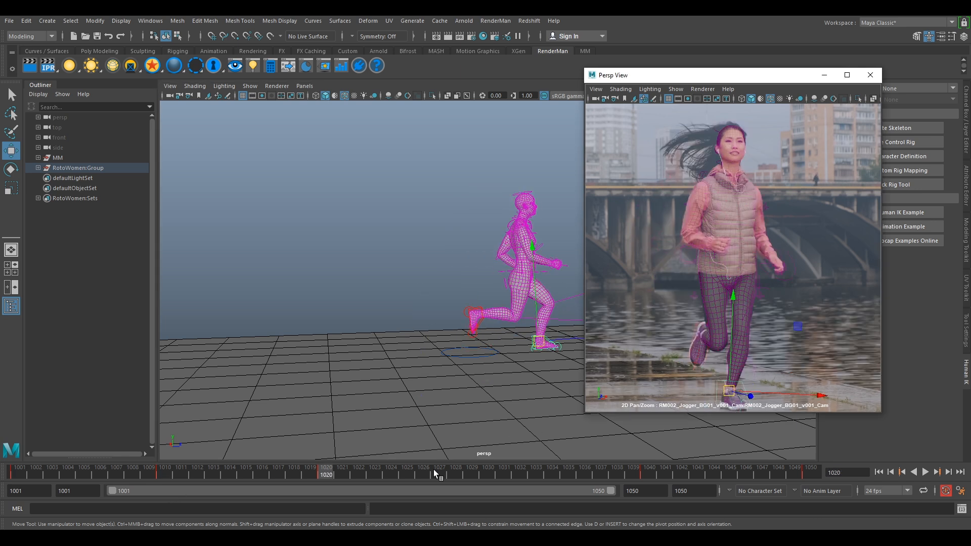
pyautogui.press(',')
pyautogui.press(',')
pyautogui.press('.')
pyautogui.press('.')
# At frame 1030, move the hips control to about -16, 84, -60 to match the jogger's pelvis.
pyautogui.moveTo(381, 473); pyautogui.dragTo(481, 475)
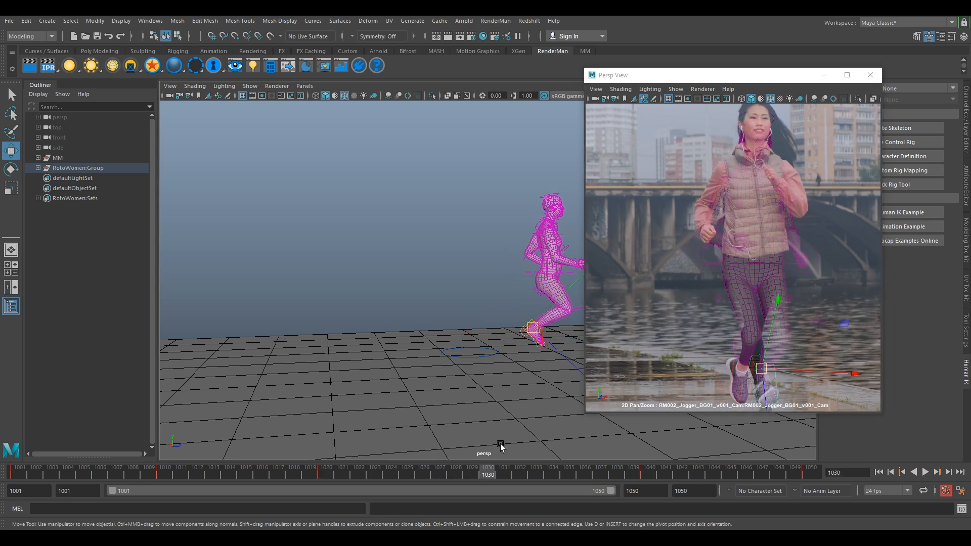
pyautogui.click(529, 272)
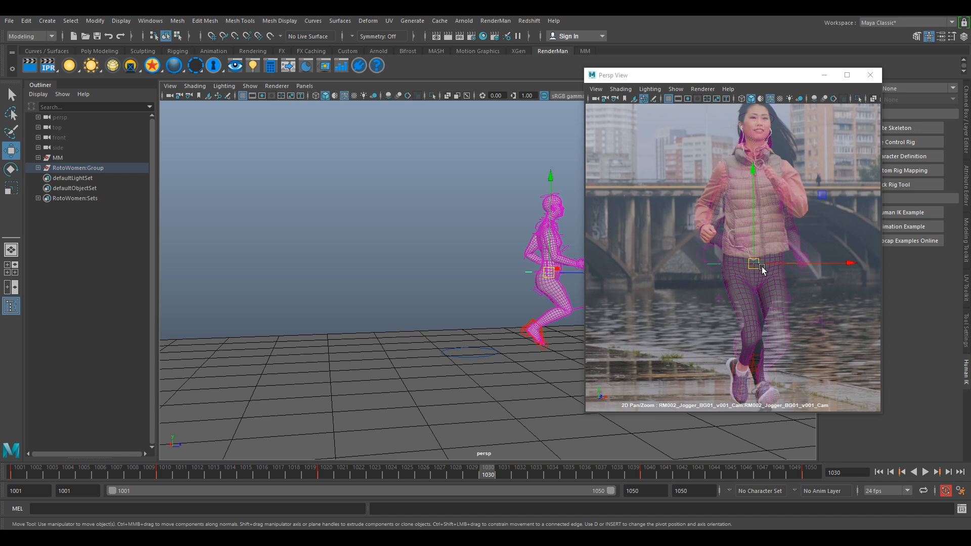
pyautogui.moveTo(757, 265); pyautogui.dragTo(757, 241)
pyautogui.scroll(-2, 768, 250)
pyautogui.moveTo(768, 249); pyautogui.dragTo(766, 283, button='middle')
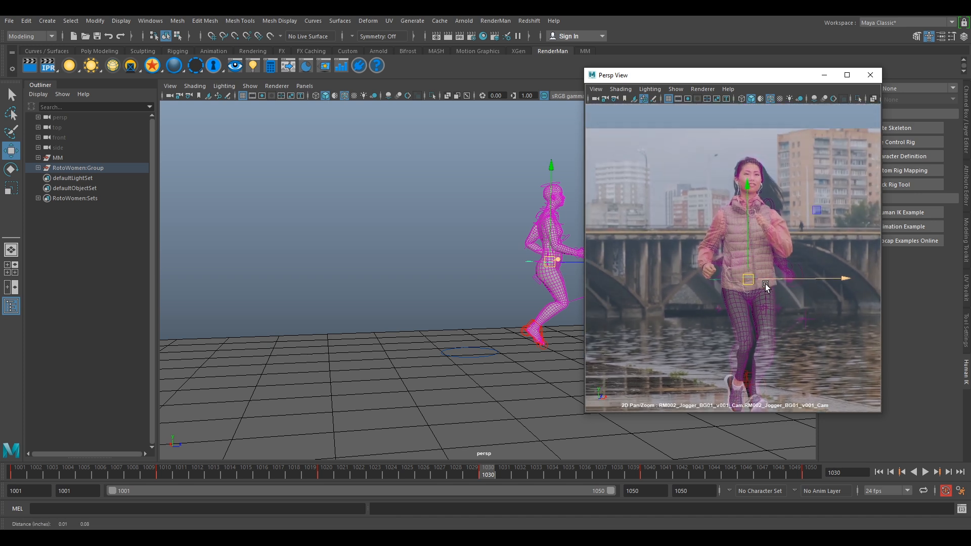
pyautogui.scroll(3, 767, 284)
pyautogui.moveTo(752, 288); pyautogui.dragTo(752, 287)
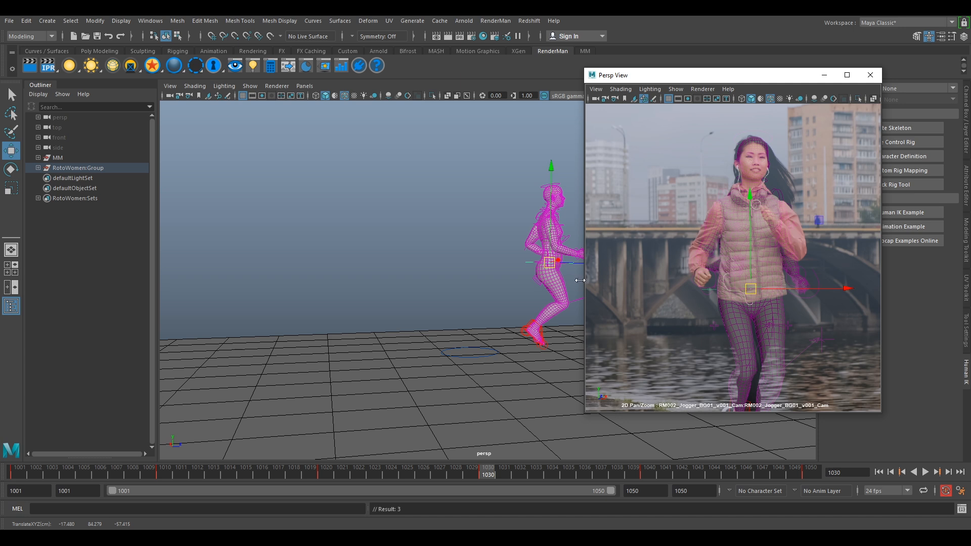
pyautogui.keyDown('alt'); pyautogui.moveTo(569, 223); pyautogui.dragTo(479, 223, button='middle'); pyautogui.keyUp('alt')
pyautogui.moveTo(527, 263); pyautogui.dragTo(523, 263)
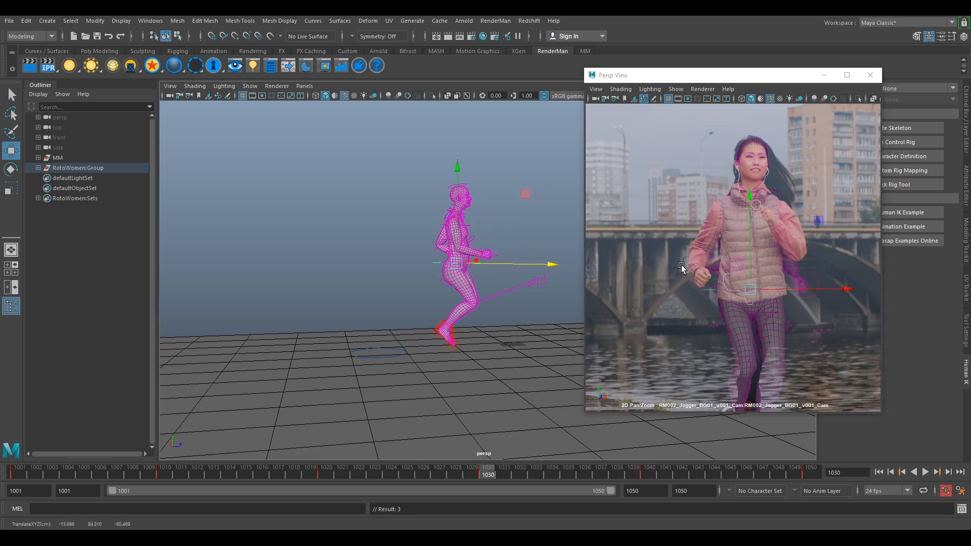
# Rotate the hips control slightly around its Y axis at frame 1030 to match the jogger's pelvis direction.
pyautogui.moveTo(757, 199); pyautogui.dragTo(794, 216, button='right')
pyautogui.moveTo(770, 222); pyautogui.dragTo(730, 232, button='middle')
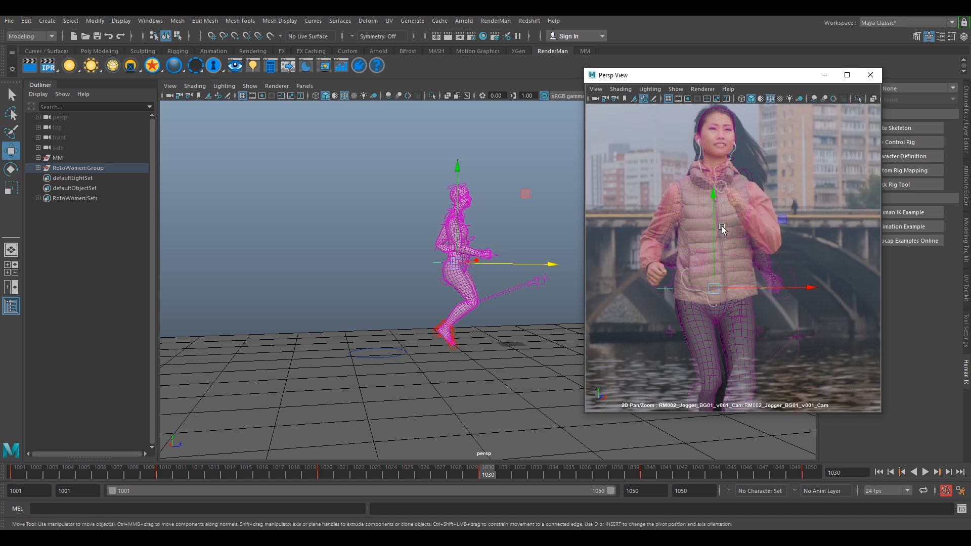
pyautogui.press('e')
pyautogui.moveTo(698, 288); pyautogui.dragTo(694, 286)
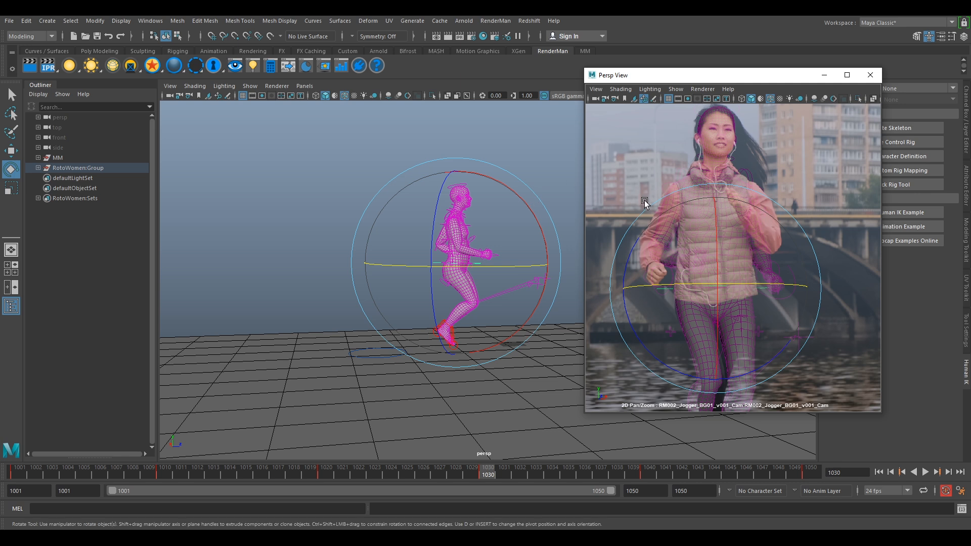
# Move the left foot control forward to about -38, 31, -27 at frame 1030, bringing the left leg in front of the body.
pyautogui.moveTo(760, 285); pyautogui.dragTo(759, 135, button='middle')
pyautogui.moveTo(718, 349); pyautogui.dragTo(752, 368, button='right')
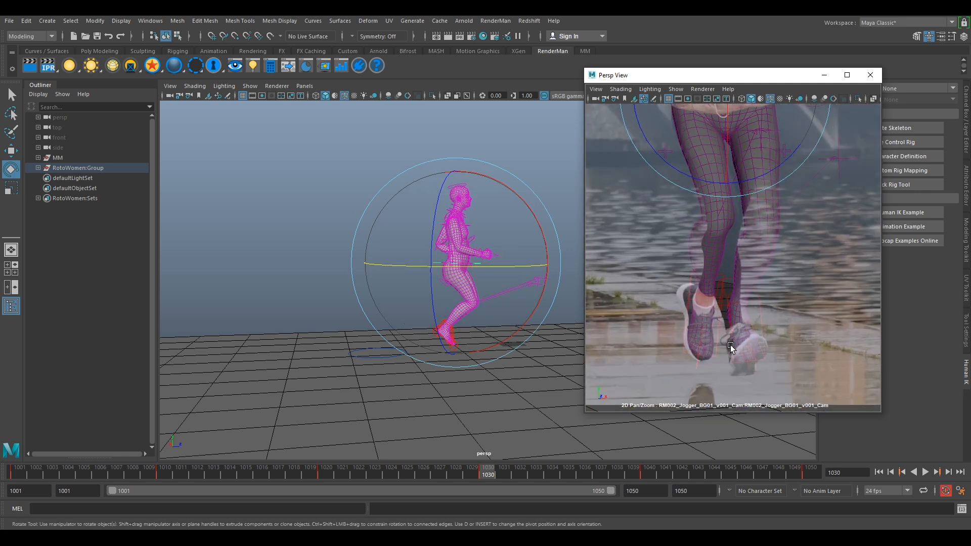
pyautogui.click(723, 278)
pyautogui.press('w')
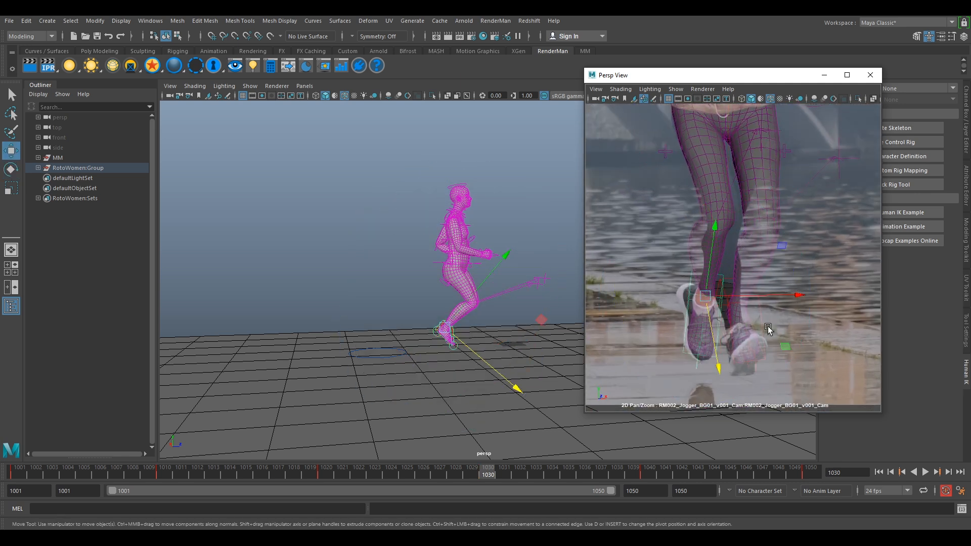
pyautogui.moveTo(717, 345); pyautogui.dragTo(723, 356)
pyautogui.keyDown('alt'); pyautogui.moveTo(458, 295); pyautogui.dragTo(510, 325); pyautogui.keyUp('alt')
pyautogui.click(475, 326)
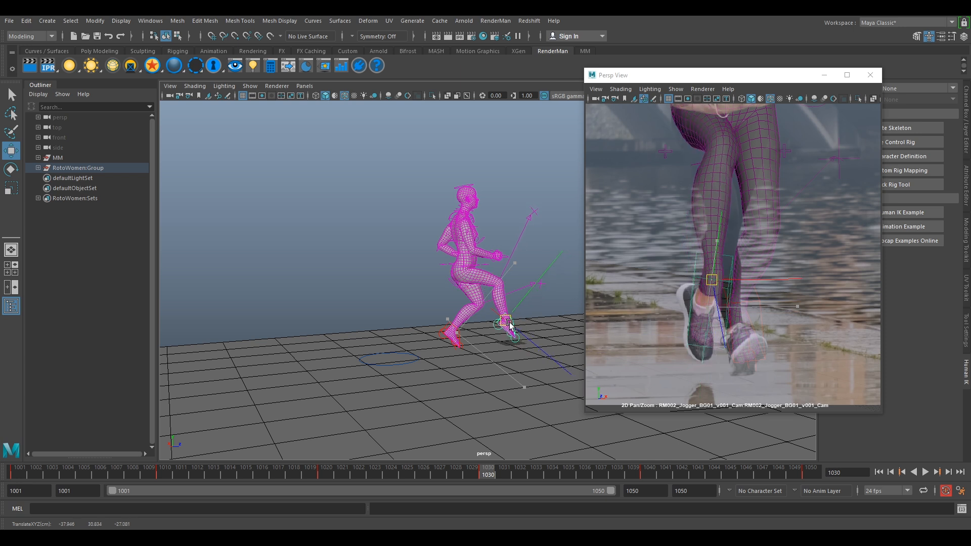
# Rotate the left foot control toe-up and lower it onto the jogger's left shoe at about -30, 13, -26.
pyautogui.press('e')
pyautogui.moveTo(461, 256); pyautogui.dragTo(411, 361)
pyautogui.press('w')
pyautogui.moveTo(711, 280); pyautogui.dragTo(739, 330)
pyautogui.keyDown('alt'); pyautogui.moveTo(508, 288); pyautogui.dragTo(499, 297); pyautogui.keyUp('alt')
pyautogui.keyDown('alt'); pyautogui.moveTo(499, 297); pyautogui.dragTo(445, 255, button='middle'); pyautogui.keyUp('alt')
pyautogui.keyDown('alt'); pyautogui.moveTo(446, 255); pyautogui.dragTo(492, 246, button='right'); pyautogui.keyUp('alt')
pyautogui.moveTo(383, 277); pyautogui.dragTo(391, 285)
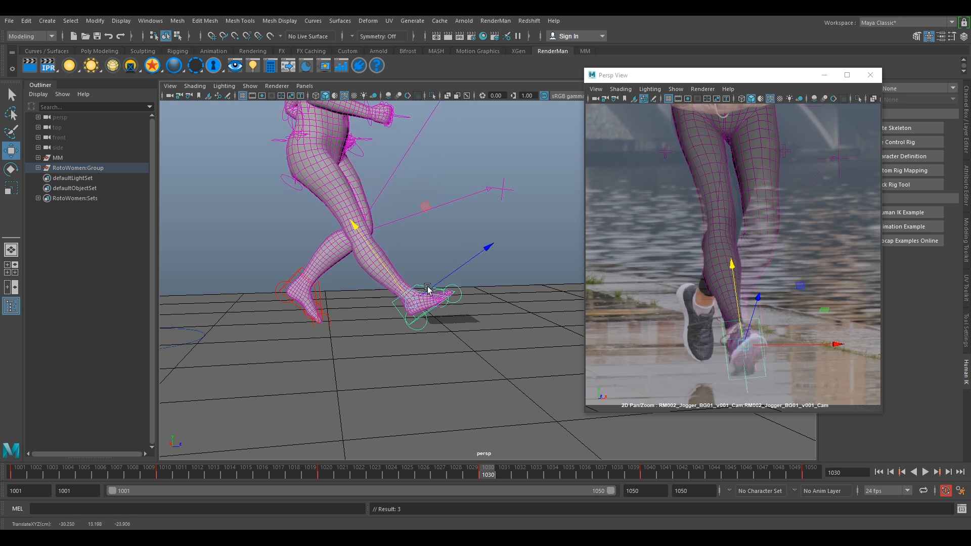
# Shift the left foot control slightly upward along its Y axis at frame 1030.
pyautogui.press('\\')
pyautogui.press('\\')
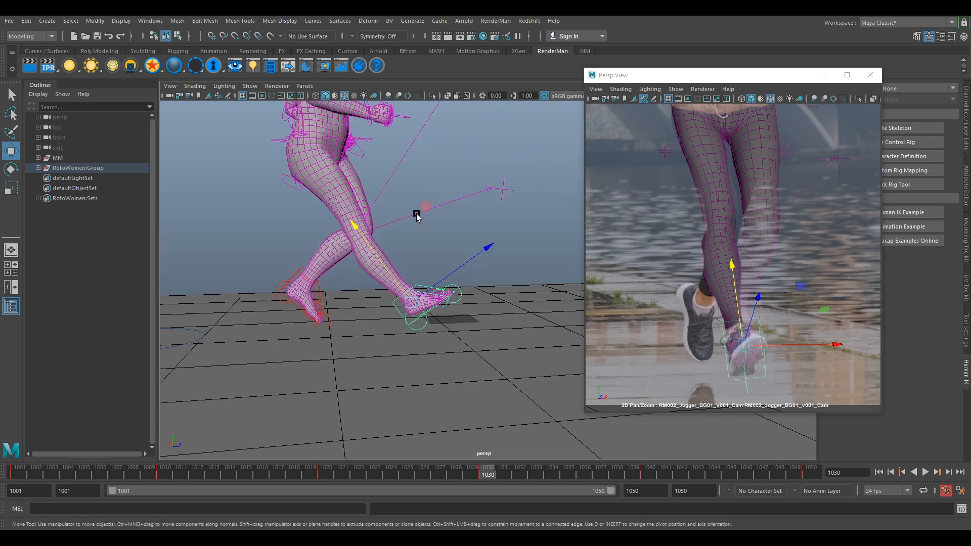
pyautogui.keyDown('alt'); pyautogui.moveTo(416, 213); pyautogui.dragTo(431, 226, button='right'); pyautogui.keyUp('alt')
pyautogui.keyDown('alt'); pyautogui.moveTo(416, 178); pyautogui.dragTo(425, 221, button='middle'); pyautogui.keyUp('alt')
pyautogui.moveTo(375, 293); pyautogui.dragTo(373, 286)
pyautogui.press('\\')
pyautogui.press('\\')
# Move the hips control slightly forward and down to about -17, 83, -58 at frame 1030.
pyautogui.keyDown('alt'); pyautogui.moveTo(426, 170); pyautogui.dragTo(442, 294, button='middle'); pyautogui.keyUp('alt')
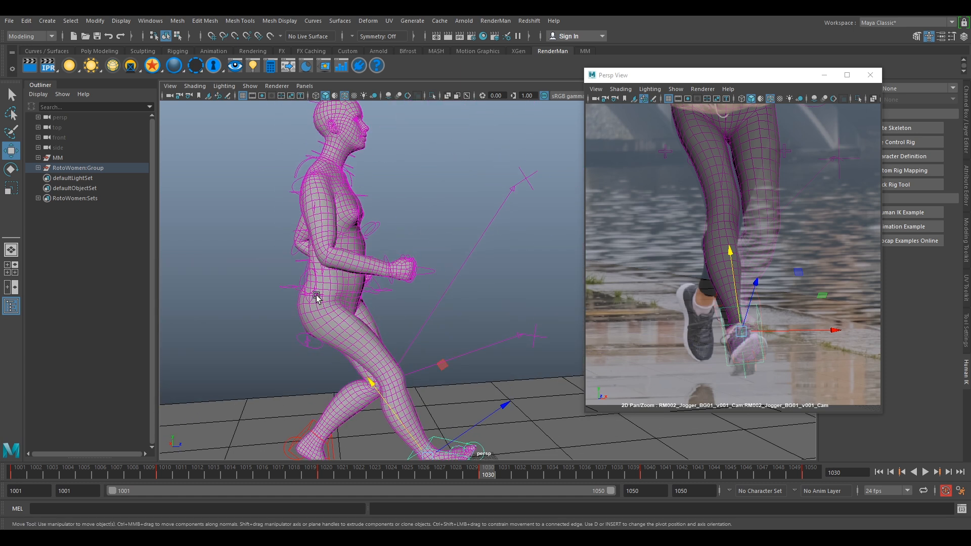
pyautogui.click(281, 287)
pyautogui.moveTo(332, 287); pyautogui.dragTo(338, 291)
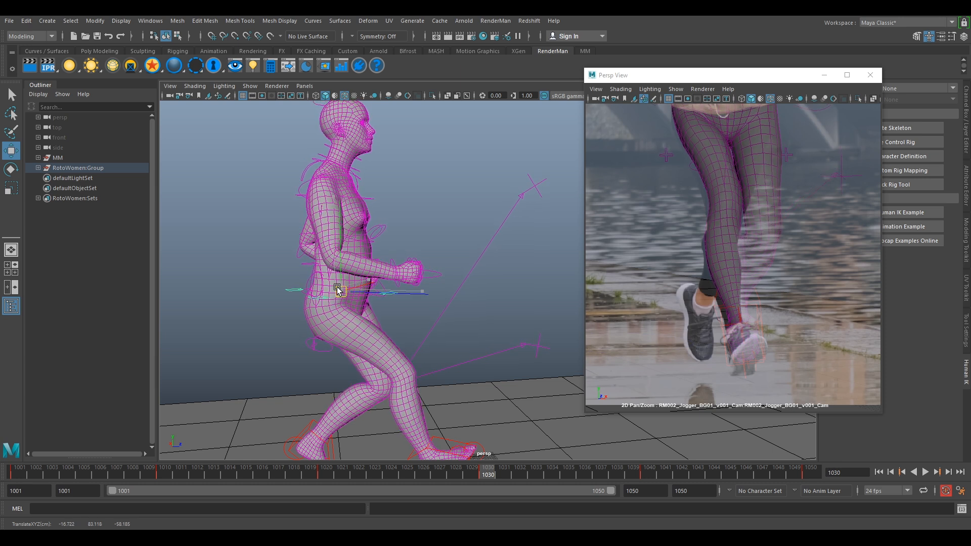
# Reposition the left foot control to about -29, 13, -28 at frame 1030, fitting it to the jogger's left shoe.
pyautogui.keyDown('alt'); pyautogui.moveTo(498, 398); pyautogui.dragTo(499, 286, button='middle'); pyautogui.keyUp('alt')
pyautogui.click(461, 320)
pyautogui.keyDown('alt'); pyautogui.moveTo(765, 314); pyautogui.dragTo(770, 289, button='middle'); pyautogui.keyUp('alt')
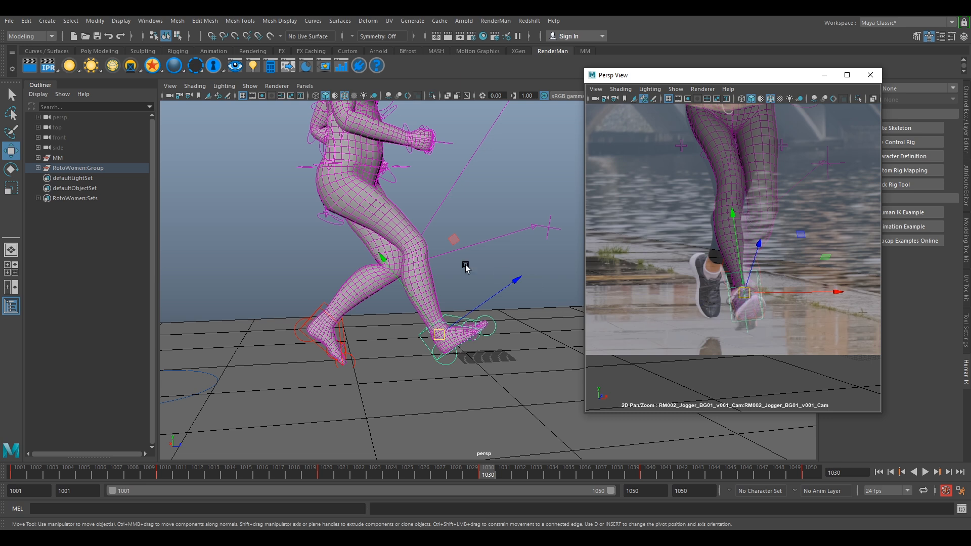
pyautogui.moveTo(450, 331); pyautogui.dragTo(443, 339)
pyautogui.keyDown('alt'); pyautogui.moveTo(443, 339); pyautogui.dragTo(494, 339, button='right'); pyautogui.keyUp('alt')
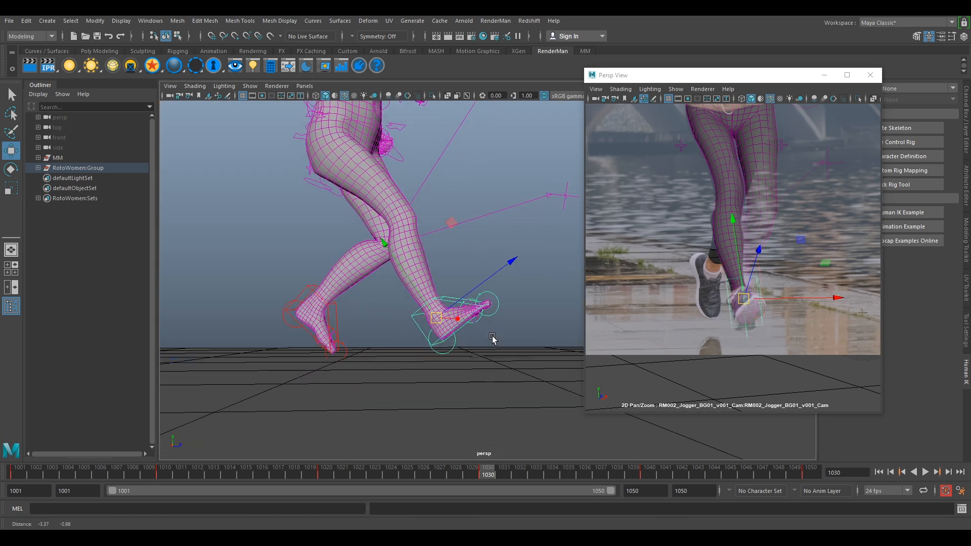
pyautogui.keyDown('alt'); pyautogui.moveTo(493, 339); pyautogui.dragTo(518, 315, button='middle'); pyautogui.keyUp('alt')
pyautogui.moveTo(498, 262); pyautogui.dragTo(495, 268)
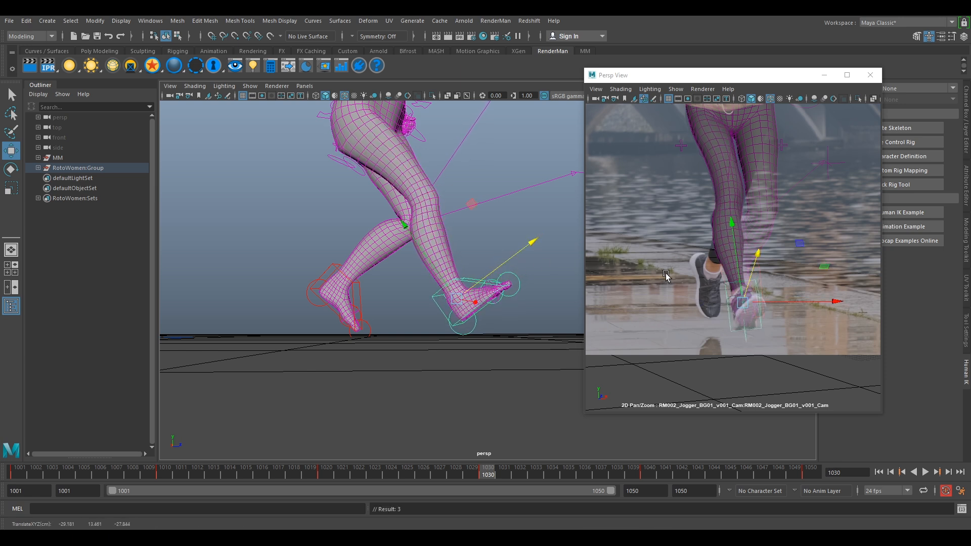
# Rotate the front foot control to about -32, -2, -3 and fit it to the jogger's shoe at about -30, 12, -28.
pyautogui.press('e')
pyautogui.keyDown('alt'); pyautogui.moveTo(749, 303); pyautogui.dragTo(826, 331, button='right'); pyautogui.keyUp('alt')
pyautogui.keyDown('alt'); pyautogui.moveTo(827, 342); pyautogui.dragTo(793, 271, button='middle'); pyautogui.keyUp('alt')
pyautogui.moveTo(710, 270)
pyautogui.mouseDown()
pyautogui.moveTo(718, 261)
pyautogui.moveTo(709, 268)
pyautogui.moveTo(716, 279)
pyautogui.mouseUp()
pyautogui.press('w')
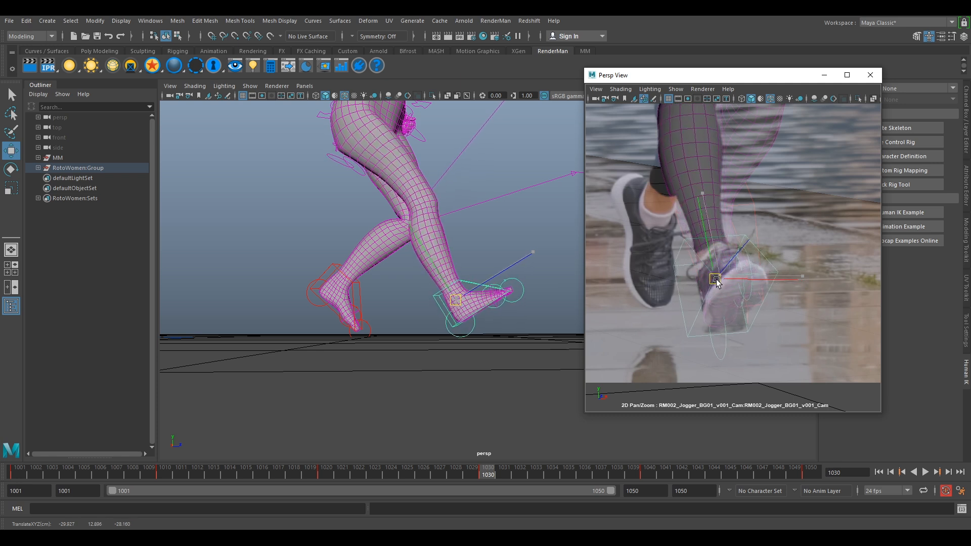
pyautogui.press('e')
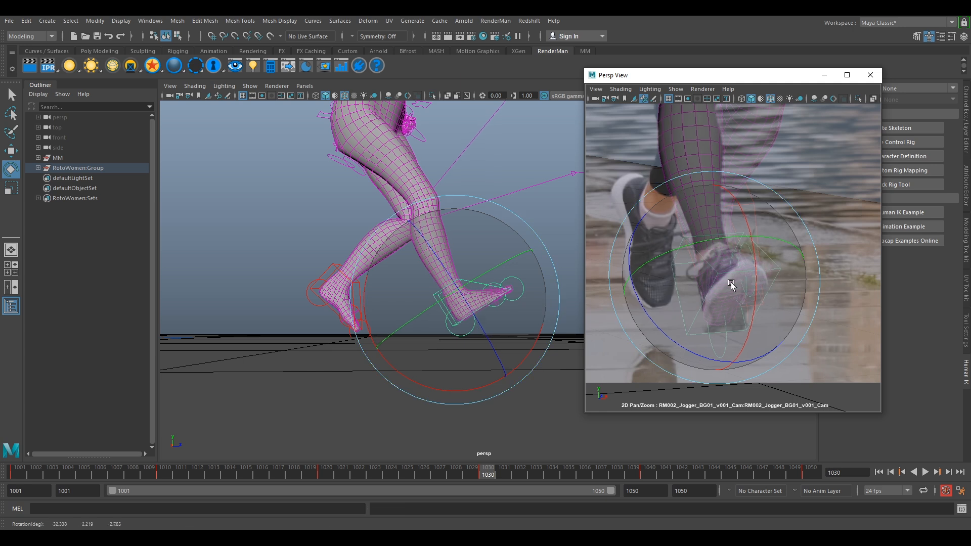
pyautogui.press('w')
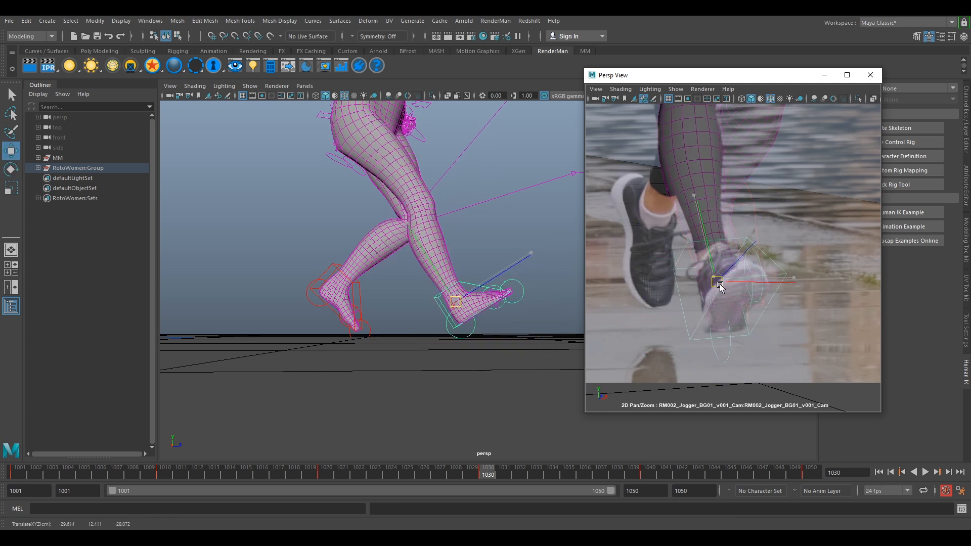
pyautogui.press('e')
pyautogui.scroll(-3, 656, 158)
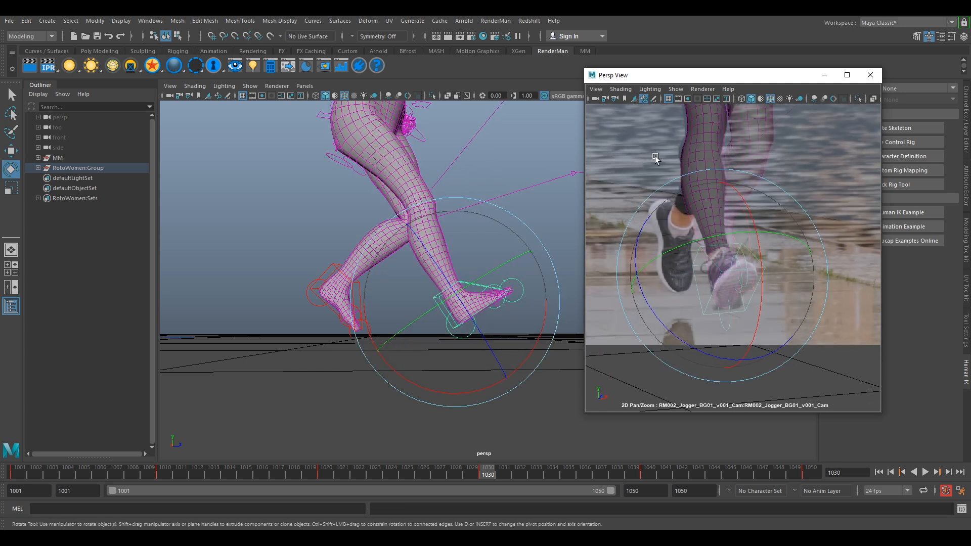
# Lower the raised knee pole control in front of the legs to about -34, 73, 29.
pyautogui.scroll(3, 709, 247)
pyautogui.scroll(4, 742, 288)
pyautogui.keyDown('alt'); pyautogui.moveTo(463, 182); pyautogui.dragTo(428, 189); pyautogui.keyUp('alt')
pyautogui.click(521, 188)
pyautogui.press('w')
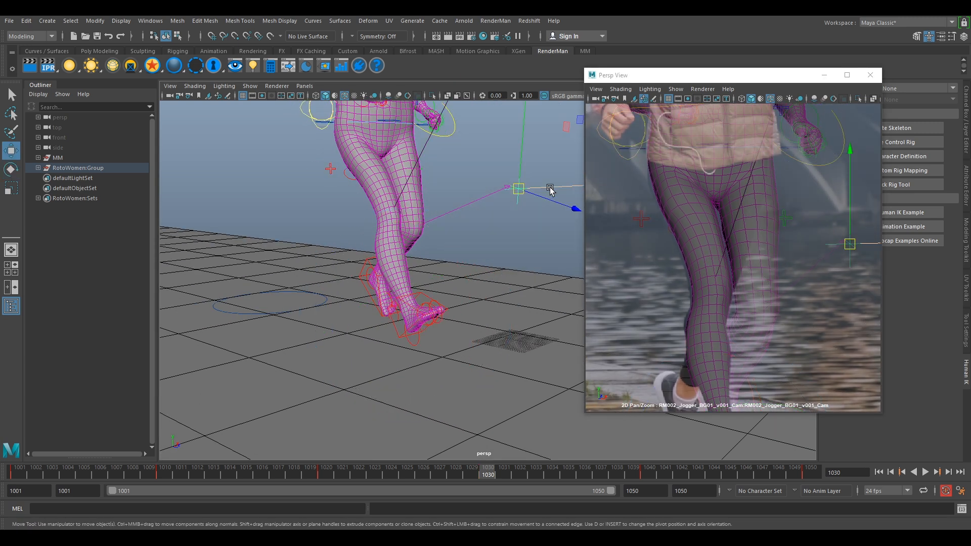
pyautogui.keyDown('alt'); pyautogui.moveTo(477, 175); pyautogui.dragTo(471, 296, button='middle'); pyautogui.keyUp('alt')
pyautogui.click(501, 141)
pyautogui.moveTo(505, 140); pyautogui.dragTo(518, 300)
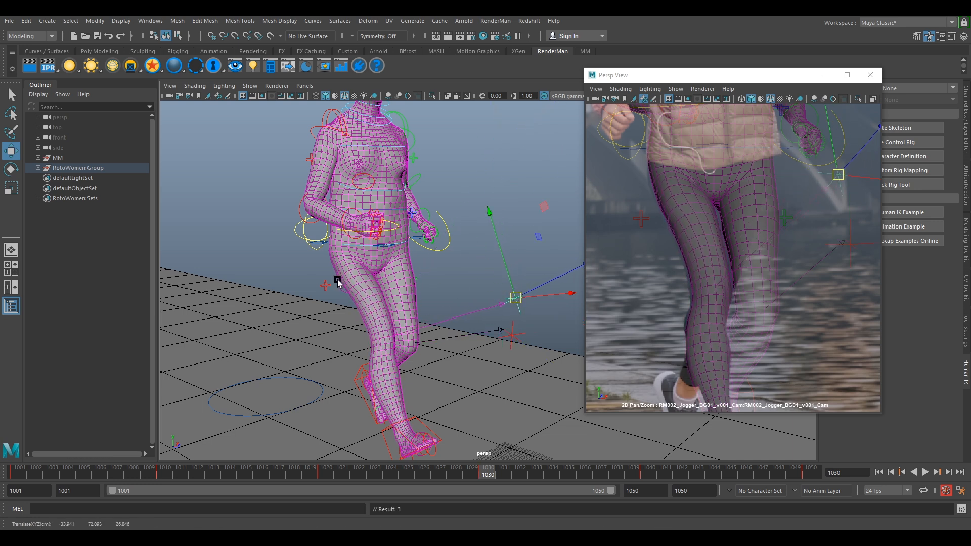
# Pull the trailing foot control back behind the body and rotate it toward the jogger's rear shoe.
pyautogui.keyDown('alt'); pyautogui.moveTo(338, 280); pyautogui.dragTo(436, 290); pyautogui.keyUp('alt')
pyautogui.keyDown('alt'); pyautogui.moveTo(436, 290); pyautogui.dragTo(447, 217, button='middle'); pyautogui.keyUp('alt')
pyautogui.click(388, 279)
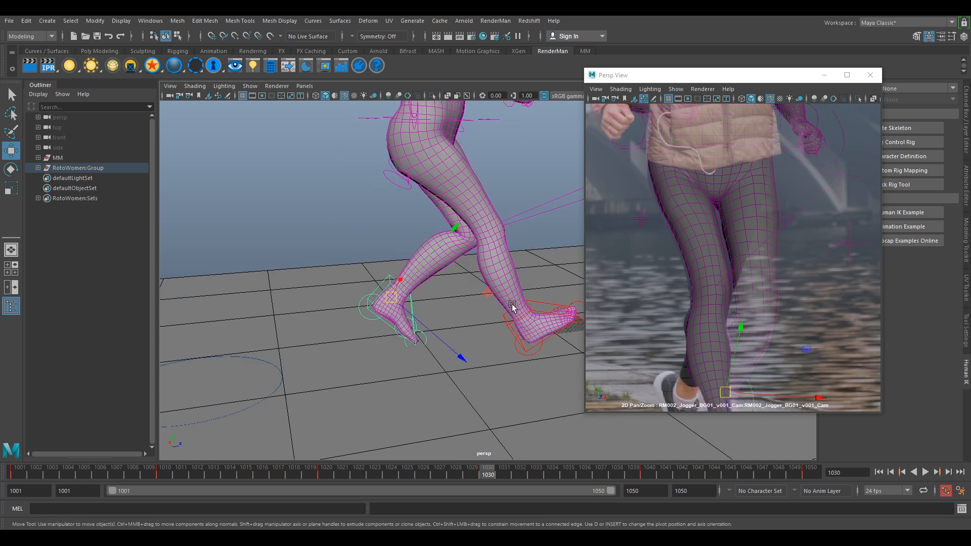
pyautogui.press('\\')
pyautogui.press('\\')
pyautogui.moveTo(731, 257); pyautogui.dragTo(643, 184, button='right')
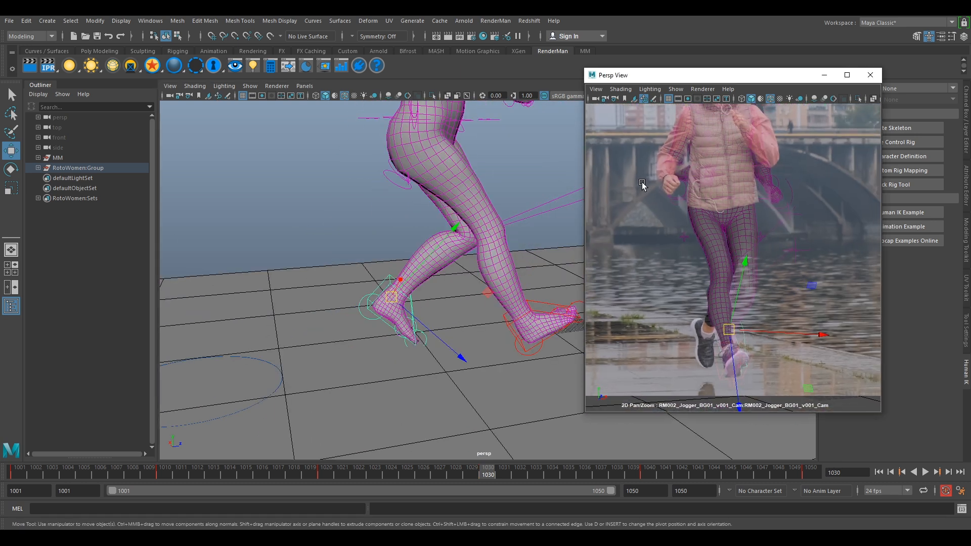
pyautogui.moveTo(424, 261); pyautogui.dragTo(378, 287)
pyautogui.moveTo(386, 353); pyautogui.dragTo(329, 313)
pyautogui.press('e')
pyautogui.moveTo(759, 327); pyautogui.dragTo(730, 350)
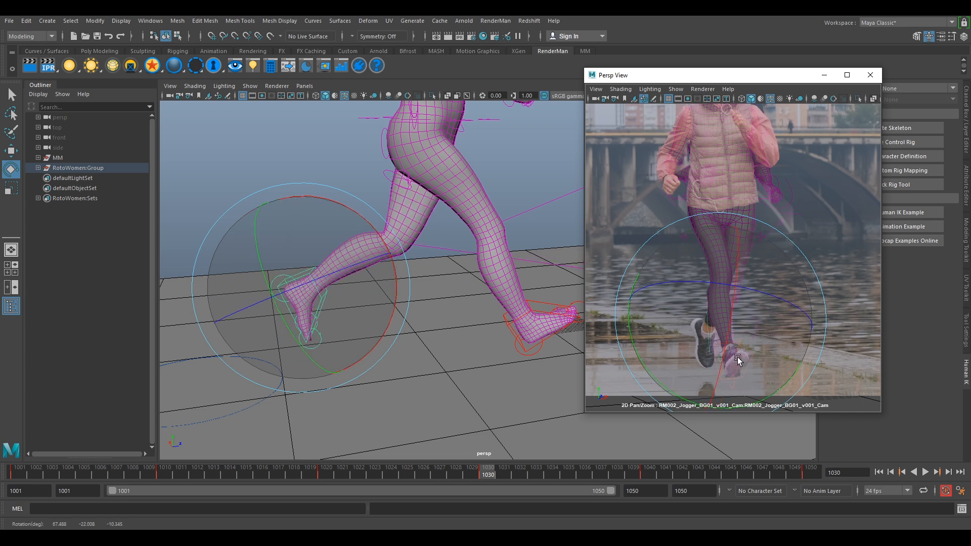
# Reposition the trailing foot control so the ankle sits over the jogger's rear ankle at frame 1030.
pyautogui.press('w')
pyautogui.moveTo(719, 317); pyautogui.dragTo(705, 326)
pyautogui.keyDown('alt'); pyautogui.moveTo(411, 317); pyautogui.dragTo(384, 283); pyautogui.keyUp('alt')
pyautogui.moveTo(404, 238); pyautogui.dragTo(436, 247)
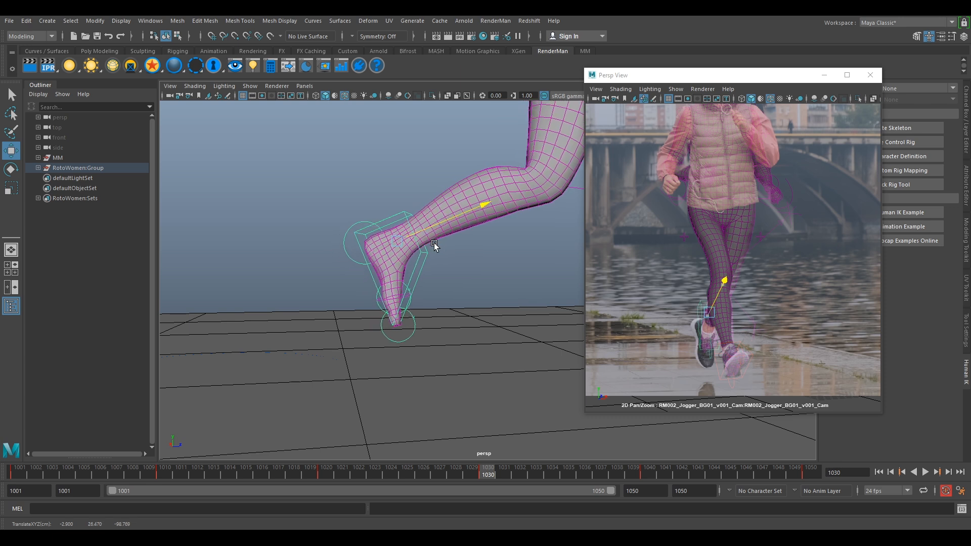
pyautogui.moveTo(708, 315); pyautogui.dragTo(732, 310)
# Rotate the trailing foot control to about 54, -9, -6 to match the angle of the rear shoe.
pyautogui.press('e')
pyautogui.moveTo(746, 329); pyautogui.dragTo(757, 346, button='right')
pyautogui.moveTo(758, 346); pyautogui.dragTo(756, 228, button='middle')
pyautogui.moveTo(757, 227)
pyautogui.mouseDown()
pyautogui.moveTo(721, 254)
pyautogui.moveTo(680, 254)
pyautogui.moveTo(699, 249)
pyautogui.moveTo(701, 278)
pyautogui.moveTo(734, 262)
pyautogui.moveTo(745, 227)
pyautogui.moveTo(748, 236)
pyautogui.mouseUp()
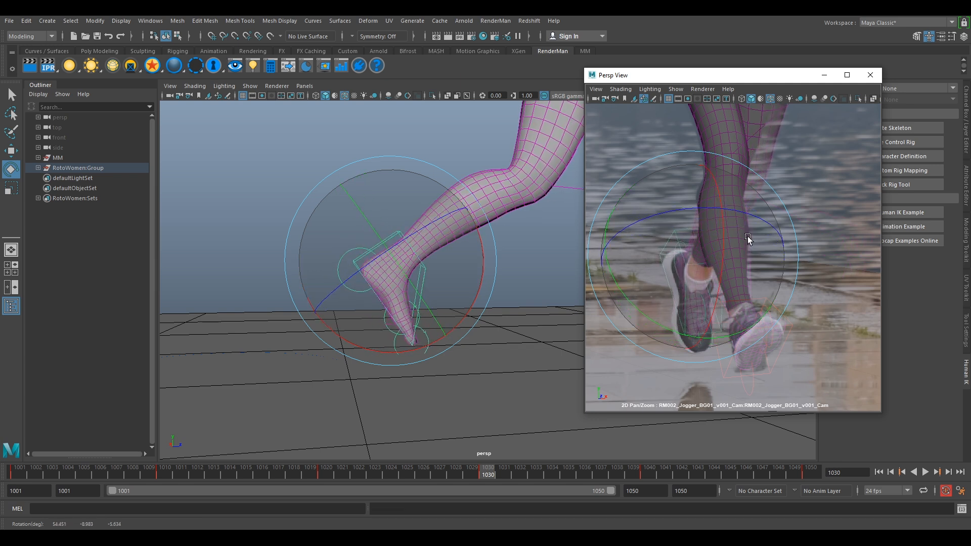
# Refine the trailing foot control's position to about -7, 20, -97 over the jogger's rear shoe.
pyautogui.click(697, 264)
pyautogui.press('w')
pyautogui.moveTo(698, 271)
pyautogui.mouseDown()
pyautogui.moveTo(725, 262)
pyautogui.moveTo(687, 263)
pyautogui.mouseUp()
pyautogui.press('e')
pyautogui.press('w')
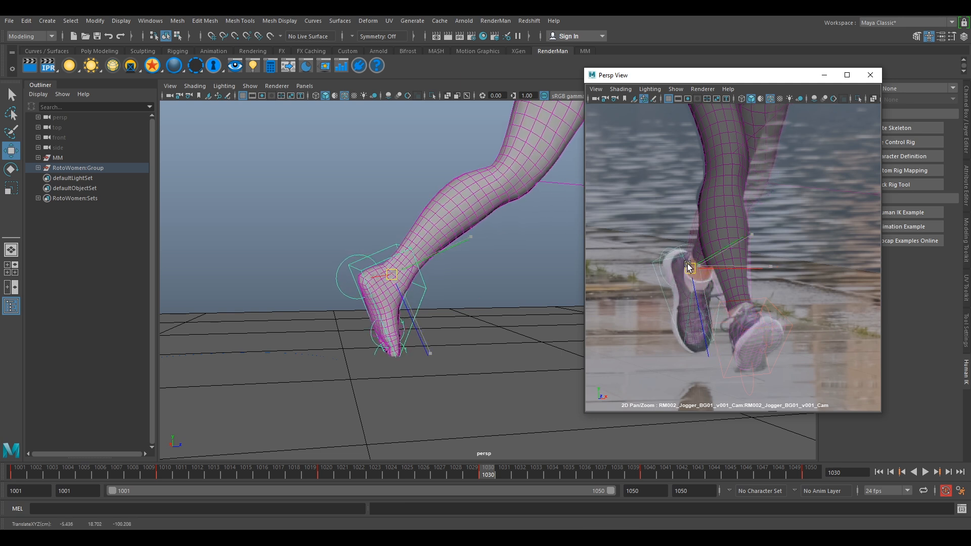
pyautogui.moveTo(398, 307); pyautogui.dragTo(399, 287)
pyautogui.moveTo(426, 231); pyautogui.dragTo(457, 248)
pyautogui.moveTo(701, 246); pyautogui.dragTo(690, 265)
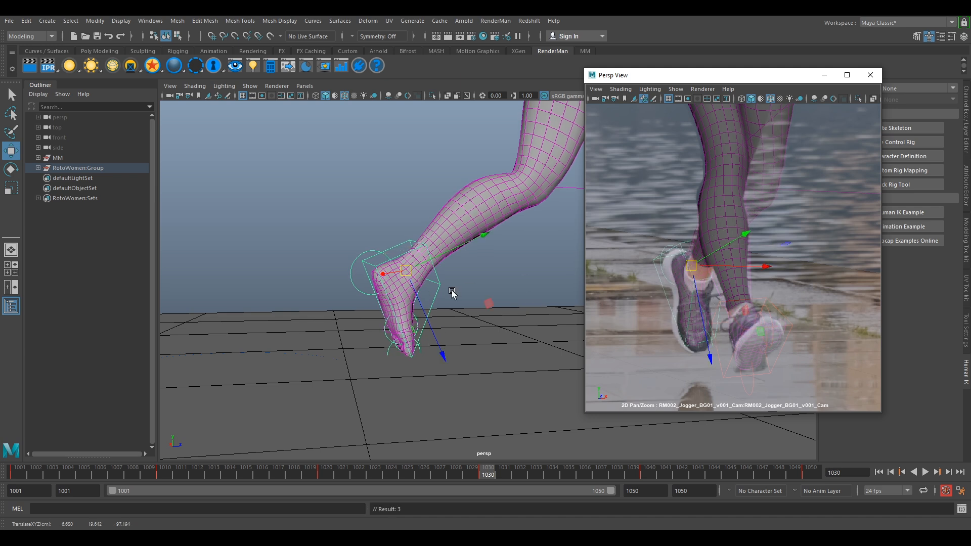
# Lower the trailing foot control and move it back to about -5, 17, -101.
pyautogui.keyDown('alt'); pyautogui.moveTo(452, 290); pyautogui.dragTo(437, 294); pyautogui.keyUp('alt')
pyautogui.moveTo(799, 283); pyautogui.dragTo(778, 220, button='right')
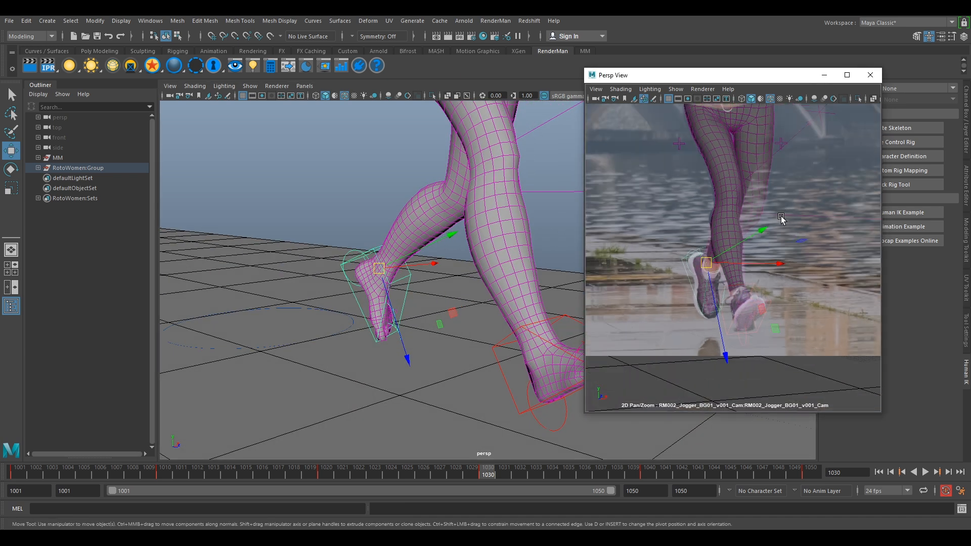
pyautogui.moveTo(780, 218); pyautogui.dragTo(766, 304, button='middle')
pyautogui.moveTo(714, 349); pyautogui.dragTo(714, 349)
pyautogui.moveTo(772, 309); pyautogui.dragTo(701, 244, button='right')
pyautogui.middleClick(536, 259)
pyautogui.moveTo(535, 260); pyautogui.dragTo(570, 268, button='middle')
pyautogui.press('\\')
pyautogui.moveTo(435, 256); pyautogui.dragTo(414, 252, button='middle')
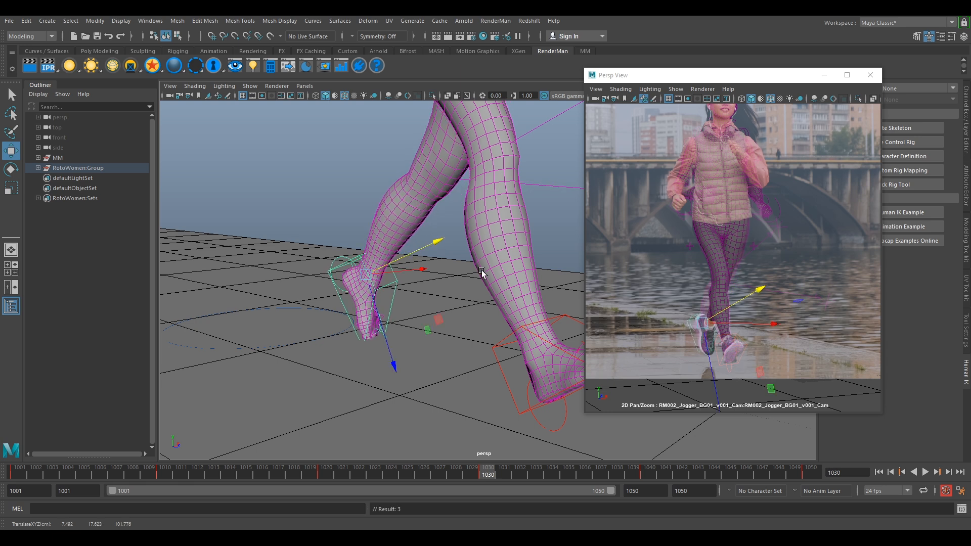
pyautogui.moveTo(707, 324); pyautogui.dragTo(710, 325, button='middle')
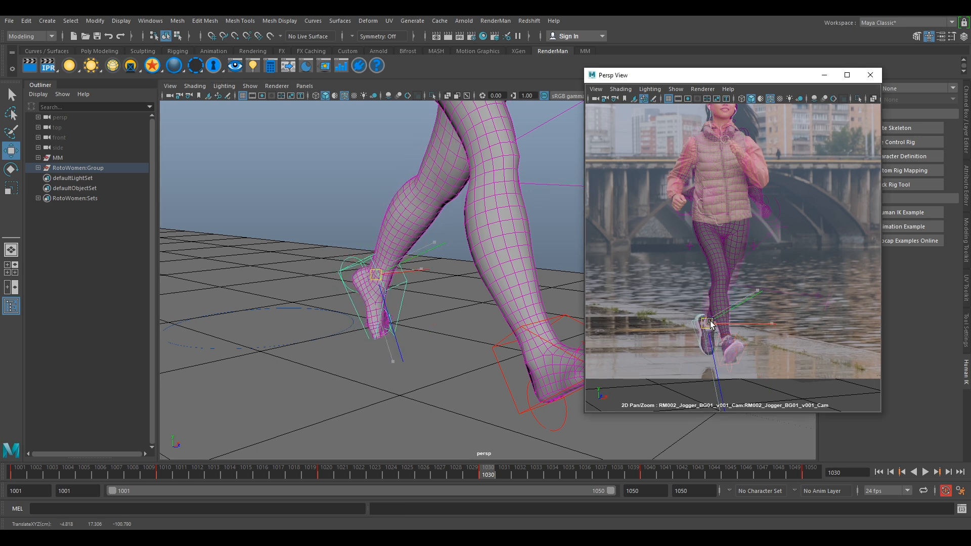
# Deselect the foot control and examine how the legs and feet fit the jogger at frame 1030.
pyautogui.moveTo(719, 326); pyautogui.dragTo(867, 390, button='right')
pyautogui.moveTo(768, 349); pyautogui.dragTo(768, 297, button='middle')
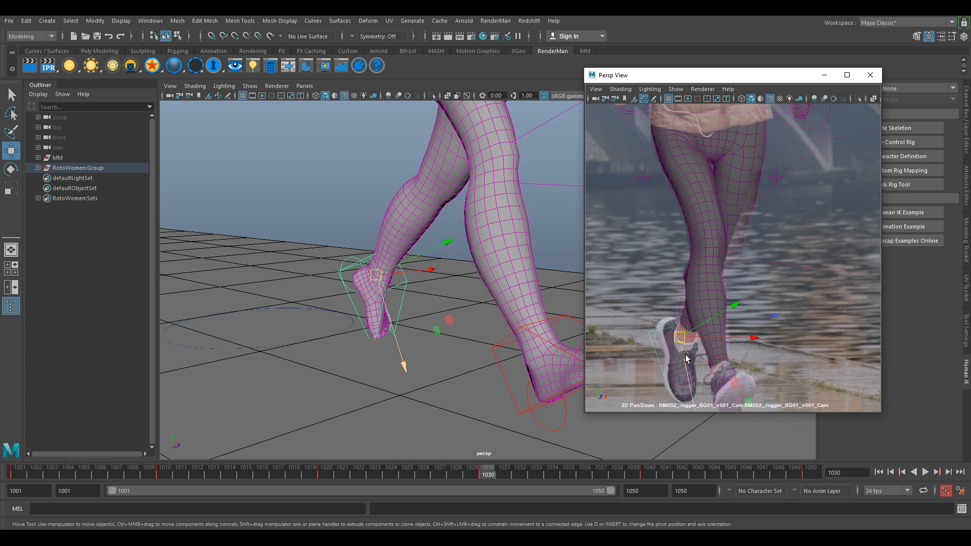
pyautogui.click(775, 252)
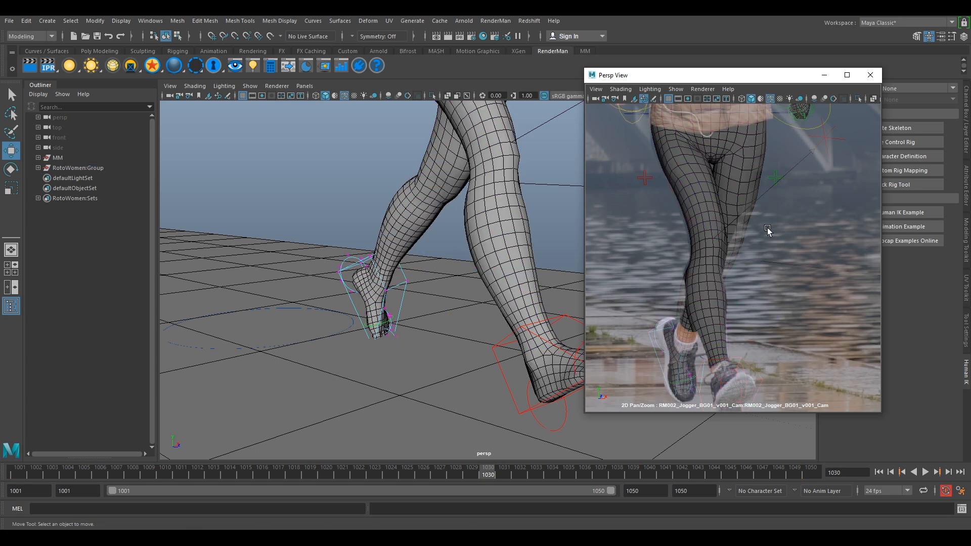
pyautogui.moveTo(768, 230); pyautogui.dragTo(685, 153, button='right')
pyautogui.moveTo(721, 167); pyautogui.dragTo(724, 261, button='middle')
pyautogui.moveTo(800, 308); pyautogui.dragTo(800, 228, button='middle')
pyautogui.moveTo(733, 307); pyautogui.dragTo(772, 336, button='right')
pyautogui.moveTo(772, 336); pyautogui.dragTo(795, 230, button='middle')
# Reselect the trailing foot control and raise it to about -5, 21, -101.
pyautogui.click(402, 293)
pyautogui.click(433, 271)
pyautogui.click(400, 303)
pyautogui.keyDown('alt'); pyautogui.moveTo(374, 319); pyautogui.dragTo(418, 267); pyautogui.keyUp('alt')
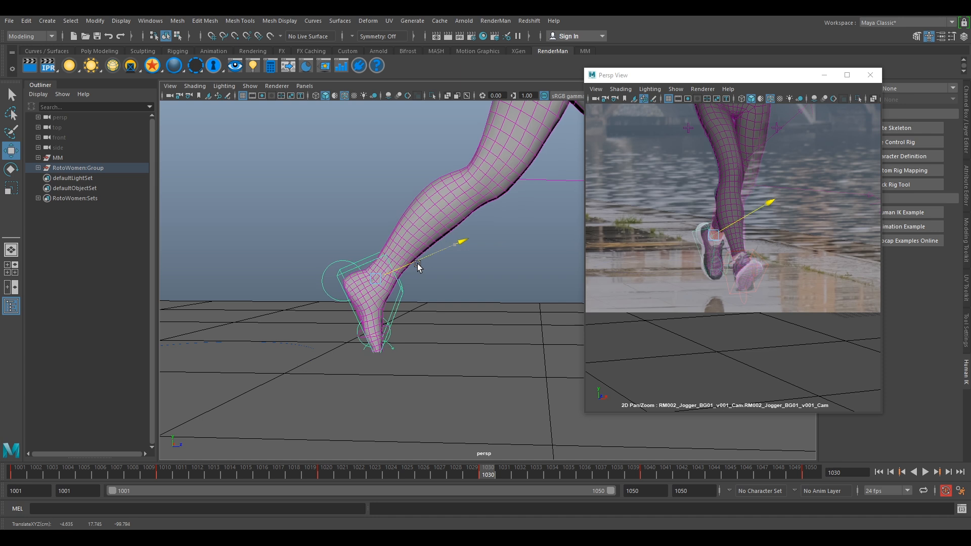
pyautogui.moveTo(397, 323); pyautogui.dragTo(392, 310)
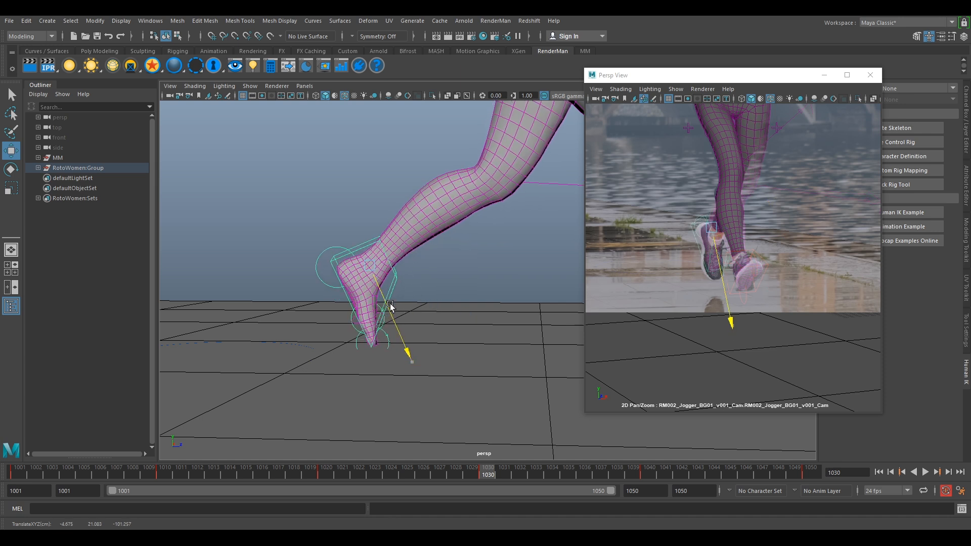
# Shift the trailing foot control forward and rotate it to about 64, 9, -4, matching the rear shoe.
pyautogui.click(739, 226)
pyautogui.moveTo(738, 226)
pyautogui.mouseDown()
pyautogui.moveTo(706, 233)
pyautogui.moveTo(746, 250)
pyautogui.moveTo(738, 227)
pyautogui.moveTo(708, 232)
pyautogui.moveTo(749, 223)
pyautogui.moveTo(732, 223)
pyautogui.moveTo(745, 233)
pyautogui.mouseUp()
pyautogui.press('e')
pyautogui.press('w')
pyautogui.press('e')
pyautogui.press('w')
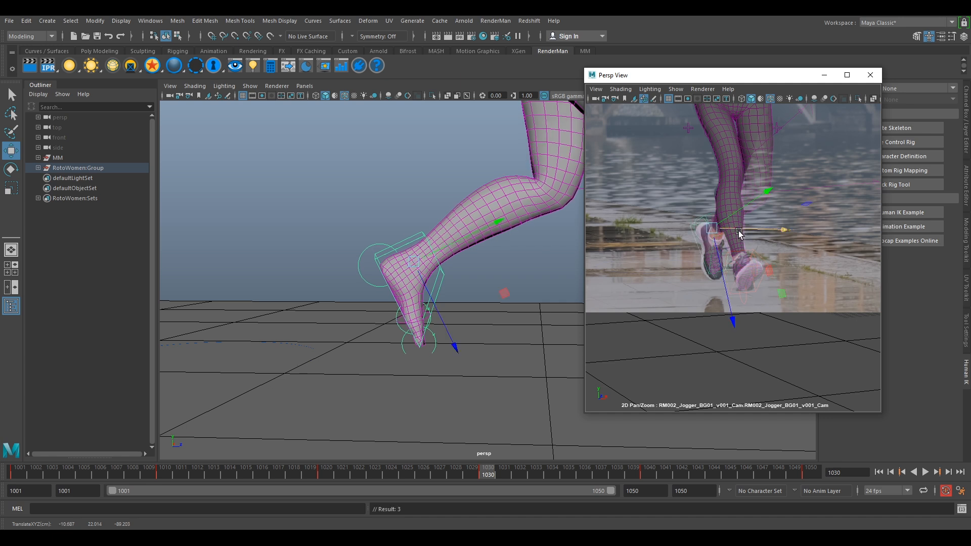
pyautogui.press('e')
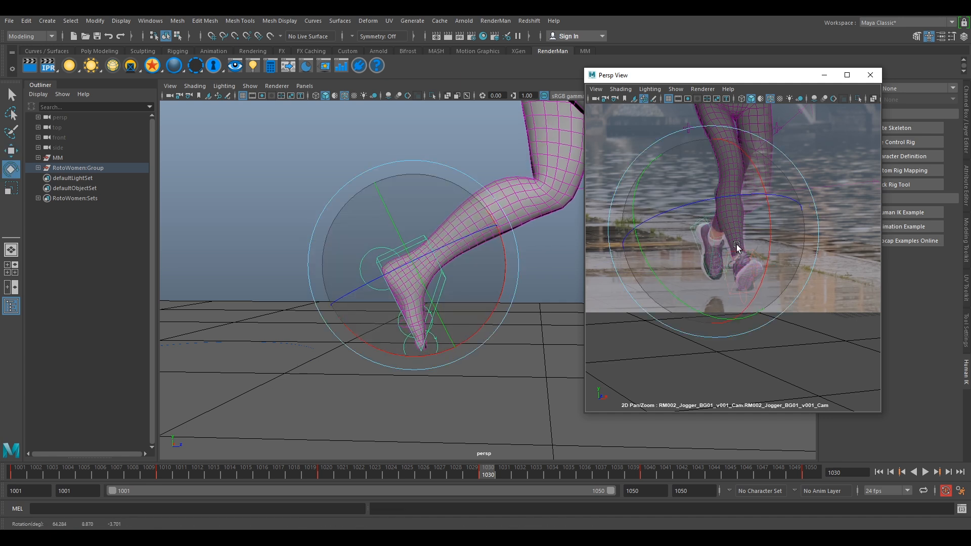
# Set a key on the trailing foot control at frame 1030 and check the rig's fit against the whole jogger.
pyautogui.moveTo(800, 240); pyautogui.dragTo(739, 219, button='right')
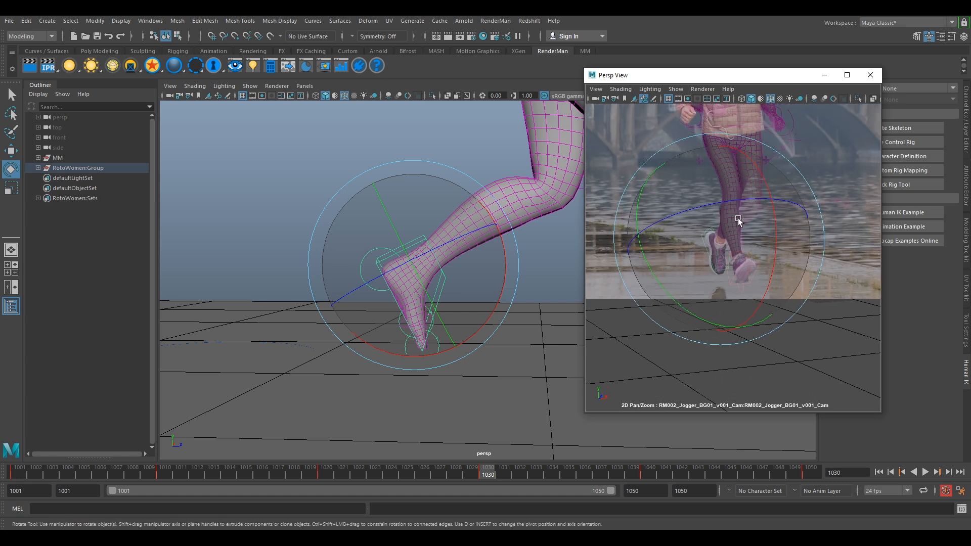
pyautogui.moveTo(497, 283)
pyautogui.keyDown('alt'); pyautogui.mouseDown()
pyautogui.moveTo(463, 283)
pyautogui.moveTo(485, 281)
pyautogui.mouseUp(); pyautogui.keyUp('alt')
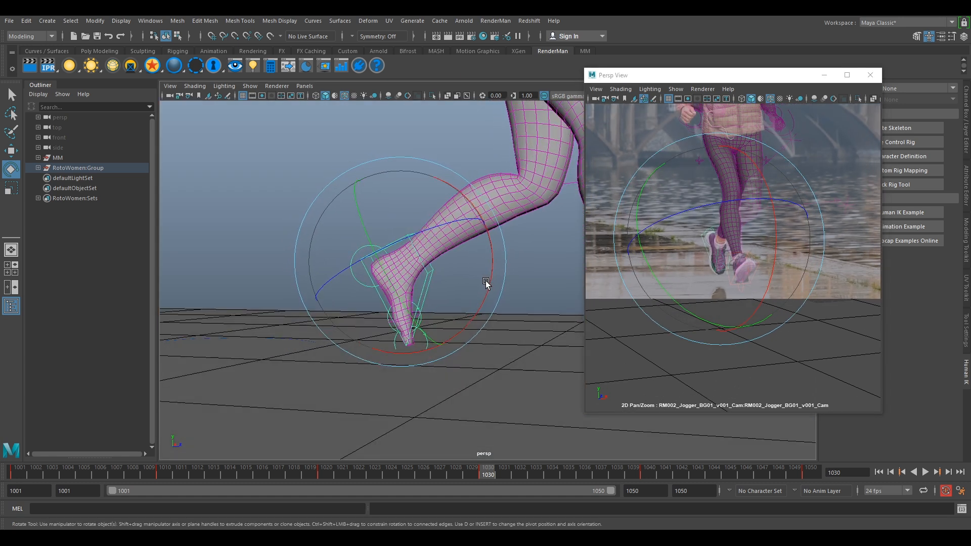
pyautogui.click(749, 276)
pyautogui.press('s')
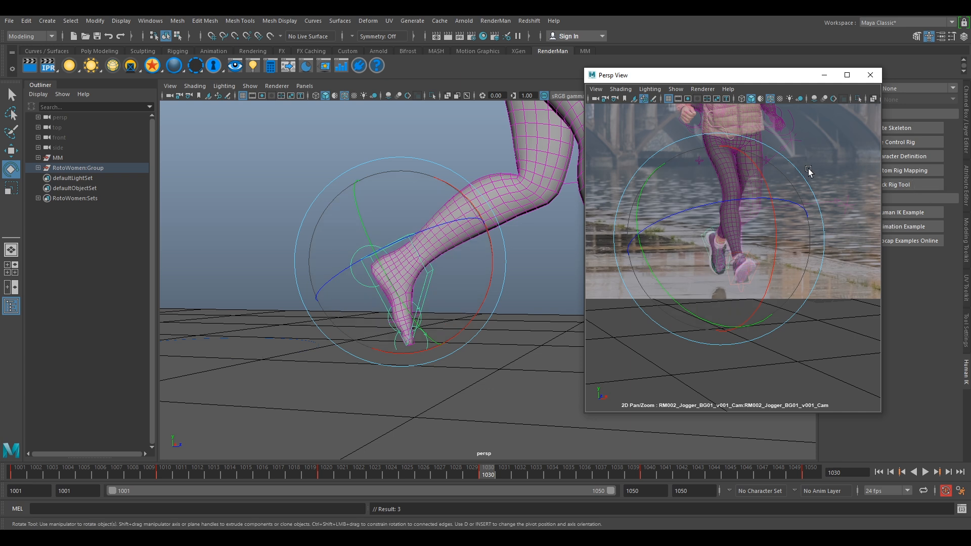
pyautogui.moveTo(814, 180); pyautogui.dragTo(765, 159, button='right')
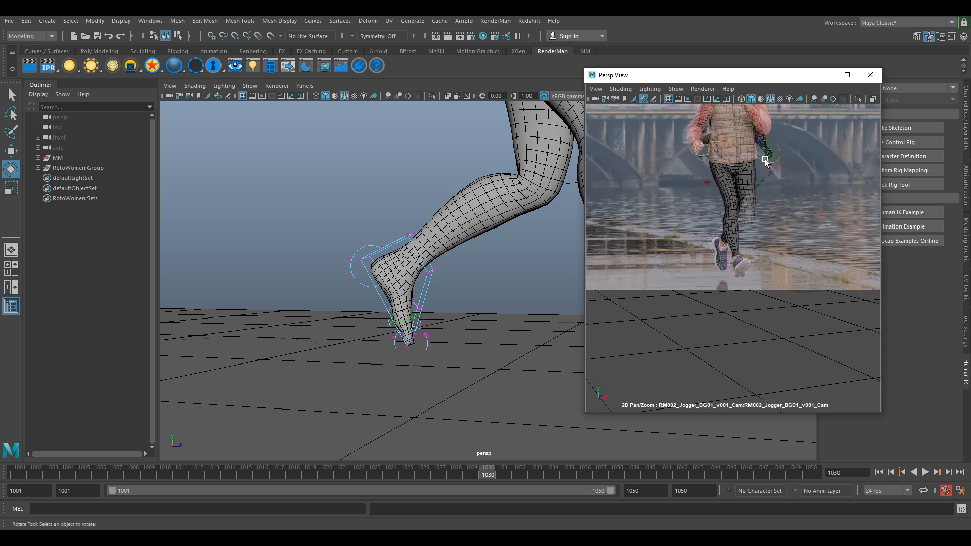
pyautogui.moveTo(787, 157); pyautogui.dragTo(774, 248, button='middle')
pyautogui.moveTo(774, 248); pyautogui.dragTo(827, 280, button='right')
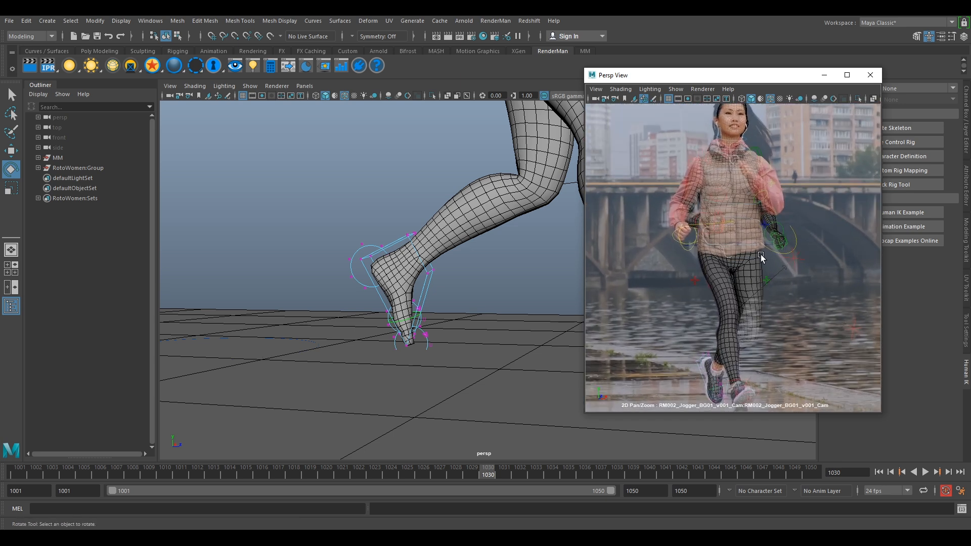
# Move the hips control forward at frame 1030 and undo the stray diagonal move made after it.
pyautogui.keyDown('alt'); pyautogui.moveTo(500, 233); pyautogui.dragTo(475, 235); pyautogui.keyUp('alt')
pyautogui.moveTo(437, 235); pyautogui.dragTo(488, 216, button='right')
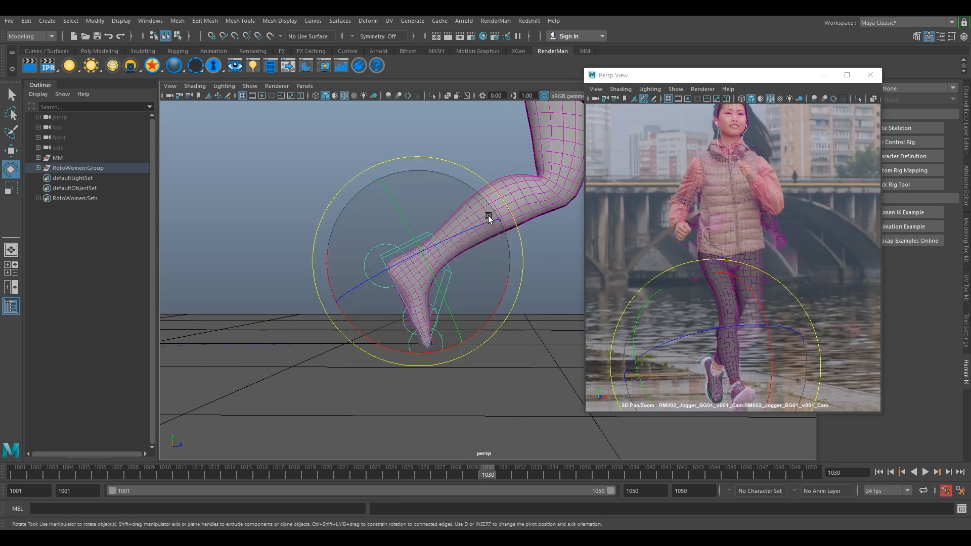
pyautogui.keyDown('alt'); pyautogui.moveTo(551, 162); pyautogui.dragTo(470, 334, button='middle'); pyautogui.keyUp('alt')
pyautogui.keyDown('alt'); pyautogui.moveTo(469, 334); pyautogui.dragTo(493, 233, button='right'); pyautogui.keyUp('alt')
pyautogui.click(434, 219)
pyautogui.press('w')
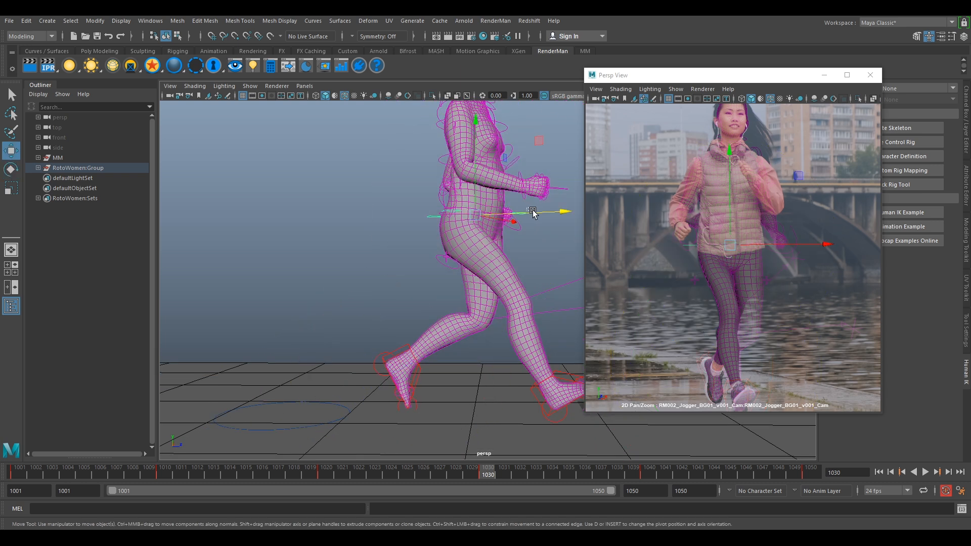
pyautogui.moveTo(535, 213); pyautogui.dragTo(568, 228)
pyautogui.moveTo(730, 246); pyautogui.dragTo(622, 302)
pyautogui.hotkey('ctrl', 'z')
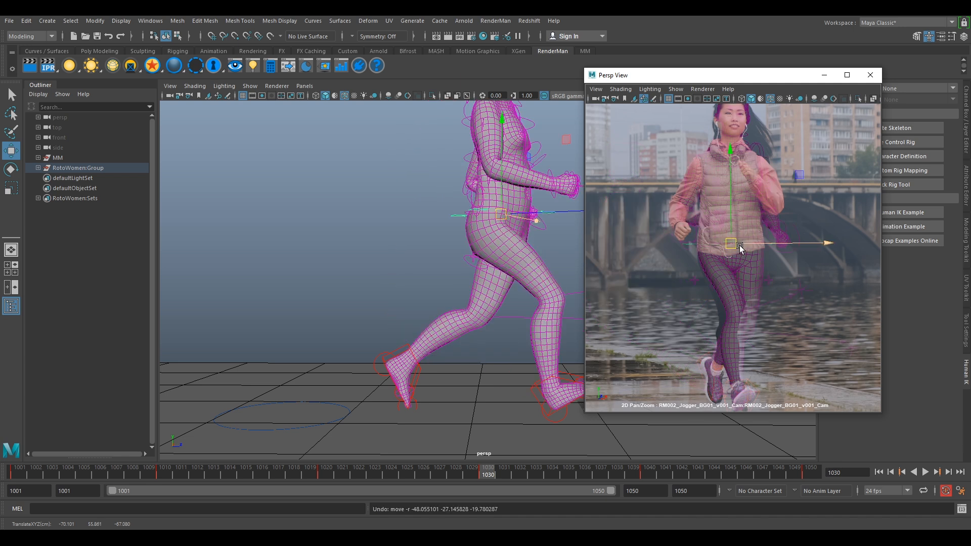
# Reposition the hips control to about -27, 84, -42 and adjust its rotation to the jogger's pelvis.
pyautogui.keyDown('alt'); pyautogui.moveTo(523, 237); pyautogui.dragTo(566, 263); pyautogui.keyUp('alt')
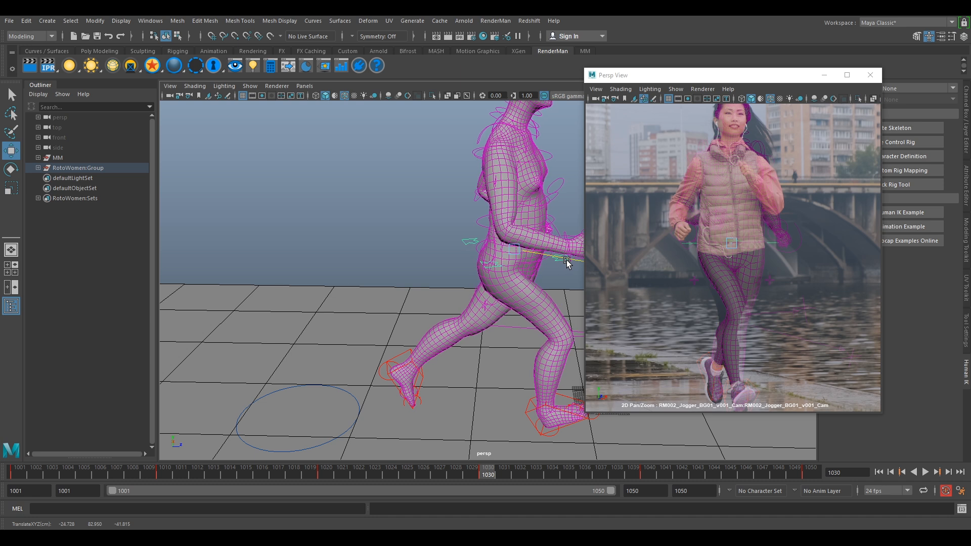
pyautogui.moveTo(734, 239); pyautogui.dragTo(727, 244)
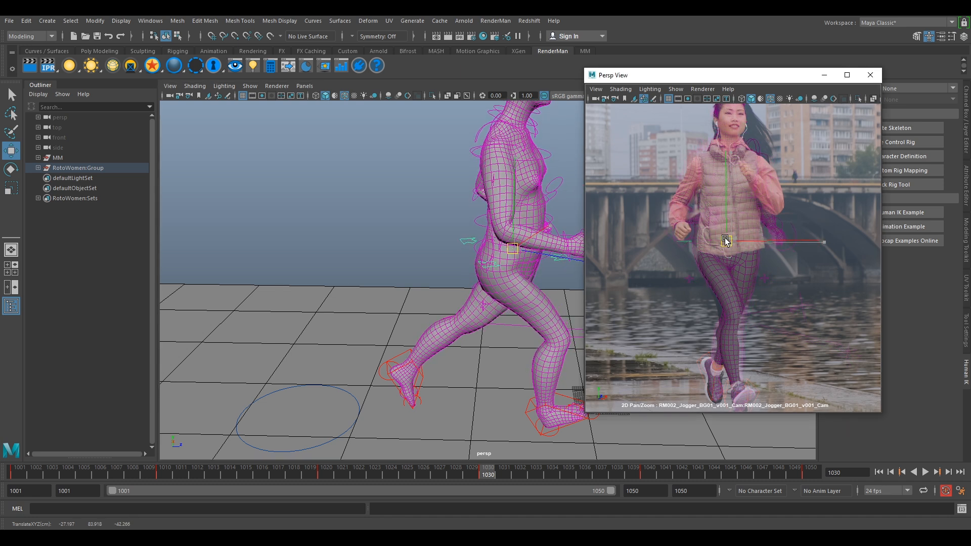
pyautogui.press('e')
pyautogui.moveTo(726, 238); pyautogui.dragTo(735, 244)
pyautogui.press('w')
# Nudge the hips control up and forward to about -27, 85, -38.
pyautogui.keyDown('alt'); pyautogui.moveTo(538, 247); pyautogui.dragTo(525, 228, button='middle'); pyautogui.keyUp('alt')
pyautogui.keyDown('alt'); pyautogui.moveTo(508, 259); pyautogui.dragTo(502, 238); pyautogui.keyUp('alt')
pyautogui.moveTo(489, 198); pyautogui.dragTo(495, 206)
pyautogui.moveTo(701, 229); pyautogui.dragTo(688, 229, button='right')
pyautogui.moveTo(732, 226); pyautogui.dragTo(723, 266, button='middle')
pyautogui.moveTo(718, 286)
pyautogui.mouseDown()
pyautogui.moveTo(697, 292)
pyautogui.moveTo(720, 281)
pyautogui.mouseUp()
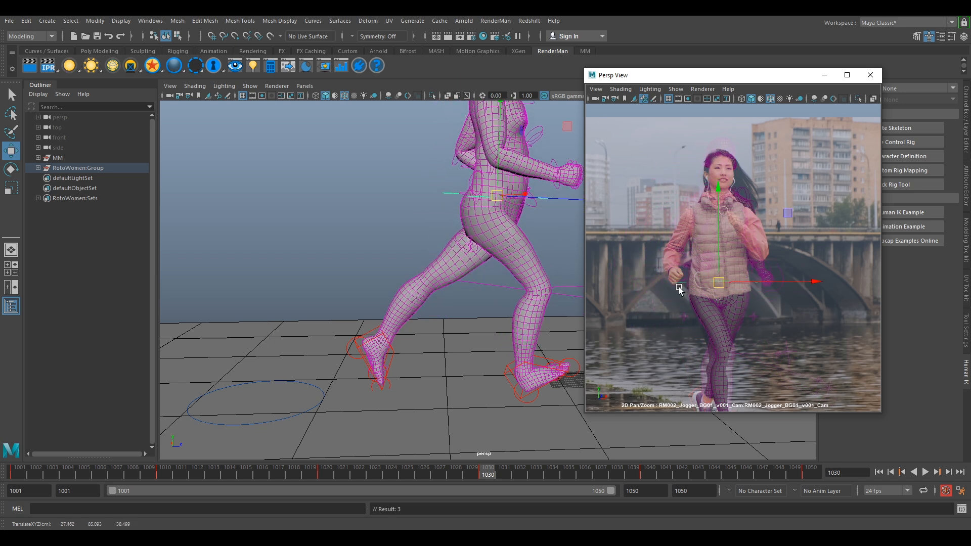
# Move the hips control down and back to about -19, 82, -55 and rotate it to about 2, -28, 0.
pyautogui.moveTo(563, 201); pyautogui.dragTo(510, 217)
pyautogui.moveTo(452, 198); pyautogui.dragTo(459, 205)
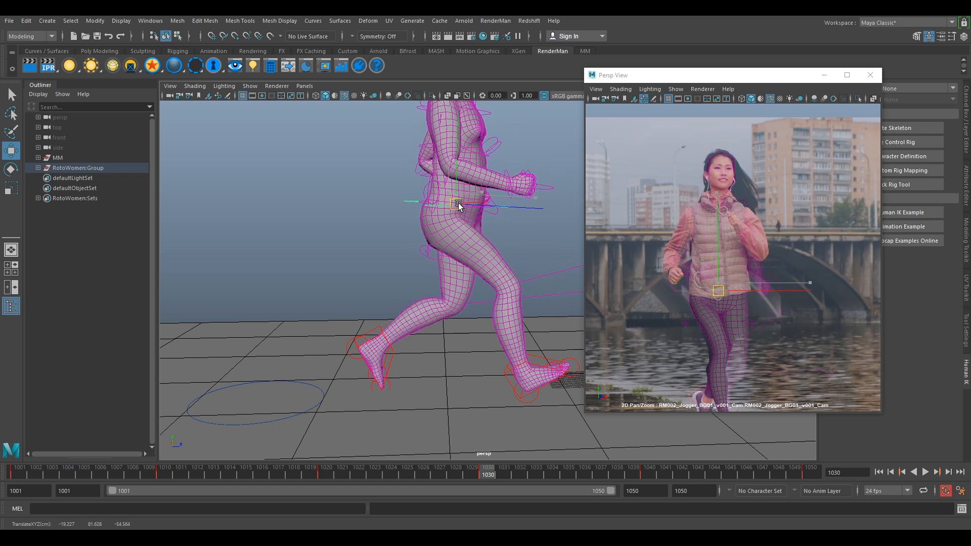
pyautogui.press('e')
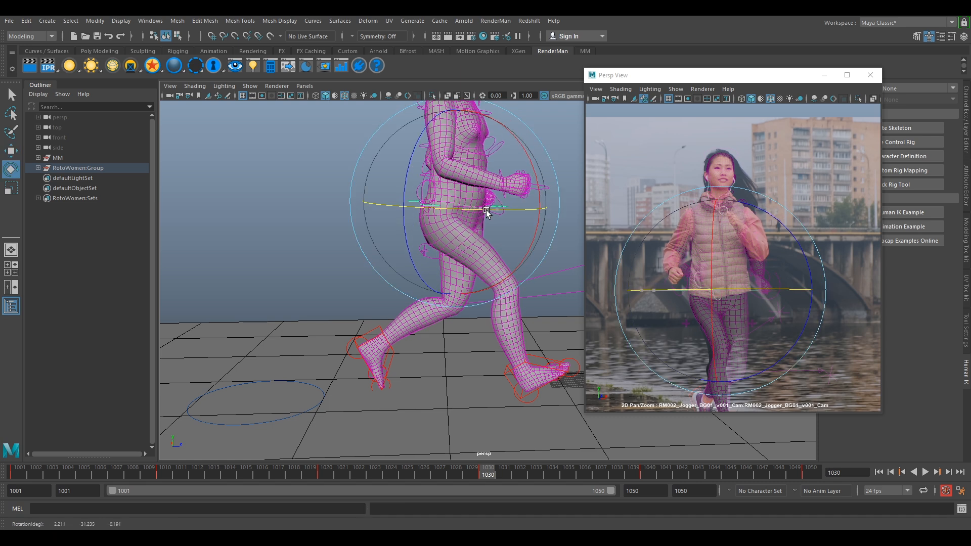
pyautogui.moveTo(498, 214); pyautogui.dragTo(494, 214)
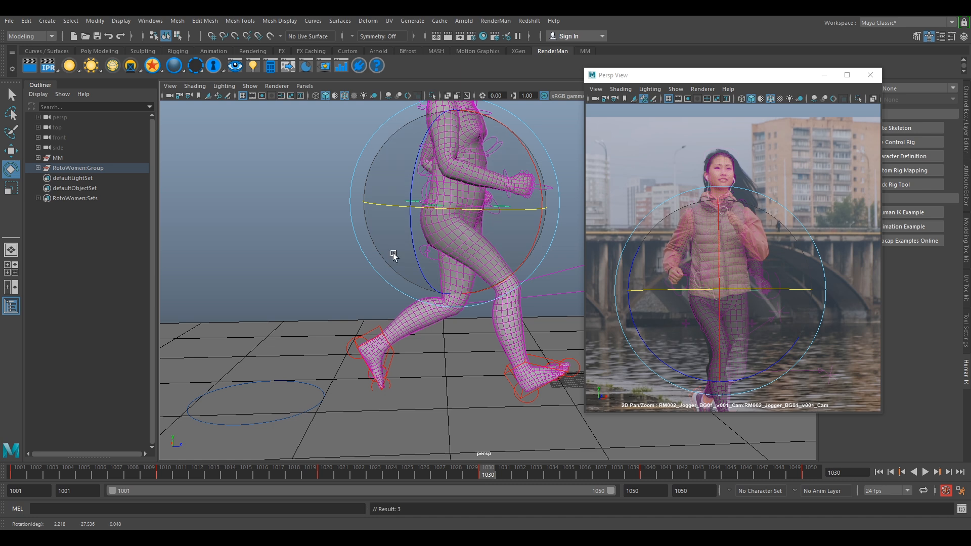
# Select the trailing foot control and move it over the jogger's rear shoe in the camera view.
pyautogui.keyDown('alt'); pyautogui.moveTo(371, 317); pyautogui.dragTo(386, 263, button='middle'); pyautogui.keyUp('alt')
pyautogui.click(394, 281)
pyautogui.press('w')
pyautogui.moveTo(411, 282); pyautogui.dragTo(400, 287)
pyautogui.moveTo(770, 268); pyautogui.dragTo(789, 117, button='middle')
pyautogui.moveTo(765, 184); pyautogui.dragTo(818, 277, button='right')
pyautogui.moveTo(693, 197); pyautogui.dragTo(741, 263, button='right')
pyautogui.moveTo(695, 238); pyautogui.dragTo(716, 233)
# Rotate the trailing foot control to the rear shoe's angle and nudge its position.
pyautogui.press('e')
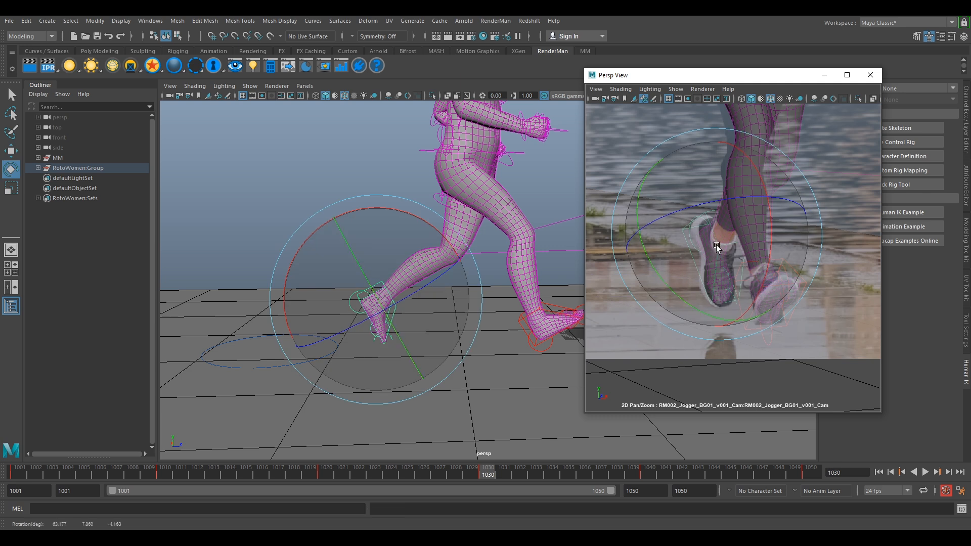
pyautogui.moveTo(695, 181); pyautogui.dragTo(703, 187)
pyautogui.press('w')
pyautogui.moveTo(726, 234); pyautogui.dragTo(725, 234)
pyautogui.moveTo(801, 248); pyautogui.dragTo(772, 169, button='right')
pyautogui.moveTo(772, 170); pyautogui.dragTo(767, 253, button='middle')
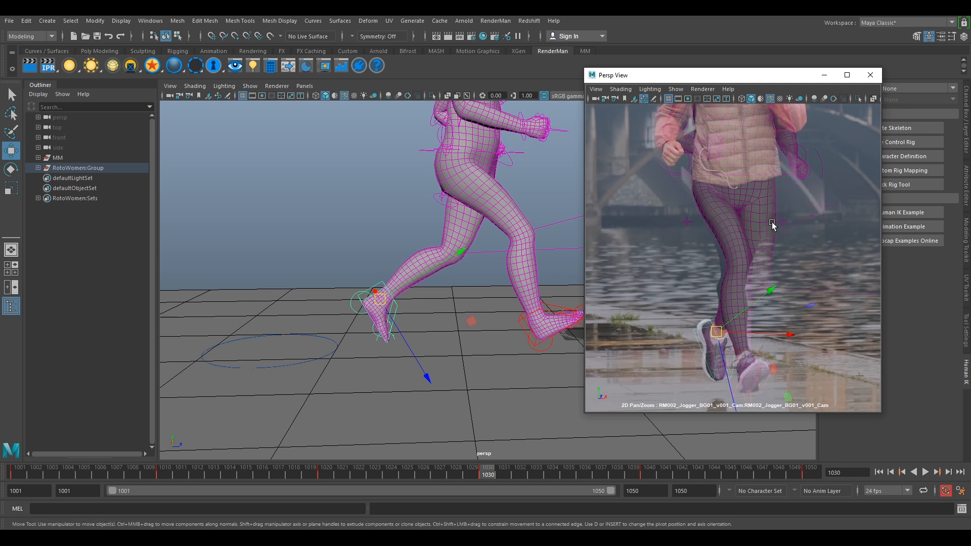
# Reposition the trailing foot control to about -5, 19, -102 against the rear shoe.
pyautogui.click(826, 209)
pyautogui.moveTo(839, 208); pyautogui.dragTo(794, 215)
pyautogui.moveTo(835, 258); pyautogui.dragTo(761, 235, button='right')
pyautogui.click(438, 287)
pyautogui.click(391, 305)
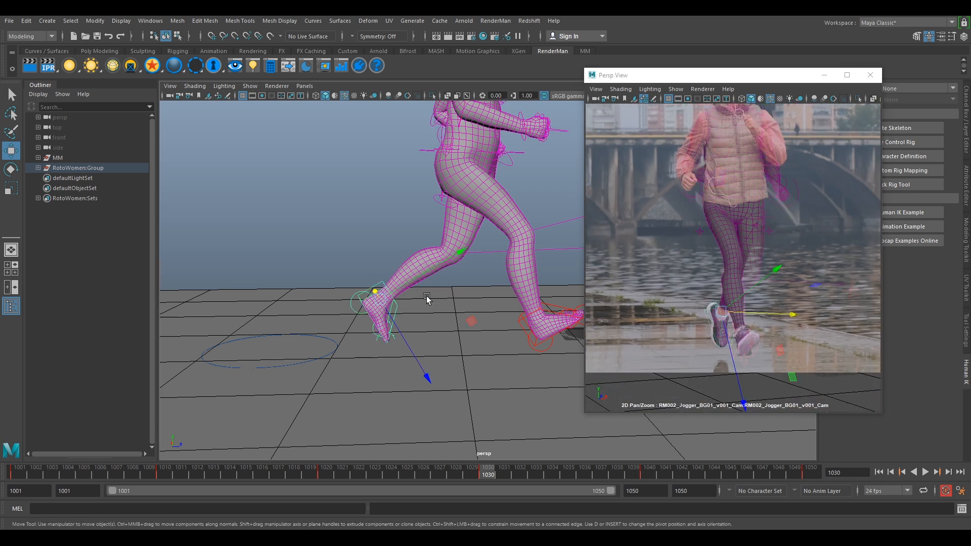
pyautogui.moveTo(399, 326); pyautogui.dragTo(390, 258)
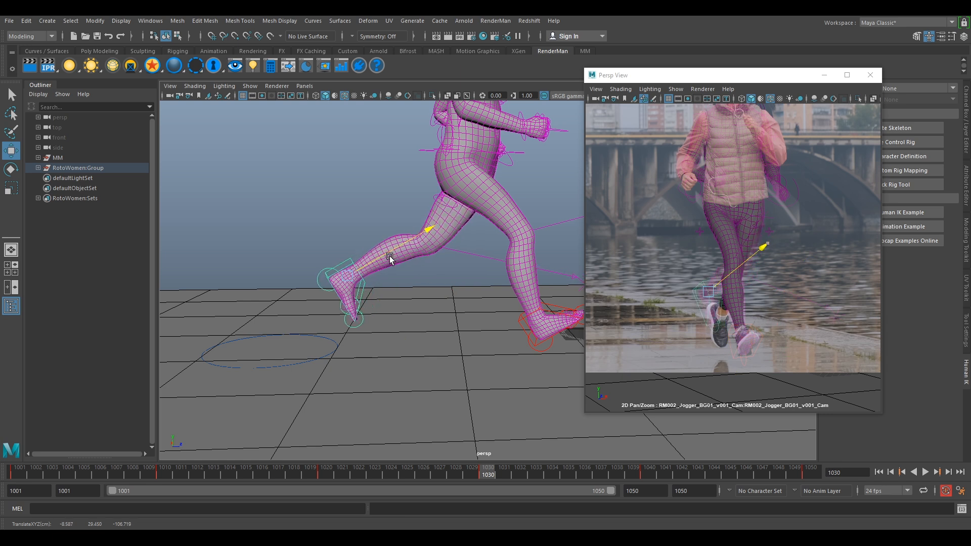
pyautogui.moveTo(751, 295)
pyautogui.mouseDown()
pyautogui.moveTo(732, 306)
pyautogui.moveTo(724, 333)
pyautogui.moveTo(736, 308)
pyautogui.mouseUp()
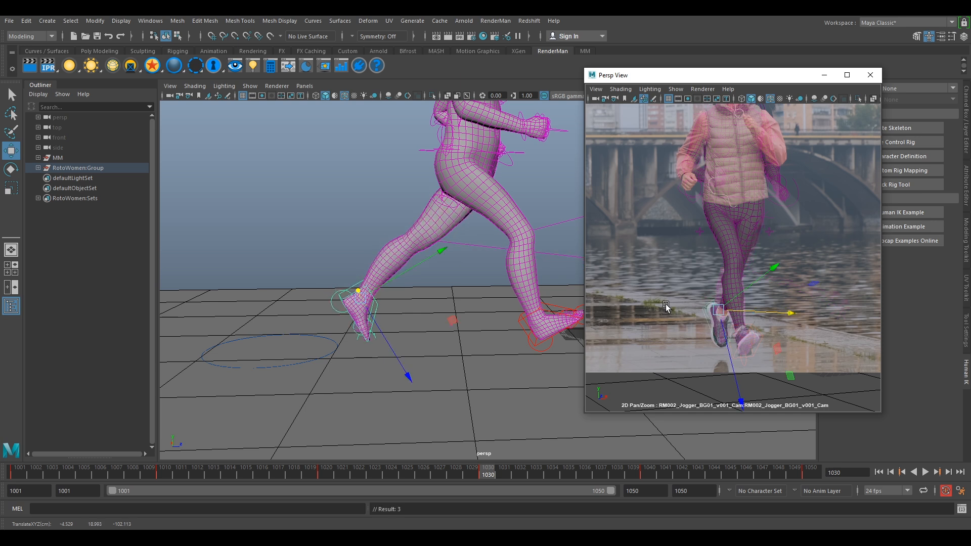
# Refine the trailing foot control's rotation against a close view of the shoe and key it at frame 1030.
pyautogui.middleClick(501, 278)
pyautogui.press('\\')
pyautogui.press('\\')
pyautogui.press('\\')
pyautogui.scroll(5, 729, 289)
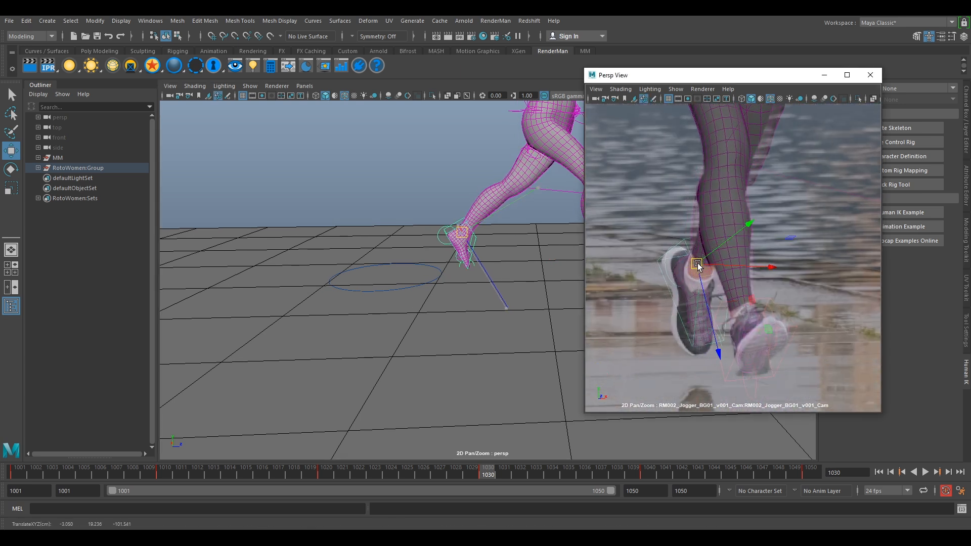
pyautogui.press('e')
pyautogui.moveTo(680, 217); pyautogui.dragTo(691, 259)
pyautogui.press('s')
pyautogui.press('\\')
pyautogui.scroll(-5, 720, 177)
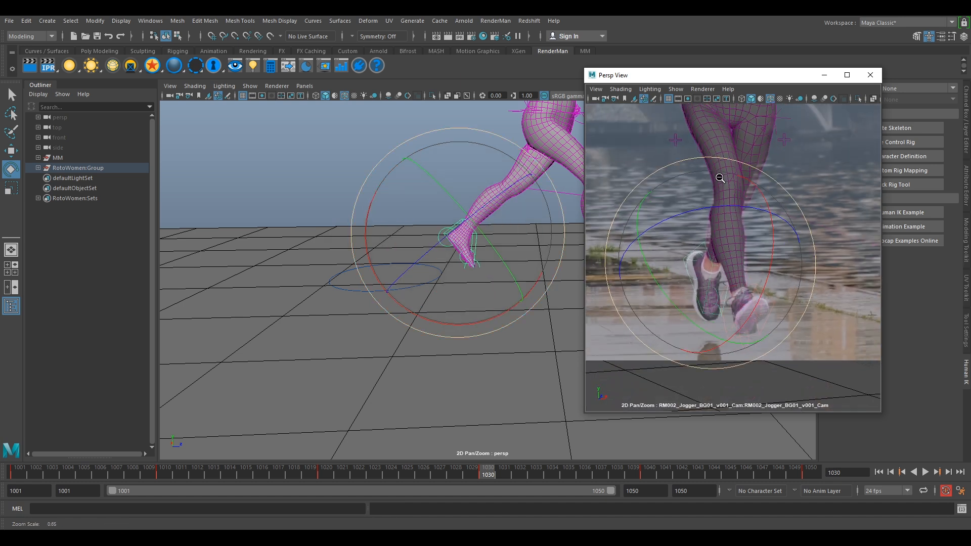
# Nudge the trailing foot control sideways and shift that leg's knee control sideways.
pyautogui.moveTo(747, 167); pyautogui.dragTo(750, 206, button='middle')
pyautogui.moveTo(516, 205)
pyautogui.keyDown('alt'); pyautogui.mouseDown()
pyautogui.moveTo(425, 206)
pyautogui.moveTo(506, 198)
pyautogui.mouseUp(); pyautogui.keyUp('alt')
pyautogui.press('w')
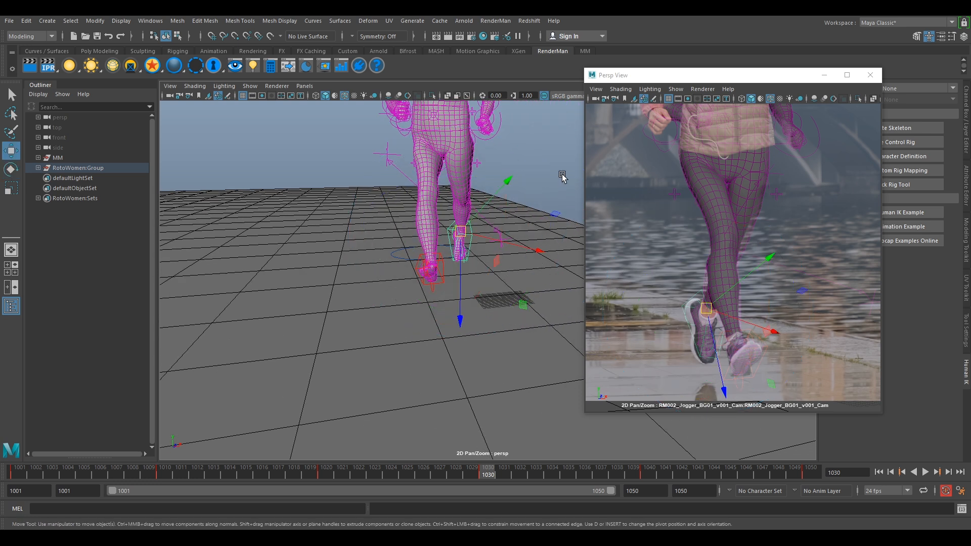
pyautogui.moveTo(503, 238); pyautogui.dragTo(510, 239)
pyautogui.click(500, 234)
pyautogui.click(502, 240)
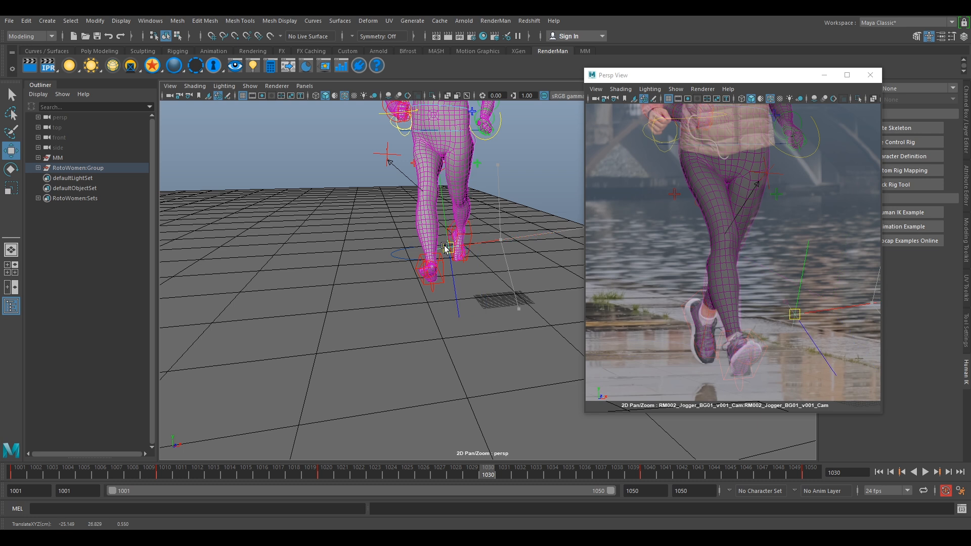
# Move the trailing foot control to about -3, 20, -101 and rotate it to about 49, 5, -18.
pyautogui.keyDown('alt'); pyautogui.moveTo(441, 247); pyautogui.dragTo(459, 229); pyautogui.keyUp('alt')
pyautogui.click(422, 251)
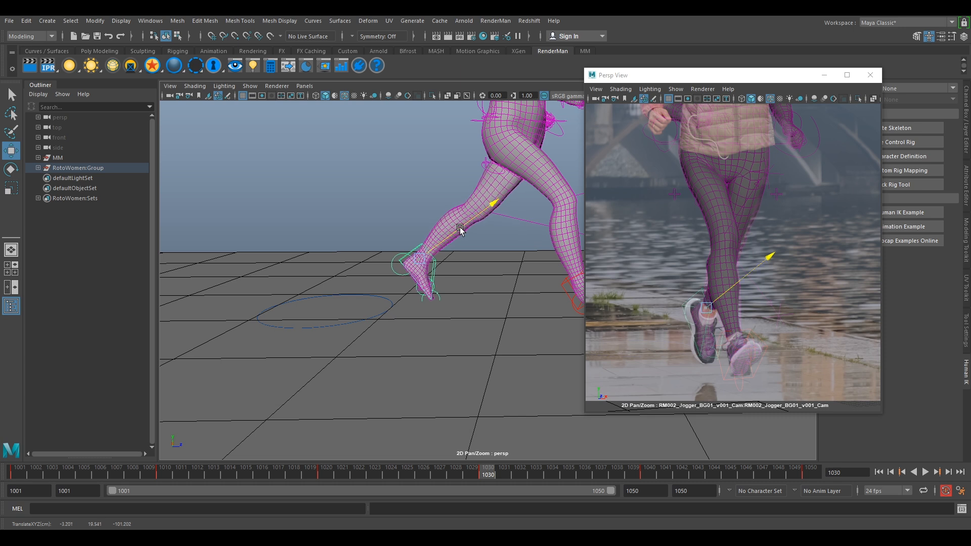
pyautogui.press('e')
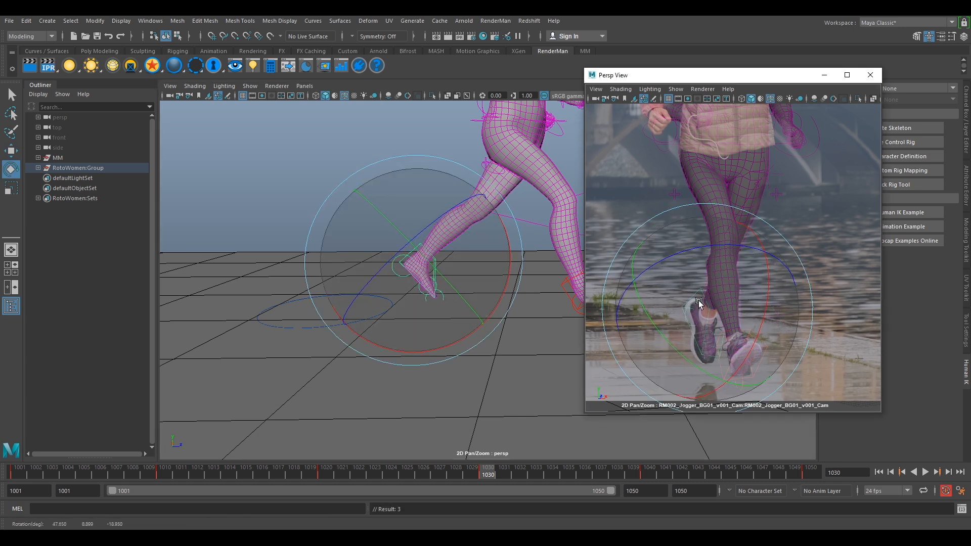
pyautogui.moveTo(697, 322); pyautogui.dragTo(693, 335)
pyautogui.moveTo(711, 292); pyautogui.dragTo(713, 287)
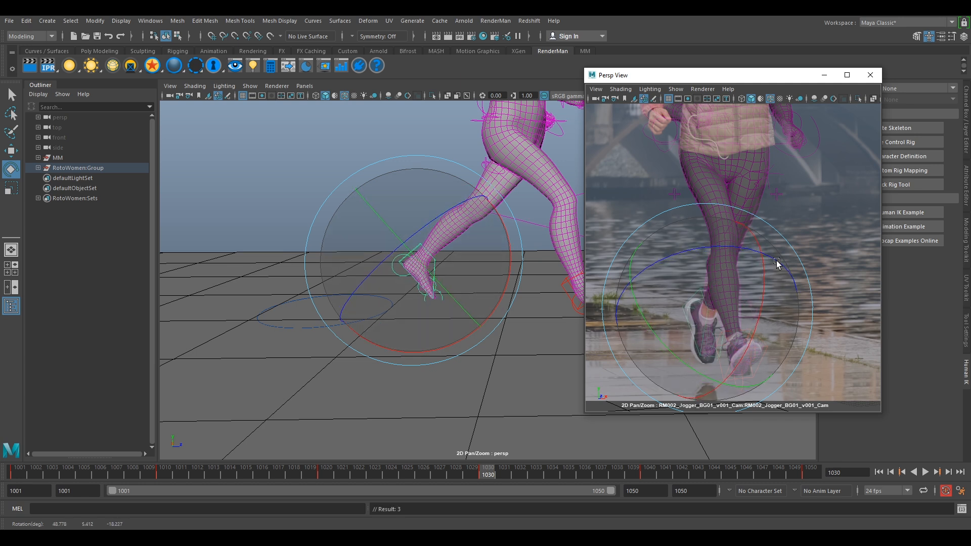
# Rotate the lower torso control to about -3, -1, 2 and turn the chest control to about -3 in Y.
pyautogui.moveTo(778, 263); pyautogui.dragTo(720, 169, button='right')
pyautogui.moveTo(720, 169); pyautogui.dragTo(722, 251, button='middle')
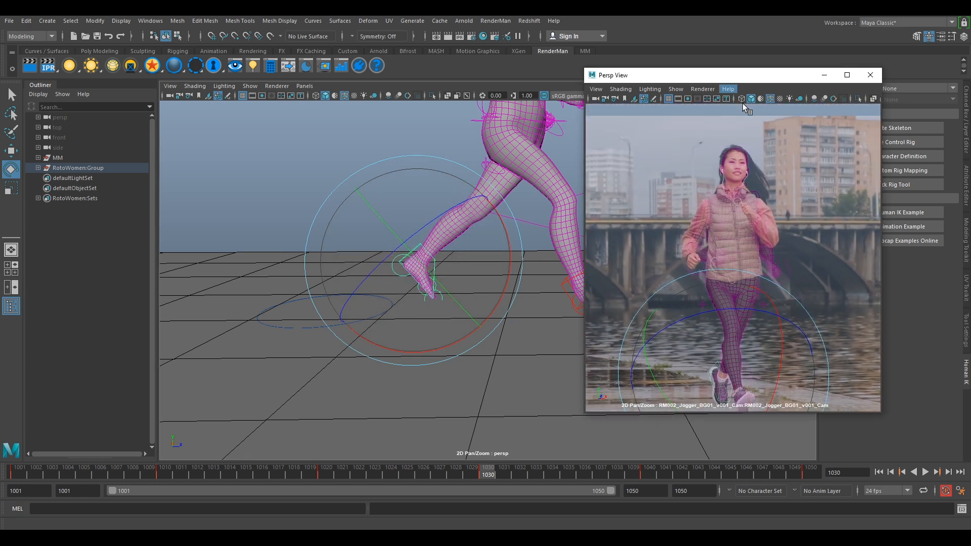
pyautogui.moveTo(767, 266); pyautogui.dragTo(840, 323, button='right')
pyautogui.moveTo(740, 243); pyautogui.dragTo(775, 263, button='middle')
pyautogui.moveTo(774, 263); pyautogui.dragTo(806, 177, button='right')
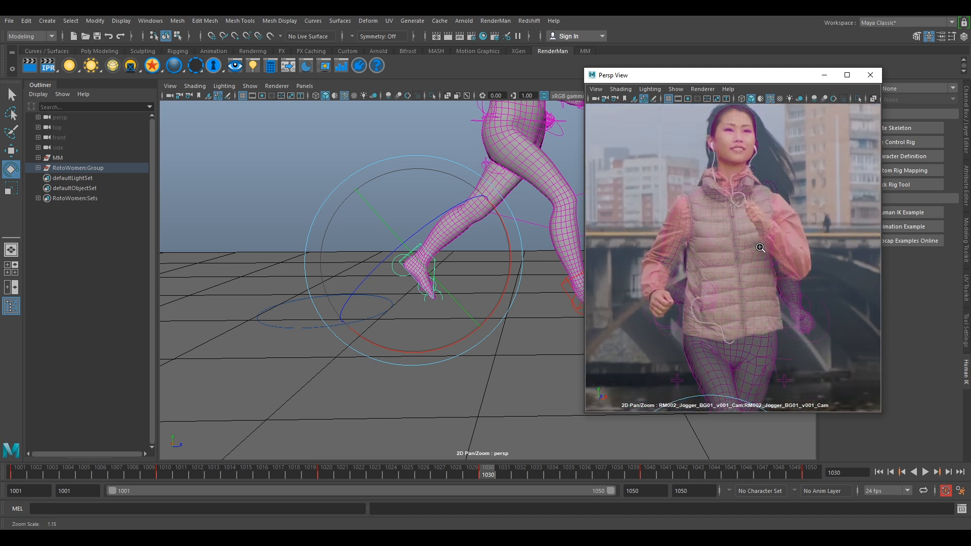
pyautogui.moveTo(805, 177); pyautogui.dragTo(791, 189, button='middle')
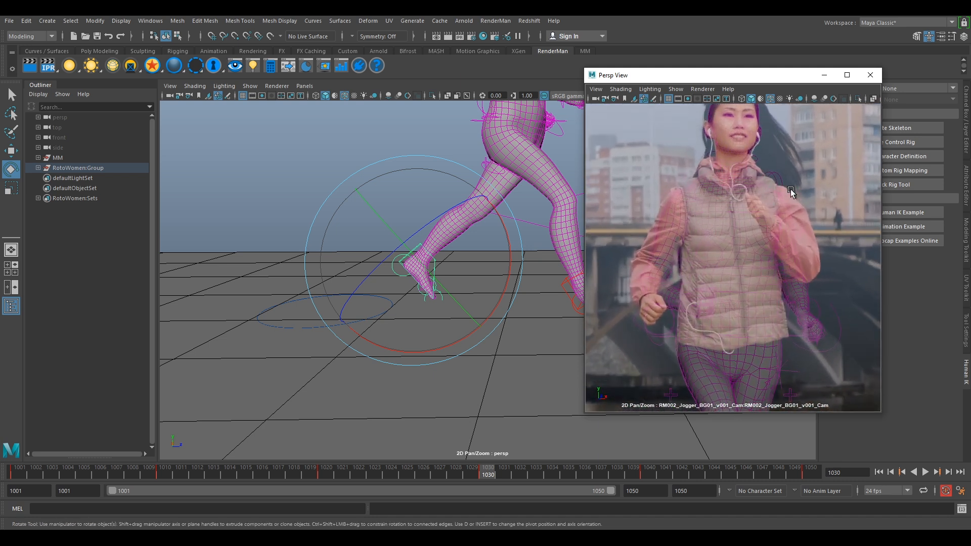
pyautogui.click(752, 295)
pyautogui.moveTo(756, 282); pyautogui.dragTo(707, 274)
pyautogui.moveTo(689, 230); pyautogui.dragTo(688, 230)
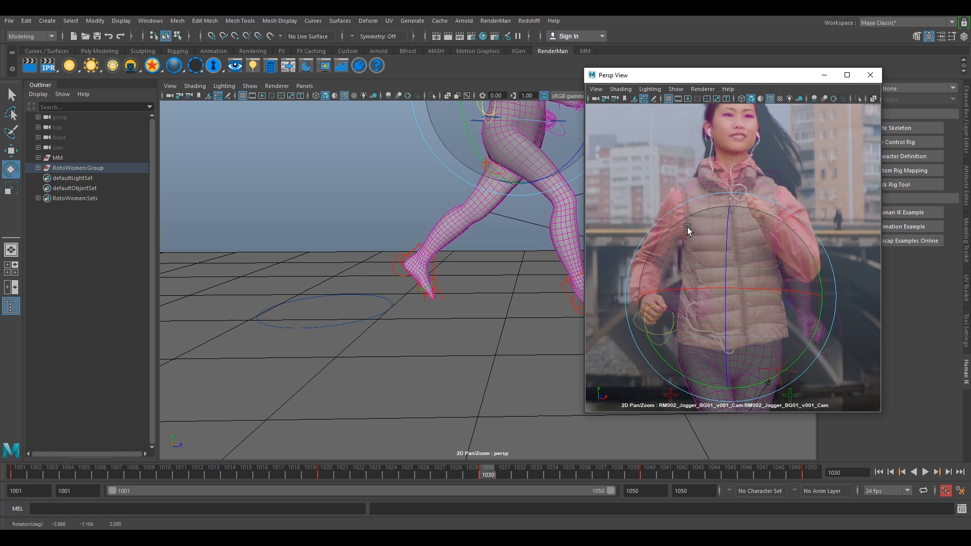
pyautogui.click(673, 151)
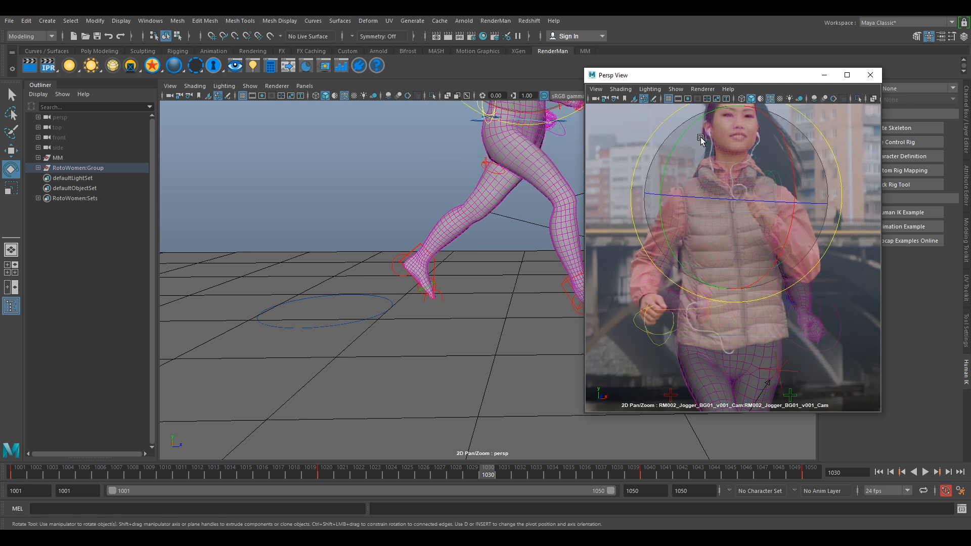
pyautogui.moveTo(673, 152); pyautogui.dragTo(664, 160)
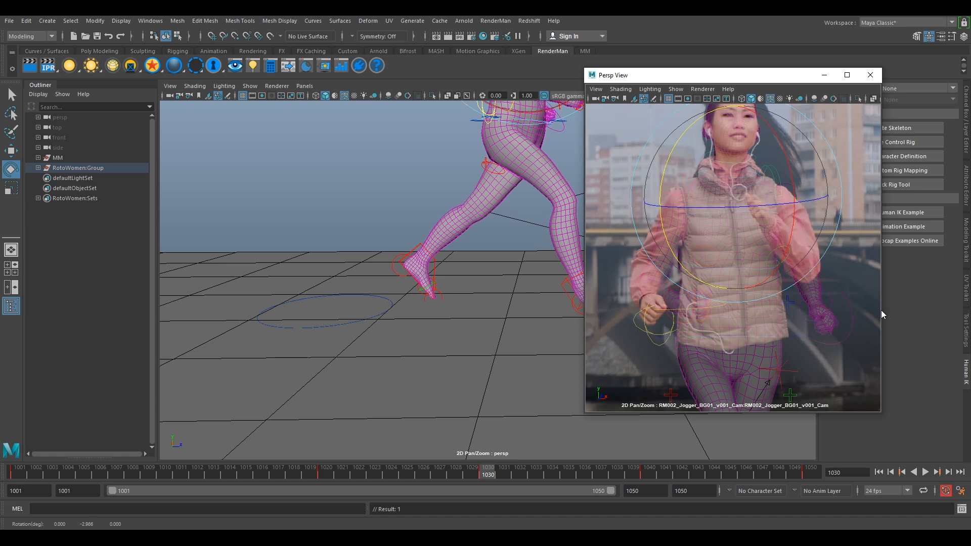
# Adjust the rotation of the rig's right shoulder control to the jogger's shoulder line.
pyautogui.moveTo(881, 310); pyautogui.dragTo(812, 282, button='right')
pyautogui.moveTo(811, 282); pyautogui.dragTo(770, 269, button='middle')
pyautogui.click(788, 277)
pyautogui.moveTo(668, 219); pyautogui.dragTo(746, 242, button='right')
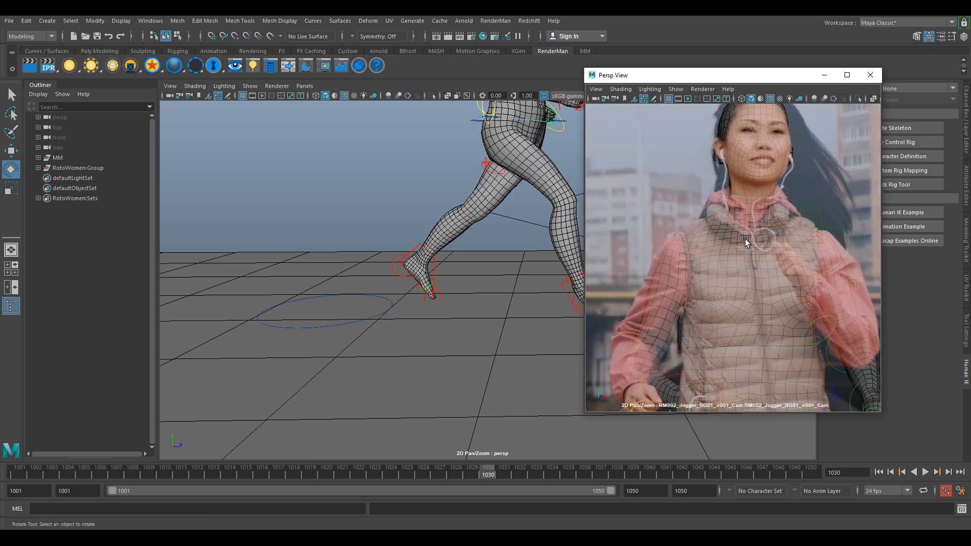
pyautogui.click(684, 223)
pyautogui.moveTo(802, 181); pyautogui.dragTo(805, 183)
pyautogui.click(677, 279)
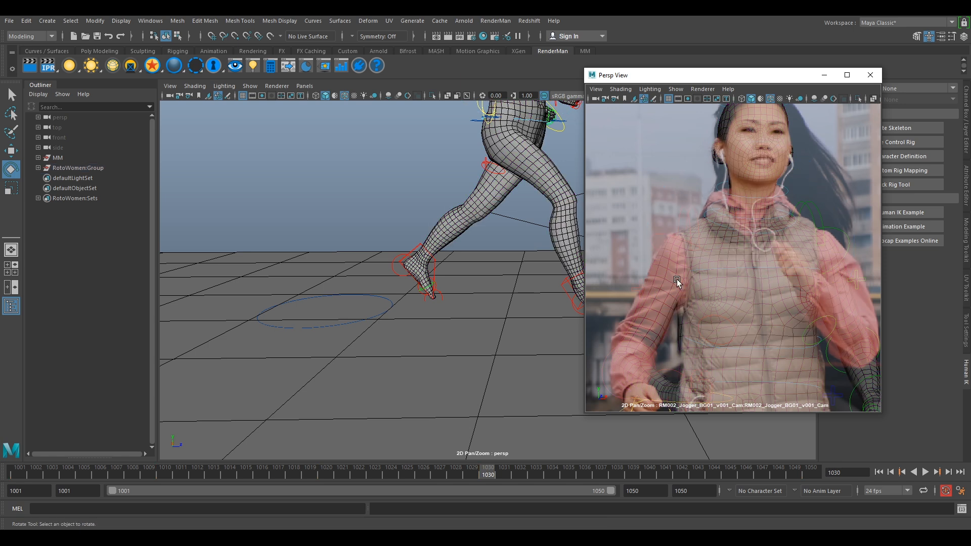
# Swing the right upper arm control back to the jogger's sleeve, rotating it to about 34, -28, -35.
pyautogui.click(670, 235)
pyautogui.moveTo(714, 286); pyautogui.dragTo(750, 228, button='middle')
pyautogui.moveTo(732, 284); pyautogui.dragTo(736, 286)
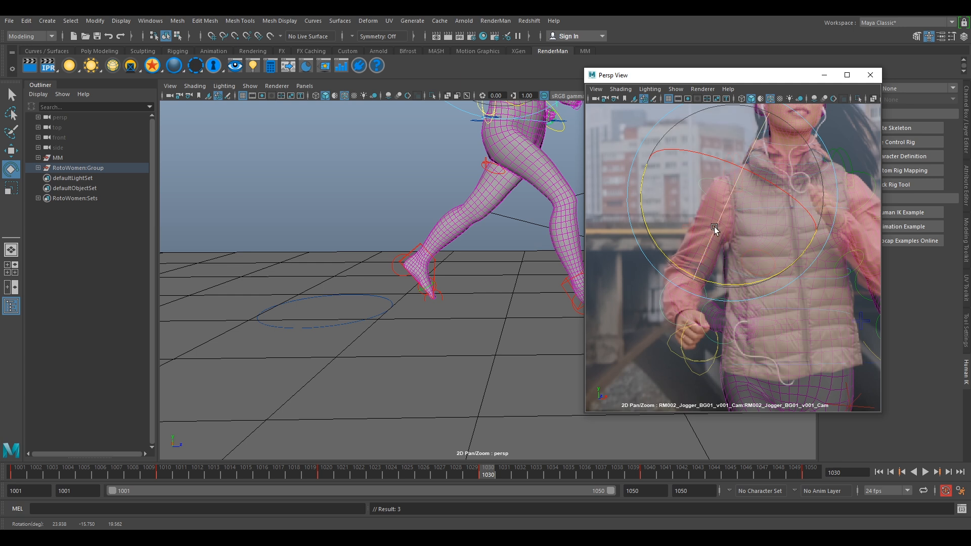
pyautogui.moveTo(714, 232); pyautogui.dragTo(679, 265)
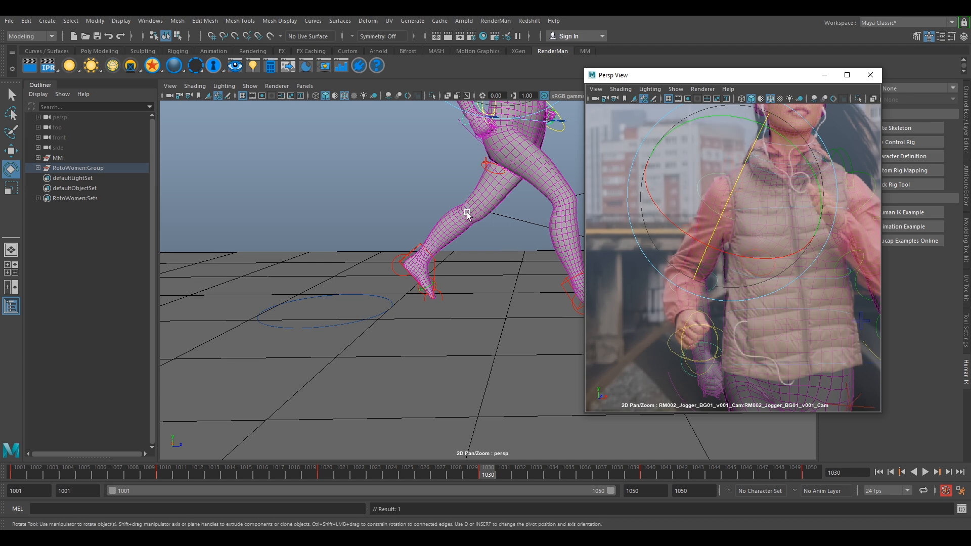
pyautogui.keyDown('alt'); pyautogui.moveTo(466, 210); pyautogui.dragTo(415, 317, button='middle'); pyautogui.keyUp('alt')
pyautogui.keyDown('alt'); pyautogui.moveTo(457, 289); pyautogui.dragTo(479, 287); pyautogui.keyUp('alt')
pyautogui.moveTo(796, 146); pyautogui.dragTo(803, 151)
pyautogui.moveTo(659, 172); pyautogui.dragTo(692, 199)
pyautogui.moveTo(805, 177); pyautogui.dragTo(809, 184)
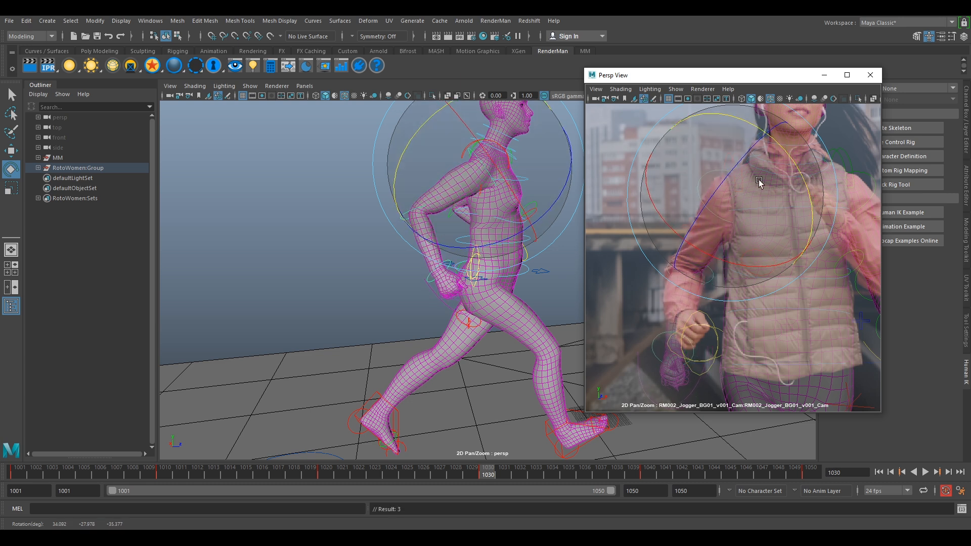
# Bend the right forearm control so the hand rises towards the jogger's waist.
pyautogui.click(316, 206)
pyautogui.click(403, 217)
pyautogui.moveTo(484, 268); pyautogui.dragTo(523, 228)
pyautogui.moveTo(711, 243); pyautogui.dragTo(720, 241)
# Fine-tune the right upper arm control's rotation to the jogger's sleeve.
pyautogui.click(212, 141)
pyautogui.click(477, 160)
pyautogui.moveTo(768, 144); pyautogui.dragTo(773, 140)
pyautogui.scroll(5, 713, 309)
pyautogui.moveTo(690, 322); pyautogui.dragTo(715, 275, button='middle')
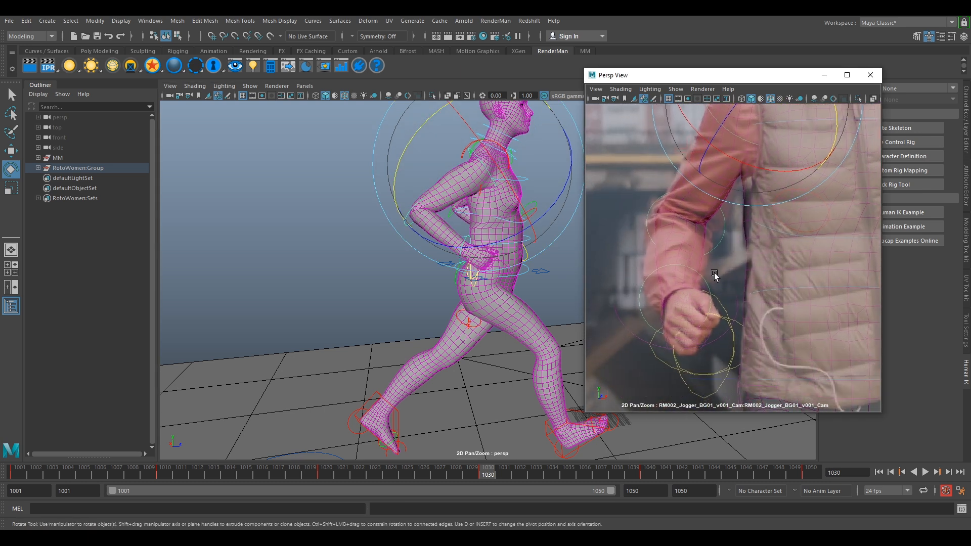
# Rotate the right forearm control to the jogger's lower sleeve and fist, and correct the arm's rotation above it.
pyautogui.click(647, 223)
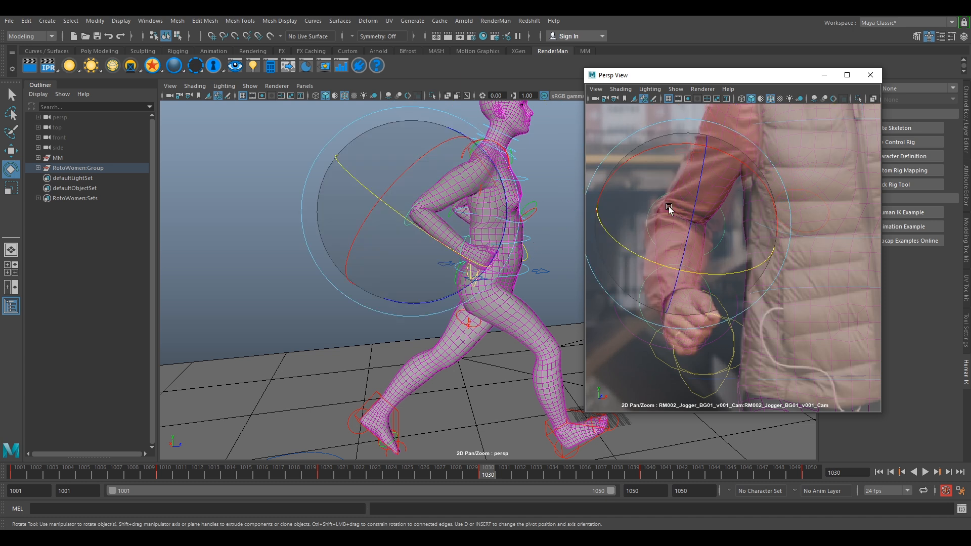
pyautogui.moveTo(754, 196)
pyautogui.mouseDown()
pyautogui.moveTo(767, 192)
pyautogui.moveTo(767, 201)
pyautogui.mouseUp()
pyautogui.moveTo(674, 252); pyautogui.dragTo(678, 254)
pyautogui.scroll(-6, 679, 254)
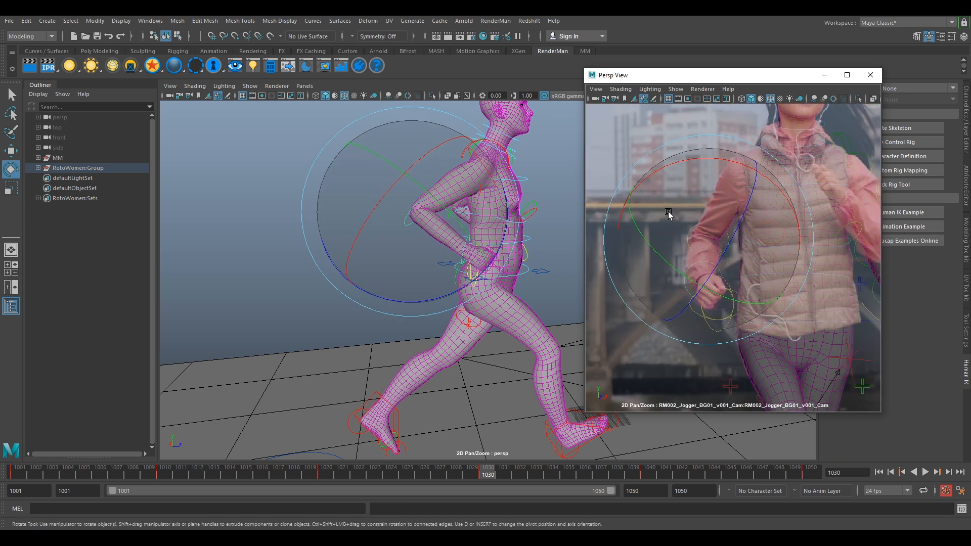
pyautogui.click(716, 182)
pyautogui.moveTo(627, 157); pyautogui.dragTo(614, 160)
# Pose the left arm by rotating its upper arm and bending the forearm to about -8, 11, 88.
pyautogui.click(837, 242)
pyautogui.click(736, 193)
pyautogui.moveTo(782, 264); pyautogui.dragTo(708, 151)
pyautogui.moveTo(796, 243); pyautogui.dragTo(733, 269)
pyautogui.click(762, 307)
pyautogui.click(761, 308)
pyautogui.moveTo(791, 324); pyautogui.dragTo(783, 322)
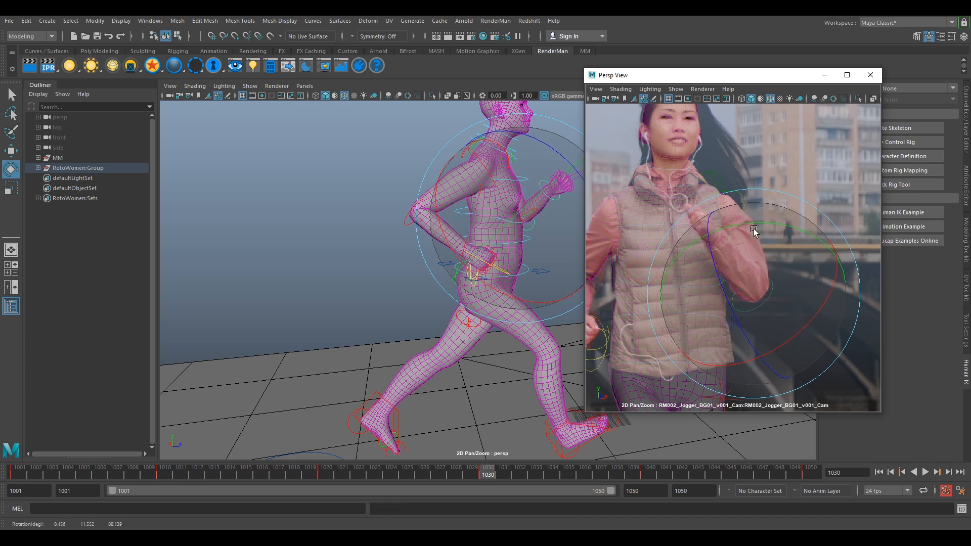
# Rotate the head control to about -2, -5, -18 to match the jogger's face and return to the full camera frame.
pyautogui.press('\\')
pyautogui.moveTo(810, 152); pyautogui.dragTo(850, 235, button='middle')
pyautogui.moveTo(772, 223); pyautogui.dragTo(797, 218, button='right')
pyautogui.click(744, 140)
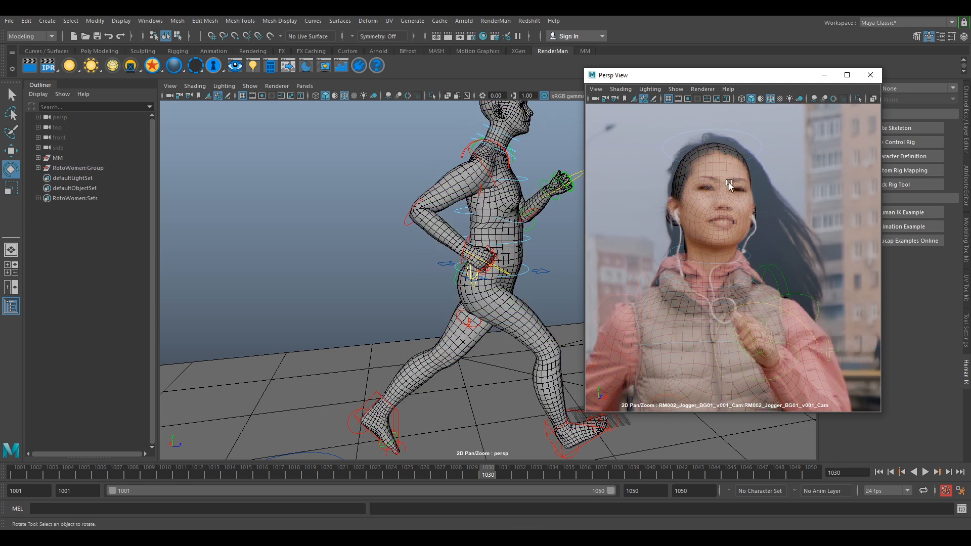
pyautogui.click(754, 137)
pyautogui.moveTo(748, 182); pyautogui.dragTo(747, 197)
pyautogui.hotkey('shift', 'e')
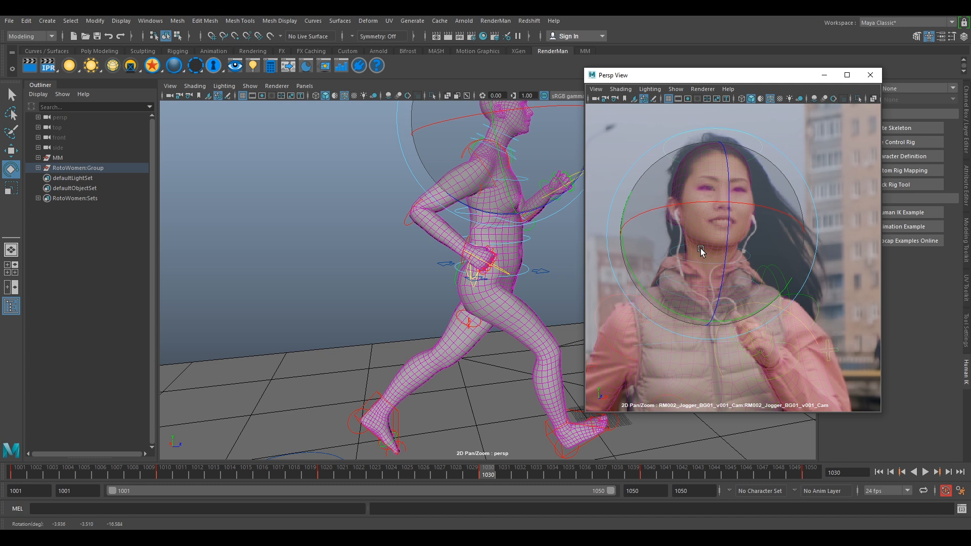
pyautogui.moveTo(701, 155); pyautogui.dragTo(702, 157)
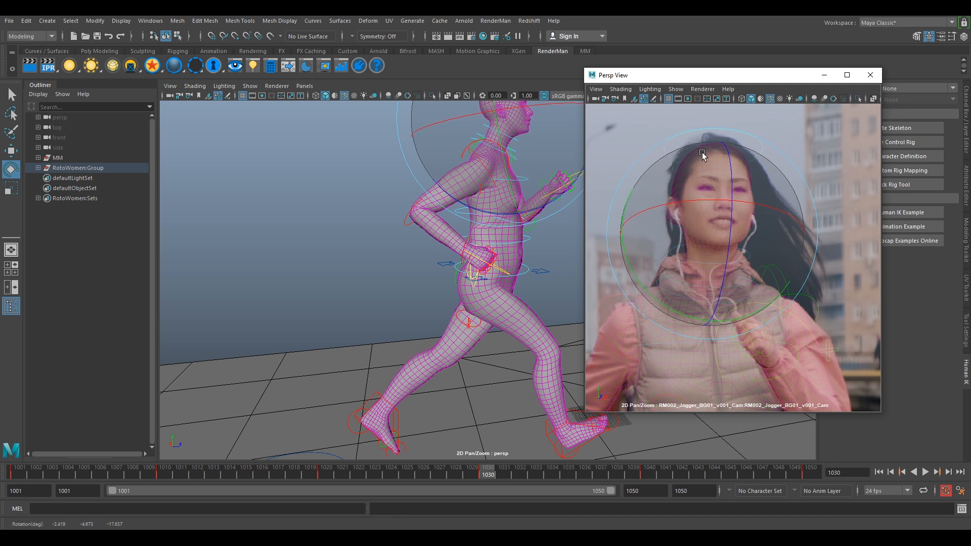
pyautogui.hotkey('shift', 'e')
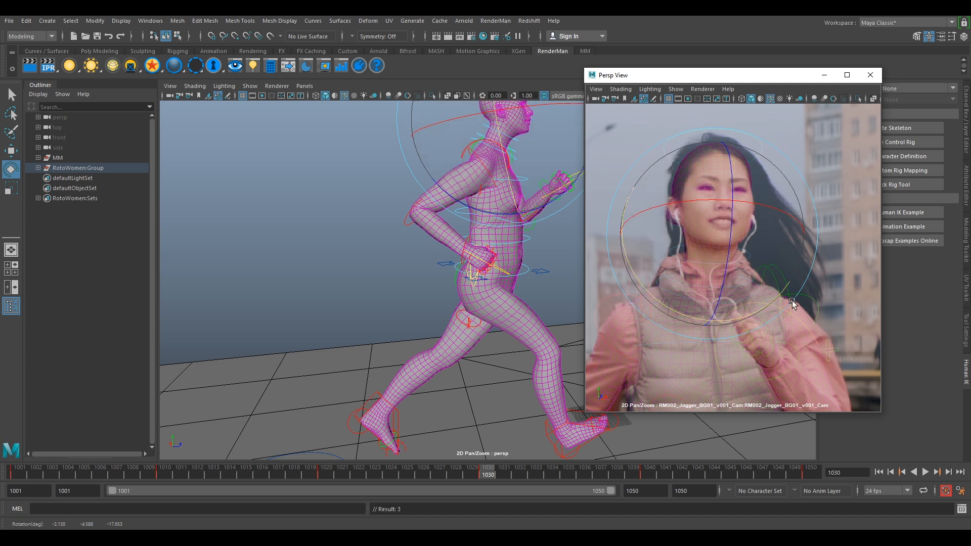
pyautogui.press('\\')
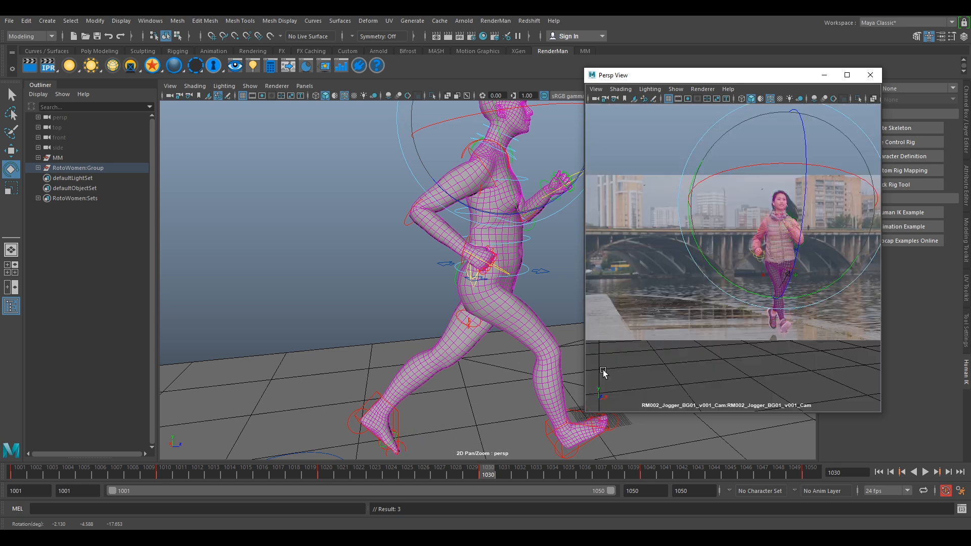
# Play back and scrub the run between frames 1020 and 1030 to examine the rig's leg motion.
pyautogui.keyDown('alt'); pyautogui.moveTo(429, 296); pyautogui.dragTo(411, 357); pyautogui.keyUp('alt')
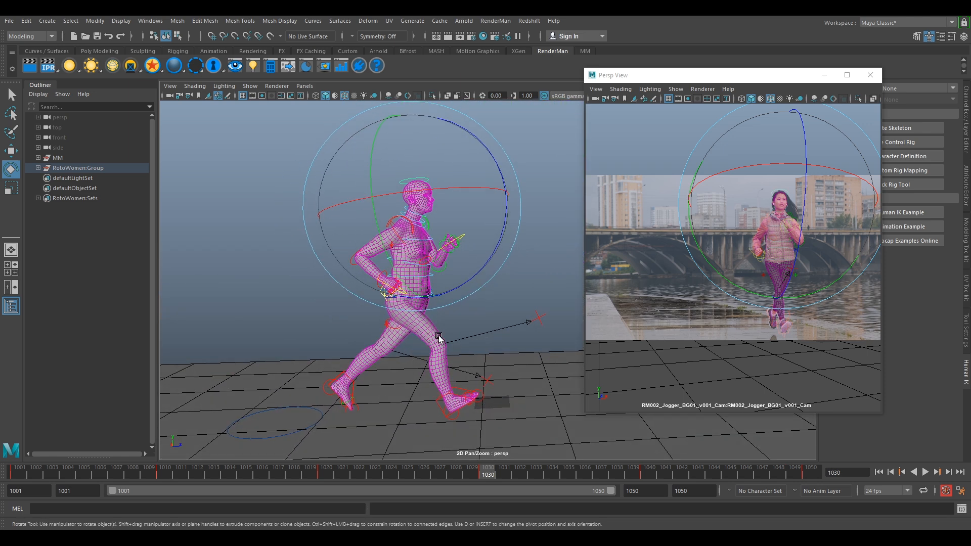
pyautogui.hotkey('alt', 'v')
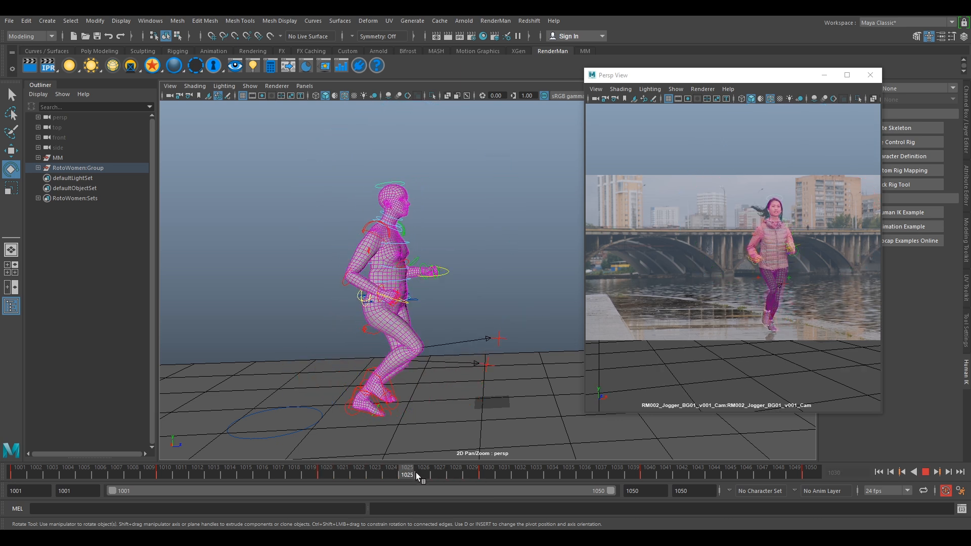
pyautogui.moveTo(300, 468)
pyautogui.mouseDown()
pyautogui.moveTo(458, 481)
pyautogui.moveTo(340, 476)
pyautogui.mouseUp()
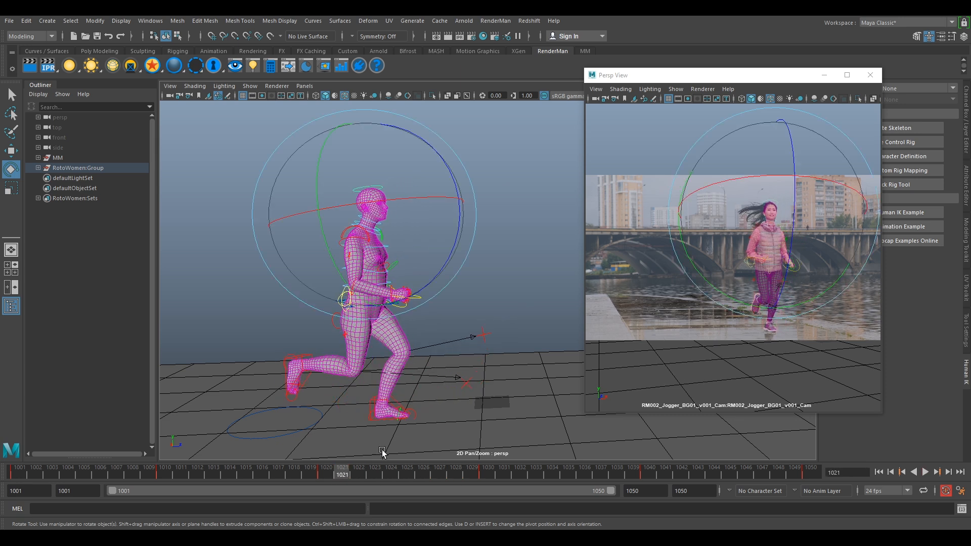
pyautogui.press('.')
pyautogui.press(',')
pyautogui.moveTo(321, 477); pyautogui.dragTo(446, 489)
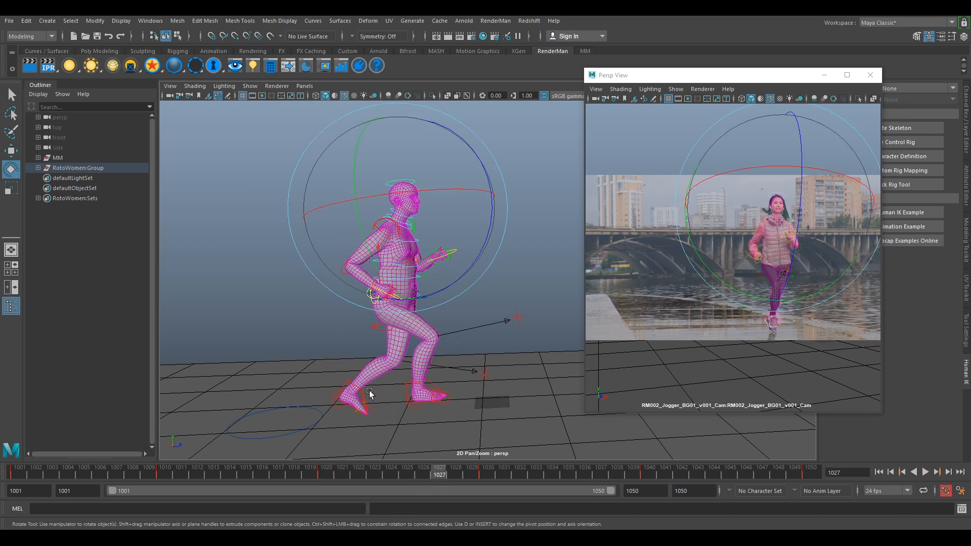
# Select the right foot control and copy its keys at frame 1020.
pyautogui.click(349, 383)
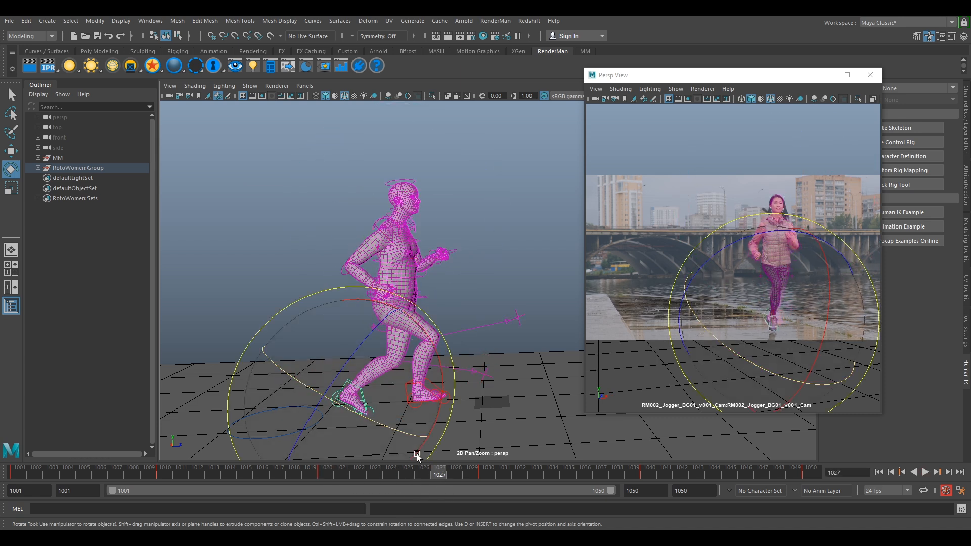
pyautogui.moveTo(414, 471); pyautogui.dragTo(321, 476)
pyautogui.rightClick(320, 473)
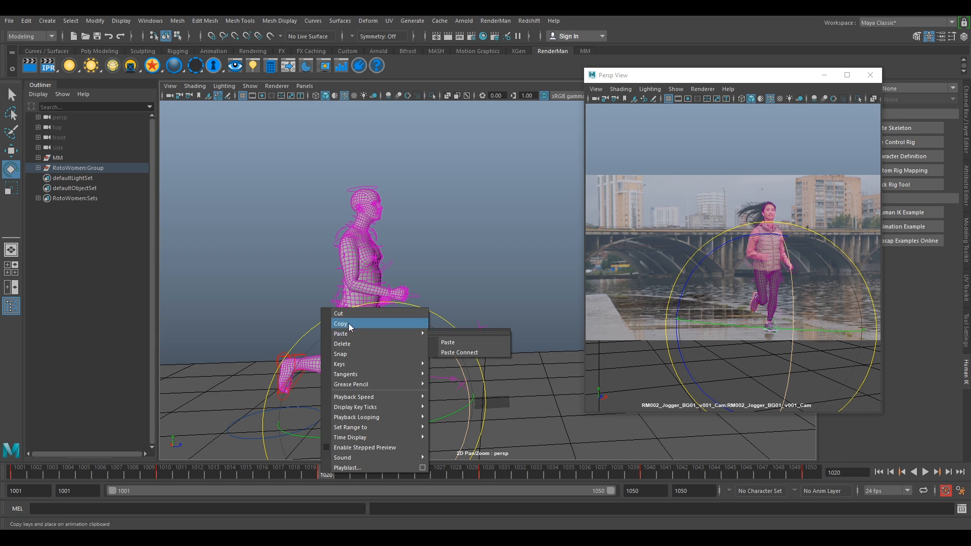
pyautogui.click(468, 268)
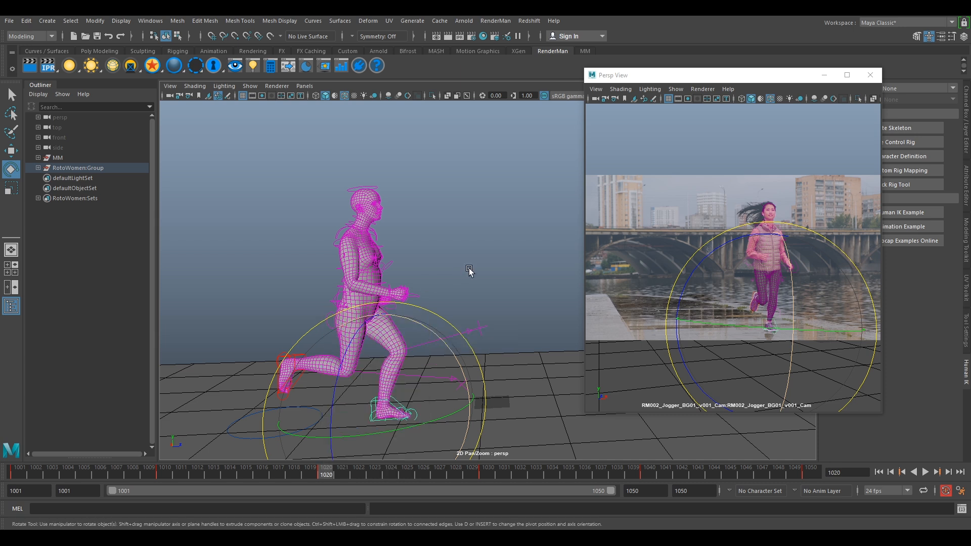
pyautogui.click(467, 268)
pyautogui.press('w')
pyautogui.click(396, 404)
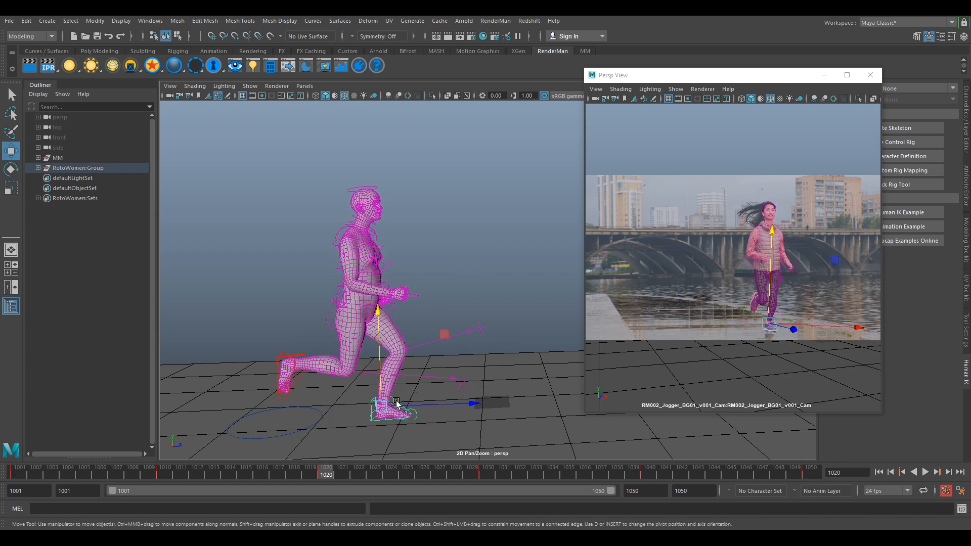
pyautogui.rightClick(325, 470)
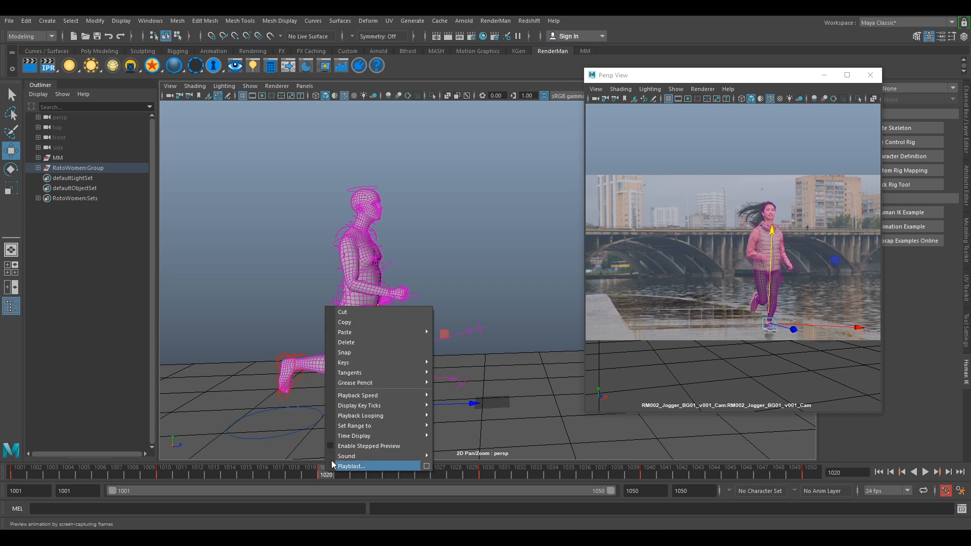
pyautogui.click(346, 323)
# Paste the copied right foot keys at frame 1030.
pyautogui.moveTo(332, 471); pyautogui.dragTo(480, 489)
pyautogui.rightClick(482, 471)
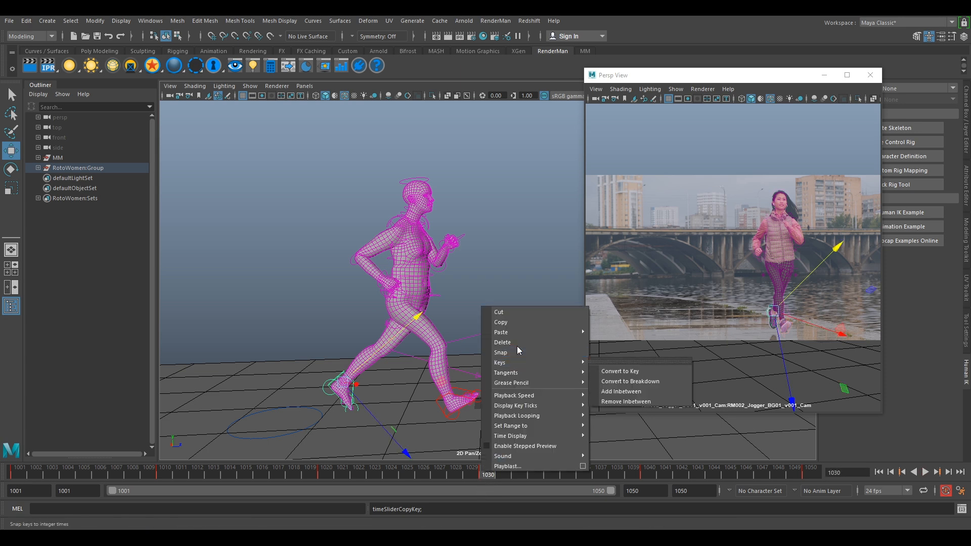
pyautogui.moveTo(518, 330)
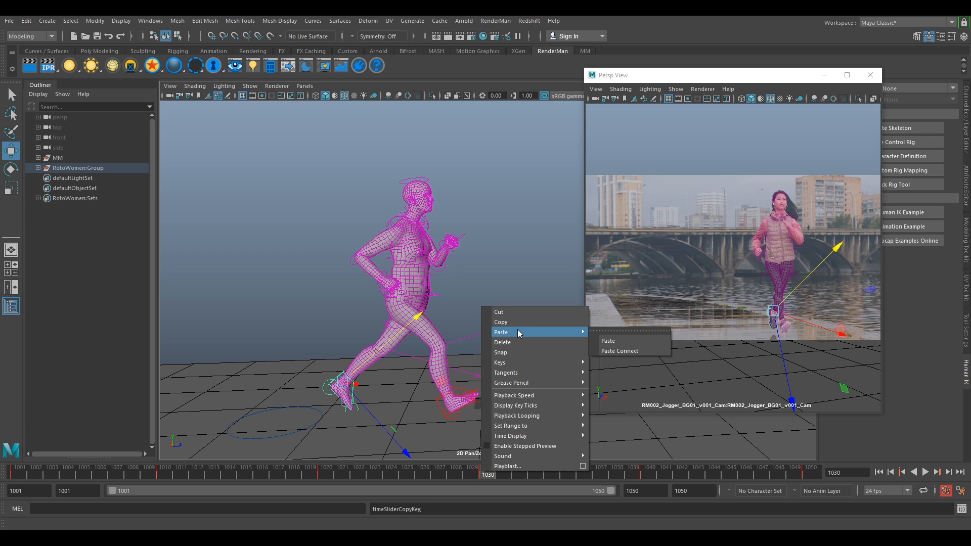
pyautogui.click(609, 341)
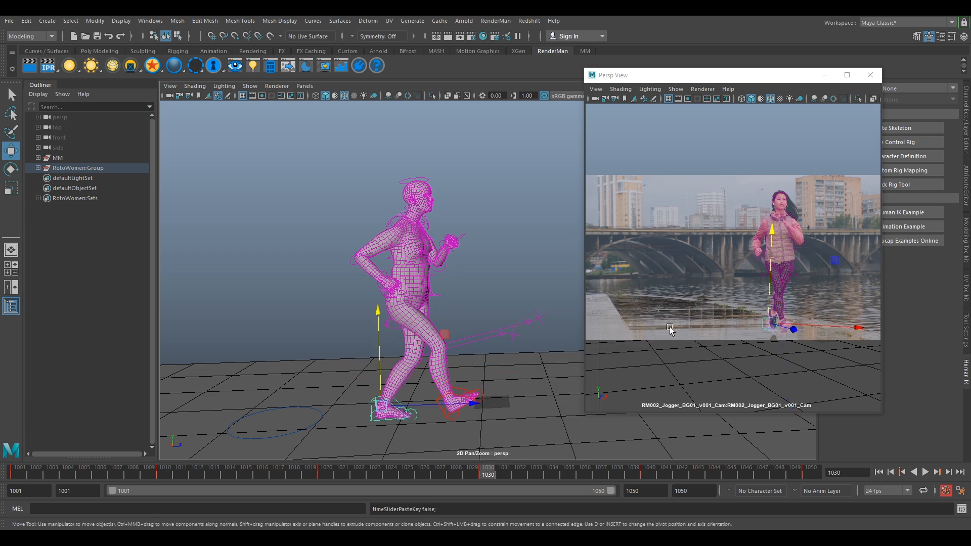
# Rotate the right foot control at frame 1030 to about 79, 7, 1 to follow the jogger's trailing shoe.
pyautogui.press('\\')
pyautogui.moveTo(789, 388); pyautogui.dragTo(739, 349, button='right')
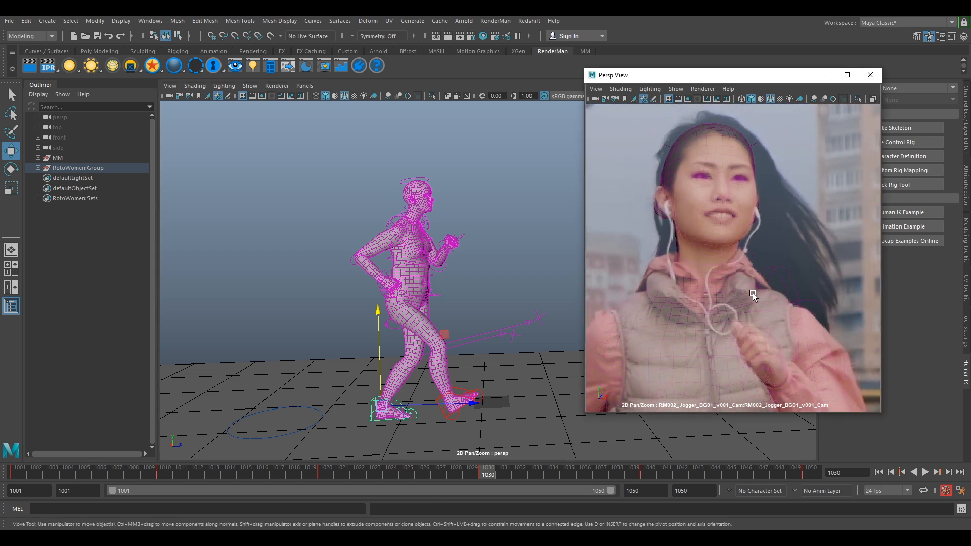
pyautogui.moveTo(760, 287); pyautogui.dragTo(819, 129, button='middle')
pyautogui.moveTo(735, 320); pyautogui.dragTo(738, 139, button='middle')
pyautogui.moveTo(748, 296); pyautogui.dragTo(746, 114, button='middle')
pyautogui.moveTo(785, 319); pyautogui.dragTo(772, 141, button='middle')
pyautogui.press('e')
pyautogui.moveTo(722, 247); pyautogui.dragTo(721, 212)
pyautogui.press('w')
pyautogui.press('e')
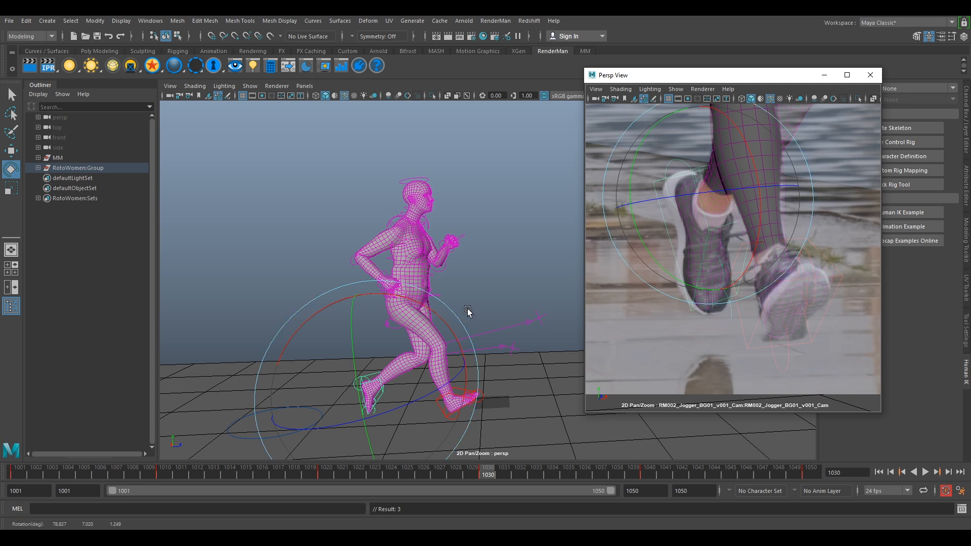
# Compare the right foot's fit against the footage at keyed frames 1020 and 1030 and at frame 1029.
pyautogui.press(',')
pyautogui.press('.')
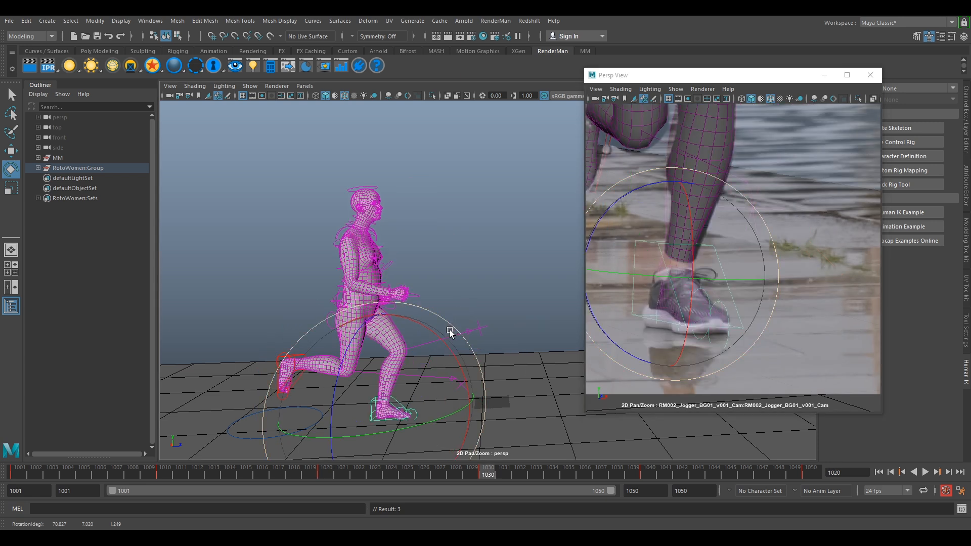
pyautogui.press(',')
pyautogui.press('.')
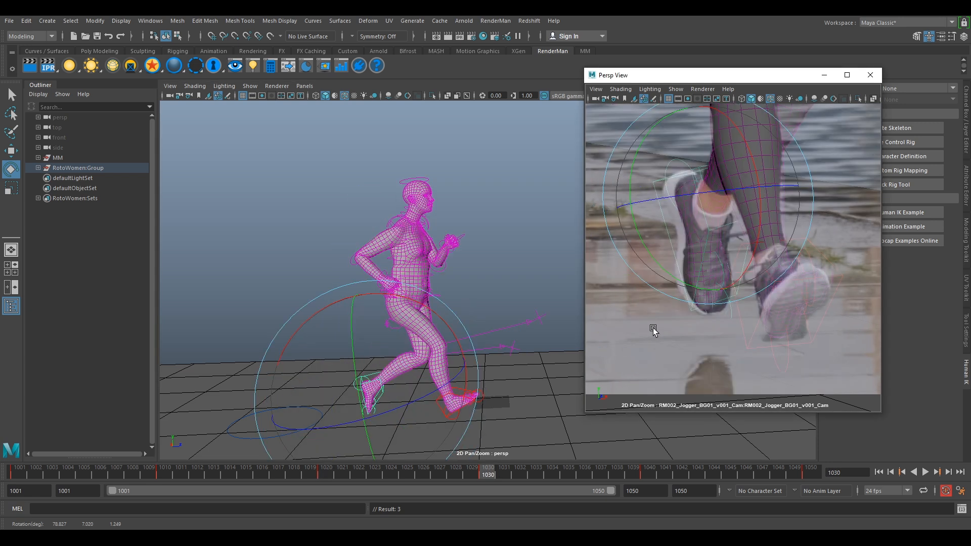
pyautogui.click(469, 473)
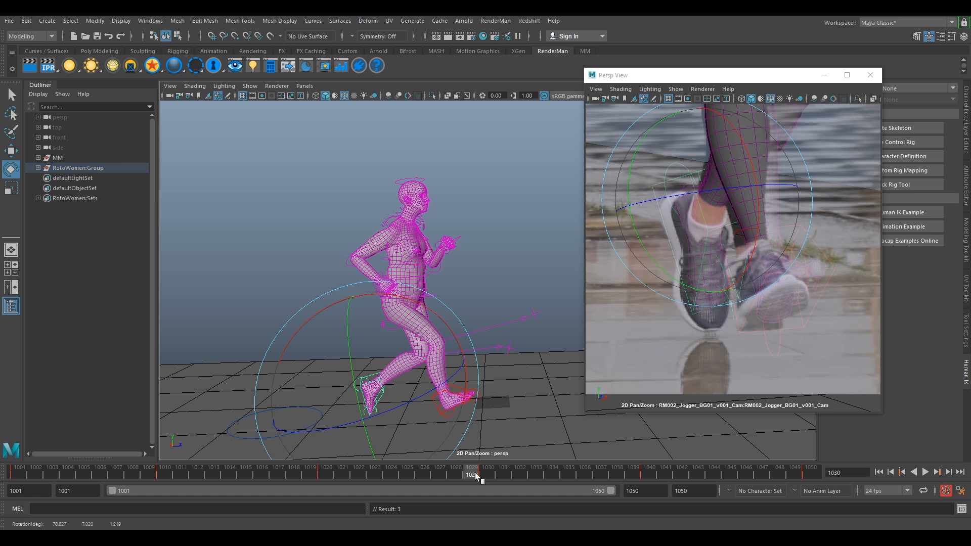
pyautogui.moveTo(486, 475); pyautogui.dragTo(472, 474)
pyautogui.click(484, 474)
pyautogui.moveTo(763, 329); pyautogui.dragTo(625, 275, button='right')
pyautogui.moveTo(749, 258); pyautogui.dragTo(727, 377, button='middle')
pyautogui.moveTo(815, 345); pyautogui.dragTo(732, 305, button='right')
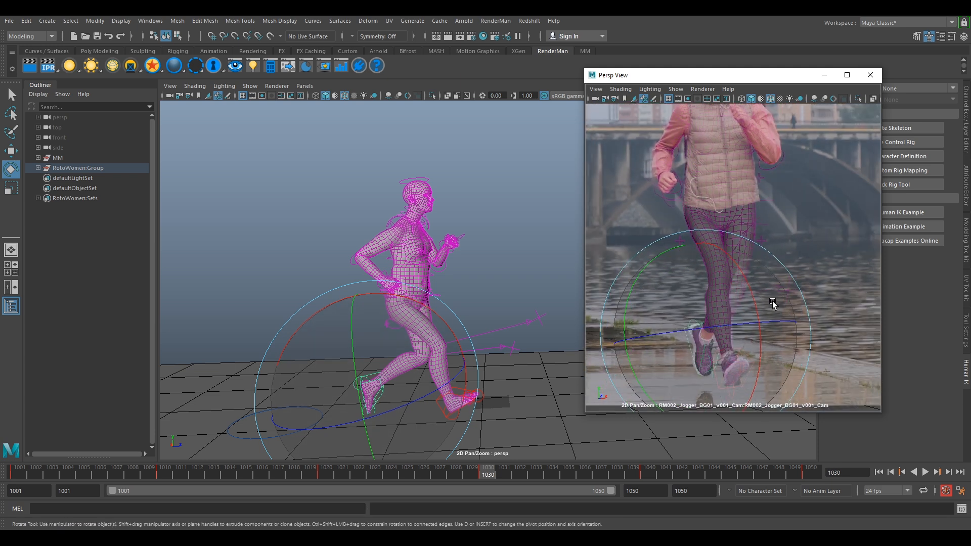
pyautogui.press(',')
pyautogui.press('.')
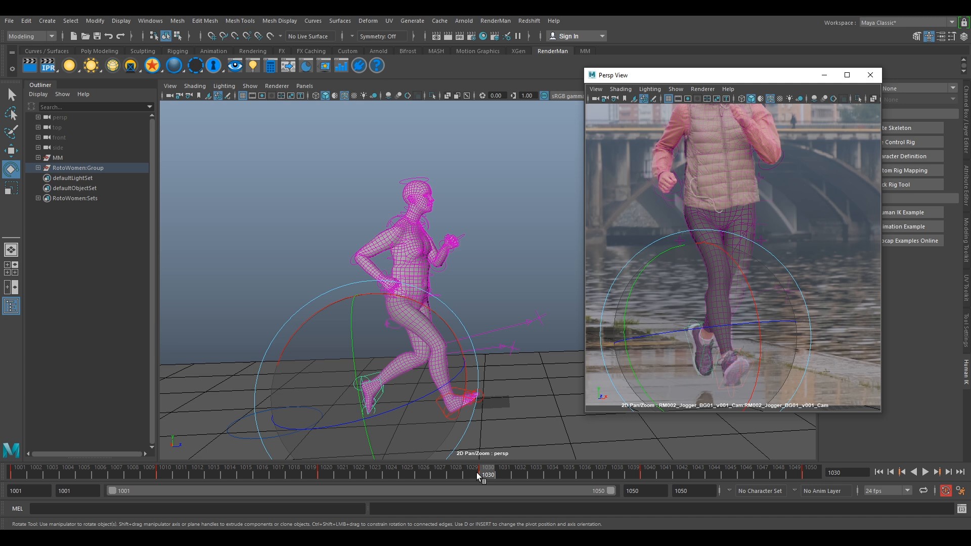
# Paste the copied right foot keys at frame 1027.
pyautogui.moveTo(476, 472); pyautogui.dragTo(430, 483)
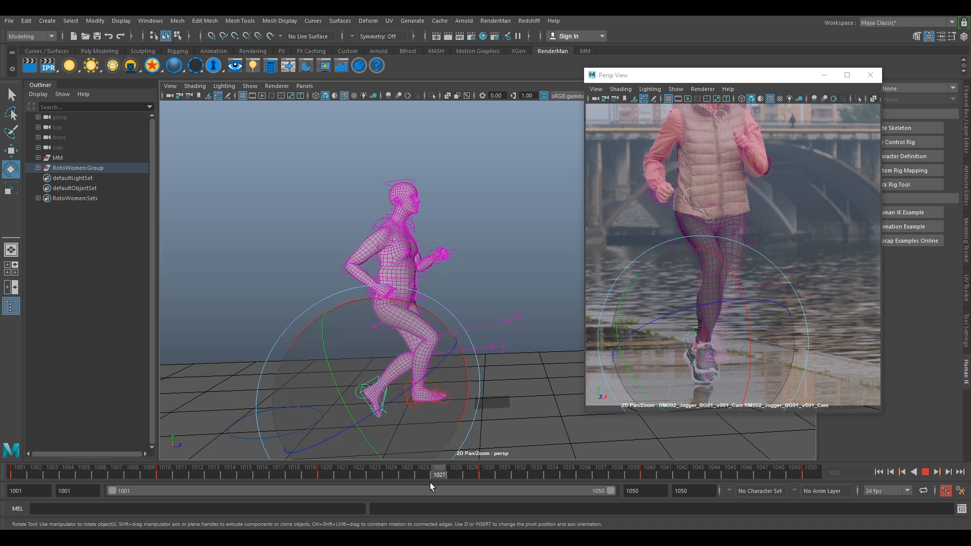
pyautogui.rightClick(439, 478)
pyautogui.moveTo(467, 336)
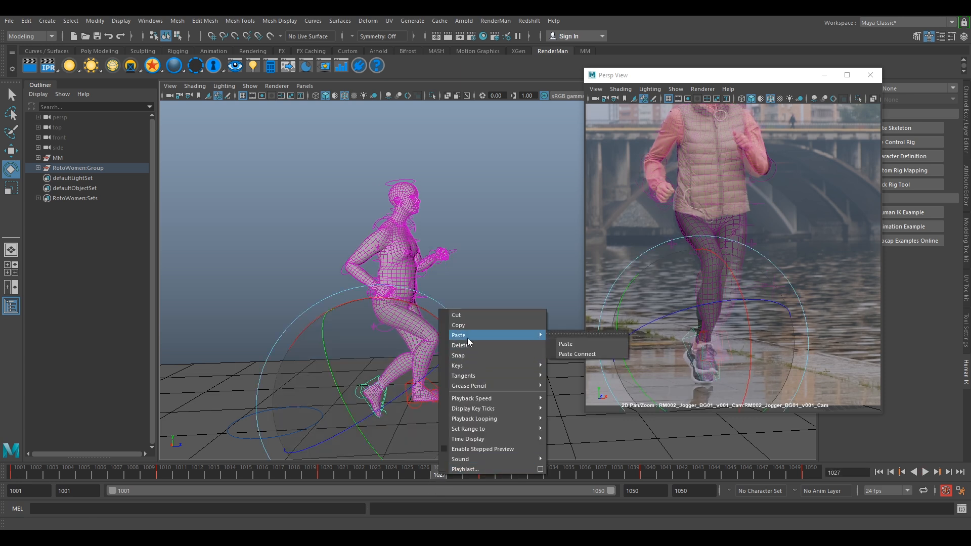
pyautogui.click(565, 344)
# Move the right foot control onto the jogger's shoe at frame 1027 and rotate it to about 28, -10, -7.
pyautogui.moveTo(447, 339); pyautogui.dragTo(460, 408)
pyautogui.scroll(5, 727, 322)
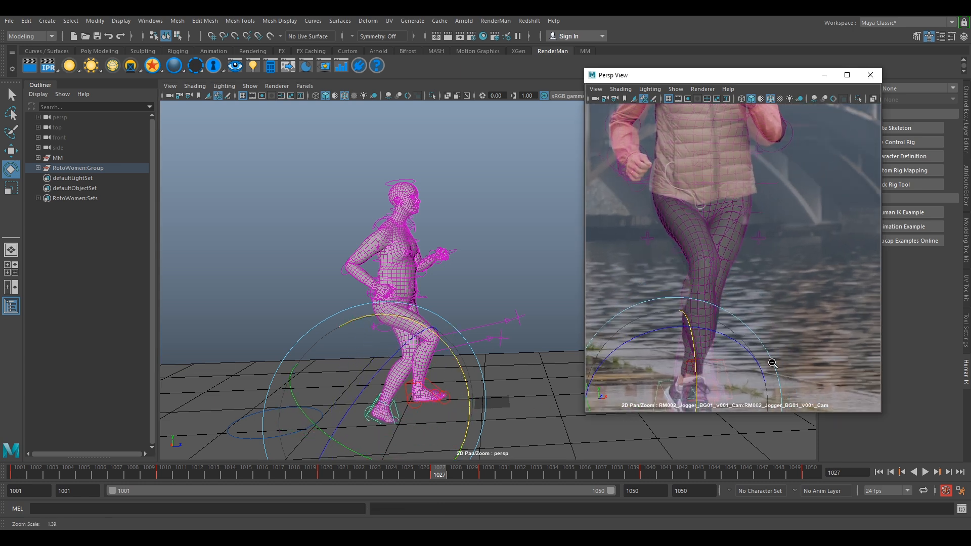
pyautogui.press('w')
pyautogui.moveTo(691, 269); pyautogui.dragTo(716, 241)
pyautogui.press('e')
pyautogui.moveTo(678, 208); pyautogui.dragTo(685, 204)
# Check the neighbouring frames and refine the right foot's rotation at frame 1027 to about 20, -10, -7.
pyautogui.moveTo(416, 470)
pyautogui.mouseDown()
pyautogui.moveTo(390, 470)
pyautogui.moveTo(419, 478)
pyautogui.moveTo(397, 469)
pyautogui.mouseUp()
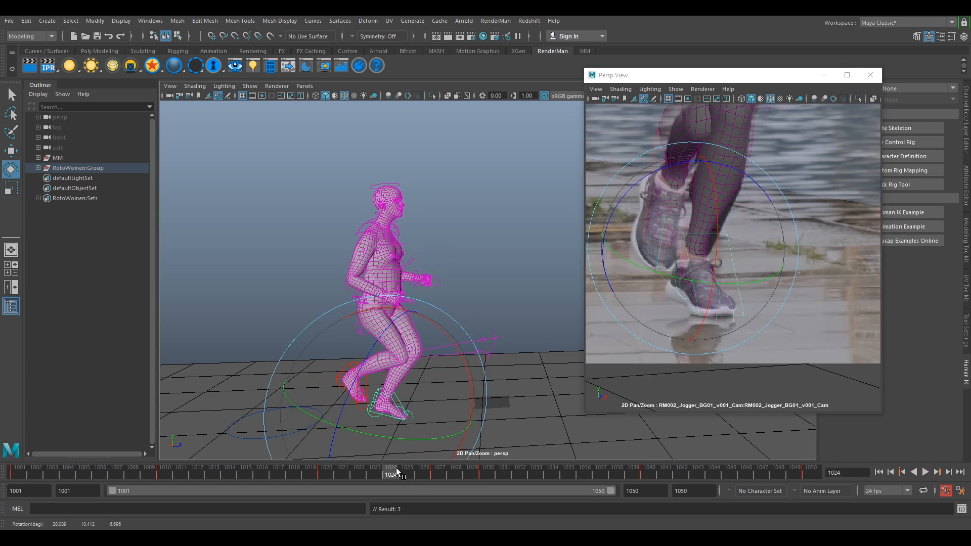
pyautogui.press(',')
pyautogui.press('.')
pyautogui.press(',')
pyautogui.press('.')
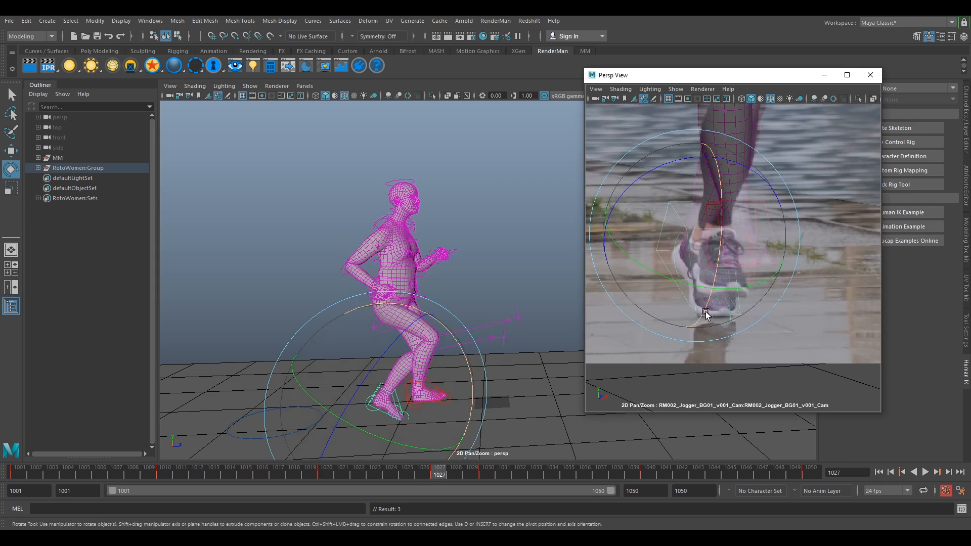
pyautogui.moveTo(705, 310); pyautogui.dragTo(708, 306)
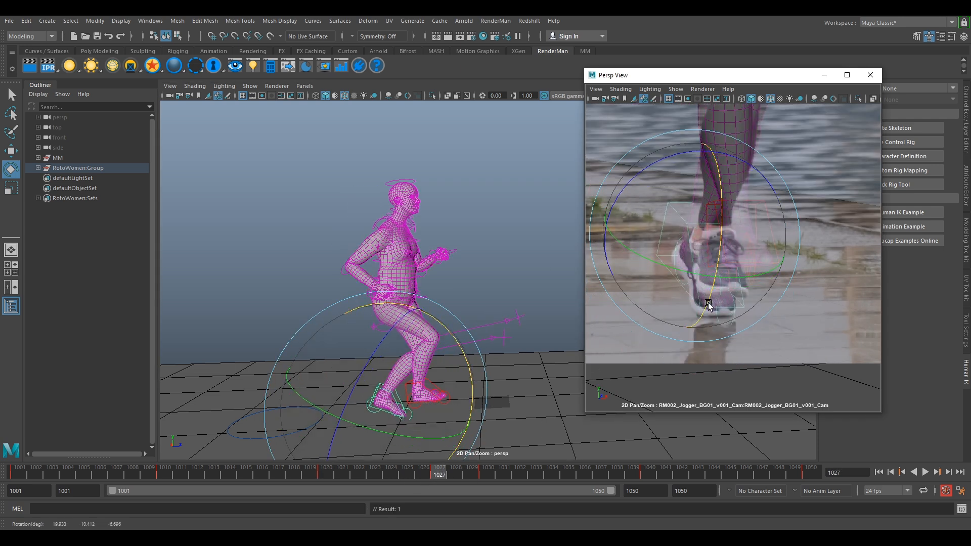
# Step through the neighbouring keys and scrub up to frame 1030 to examine how the right foot follows the jogger's shoe.
pyautogui.press(',')
pyautogui.press('.')
pyautogui.press(',')
pyautogui.press('.')
pyautogui.press(',')
pyautogui.press('.')
pyautogui.press(',')
pyautogui.press('.')
pyautogui.moveTo(440, 473)
pyautogui.mouseDown()
pyautogui.moveTo(484, 476)
pyautogui.moveTo(458, 475)
pyautogui.mouseUp()
pyautogui.press(',')
pyautogui.press('.')
pyautogui.press(',')
pyautogui.hotkey('alt', 'v')
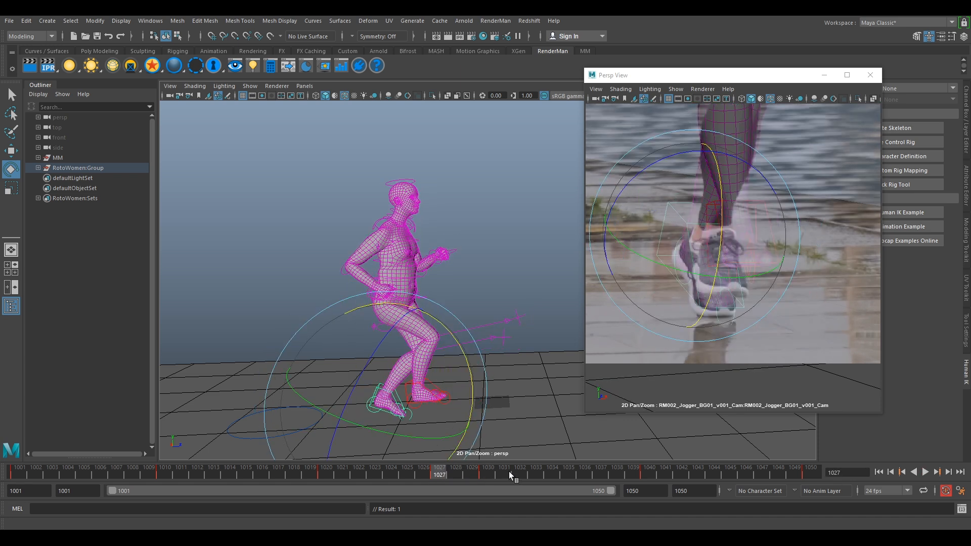
pyautogui.moveTo(488, 479); pyautogui.dragTo(487, 478)
pyautogui.press(',')
pyautogui.press('.')
pyautogui.press(',')
pyautogui.press('.')
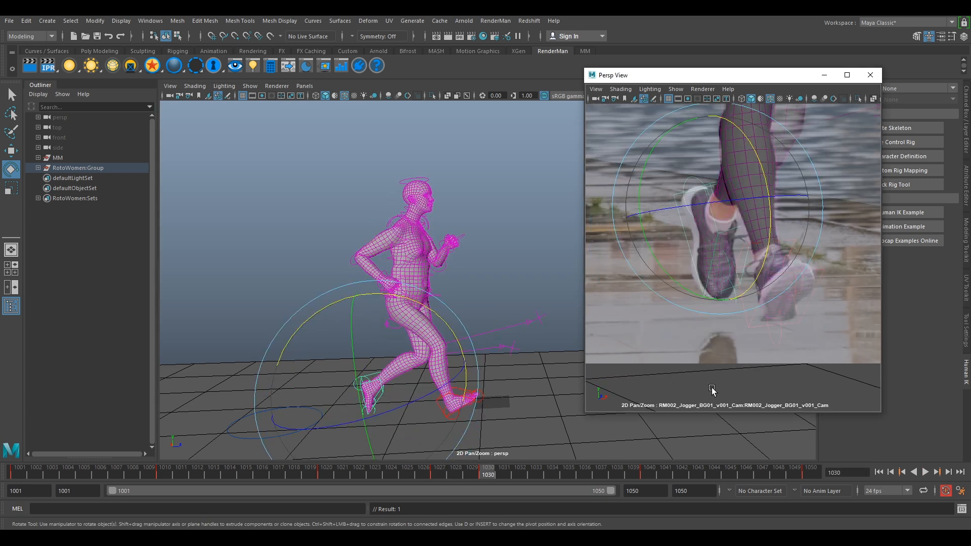
# Move the right foot control backward at frame 1030 to extend the trailing leg and align it with the jogger's shoe.
pyautogui.press('w')
pyautogui.scroll(-5, 741, 308)
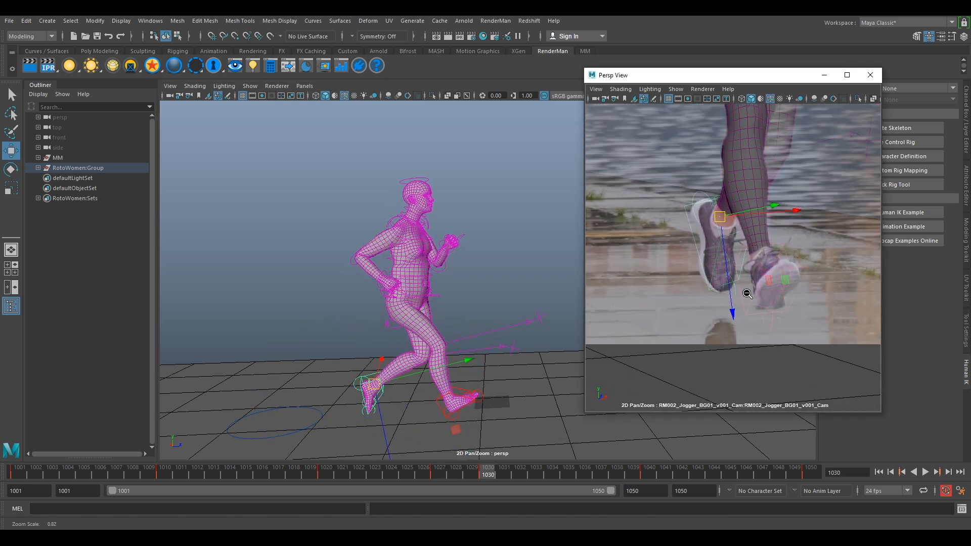
pyautogui.moveTo(461, 362); pyautogui.dragTo(439, 372)
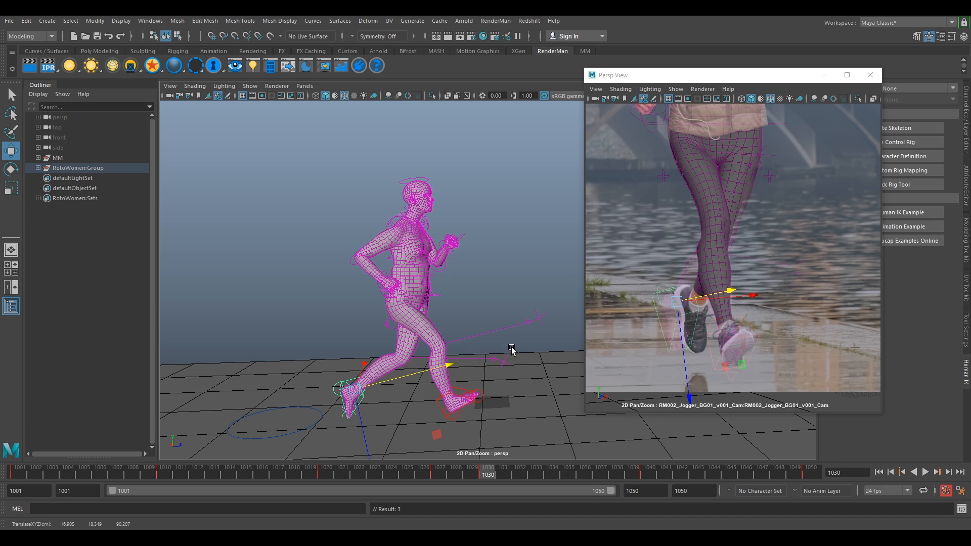
pyautogui.moveTo(702, 303)
pyautogui.mouseDown()
pyautogui.moveTo(737, 295)
pyautogui.moveTo(689, 310)
pyautogui.mouseUp()
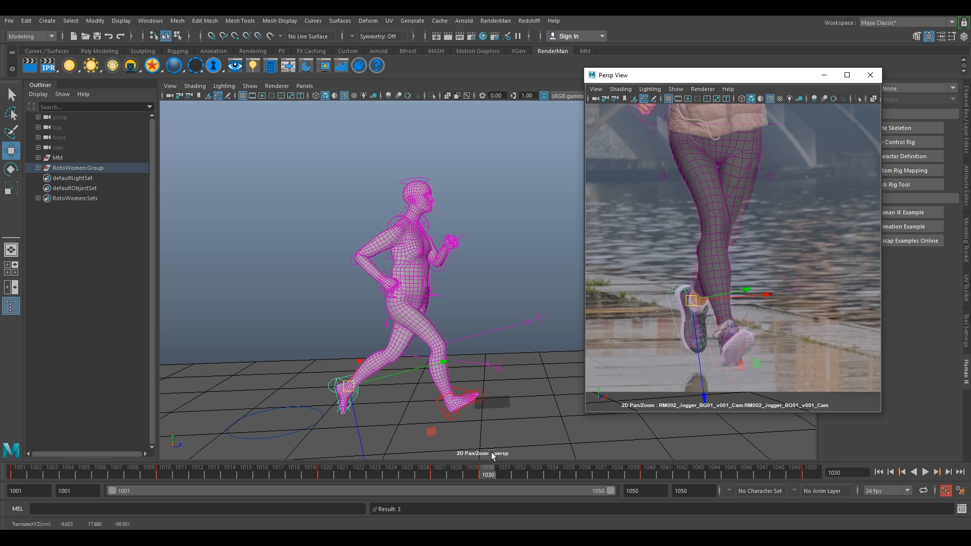
# Play back the run and step from frame 1030 to the 1027 key to check the right foot against the footage.
pyautogui.hotkey('alt', 'v')
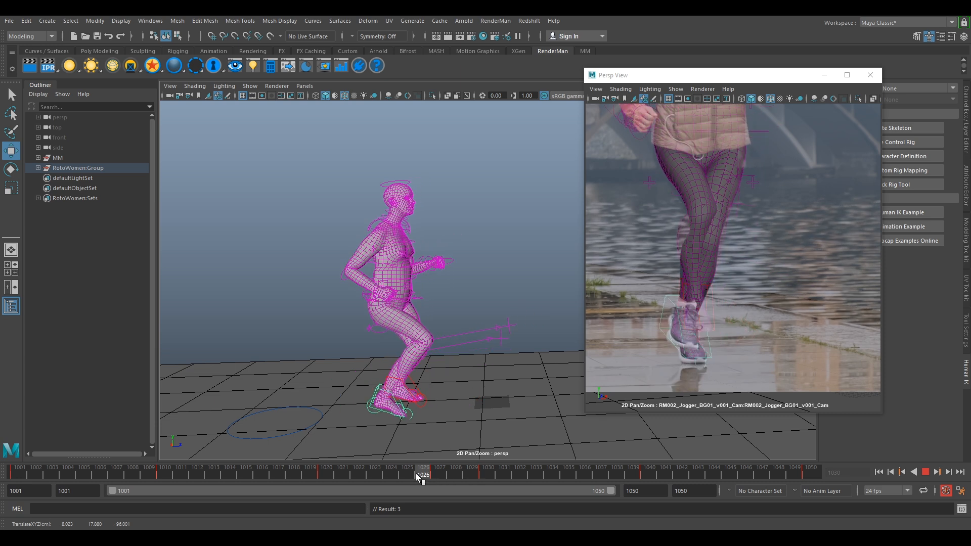
pyautogui.hotkey('alt', 'v')
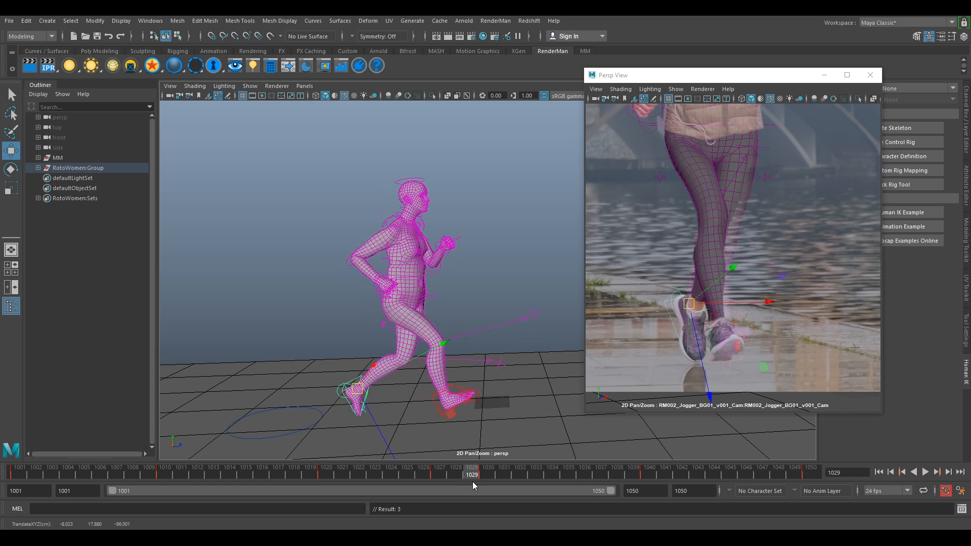
pyautogui.click(485, 474)
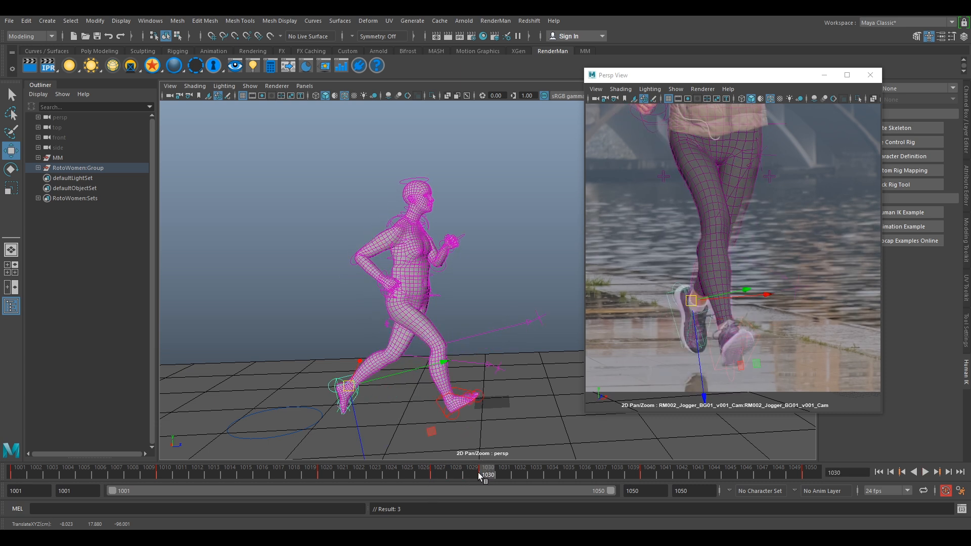
pyautogui.hotkey('alt', 'v')
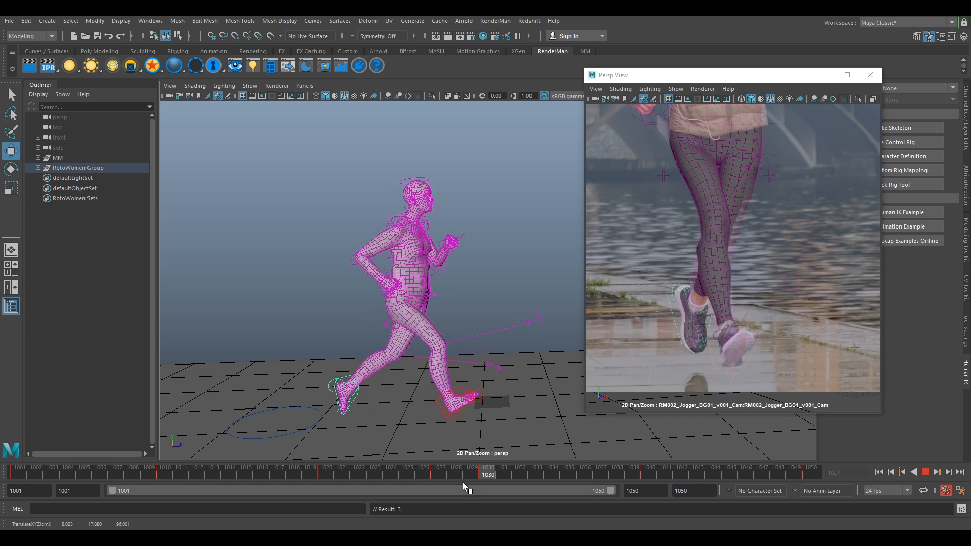
pyautogui.hotkey('alt', 'v')
pyautogui.press(',')
pyautogui.press(',')
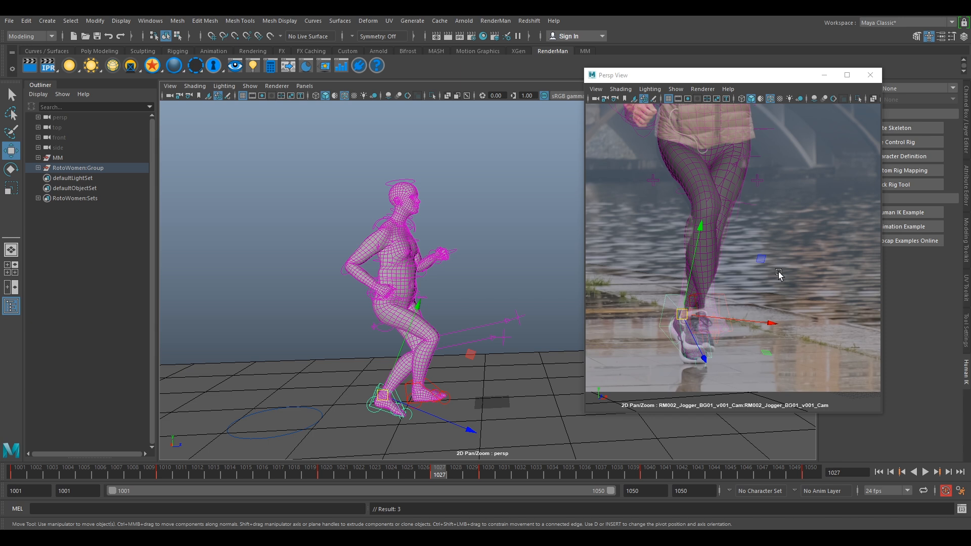
# Step between the 1027 and 1030 keys to compare the right foot's position with the jogger's shoe.
pyautogui.moveTo(779, 274); pyautogui.dragTo(665, 197, button='right')
pyautogui.moveTo(717, 235); pyautogui.dragTo(710, 332, button='middle')
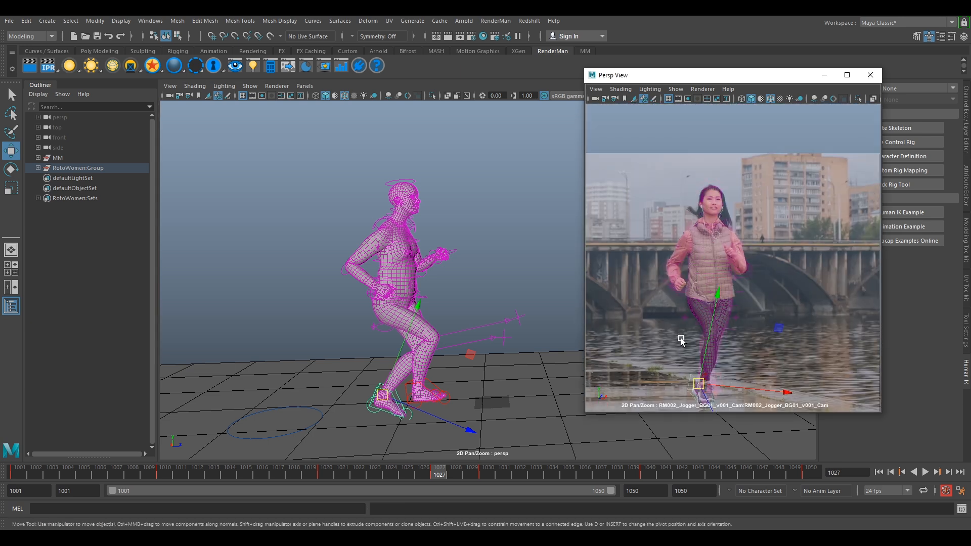
pyautogui.press('.')
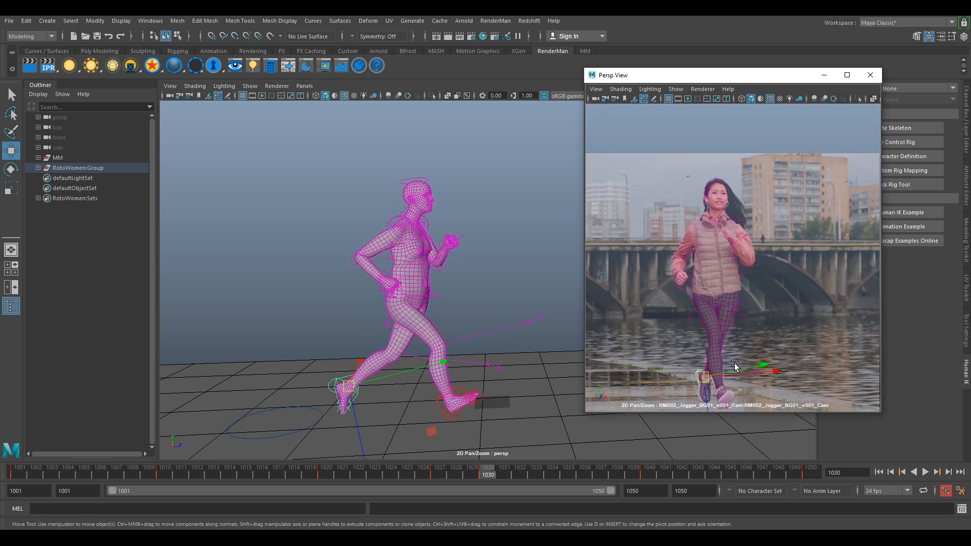
pyautogui.moveTo(489, 473)
pyautogui.mouseDown()
pyautogui.moveTo(429, 477)
pyautogui.moveTo(455, 483)
pyautogui.moveTo(446, 469)
pyautogui.moveTo(470, 472)
pyautogui.moveTo(439, 472)
pyautogui.mouseUp()
pyautogui.press(',')
pyautogui.press('.')
pyautogui.press('.')
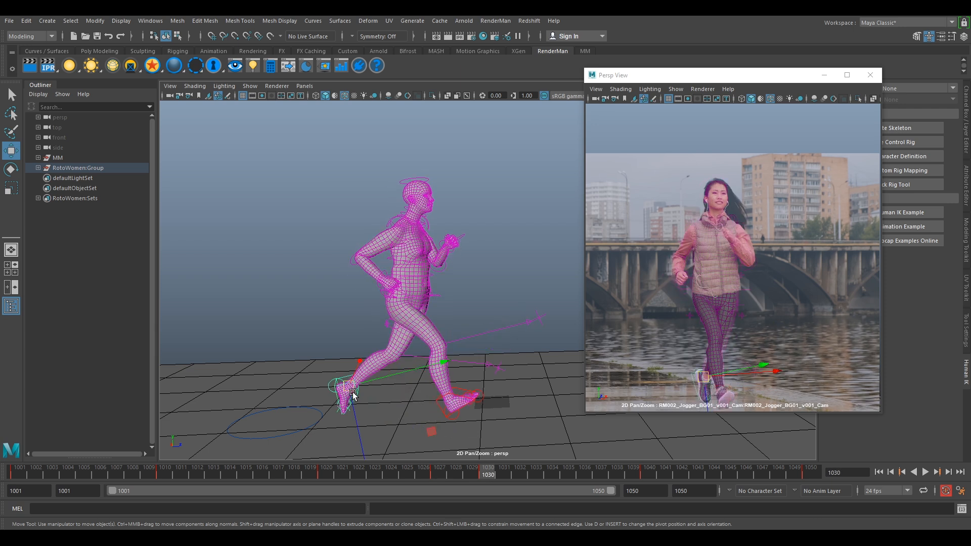
# Try moving the right foot control forward at frame 1030, then paste the previously copied foot key there.
pyautogui.moveTo(352, 396); pyautogui.dragTo(380, 387)
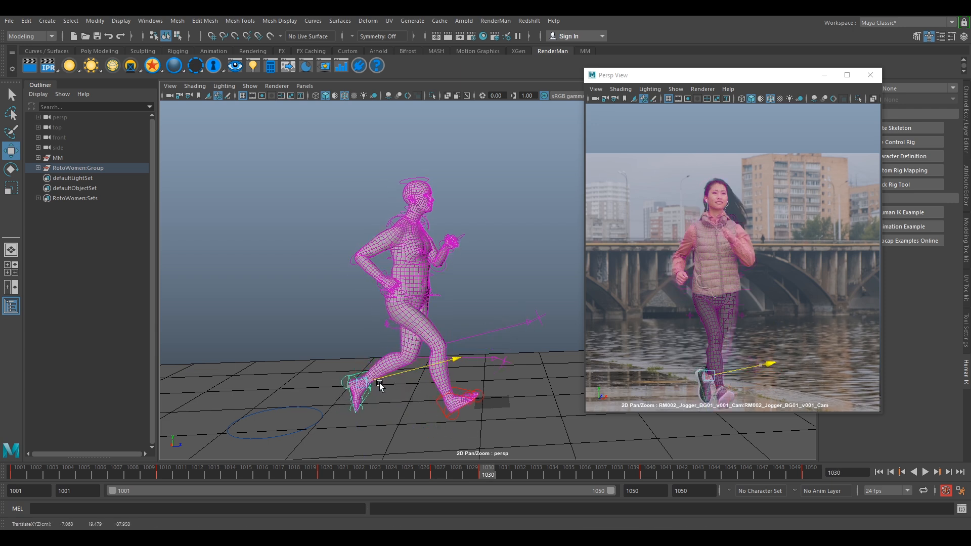
pyautogui.press(',')
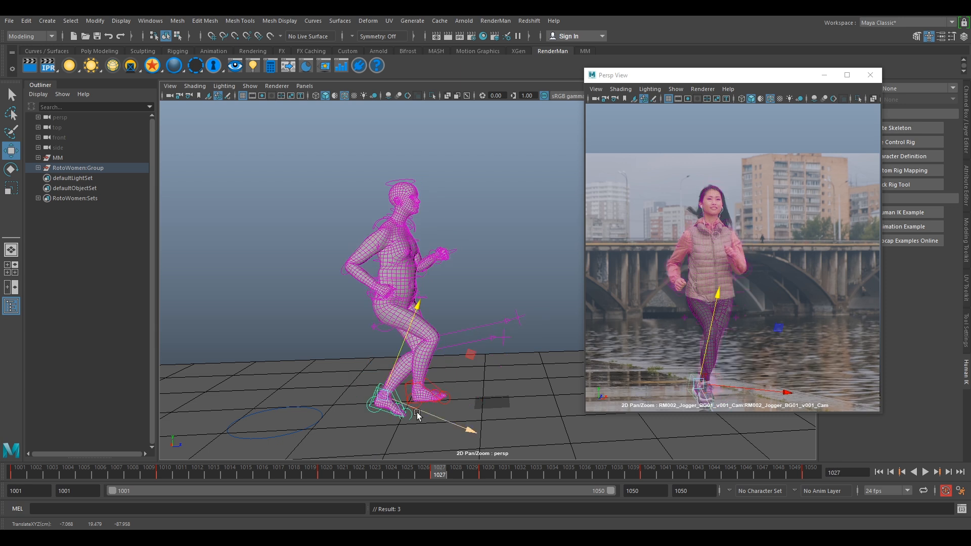
pyautogui.press('.')
pyautogui.rightClick(487, 474)
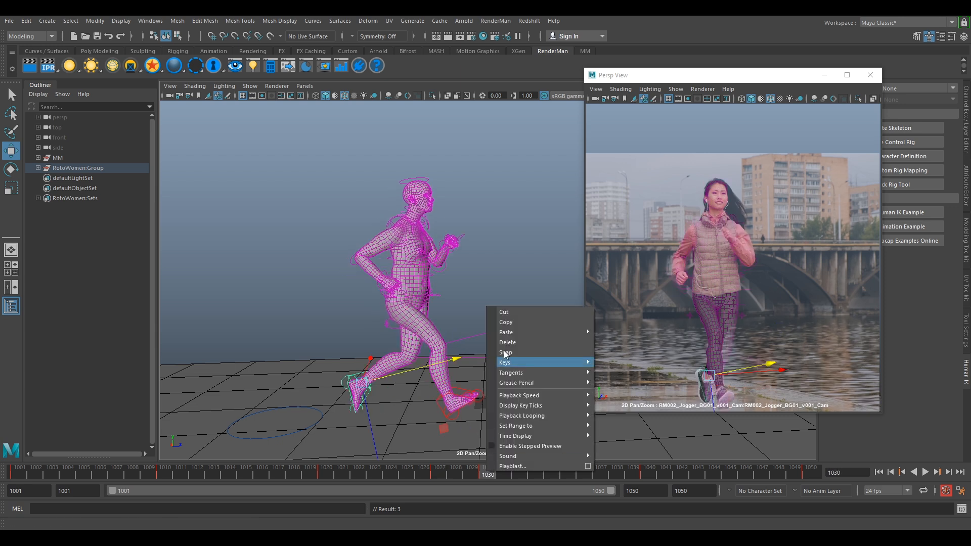
pyautogui.moveTo(528, 332)
pyautogui.click(613, 341)
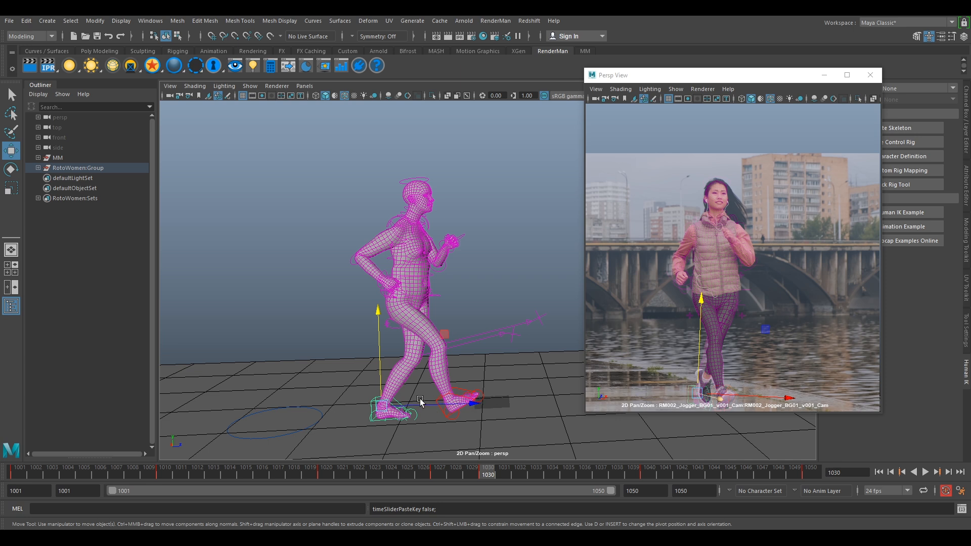
# Copy the right foot control's key from frame 1027 and paste it at frame 1030.
pyautogui.press('e')
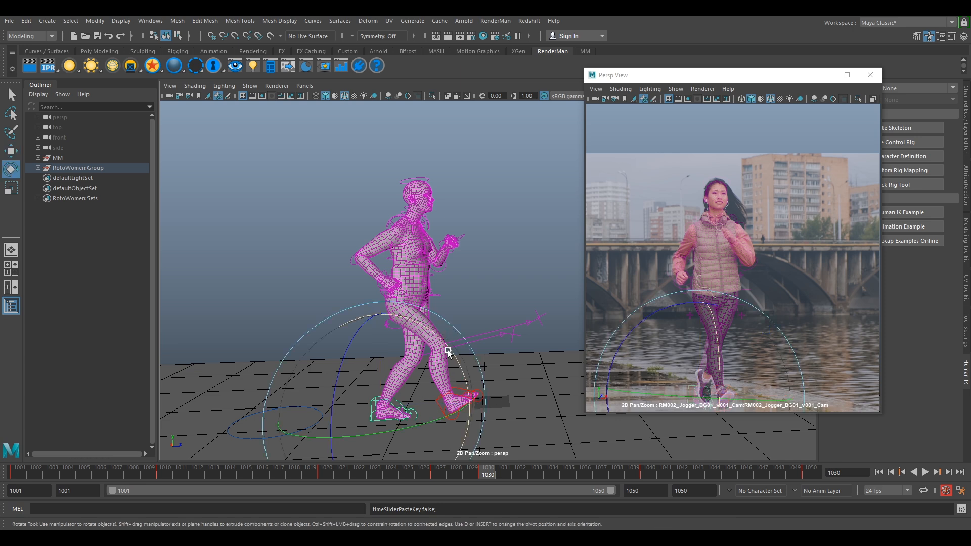
pyautogui.press(',')
pyautogui.rightClick(438, 472)
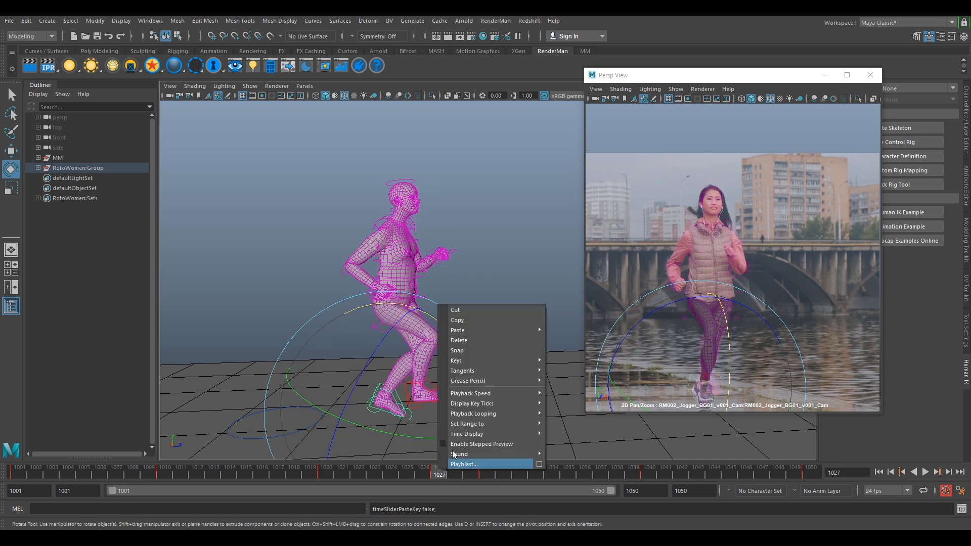
pyautogui.click(514, 323)
pyautogui.press('.')
pyautogui.rightClick(488, 473)
pyautogui.moveTo(511, 335)
pyautogui.click(624, 345)
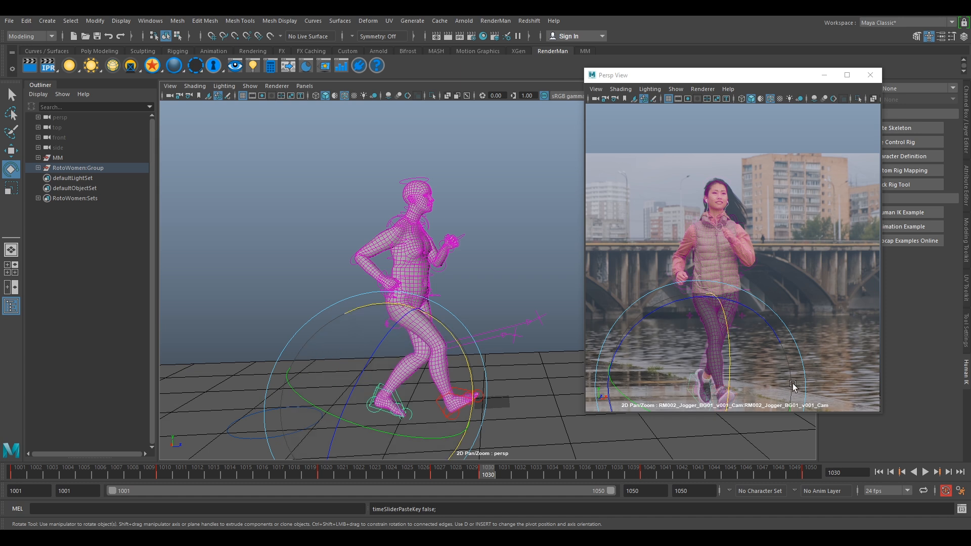
# Rotate the right foot control at frame 1030 to about 52, -10, -7 so the toes point down like the shoe.
pyautogui.middleClick(721, 298)
pyautogui.moveTo(723, 301); pyautogui.dragTo(779, 348, button='right')
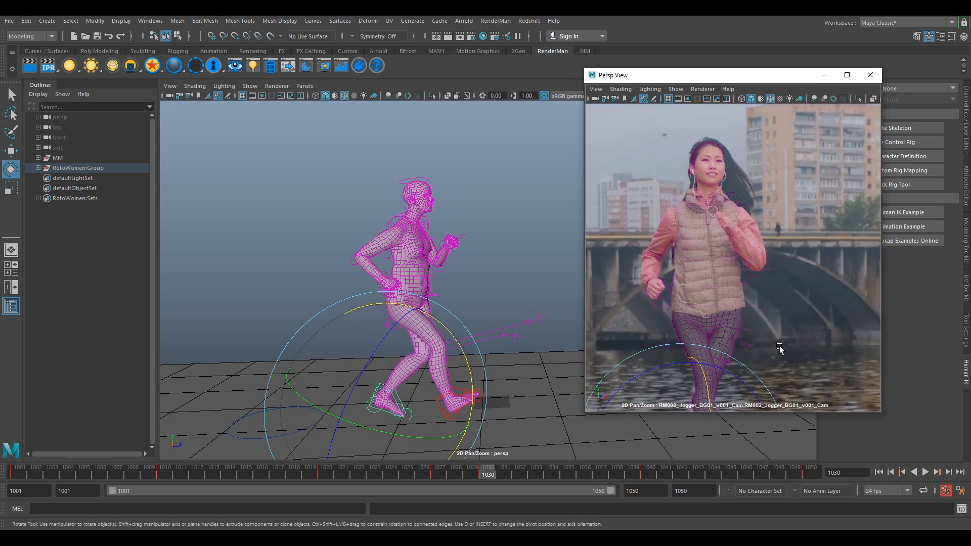
pyautogui.moveTo(736, 381); pyautogui.dragTo(733, 242, button='middle')
pyautogui.moveTo(745, 291); pyautogui.dragTo(773, 312, button='right')
pyautogui.moveTo(773, 313); pyautogui.dragTo(797, 242, button='middle')
pyautogui.moveTo(715, 286); pyautogui.dragTo(712, 339)
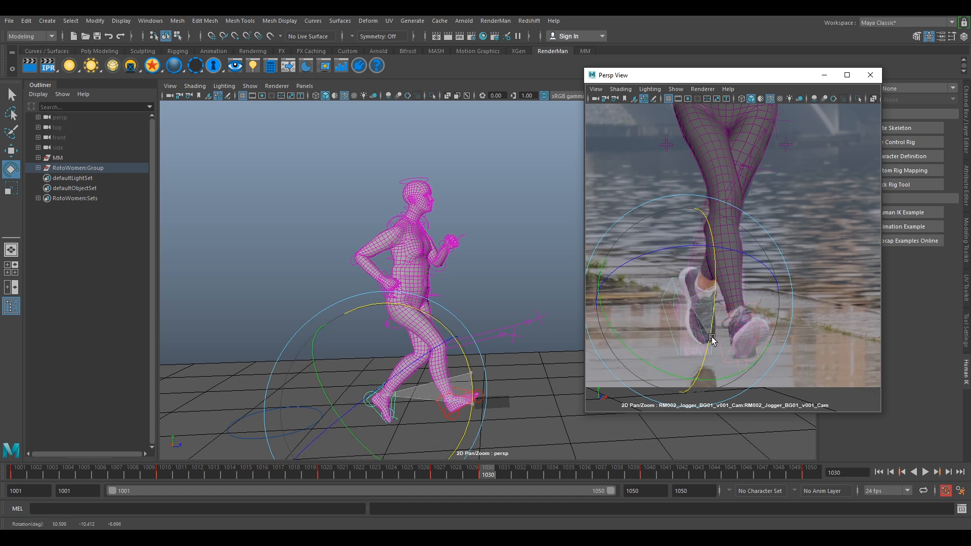
# Move the right foot control at frame 1030 to about -18.6, 19.5, -72.4 to place it over the trailing shoe.
pyautogui.press('w')
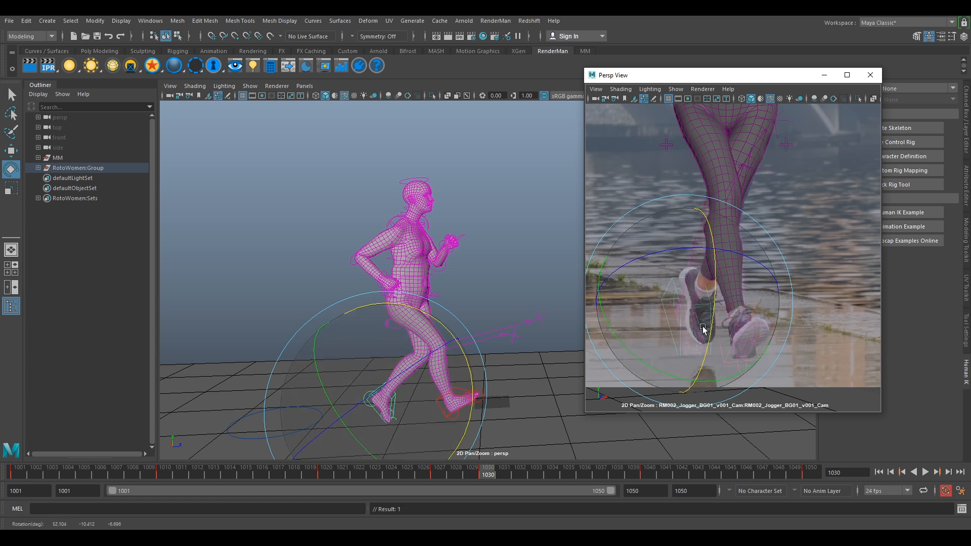
pyautogui.moveTo(688, 342); pyautogui.dragTo(691, 324)
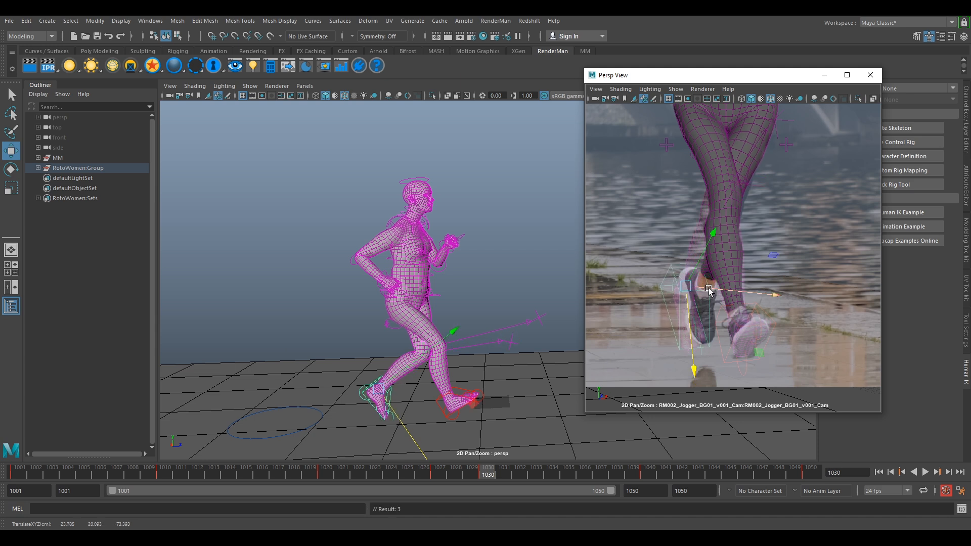
pyautogui.moveTo(478, 474)
pyautogui.mouseDown()
pyautogui.moveTo(363, 473)
pyautogui.moveTo(471, 485)
pyautogui.mouseUp()
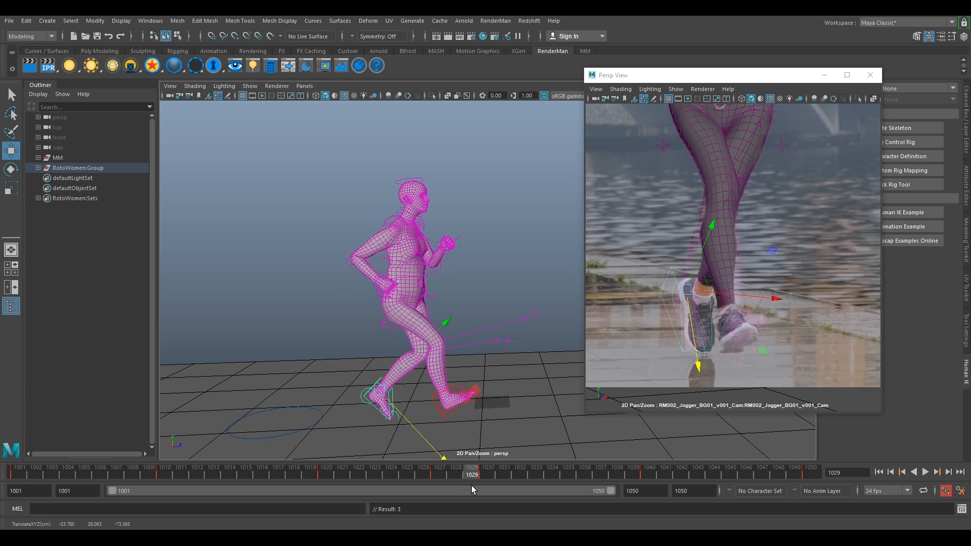
pyautogui.moveTo(717, 290); pyautogui.dragTo(734, 291)
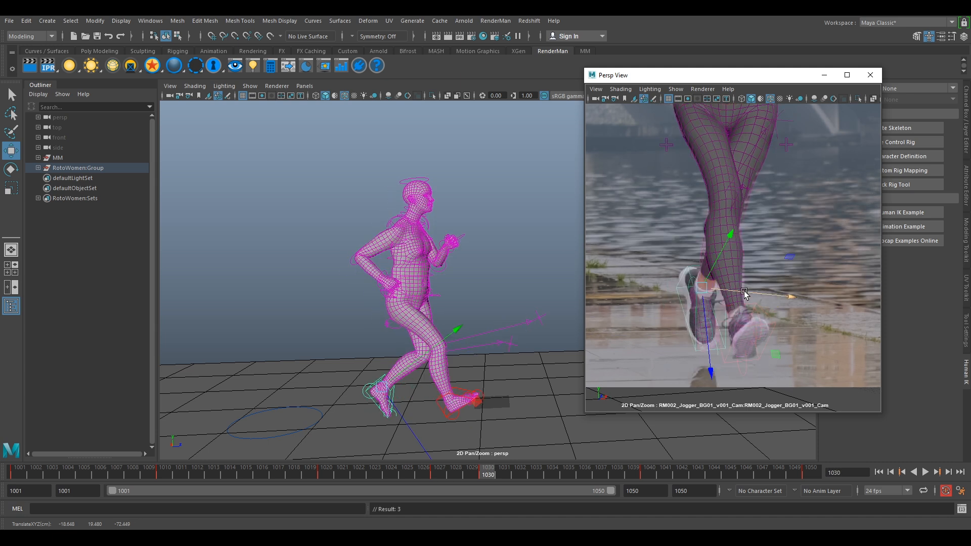
# Refine the right foot at frame 1030 to a rotation of about 70, -10, -7 and a position of about -18.5, 21.3, -73.
pyautogui.press('e')
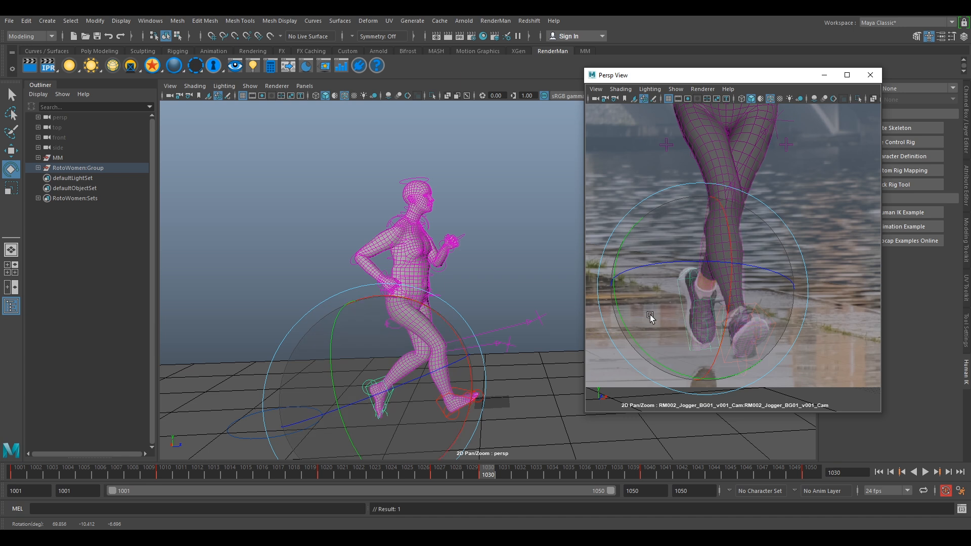
pyautogui.press('w')
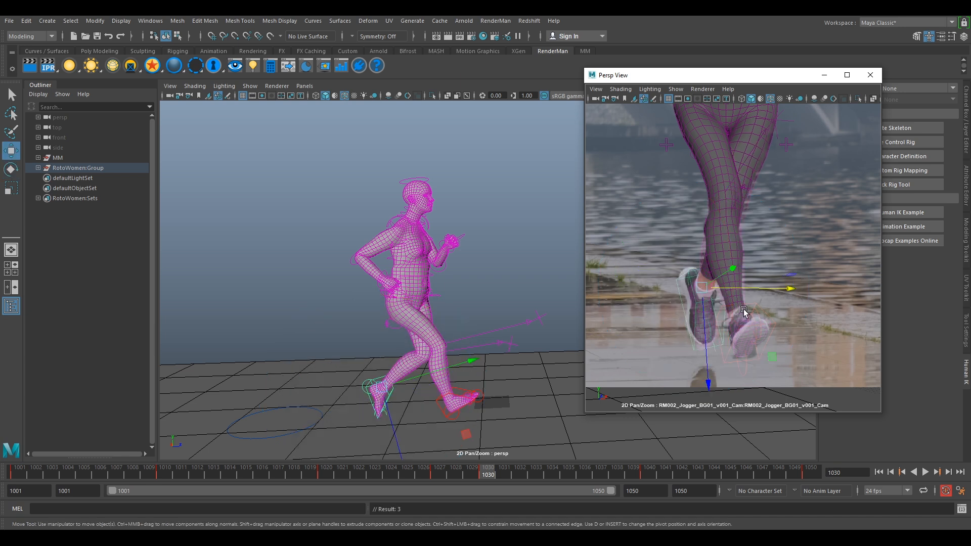
pyautogui.moveTo(711, 329); pyautogui.dragTo(707, 328)
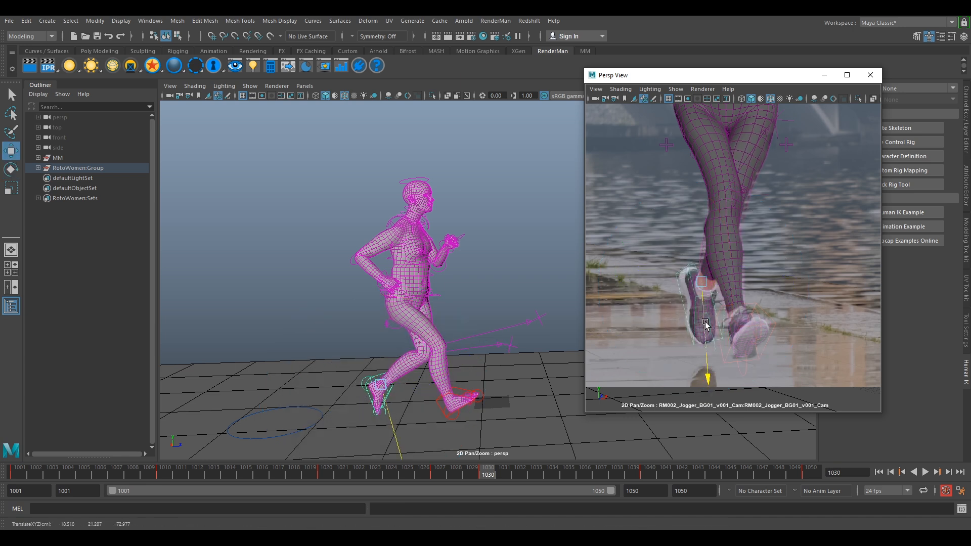
pyautogui.press(',')
pyautogui.press('.')
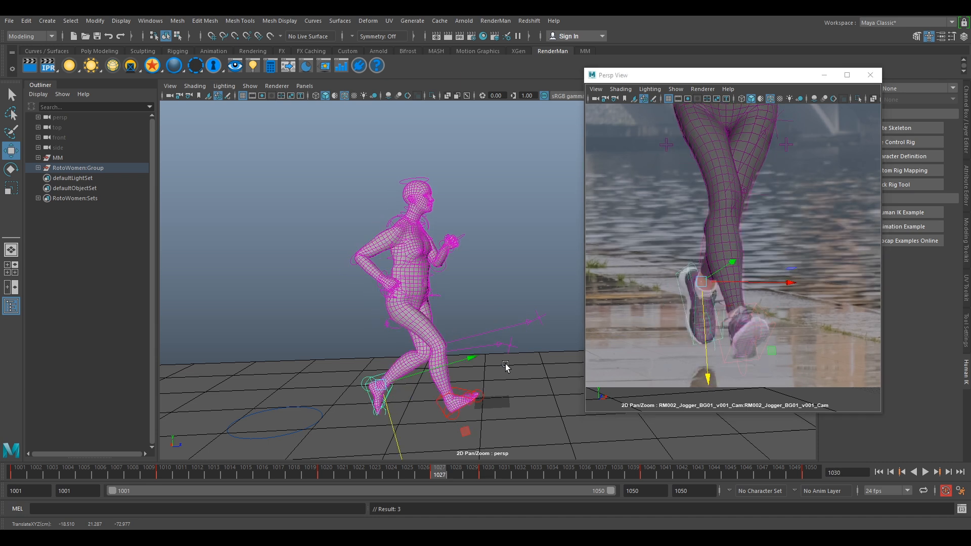
# Scrub and play the run past frame 1030 up to 1046 to examine how the body and feet follow the jogger.
pyautogui.scroll(-5, 784, 309)
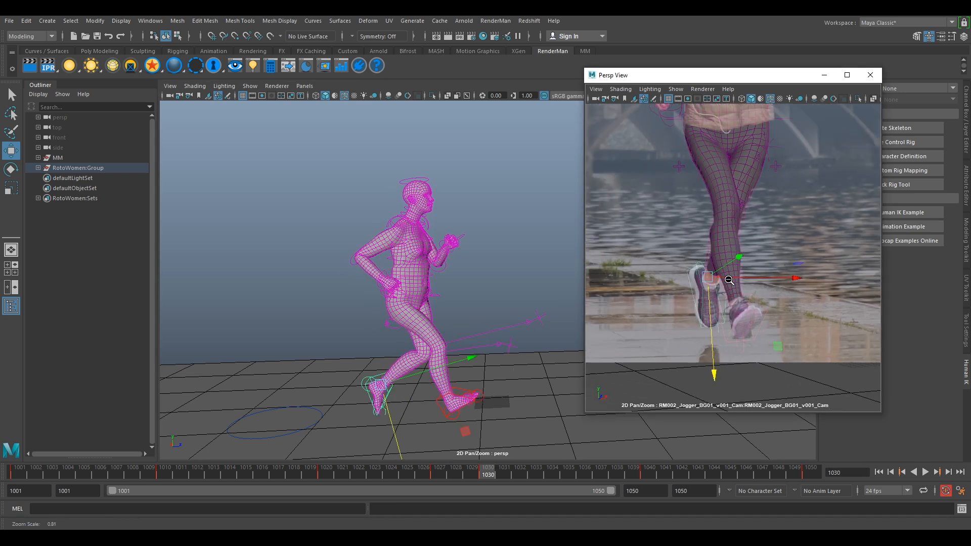
pyautogui.moveTo(475, 473); pyautogui.dragTo(587, 474)
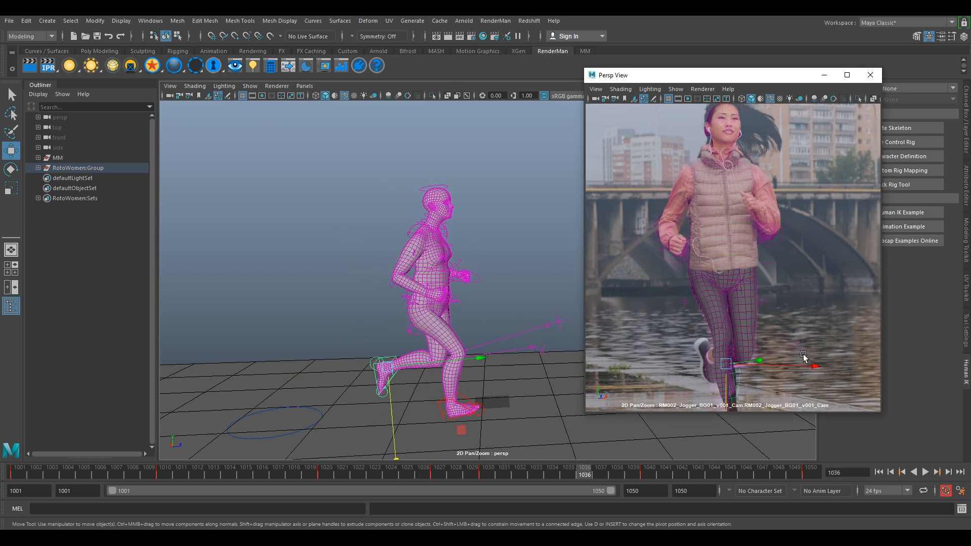
pyautogui.scroll(-4, 784, 364)
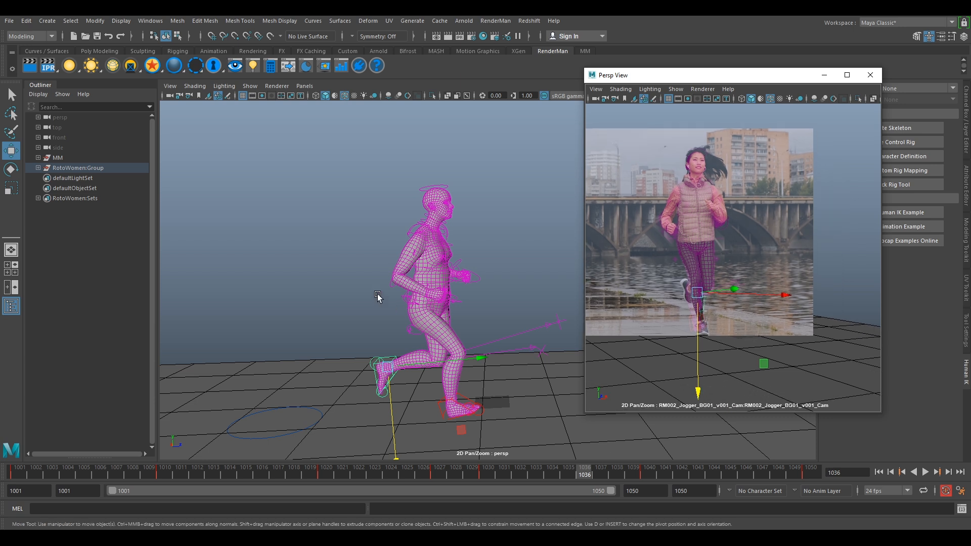
pyautogui.click(378, 298)
pyautogui.keyDown('alt'); pyautogui.moveTo(475, 323); pyautogui.dragTo(481, 324); pyautogui.keyUp('alt')
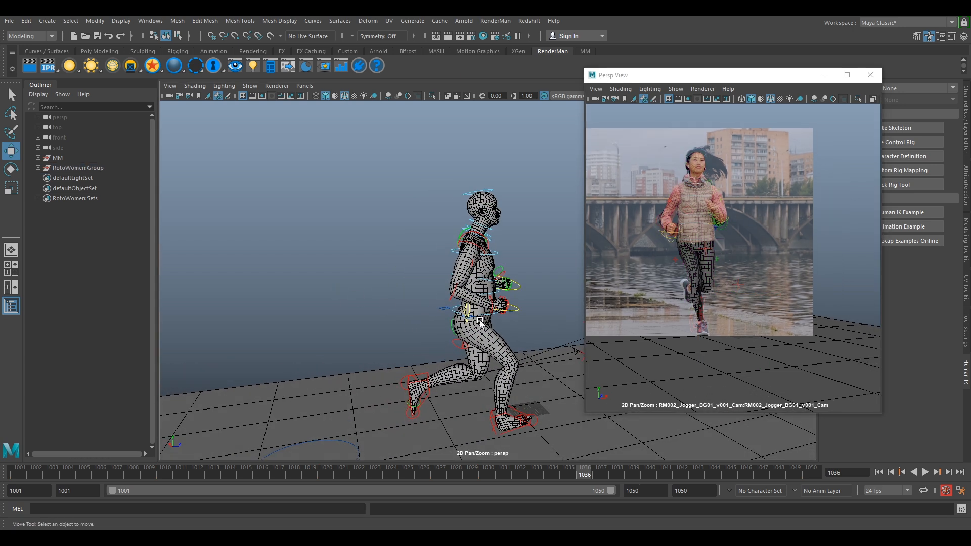
pyautogui.click(448, 311)
pyautogui.hotkey('alt', 'v')
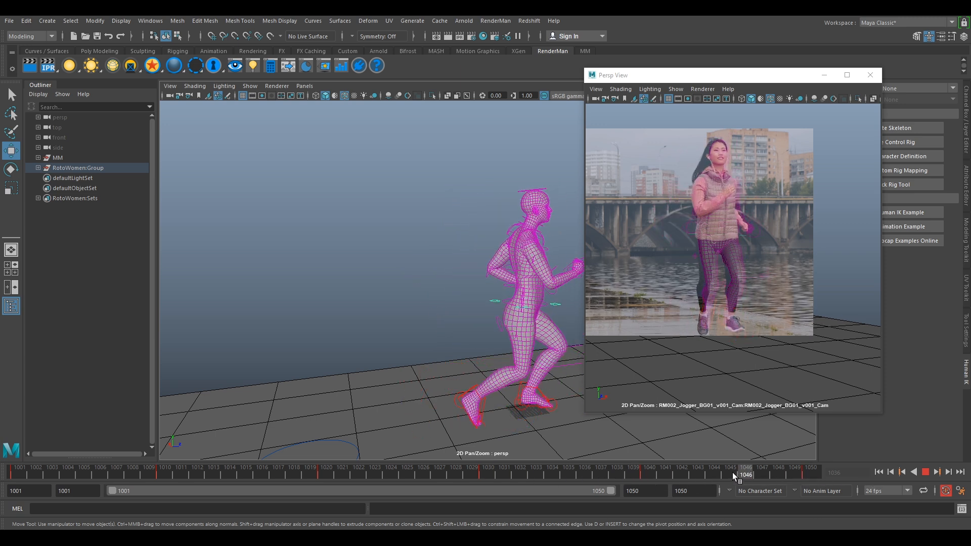
pyautogui.moveTo(590, 469)
pyautogui.mouseDown()
pyautogui.moveTo(472, 469)
pyautogui.moveTo(800, 472)
pyautogui.moveTo(469, 478)
pyautogui.moveTo(706, 481)
pyautogui.moveTo(657, 470)
pyautogui.mouseUp()
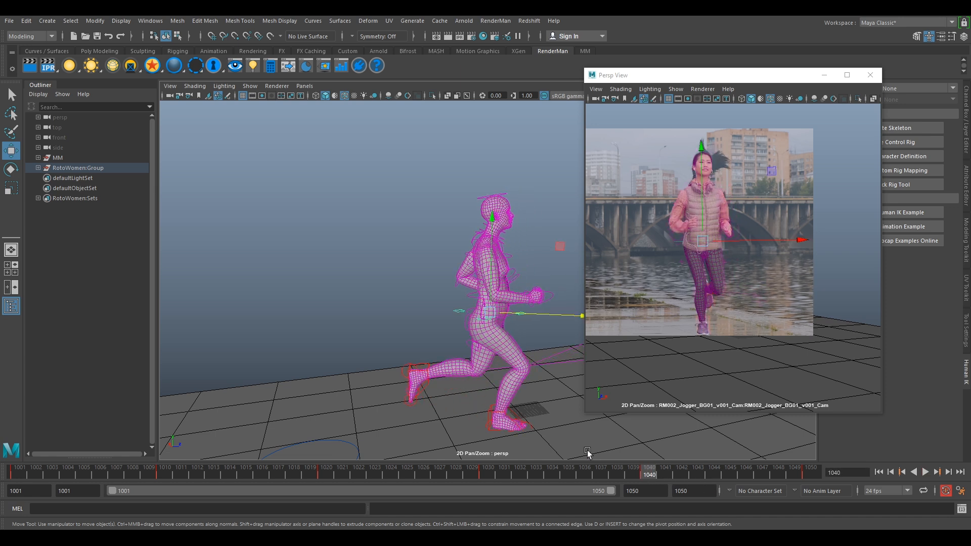
# Copy the right foot control's key from frame 1040 and paste it at frame 1046.
pyautogui.click(487, 412)
pyautogui.rightClick(642, 470)
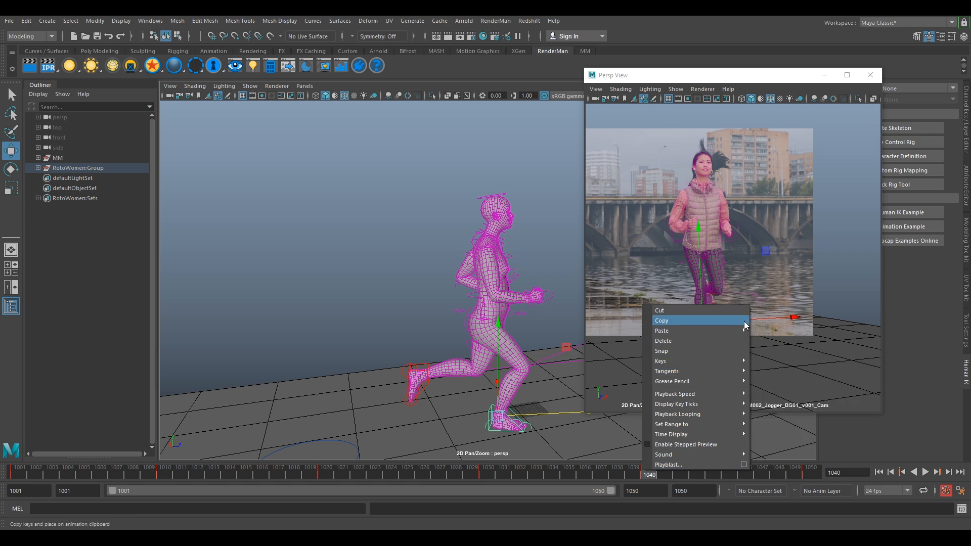
pyautogui.click(744, 321)
pyautogui.moveTo(626, 481); pyautogui.dragTo(739, 482)
pyautogui.rightClick(740, 473)
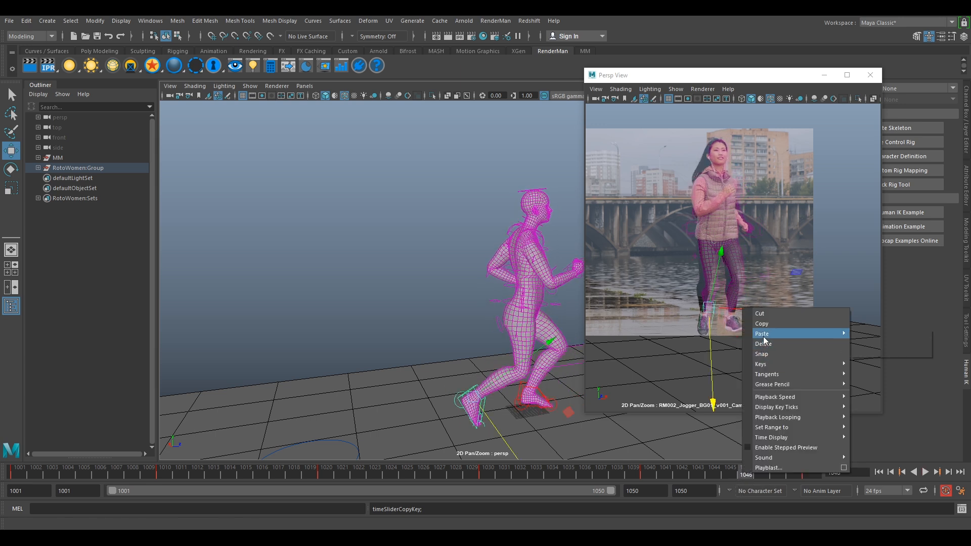
pyautogui.click(869, 343)
pyautogui.moveTo(737, 473)
pyautogui.mouseDown()
pyautogui.moveTo(657, 477)
pyautogui.moveTo(740, 476)
pyautogui.mouseUp()
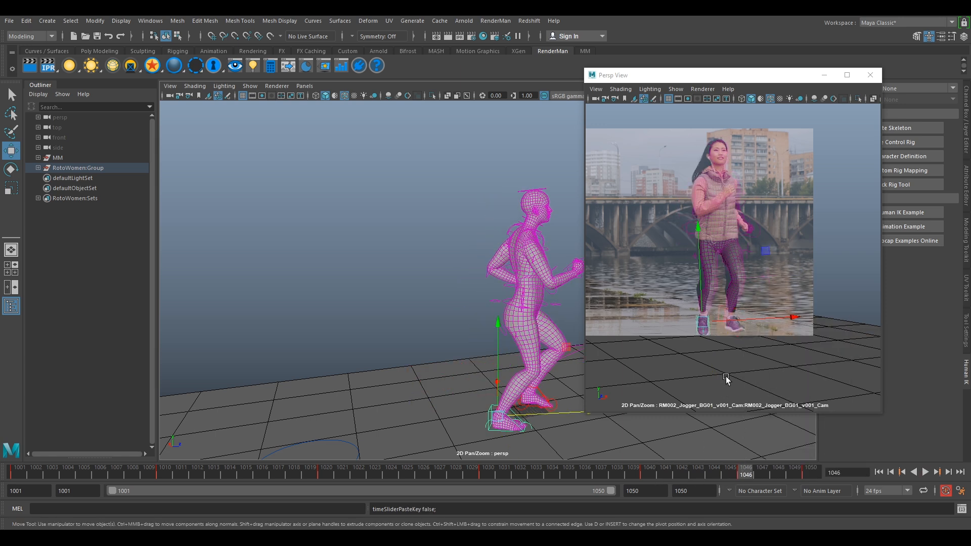
# Move the right foot control upward at frame 1046 to line it up with the jogger's lifting shoe.
pyautogui.middleClick(792, 324)
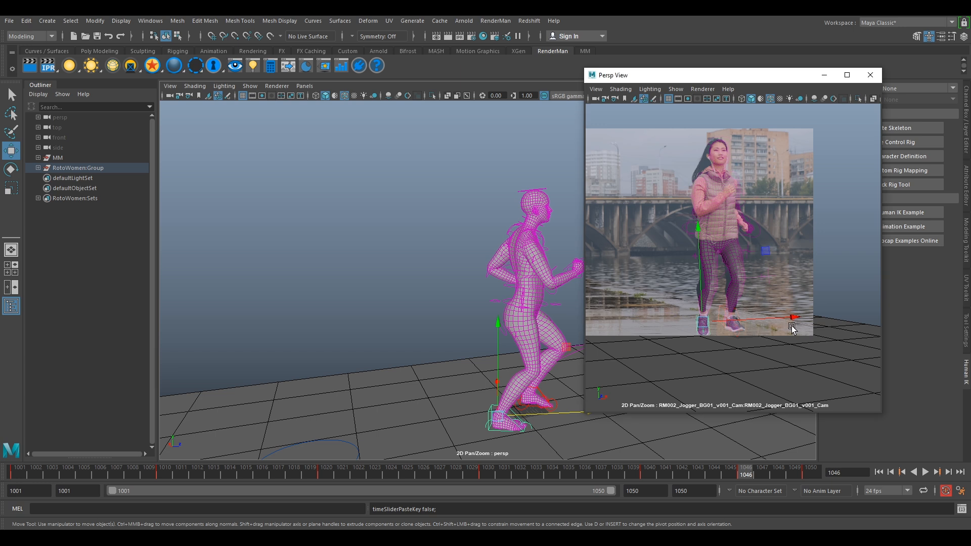
pyautogui.press('\\')
pyautogui.press('\\')
pyautogui.moveTo(764, 314); pyautogui.dragTo(794, 388, button='right')
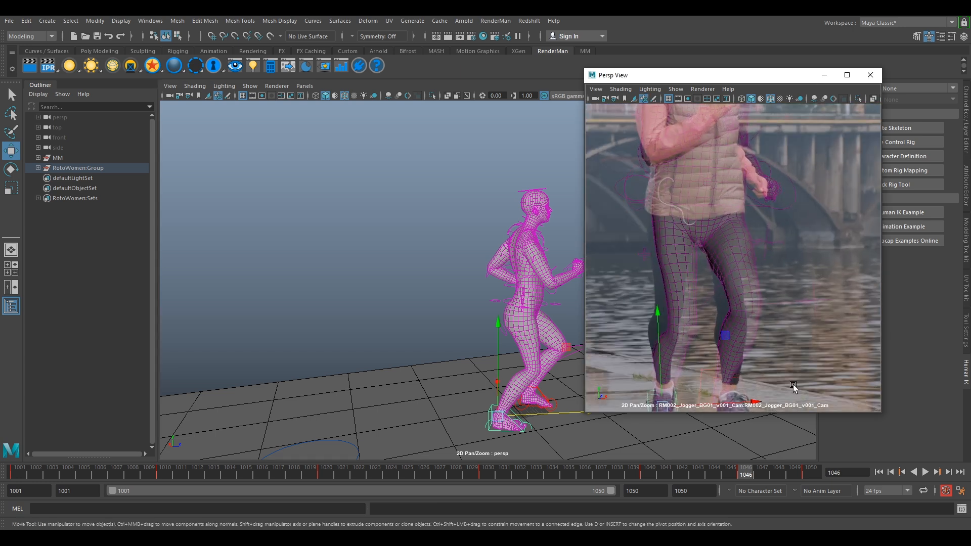
pyautogui.moveTo(690, 332); pyautogui.dragTo(707, 239, button='middle')
pyautogui.moveTo(706, 238); pyautogui.dragTo(696, 320, button='right')
pyautogui.press('e')
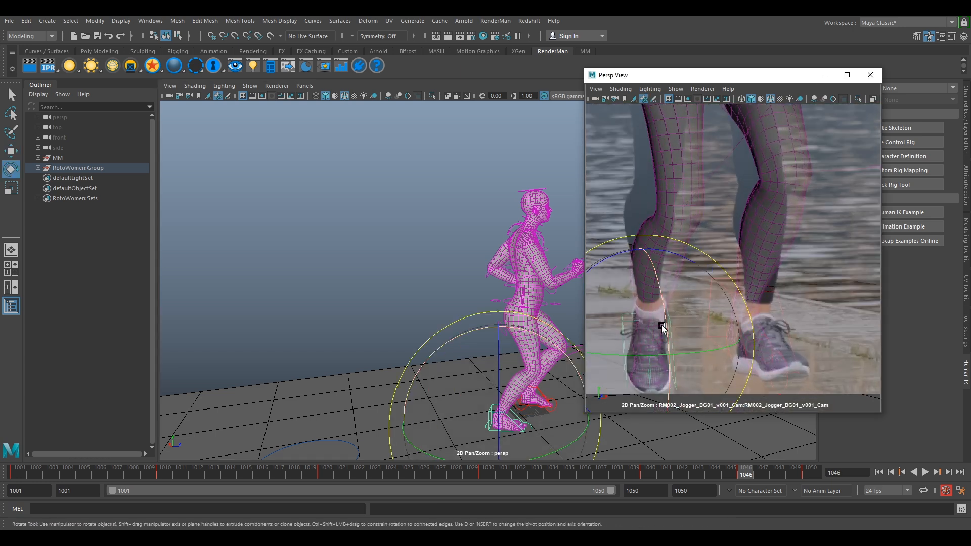
pyautogui.press('w')
pyautogui.moveTo(648, 331); pyautogui.dragTo(645, 297)
# Rotate the right foot control at frame 1046 to about 23, -17, 2 so the toes tilt down with the shoe.
pyautogui.keyDown('alt'); pyautogui.moveTo(532, 383); pyautogui.dragTo(466, 323, button='middle'); pyautogui.keyUp('alt')
pyautogui.keyDown('alt'); pyautogui.moveTo(466, 324); pyautogui.dragTo(518, 309, button='right'); pyautogui.keyUp('alt')
pyautogui.keyDown('alt'); pyautogui.moveTo(473, 370); pyautogui.dragTo(516, 248, button='middle'); pyautogui.keyUp('alt')
pyautogui.keyDown('alt'); pyautogui.moveTo(516, 248); pyautogui.dragTo(499, 237, button='right'); pyautogui.keyUp('alt')
pyautogui.press('e')
pyautogui.moveTo(666, 274); pyautogui.dragTo(662, 296)
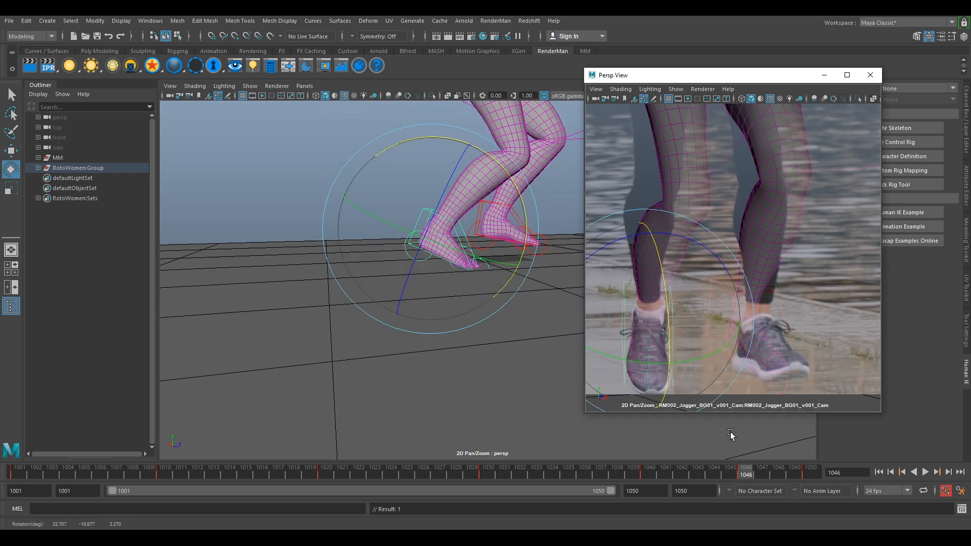
pyautogui.press('.')
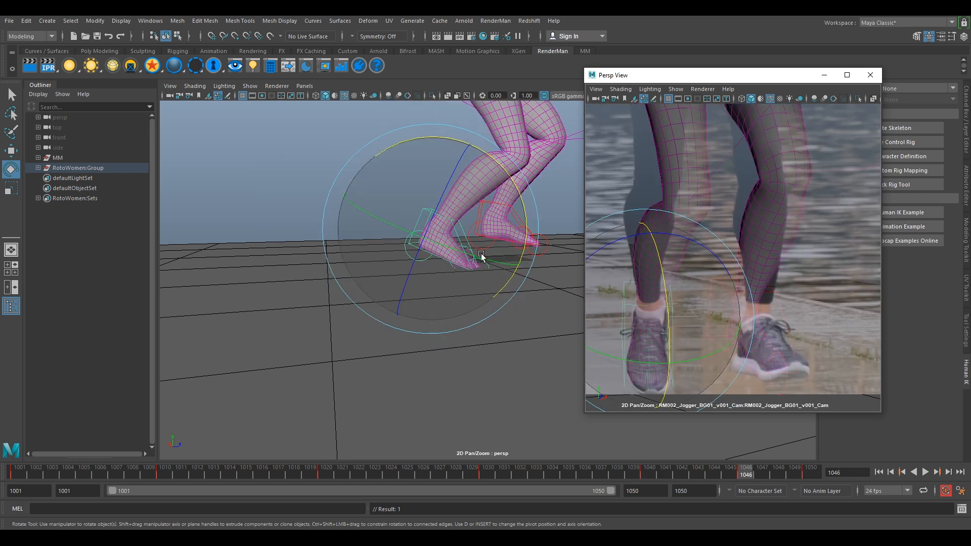
pyautogui.keyDown('alt'); pyautogui.moveTo(486, 284); pyautogui.dragTo(481, 364, button='middle'); pyautogui.keyUp('alt')
pyautogui.keyDown('alt'); pyautogui.moveTo(509, 355); pyautogui.dragTo(453, 324, button='right'); pyautogui.keyUp('alt')
pyautogui.keyDown('alt'); pyautogui.moveTo(527, 289); pyautogui.dragTo(519, 338, button='middle'); pyautogui.keyUp('alt')
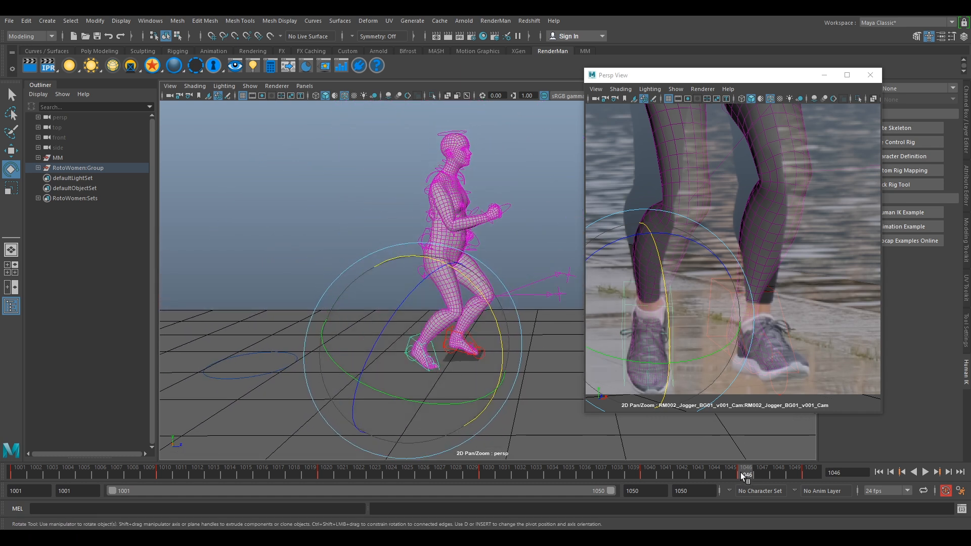
# Scrub back from frame 1046, select the left foot control, and play from frame 1001 to 1020 to examine its match to the shoe.
pyautogui.moveTo(743, 476); pyautogui.dragTo(686, 478)
pyautogui.moveTo(521, 466); pyautogui.dragTo(418, 460)
pyautogui.moveTo(353, 461); pyautogui.dragTo(334, 421)
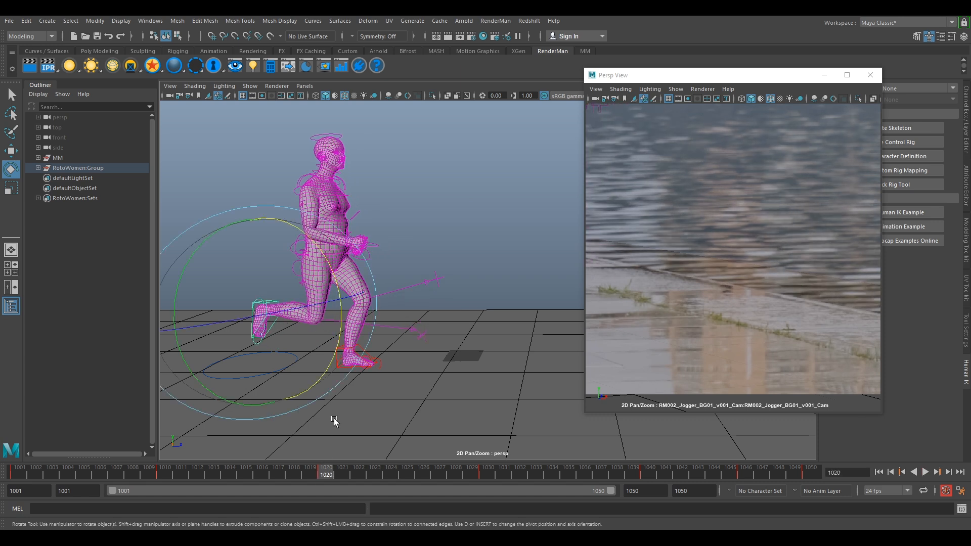
pyautogui.click(403, 317)
pyautogui.click(363, 353)
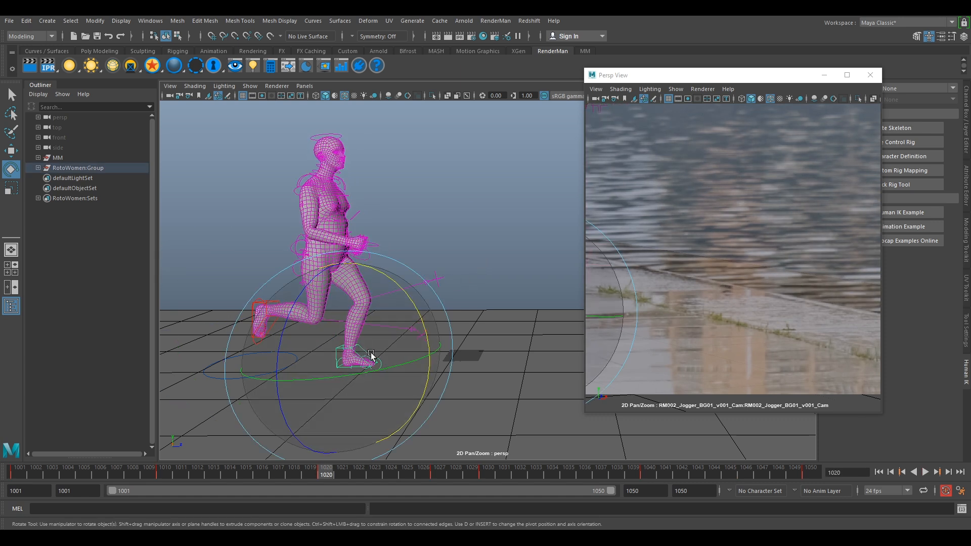
pyautogui.moveTo(342, 476); pyautogui.dragTo(7, 463)
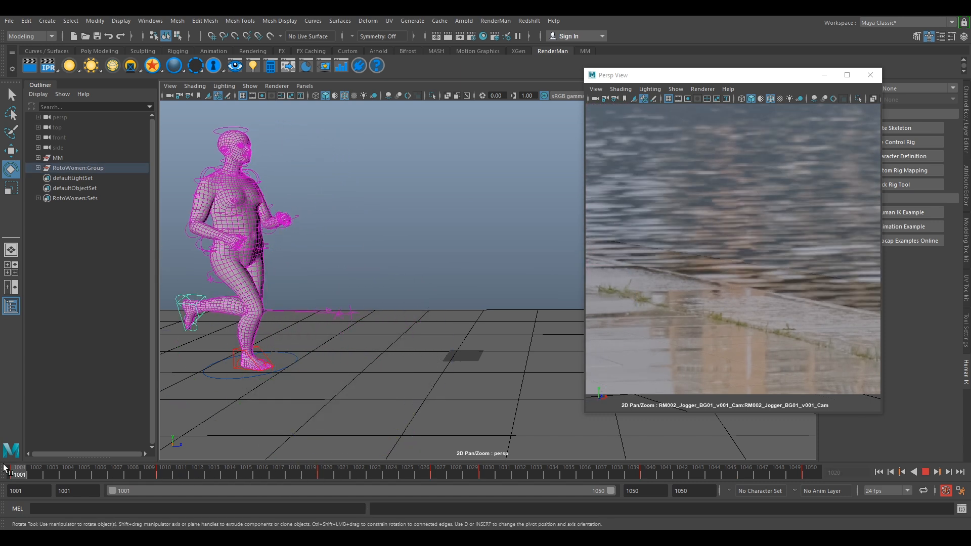
pyautogui.moveTo(758, 356); pyautogui.dragTo(713, 272, button='right')
pyautogui.moveTo(713, 272); pyautogui.dragTo(836, 295, button='middle')
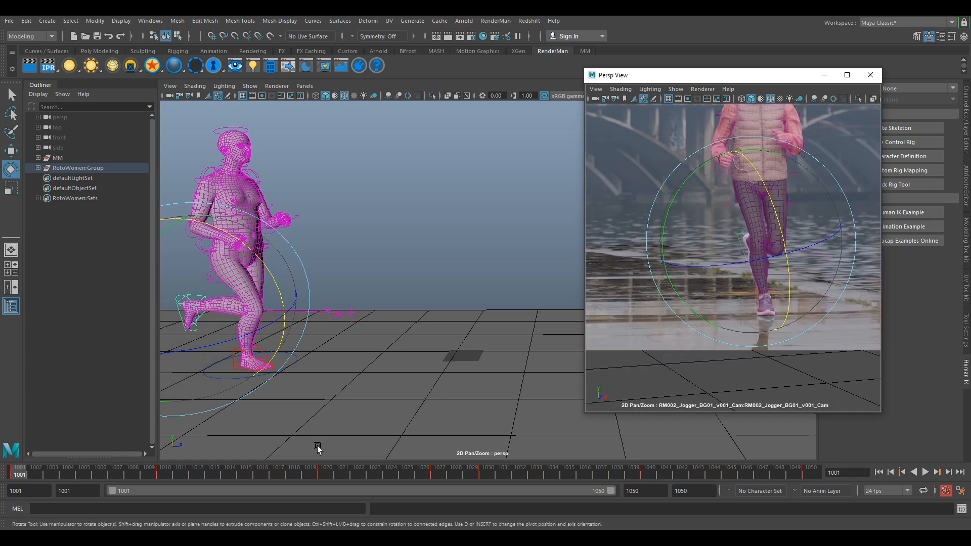
pyautogui.hotkey('alt', 'v')
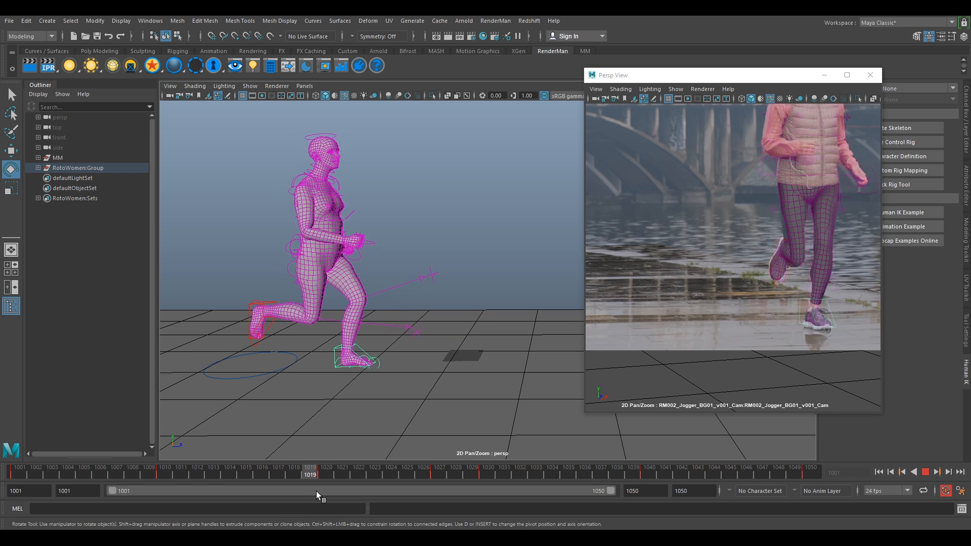
pyautogui.click(328, 476)
# Copy the left foot control's key from frame 1020 and paste it at frame 1016.
pyautogui.rightClick(320, 474)
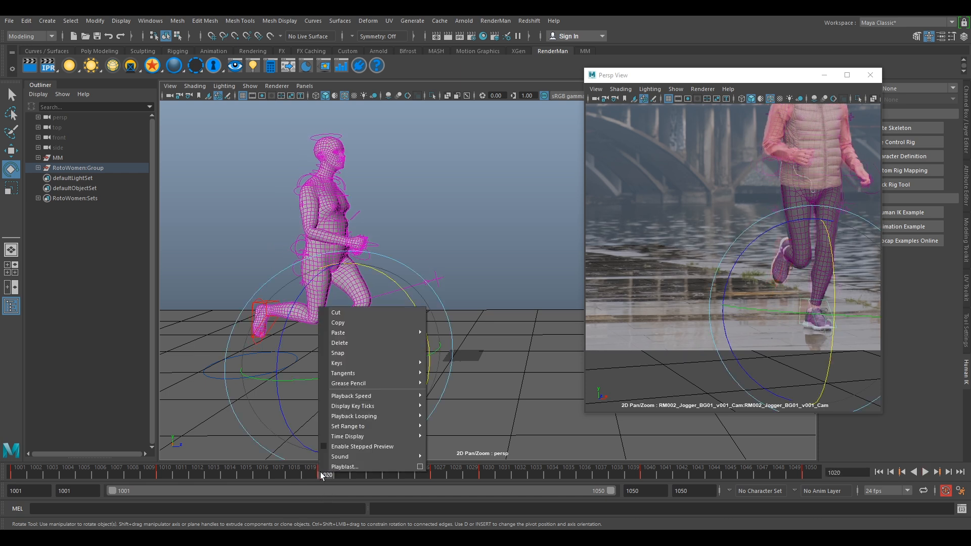
pyautogui.click(468, 291)
pyautogui.press('w')
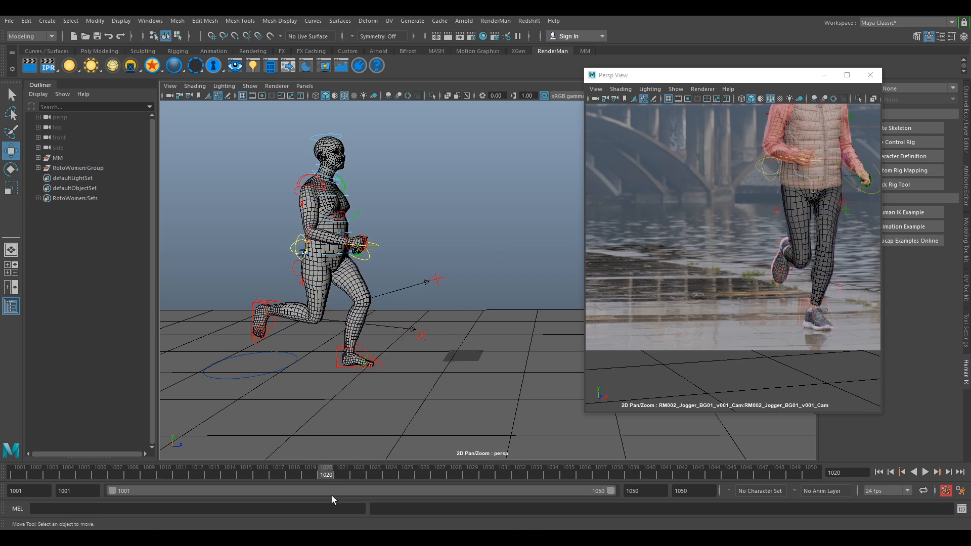
pyautogui.click(368, 350)
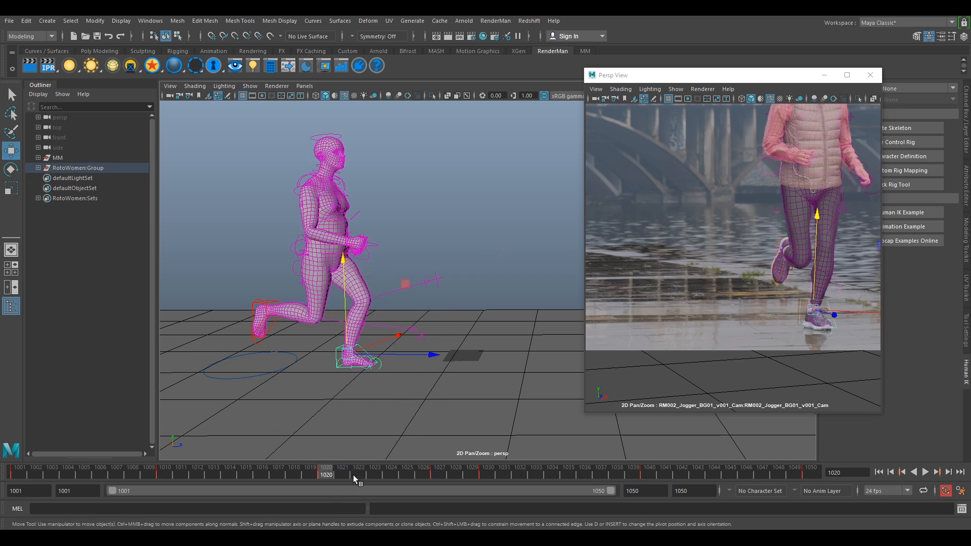
pyautogui.rightClick(324, 475)
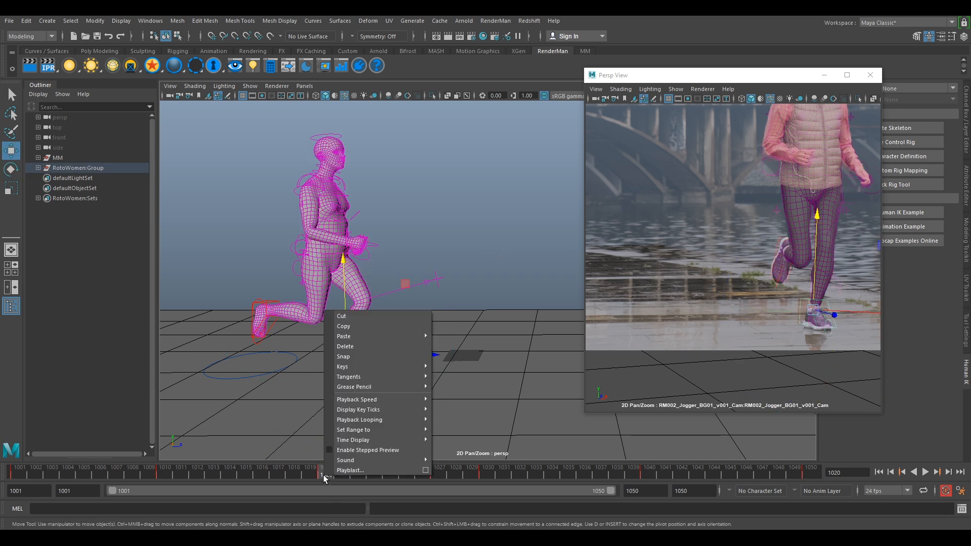
pyautogui.click(359, 326)
pyautogui.moveTo(332, 472); pyautogui.dragTo(263, 479)
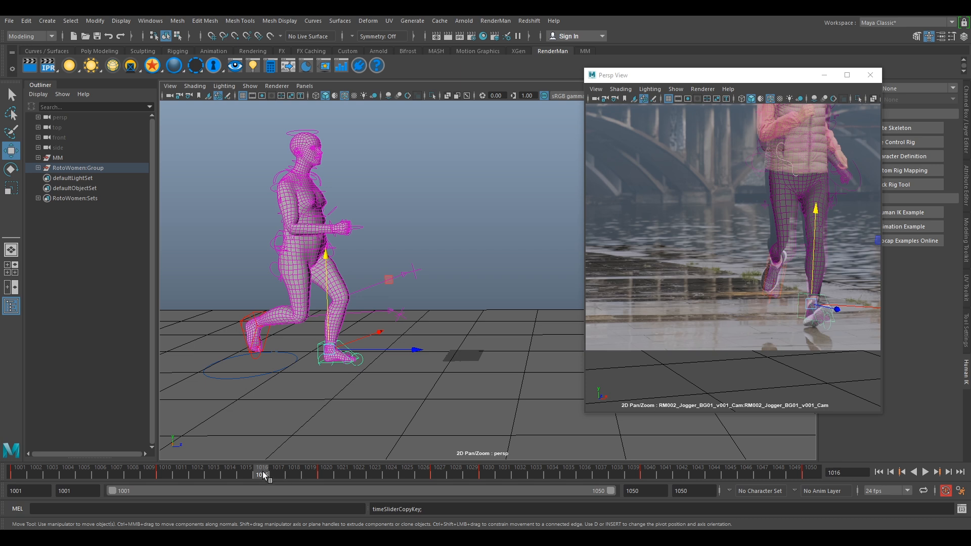
pyautogui.rightClick(268, 477)
pyautogui.click(417, 340)
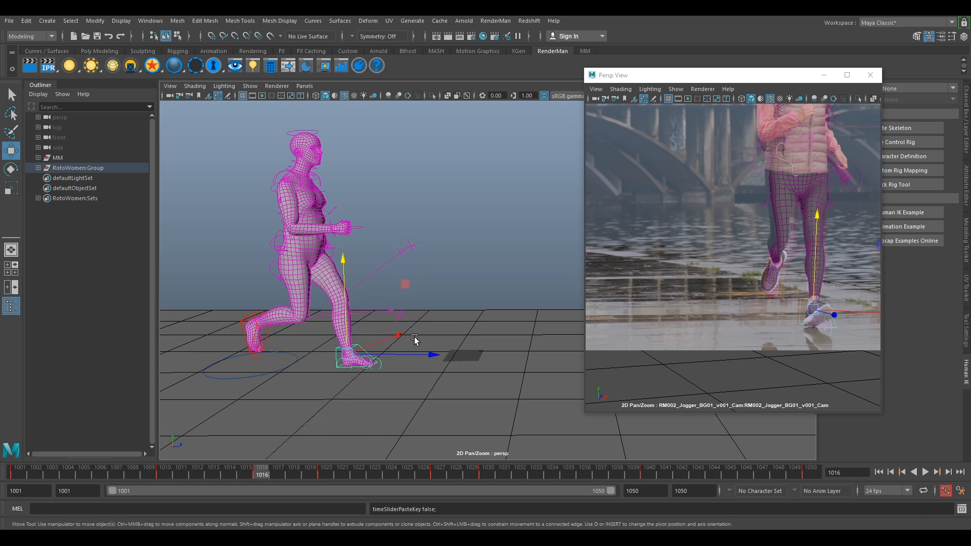
# Rotate the left foot control at frame 1016 so the toes tilt up with the jogger's landing shoe.
pyautogui.press('e')
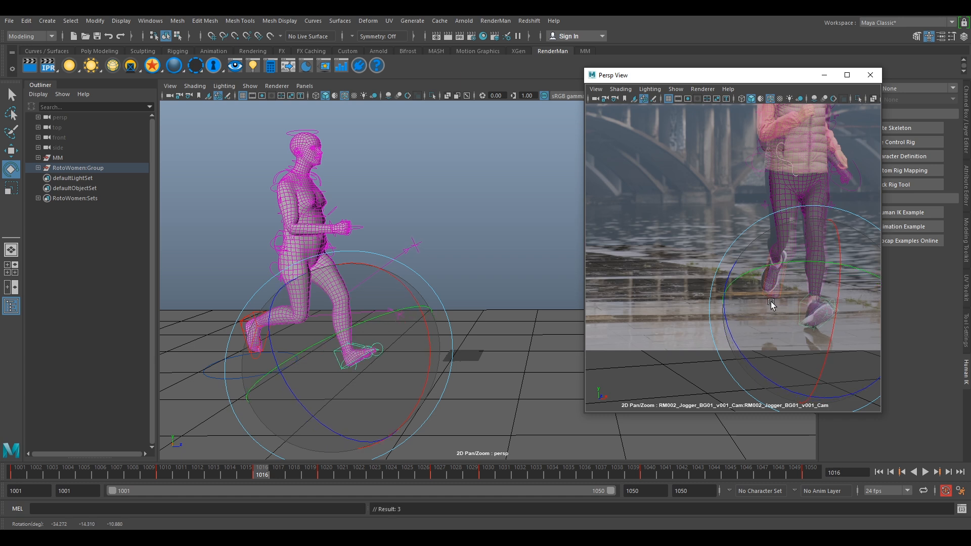
pyautogui.moveTo(765, 348); pyautogui.dragTo(599, 403)
# Scrub and play the full run with the whole plate in view to examine how the rig's body and feet follow the jogger.
pyautogui.moveTo(277, 473); pyautogui.dragTo(779, 495)
pyautogui.scroll(-3, 608, 254)
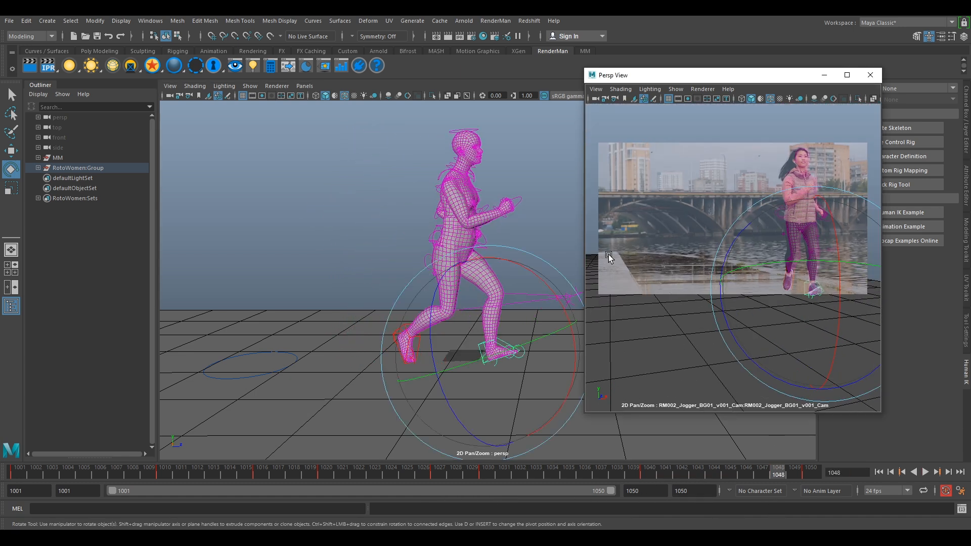
pyautogui.hotkey('alt', 'v')
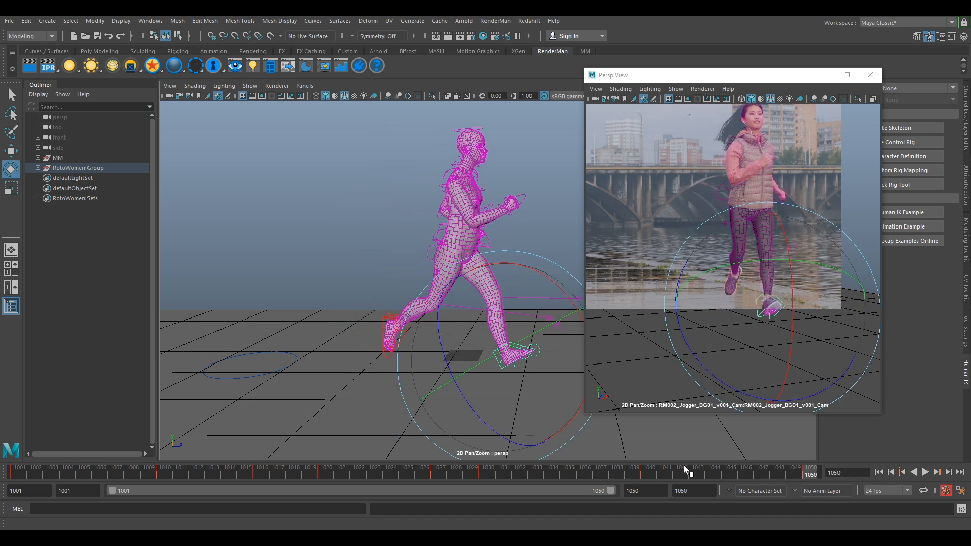
pyautogui.moveTo(779, 471); pyautogui.dragTo(117, 468)
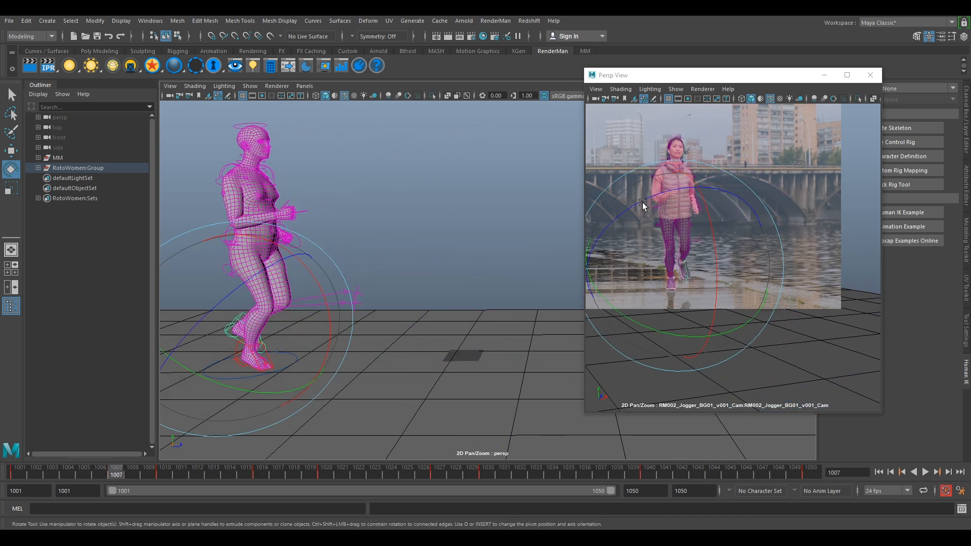
pyautogui.press('\\')
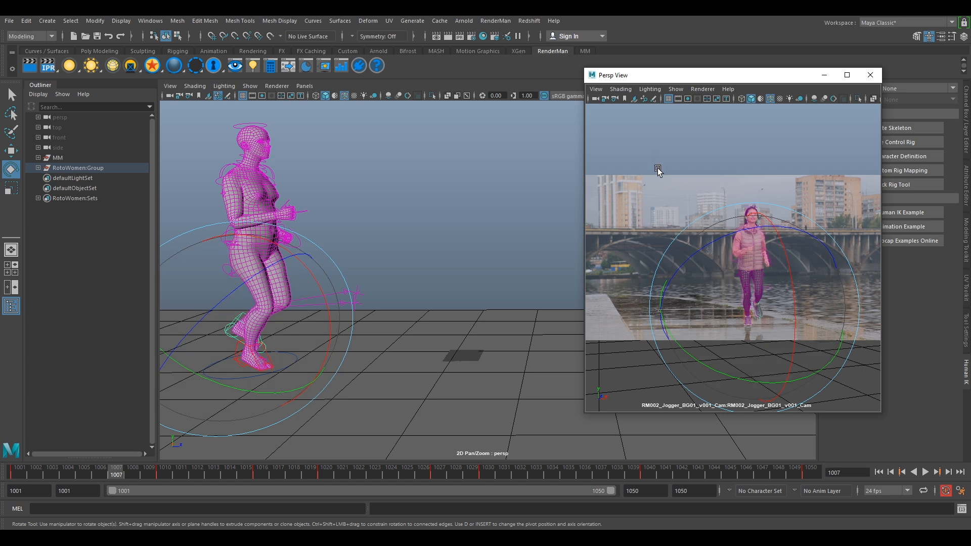
pyautogui.press('q')
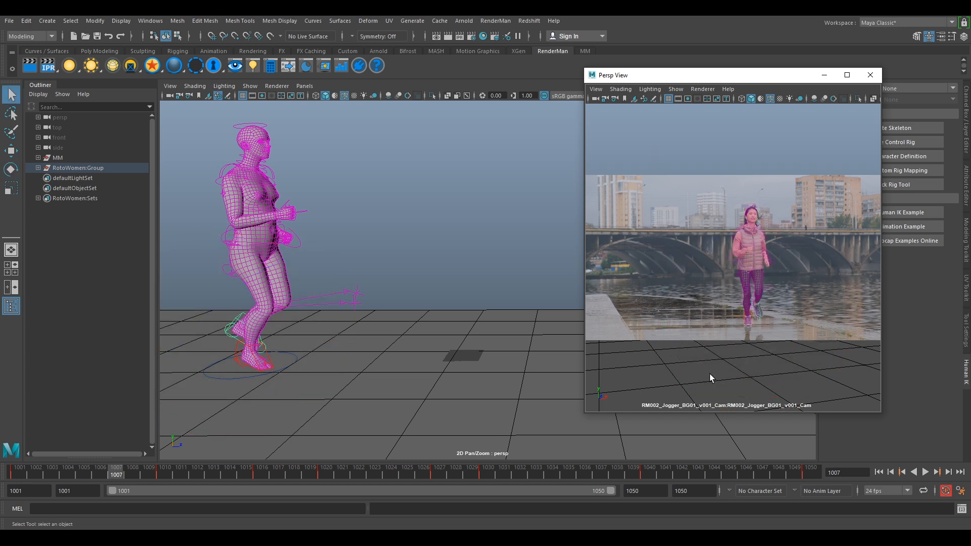
pyautogui.hotkey('alt', 'v')
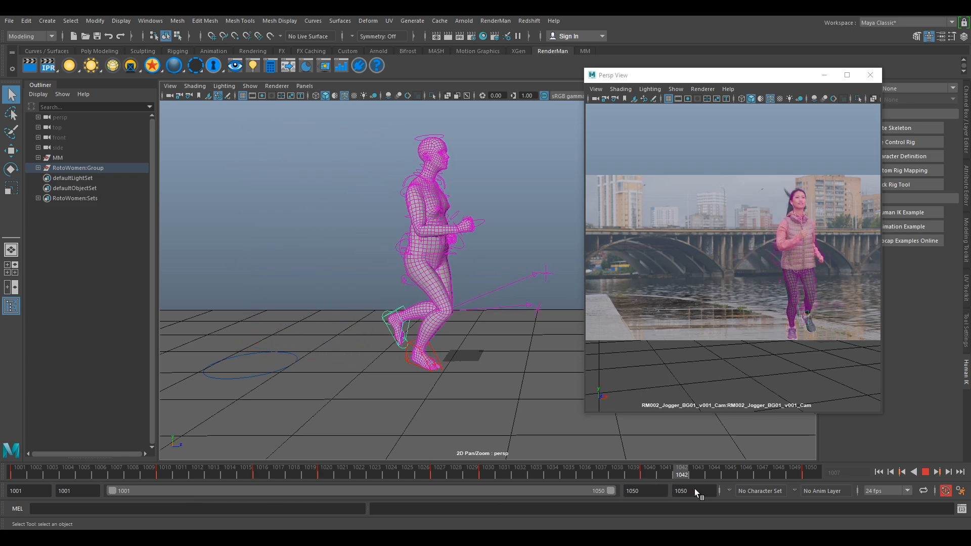
pyautogui.hotkey('alt', 'v')
# Enlarge and reposition the Persp View window, and reframe the camera plate with 2D pan/zoom so the jogger shows from head to shoes.
pyautogui.press('\\')
pyautogui.moveTo(742, 238); pyautogui.dragTo(799, 312, button='middle')
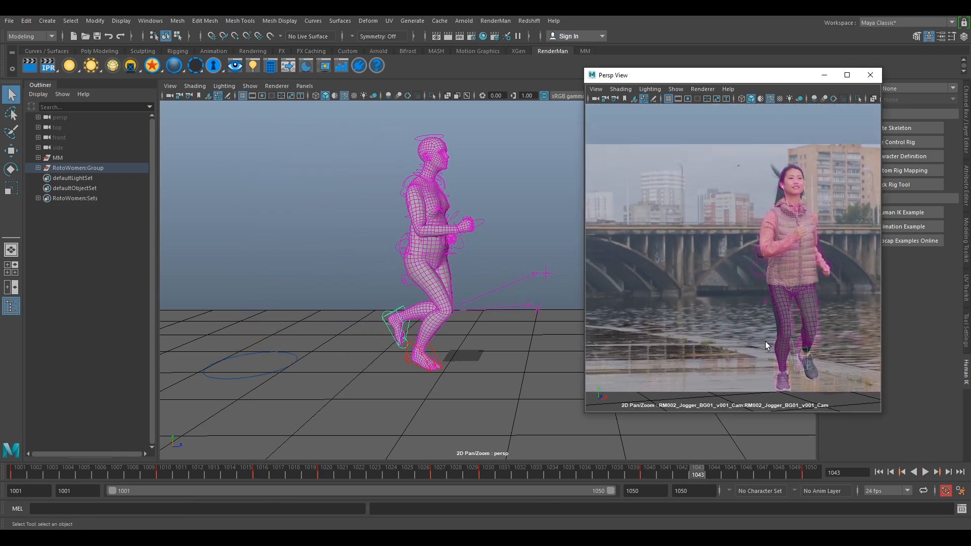
pyautogui.moveTo(586, 411); pyautogui.dragTo(349, 499)
pyautogui.moveTo(696, 402); pyautogui.dragTo(653, 355, button='right')
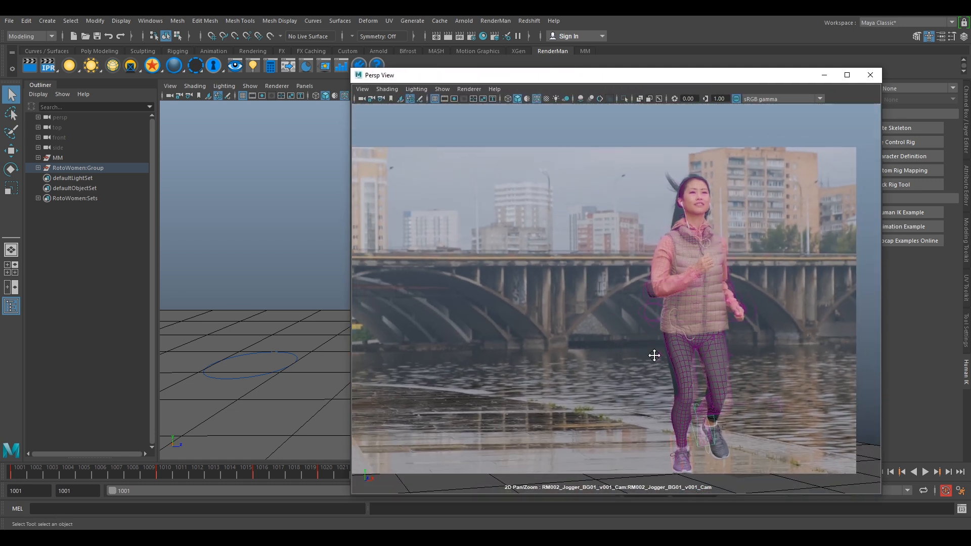
pyautogui.moveTo(652, 356); pyautogui.dragTo(650, 337, button='middle')
pyautogui.moveTo(554, 83); pyautogui.dragTo(549, 53)
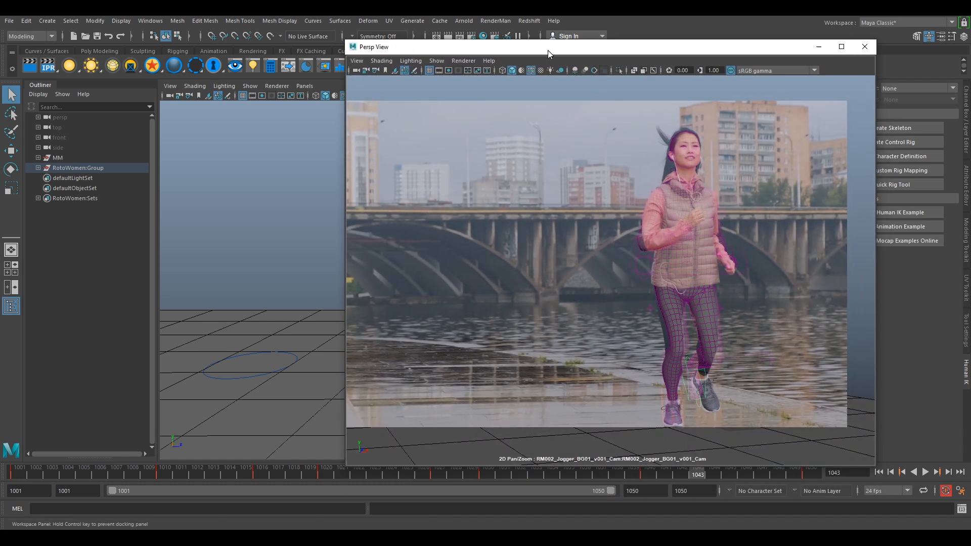
# Play, step and scrub through the run in the enlarged camera view up to frame 1033 to examine the rig's match to the jogger.
pyautogui.hotkey('alt', 'v')
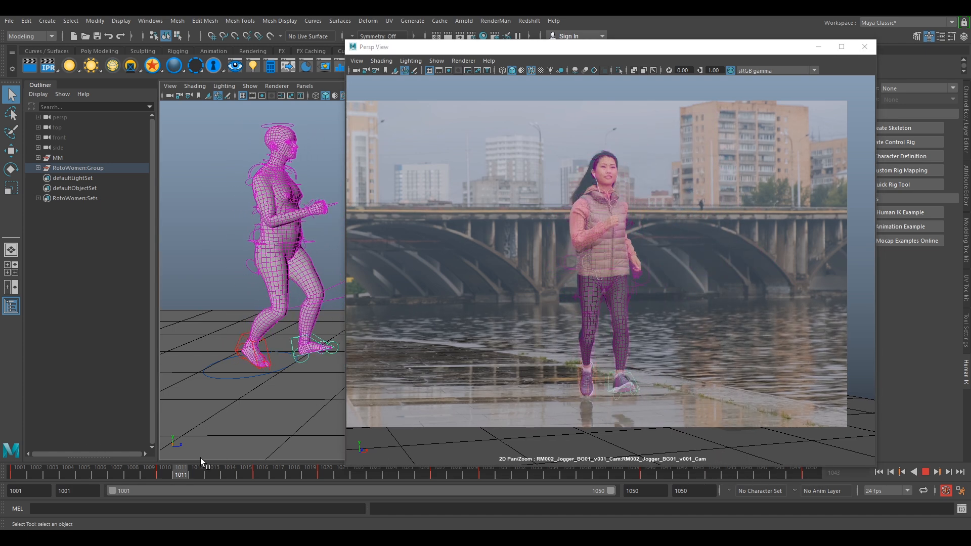
pyautogui.moveTo(147, 473); pyautogui.dragTo(253, 480)
pyautogui.press(',')
pyautogui.press('.')
pyautogui.press(',')
pyautogui.hotkey('alt', 'v')
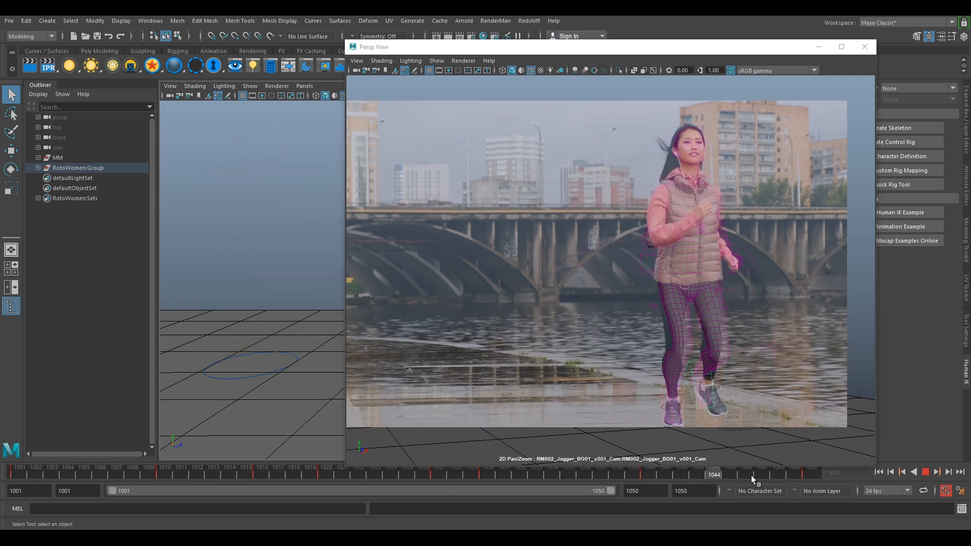
pyautogui.moveTo(482, 456); pyautogui.dragTo(501, 458)
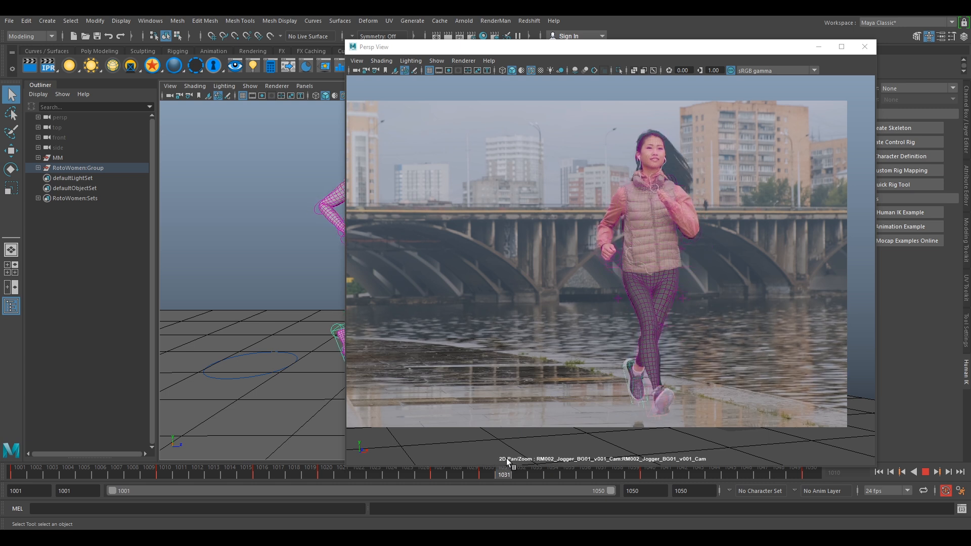
pyautogui.moveTo(507, 462); pyautogui.dragTo(533, 474)
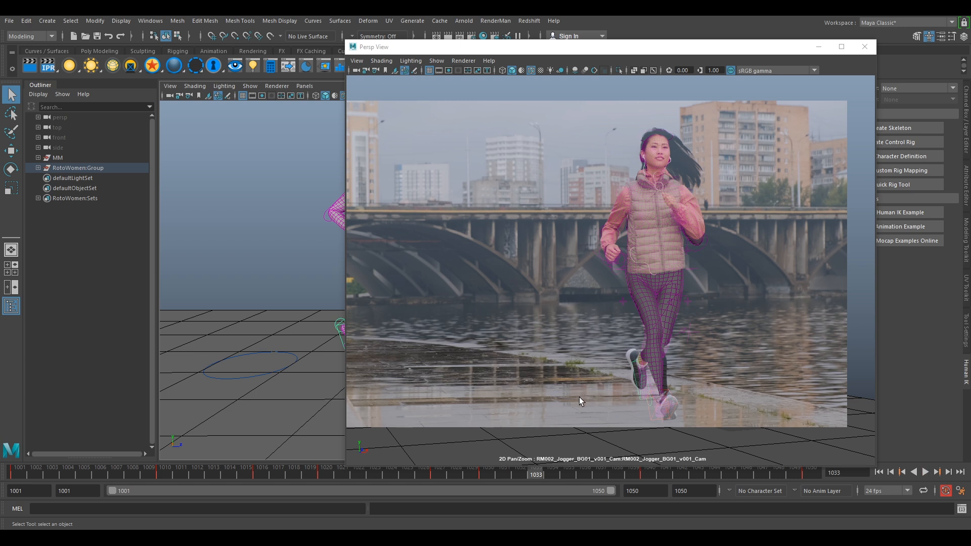